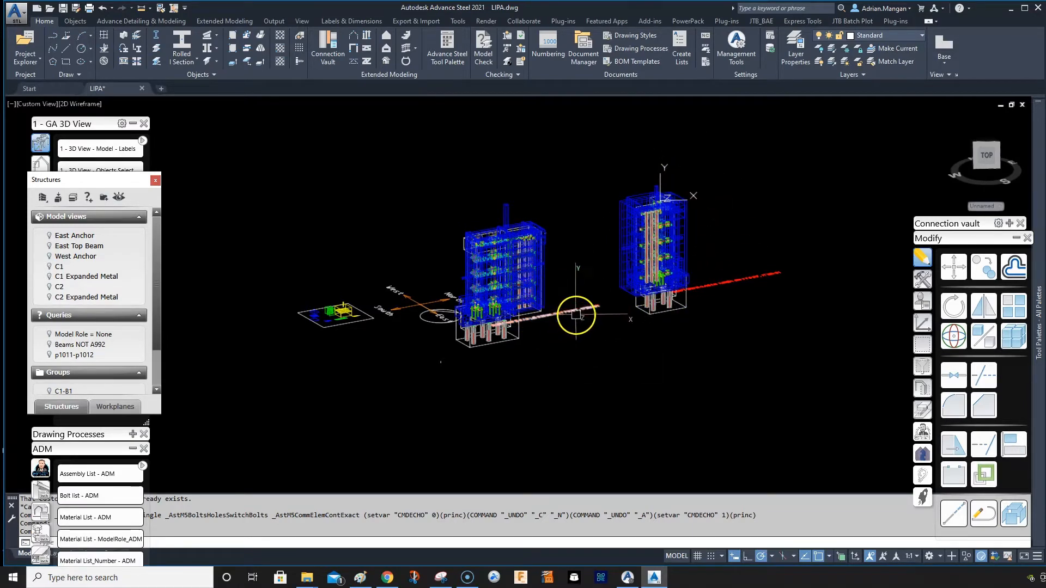
Close the Structures palette and collapse the GA 3D View and ADM tool groups
{"action": "middle_click_drag", "start_coordinate": [590, 287], "coordinate": [589, 298]}
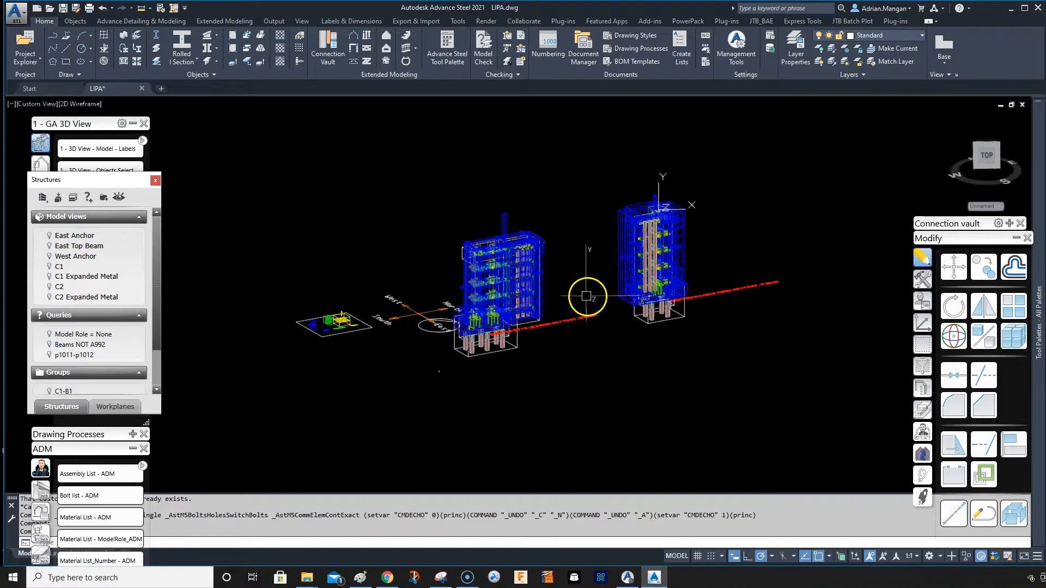
{"action": "mouse_move", "coordinate": [98, 164]}
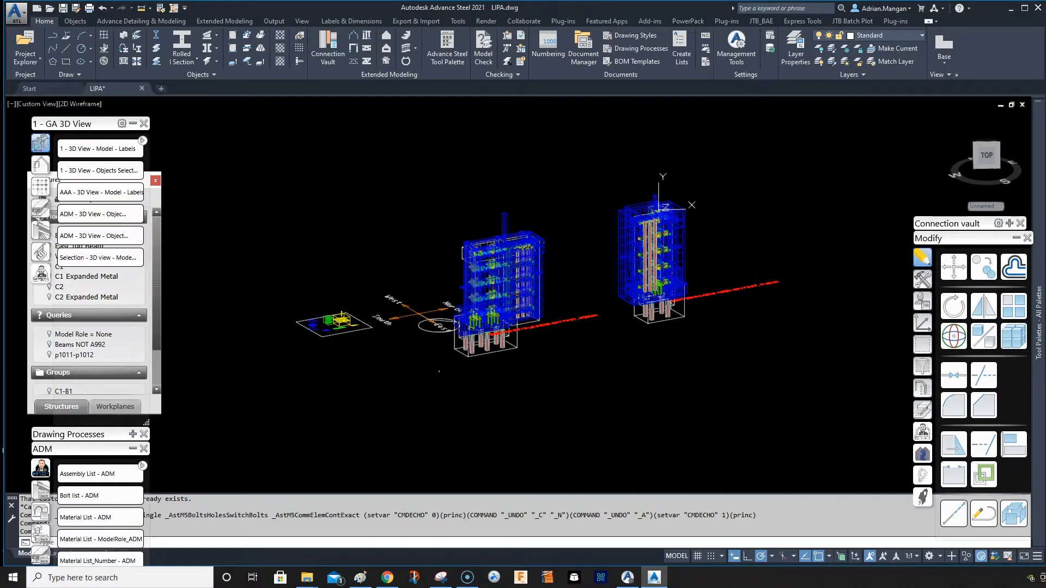
{"action": "left_click", "coordinate": [156, 181]}
{"action": "left_click", "coordinate": [133, 124]}
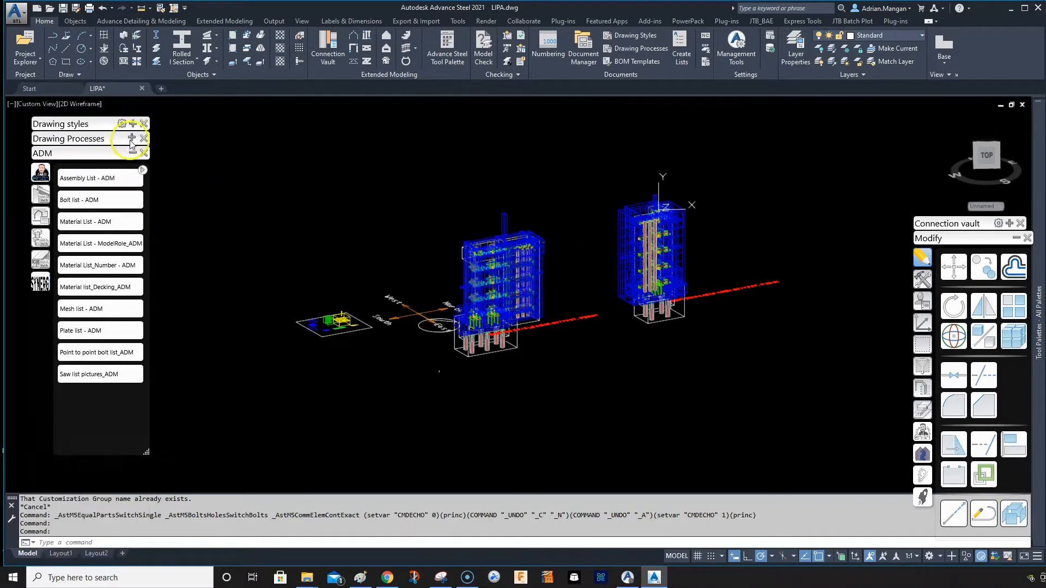
{"action": "left_click", "coordinate": [133, 152]}
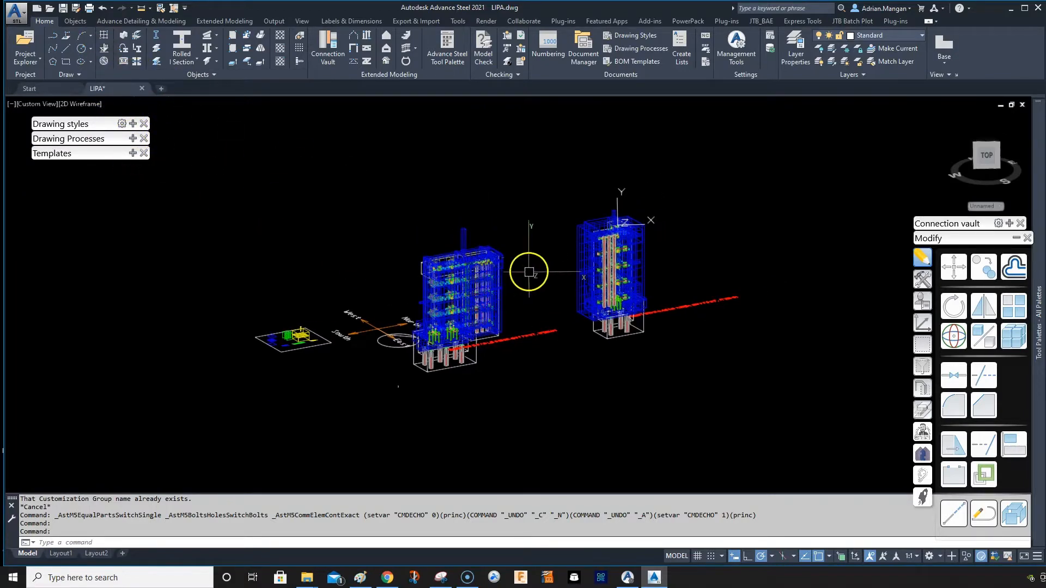
Reset the user coordinate system to World
{"action": "scroll", "coordinate": [518, 283], "scroll_direction": "up", "scroll_amount": 2}
{"action": "scroll", "coordinate": [528, 285], "scroll_direction": "down", "scroll_amount": 2}
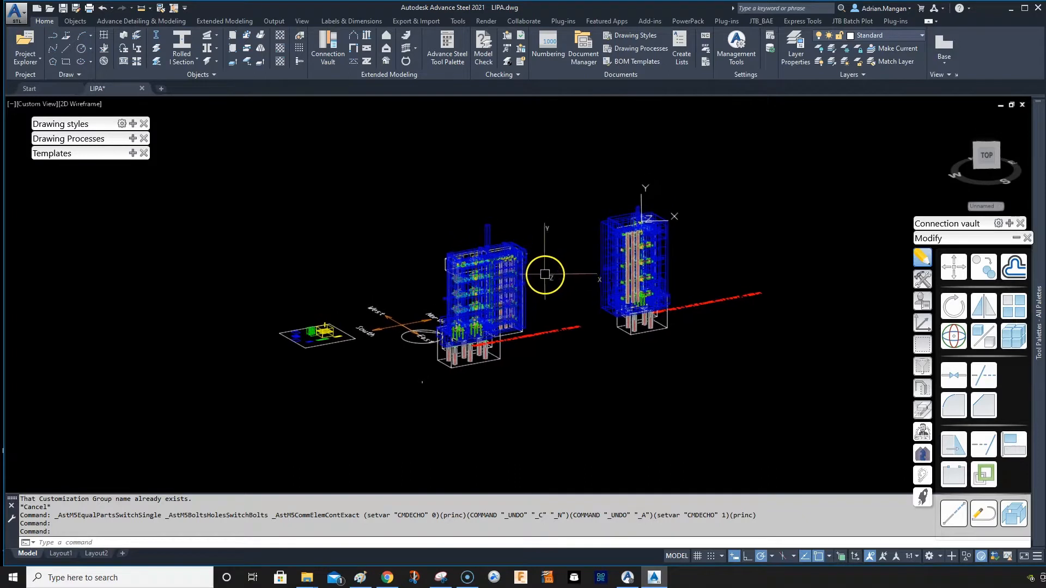
{"action": "left_click", "coordinate": [922, 324]}
{"action": "left_click", "coordinate": [954, 266]}
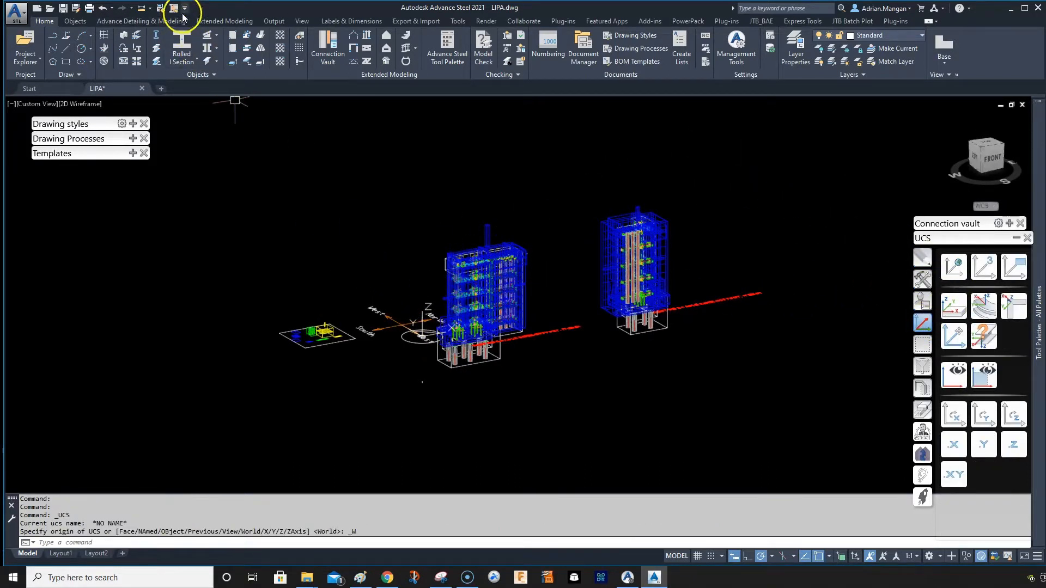
Save a copy of the drawing as LIPA_Fusion_3-3-2021 in the DWGs folder, in AutoCAD 2018 Drawing format
{"action": "middle_click_drag", "start_coordinate": [582, 204], "coordinate": [508, 189]}
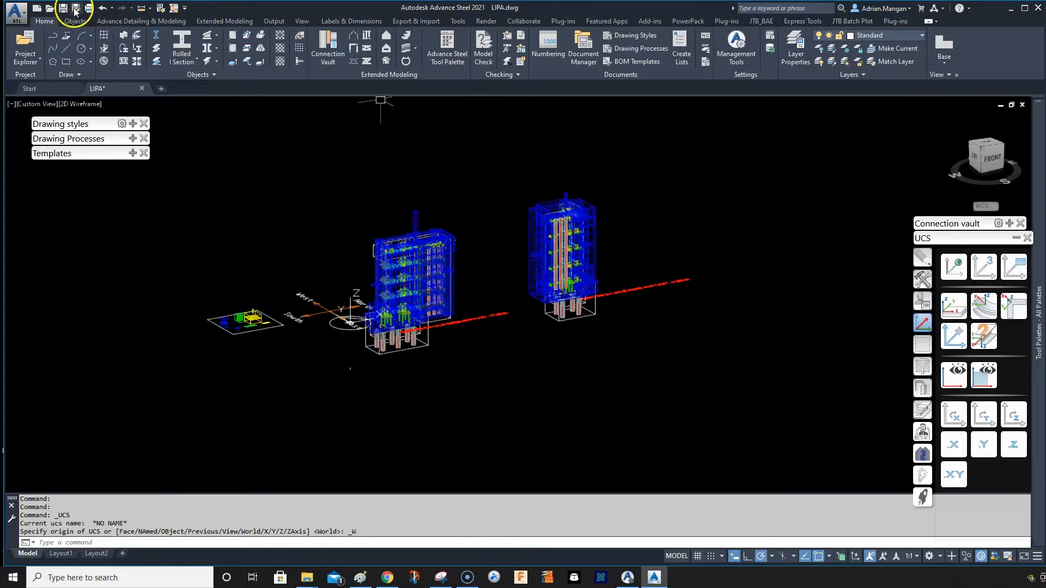
{"action": "key", "text": "ctrl+shift+s"}
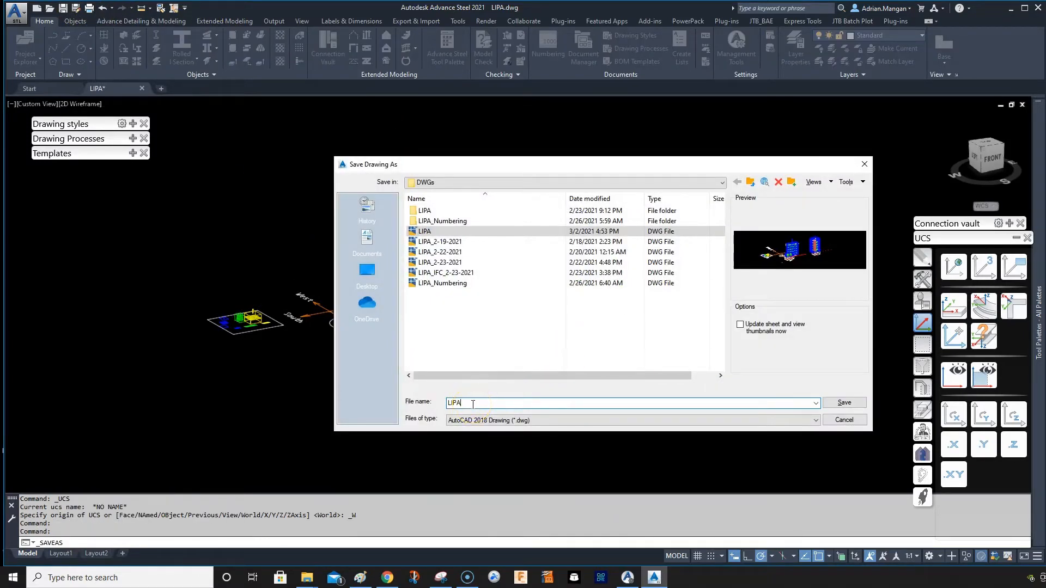
{"action": "type", "text": "_Fusion_3-3-2021"}
{"action": "left_click", "coordinate": [842, 404]}
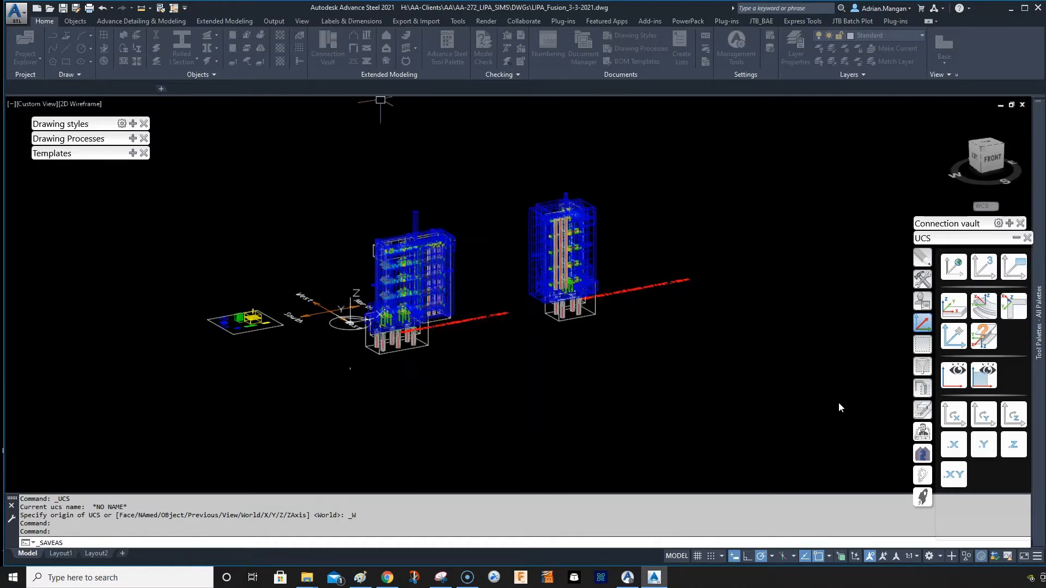
Erase the second tower, farther from the compass marker, together with its footing and the red line beside it
{"action": "scroll", "coordinate": [588, 191], "scroll_direction": "down", "scroll_amount": 2}
{"action": "scroll", "coordinate": [506, 297], "scroll_direction": "up", "scroll_amount": 4}
{"action": "scroll", "coordinate": [506, 297], "scroll_direction": "up", "scroll_amount": 2}
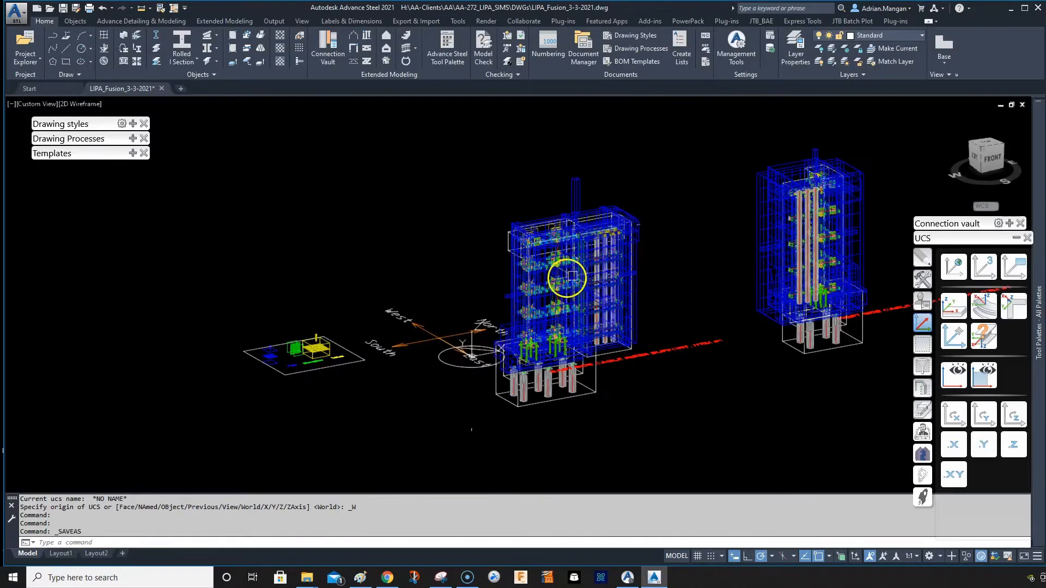
{"action": "middle_click_drag", "start_coordinate": [561, 274], "coordinate": [493, 255]}
{"action": "scroll", "coordinate": [702, 273], "scroll_direction": "down", "scroll_amount": 3}
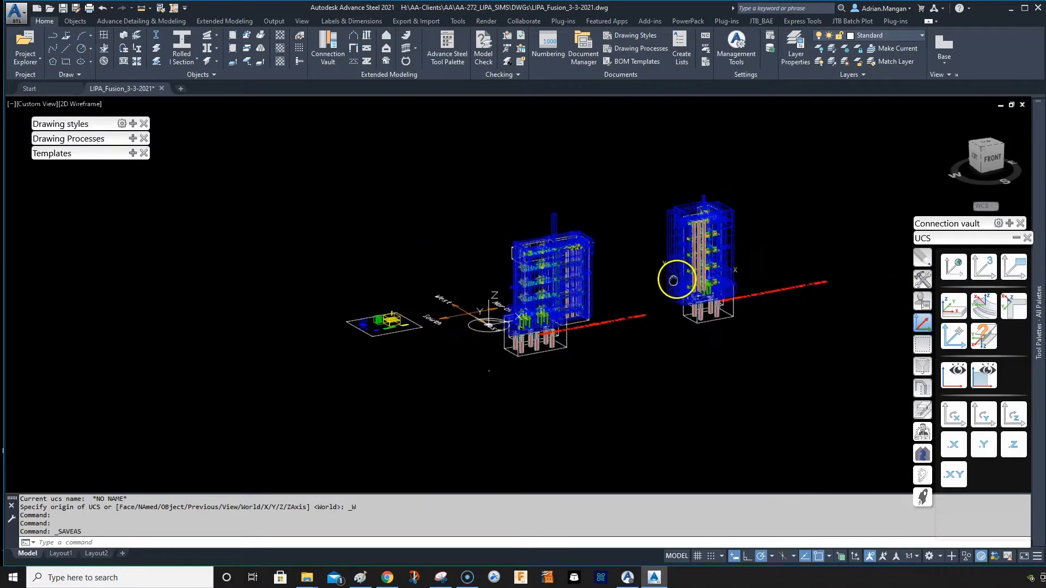
{"action": "left_click", "coordinate": [665, 189]}
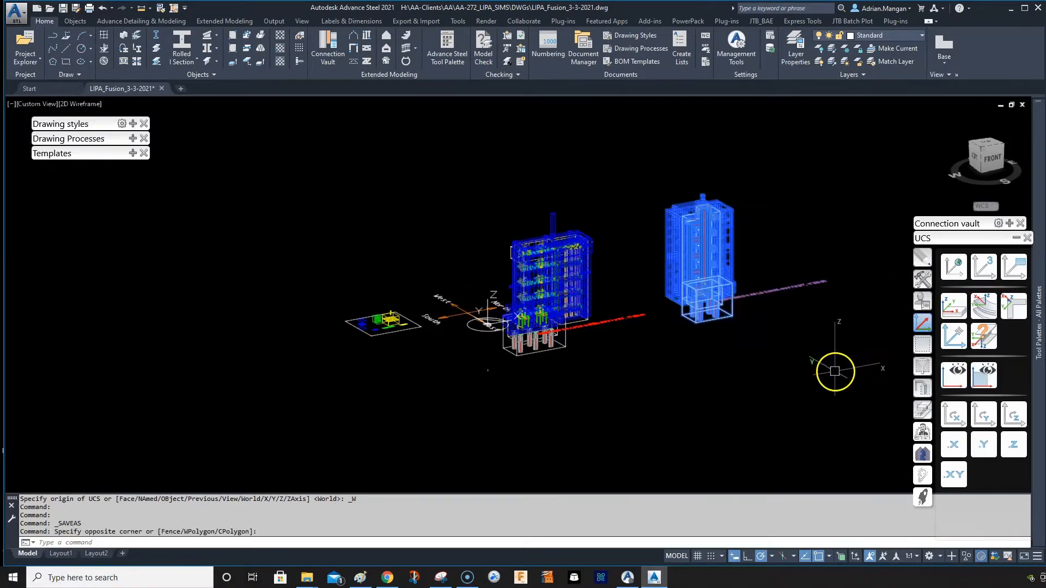
{"action": "left_click", "coordinate": [837, 372]}
{"action": "key", "text": "Delete"}
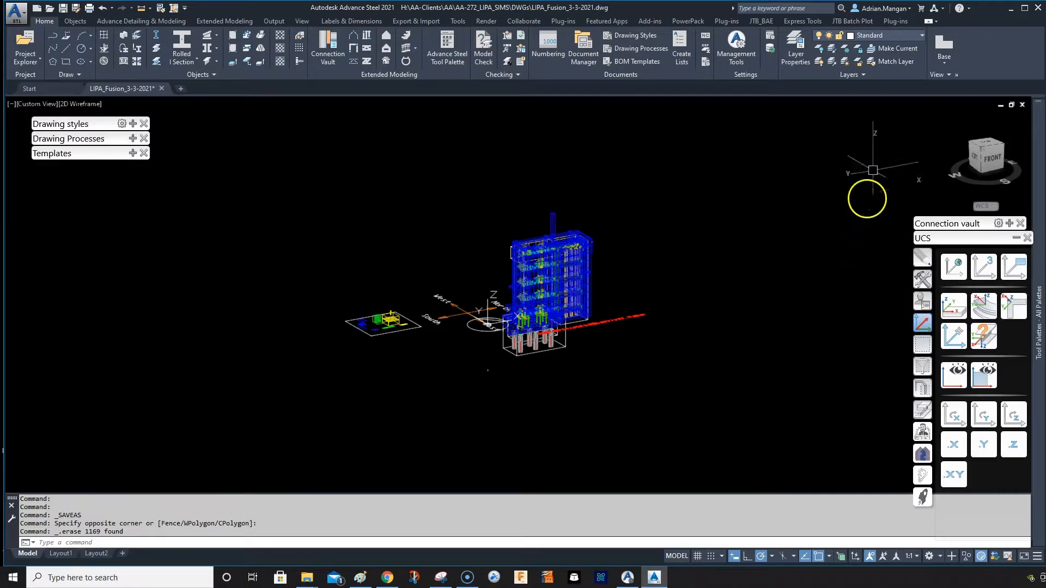
Turn on the Cover Plate, Cover Plate Ph2, Expanded Metal and Expanded Metal Ph2 layers
{"action": "left_click", "coordinate": [921, 36]}
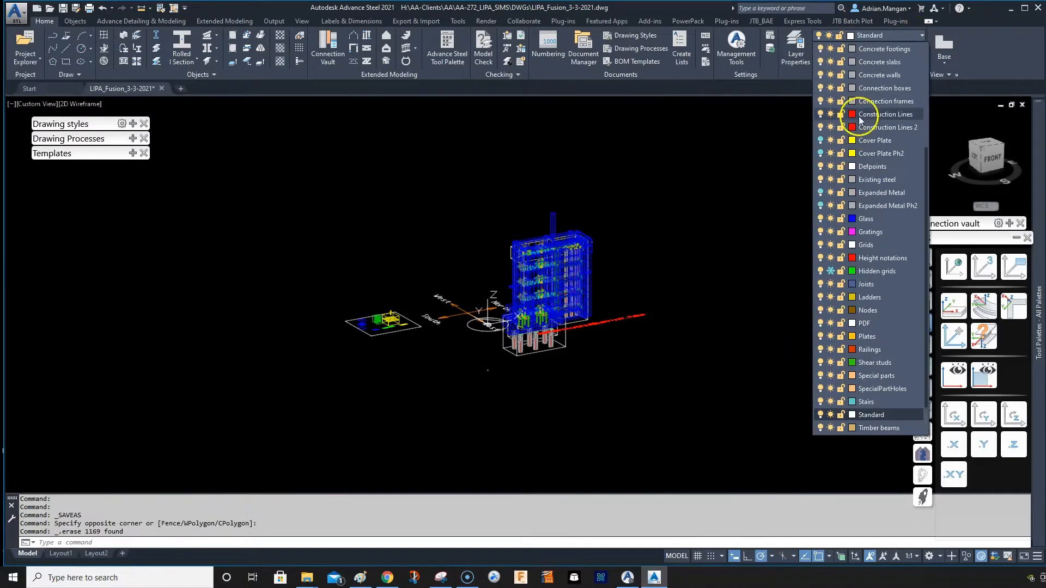
{"action": "left_click", "coordinate": [820, 153]}
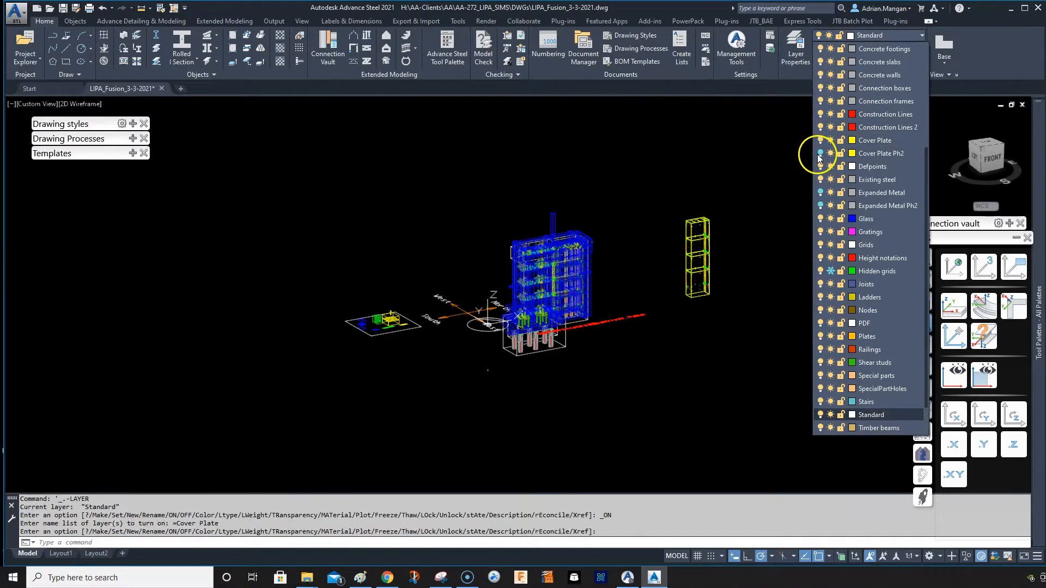
{"action": "left_click", "coordinate": [823, 193]}
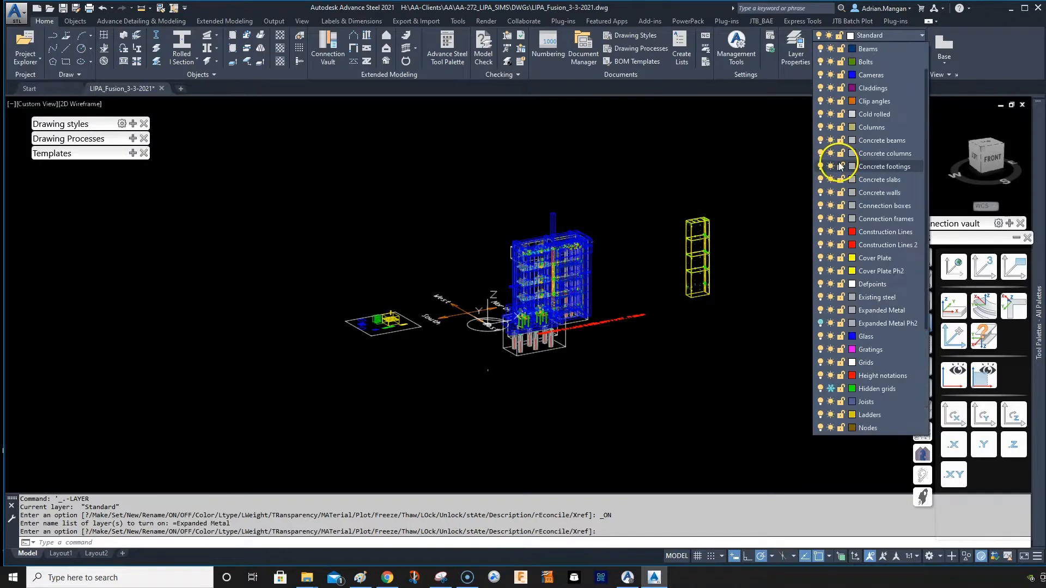
{"action": "scroll", "coordinate": [839, 161], "scroll_direction": "up", "scroll_amount": 4}
{"action": "scroll", "coordinate": [859, 143], "scroll_direction": "down", "scroll_amount": 5}
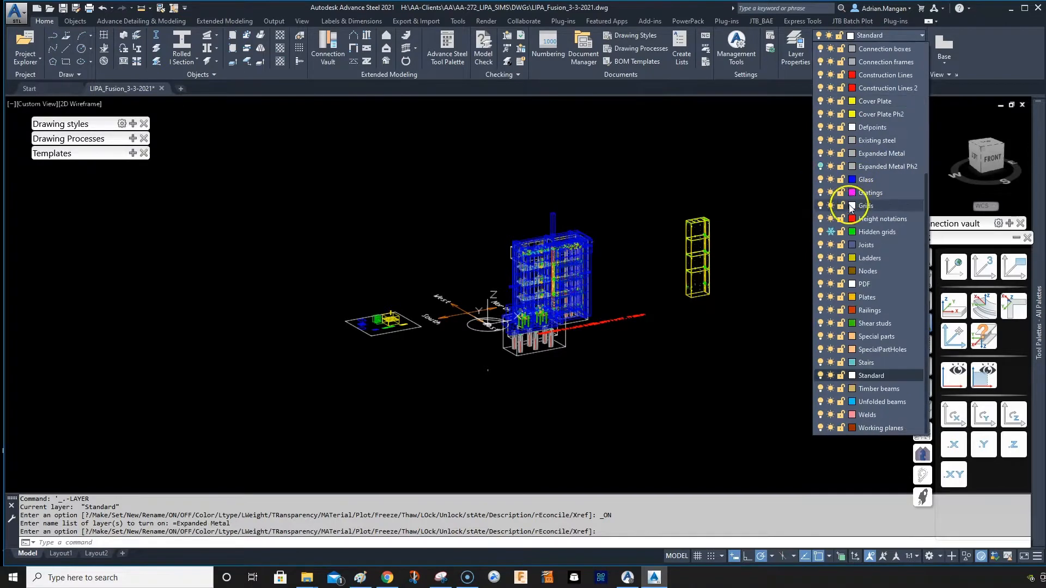
{"action": "left_click", "coordinate": [821, 166]}
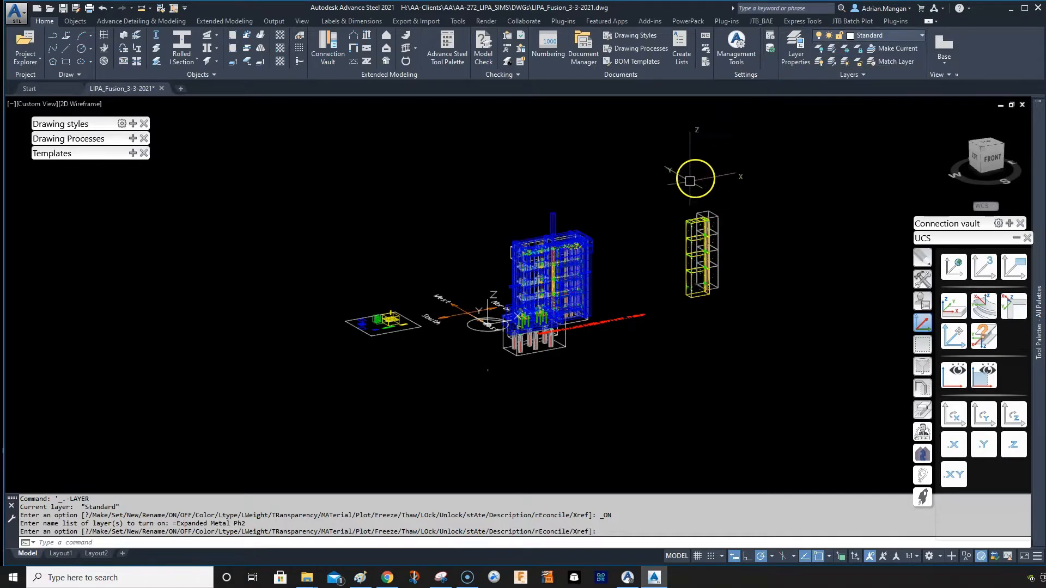
Erase the leftover cover plate and expanded metal frames where the second tower stood
{"action": "left_click", "coordinate": [662, 199]}
{"action": "left_click", "coordinate": [760, 315]}
{"action": "key", "text": "Delete"}
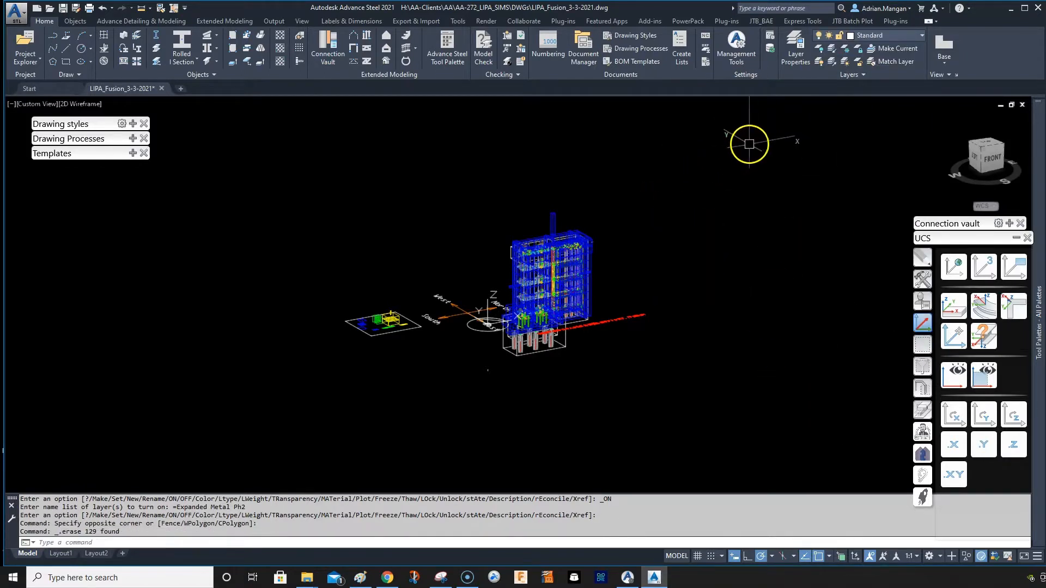
Erase the red line extending from the remaining tower's base and the North-South-East-West compass marker
{"action": "left_click", "coordinate": [610, 320]}
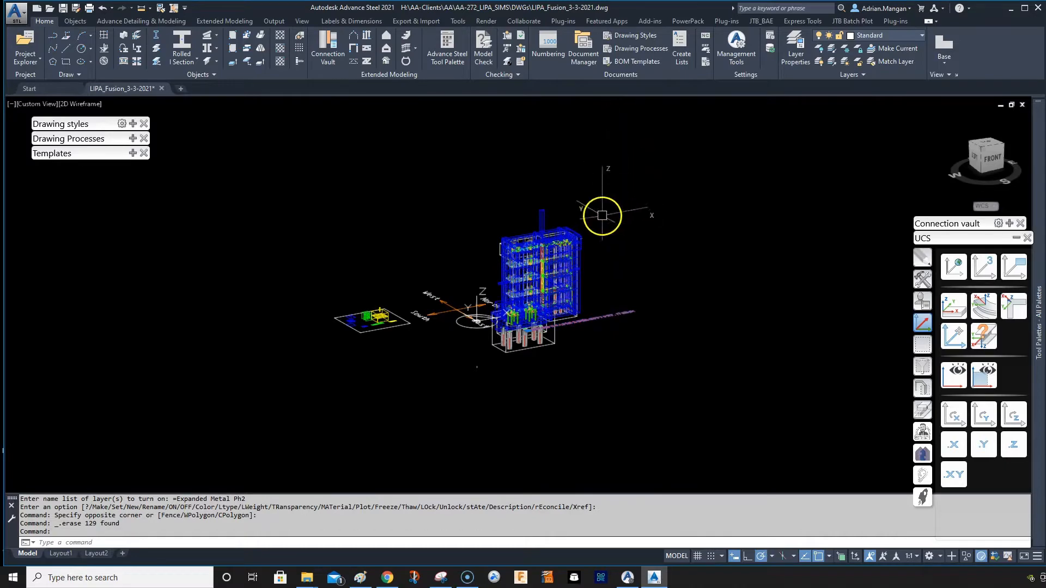
{"action": "key", "text": "Delete"}
{"action": "scroll", "coordinate": [413, 318], "scroll_direction": "up", "scroll_amount": 2}
{"action": "left_click", "coordinate": [489, 268]}
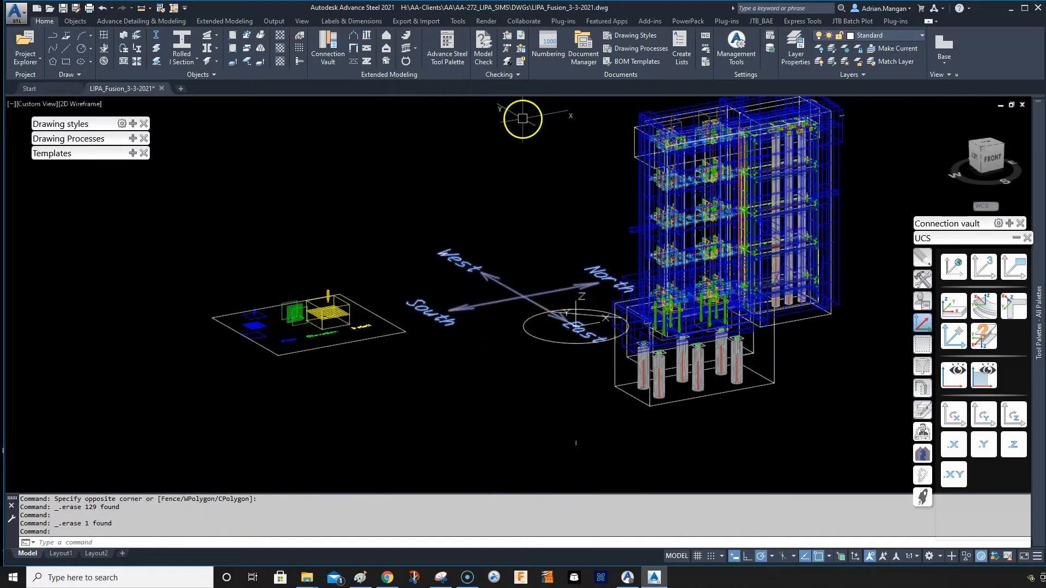
{"action": "key", "text": "Delete"}
Erase the framed reference sheet beside the tower and the circle with its lines around the origin
{"action": "left_click", "coordinate": [433, 251]}
{"action": "left_click", "coordinate": [320, 487]}
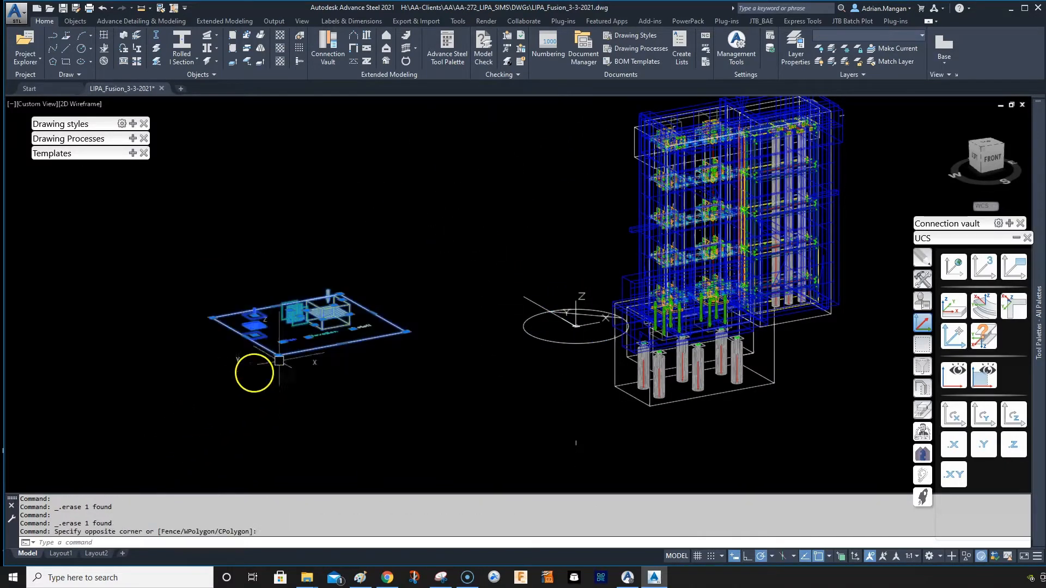
{"action": "key", "text": "Delete"}
{"action": "scroll", "coordinate": [566, 315], "scroll_direction": "up", "scroll_amount": 4}
{"action": "left_click", "coordinate": [595, 257]}
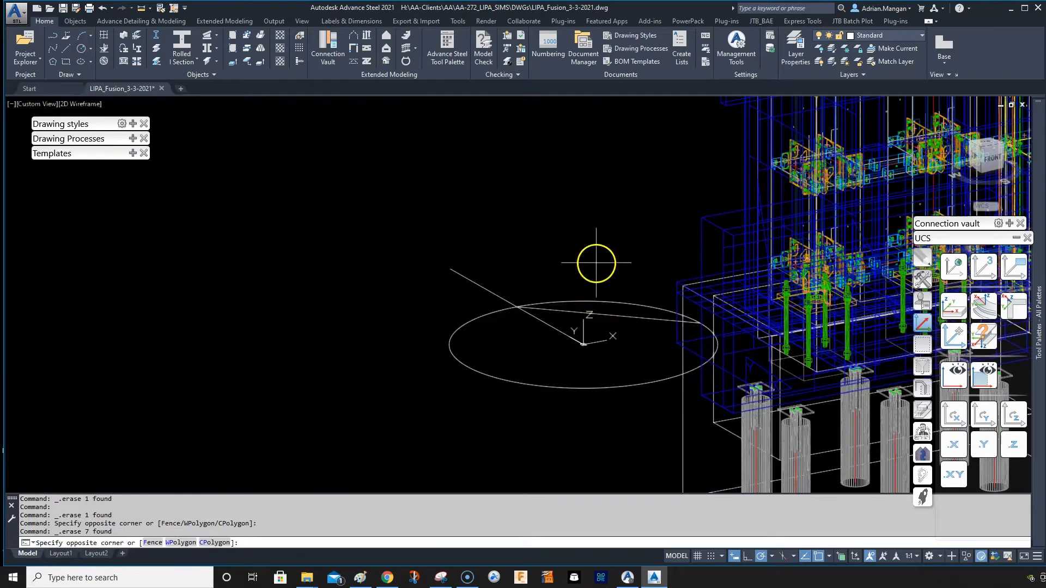
{"action": "left_click", "coordinate": [514, 406]}
{"action": "key", "text": "Delete"}
{"action": "scroll", "coordinate": [712, 366], "scroll_direction": "down", "scroll_amount": 6}
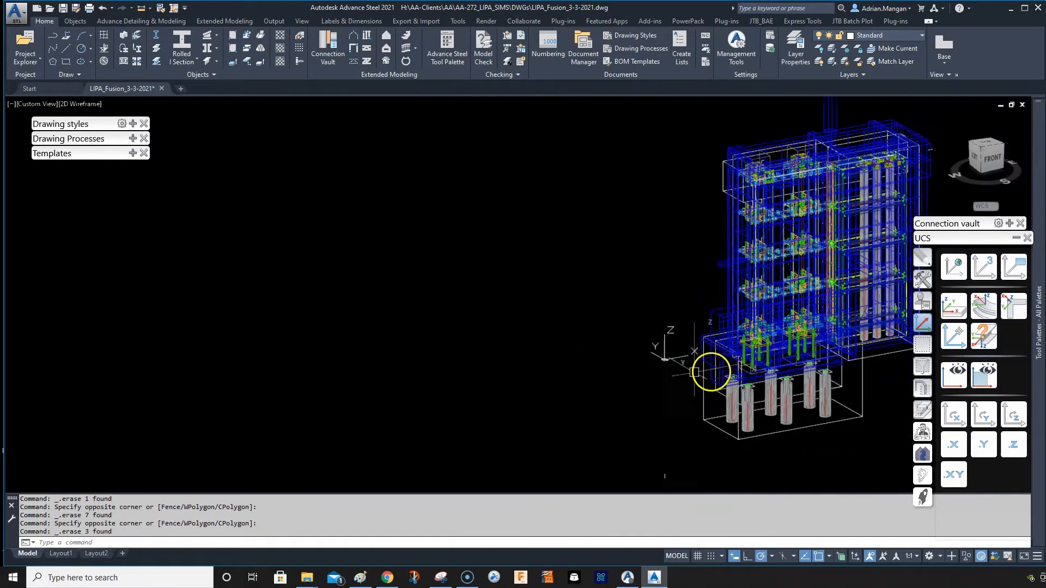
Erase all objects on the Cameras layer by selecting everything similar to one blue camera box
{"action": "left_click", "coordinate": [630, 224]}
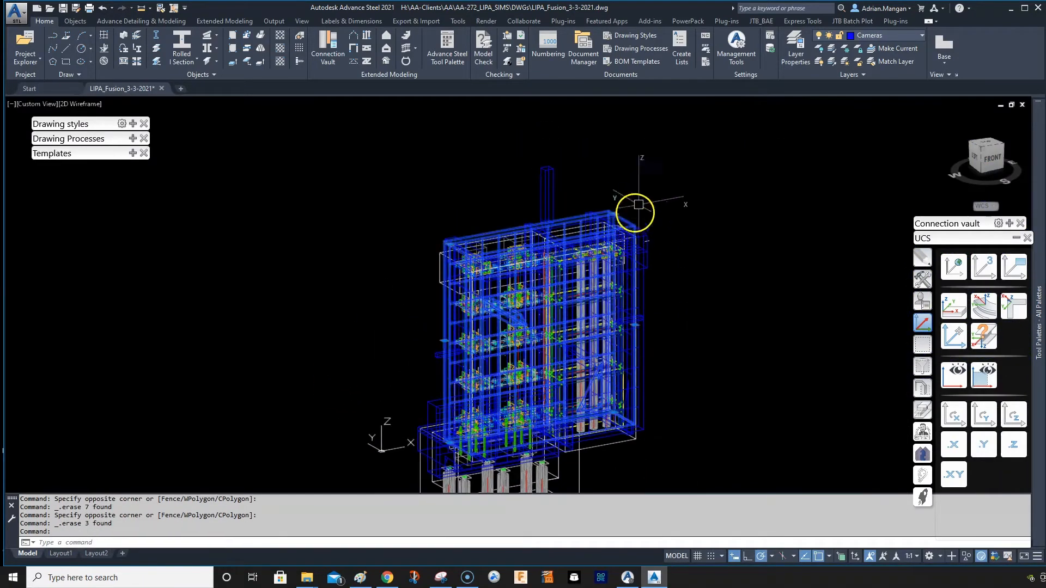
{"action": "right_click", "coordinate": [650, 189]}
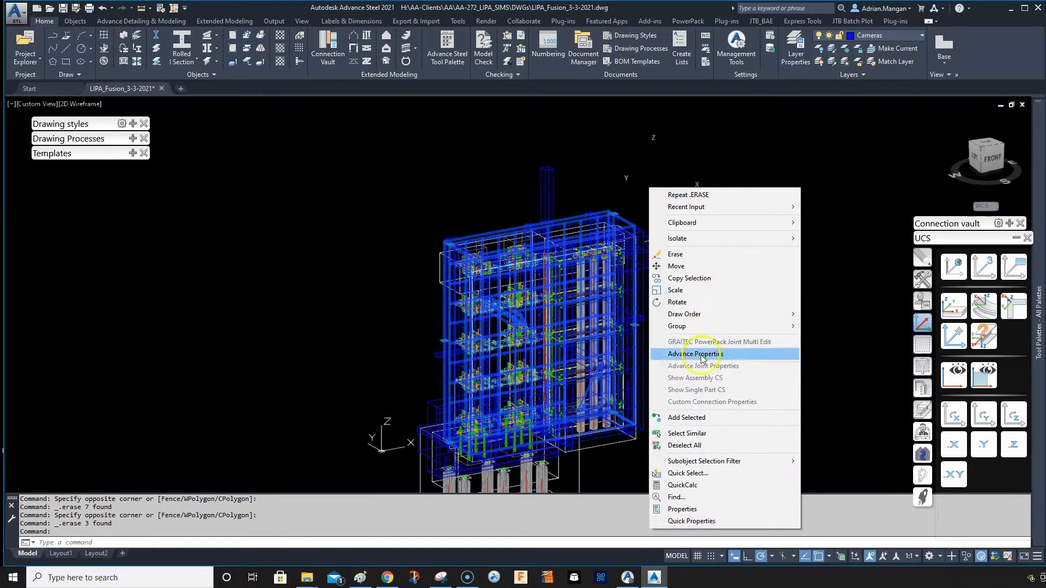
{"action": "left_click", "coordinate": [702, 434]}
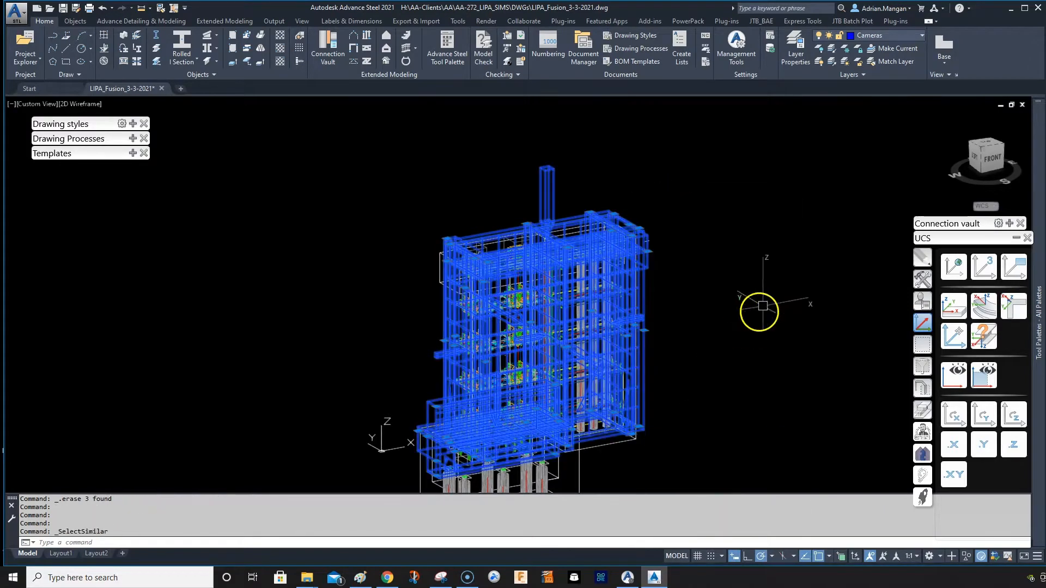
{"action": "key", "text": "Delete"}
{"action": "scroll", "coordinate": [762, 238], "scroll_direction": "up", "scroll_amount": 5}
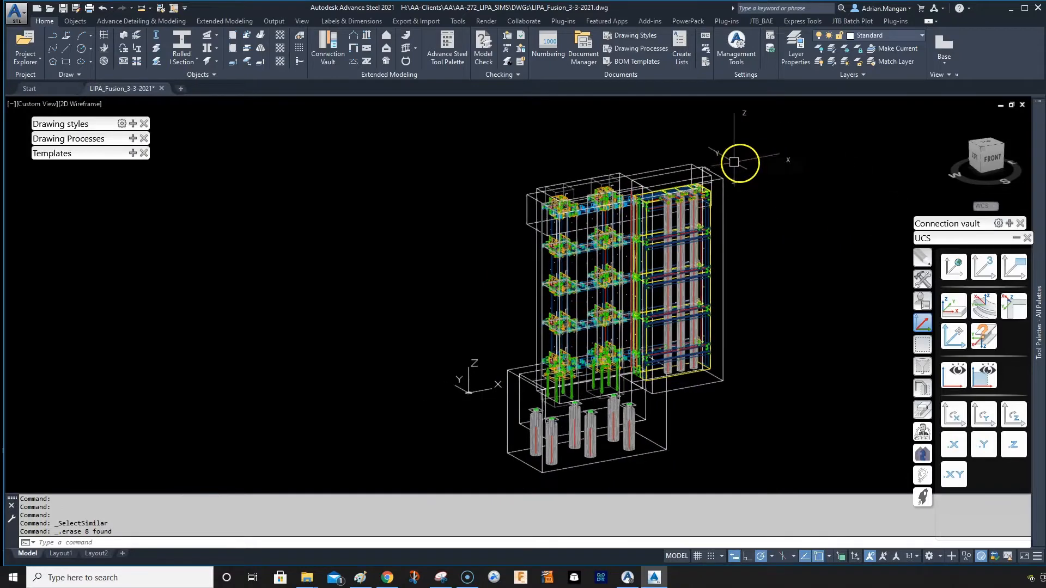
{"action": "left_click", "coordinate": [718, 226]}
{"action": "right_click", "coordinate": [772, 174]}
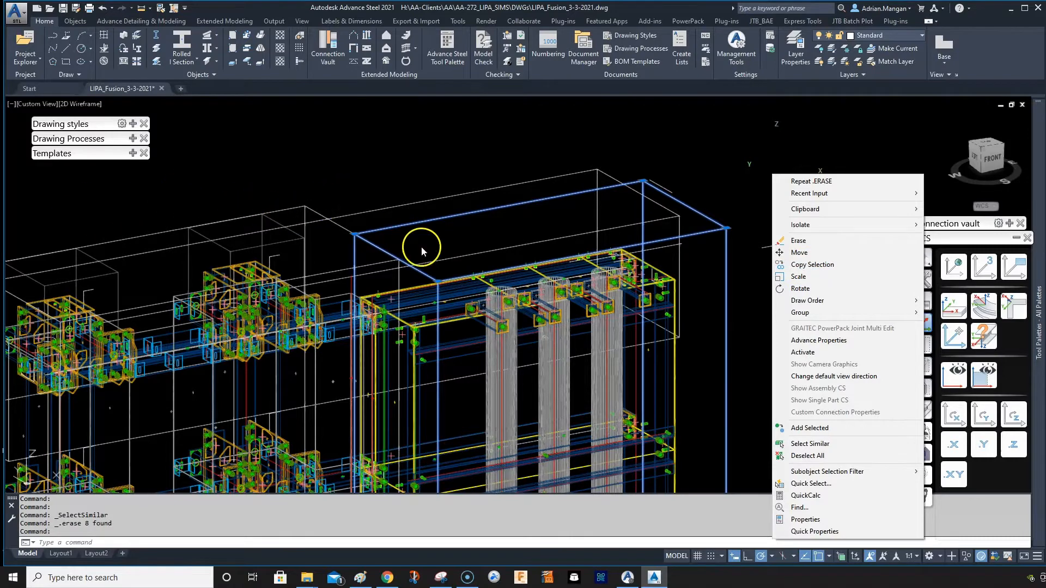
{"action": "key", "text": "Escape"}
{"action": "key", "text": "Escape"}
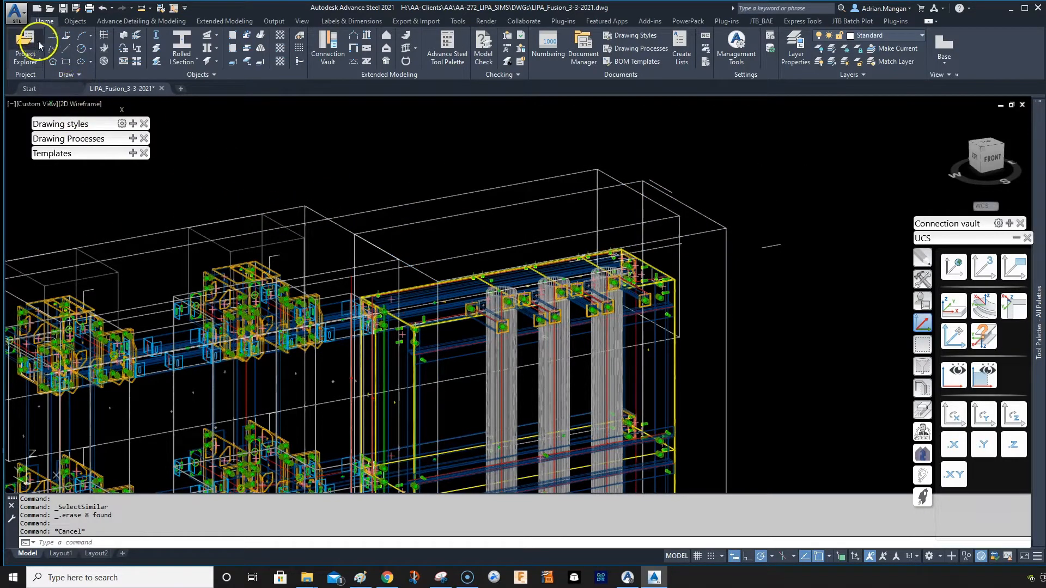
Open the Project Explorer to show the drawing's model views, queries and groups
{"action": "left_click", "coordinate": [26, 62]}
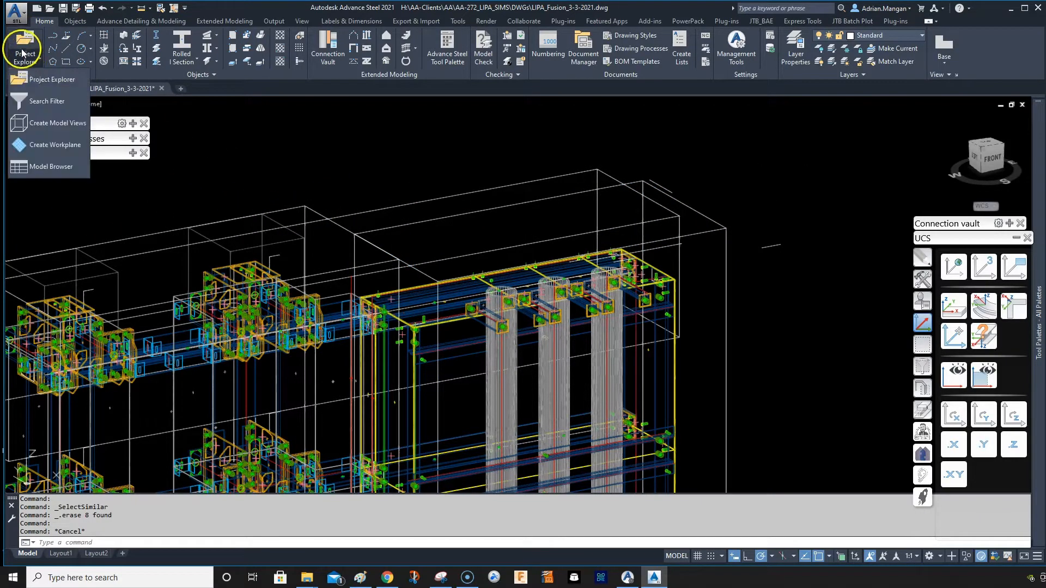
{"action": "left_click", "coordinate": [23, 53]}
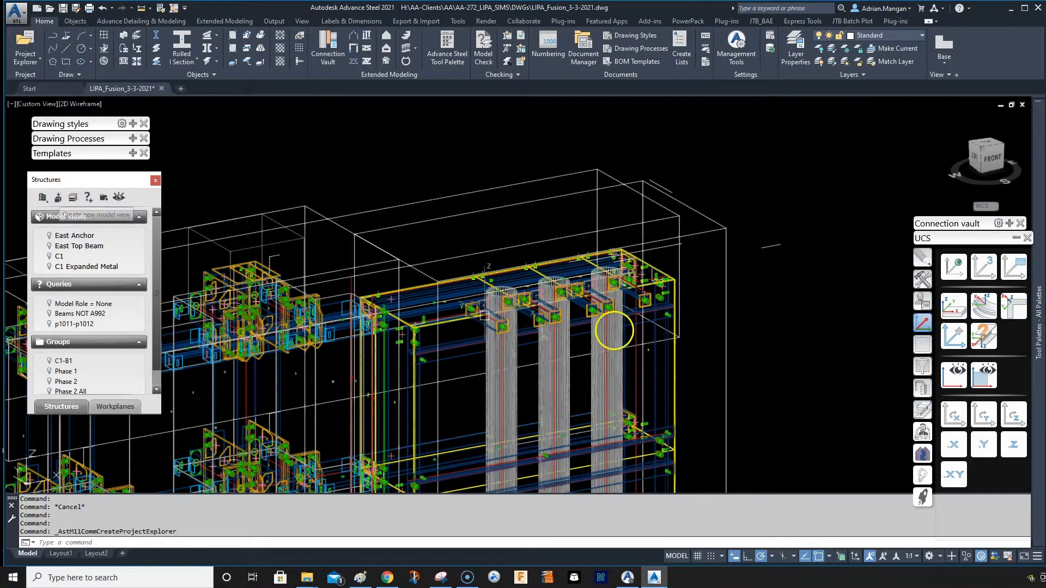
{"action": "key", "text": "Escape"}
{"action": "left_click", "coordinate": [720, 226]}
{"action": "right_click", "coordinate": [744, 201]}
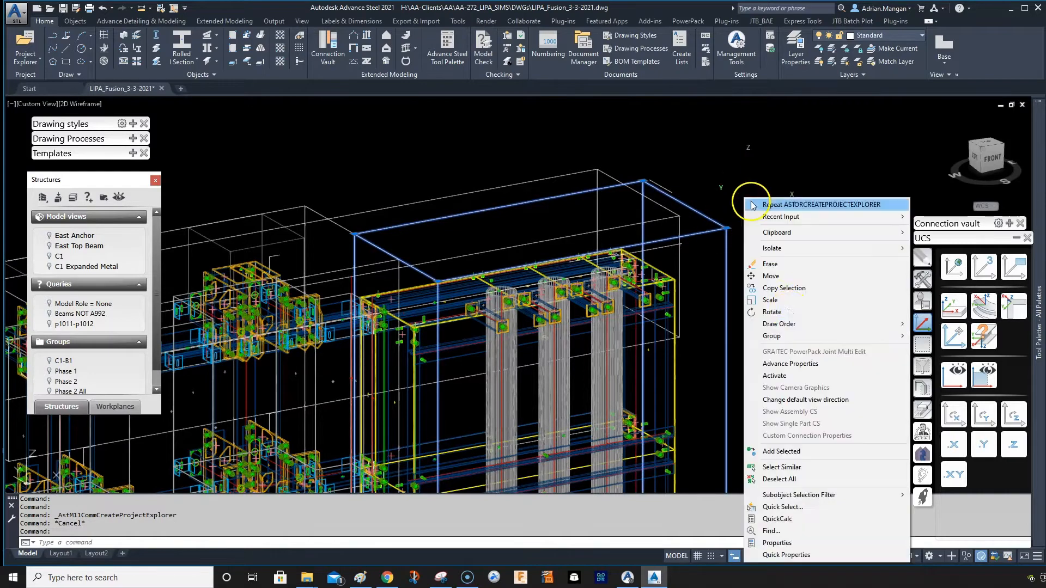
{"action": "key", "text": "Escape"}
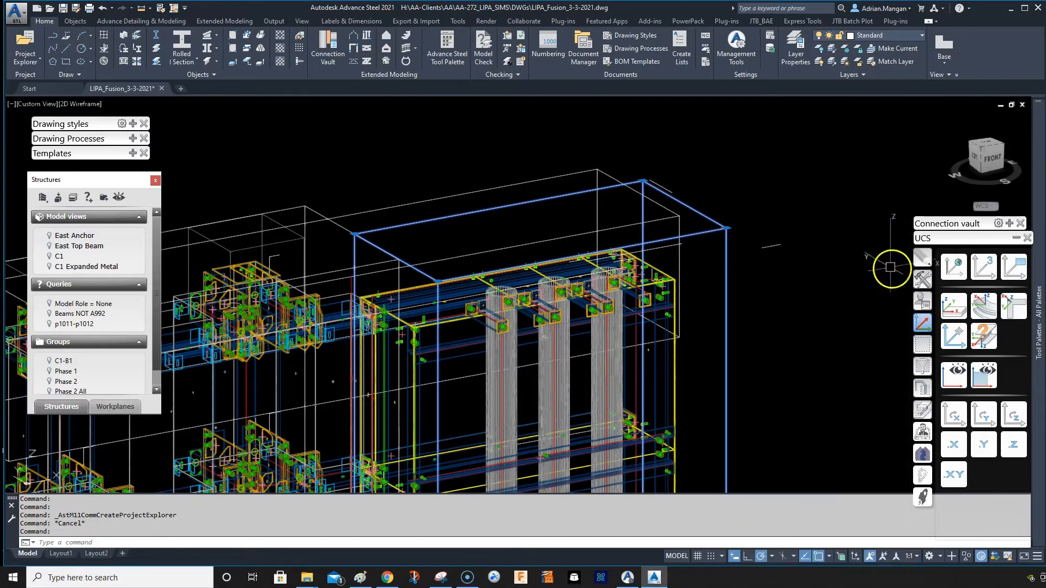
{"action": "key", "text": "Escape"}
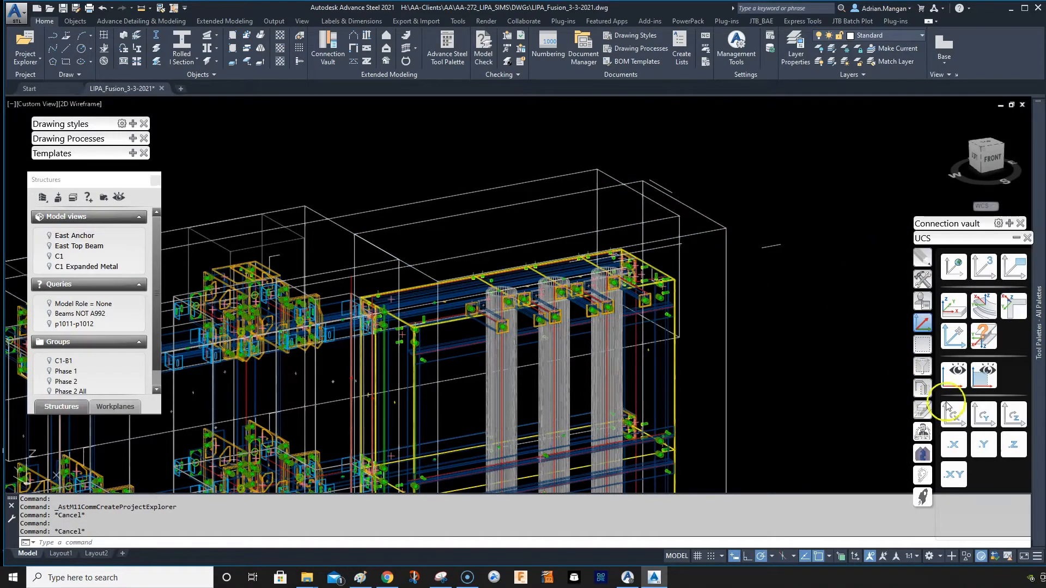
Erase all the model view boxes around the tower by selecting everything similar to one of them
{"action": "key", "text": "Escape"}
{"action": "left_click", "coordinate": [700, 197]}
{"action": "right_click", "coordinate": [712, 191]}
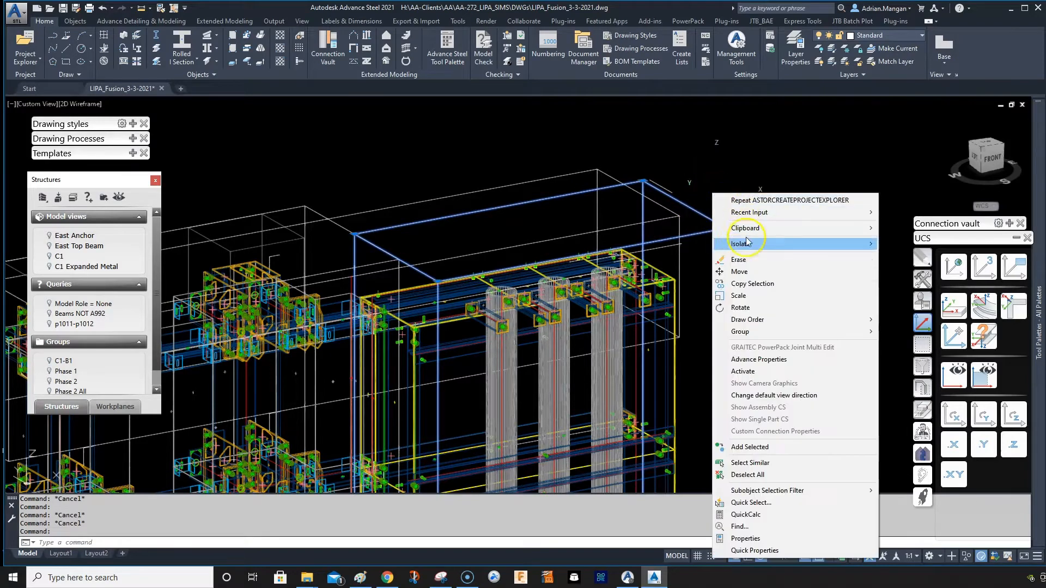
{"action": "left_click", "coordinate": [750, 462]}
{"action": "scroll", "coordinate": [787, 304], "scroll_direction": "down", "scroll_amount": 5}
{"action": "scroll", "coordinate": [763, 262], "scroll_direction": "down", "scroll_amount": 2}
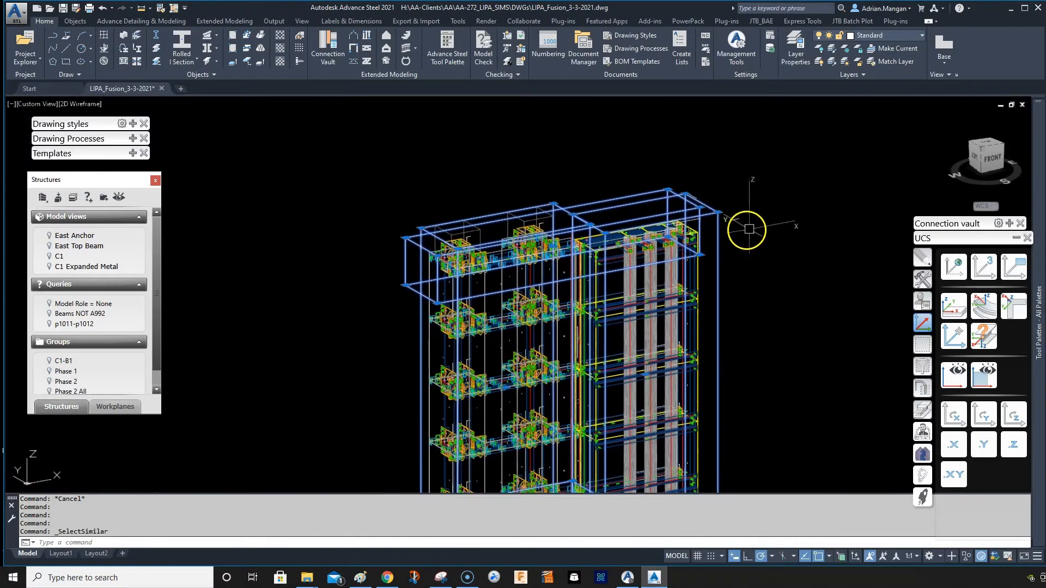
{"action": "key", "text": "Delete"}
Erase every Line object in the entire drawing using Quick Select with the Select All operator
{"action": "mouse_move", "coordinate": [770, 182]}
{"action": "middle_mouse_down"}
{"action": "mouse_move", "coordinate": [681, 204]}
{"action": "mouse_move", "coordinate": [636, 174]}
{"action": "middle_mouse_up"}
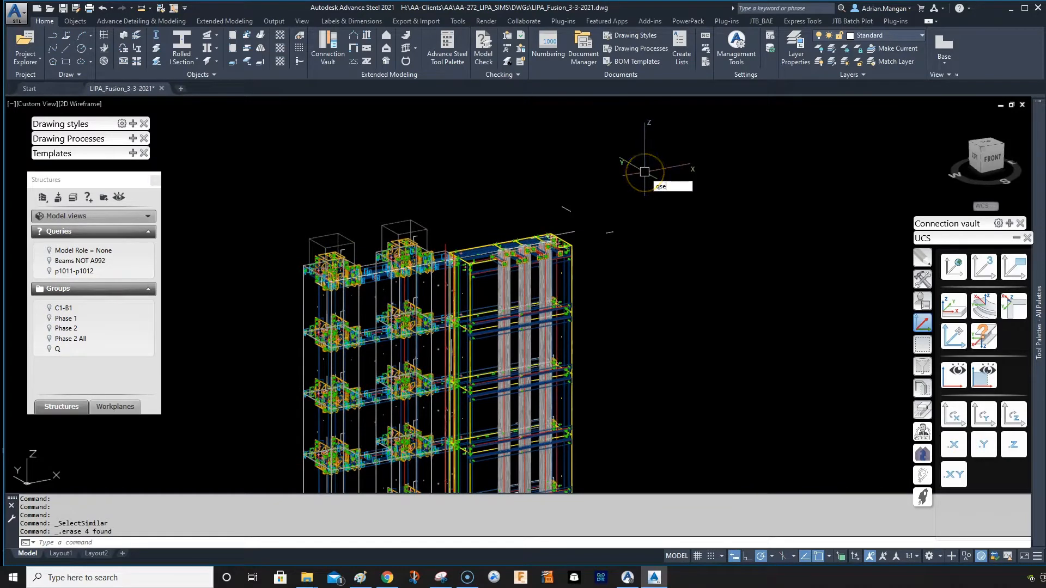
{"action": "type", "text": "QSELECT"}
{"action": "key", "text": "Return"}
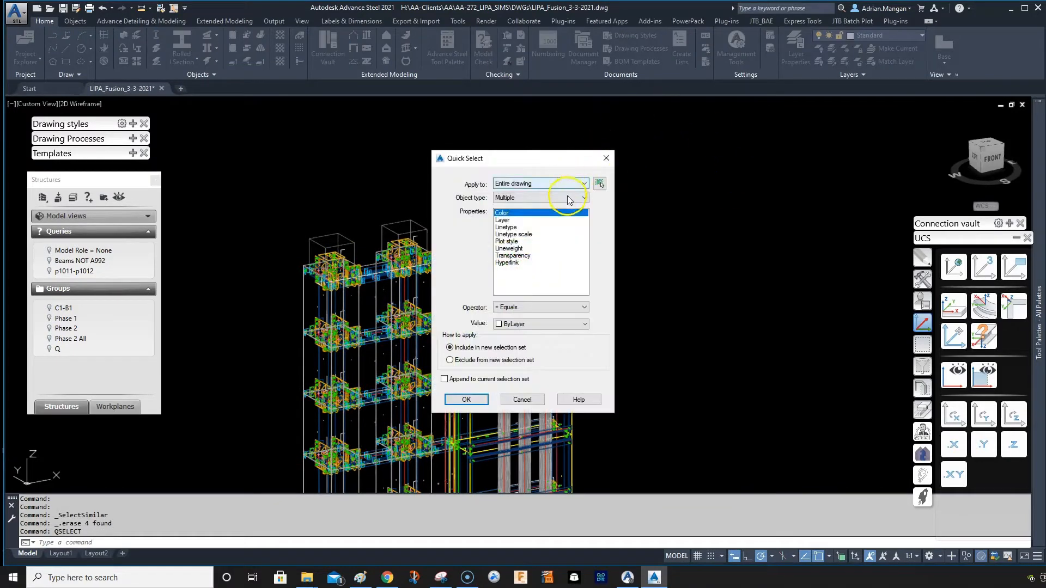
{"action": "left_click", "coordinate": [567, 197]}
{"action": "left_click", "coordinate": [545, 232]}
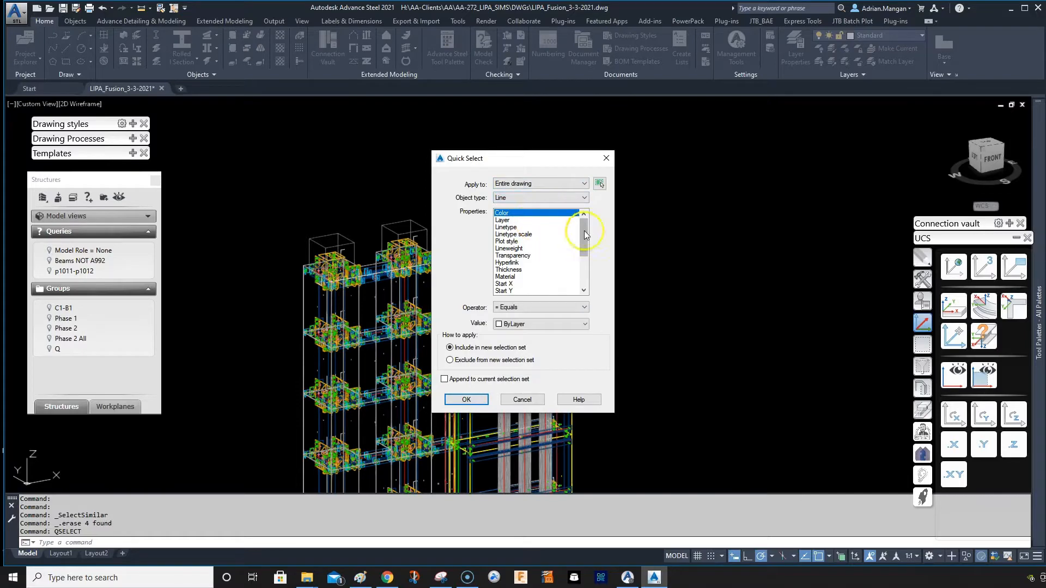
{"action": "left_click", "coordinate": [540, 307]}
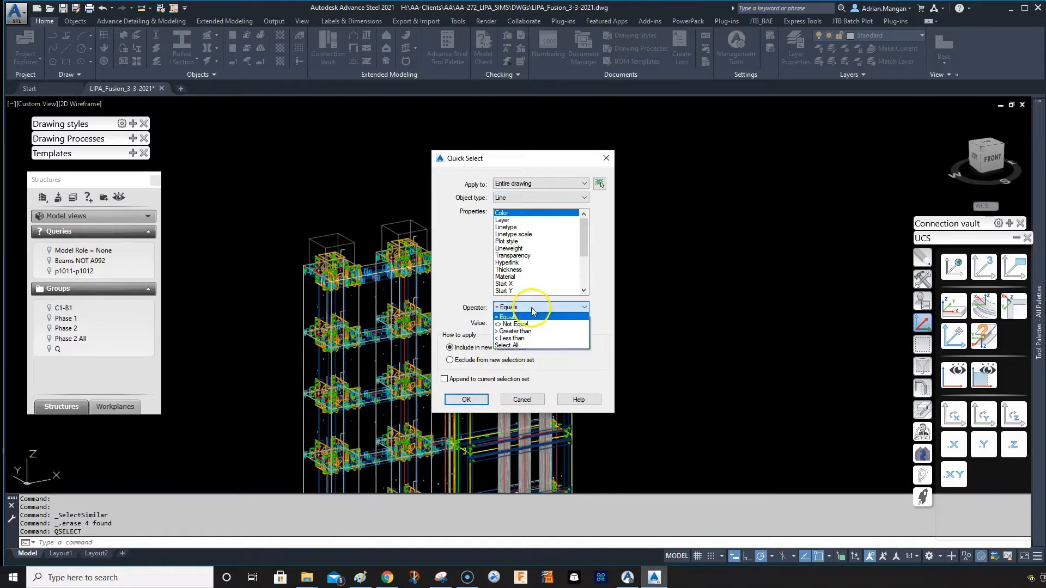
{"action": "left_click", "coordinate": [513, 347]}
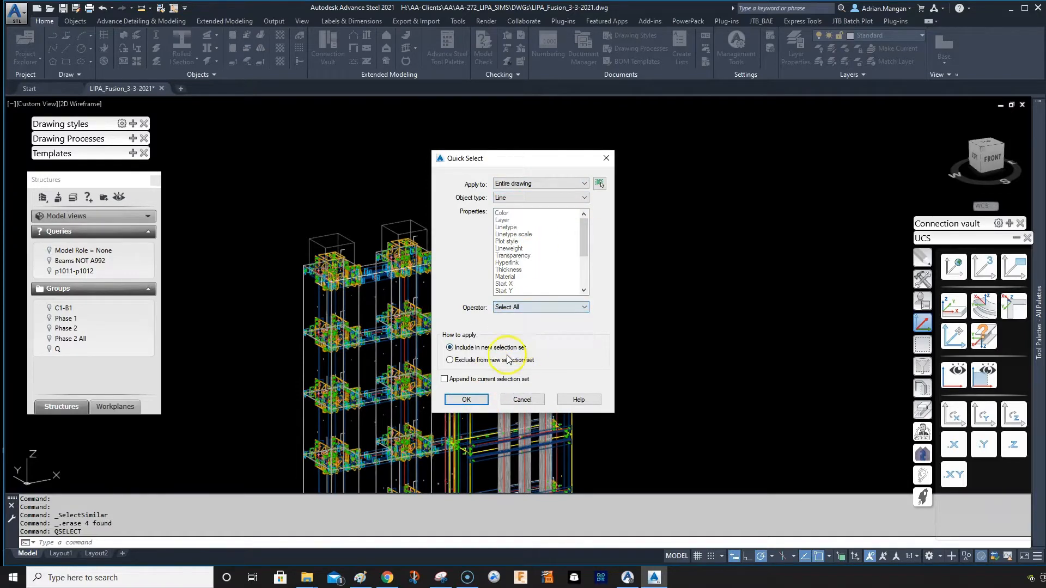
{"action": "left_click", "coordinate": [465, 401]}
{"action": "key", "text": "Delete"}
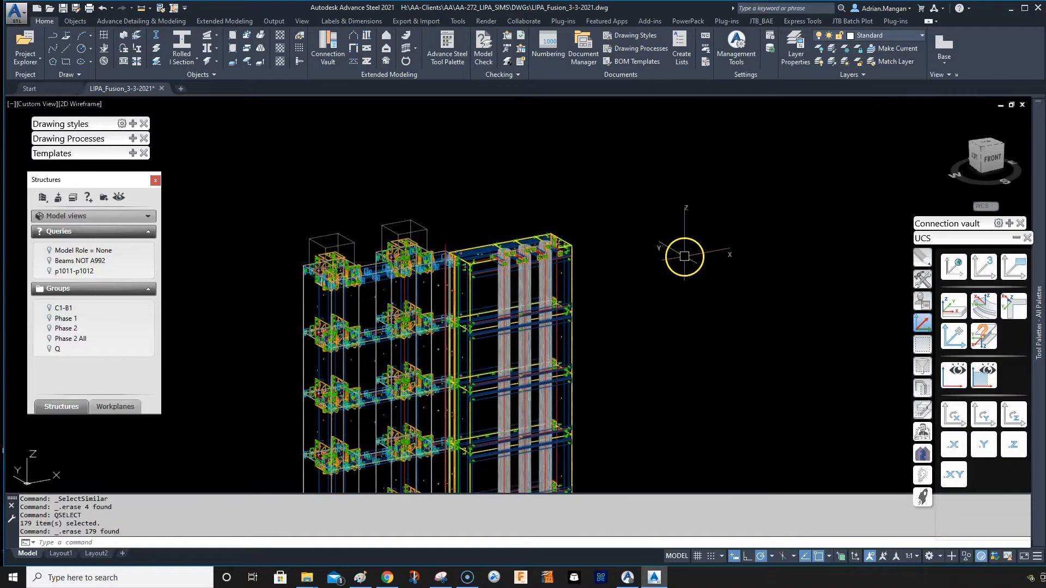
Erase every Polyline object in the entire drawing using Quick Select with the Select All operator
{"action": "middle_click_drag", "start_coordinate": [684, 256], "coordinate": [836, 192]}
{"action": "scroll", "coordinate": [505, 221], "scroll_direction": "up", "scroll_amount": 6}
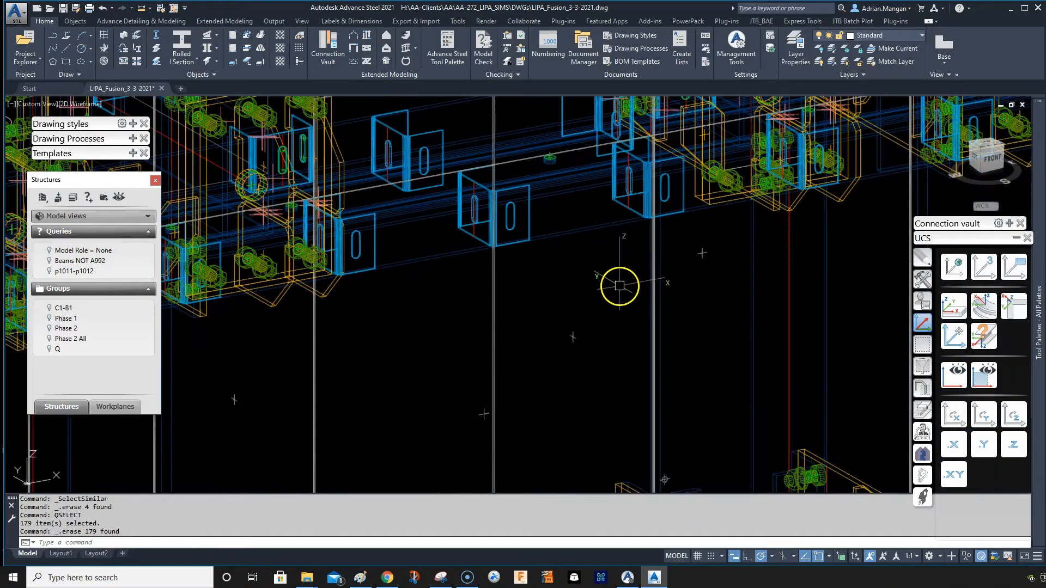
{"action": "scroll", "coordinate": [620, 285], "scroll_direction": "down", "scroll_amount": 8}
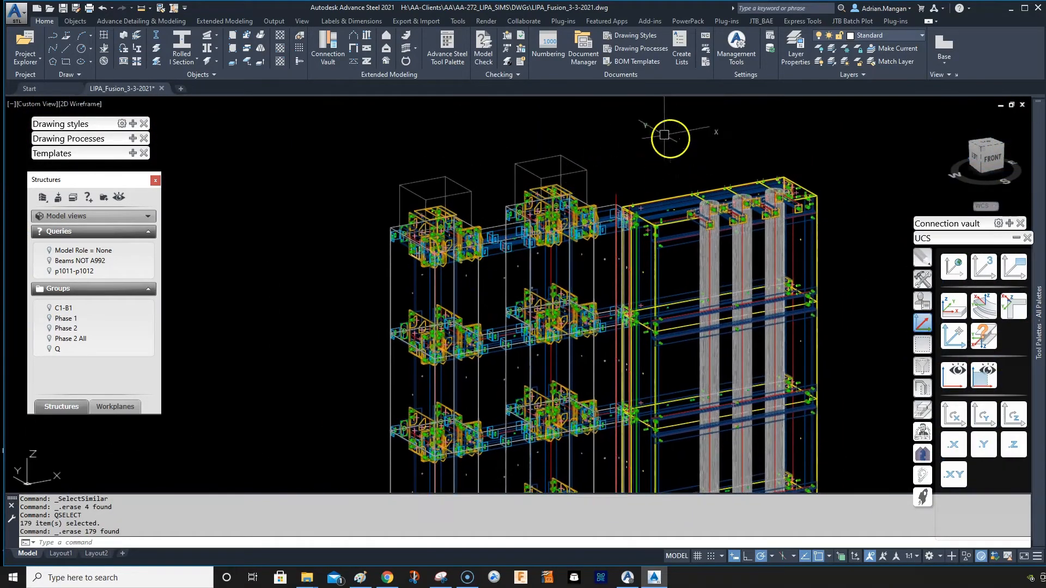
{"action": "scroll", "coordinate": [665, 135], "scroll_direction": "down", "scroll_amount": 7}
{"action": "scroll", "coordinate": [672, 234], "scroll_direction": "up", "scroll_amount": 1}
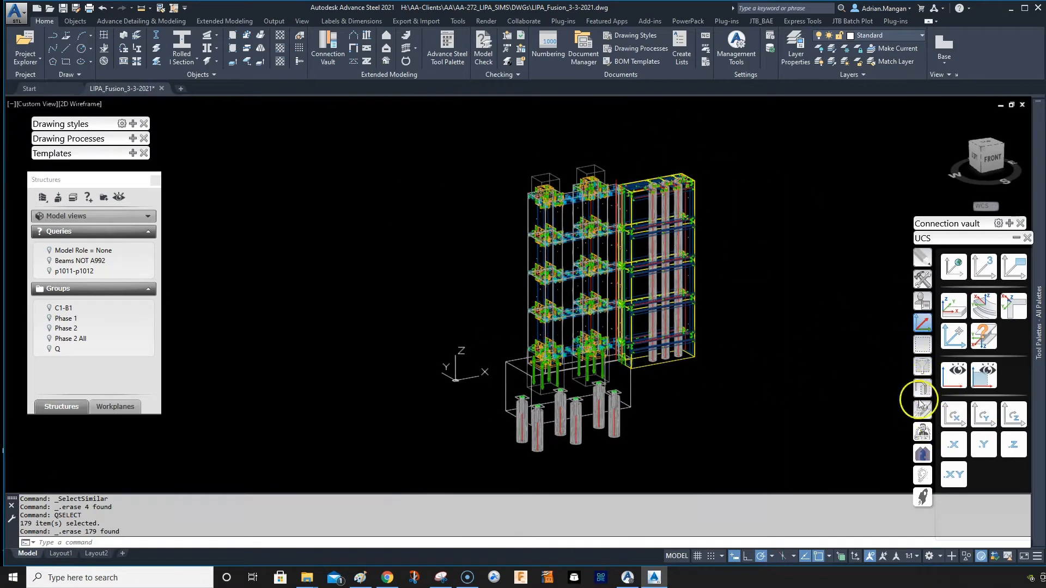
{"action": "middle_click_drag", "start_coordinate": [818, 291], "coordinate": [713, 291]}
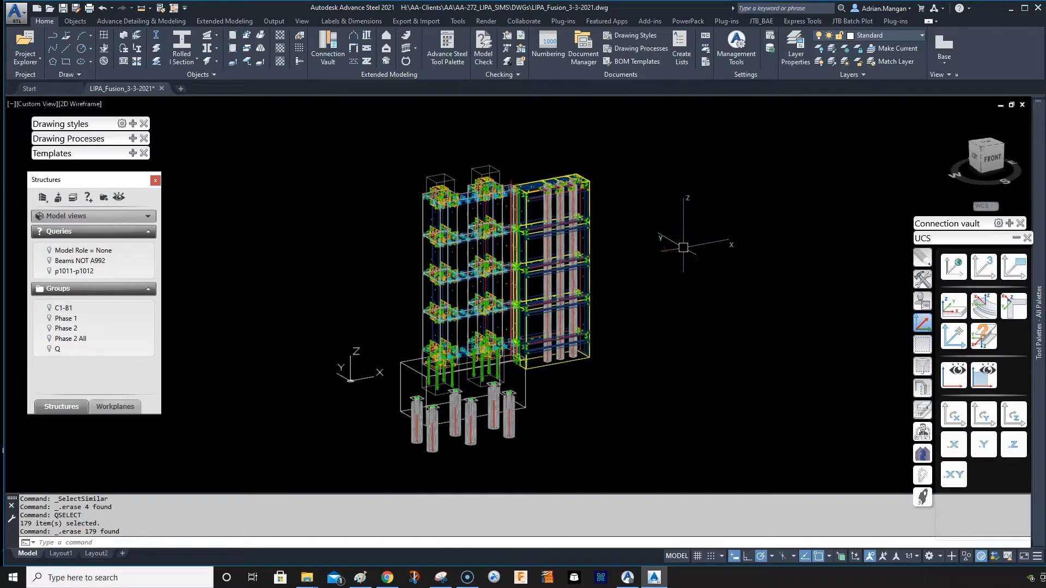
{"action": "type", "text": "a"}
{"action": "type", "text": "se"}
{"action": "key", "text": "Return"}
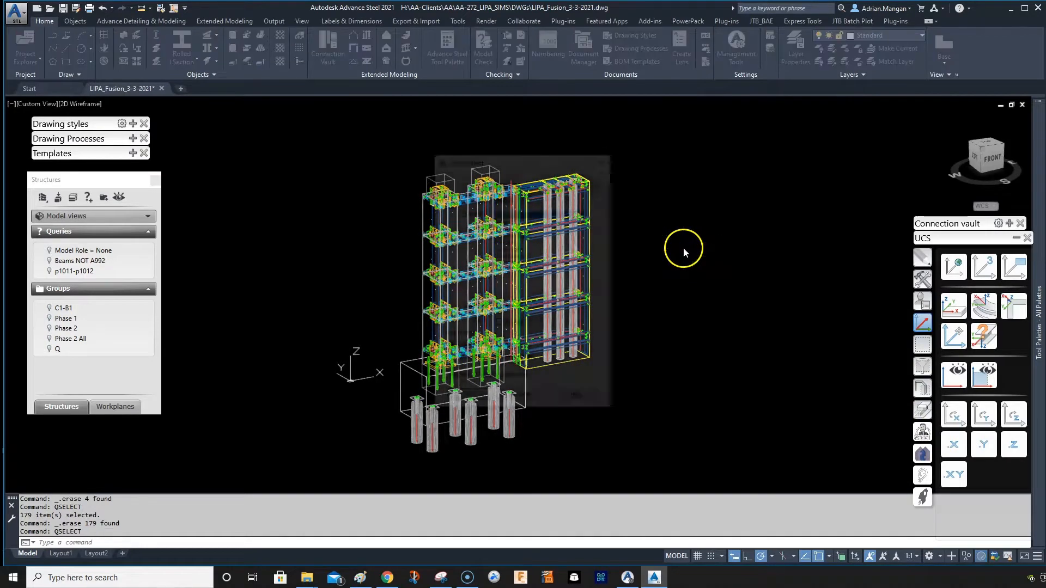
{"action": "left_click", "coordinate": [541, 200]}
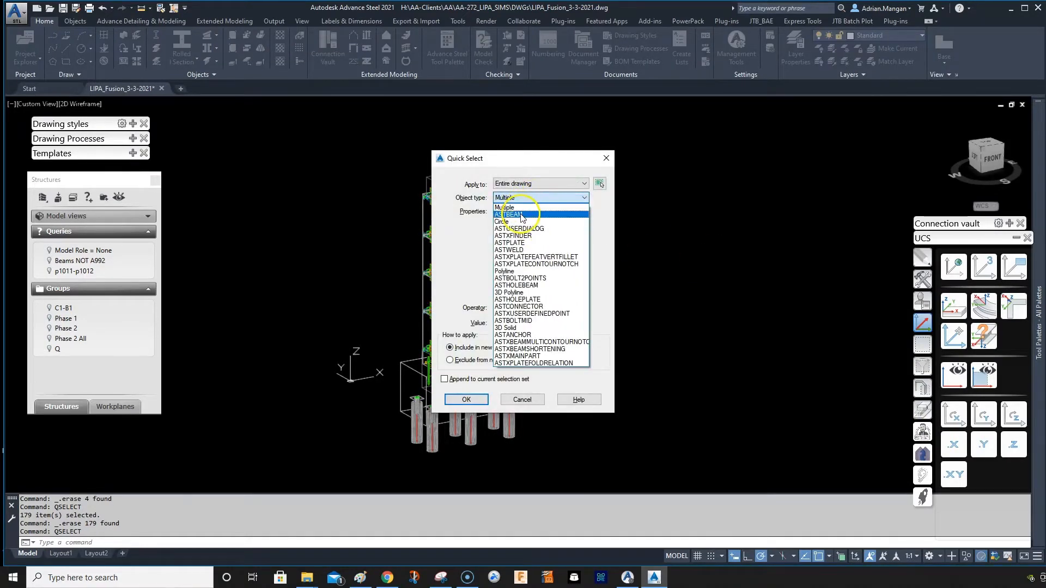
{"action": "left_click", "coordinate": [507, 271]}
{"action": "left_click", "coordinate": [535, 307]}
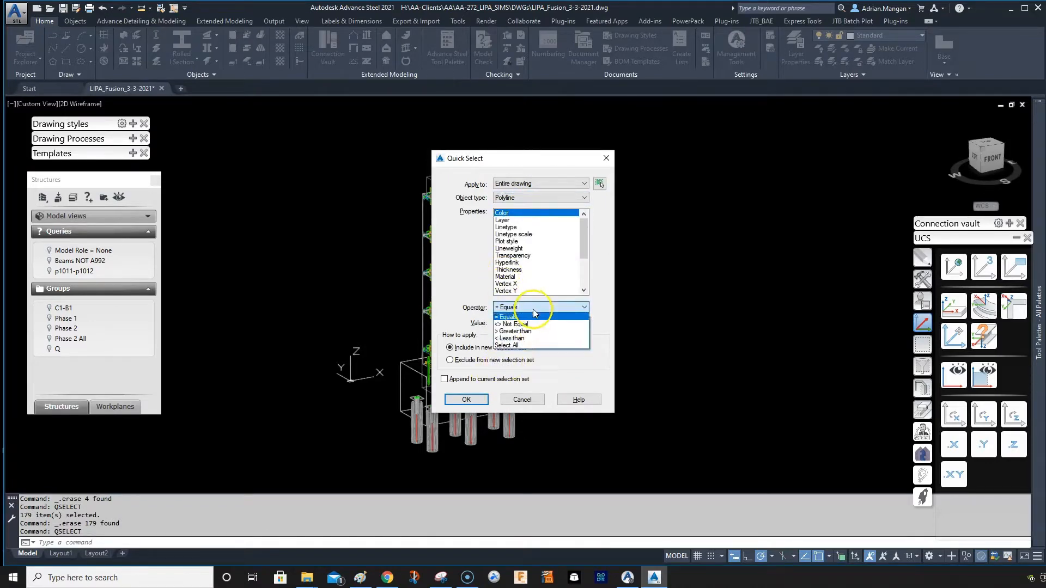
{"action": "left_click", "coordinate": [512, 354]}
{"action": "left_click", "coordinate": [466, 400]}
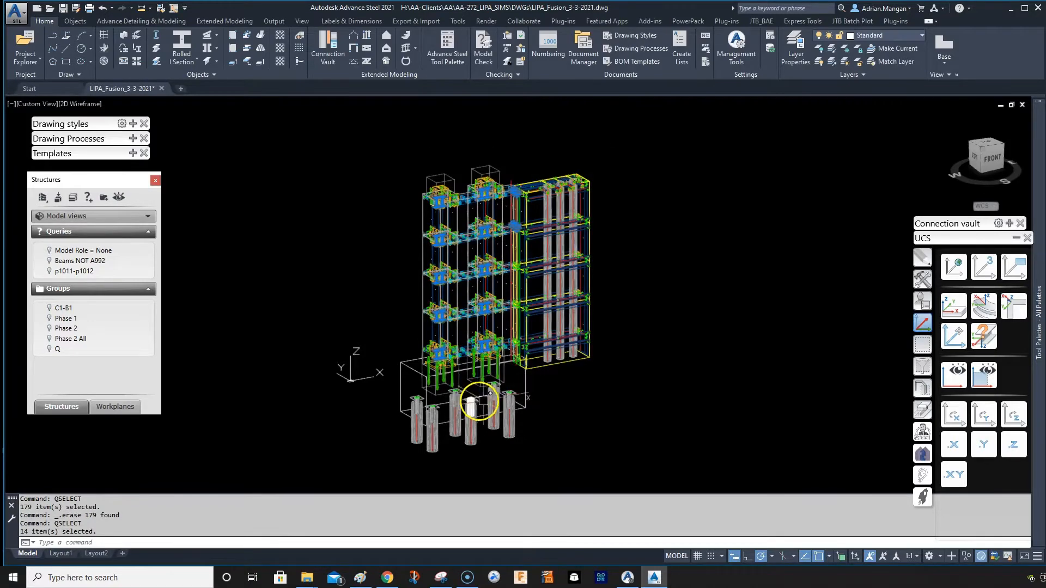
{"action": "scroll", "coordinate": [486, 307], "scroll_direction": "up", "scroll_amount": 6}
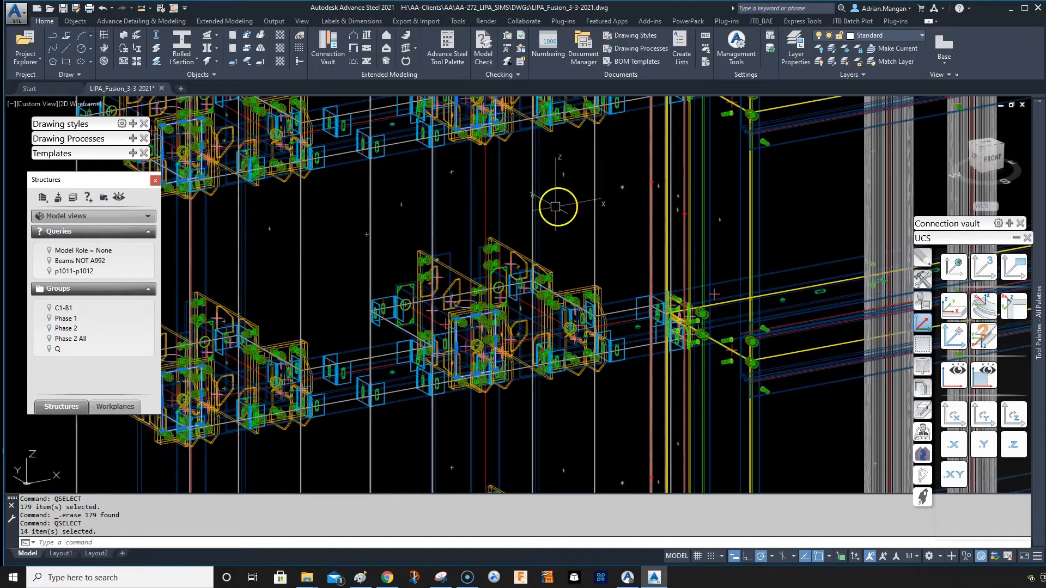
{"action": "key", "text": "Delete"}
Erase the leftover linework at the tower's column connections by filtering the entire drawing with Quick Select
{"action": "scroll", "coordinate": [628, 211], "scroll_direction": "down", "scroll_amount": 8}
{"action": "scroll", "coordinate": [628, 211], "scroll_direction": "up", "scroll_amount": 1}
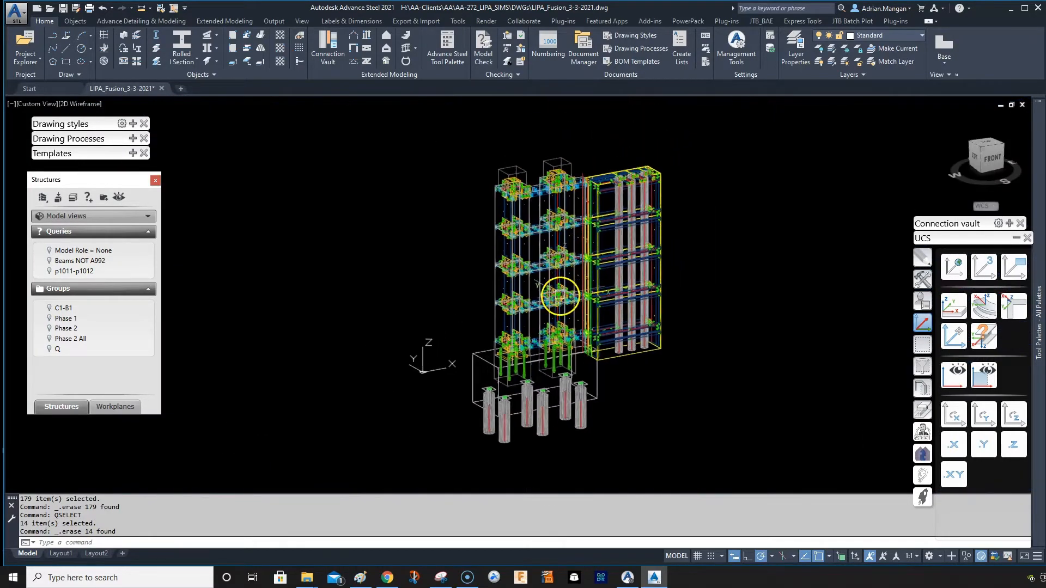
{"action": "scroll", "coordinate": [426, 376], "scroll_direction": "up", "scroll_amount": 5}
{"action": "scroll", "coordinate": [407, 361], "scroll_direction": "up", "scroll_amount": 4}
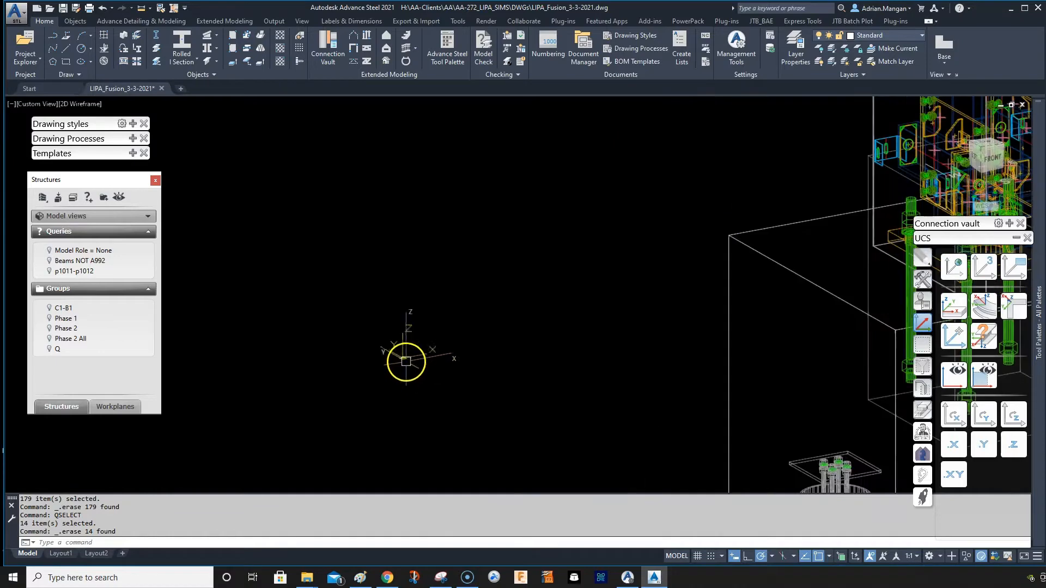
{"action": "scroll", "coordinate": [421, 356], "scroll_direction": "down", "scroll_amount": 4}
{"action": "scroll", "coordinate": [708, 335], "scroll_direction": "down", "scroll_amount": 1}
{"action": "middle_click_drag", "start_coordinate": [638, 341], "coordinate": [485, 404]}
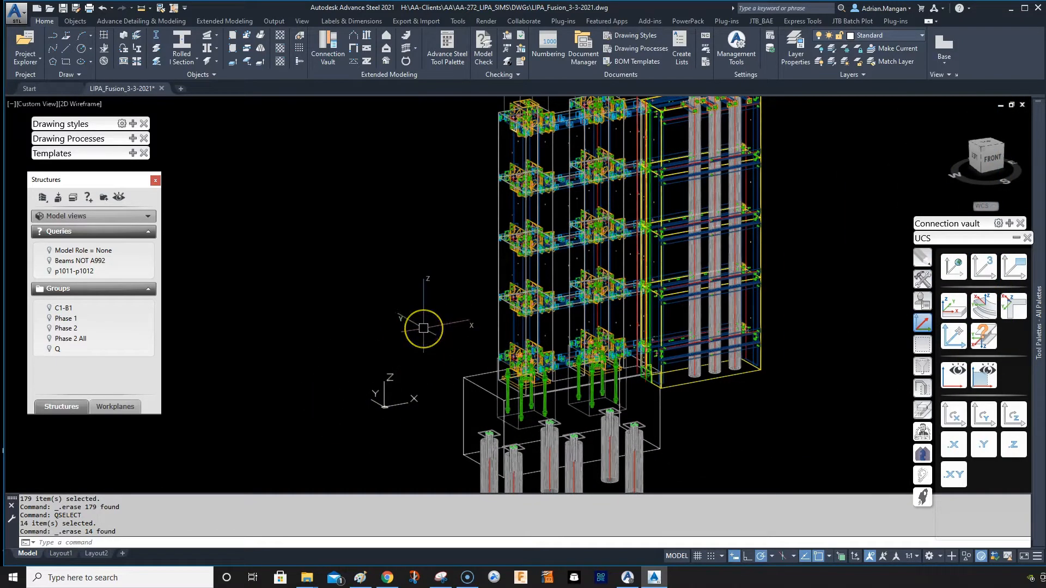
{"action": "key", "text": "Return"}
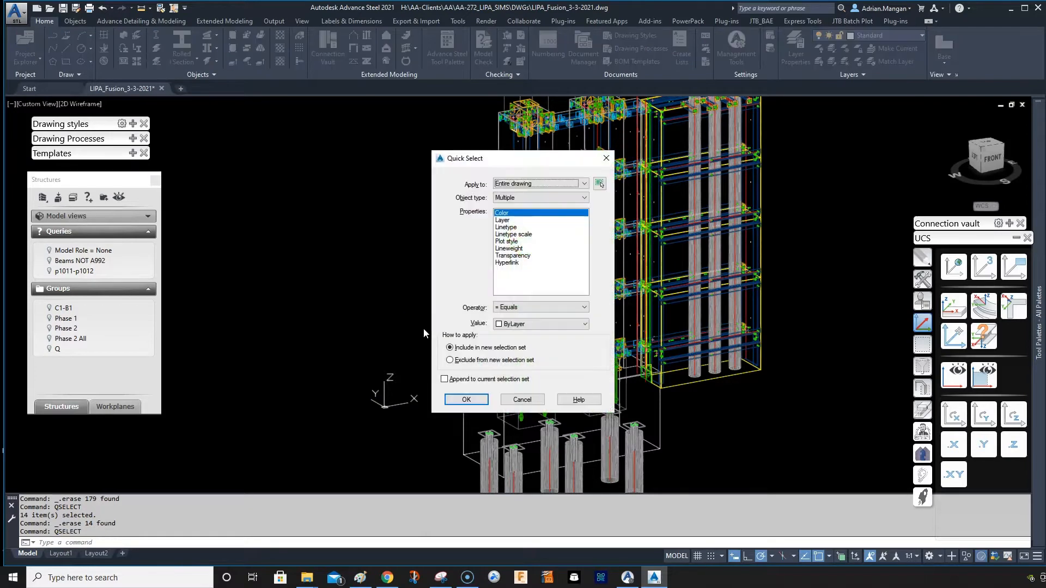
{"action": "left_click", "coordinate": [531, 198]}
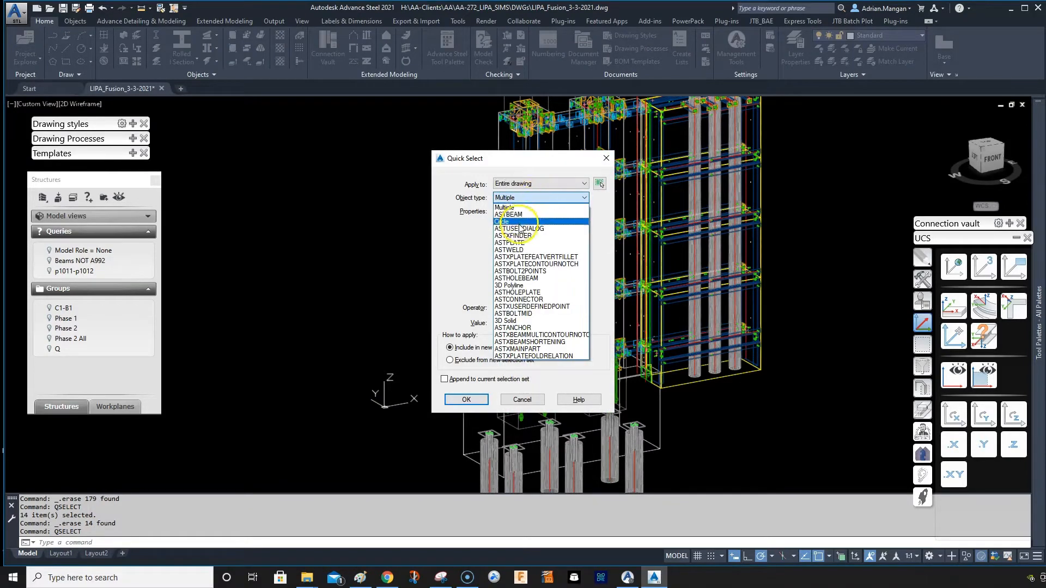
{"action": "left_click", "coordinate": [520, 208]}
{"action": "left_click", "coordinate": [466, 400]}
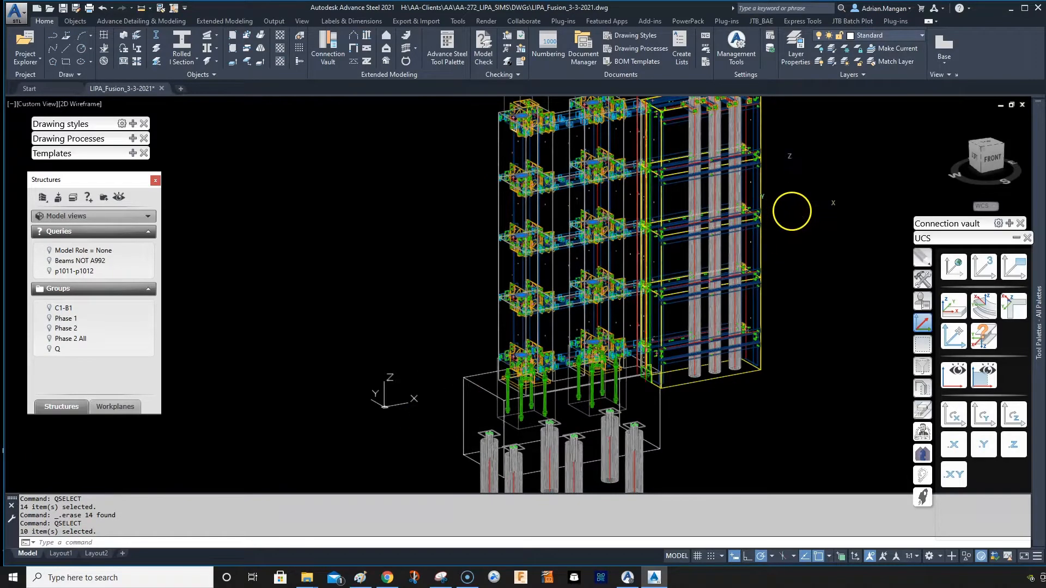
{"action": "middle_click_drag", "start_coordinate": [790, 214], "coordinate": [754, 262], "text": "shift"}
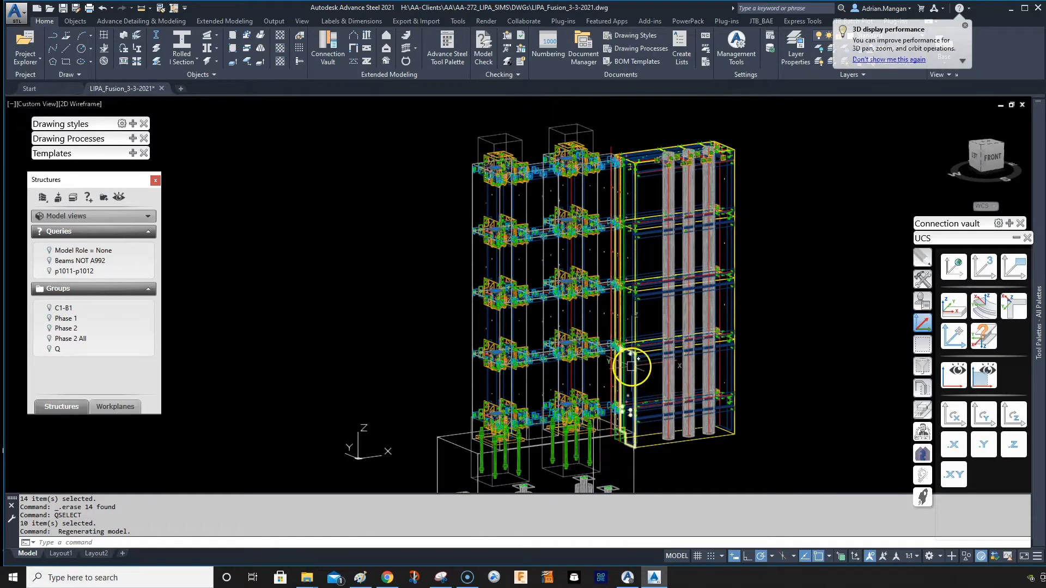
{"action": "key", "text": "Delete"}
Select all connection boxes in the model with the selection filters and erase them
{"action": "middle_click_drag", "start_coordinate": [763, 262], "coordinate": [770, 247]}
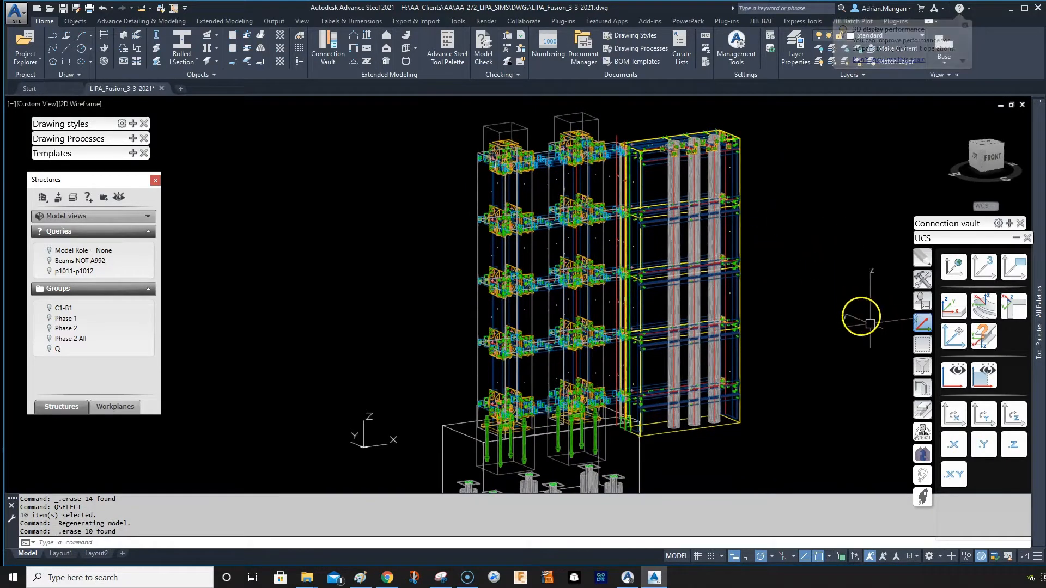
{"action": "left_click", "coordinate": [923, 389]}
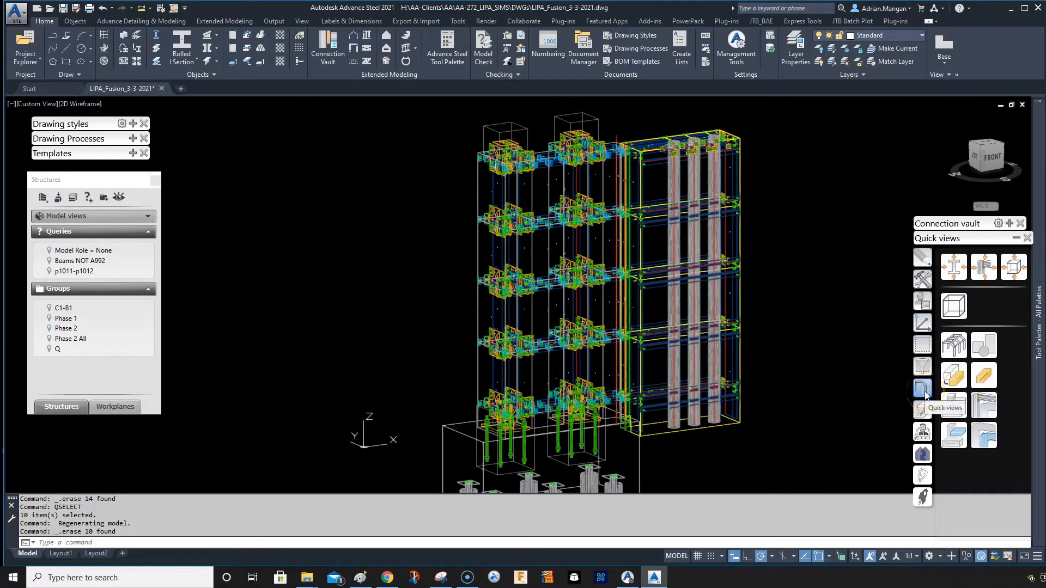
{"action": "left_click", "coordinate": [924, 411]}
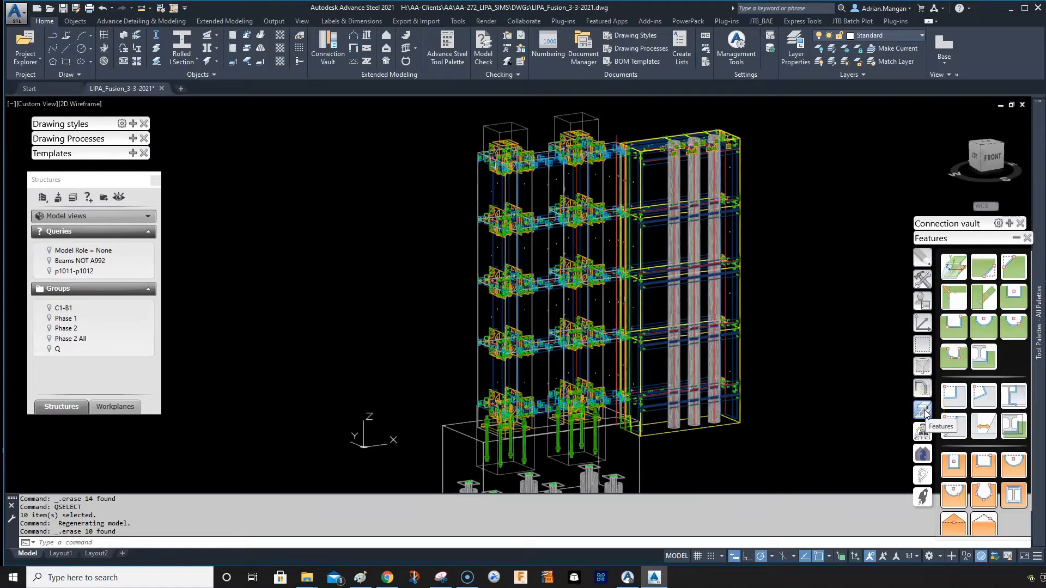
{"action": "left_click", "coordinate": [925, 368]}
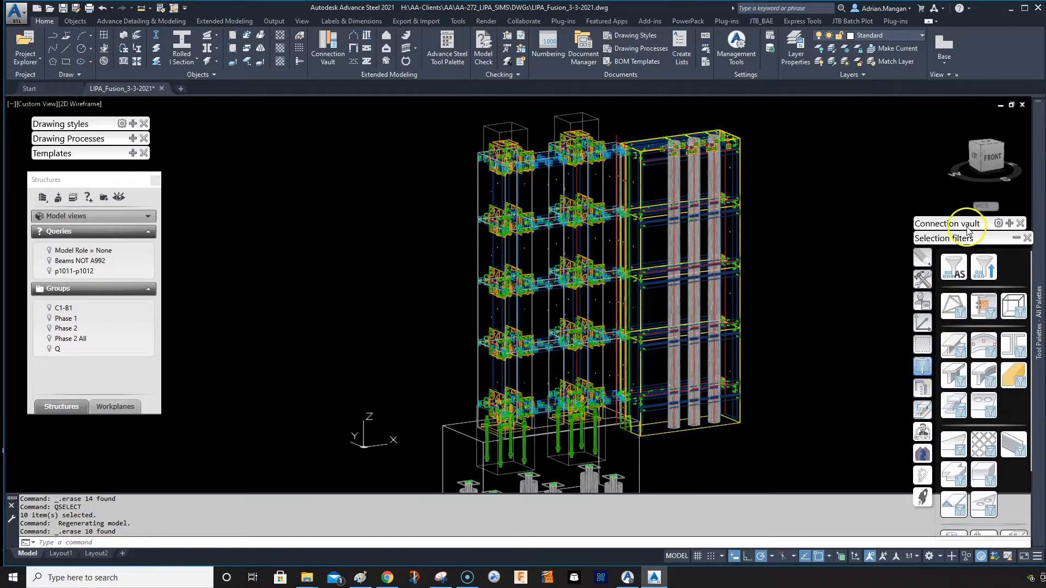
{"action": "left_click", "coordinate": [1014, 308]}
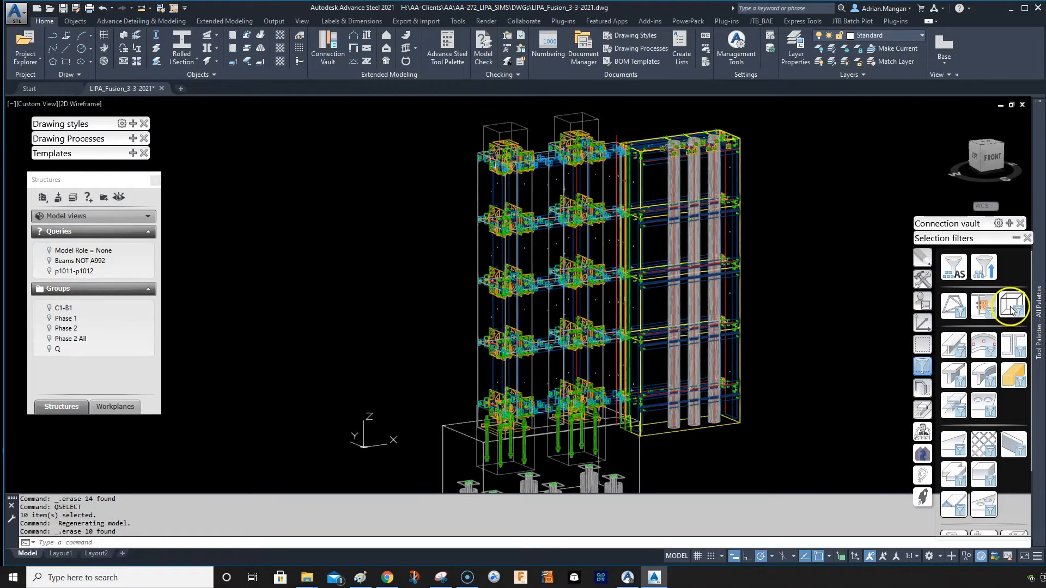
{"action": "left_click", "coordinate": [985, 306]}
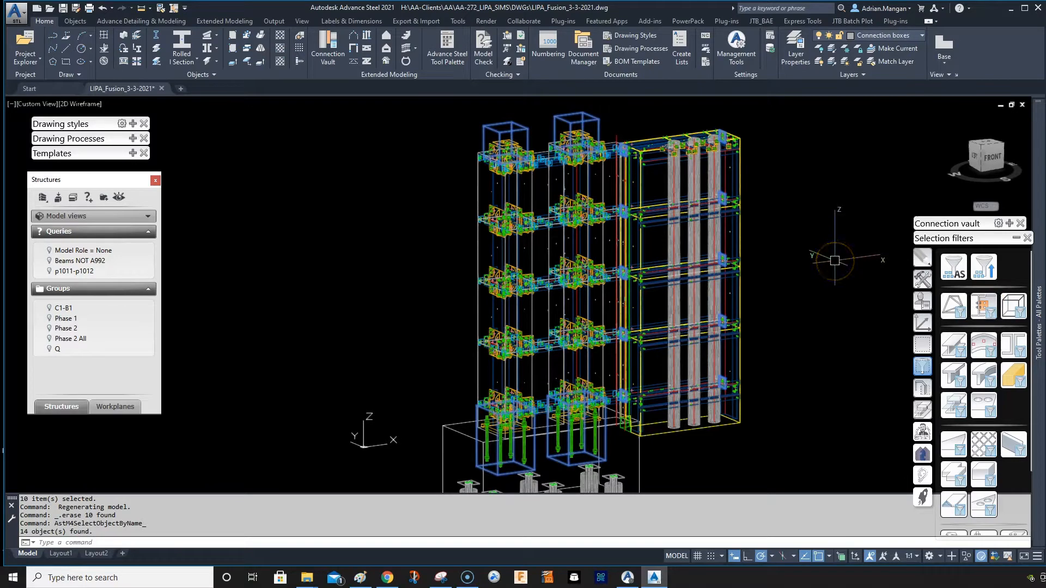
{"action": "key", "text": "Delete"}
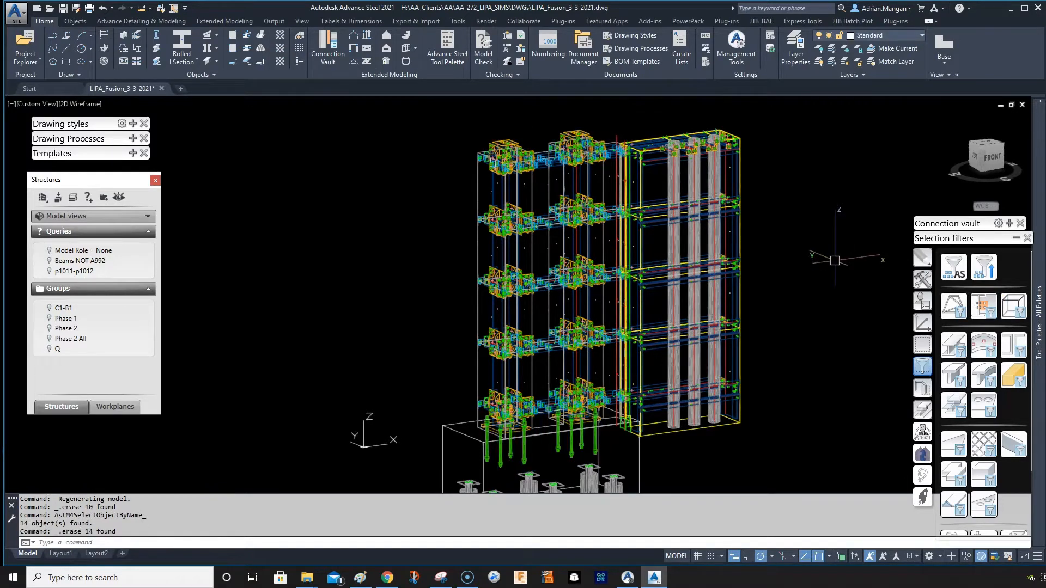
Select all welds in the model with the weld selection filter and erase them
{"action": "middle_click_drag", "start_coordinate": [821, 314], "coordinate": [819, 273]}
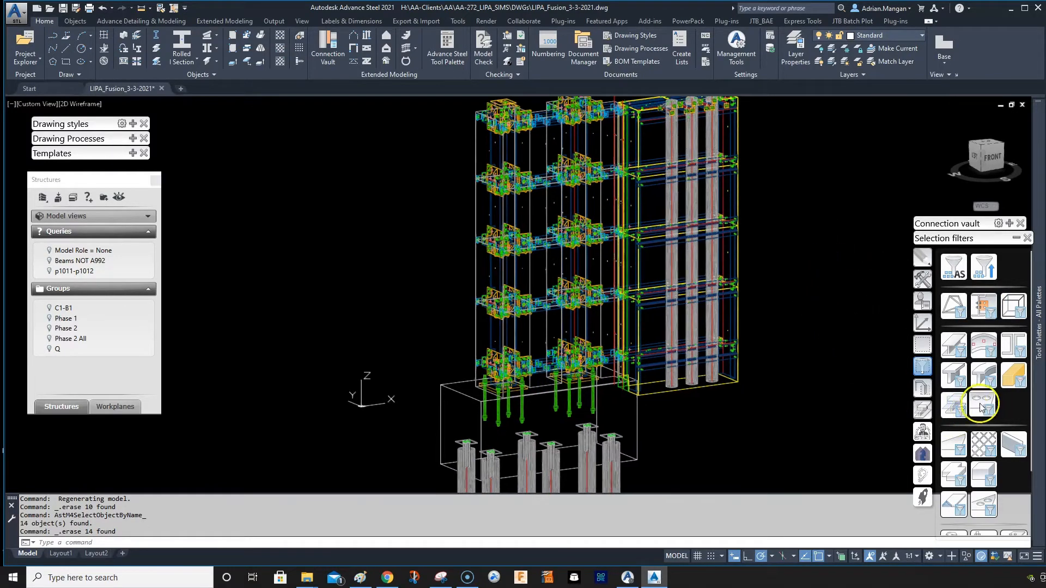
{"action": "scroll", "coordinate": [979, 405], "scroll_direction": "down", "scroll_amount": 3}
{"action": "left_click", "coordinate": [955, 460]}
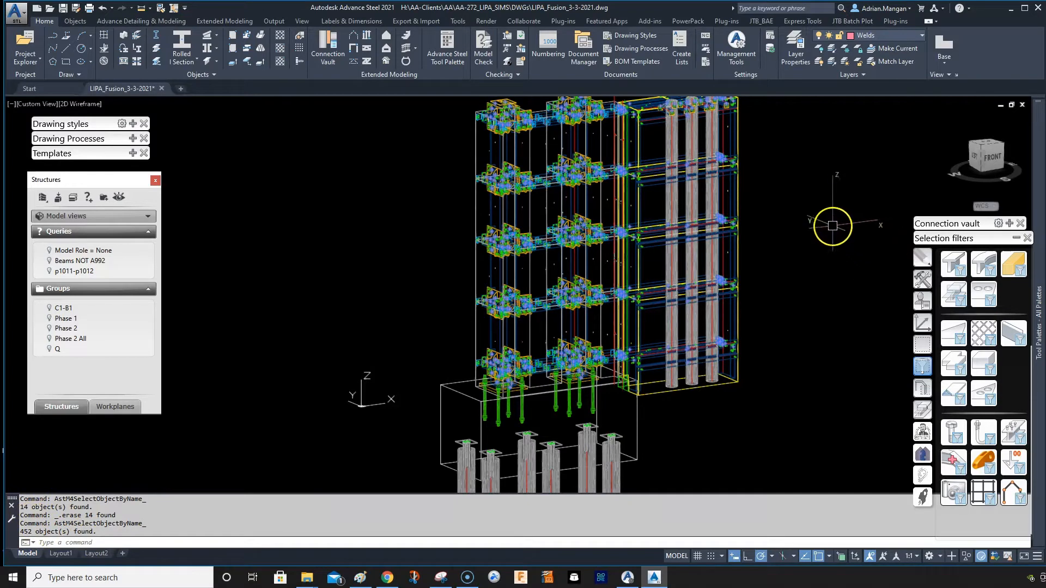
{"action": "key", "text": "Delete"}
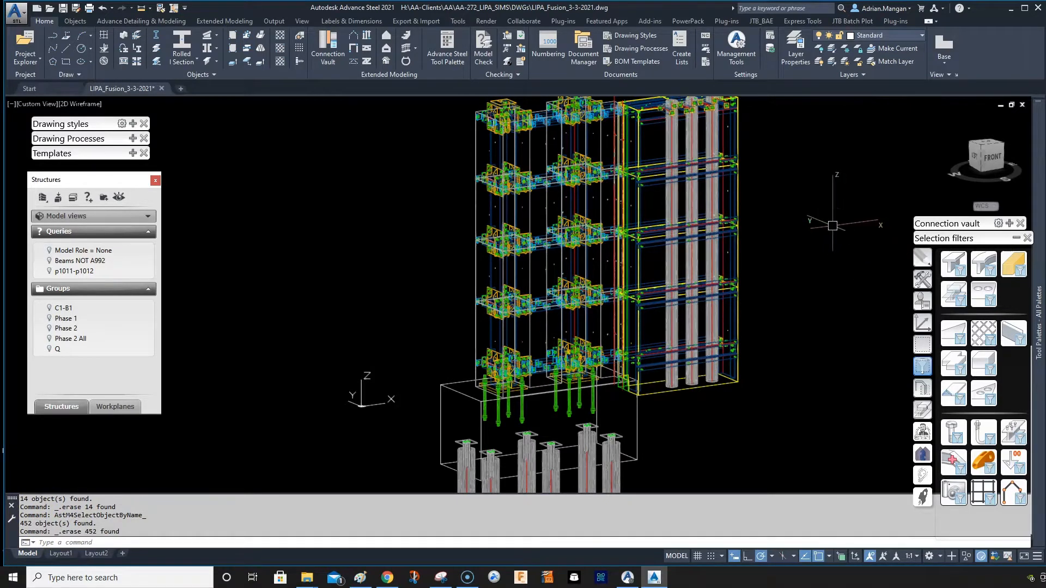
{"action": "middle_click_drag", "start_coordinate": [800, 229], "coordinate": [789, 262]}
{"action": "scroll", "coordinate": [773, 242], "scroll_direction": "up", "scroll_amount": 5}
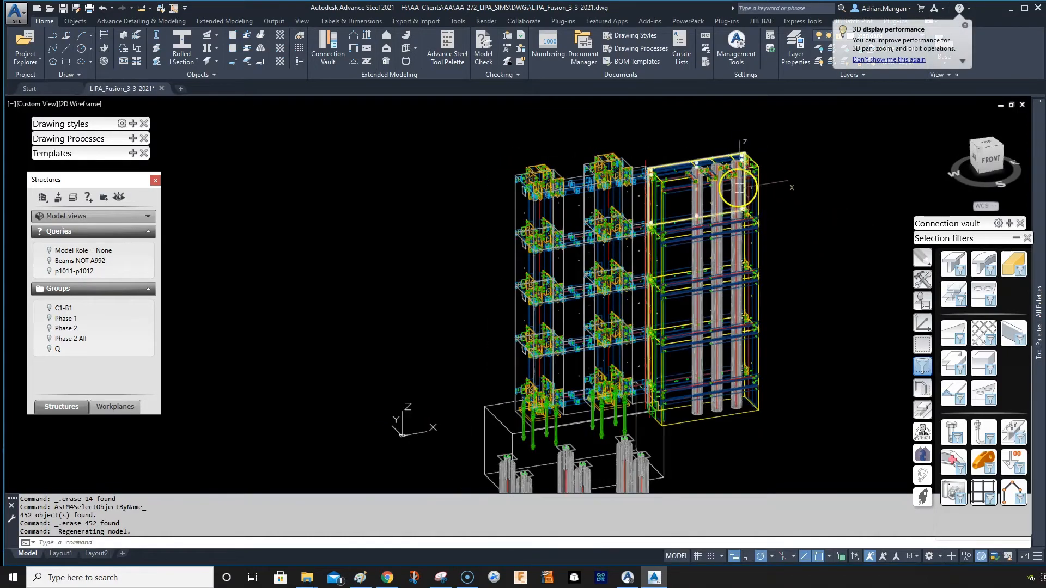
Check the cleaned tower model from several angles and save the drawing
{"action": "scroll", "coordinate": [722, 157], "scroll_direction": "down", "scroll_amount": 5}
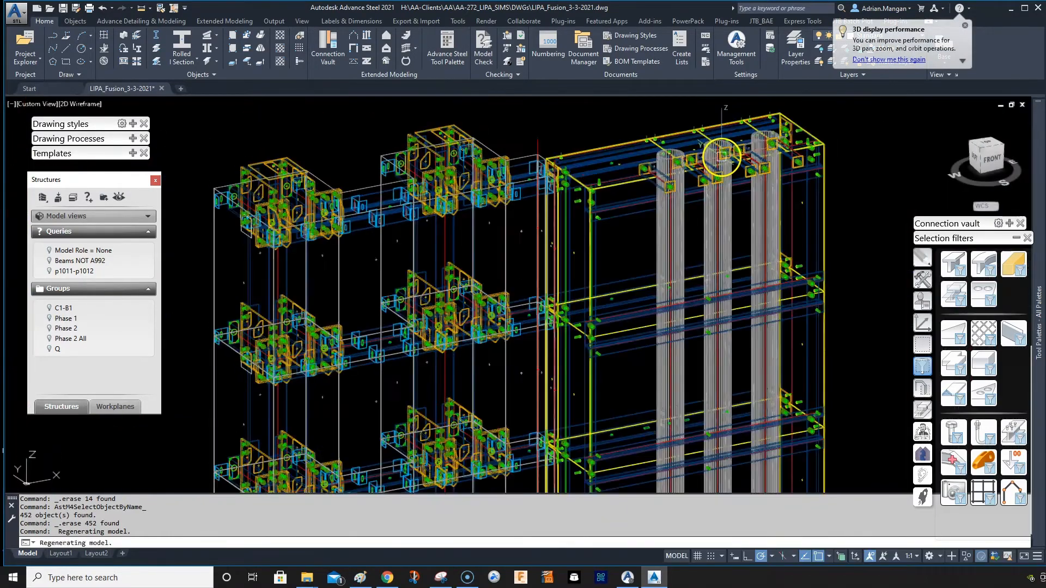
{"action": "middle_click_drag", "start_coordinate": [666, 194], "coordinate": [644, 158], "text": "shift"}
{"action": "middle_click_drag", "start_coordinate": [671, 282], "coordinate": [608, 264]}
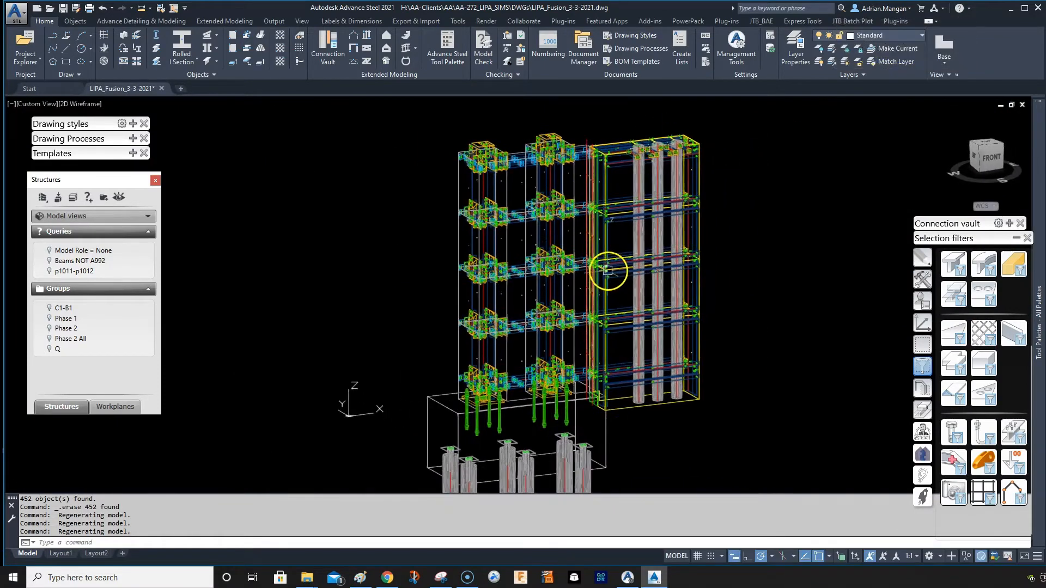
{"action": "scroll", "coordinate": [746, 311], "scroll_direction": "down", "scroll_amount": 3}
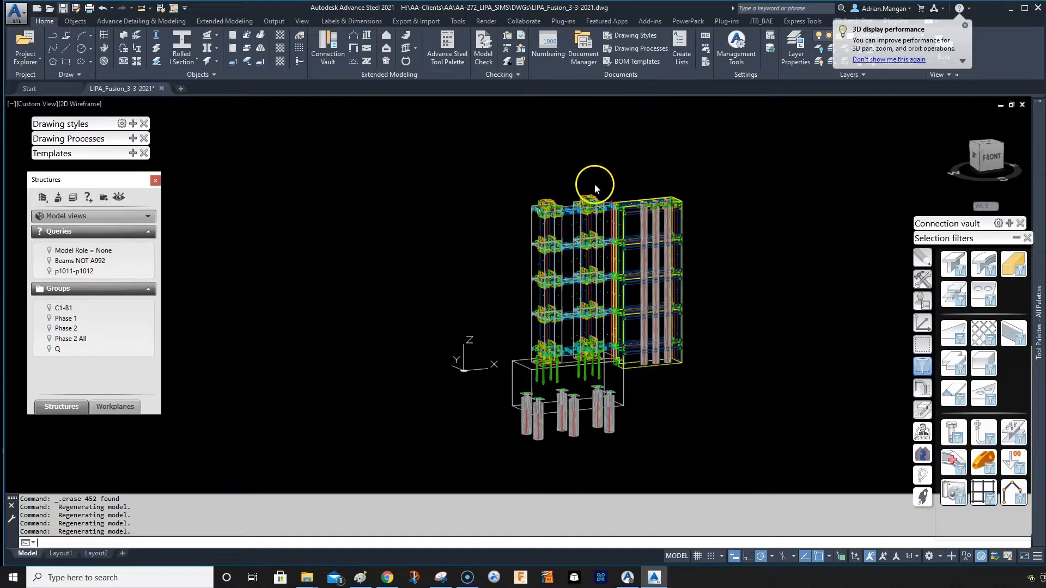
{"action": "key", "text": "ctrl+s"}
{"action": "mouse_move", "coordinate": [595, 187]}
{"action": "middle_mouse_down"}
{"action": "mouse_move", "coordinate": [550, 180]}
{"action": "mouse_move", "coordinate": [579, 205]}
{"action": "middle_mouse_up"}
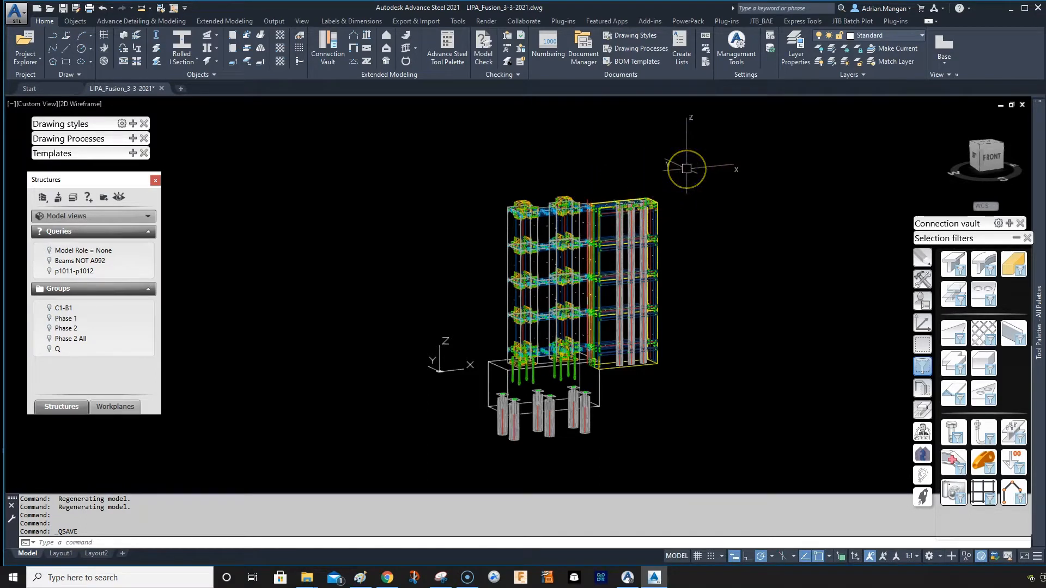
Erase every 3D Polyline in the entire drawing using Quick Select with the Select All operator
{"action": "type", "text": "QSELECT"}
{"action": "key", "text": "Return"}
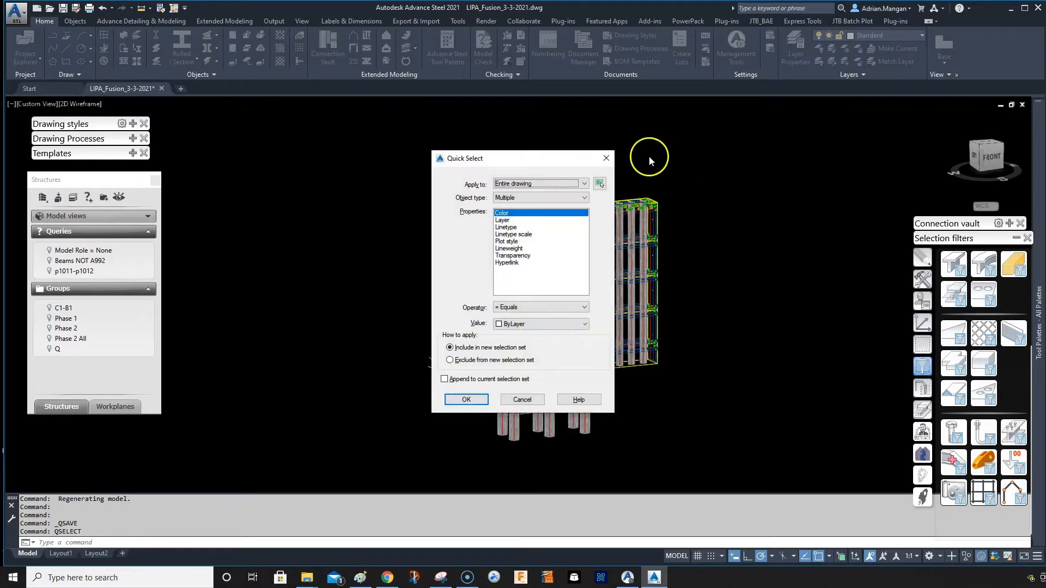
{"action": "left_click", "coordinate": [531, 198]}
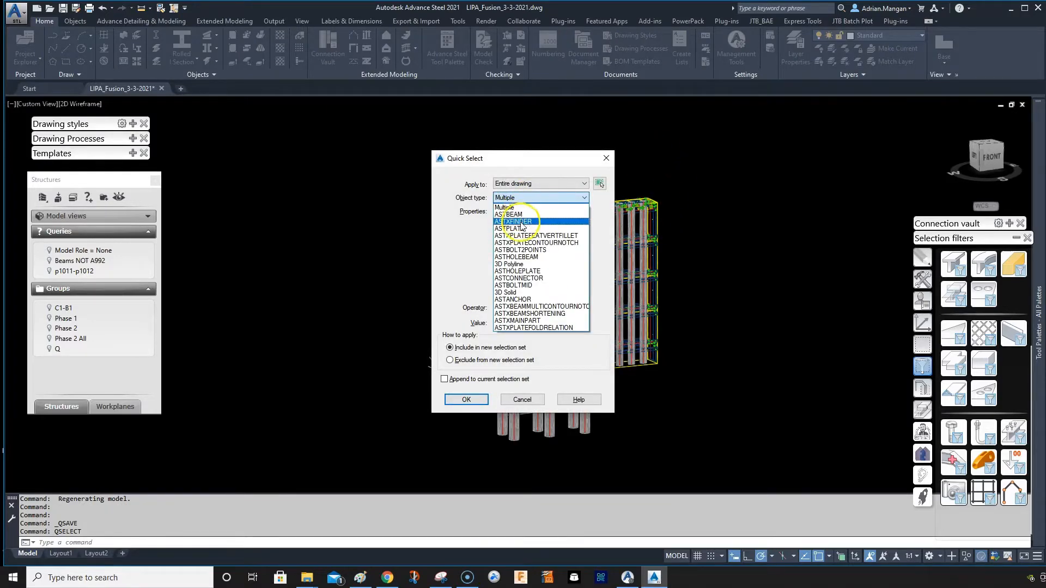
{"action": "left_click", "coordinate": [528, 264]}
{"action": "left_click", "coordinate": [518, 308]}
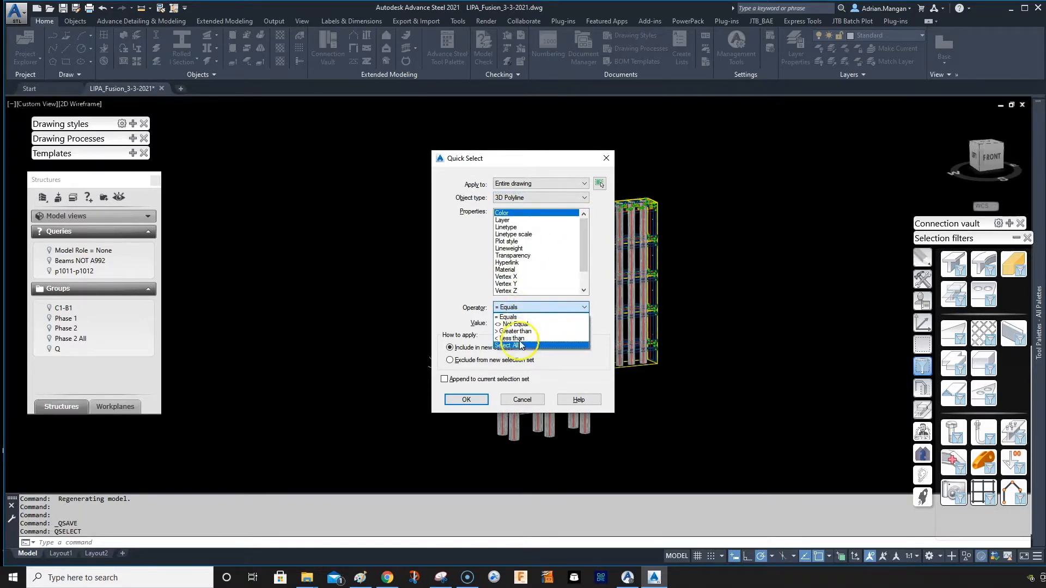
{"action": "left_click", "coordinate": [512, 347]}
{"action": "left_click", "coordinate": [480, 402]}
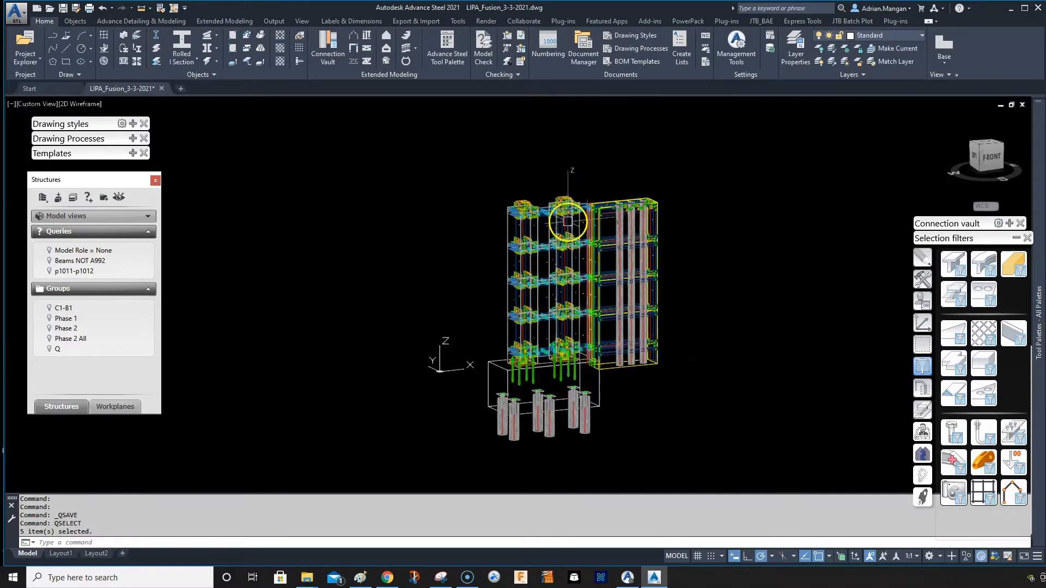
{"action": "scroll", "coordinate": [572, 222], "scroll_direction": "up", "scroll_amount": 5}
{"action": "middle_click_drag", "start_coordinate": [561, 203], "coordinate": [518, 191], "text": "shift"}
{"action": "scroll", "coordinate": [535, 171], "scroll_direction": "down", "scroll_amount": 5}
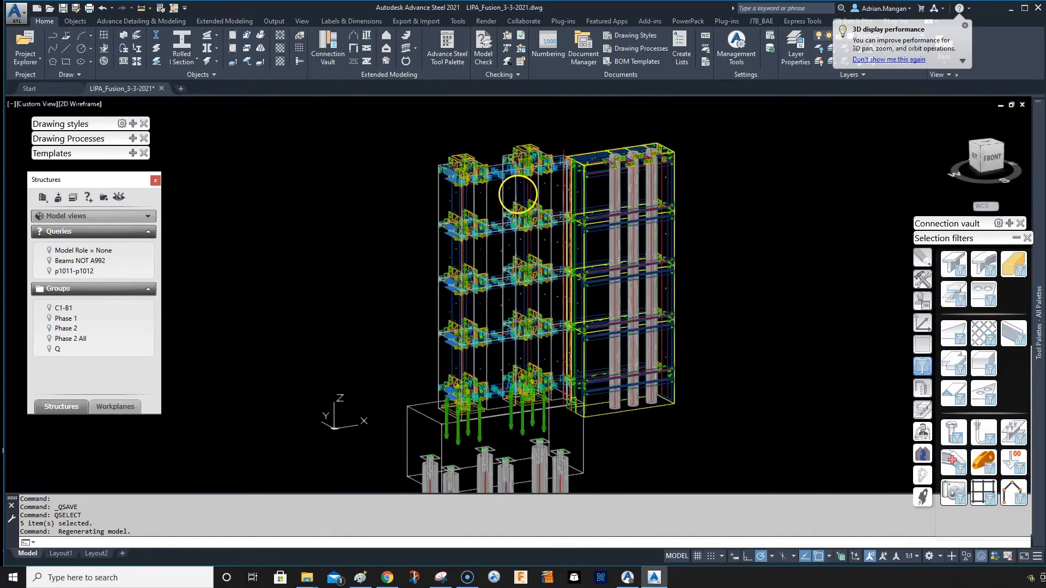
{"action": "scroll", "coordinate": [438, 166], "scroll_direction": "up", "scroll_amount": 5}
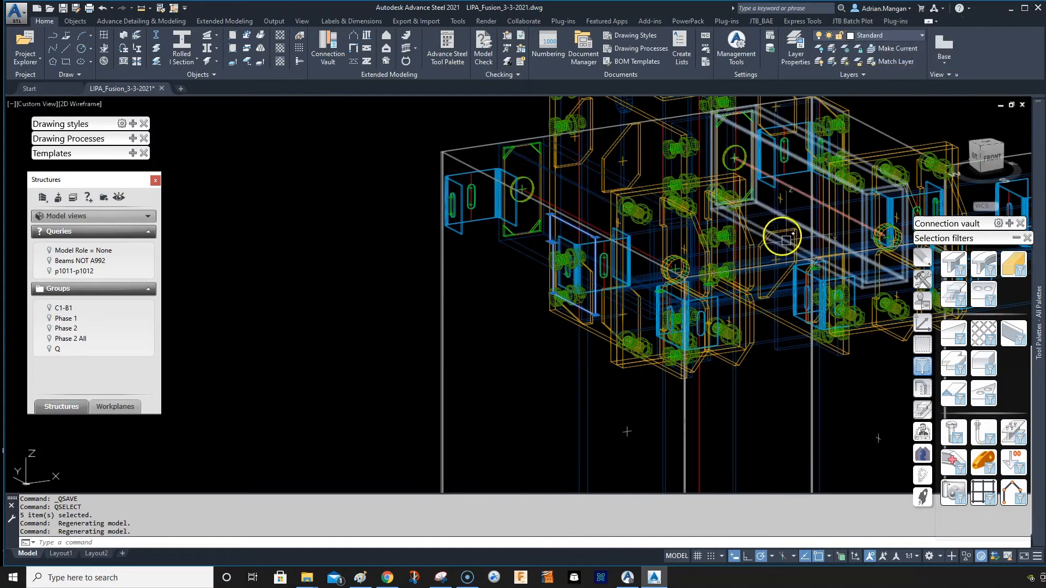
{"action": "key", "text": "Delete"}
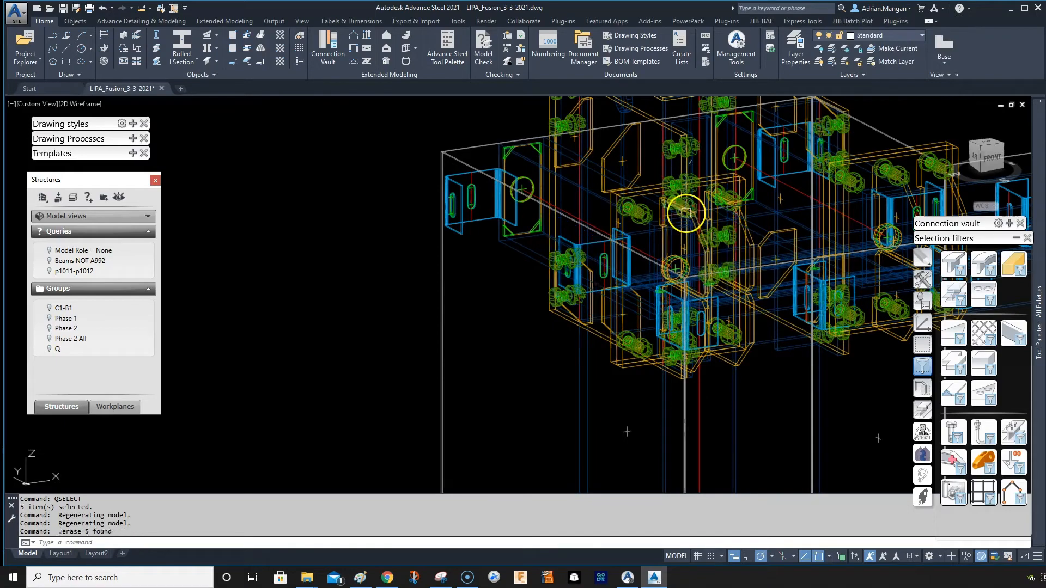
{"action": "scroll", "coordinate": [620, 233], "scroll_direction": "down", "scroll_amount": 8}
{"action": "middle_click_drag", "start_coordinate": [511, 206], "coordinate": [463, 217]}
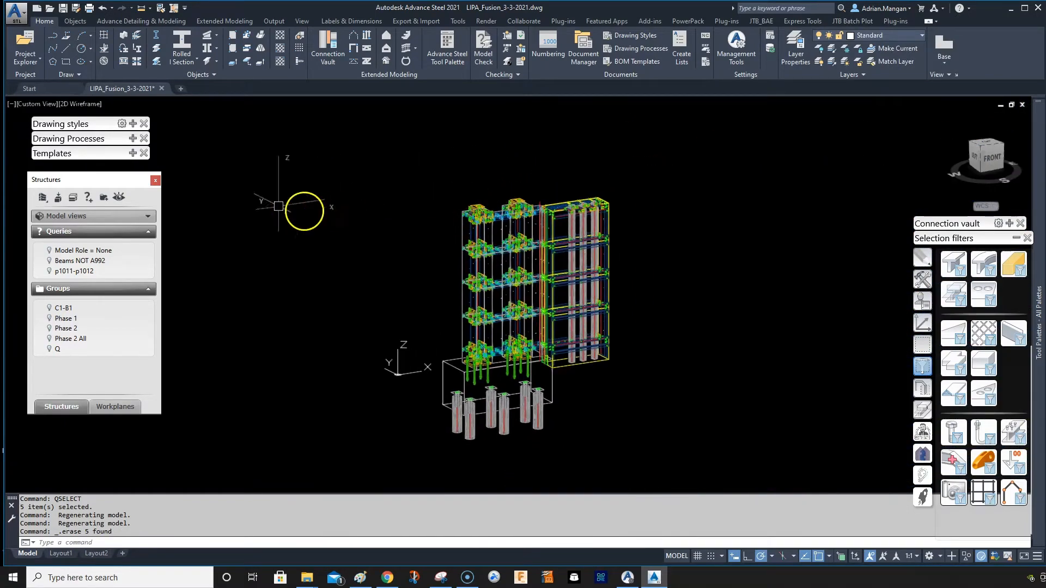
Save the drawing with the 3D polylines removed
{"action": "left_click", "coordinate": [64, 9]}
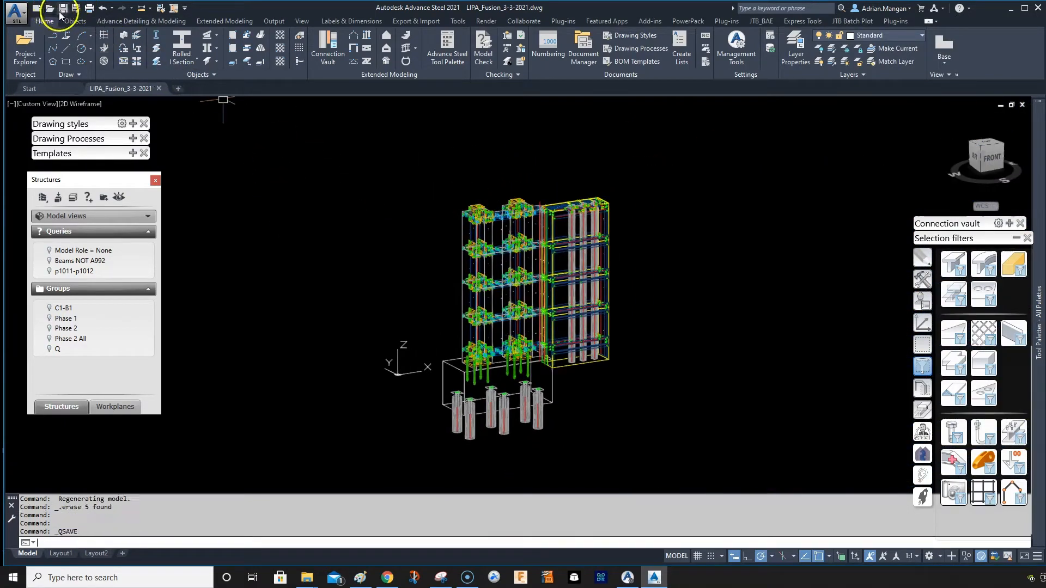
{"action": "mouse_move", "coordinate": [371, 322]}
{"action": "middle_mouse_down"}
{"action": "mouse_move", "coordinate": [402, 290]}
{"action": "mouse_move", "coordinate": [432, 297]}
{"action": "middle_mouse_up"}
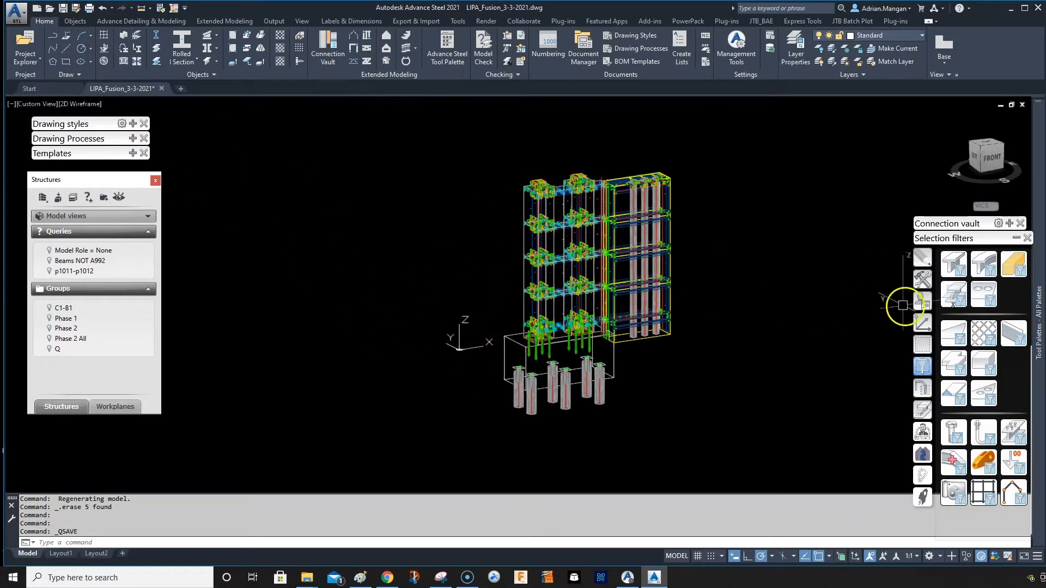
{"action": "middle_click_drag", "start_coordinate": [690, 331], "coordinate": [647, 327]}
{"action": "scroll", "coordinate": [649, 320], "scroll_direction": "up", "scroll_amount": 1}
{"action": "scroll", "coordinate": [650, 322], "scroll_direction": "down", "scroll_amount": 1}
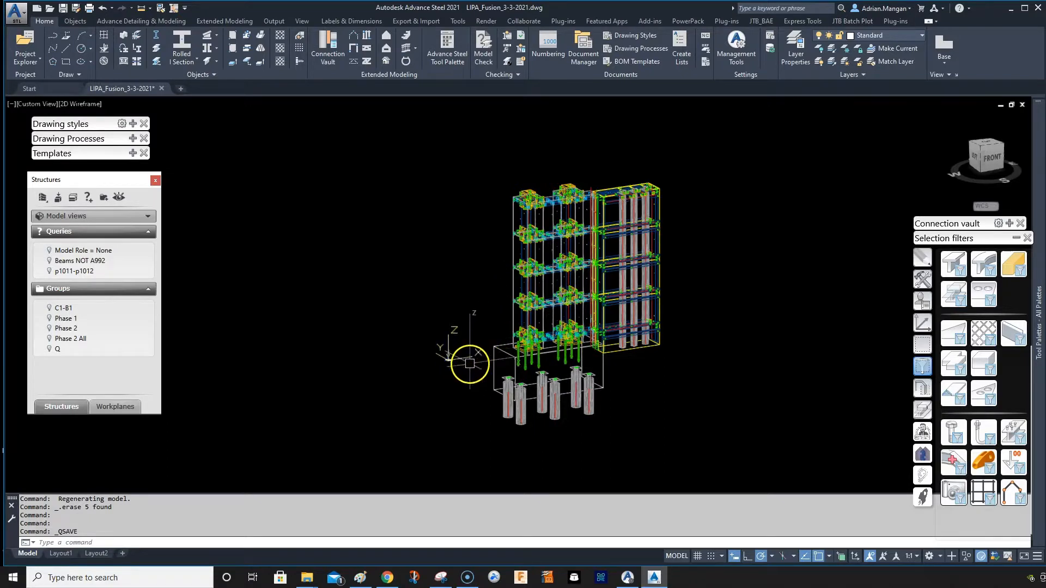
{"action": "left_click", "coordinate": [924, 281]}
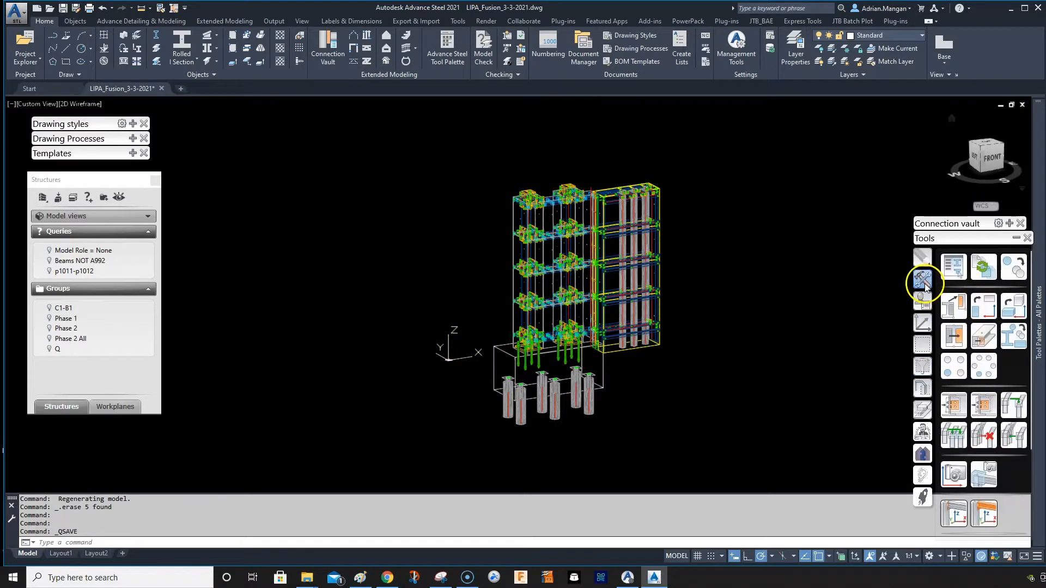
{"action": "left_click", "coordinate": [924, 322]}
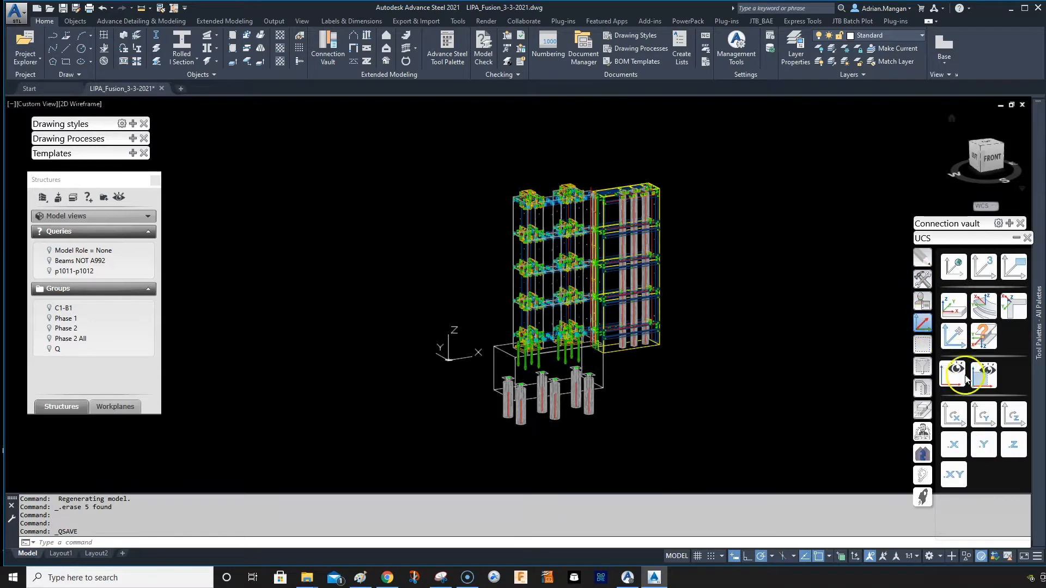
{"action": "left_click", "coordinate": [954, 445]}
{"action": "left_click", "coordinate": [500, 277]}
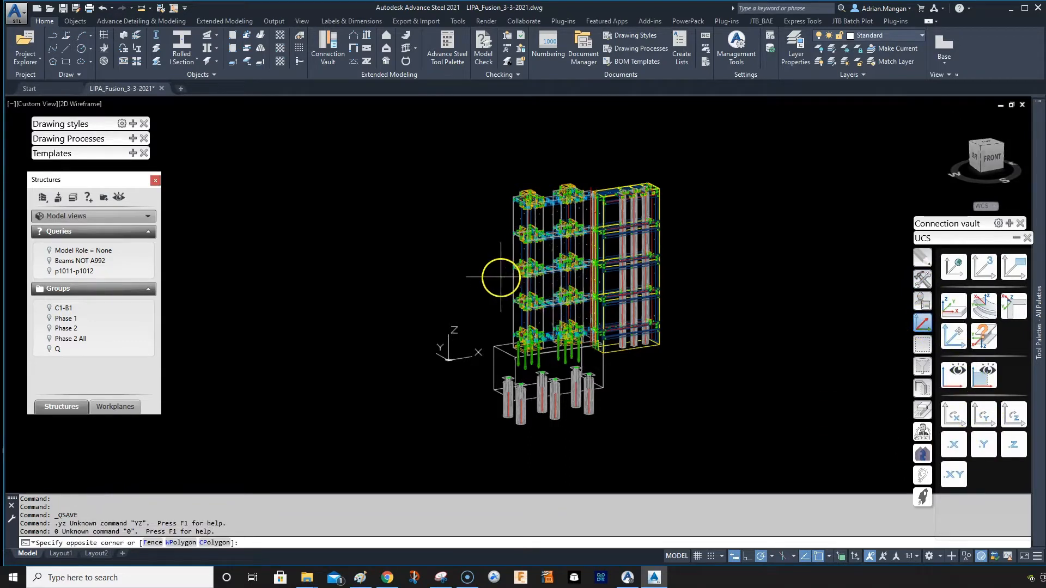
{"action": "left_click", "coordinate": [462, 231]}
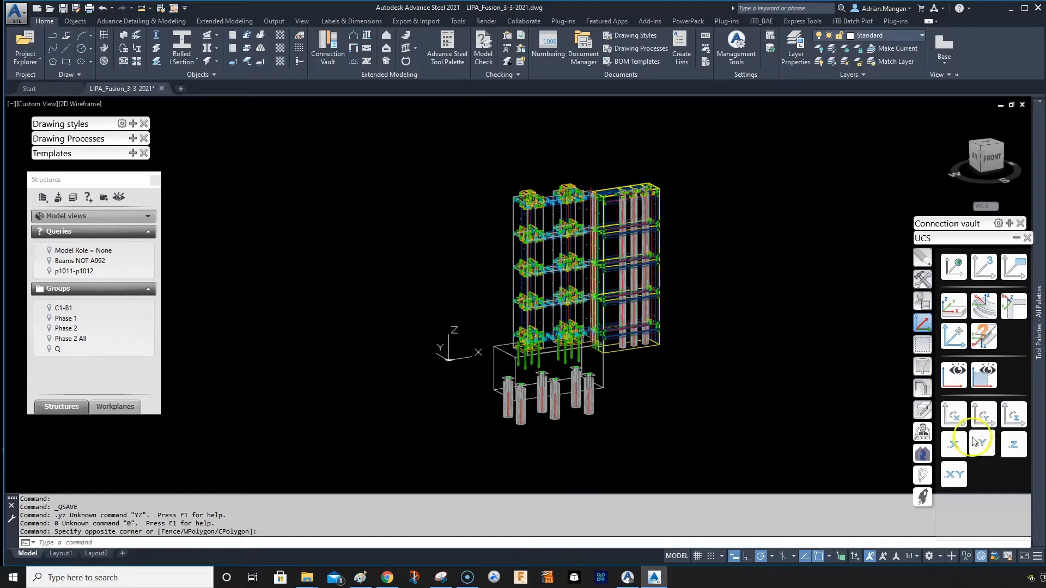
Rotate the UCS about its X axis so that Y points up, and save the drawing
{"action": "left_click", "coordinate": [958, 419]}
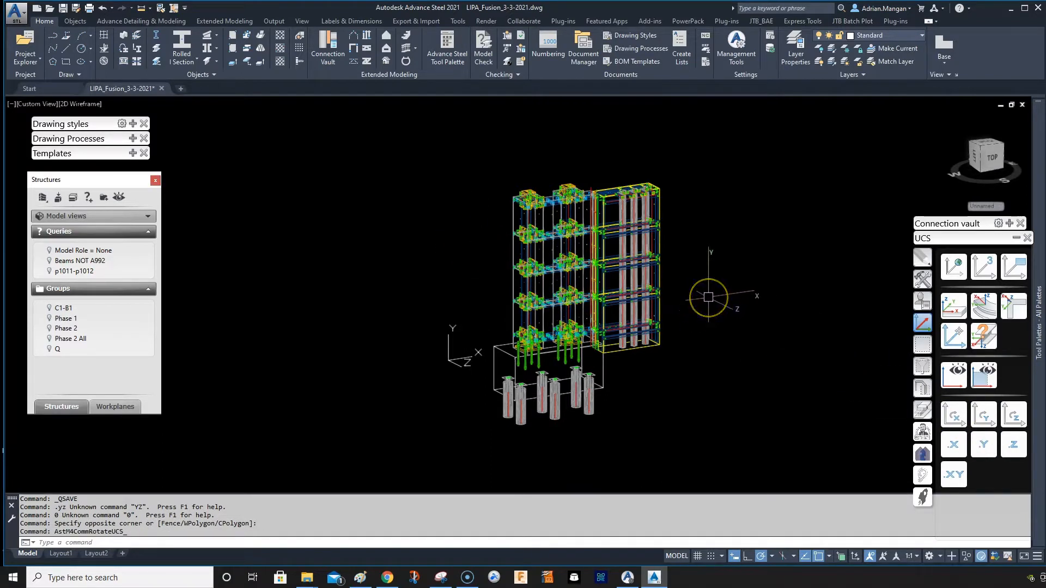
{"action": "key", "text": "Escape"}
{"action": "scroll", "coordinate": [698, 279], "scroll_direction": "down", "scroll_amount": 1}
{"action": "middle_click_drag", "start_coordinate": [698, 279], "coordinate": [642, 274]}
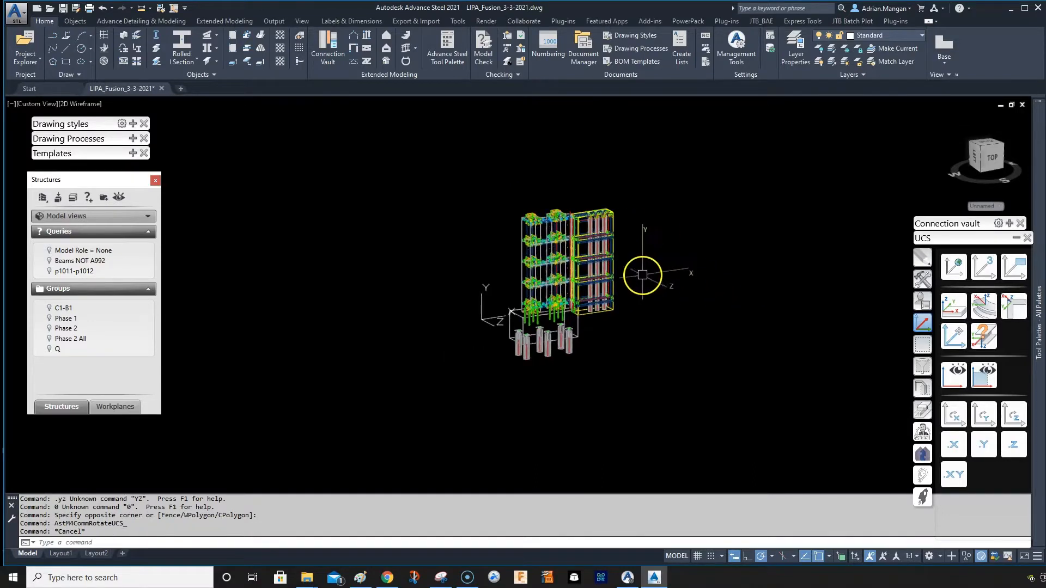
{"action": "left_click", "coordinate": [61, 9]}
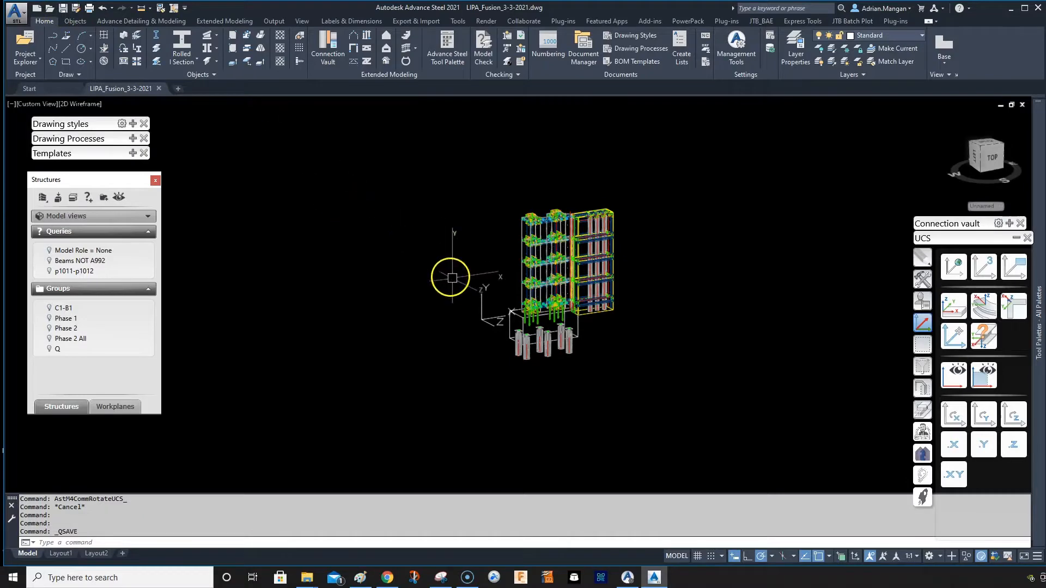
Select all Advance Steel objects in the model with the selection filter and explode them
{"action": "scroll", "coordinate": [563, 245], "scroll_direction": "up", "scroll_amount": 2}
{"action": "mouse_move", "coordinate": [606, 253]}
{"action": "middle_mouse_down", "text": "shift"}
{"action": "mouse_move", "coordinate": [591, 236]}
{"action": "mouse_move", "coordinate": [607, 256]}
{"action": "middle_mouse_up", "text": "shift"}
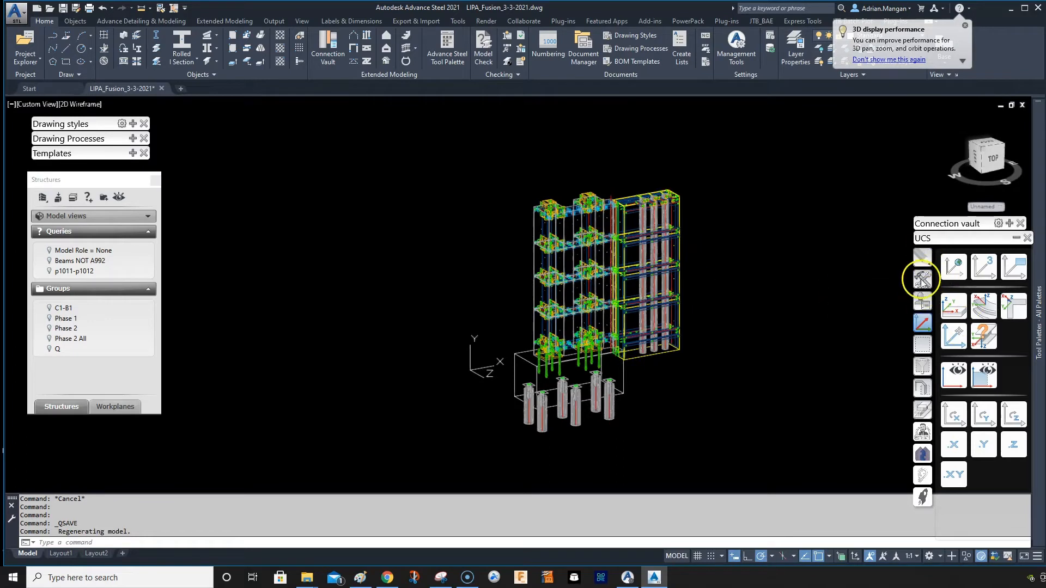
{"action": "left_click", "coordinate": [927, 370]}
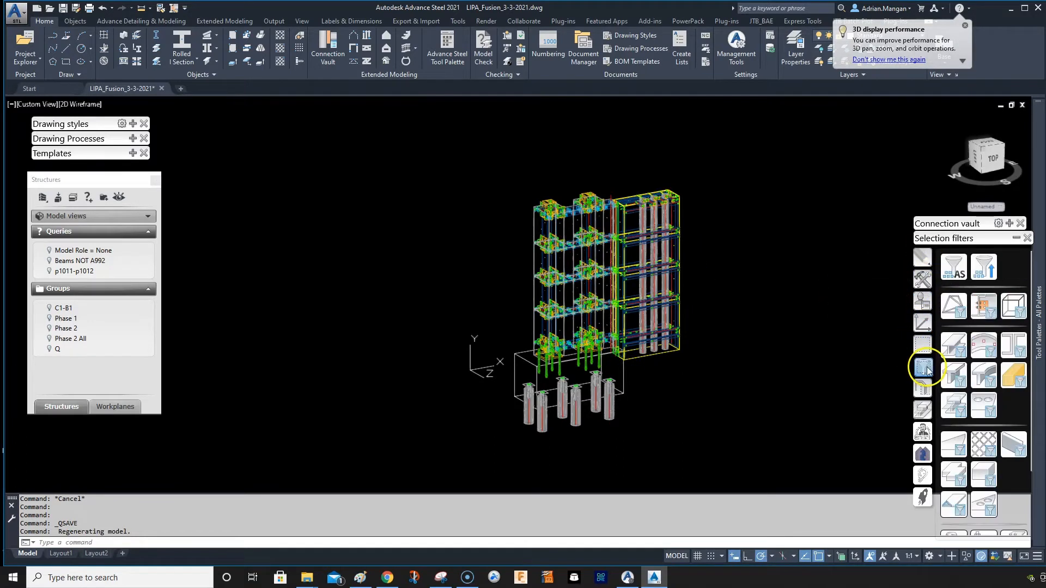
{"action": "left_click", "coordinate": [959, 268]}
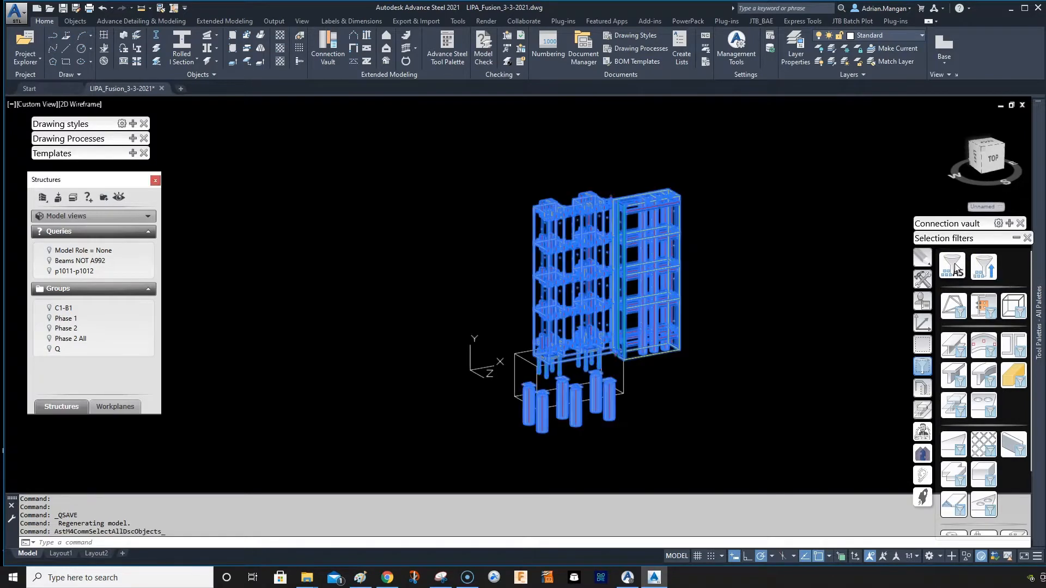
{"action": "scroll", "coordinate": [515, 359], "scroll_direction": "up", "scroll_amount": 5}
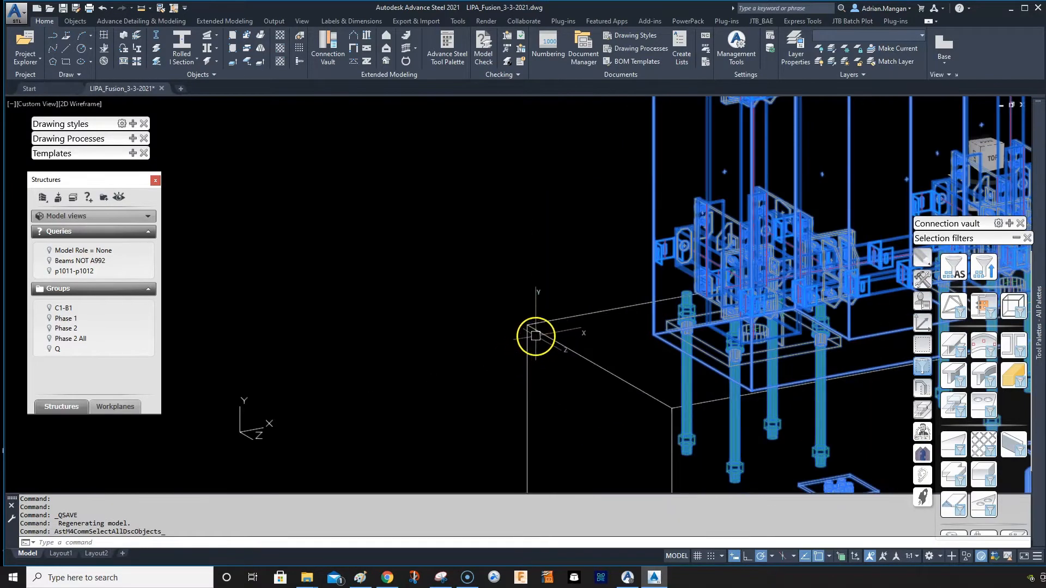
{"action": "scroll", "coordinate": [535, 344], "scroll_direction": "down", "scroll_amount": 2}
{"action": "scroll", "coordinate": [568, 348], "scroll_direction": "down", "scroll_amount": 4}
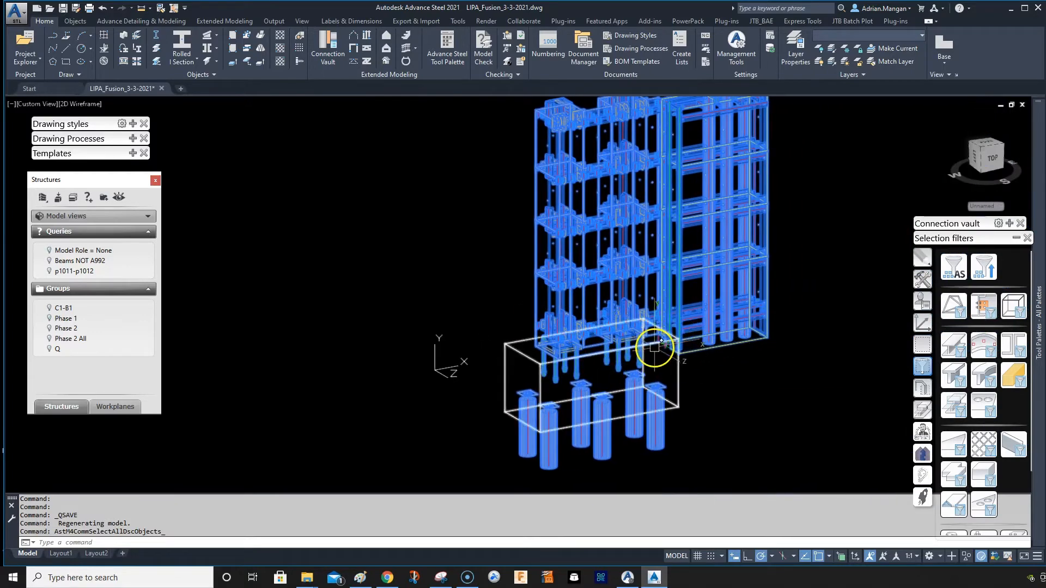
{"action": "middle_click_drag", "start_coordinate": [711, 330], "coordinate": [678, 365]}
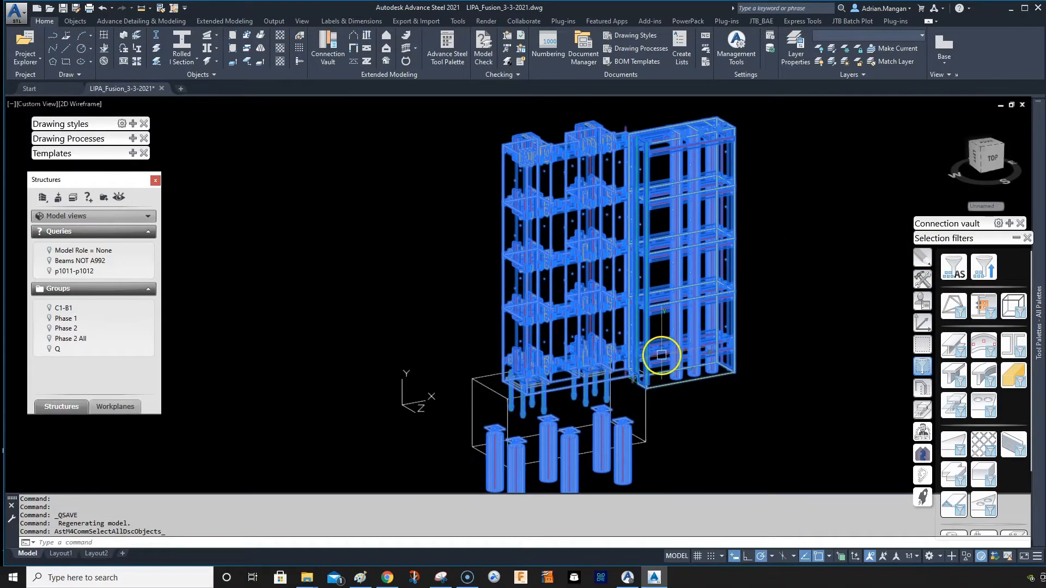
{"action": "left_click", "coordinate": [923, 259]}
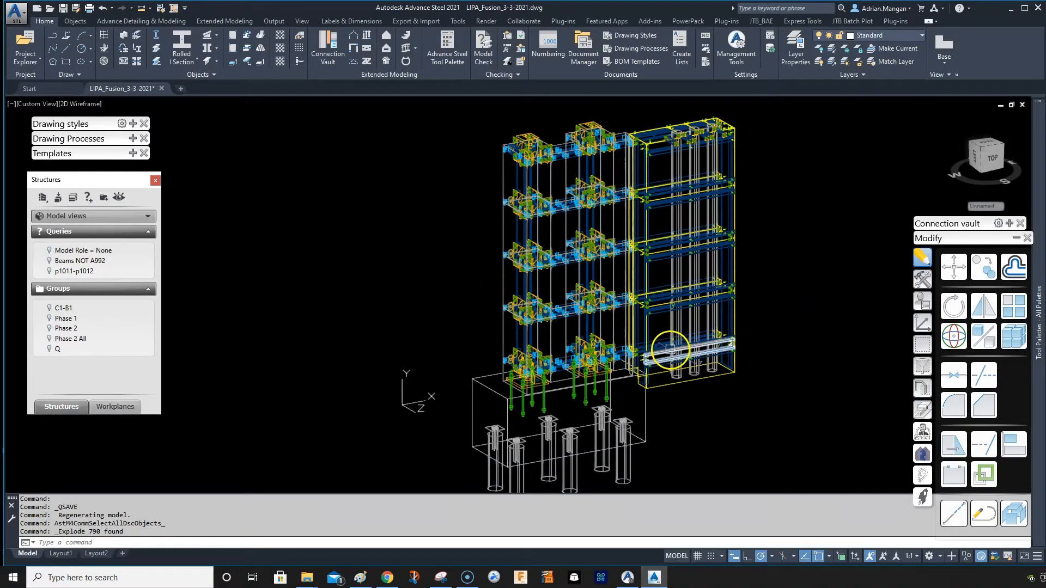
Inspect the exploded geometry by selecting the front beams on the three lowest levels of the side frame, and clear the selection
{"action": "left_click", "coordinate": [670, 349]}
{"action": "left_click", "coordinate": [671, 299]}
{"action": "left_click", "coordinate": [670, 257]}
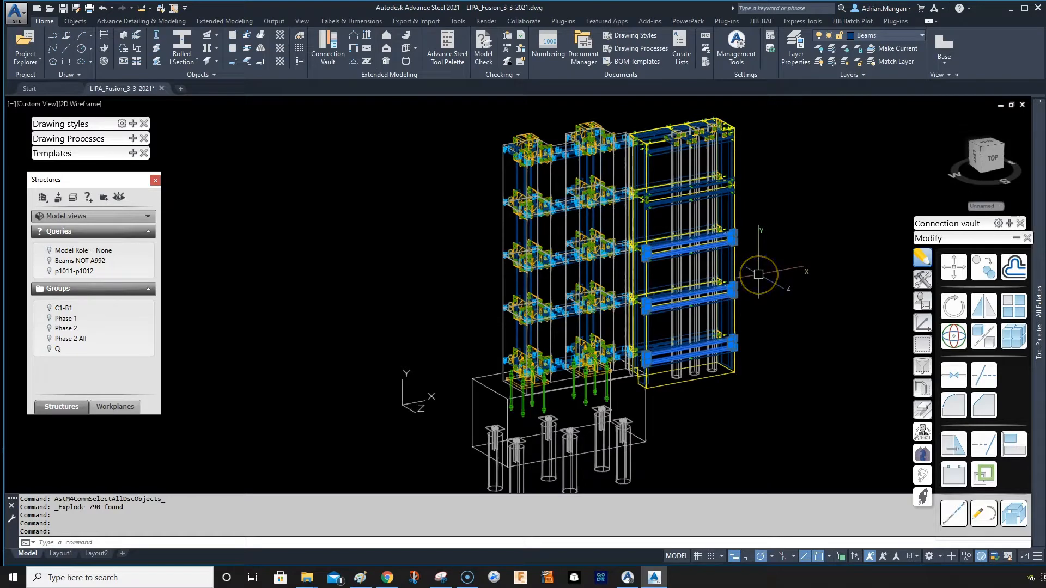
{"action": "key", "text": "Escape"}
{"action": "middle_click_drag", "start_coordinate": [770, 285], "coordinate": [757, 300]}
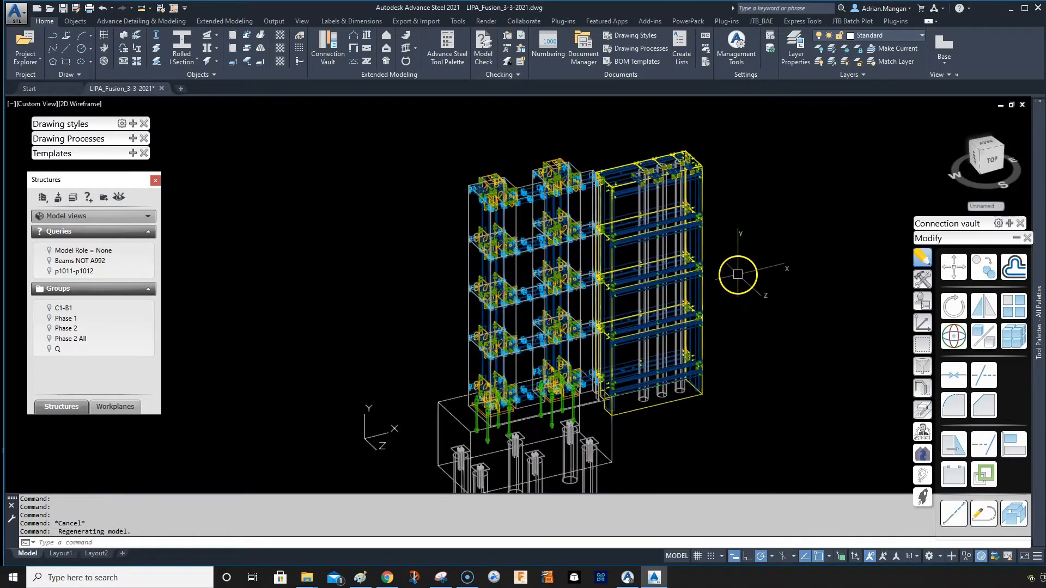
{"action": "middle_click_drag", "start_coordinate": [738, 273], "coordinate": [731, 218]}
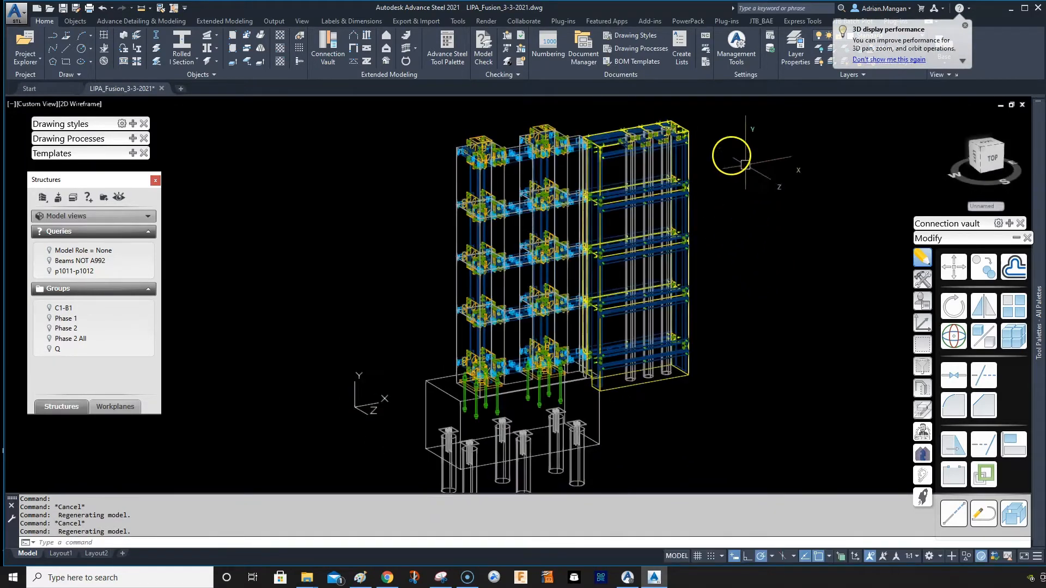
Save the exploded model as LIPA_Fusion_EX_3-3-2021 in the DWGs folder, in AutoCAD 2018 Drawing format
{"action": "left_click", "coordinate": [77, 9]}
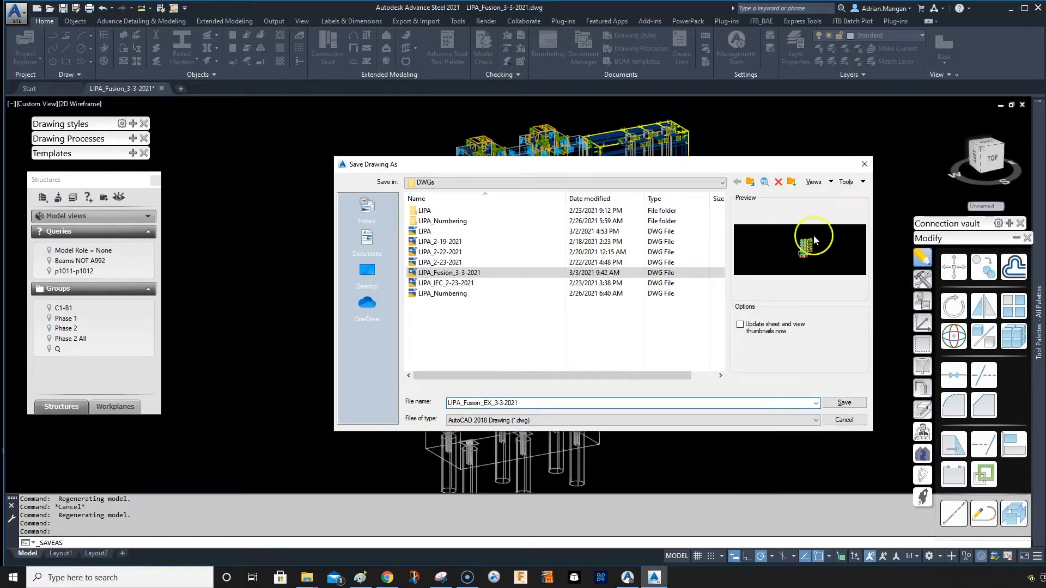
{"action": "left_click", "coordinate": [844, 403]}
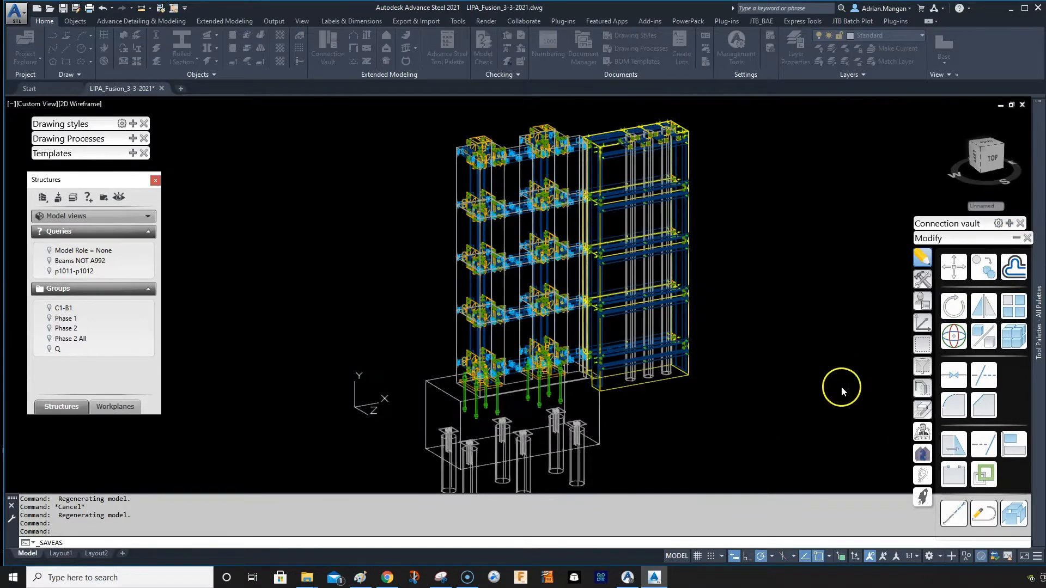
{"action": "scroll", "coordinate": [839, 382], "scroll_direction": "down", "scroll_amount": 2}
{"action": "middle_click_drag", "start_coordinate": [834, 382], "coordinate": [684, 331]}
{"action": "scroll", "coordinate": [697, 268], "scroll_direction": "up", "scroll_amount": 1}
{"action": "middle_click_drag", "start_coordinate": [678, 257], "coordinate": [709, 228]}
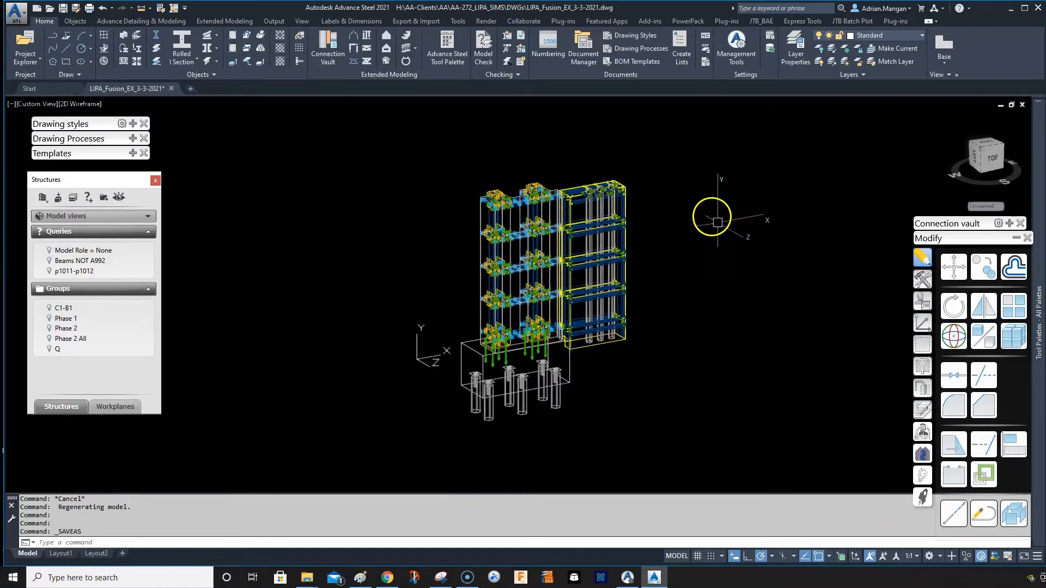
Export all objects of the model as LIPA_Fusion_EX_3-3-2021.iges in IGES format to the AA-272_LIPA_SIMS folder
{"action": "left_click", "coordinate": [16, 12]}
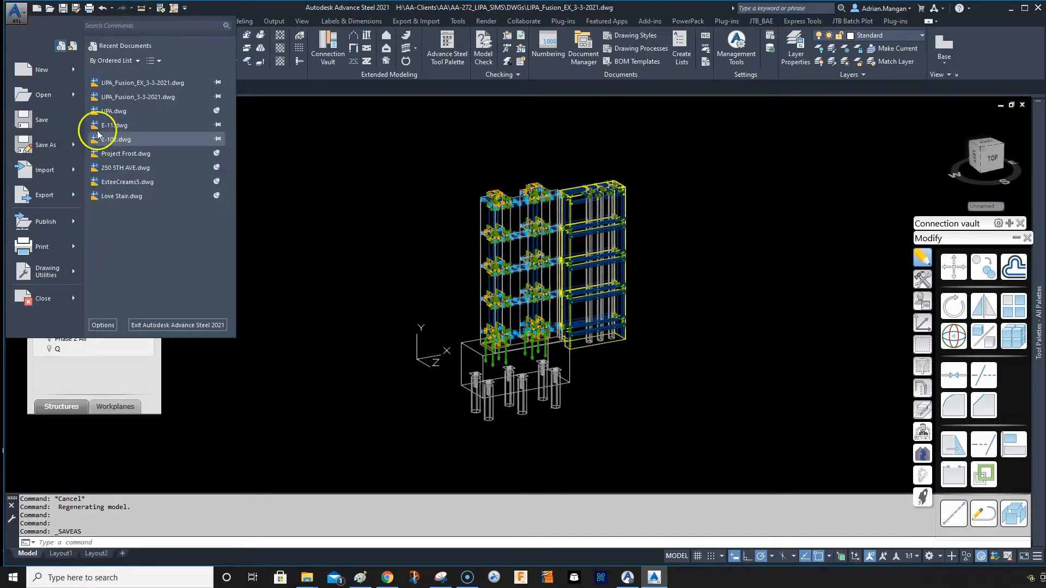
{"action": "mouse_move", "coordinate": [59, 190]}
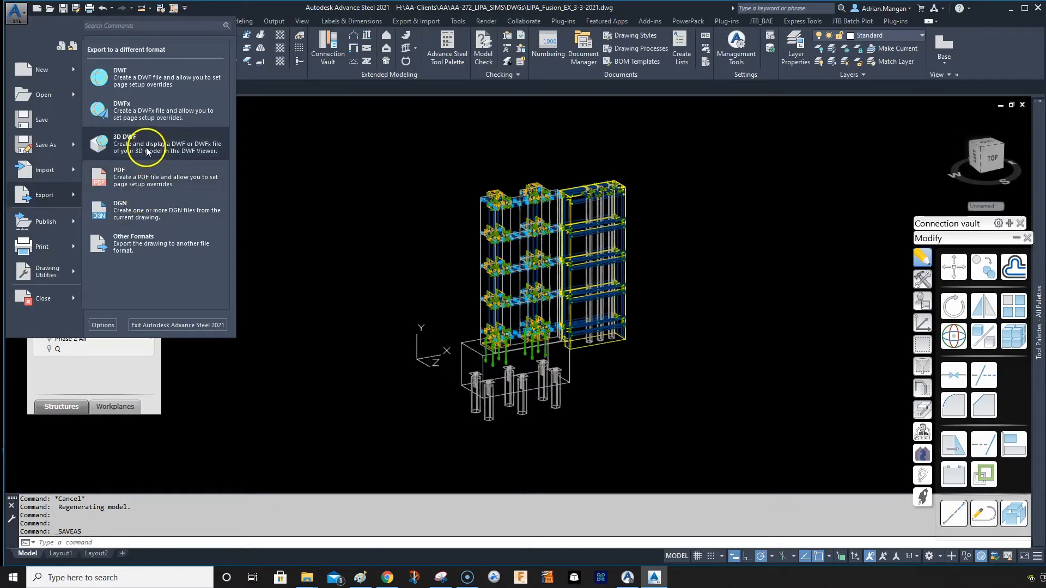
{"action": "left_click", "coordinate": [172, 244]}
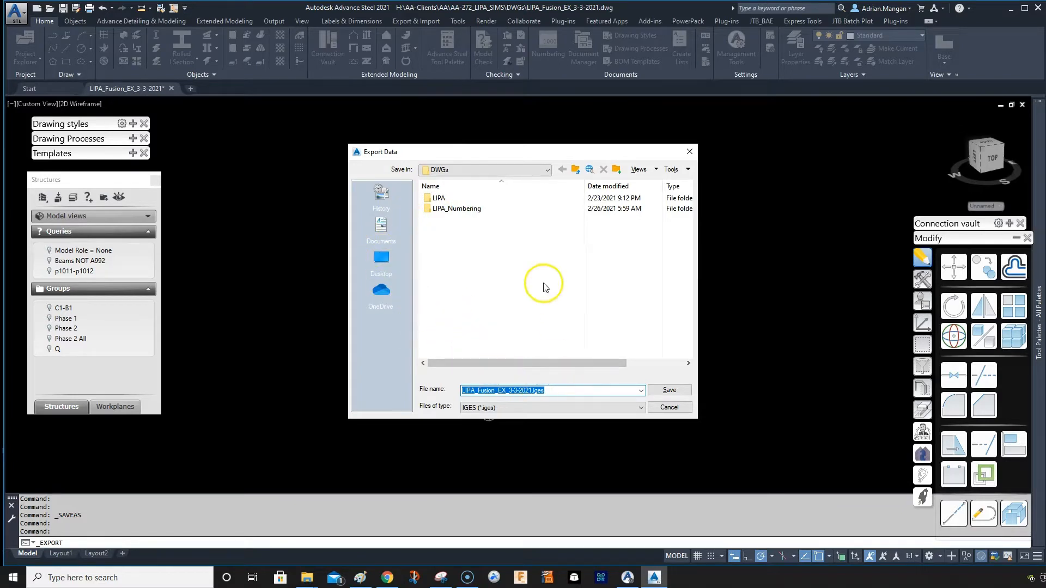
{"action": "left_click", "coordinate": [493, 170]}
{"action": "left_click", "coordinate": [475, 238]}
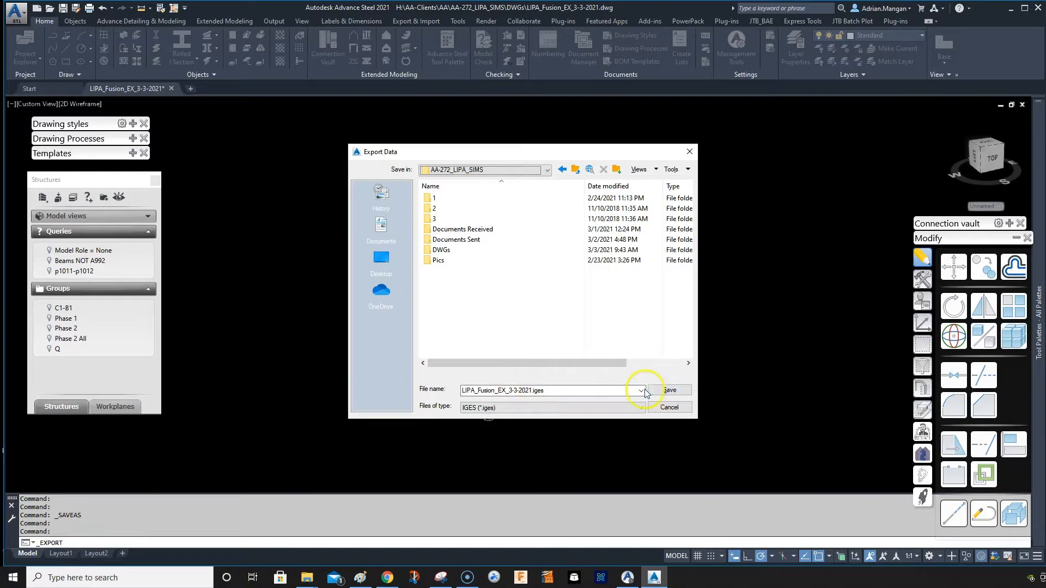
{"action": "left_click", "coordinate": [670, 391]}
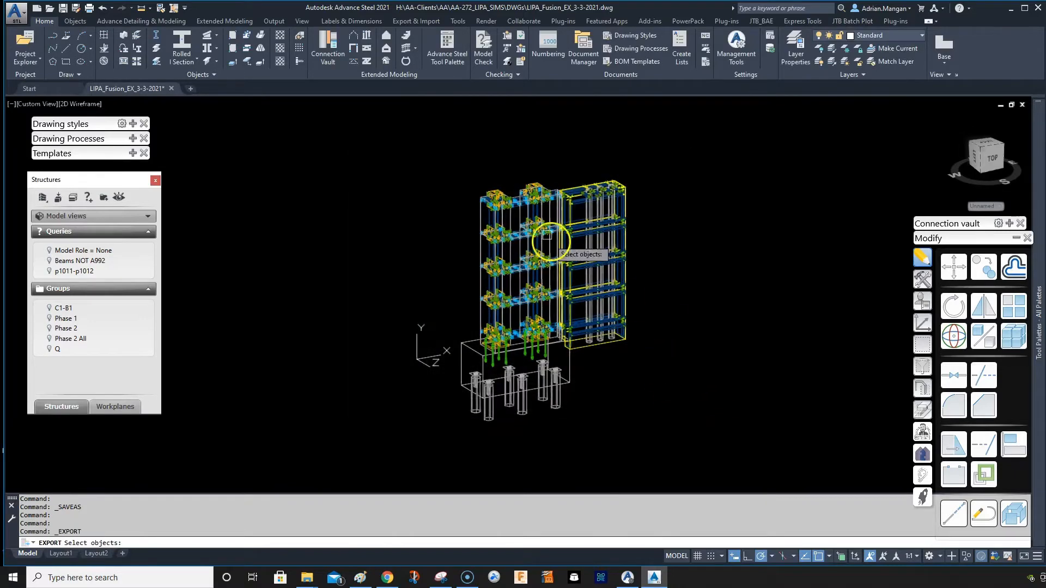
{"action": "left_click", "coordinate": [447, 164]}
{"action": "left_click", "coordinate": [661, 412]}
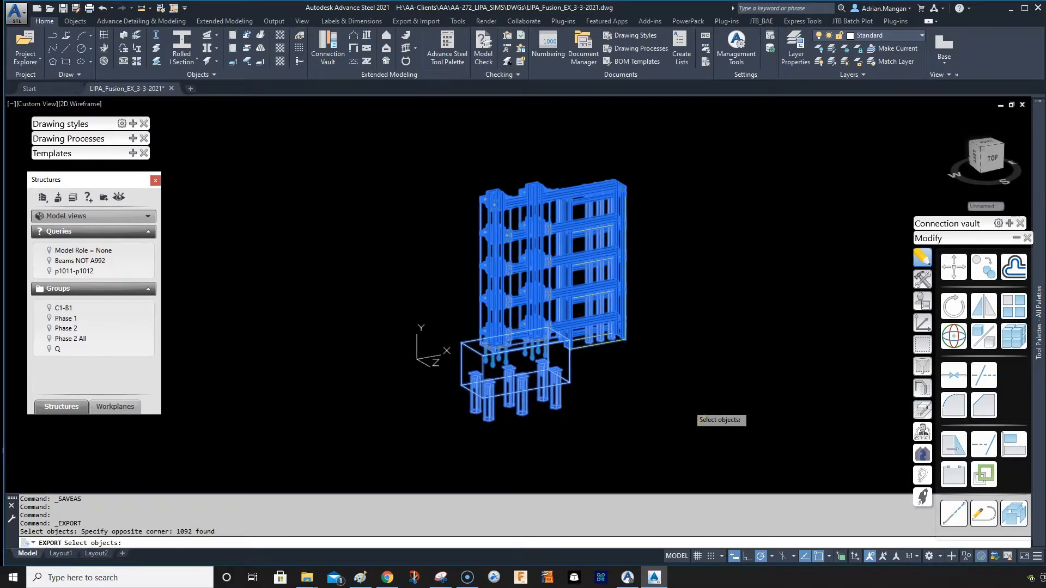
{"action": "key", "text": "Return"}
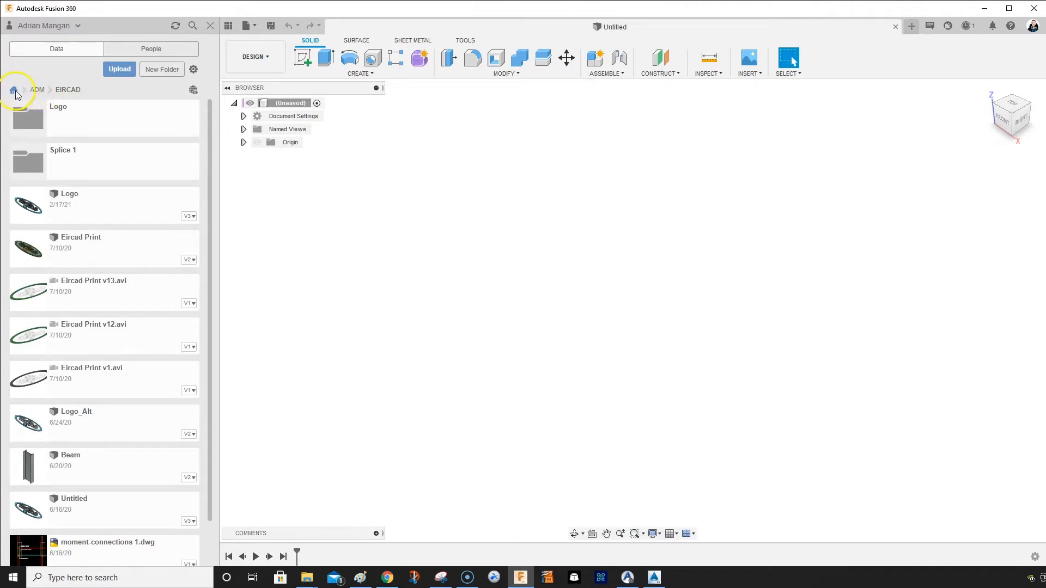
In Fusion 360, create a folder named Youtube inside the EIRCAD project folder and open it
{"action": "left_click", "coordinate": [164, 69]}
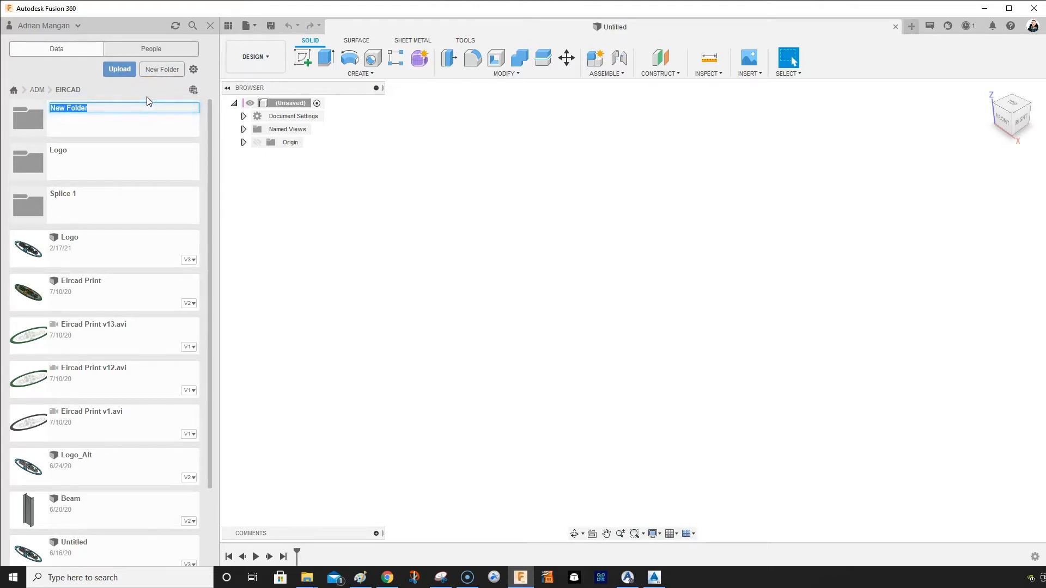
{"action": "type", "text": "Au"}
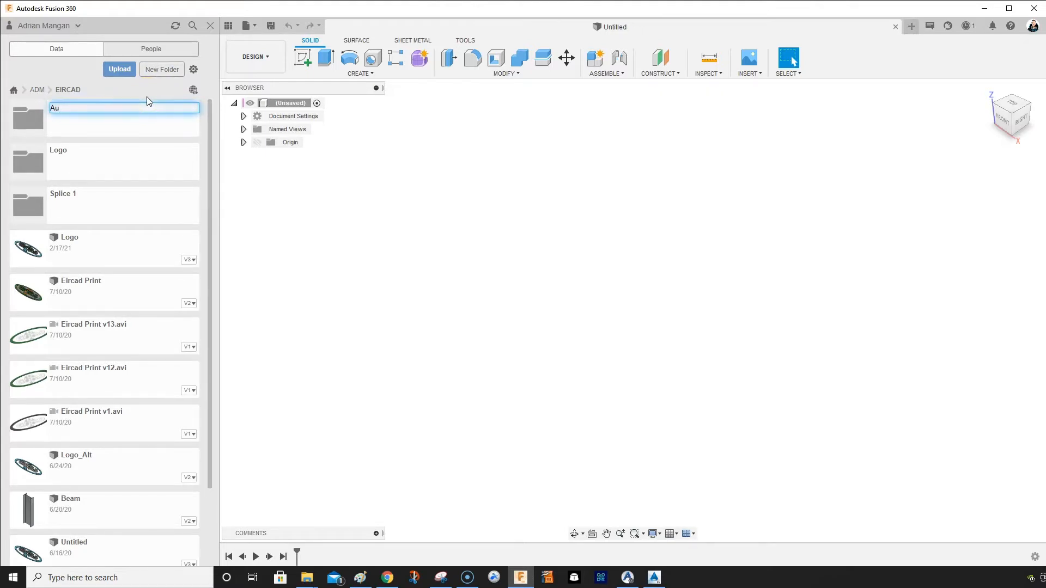
{"action": "key", "text": "BackSpace"}
{"action": "key", "text": "BackSpace"}
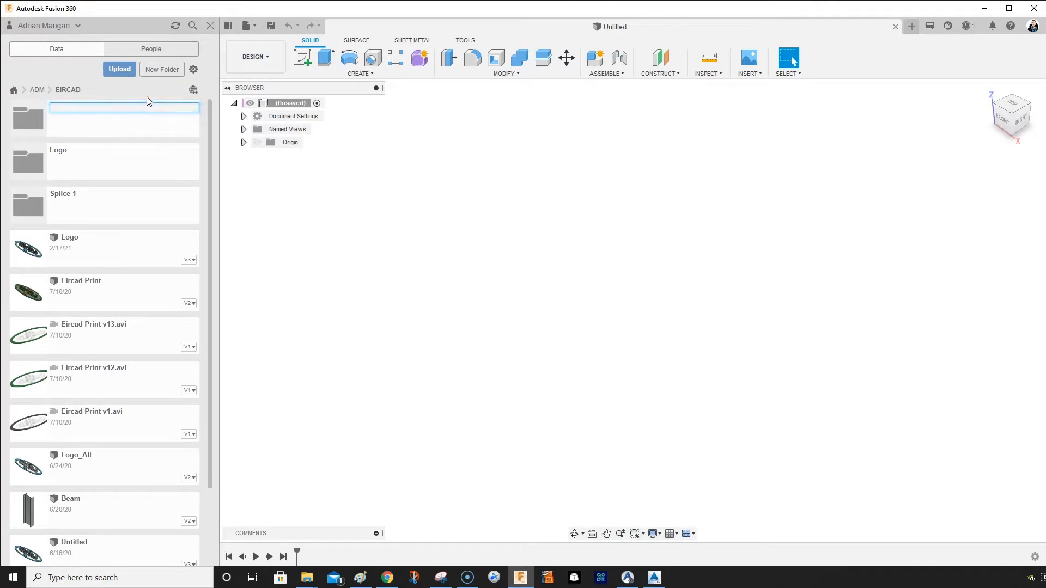
{"action": "type", "text": "Youtube"}
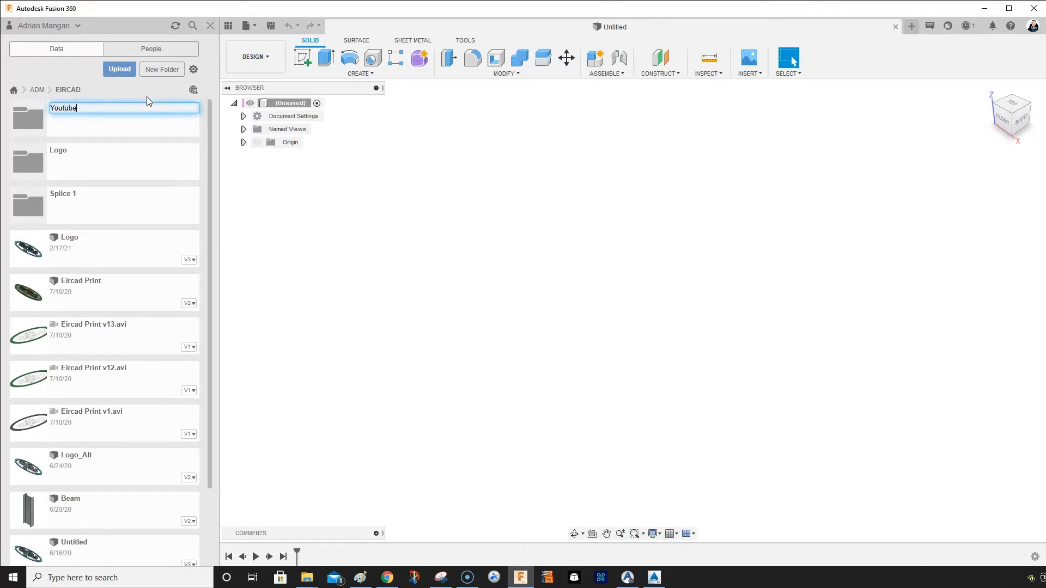
{"action": "key", "text": "Return"}
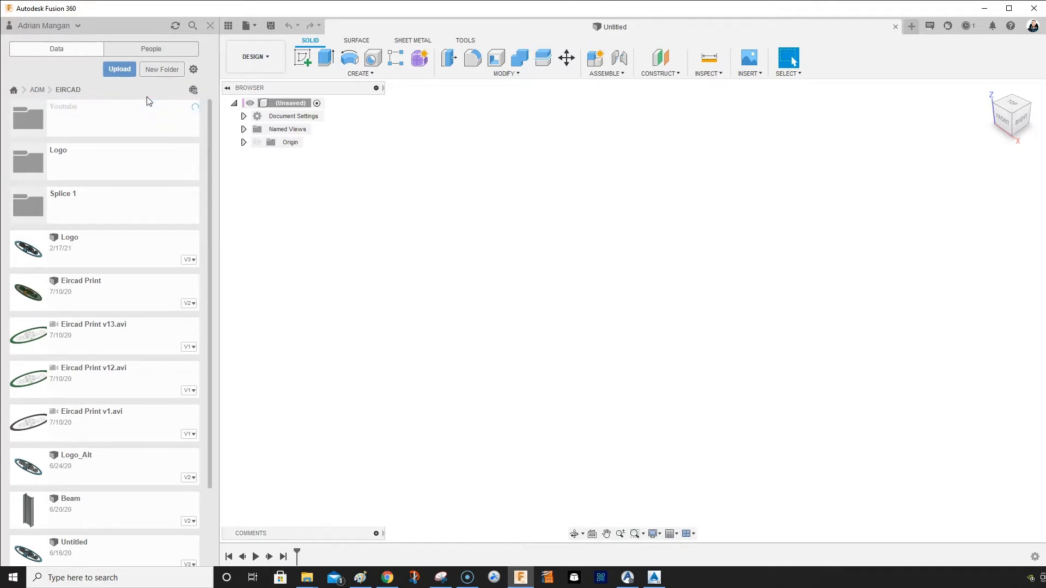
{"action": "left_click", "coordinate": [173, 100]}
{"action": "left_click", "coordinate": [82, 113]}
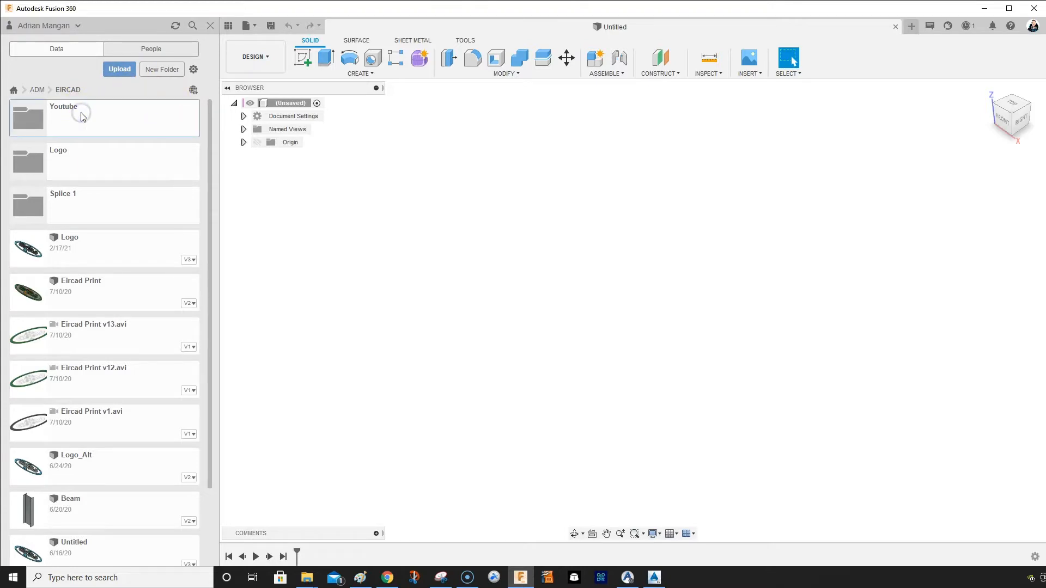
{"action": "double_click", "coordinate": [41, 123]}
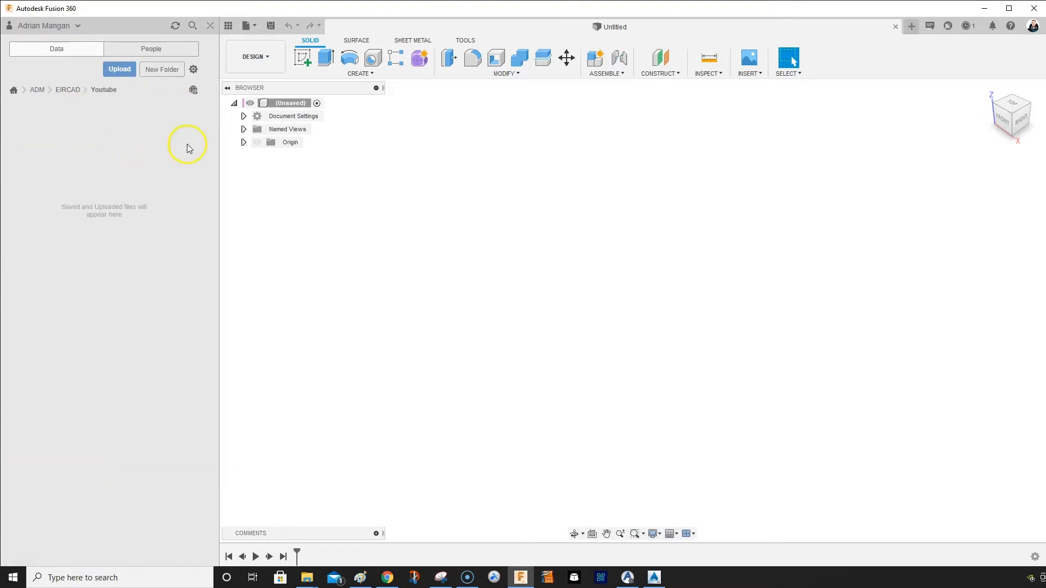
Upload LIPA_Fusion_EX_3-3-2021.iges from the AA-272_LIPA_SIMS folder on the H: drive to the Youtube folder
{"action": "left_click", "coordinate": [121, 70]}
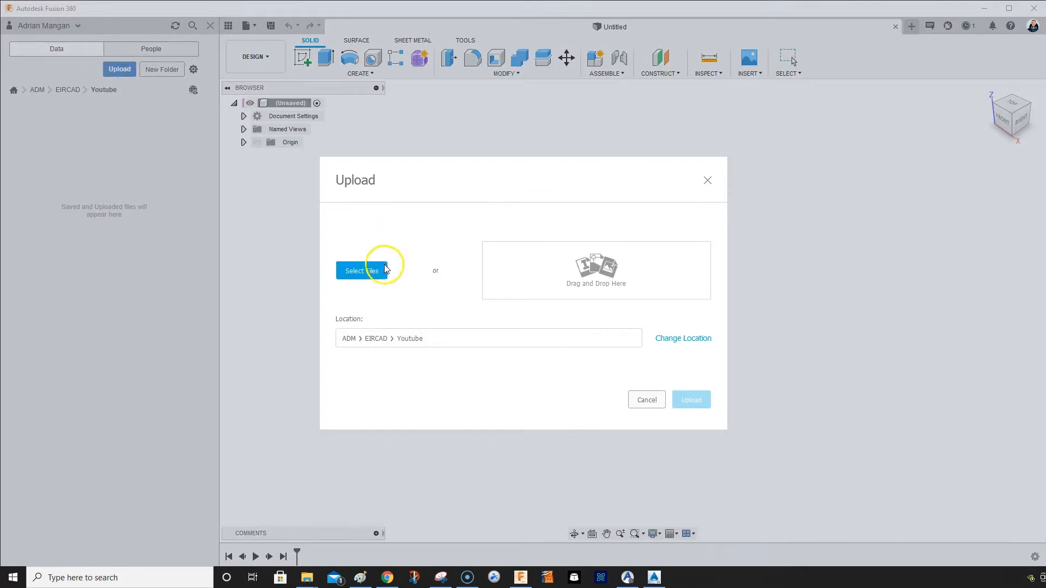
{"action": "left_click", "coordinate": [383, 270]}
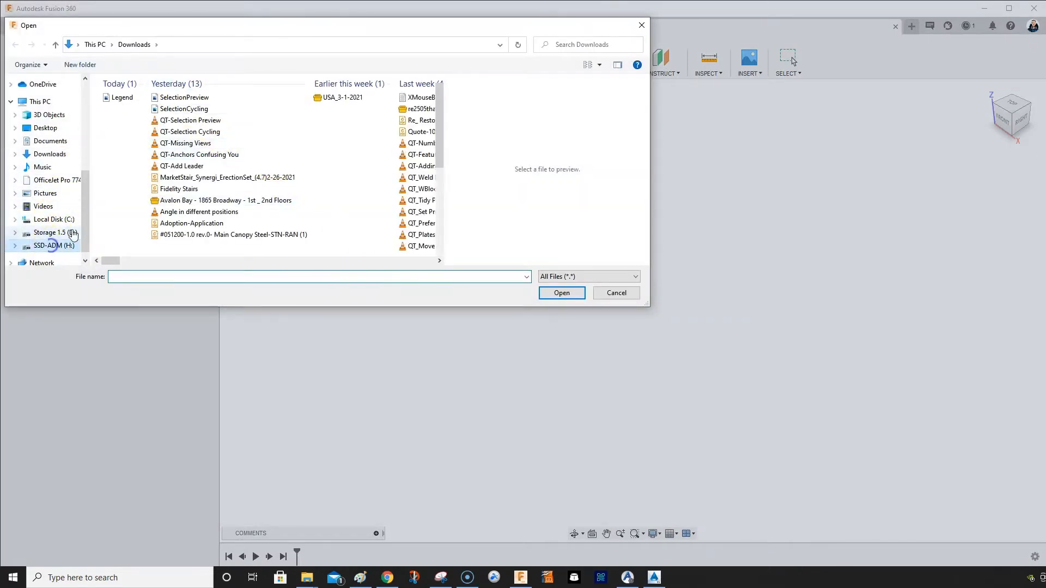
{"action": "left_click", "coordinate": [52, 246]}
{"action": "double_click", "coordinate": [124, 98]}
{"action": "scroll", "coordinate": [132, 180], "scroll_direction": "down", "scroll_amount": 2}
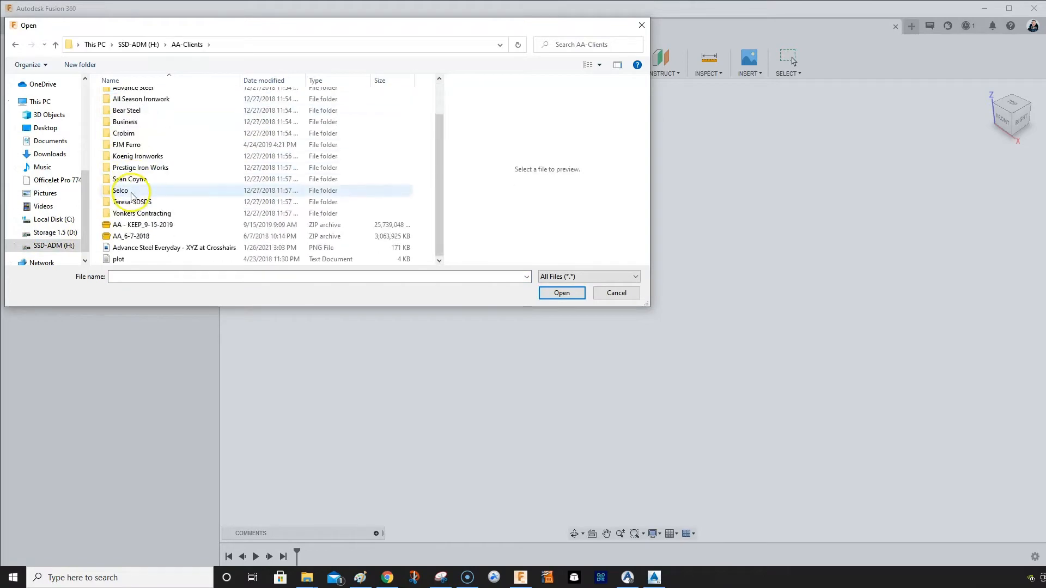
{"action": "scroll", "coordinate": [136, 142], "scroll_direction": "up", "scroll_amount": 2}
{"action": "double_click", "coordinate": [142, 96]}
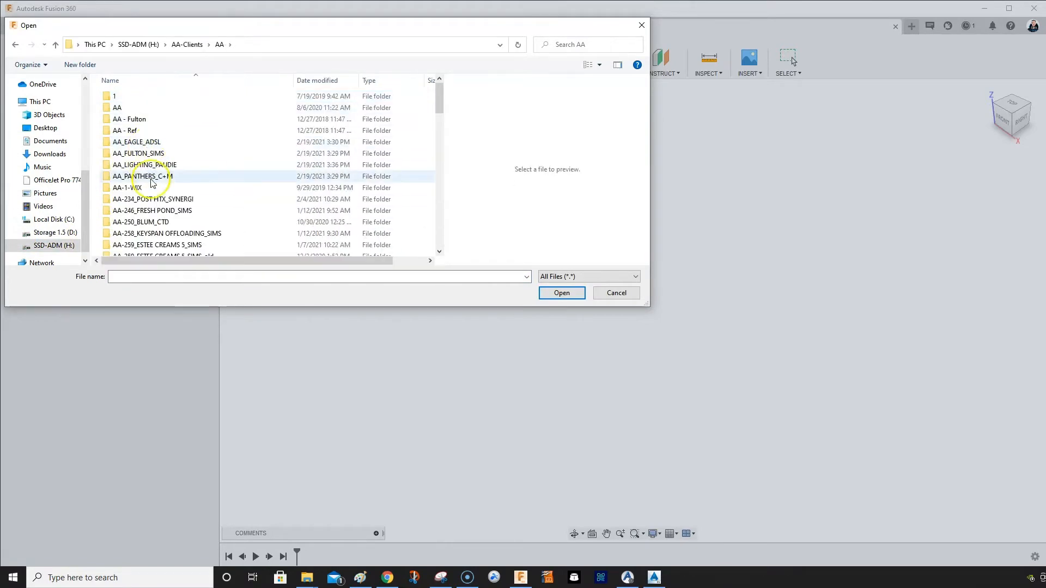
{"action": "scroll", "coordinate": [153, 183], "scroll_direction": "down", "scroll_amount": 5}
{"action": "double_click", "coordinate": [143, 205]}
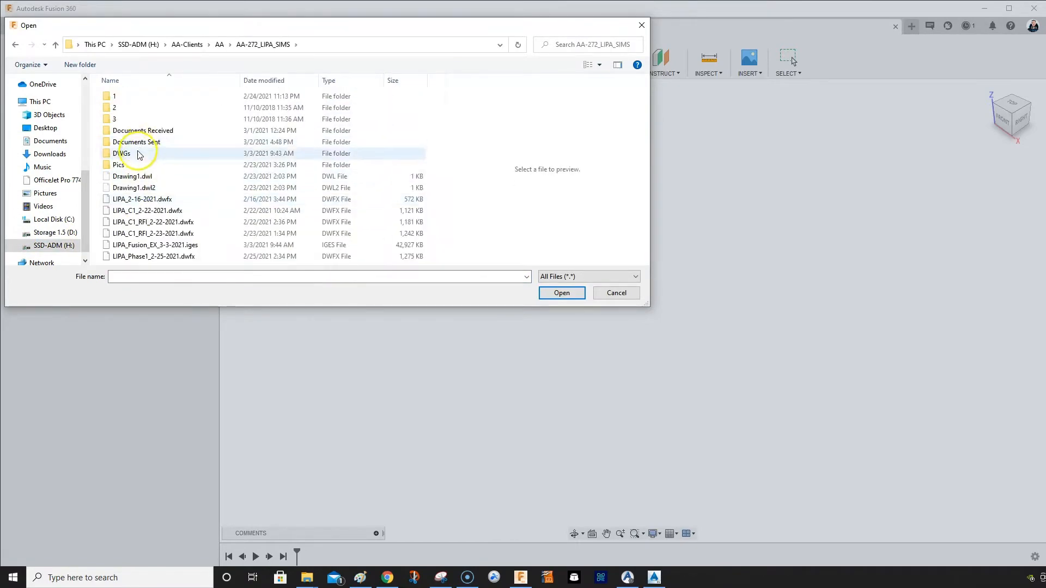
{"action": "left_click", "coordinate": [187, 246]}
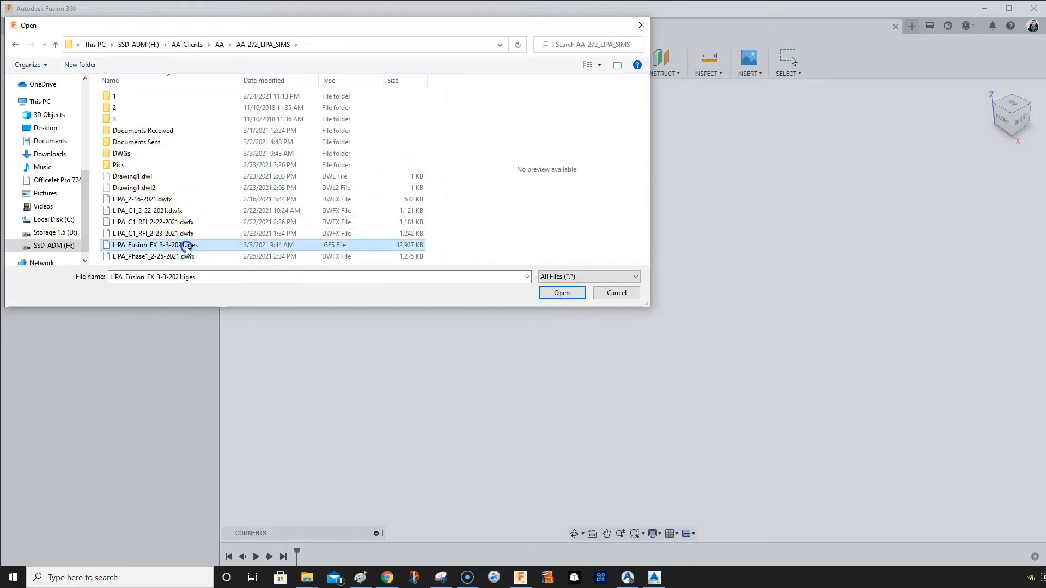
{"action": "left_click", "coordinate": [562, 293]}
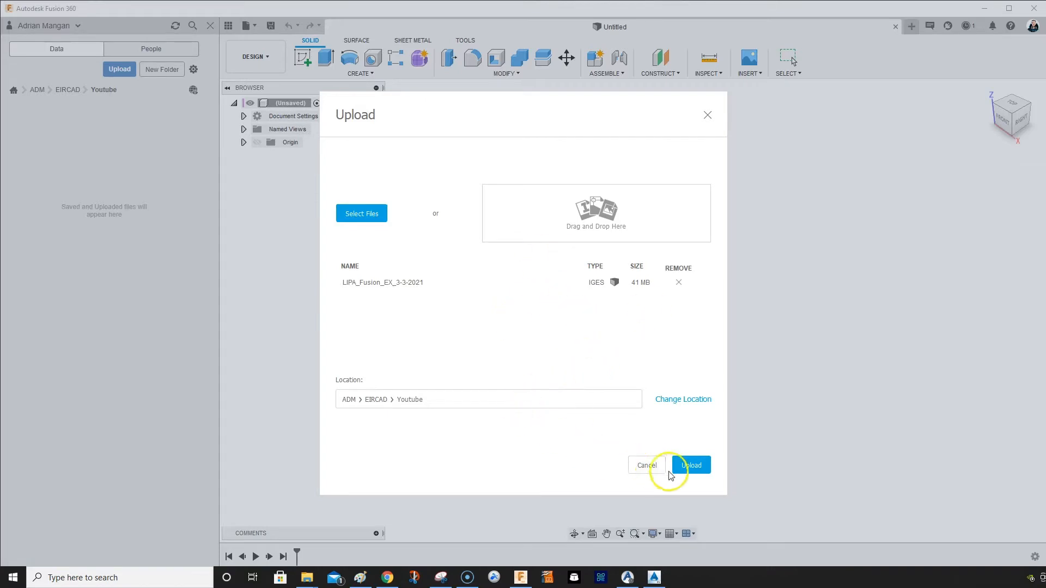
{"action": "left_click", "coordinate": [691, 465]}
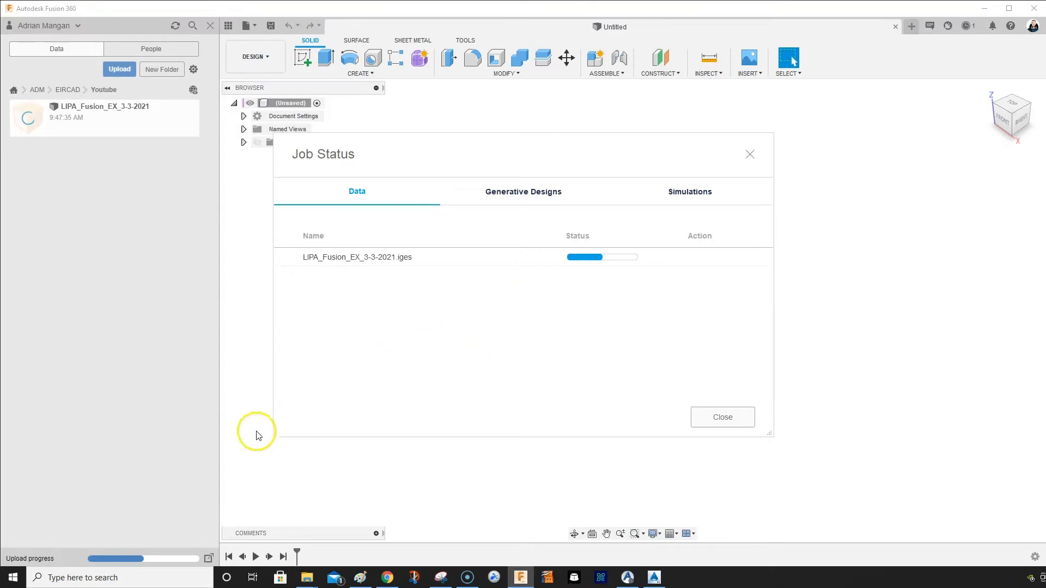
Close the job status report and open the uploaded LIPA_Fusion_EX_3-3-2021 design
{"action": "key", "text": "alt+Tab"}
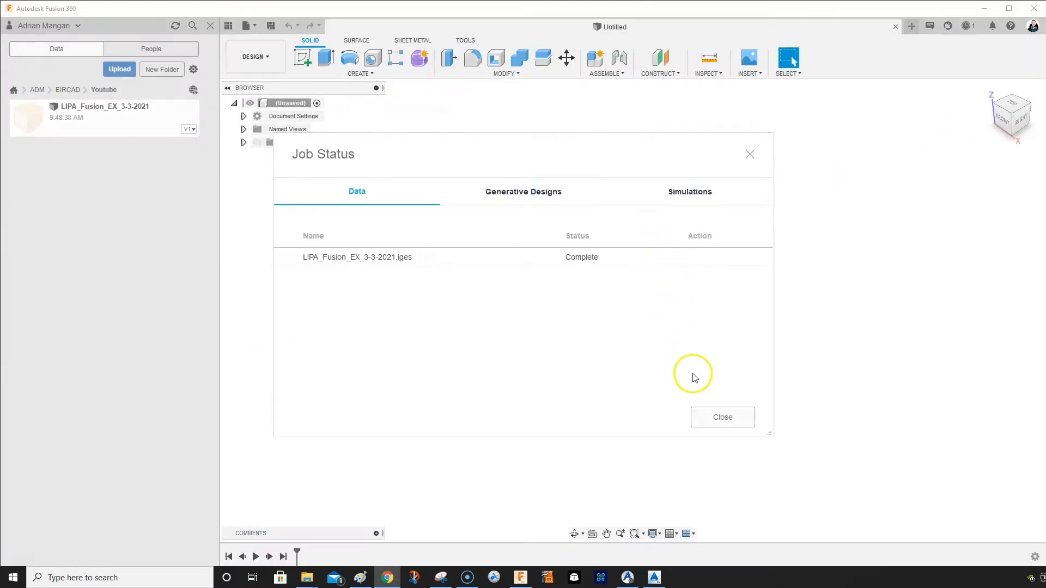
{"action": "left_click", "coordinate": [704, 421]}
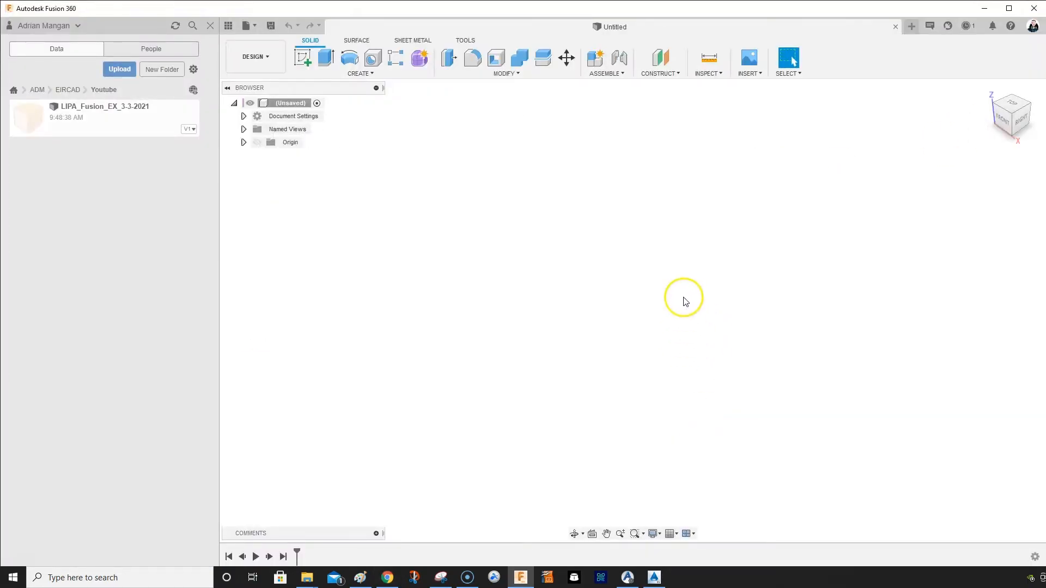
{"action": "double_click", "coordinate": [144, 127]}
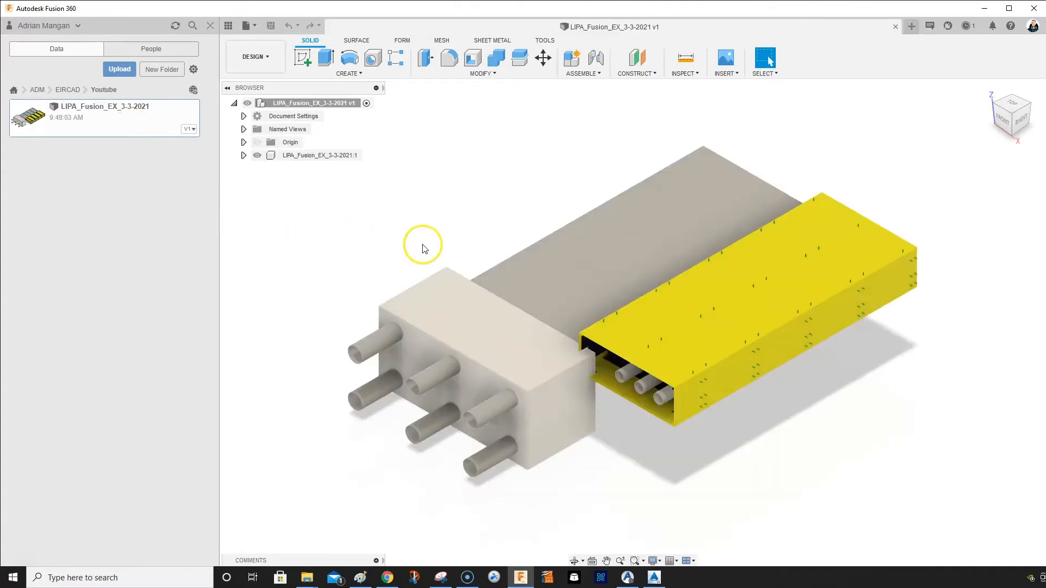
Turn the model to its top view, with the structure upright, and set that view as Front
{"action": "middle_click_drag", "start_coordinate": [584, 270], "coordinate": [592, 223]}
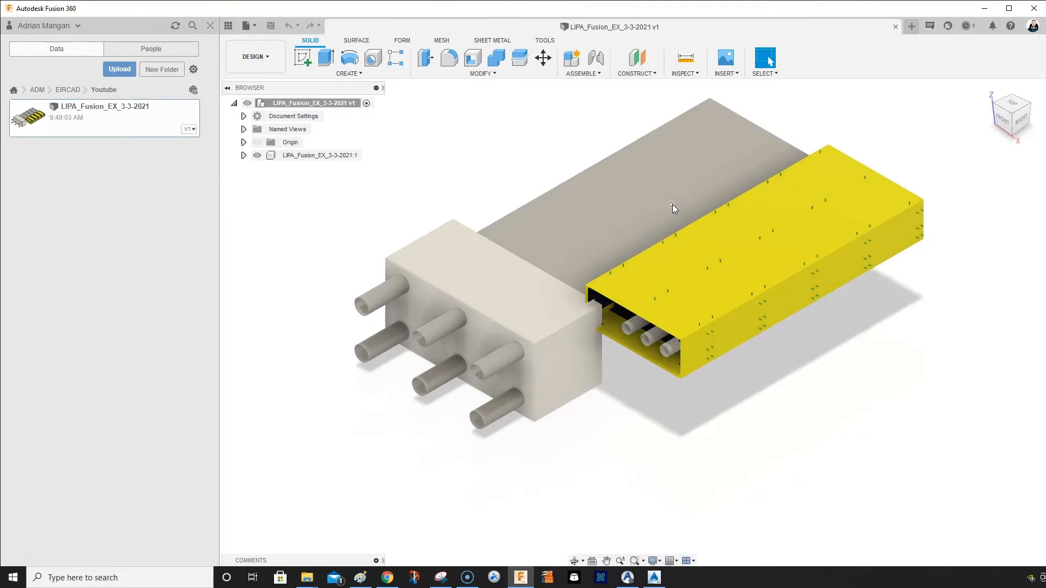
{"action": "middle_click_drag", "start_coordinate": [735, 175], "coordinate": [691, 305], "text": "shift"}
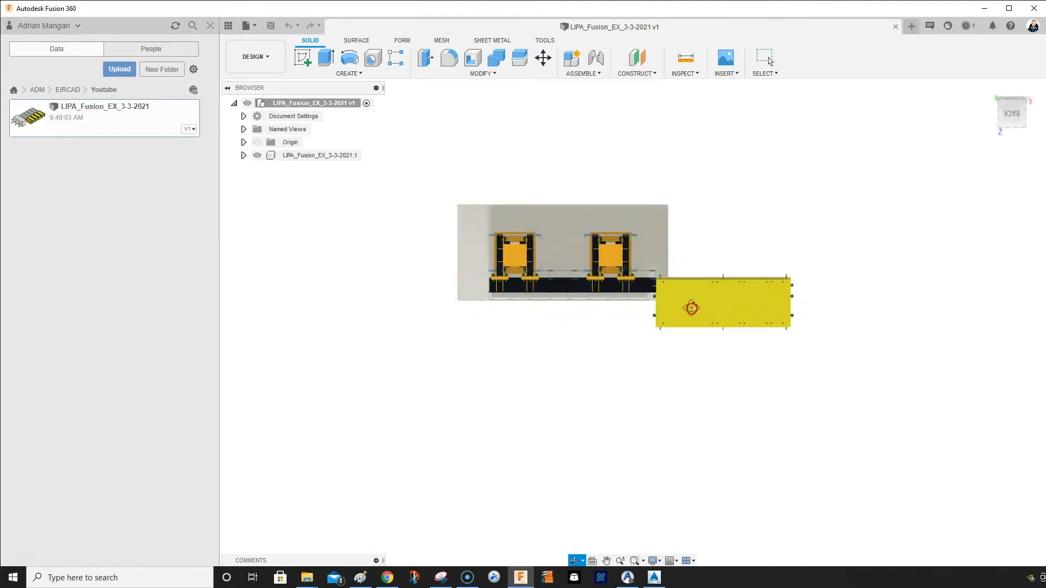
{"action": "left_click", "coordinate": [1010, 119]}
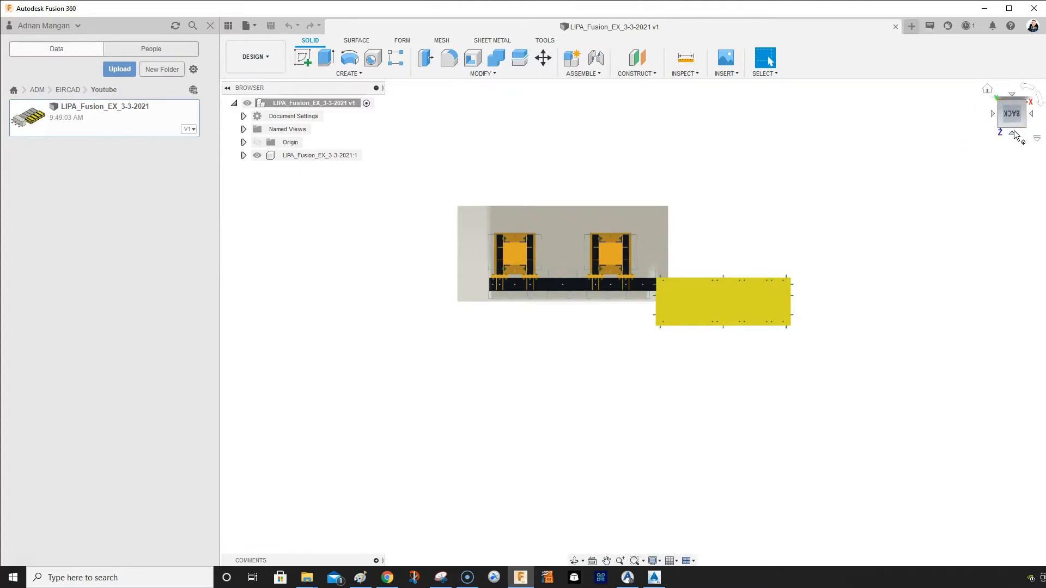
{"action": "left_click", "coordinate": [1013, 134]}
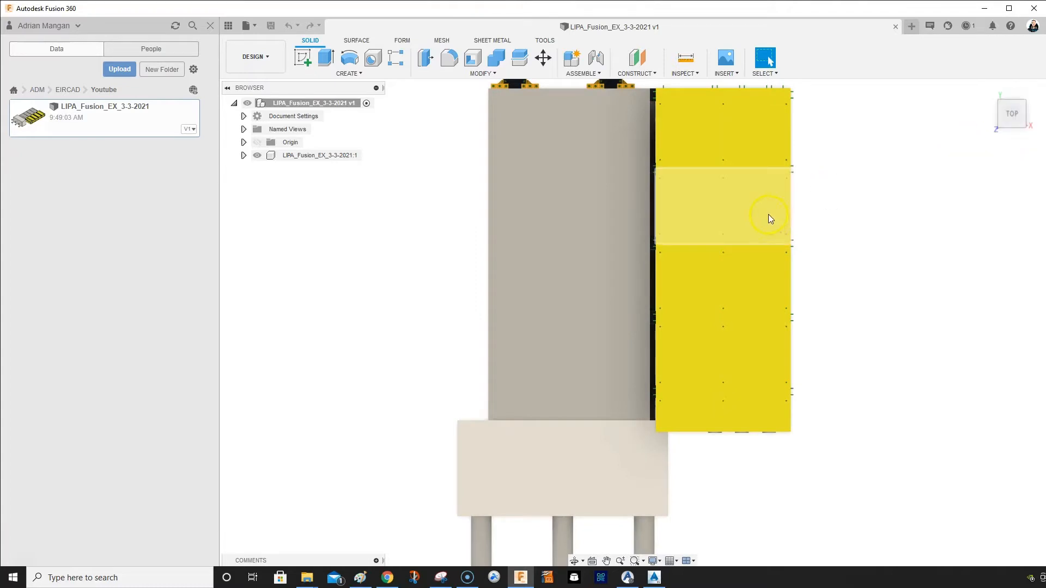
{"action": "scroll", "coordinate": [959, 148], "scroll_direction": "up", "scroll_amount": 2}
{"action": "scroll", "coordinate": [952, 155], "scroll_direction": "down", "scroll_amount": 3}
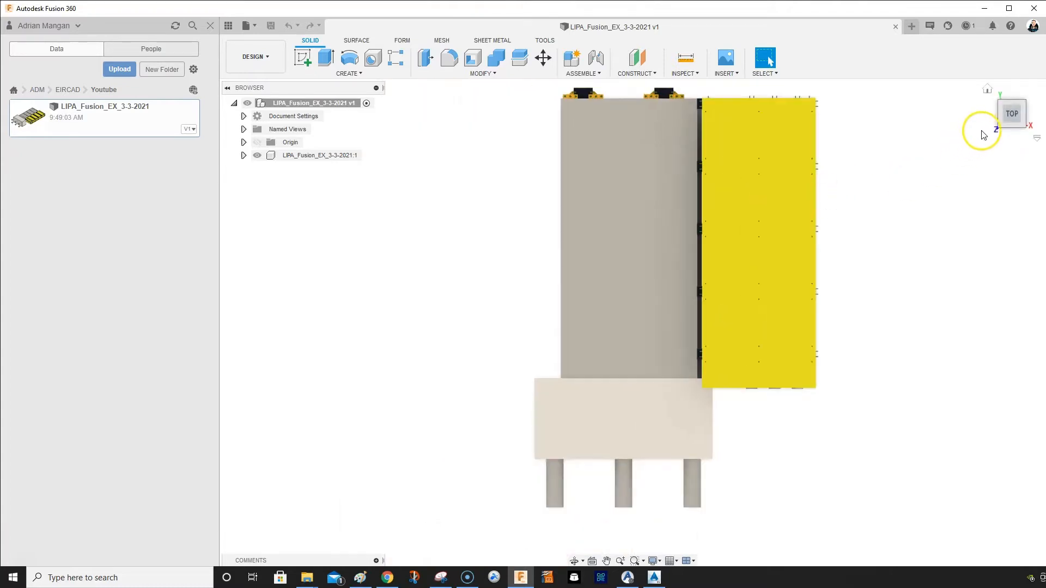
{"action": "right_click", "coordinate": [1006, 120]}
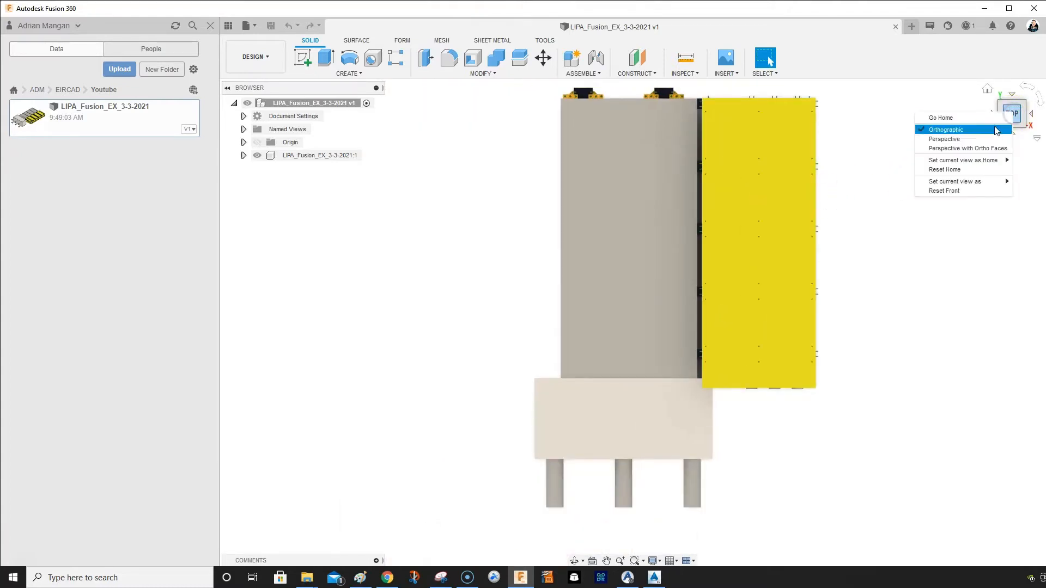
{"action": "mouse_move", "coordinate": [961, 181]}
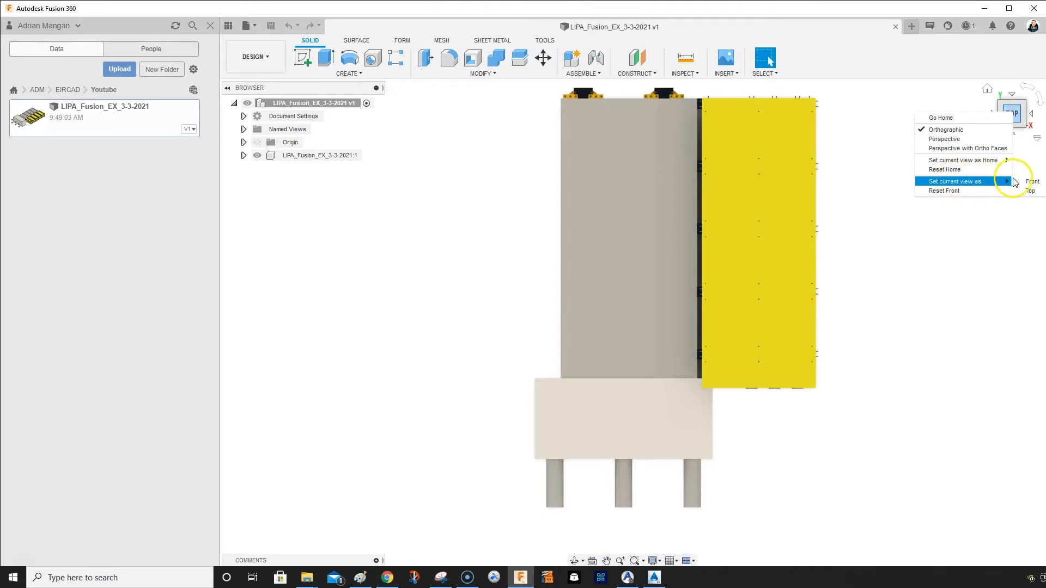
{"action": "left_click", "coordinate": [1026, 181]}
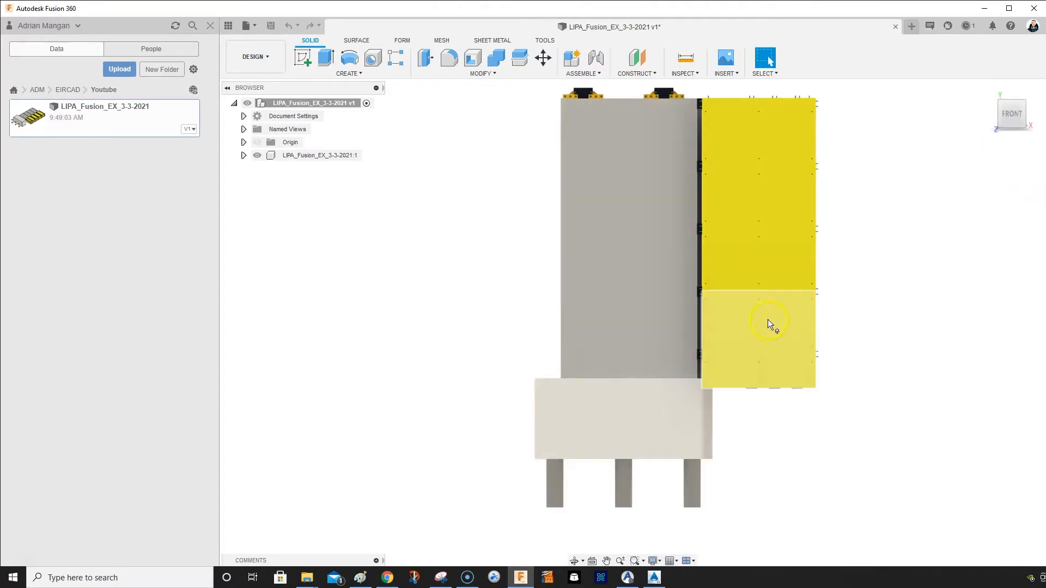
Expand the bodies of LIPA_Fusion_EX_3-3-2021:1, look through them and create components from all of them
{"action": "middle_click_drag", "start_coordinate": [672, 248], "coordinate": [621, 306], "text": "shift"}
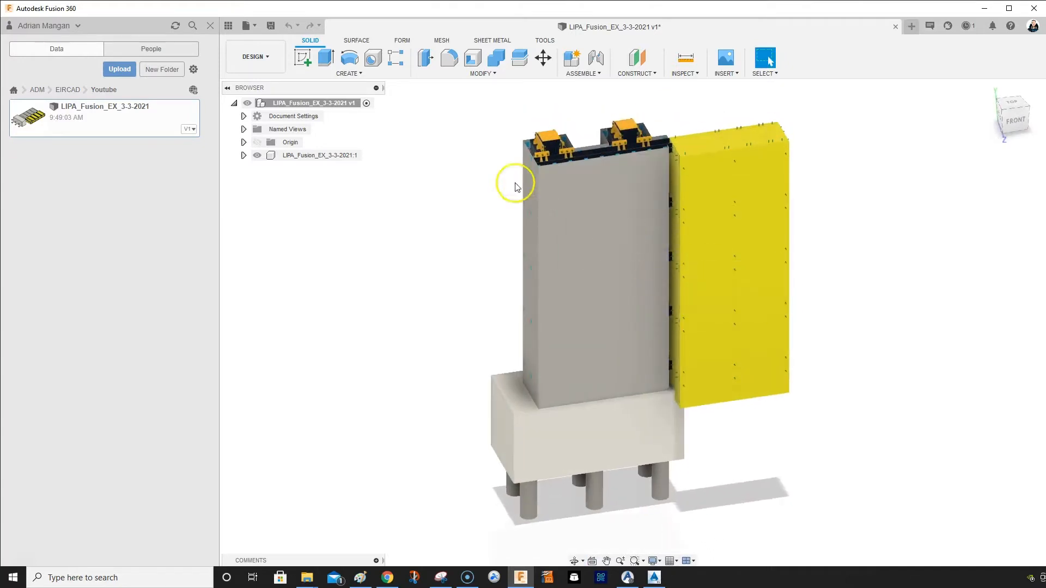
{"action": "right_click", "coordinate": [324, 158]}
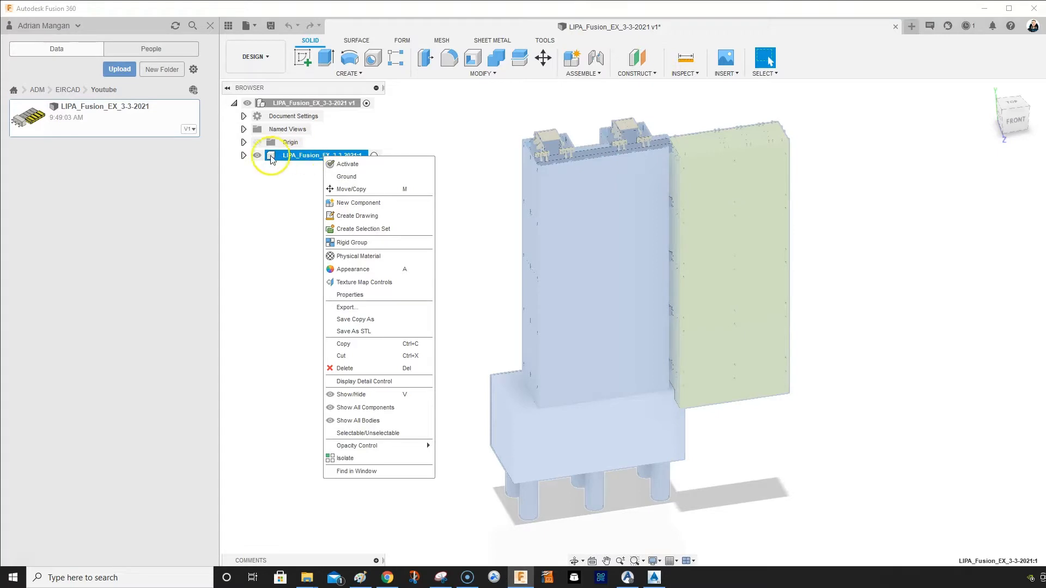
{"action": "left_click", "coordinate": [244, 155]}
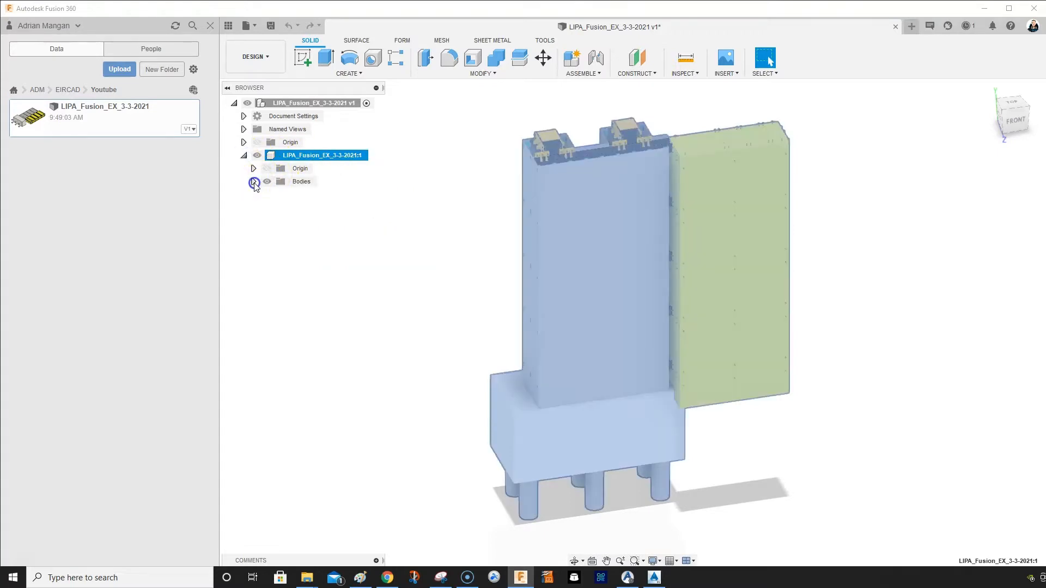
{"action": "left_click", "coordinate": [253, 181]}
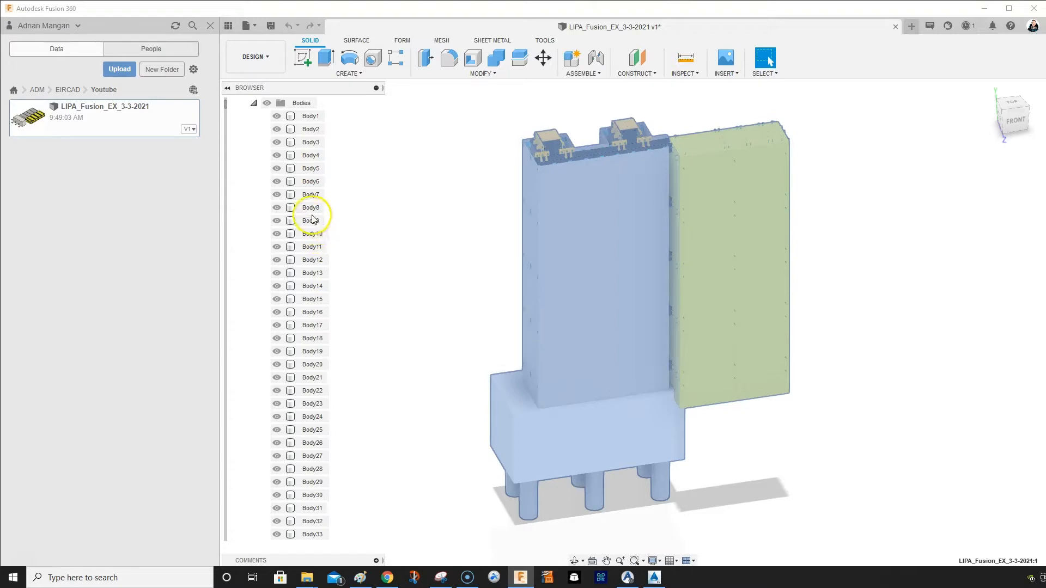
{"action": "scroll", "coordinate": [312, 219], "scroll_direction": "up", "scroll_amount": 2}
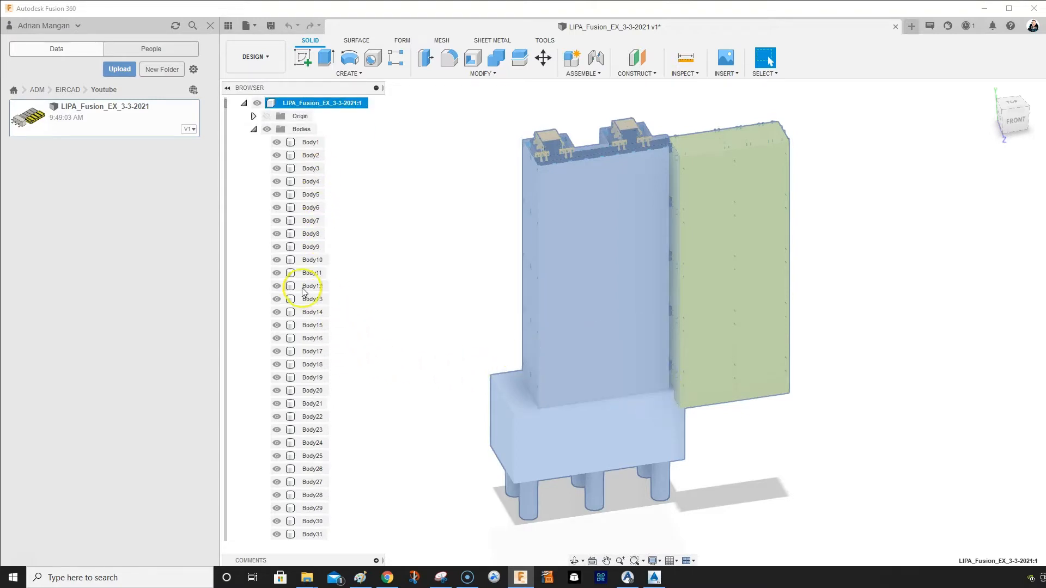
{"action": "scroll", "coordinate": [303, 292], "scroll_direction": "down", "scroll_amount": 10}
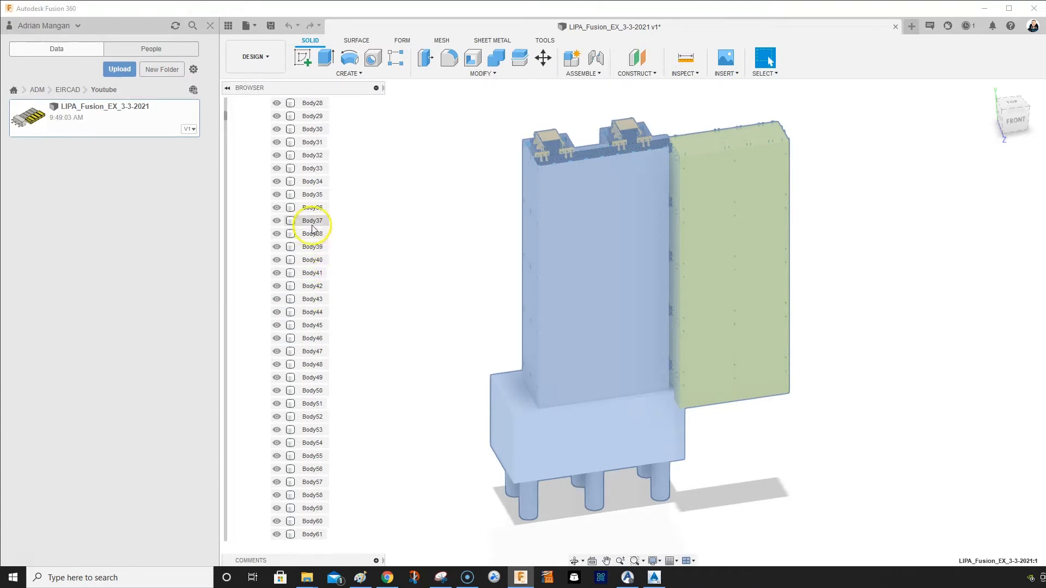
{"action": "scroll", "coordinate": [311, 229], "scroll_direction": "up", "scroll_amount": 9}
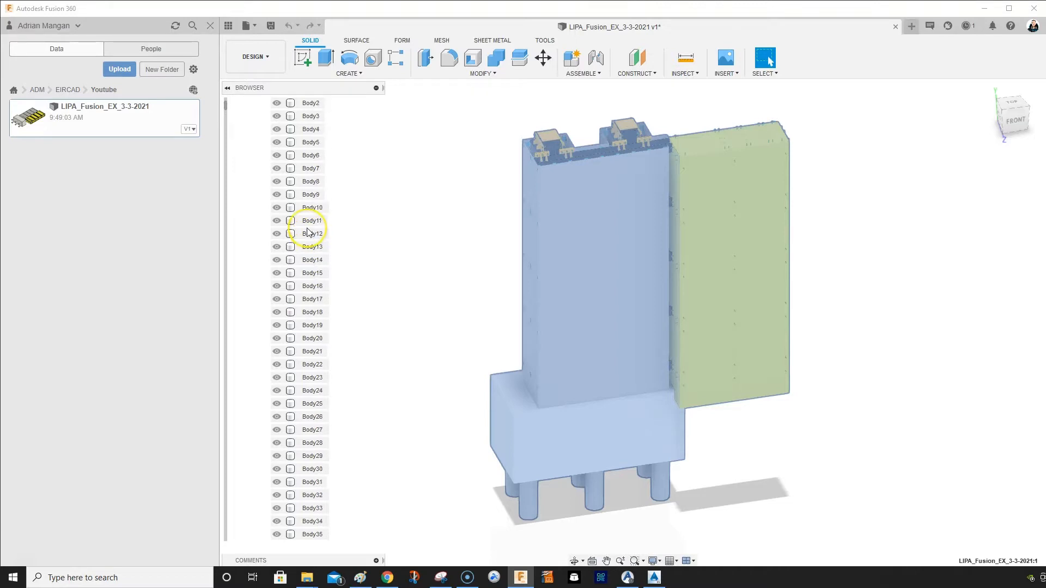
{"action": "scroll", "coordinate": [308, 233], "scroll_direction": "up", "scroll_amount": 3}
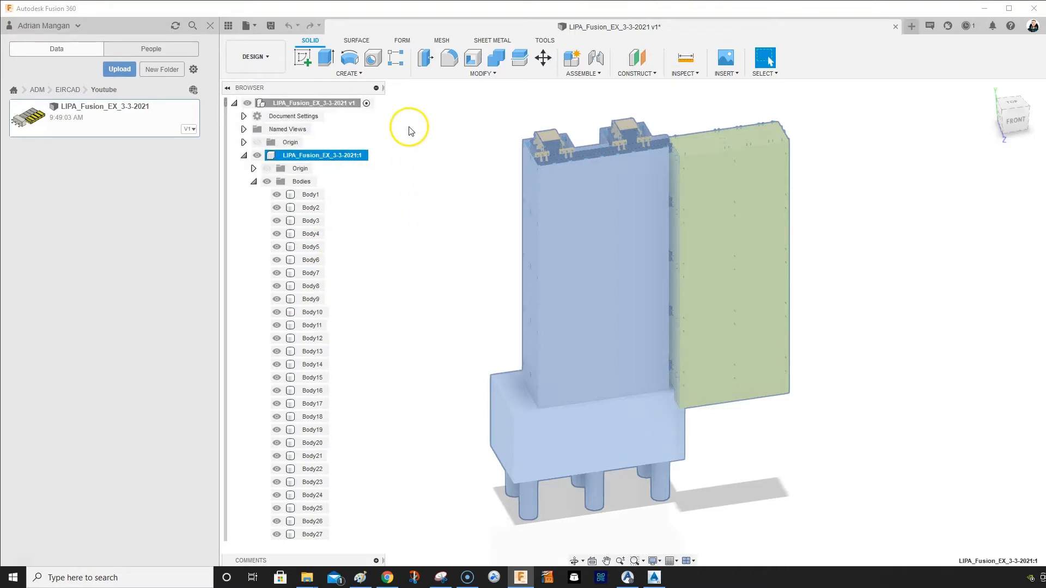
{"action": "right_click", "coordinate": [303, 184]}
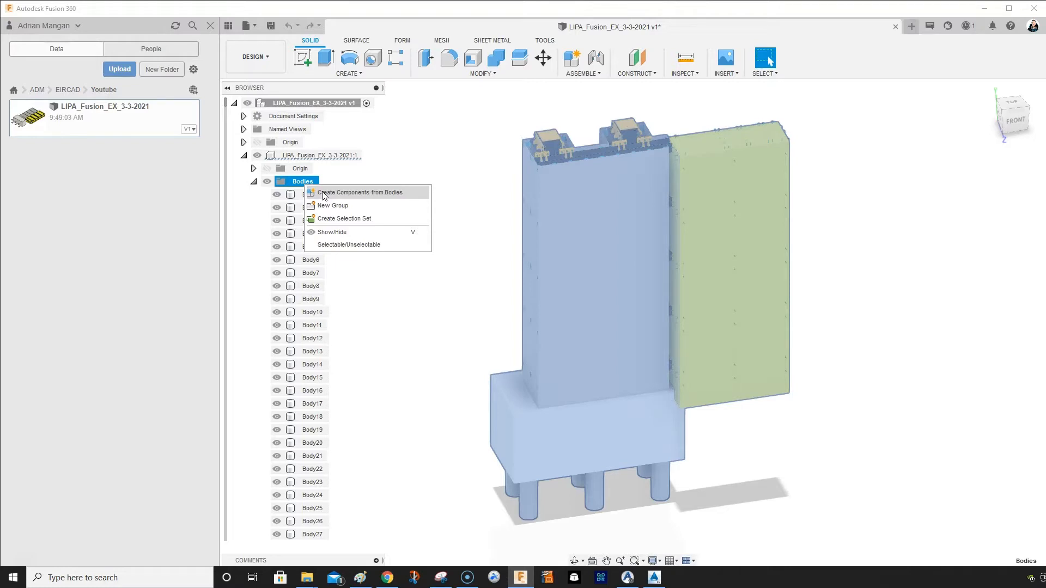
{"action": "left_click", "coordinate": [324, 196]}
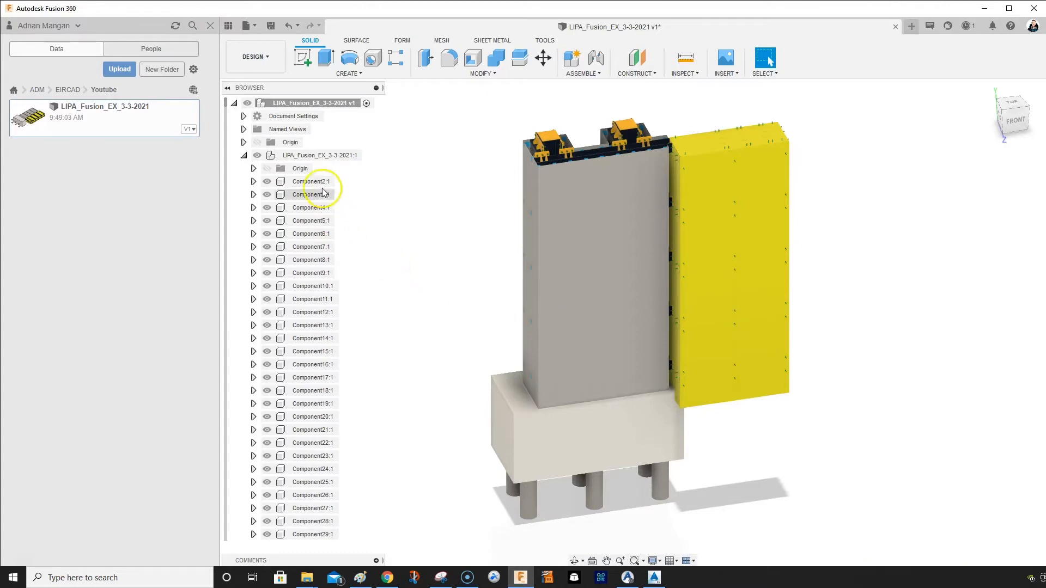
Select a grey wall panel in the model, find its component in the browser and check the two components listed above it
{"action": "left_click", "coordinate": [581, 195]}
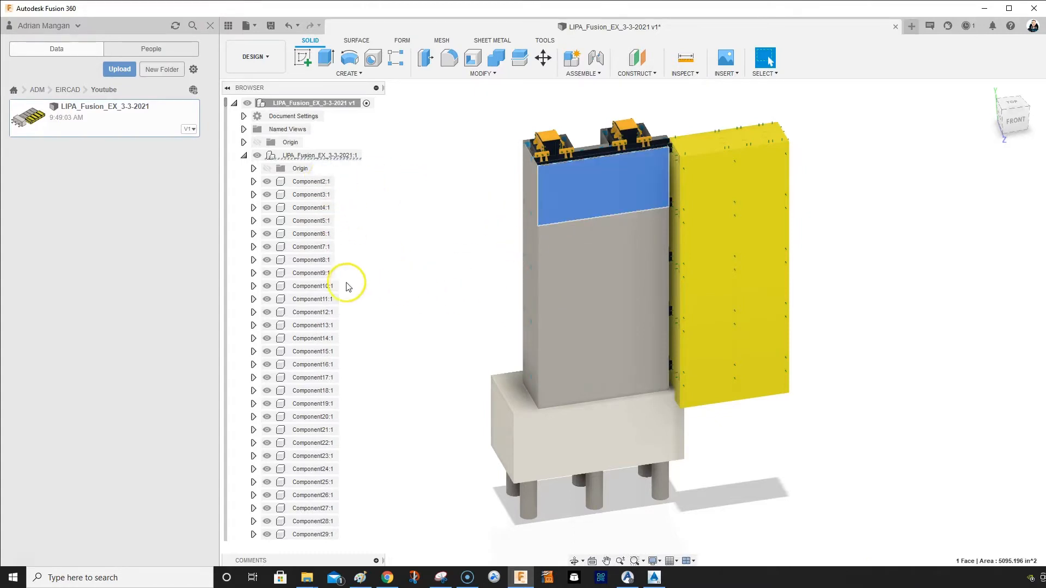
{"action": "scroll", "coordinate": [294, 284], "scroll_direction": "down", "scroll_amount": 3}
{"action": "scroll", "coordinate": [312, 356], "scroll_direction": "down", "scroll_amount": 7}
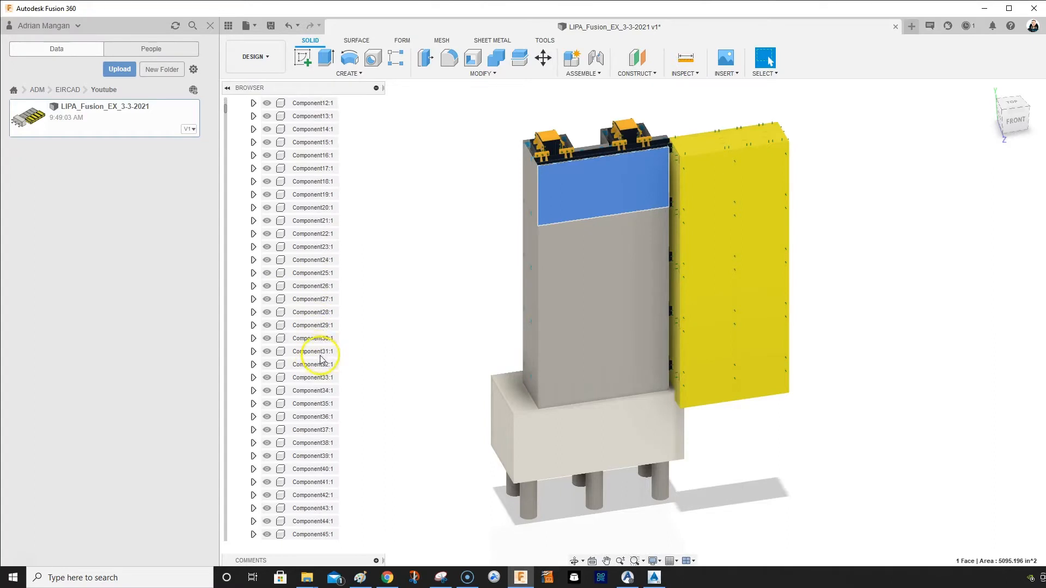
{"action": "scroll", "coordinate": [313, 375], "scroll_direction": "down", "scroll_amount": 11}
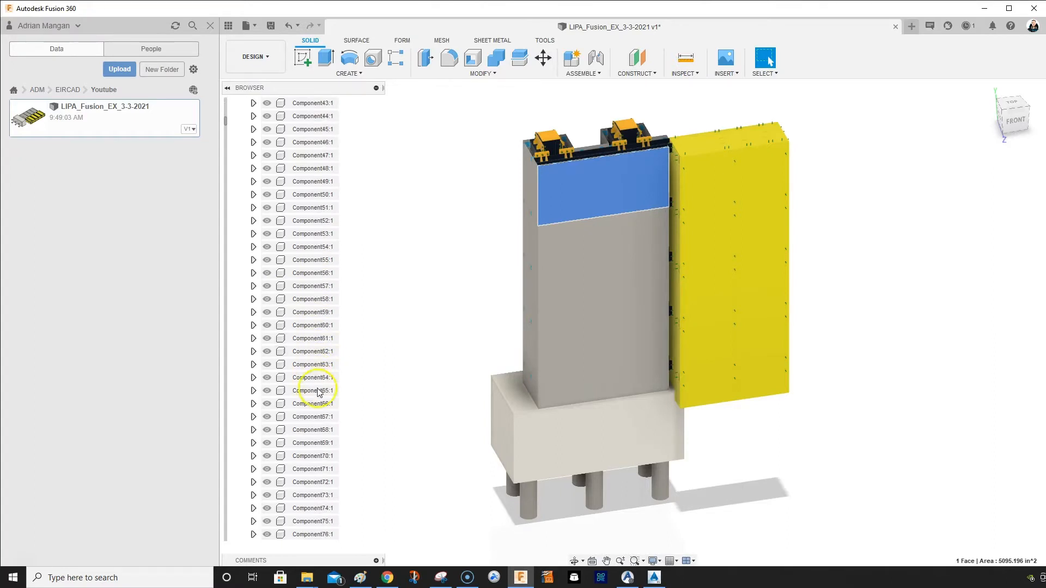
{"action": "left_click", "coordinate": [622, 231]}
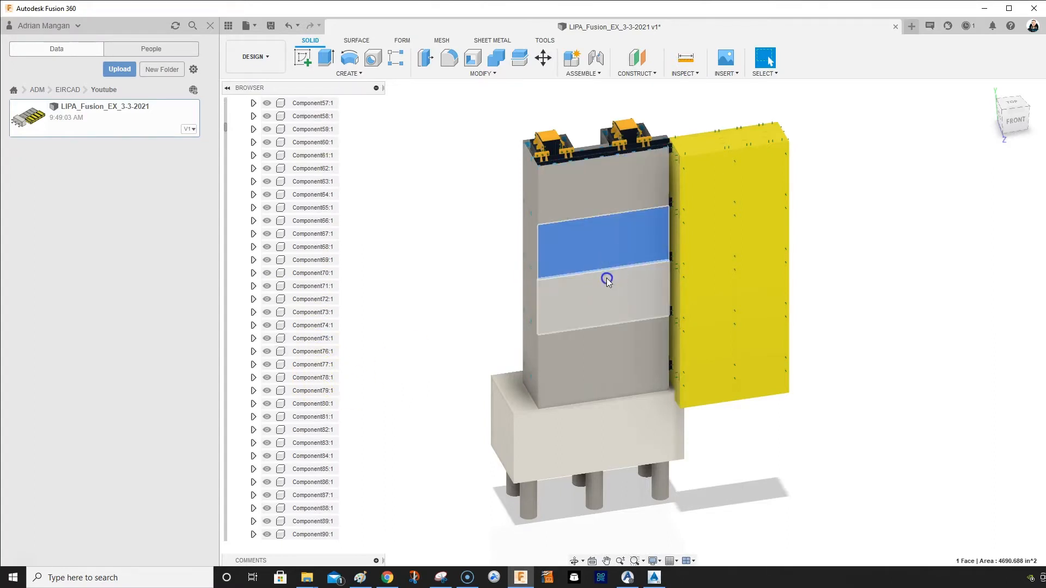
{"action": "left_click", "coordinate": [607, 278]}
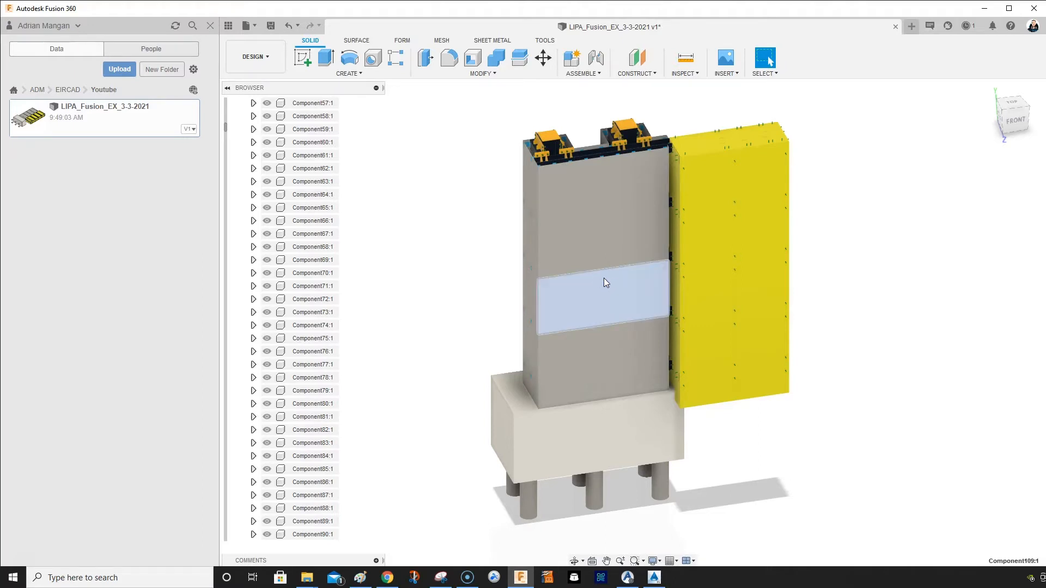
{"action": "scroll", "coordinate": [335, 436], "scroll_direction": "down", "scroll_amount": 2}
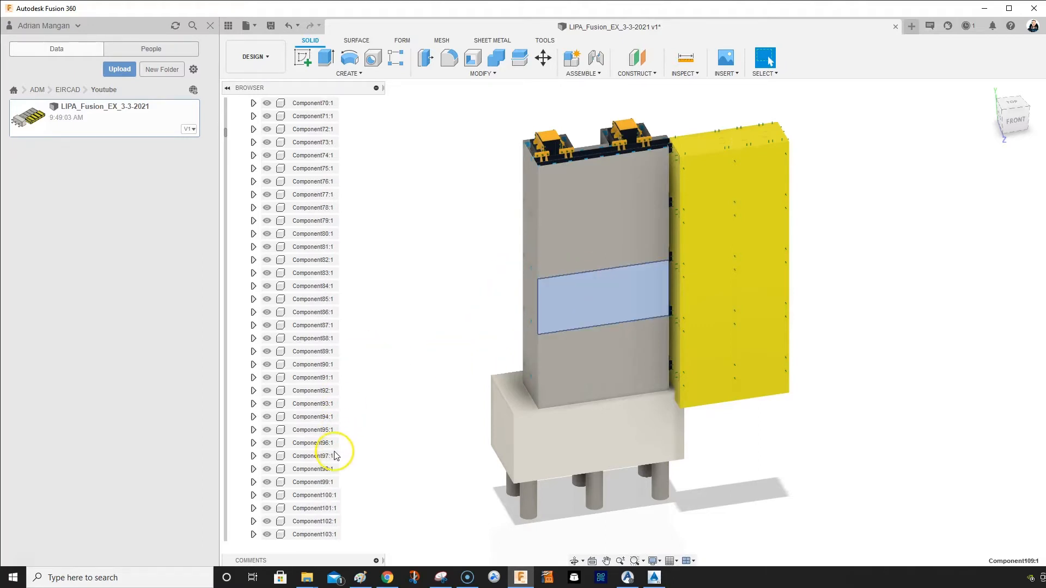
{"action": "scroll", "coordinate": [333, 452], "scroll_direction": "down", "scroll_amount": 8}
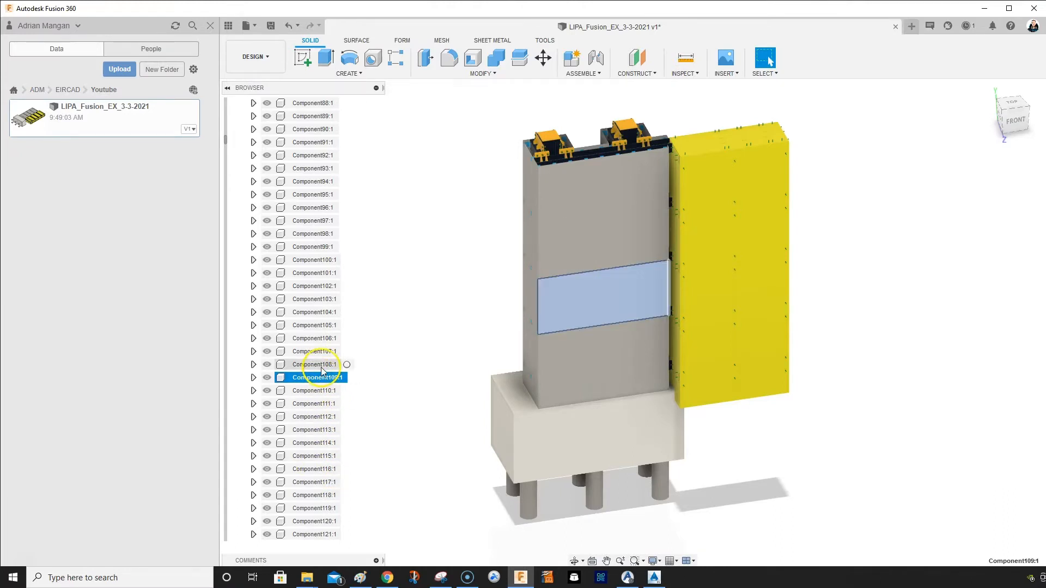
{"action": "left_click", "coordinate": [321, 365]}
{"action": "left_click", "coordinate": [320, 352]}
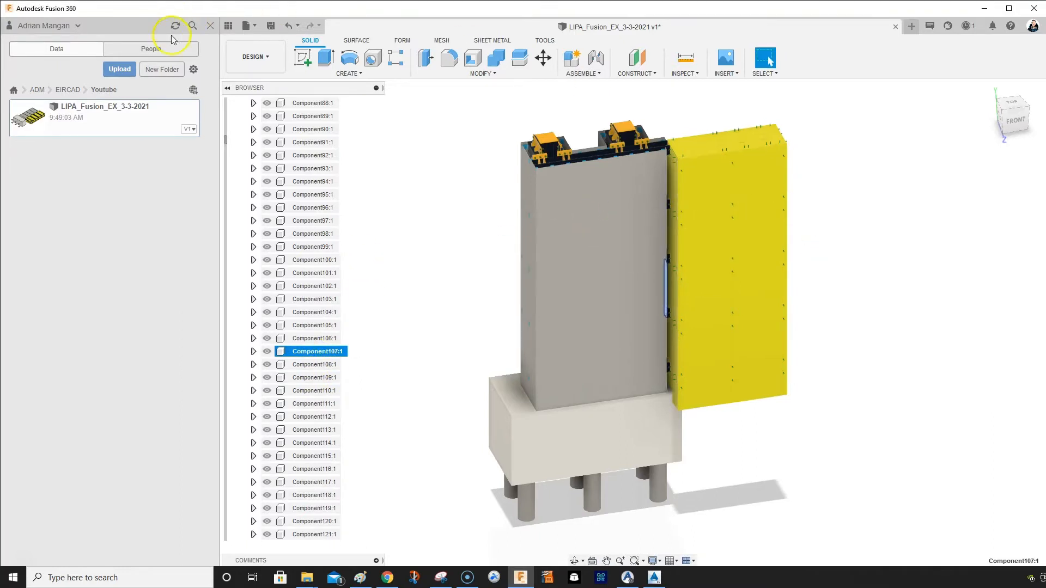
Clear the component selection and collapse the component list under LIPA_Fusion_EX_3-3-2021:1 in the browser
{"action": "scroll", "coordinate": [390, 210], "scroll_direction": "down", "scroll_amount": 5}
{"action": "left_click", "coordinate": [371, 207]}
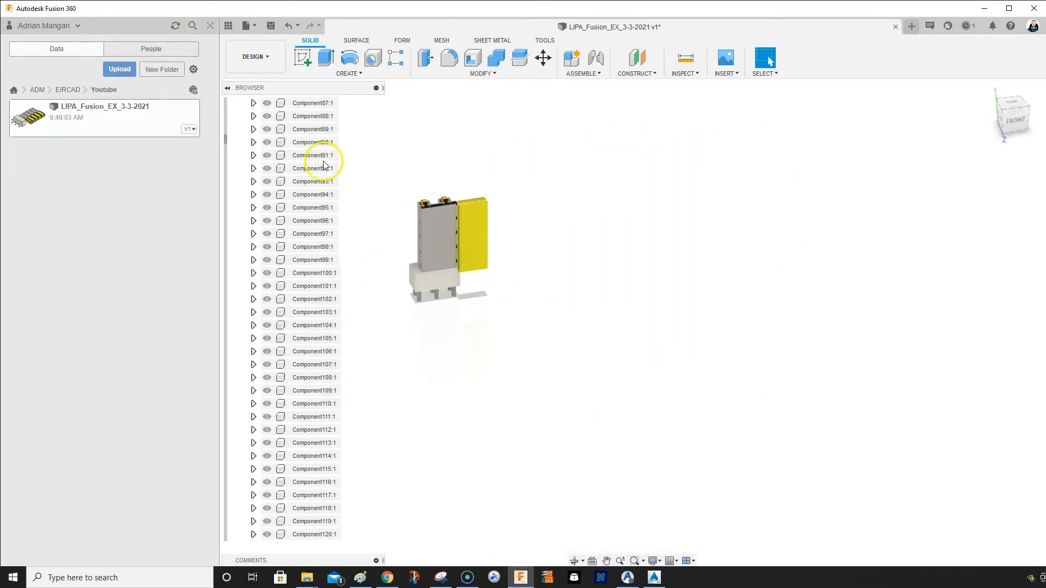
{"action": "scroll", "coordinate": [323, 164], "scroll_direction": "up", "scroll_amount": 6}
{"action": "scroll", "coordinate": [425, 173], "scroll_direction": "down", "scroll_amount": 3}
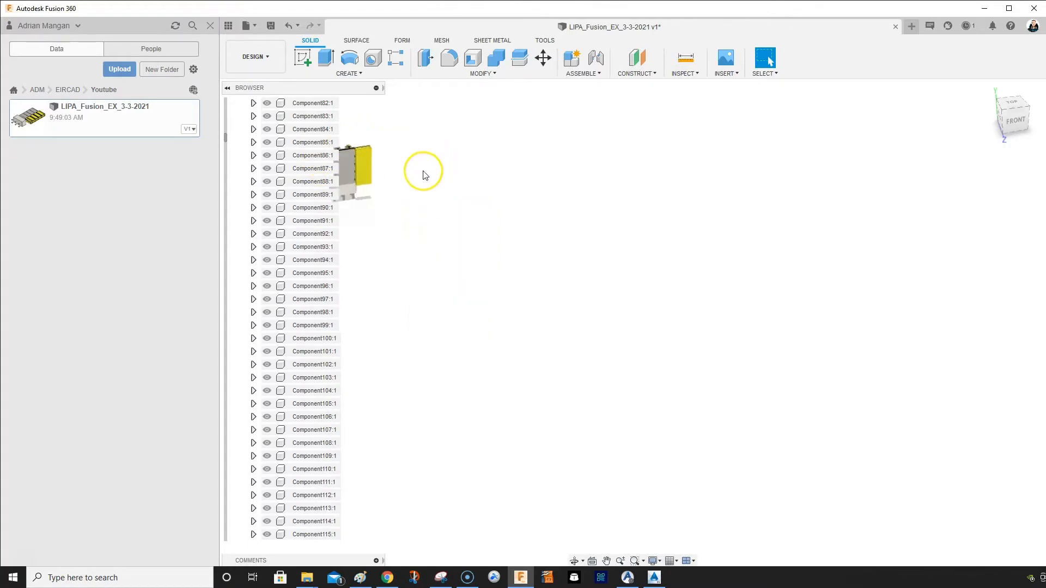
{"action": "middle_click_drag", "start_coordinate": [403, 185], "coordinate": [630, 268]}
{"action": "scroll", "coordinate": [548, 228], "scroll_direction": "down", "scroll_amount": 5}
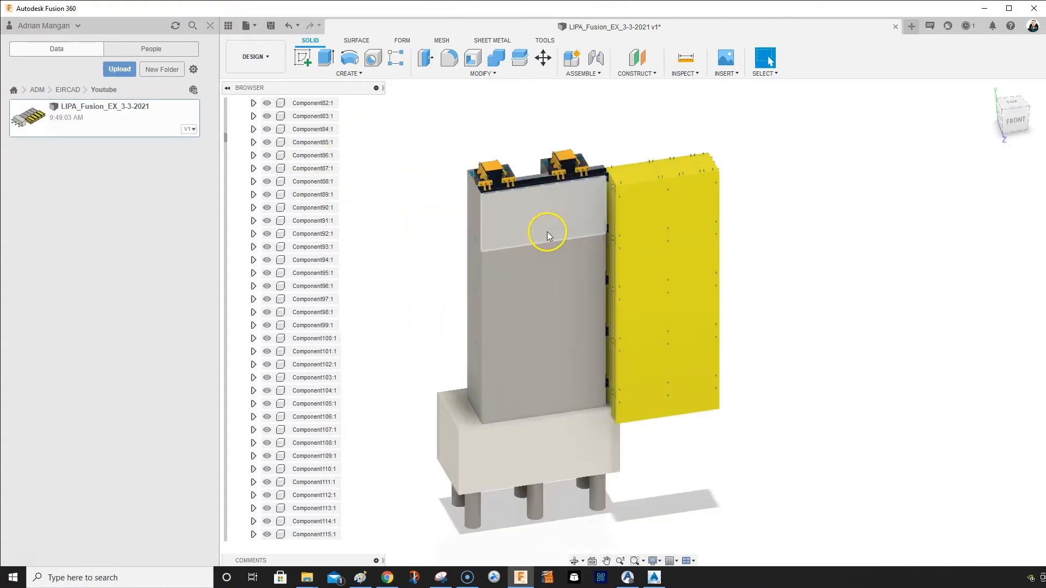
{"action": "middle_click_drag", "start_coordinate": [572, 221], "coordinate": [642, 210]}
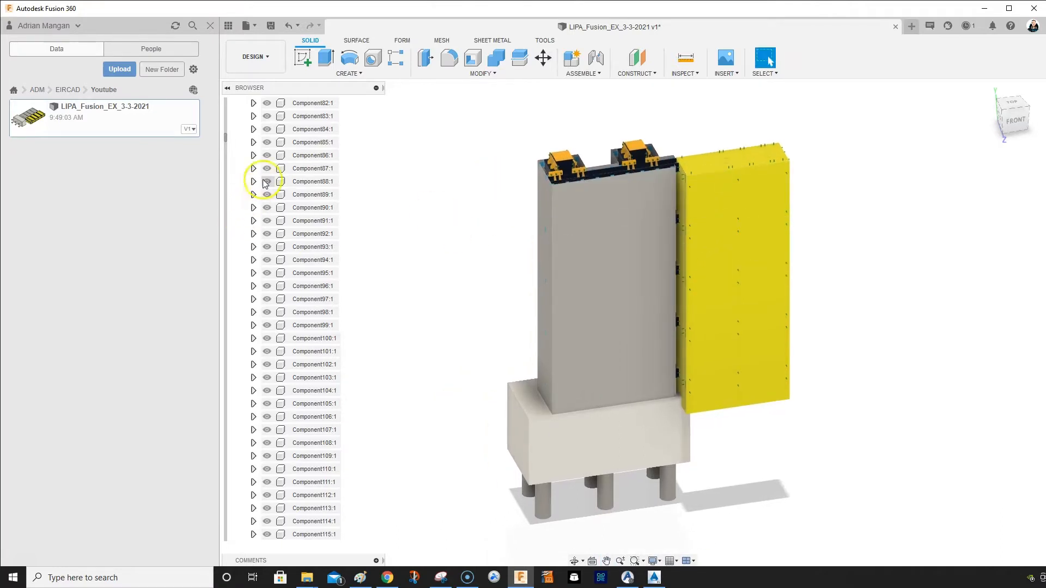
{"action": "scroll", "coordinate": [269, 132], "scroll_direction": "up", "scroll_amount": 3}
{"action": "scroll", "coordinate": [269, 132], "scroll_direction": "up", "scroll_amount": 9}
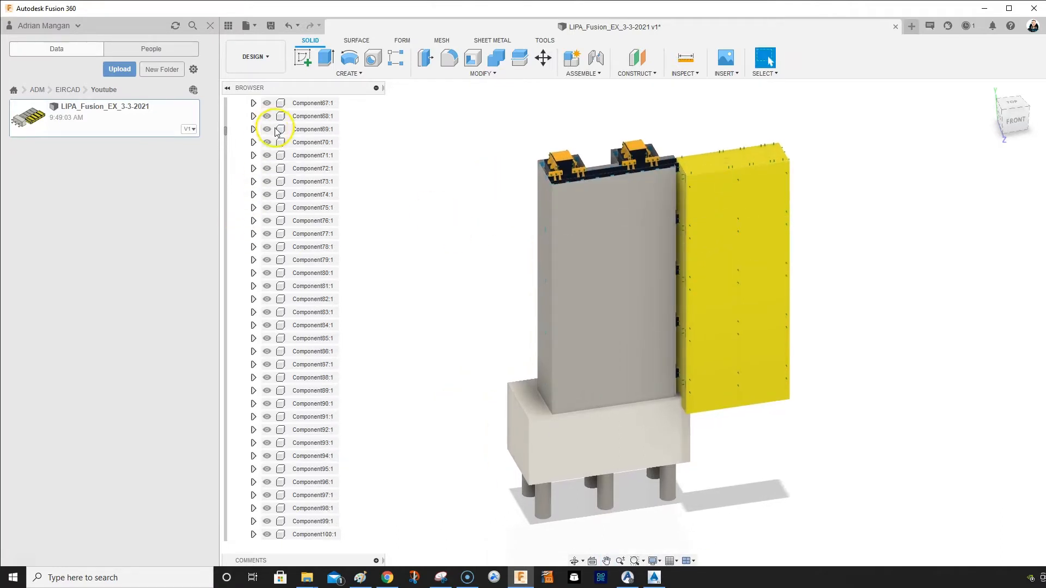
{"action": "scroll", "coordinate": [274, 138], "scroll_direction": "up", "scroll_amount": 1}
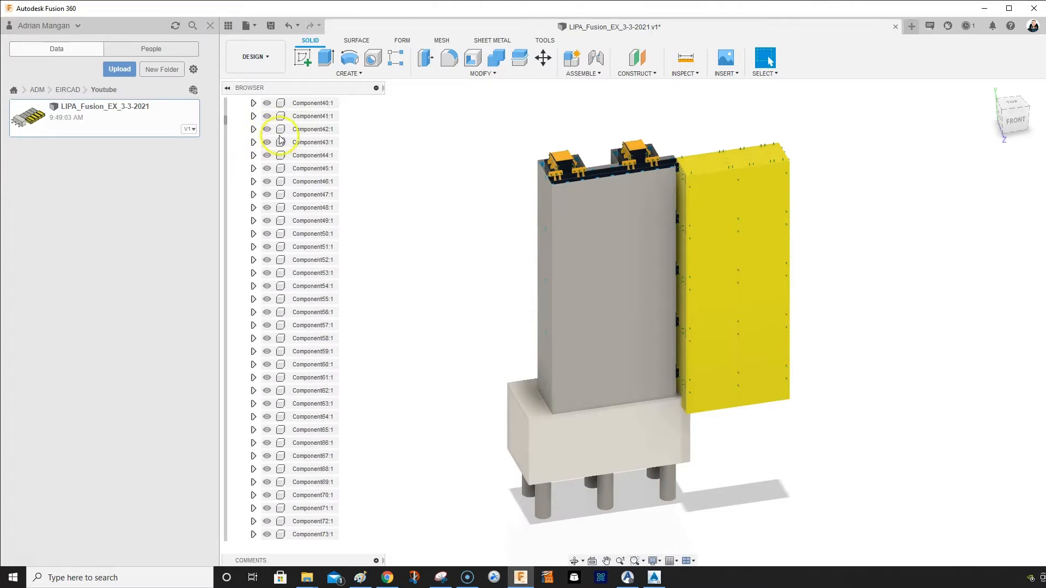
{"action": "scroll", "coordinate": [279, 139], "scroll_direction": "up", "scroll_amount": 2}
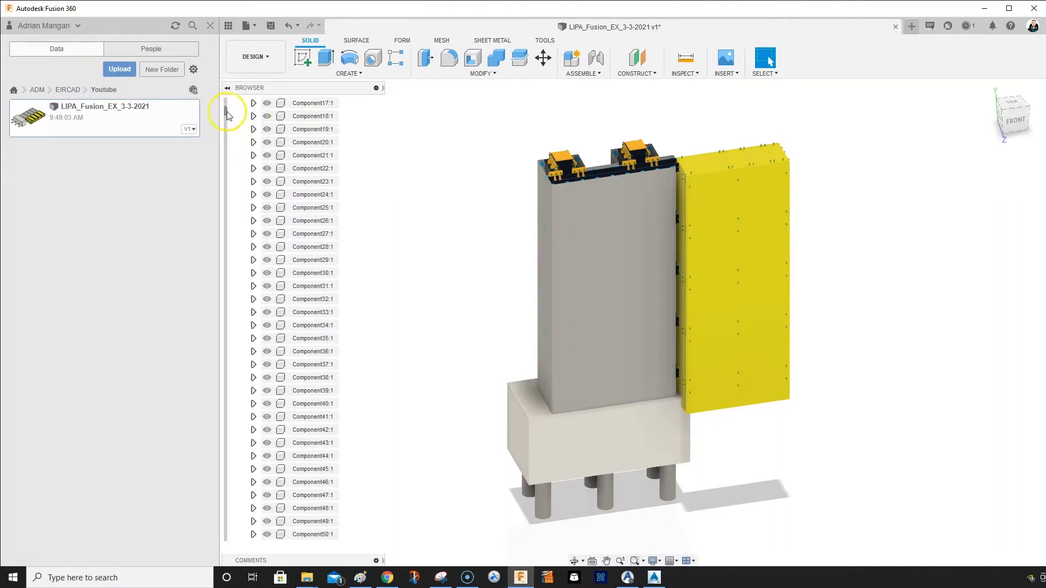
{"action": "left_click_drag", "start_coordinate": [226, 109], "coordinate": [225, 95]}
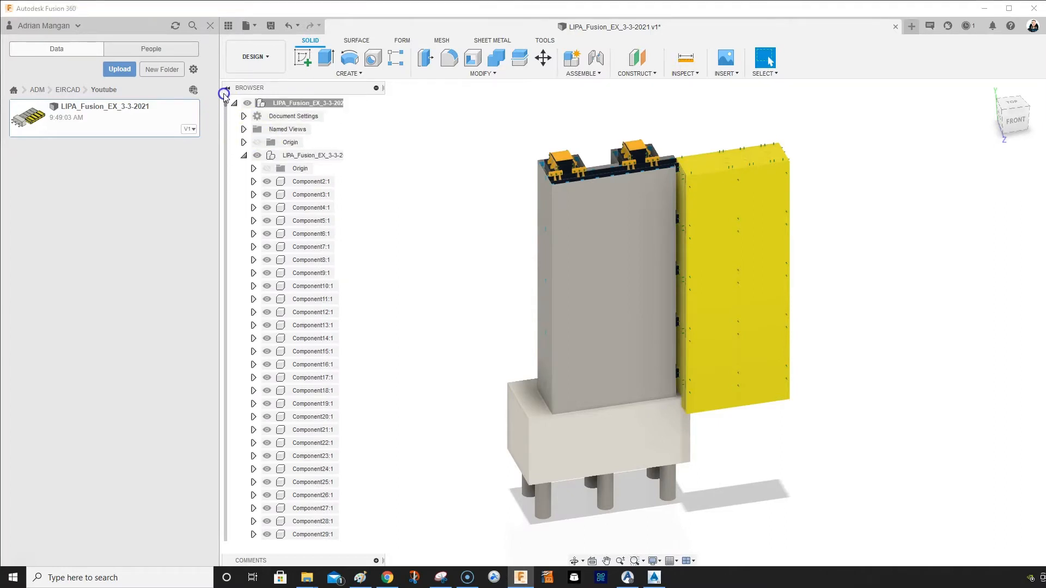
{"action": "left_click", "coordinate": [243, 155]}
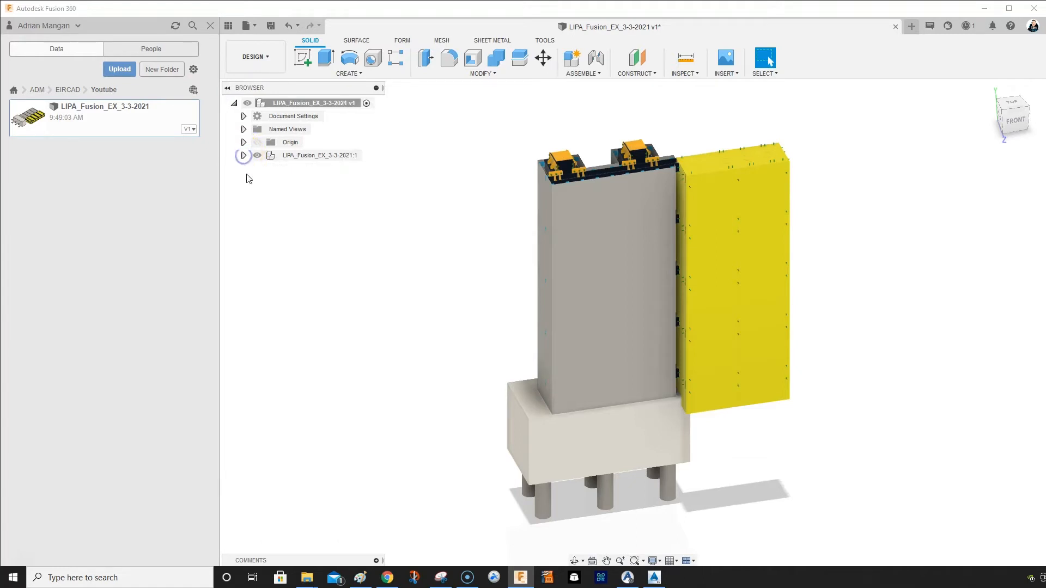
{"action": "middle_click_drag", "start_coordinate": [568, 151], "coordinate": [635, 192]}
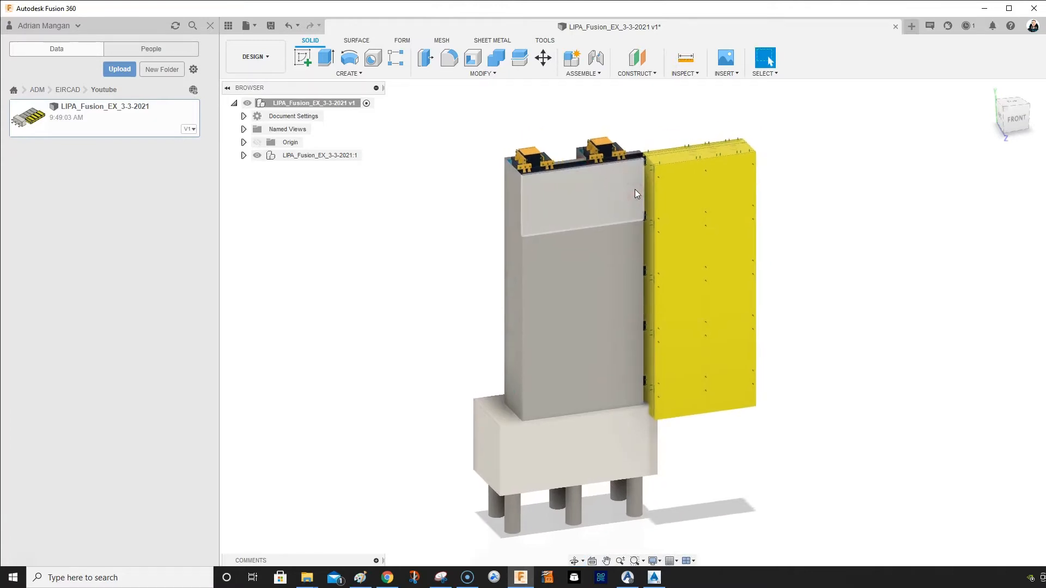
{"action": "left_click", "coordinate": [611, 247]}
{"action": "mouse_move", "coordinate": [612, 248]}
{"action": "left_mouse_down"}
{"action": "mouse_move", "coordinate": [620, 196]}
{"action": "mouse_move", "coordinate": [584, 171]}
{"action": "mouse_move", "coordinate": [589, 305]}
{"action": "left_mouse_up"}
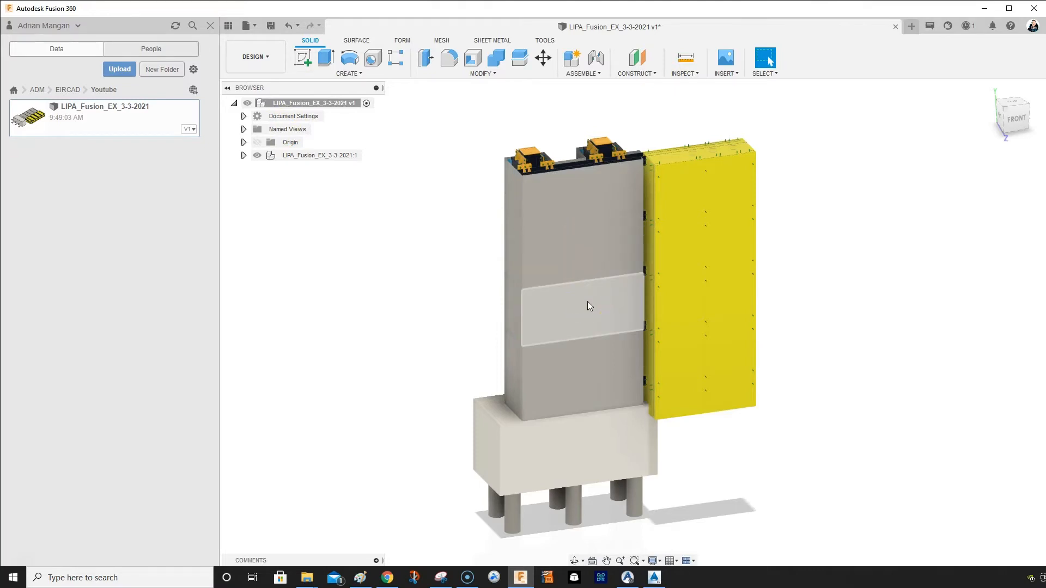
{"action": "mouse_move", "coordinate": [587, 306]}
{"action": "left_mouse_down"}
{"action": "mouse_move", "coordinate": [640, 286]}
{"action": "mouse_move", "coordinate": [696, 237]}
{"action": "mouse_move", "coordinate": [665, 164]}
{"action": "mouse_move", "coordinate": [619, 170]}
{"action": "left_mouse_up"}
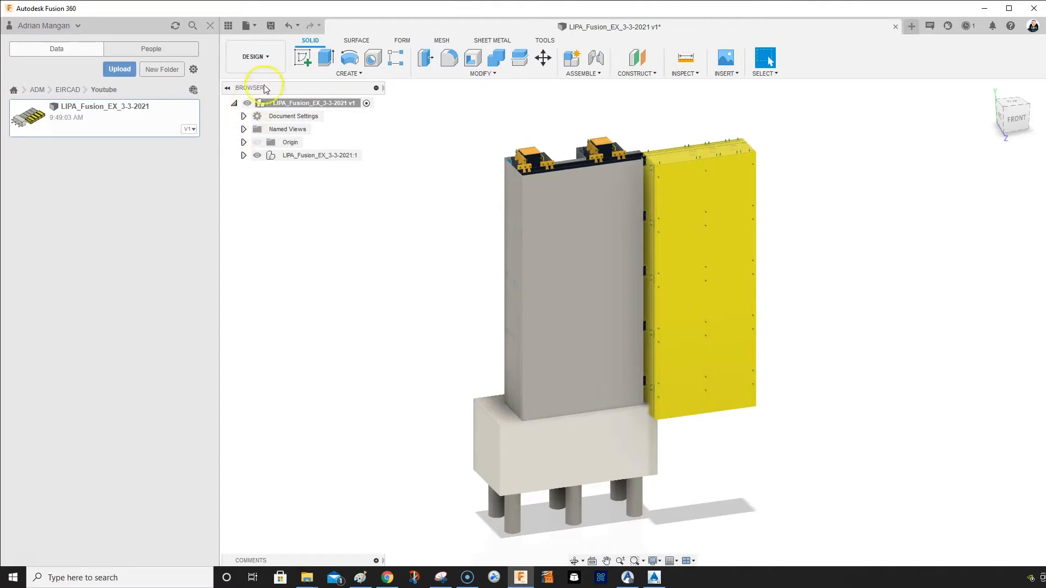
Switch to the Render workspace, collapse the rendering gallery and hide the data panel to enlarge the canvas
{"action": "left_click", "coordinate": [254, 57]}
{"action": "left_click", "coordinate": [252, 121]}
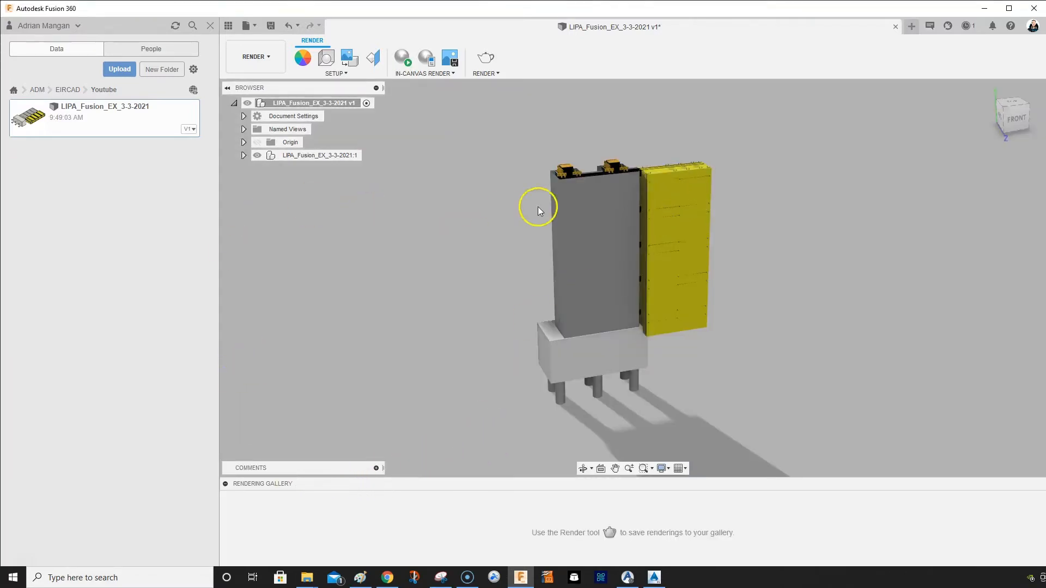
{"action": "scroll", "coordinate": [568, 191], "scroll_direction": "up", "scroll_amount": 3}
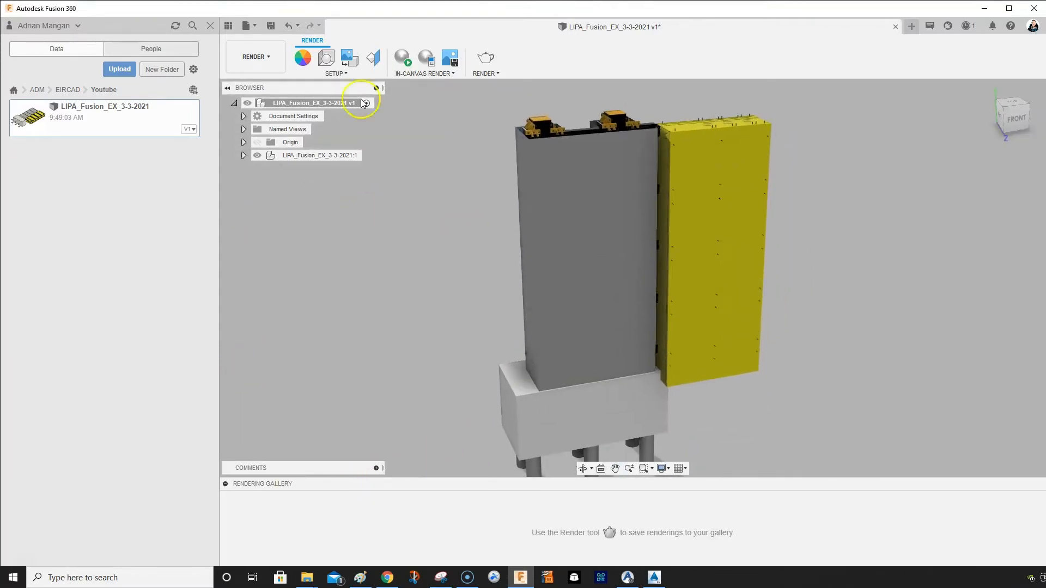
{"action": "left_click", "coordinate": [226, 484]}
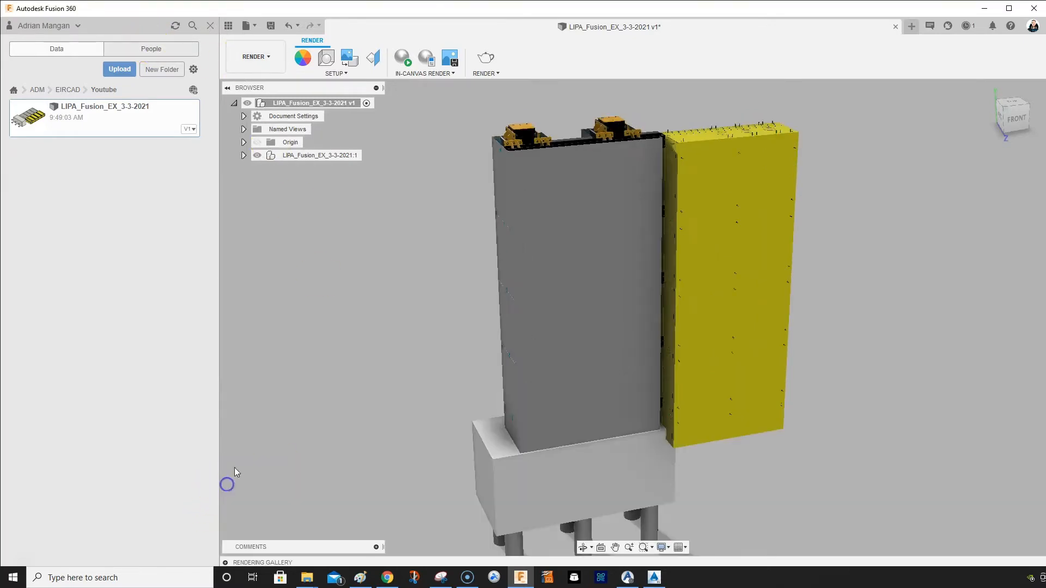
{"action": "left_click", "coordinate": [212, 25]}
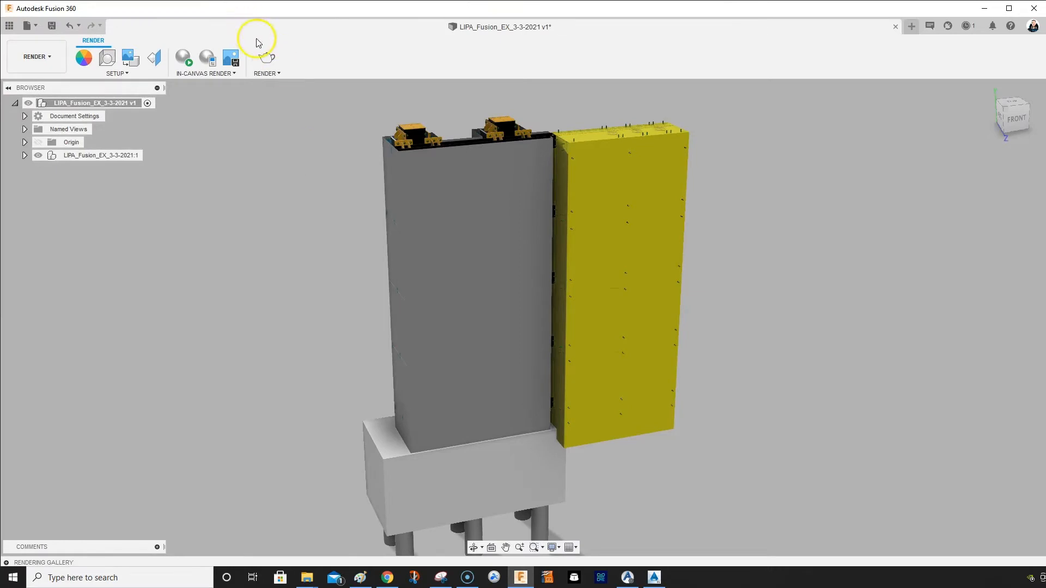
Add the Steel - Galvanized (Small) appearance from the library's Metal > Steel folder to the appearances in this design
{"action": "left_click", "coordinate": [84, 57]}
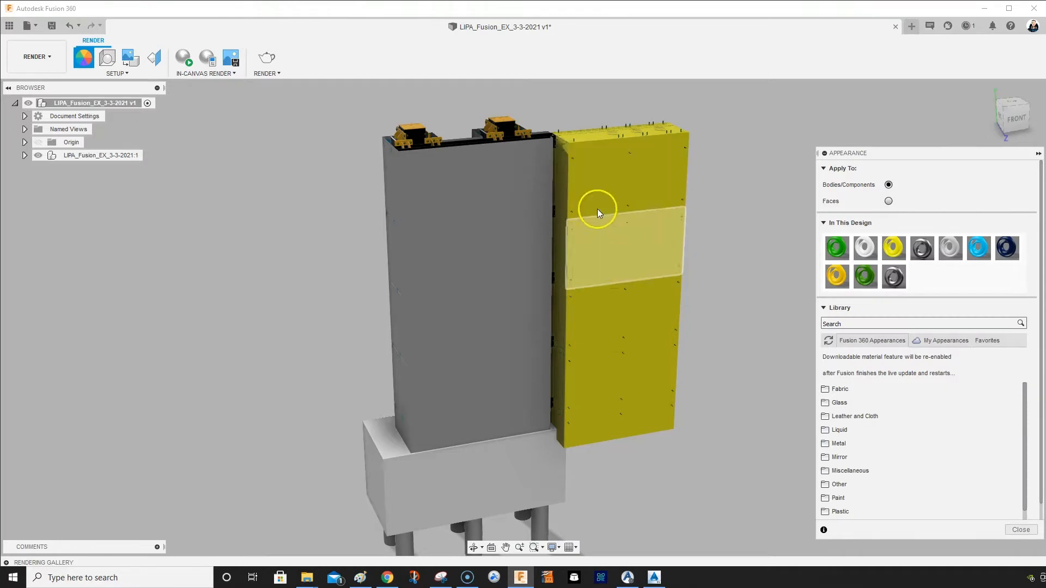
{"action": "middle_click_drag", "start_coordinate": [624, 242], "coordinate": [627, 229]}
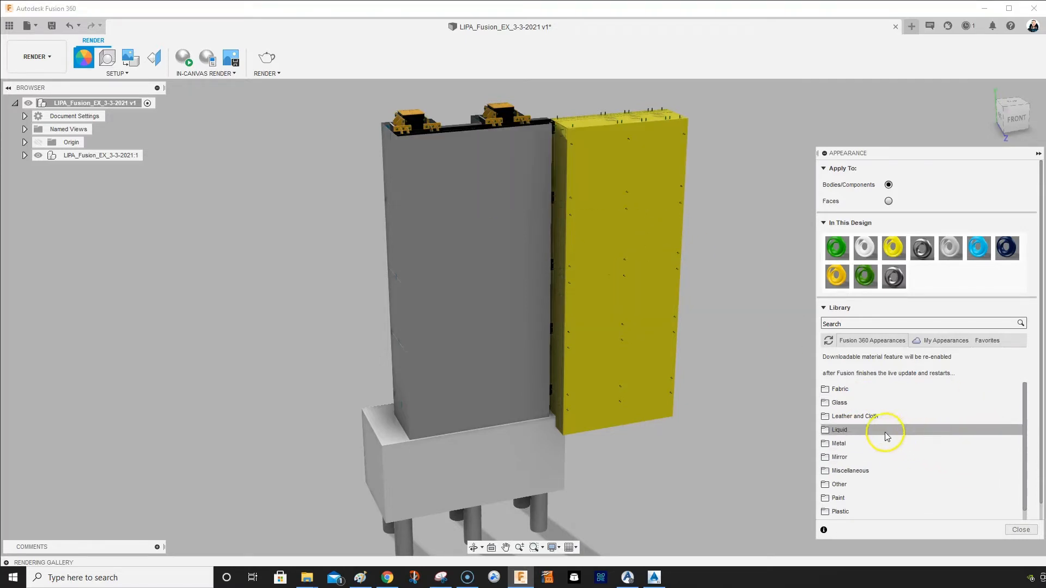
{"action": "left_click", "coordinate": [839, 443]}
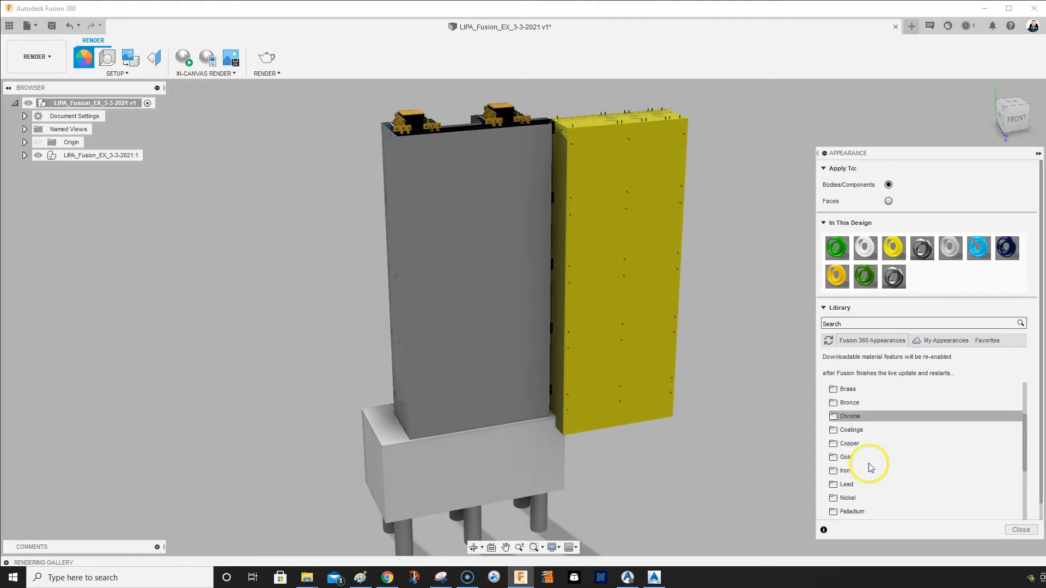
{"action": "scroll", "coordinate": [868, 434], "scroll_direction": "down", "scroll_amount": 1}
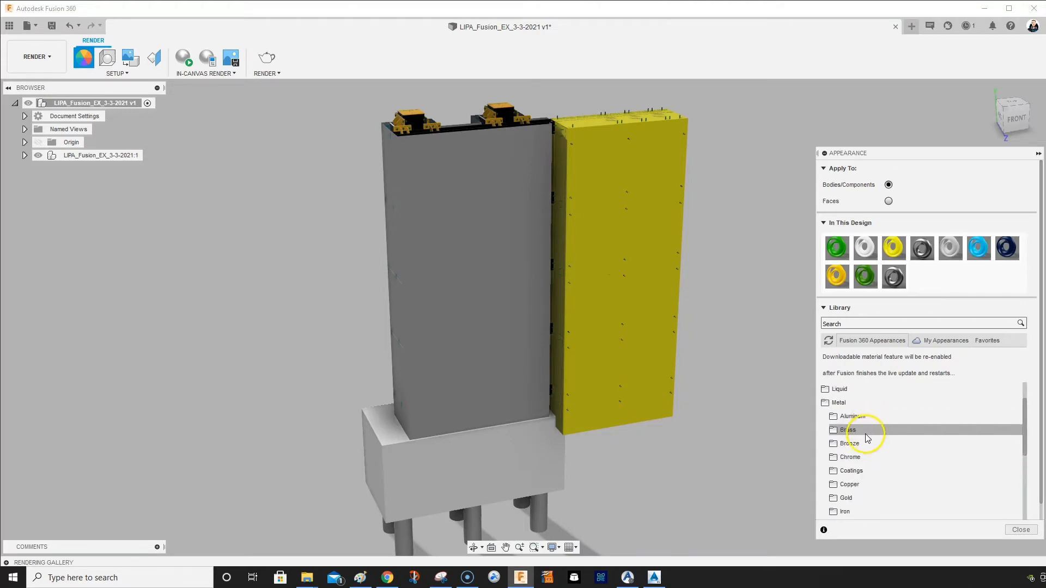
{"action": "scroll", "coordinate": [868, 452], "scroll_direction": "down", "scroll_amount": 3}
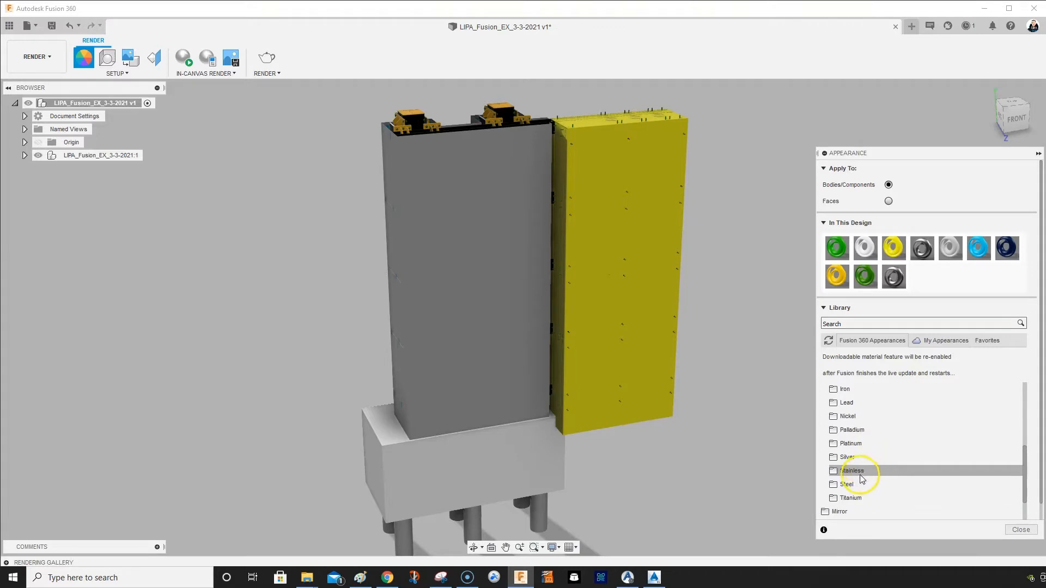
{"action": "left_click", "coordinate": [858, 484]}
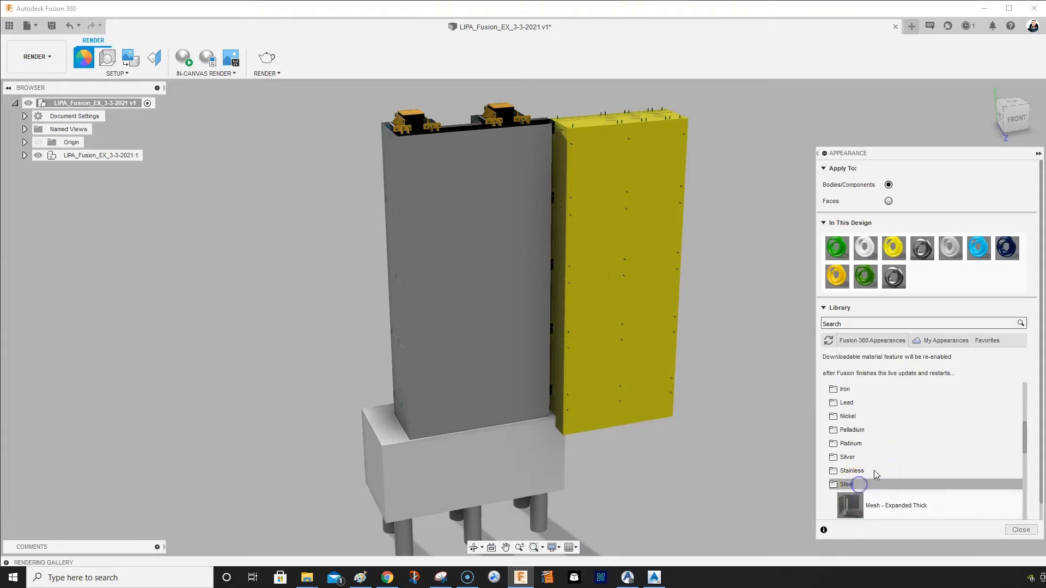
{"action": "scroll", "coordinate": [877, 471], "scroll_direction": "down", "scroll_amount": 5}
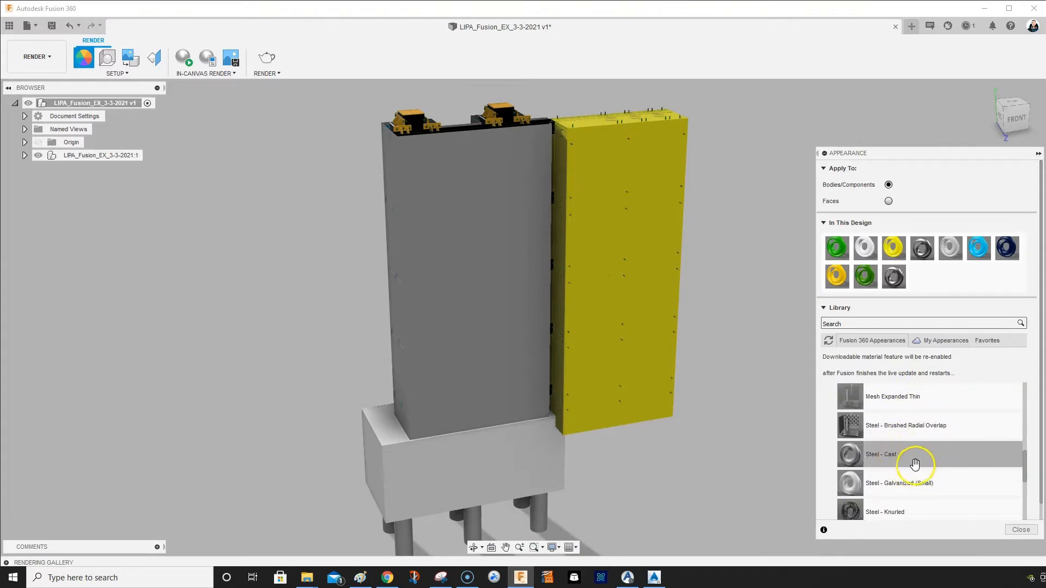
{"action": "scroll", "coordinate": [914, 463], "scroll_direction": "down", "scroll_amount": 1}
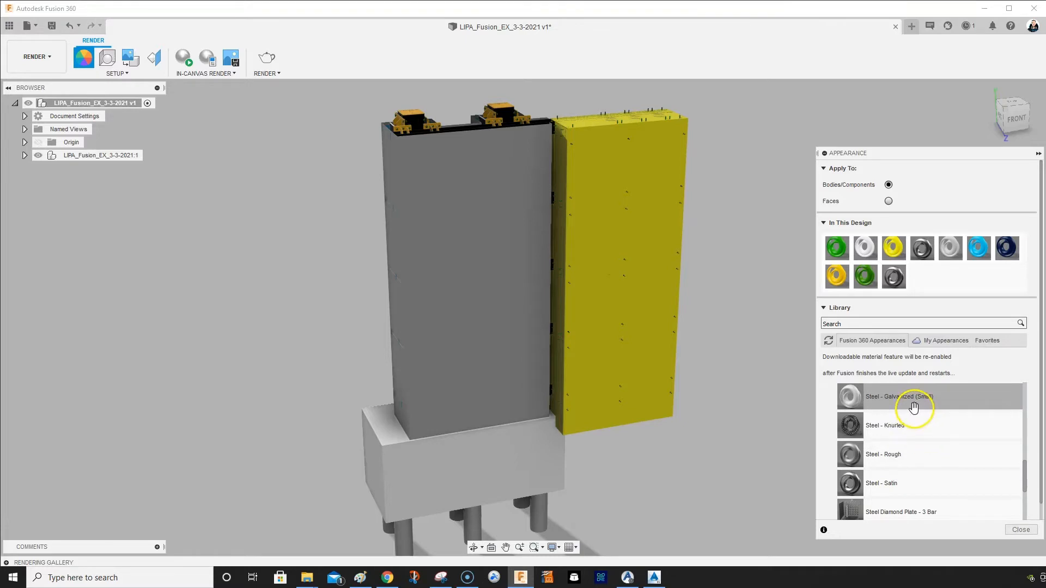
{"action": "mouse_move", "coordinate": [914, 407]}
{"action": "left_mouse_down"}
{"action": "mouse_move", "coordinate": [925, 275]}
{"action": "mouse_move", "coordinate": [916, 430]}
{"action": "mouse_move", "coordinate": [922, 396]}
{"action": "left_mouse_up"}
{"action": "left_click_drag", "start_coordinate": [887, 403], "coordinate": [922, 279]}
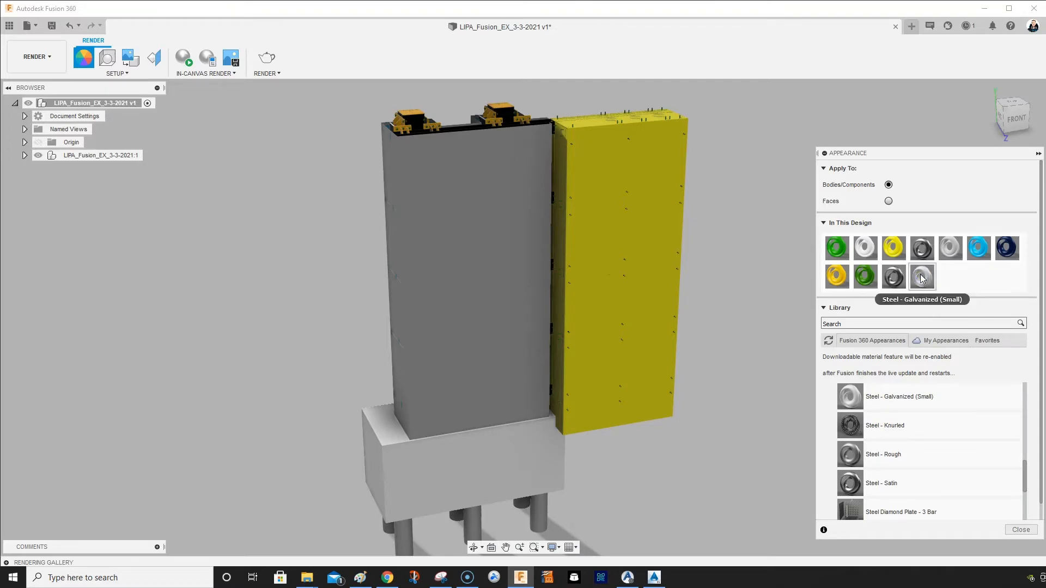
Select all objects using the yellow Opaque(255,255,0) appearance and apply Steel - Galvanized (Small) to them
{"action": "left_click", "coordinate": [883, 246]}
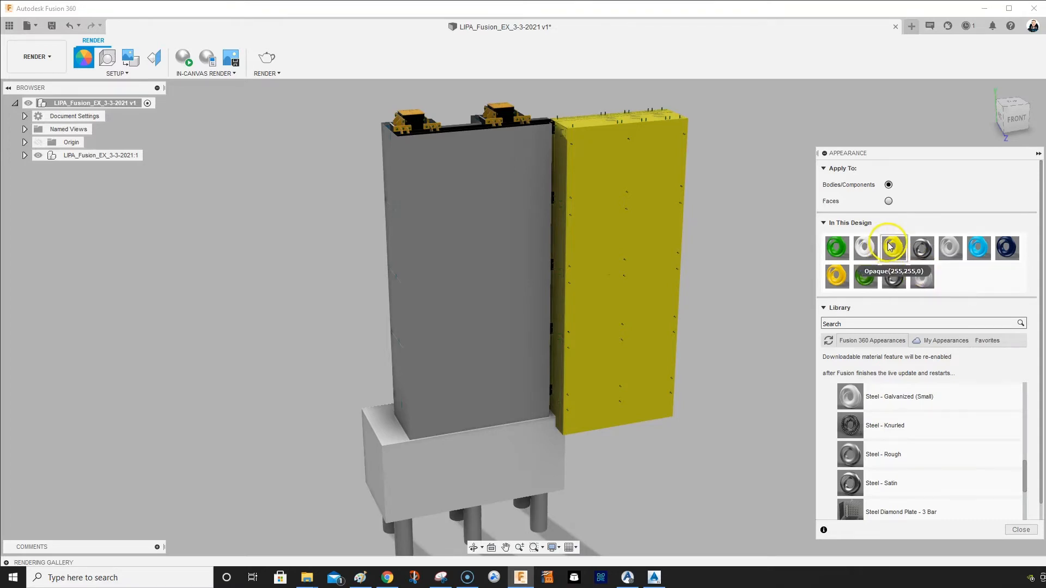
{"action": "right_click", "coordinate": [892, 248]}
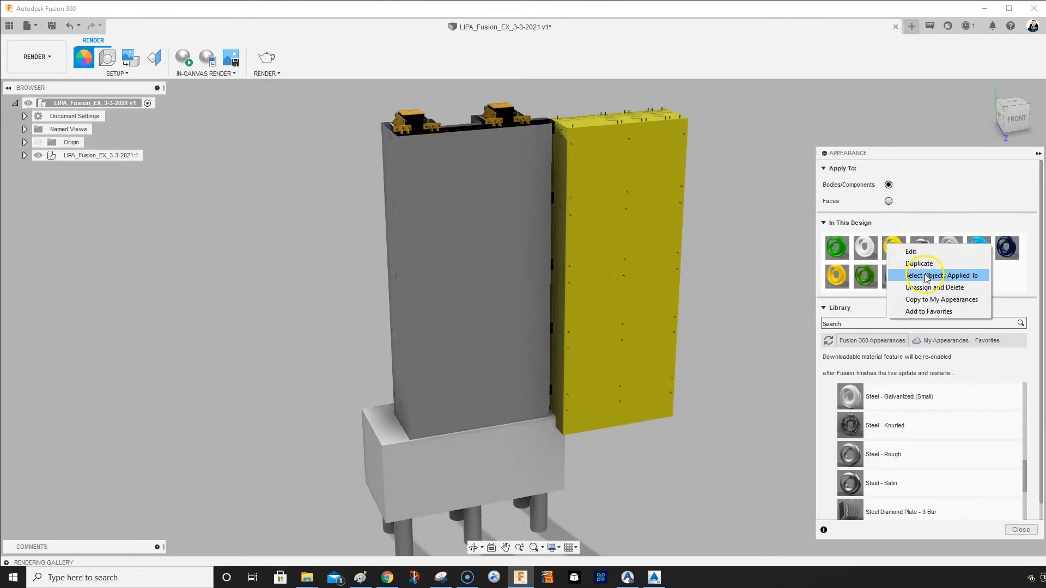
{"action": "left_click", "coordinate": [926, 279]}
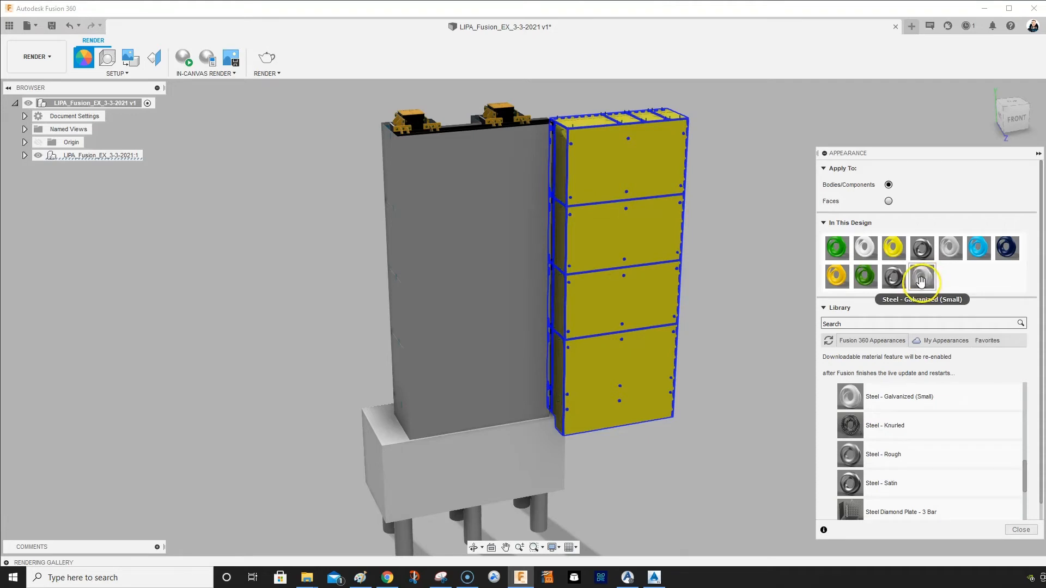
{"action": "left_click_drag", "start_coordinate": [922, 281], "coordinate": [658, 157]}
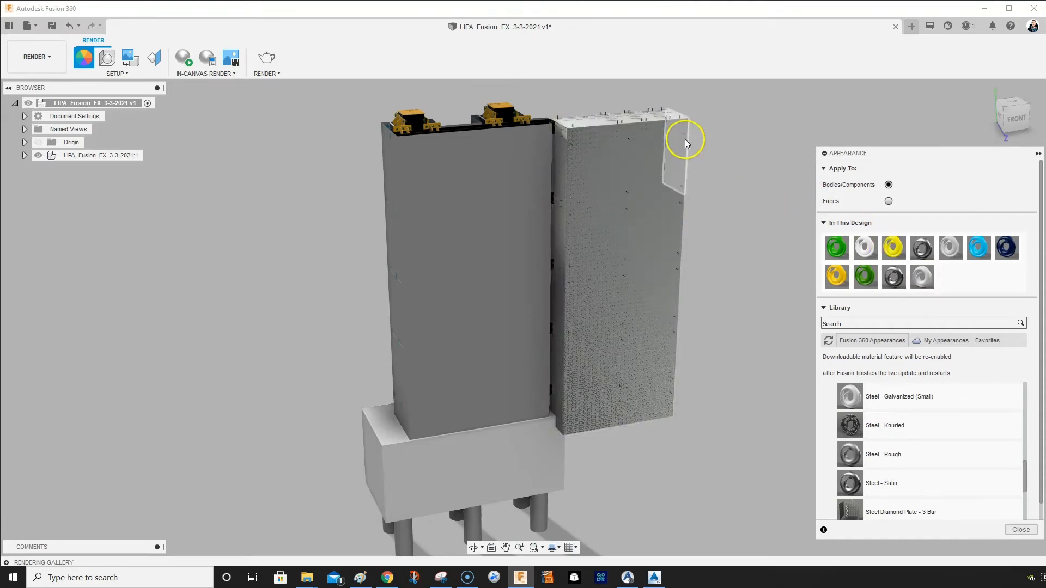
Inspect the galvanized texture on the cover panels up close and delete the yellow Opaque(255,255,0) appearance from the design
{"action": "scroll", "coordinate": [642, 147], "scroll_direction": "up", "scroll_amount": 5}
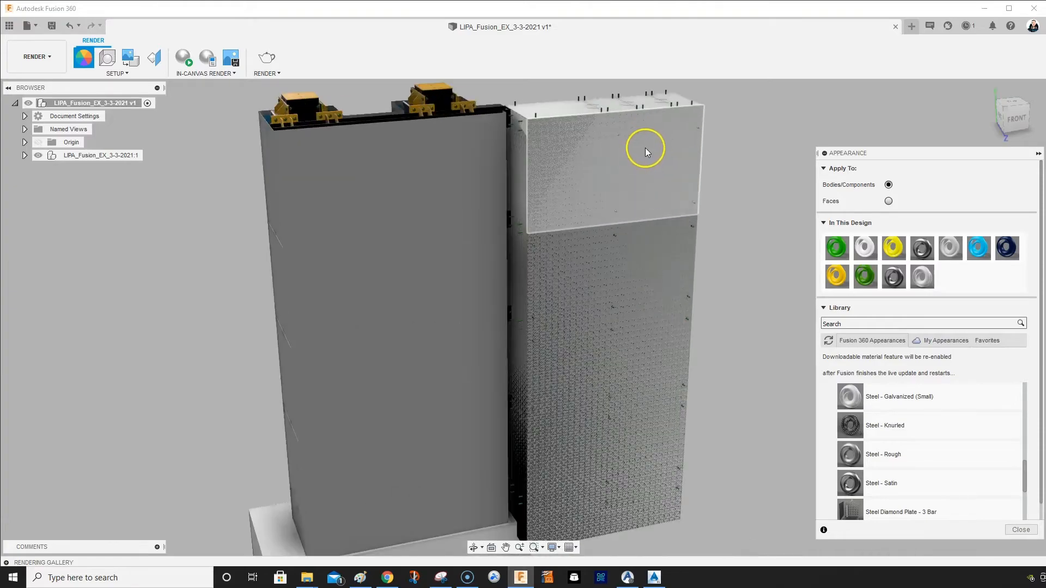
{"action": "scroll", "coordinate": [644, 143], "scroll_direction": "up", "scroll_amount": 5}
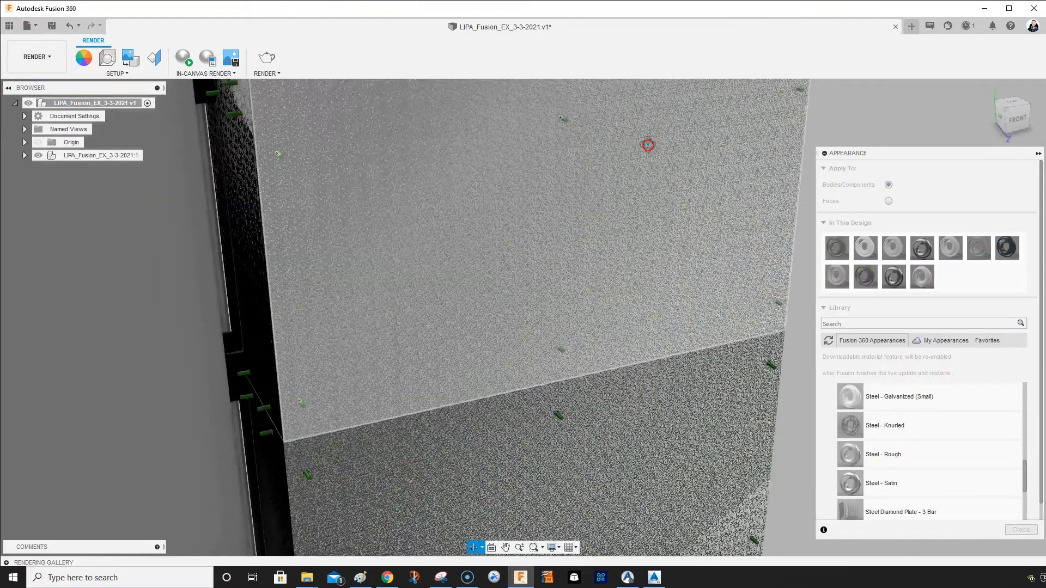
{"action": "scroll", "coordinate": [642, 179], "scroll_direction": "down", "scroll_amount": 3}
{"action": "scroll", "coordinate": [642, 179], "scroll_direction": "up", "scroll_amount": 3}
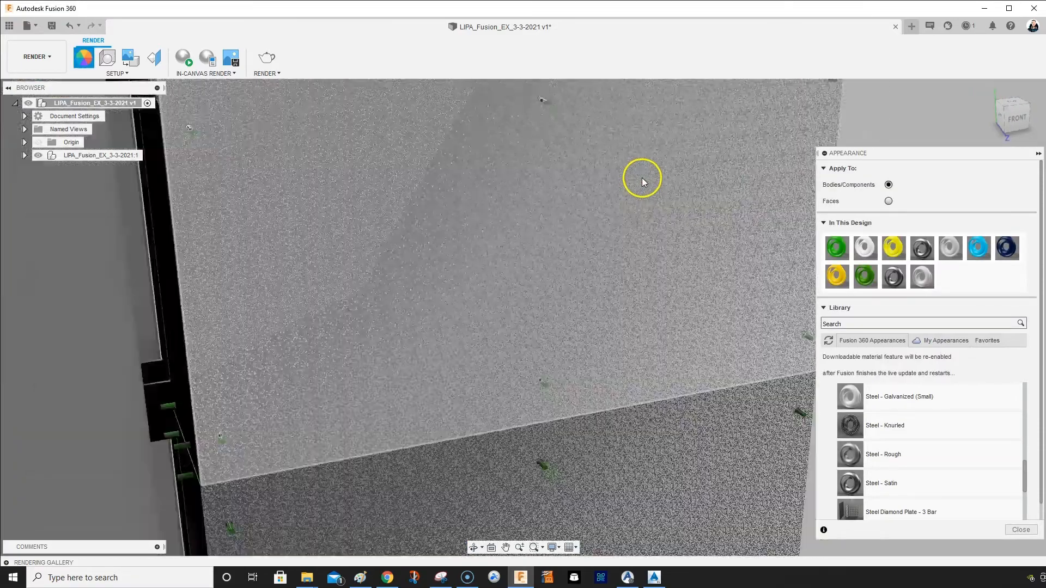
{"action": "scroll", "coordinate": [641, 181], "scroll_direction": "down", "scroll_amount": 2}
{"action": "scroll", "coordinate": [642, 181], "scroll_direction": "down", "scroll_amount": 4}
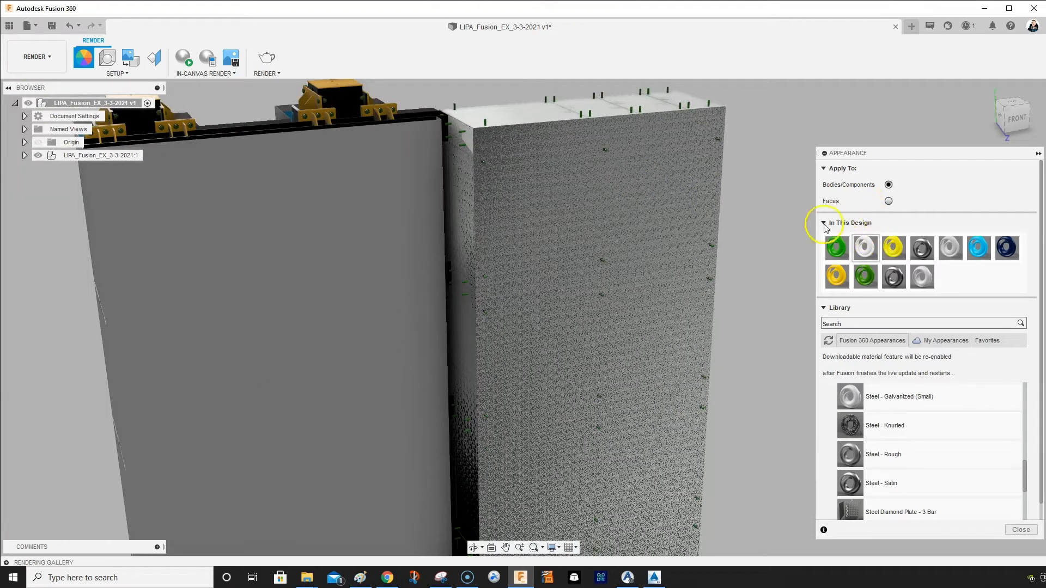
{"action": "right_click", "coordinate": [895, 247]}
{"action": "left_click", "coordinate": [915, 278]}
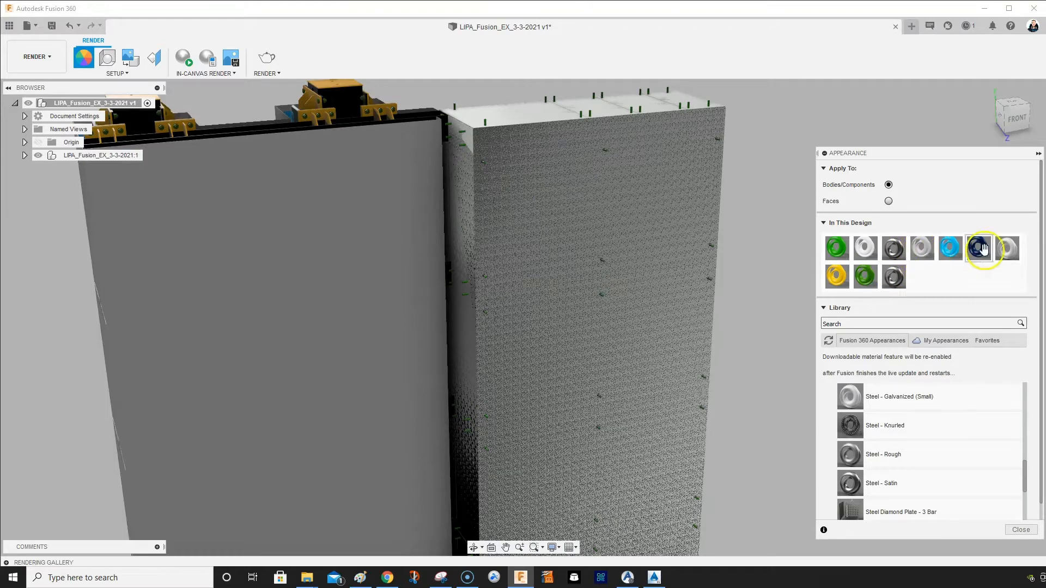
Rename the design's Steel - Galvanized (Small) appearance to Cover Plates
{"action": "right_click", "coordinate": [1010, 248]}
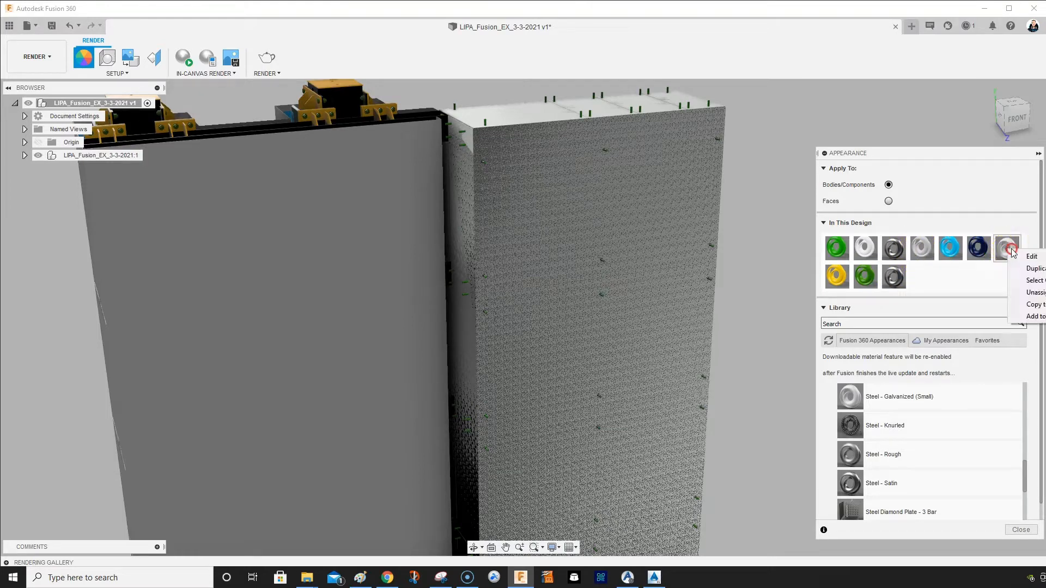
{"action": "left_click", "coordinate": [1033, 257]}
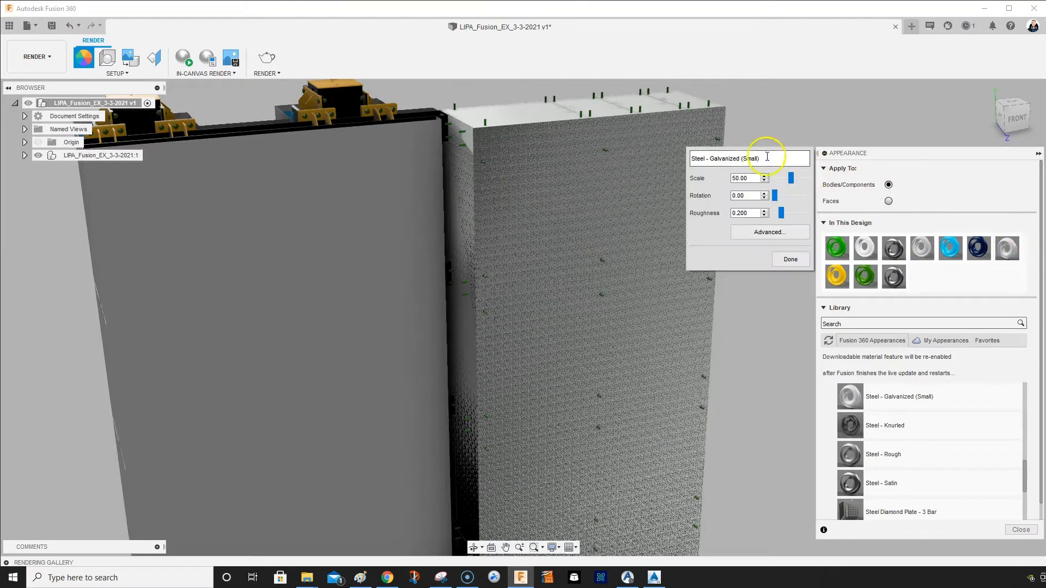
{"action": "left_click_drag", "start_coordinate": [764, 158], "coordinate": [642, 149]}
{"action": "type", "text": "Cover Plates"}
{"action": "left_click", "coordinate": [787, 261]}
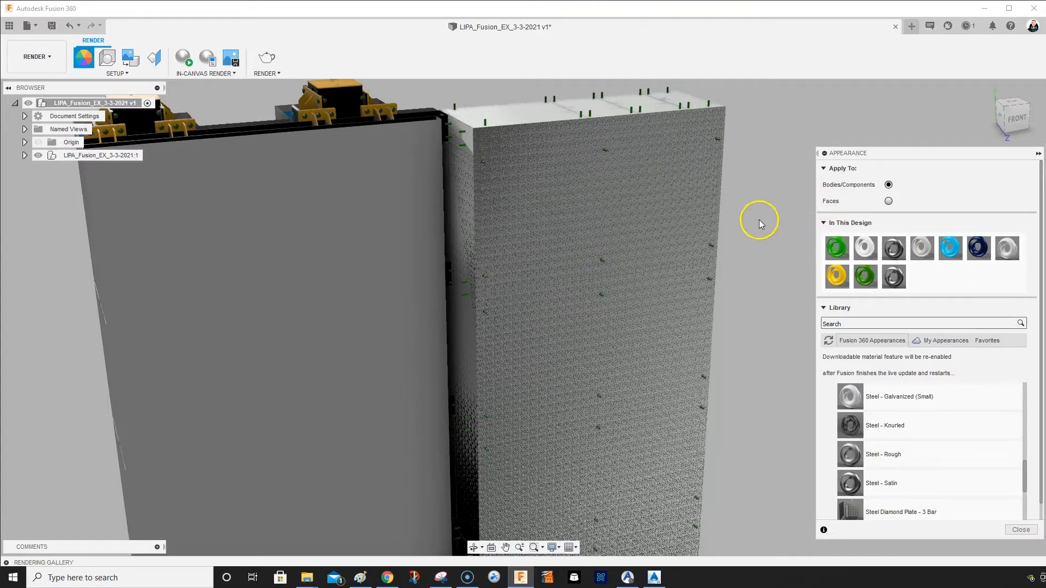
Examine the galvanized cover plates, the yellow brackets on top, the grey wall panels and the base block from several angles
{"action": "scroll", "coordinate": [760, 221], "scroll_direction": "up", "scroll_amount": 3}
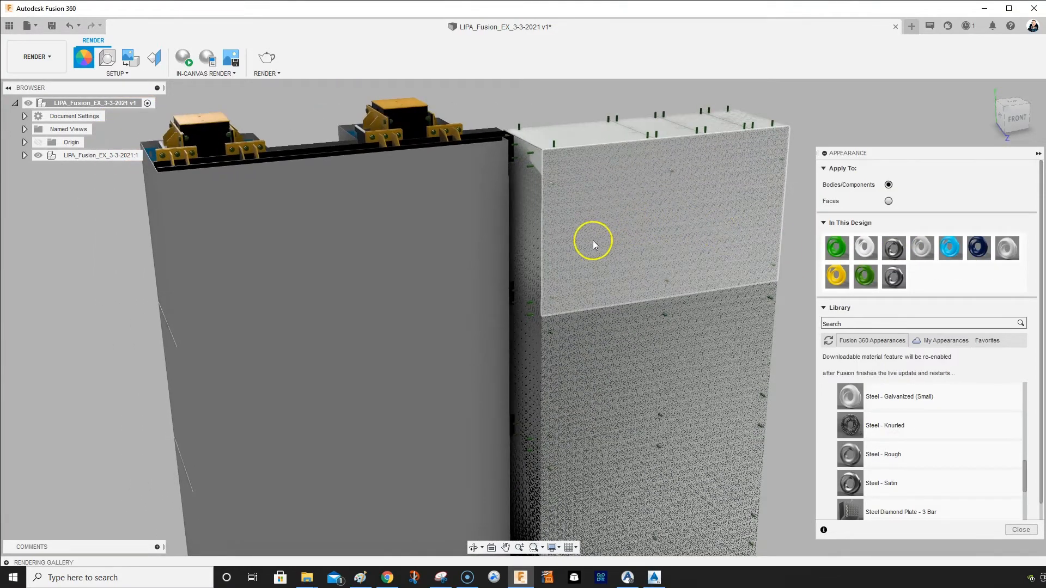
{"action": "middle_click_drag", "start_coordinate": [592, 241], "coordinate": [620, 253], "text": "shift"}
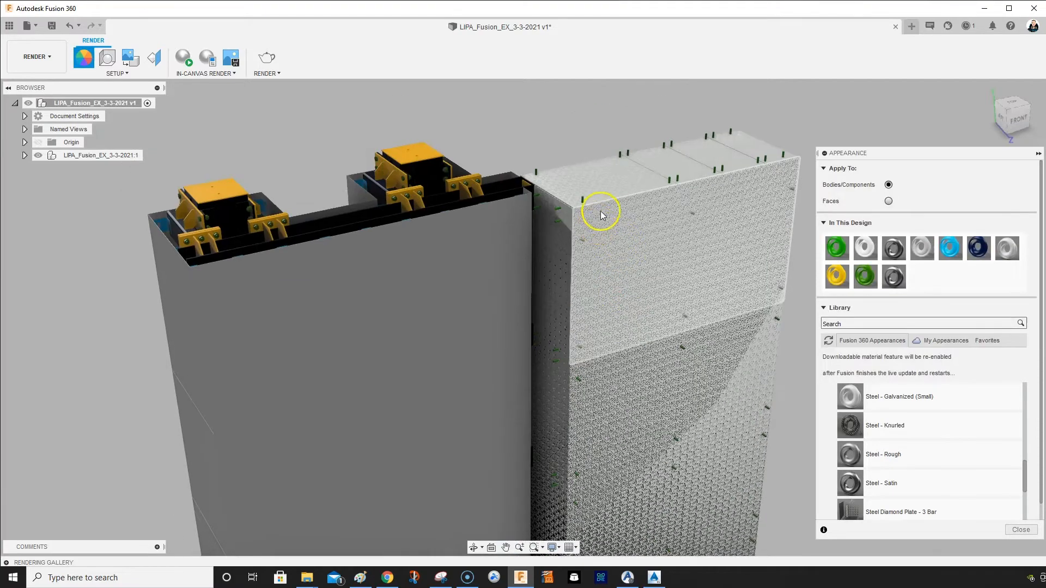
{"action": "middle_click_drag", "start_coordinate": [495, 175], "coordinate": [560, 203]}
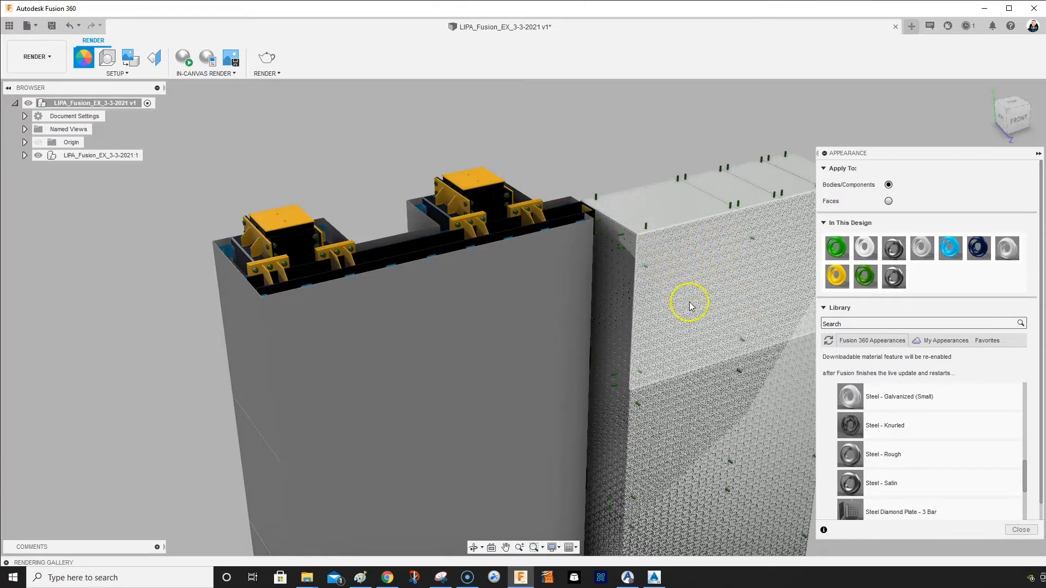
{"action": "middle_click_drag", "start_coordinate": [749, 312], "coordinate": [697, 221]}
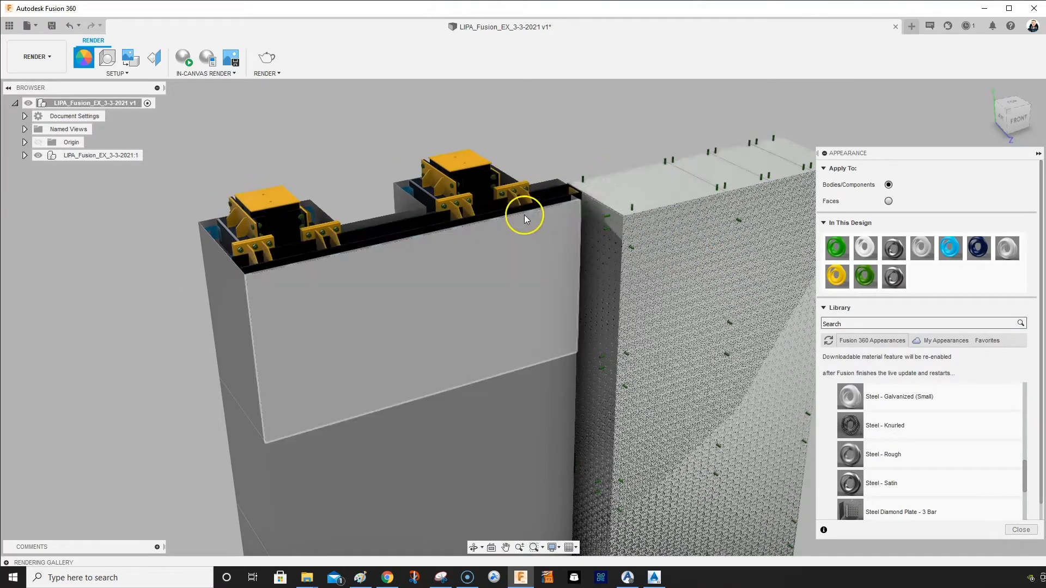
{"action": "middle_click_drag", "start_coordinate": [596, 220], "coordinate": [743, 221], "text": "shift"}
{"action": "scroll", "coordinate": [441, 186], "scroll_direction": "down", "scroll_amount": 5}
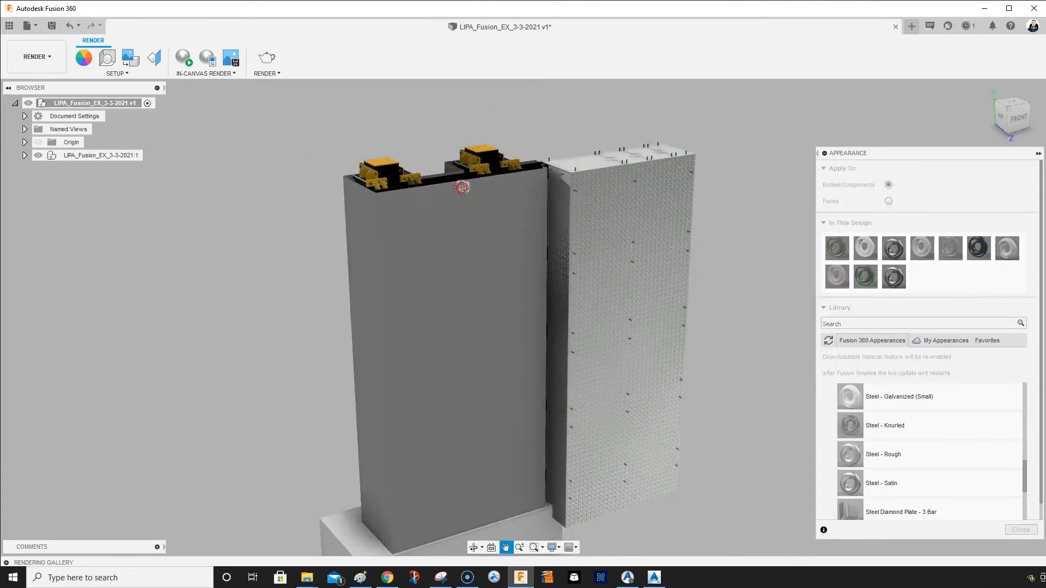
{"action": "scroll", "coordinate": [469, 185], "scroll_direction": "up", "scroll_amount": 3}
{"action": "middle_click_drag", "start_coordinate": [539, 176], "coordinate": [591, 210]}
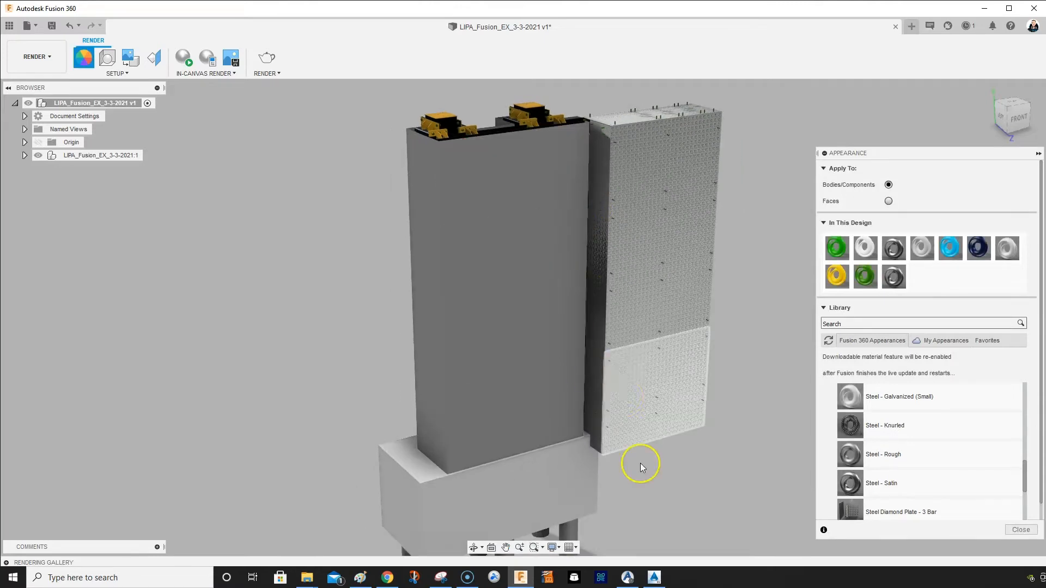
{"action": "middle_click_drag", "start_coordinate": [643, 410], "coordinate": [656, 366]}
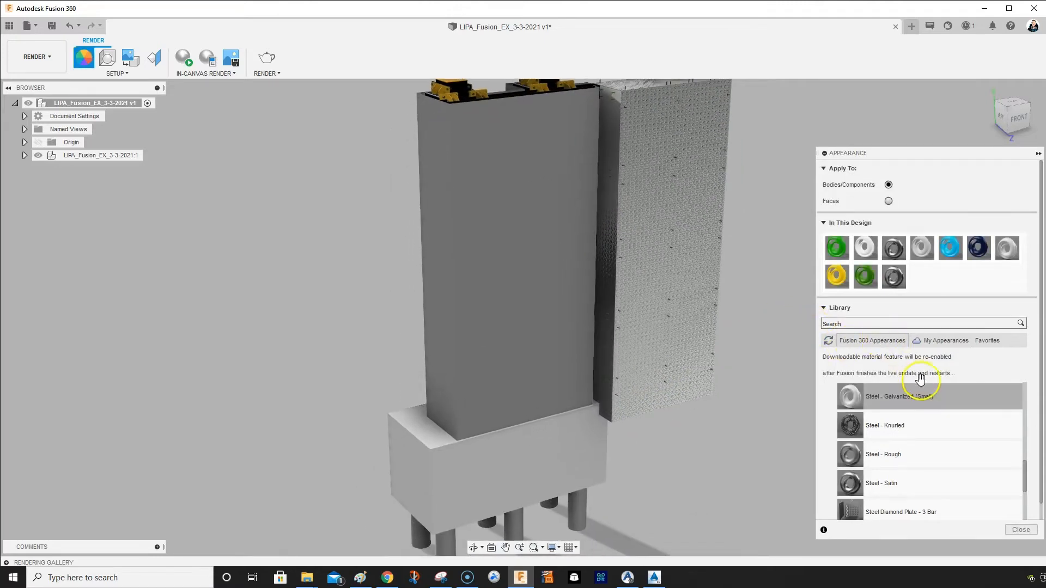
Find Concrete among the favorite appearances and apply it to the base block under the wall
{"action": "left_click", "coordinate": [997, 340]}
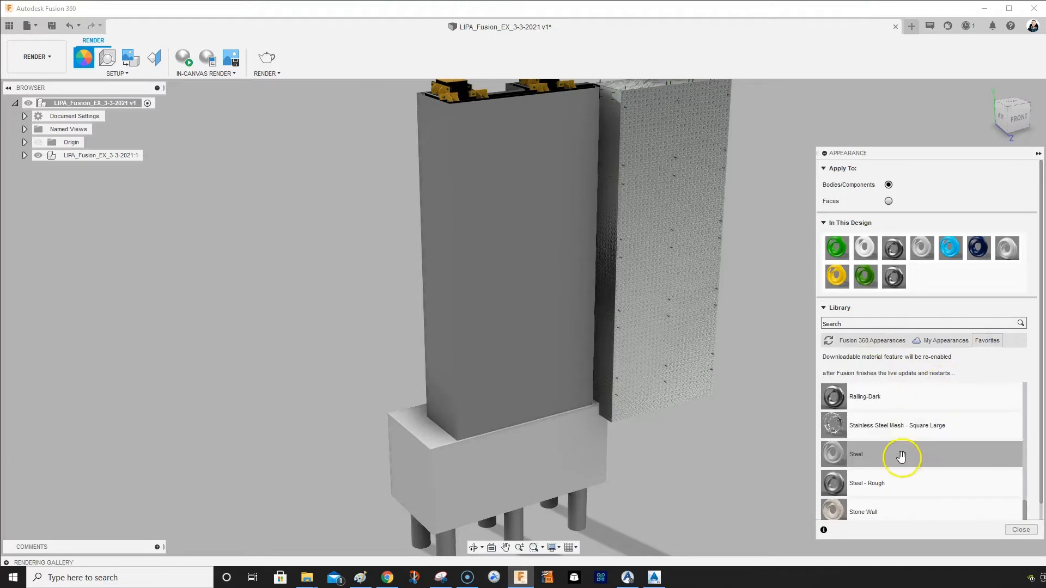
{"action": "scroll", "coordinate": [899, 457], "scroll_direction": "down", "scroll_amount": 3}
{"action": "scroll", "coordinate": [952, 480], "scroll_direction": "up", "scroll_amount": 10}
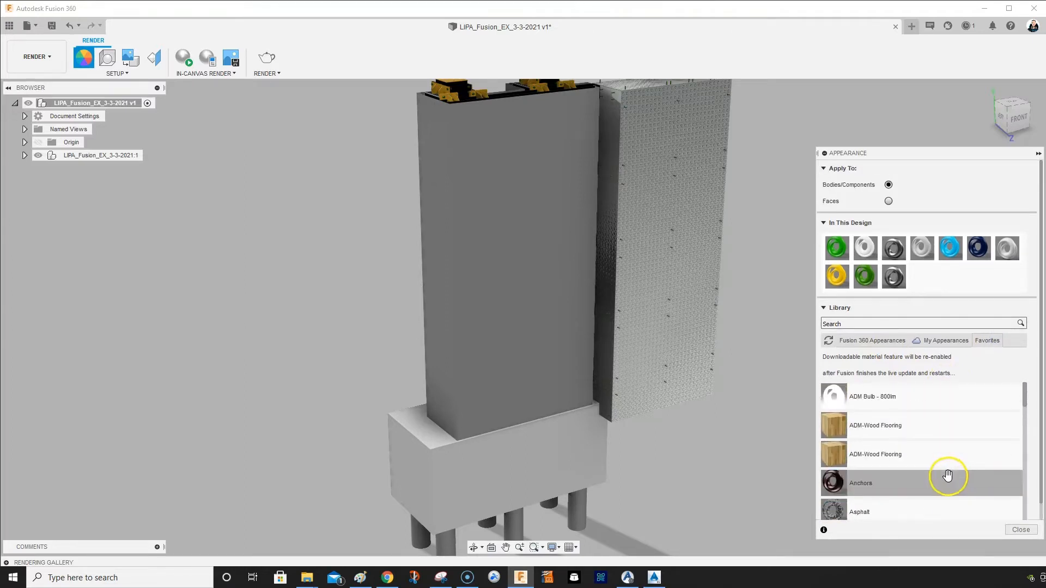
{"action": "scroll", "coordinate": [950, 476], "scroll_direction": "down", "scroll_amount": 4}
{"action": "scroll", "coordinate": [947, 475], "scroll_direction": "down", "scroll_amount": 1}
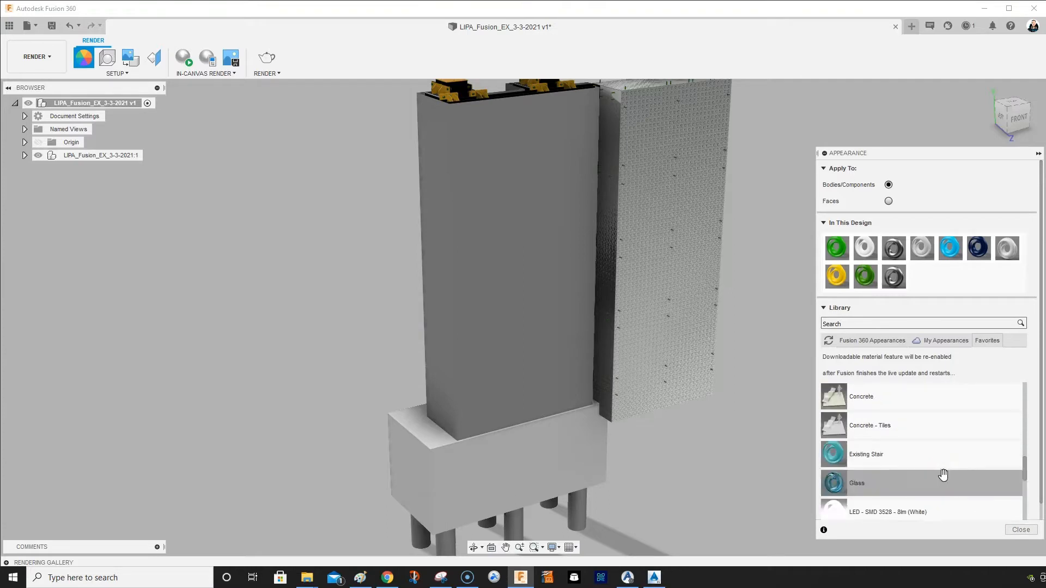
{"action": "scroll", "coordinate": [943, 475], "scroll_direction": "up", "scroll_amount": 1}
{"action": "left_click_drag", "start_coordinate": [843, 477], "coordinate": [566, 442]}
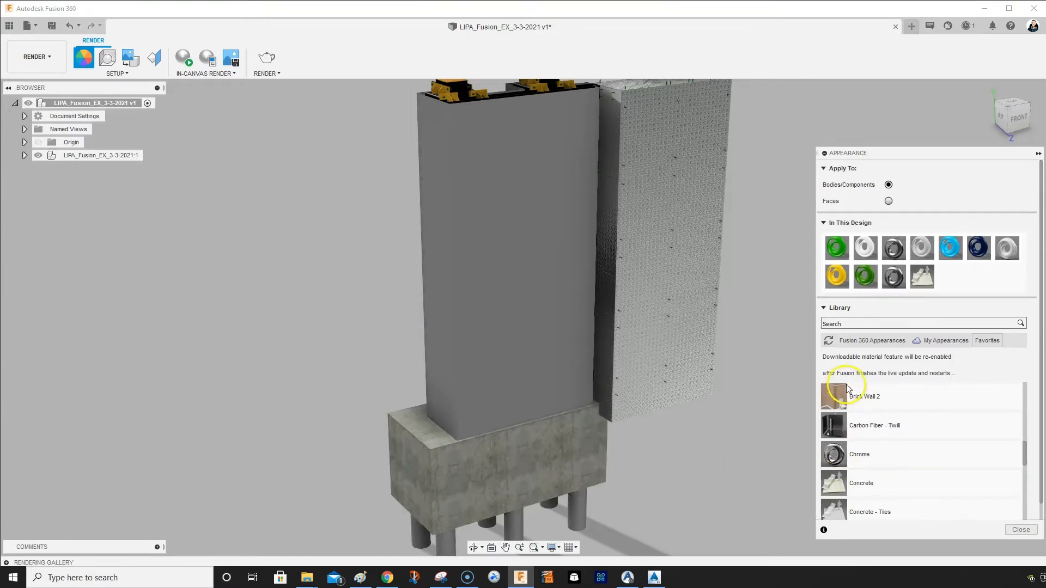
Apply the Concrete appearance to the round piles beneath the concrete base block
{"action": "middle_click_drag", "start_coordinate": [747, 319], "coordinate": [729, 220]}
{"action": "middle_click_drag", "start_coordinate": [700, 343], "coordinate": [712, 320], "text": "shift"}
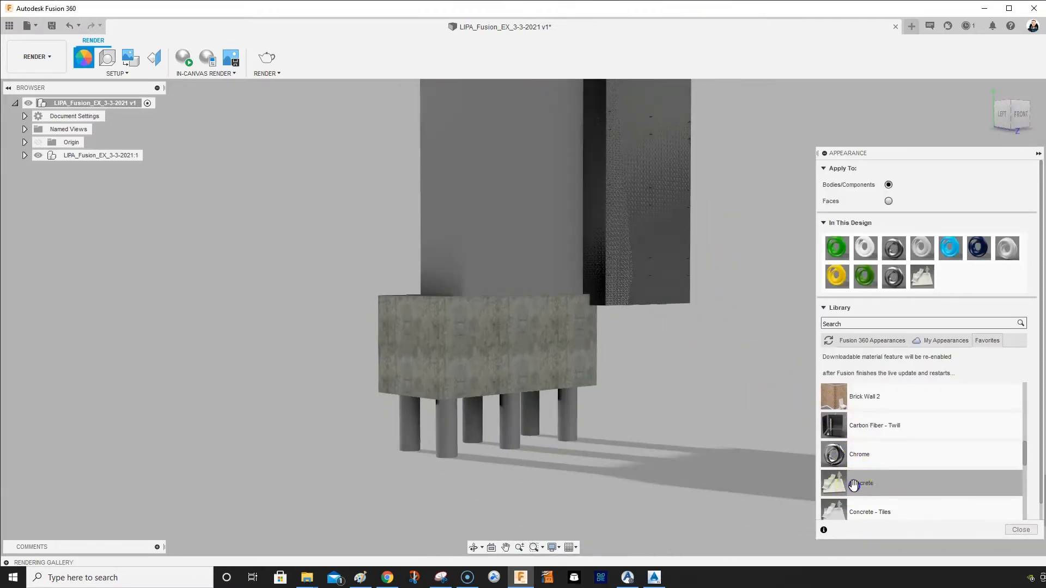
{"action": "left_click_drag", "start_coordinate": [855, 484], "coordinate": [574, 425]}
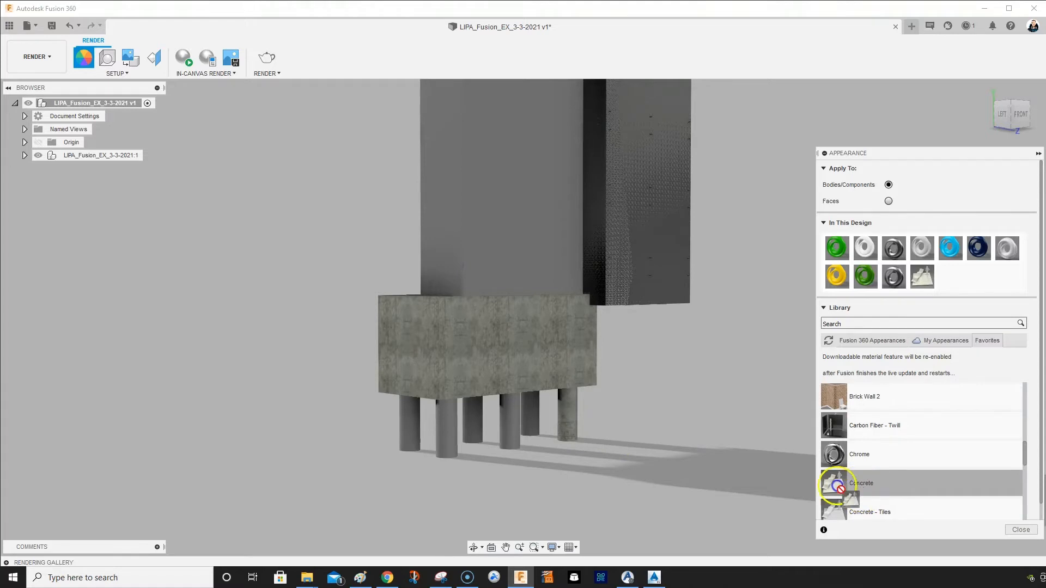
{"action": "left_click_drag", "start_coordinate": [837, 486], "coordinate": [529, 410]}
{"action": "left_click_drag", "start_coordinate": [842, 484], "coordinate": [509, 413]}
{"action": "left_click_drag", "start_coordinate": [837, 485], "coordinate": [450, 436]}
{"action": "left_click_drag", "start_coordinate": [890, 484], "coordinate": [457, 415]}
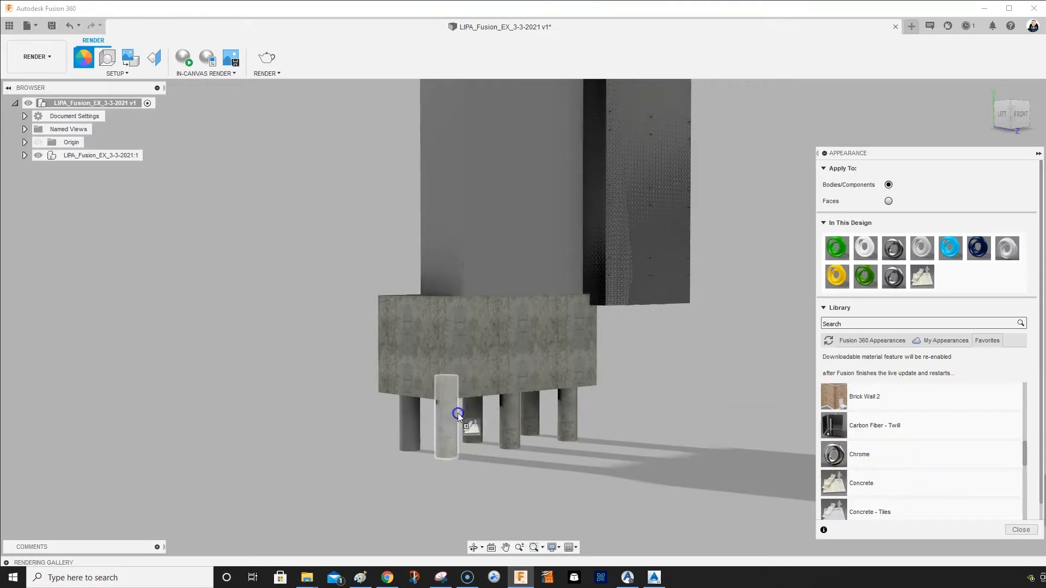
Apply the Mesh Expanded Thin steel appearance to all objects that use the light grey Opaque(187,187,187) appearance
{"action": "middle_click_drag", "start_coordinate": [685, 327], "coordinate": [659, 287], "text": "shift"}
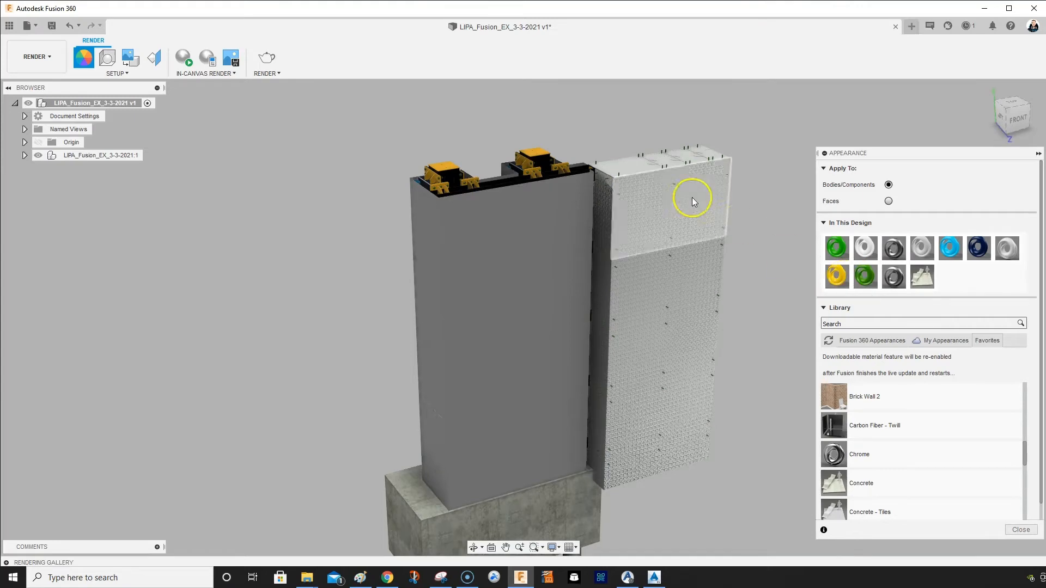
{"action": "scroll", "coordinate": [539, 140], "scroll_direction": "up", "scroll_amount": 6}
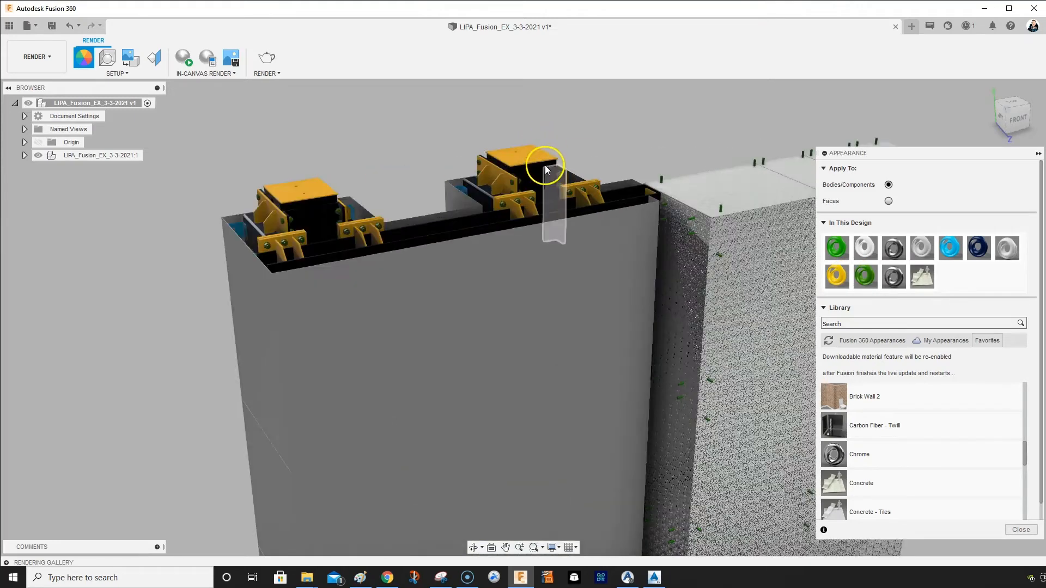
{"action": "left_click_drag", "start_coordinate": [893, 261], "coordinate": [600, 273]}
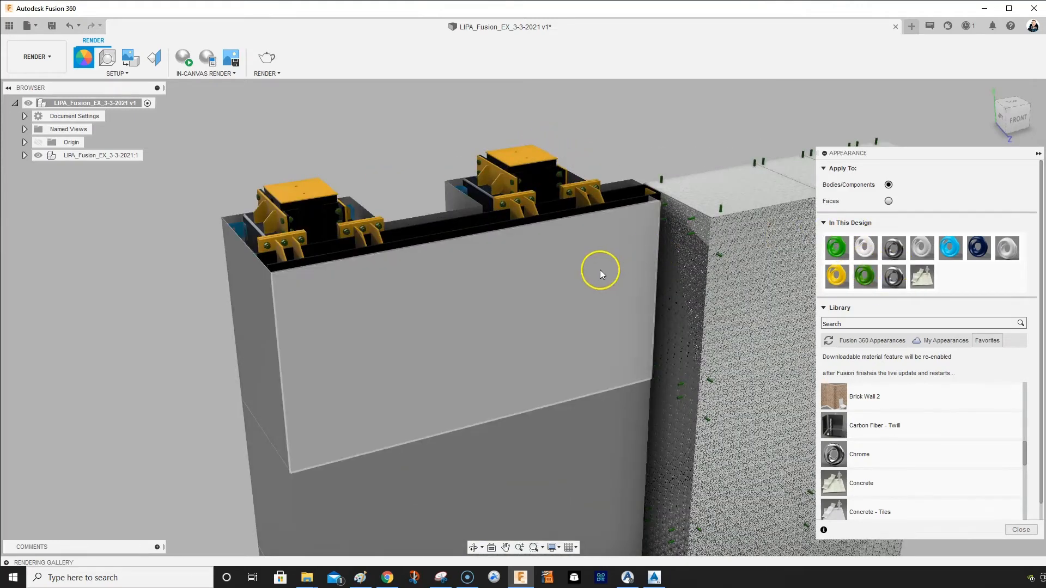
{"action": "right_click", "coordinate": [921, 251]}
{"action": "left_click", "coordinate": [953, 282]}
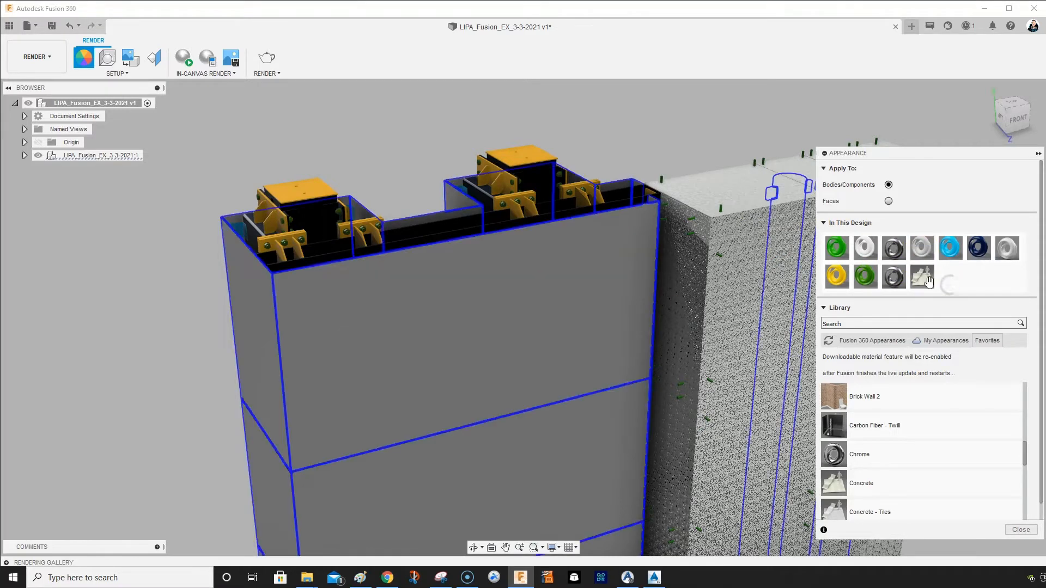
{"action": "scroll", "coordinate": [685, 283], "scroll_direction": "up", "scroll_amount": 1}
{"action": "scroll", "coordinate": [692, 281], "scroll_direction": "down", "scroll_amount": 3}
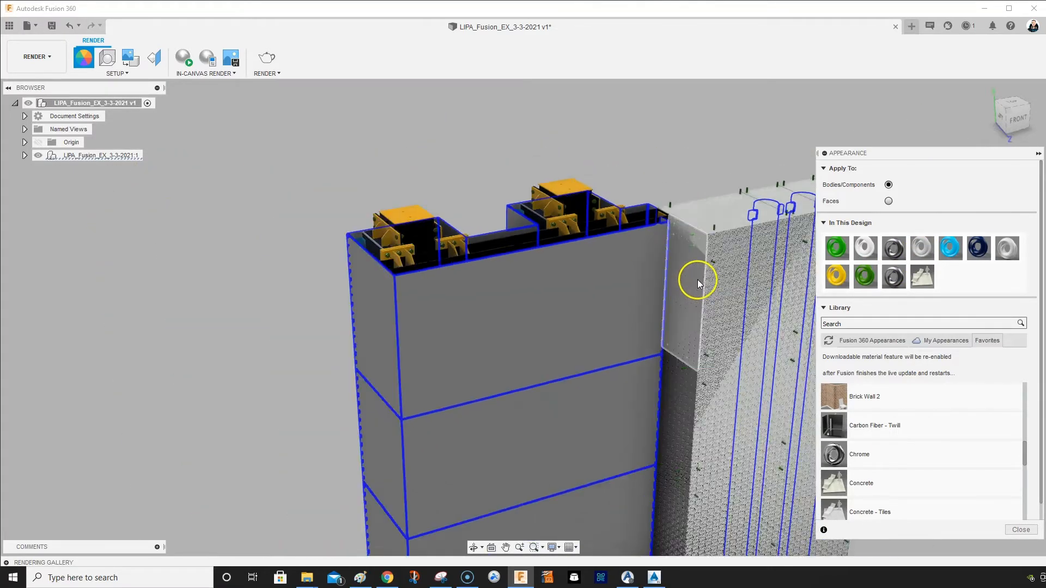
{"action": "scroll", "coordinate": [696, 284], "scroll_direction": "down", "scroll_amount": 5}
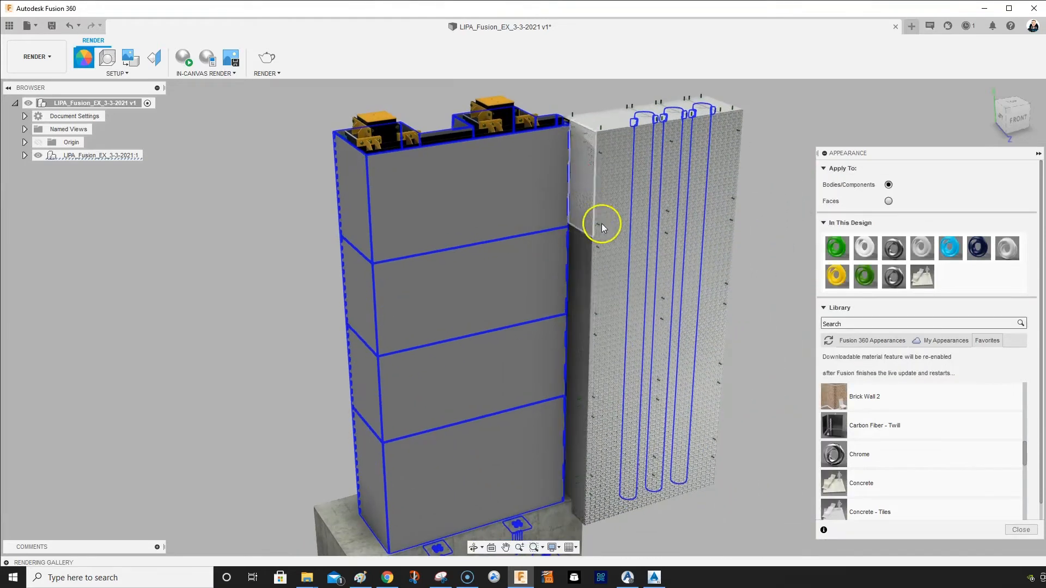
{"action": "middle_click_drag", "start_coordinate": [624, 264], "coordinate": [626, 197], "text": "shift"}
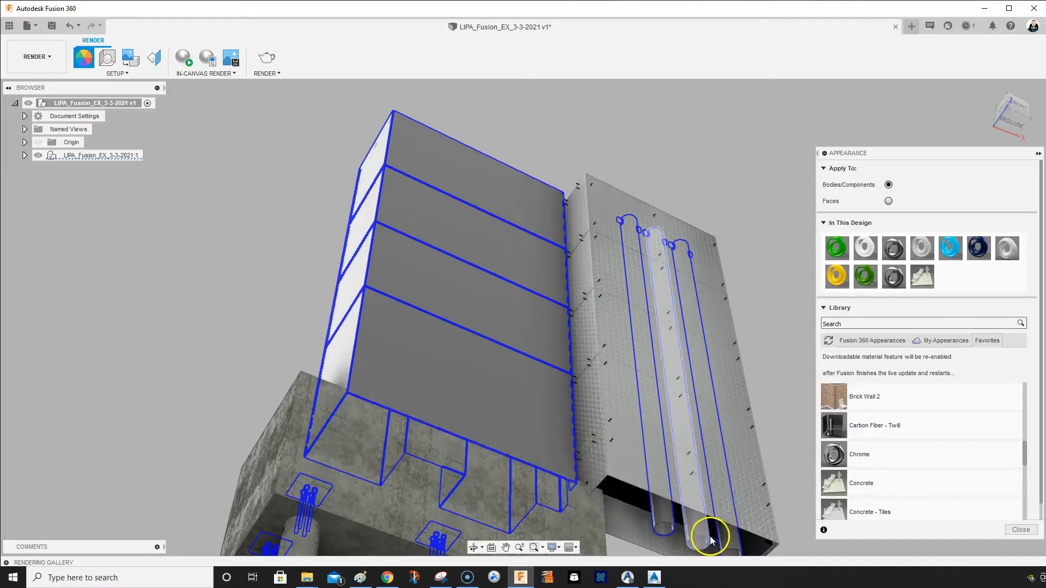
{"action": "mouse_move", "coordinate": [571, 199]}
{"action": "middle_mouse_down", "text": "shift"}
{"action": "mouse_move", "coordinate": [581, 182]}
{"action": "mouse_move", "coordinate": [565, 287]}
{"action": "mouse_move", "coordinate": [605, 169]}
{"action": "middle_mouse_up", "text": "shift"}
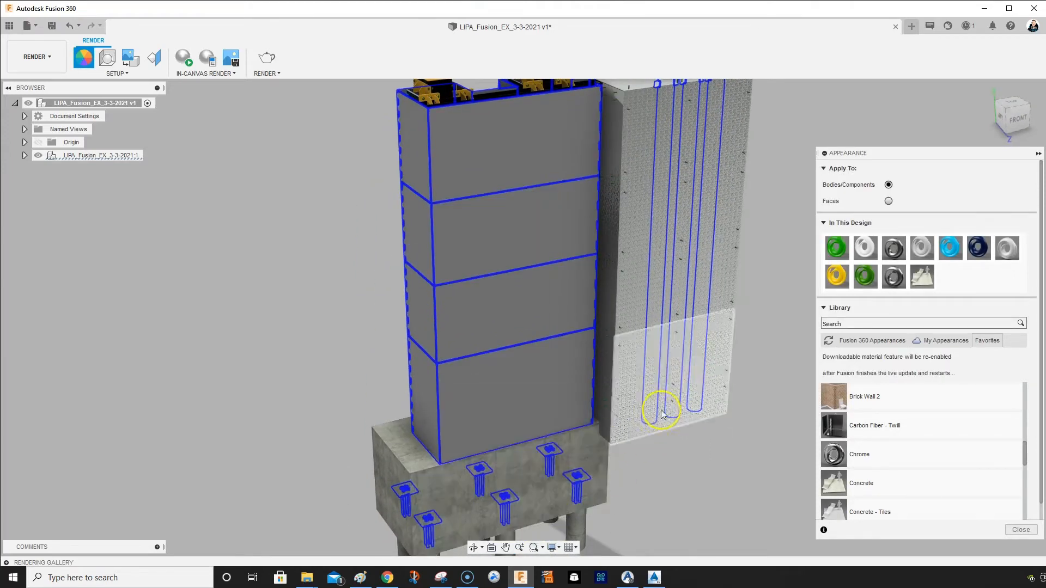
{"action": "left_click", "coordinate": [884, 337]}
{"action": "scroll", "coordinate": [848, 484], "scroll_direction": "down", "scroll_amount": 3}
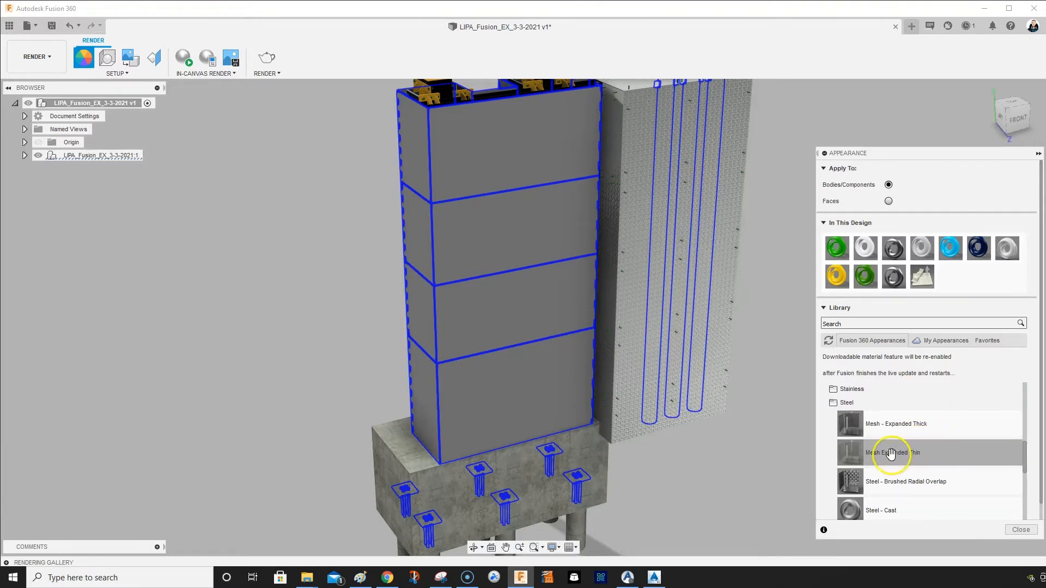
{"action": "left_click_drag", "start_coordinate": [890, 454], "coordinate": [551, 311]}
Reapply the grey Opaque(187,187,187) appearance to the three vertical pipes inside the cover-plate enclosure
{"action": "middle_click_drag", "start_coordinate": [768, 372], "coordinate": [654, 423], "text": "shift"}
{"action": "scroll", "coordinate": [654, 425], "scroll_direction": "up", "scroll_amount": 5}
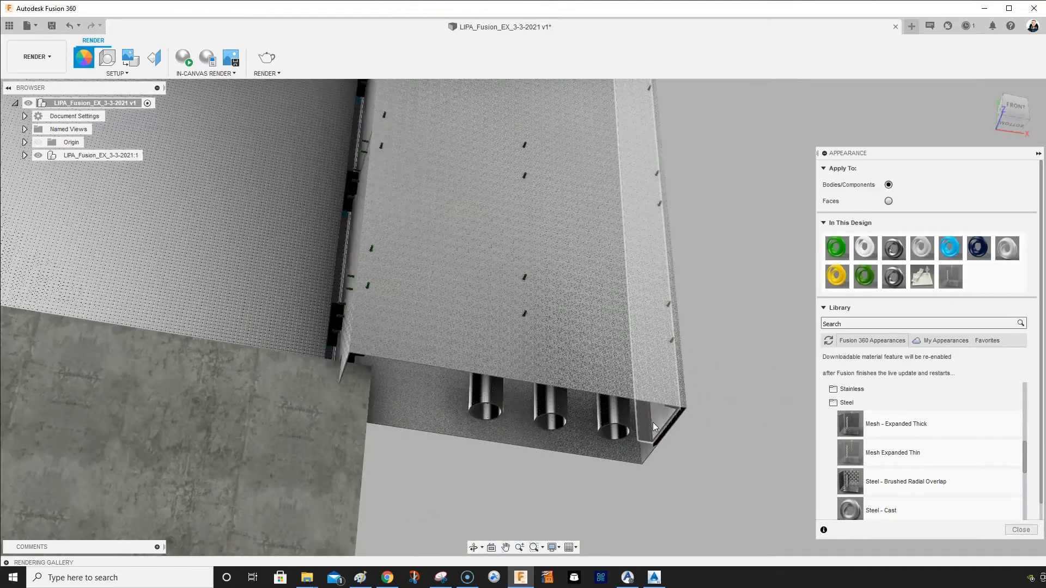
{"action": "left_click_drag", "start_coordinate": [925, 249], "coordinate": [610, 406]}
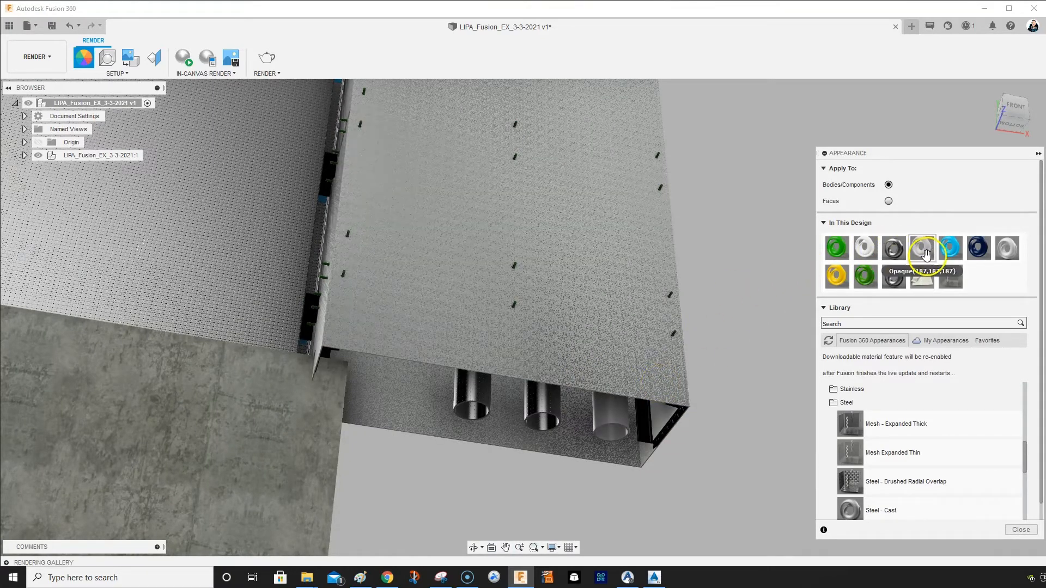
{"action": "left_click_drag", "start_coordinate": [923, 250], "coordinate": [538, 402]}
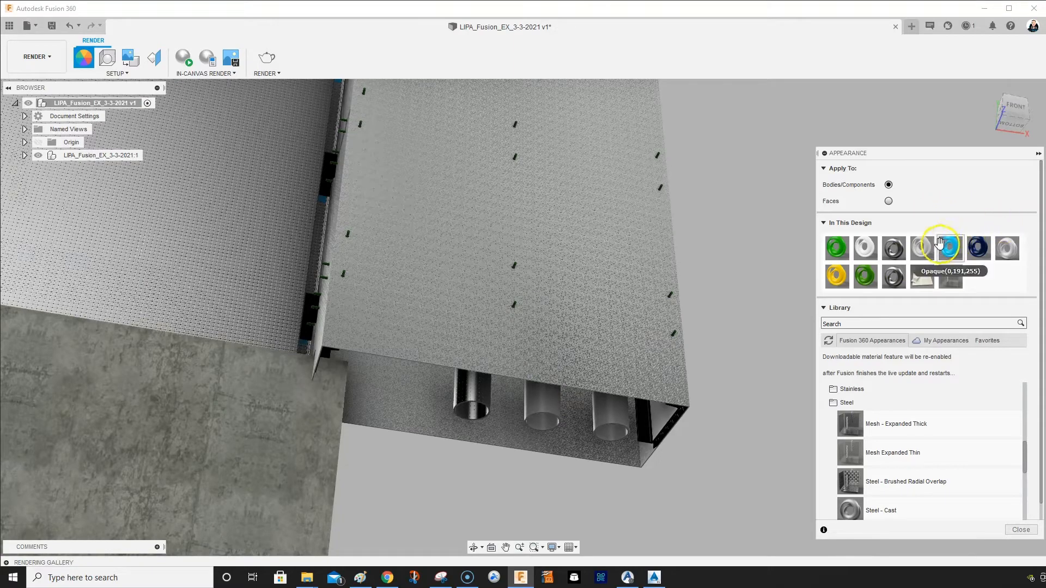
{"action": "left_click_drag", "start_coordinate": [922, 249], "coordinate": [482, 389]}
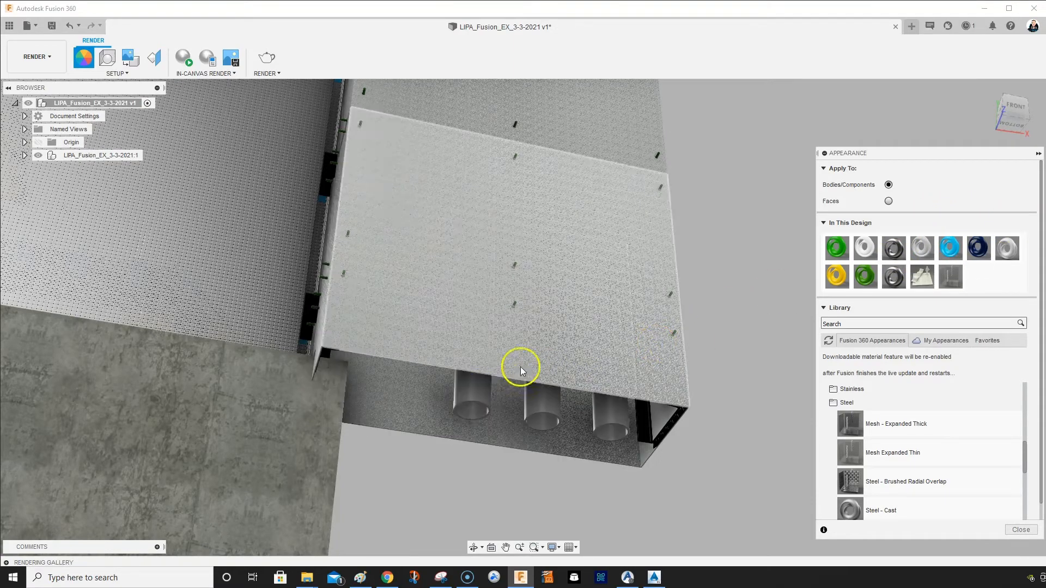
Run an in-canvas render of the model's upper part to check the mesh panels and cover plates, and stop it
{"action": "scroll", "coordinate": [639, 269], "scroll_direction": "down", "scroll_amount": 3}
{"action": "middle_click_drag", "start_coordinate": [647, 278], "coordinate": [698, 404], "text": "shift"}
{"action": "middle_click_drag", "start_coordinate": [685, 308], "coordinate": [670, 330], "text": "shift"}
{"action": "middle_click_drag", "start_coordinate": [668, 261], "coordinate": [721, 495]}
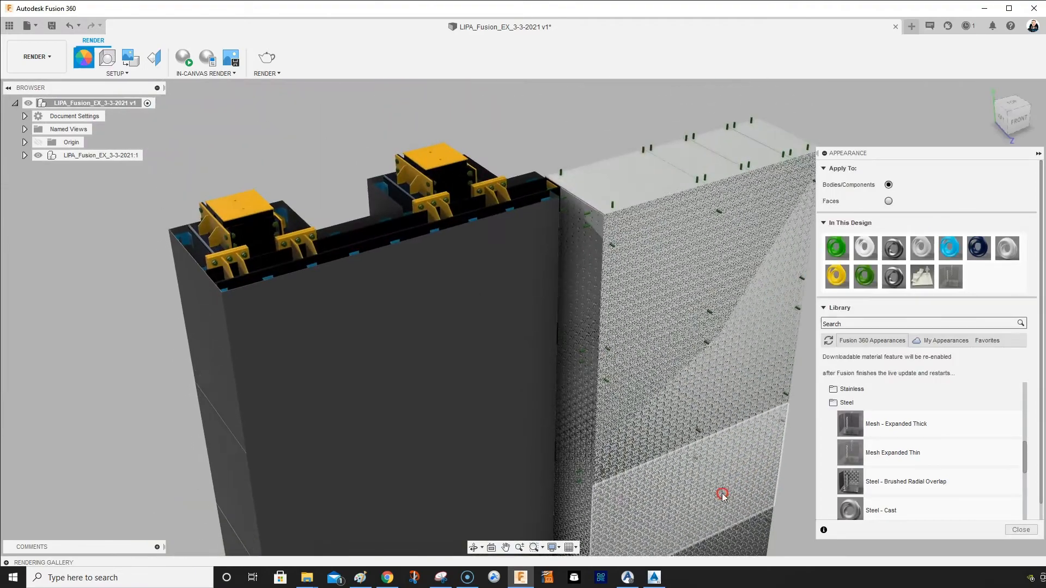
{"action": "mouse_move", "coordinate": [694, 341]}
{"action": "middle_mouse_down", "text": "shift"}
{"action": "mouse_move", "coordinate": [694, 362]}
{"action": "mouse_move", "coordinate": [694, 353]}
{"action": "middle_mouse_up", "text": "shift"}
{"action": "middle_click_drag", "start_coordinate": [658, 284], "coordinate": [596, 296]}
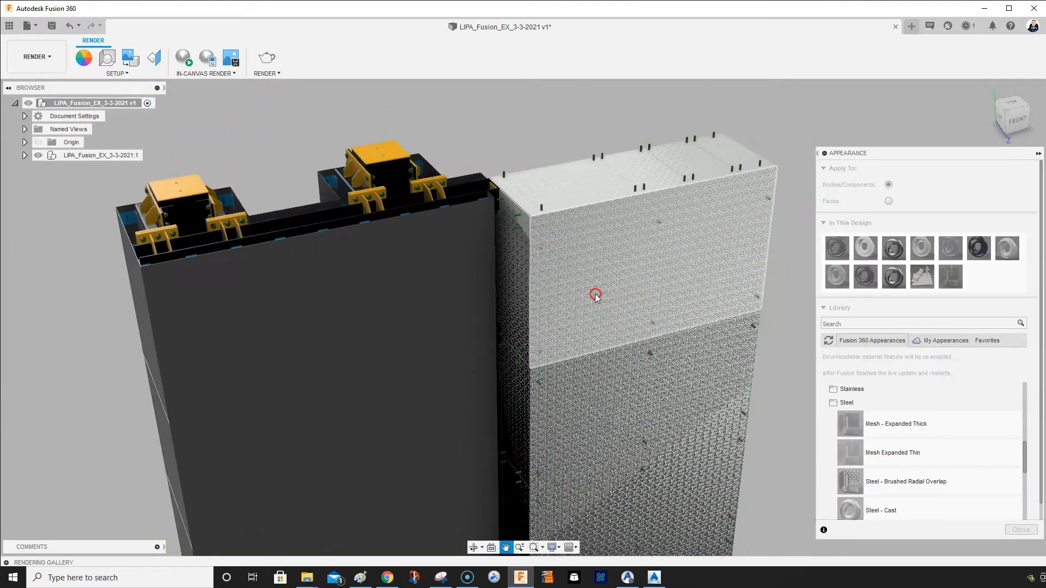
{"action": "left_click", "coordinate": [186, 61]}
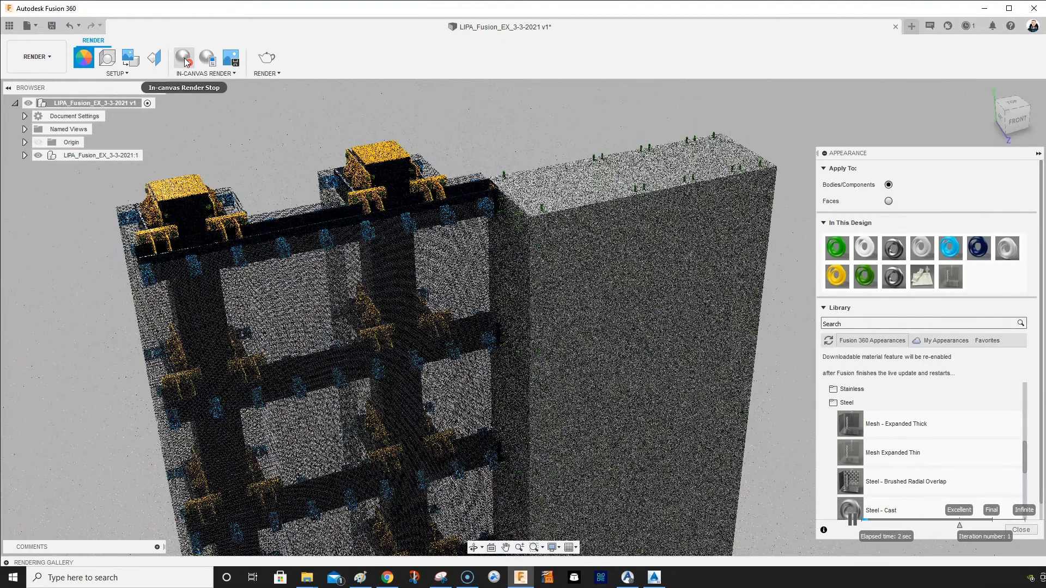
{"action": "left_click", "coordinate": [496, 226]}
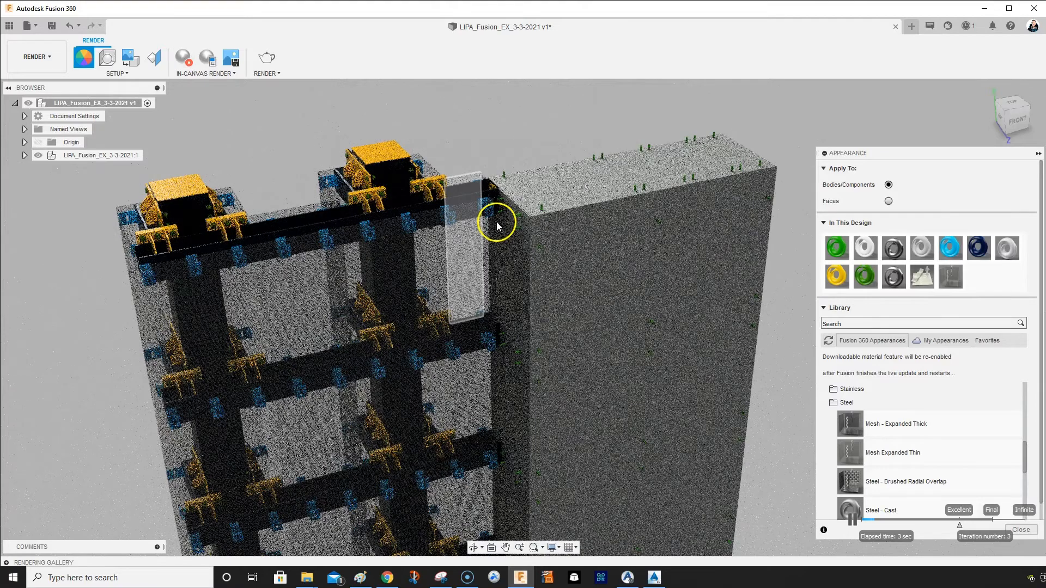
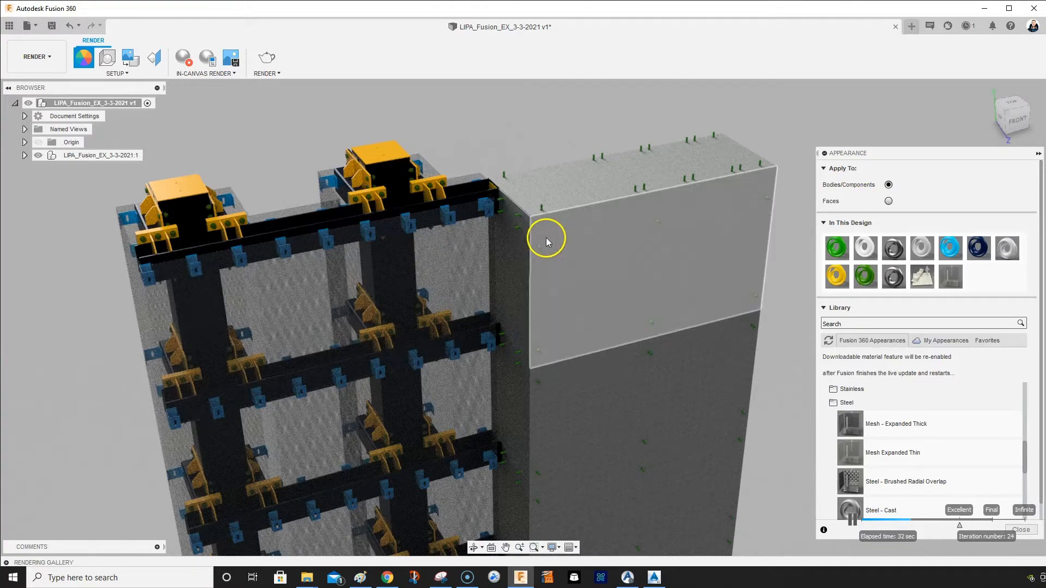
{"action": "left_click", "coordinate": [184, 57]}
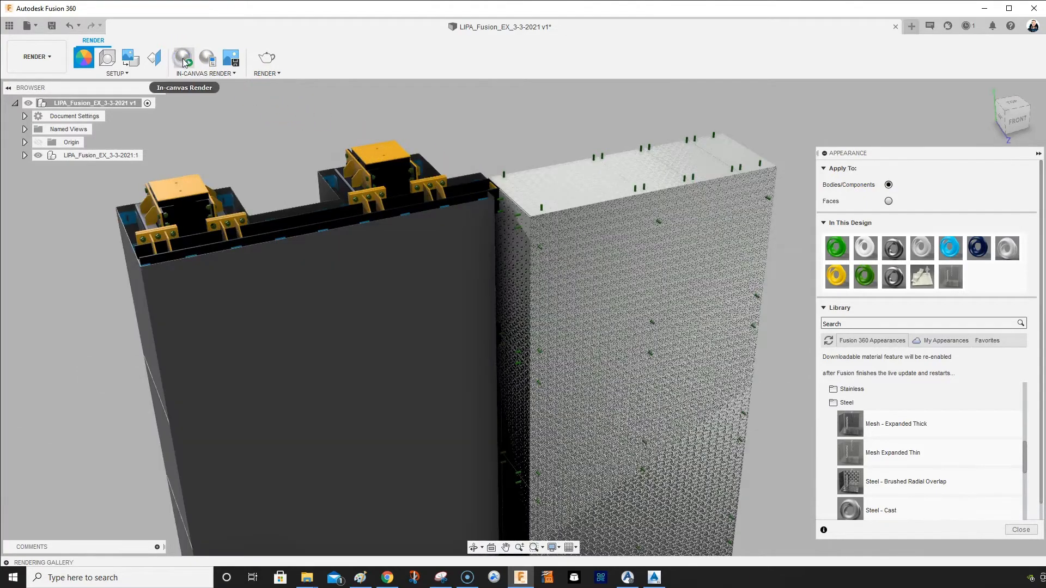
{"action": "middle_click_drag", "start_coordinate": [440, 196], "coordinate": [586, 164]}
{"action": "right_click", "coordinate": [455, 242]}
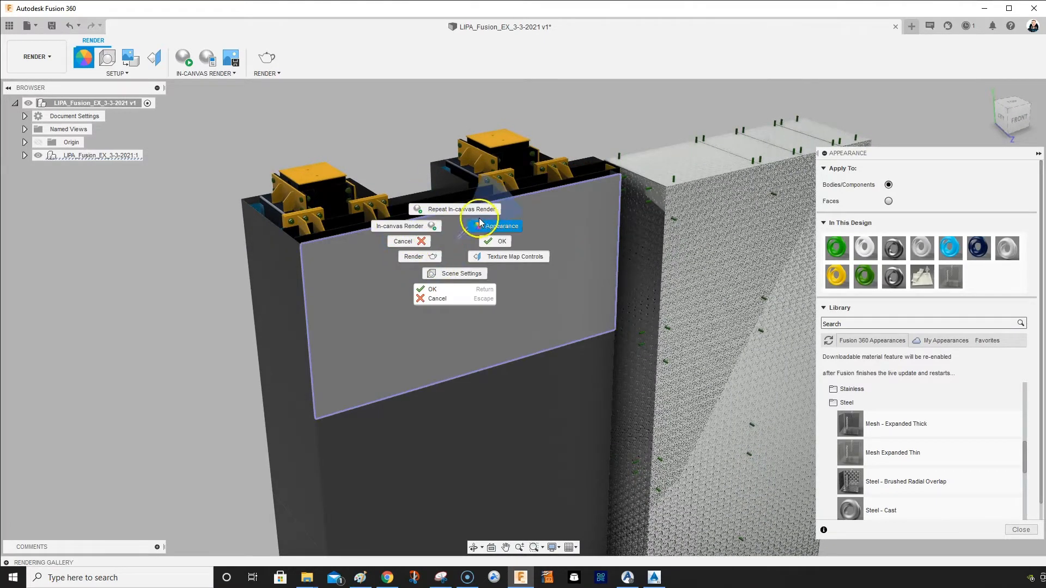
{"action": "left_click", "coordinate": [526, 269]}
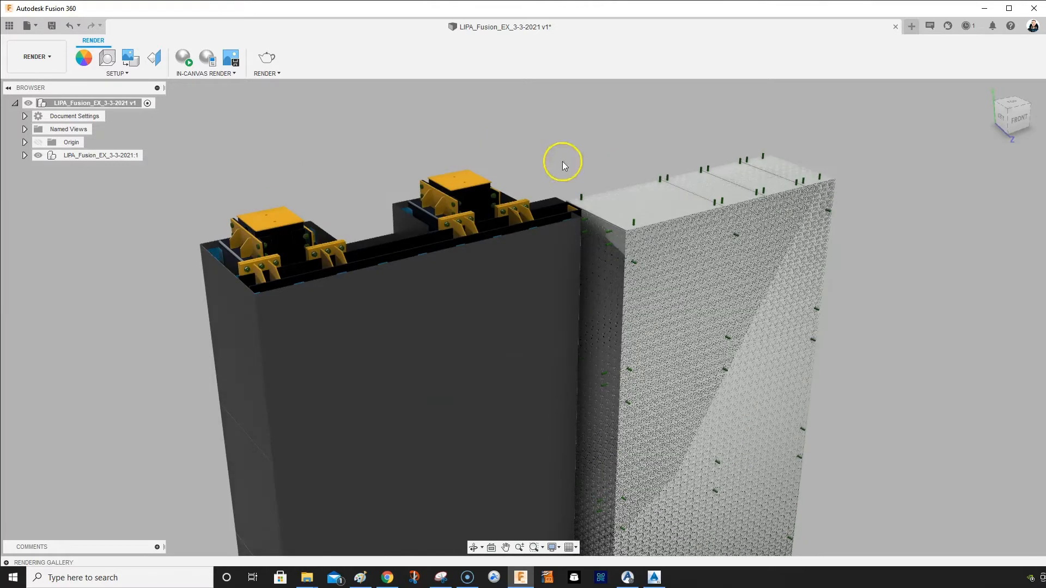
{"action": "middle_click_drag", "start_coordinate": [428, 233], "coordinate": [480, 228]}
{"action": "middle_click_drag", "start_coordinate": [380, 170], "coordinate": [396, 207], "text": "shift"}
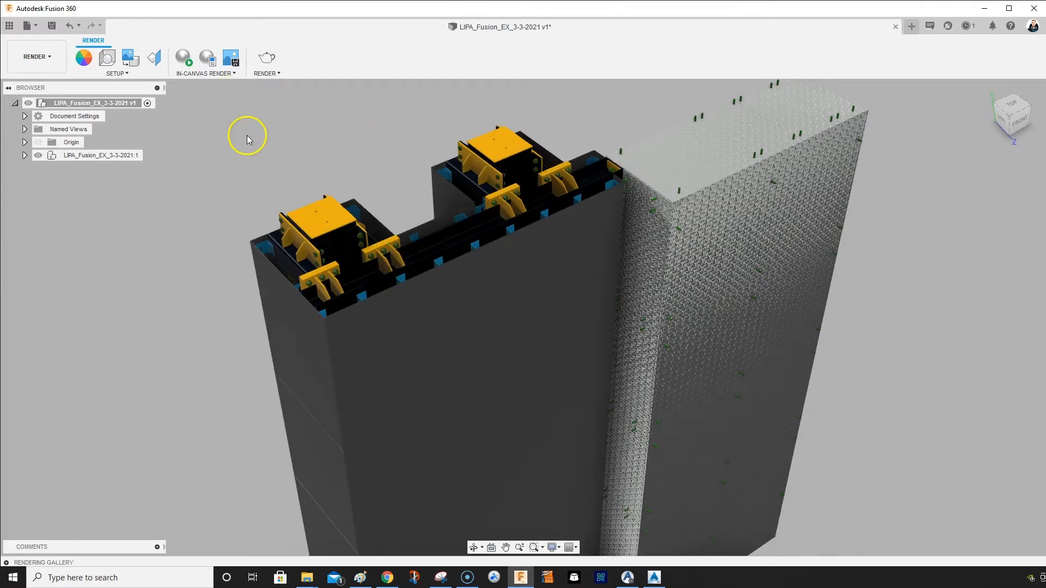
Apply the favorite Steel - Rough appearance to all objects that use the dark navy appearance and inspect the top framing up close
{"action": "left_click", "coordinate": [86, 58]}
{"action": "scroll", "coordinate": [893, 425], "scroll_direction": "down", "scroll_amount": 3}
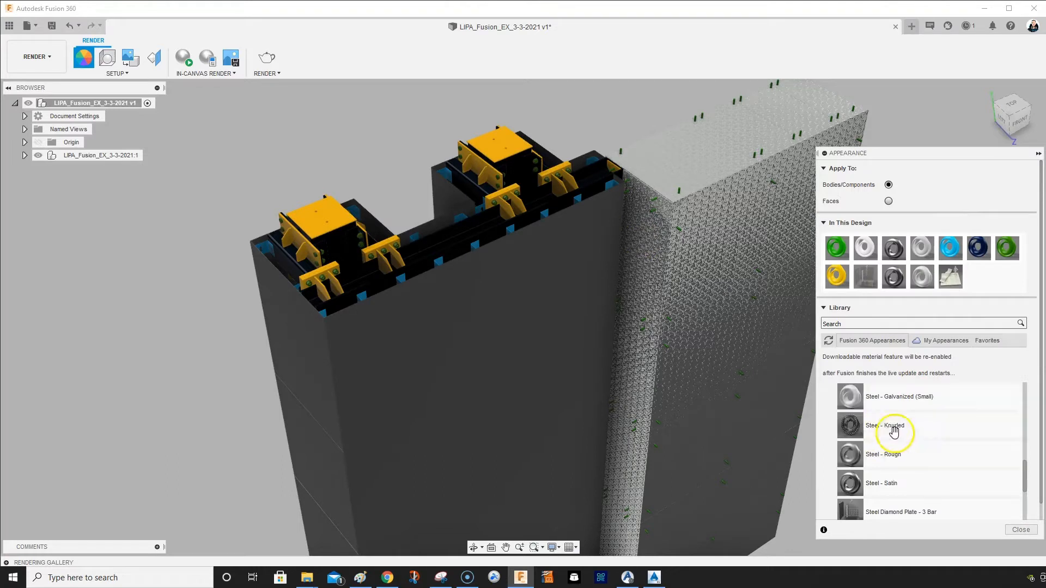
{"action": "scroll", "coordinate": [920, 431], "scroll_direction": "down", "scroll_amount": 3}
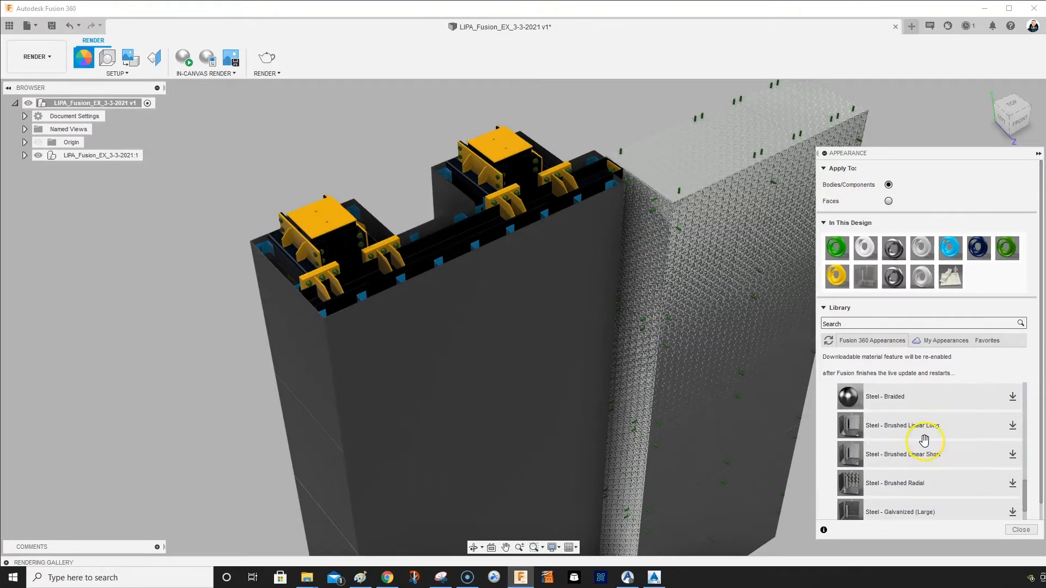
{"action": "scroll", "coordinate": [923, 444], "scroll_direction": "down", "scroll_amount": 5}
{"action": "left_click", "coordinate": [923, 446]}
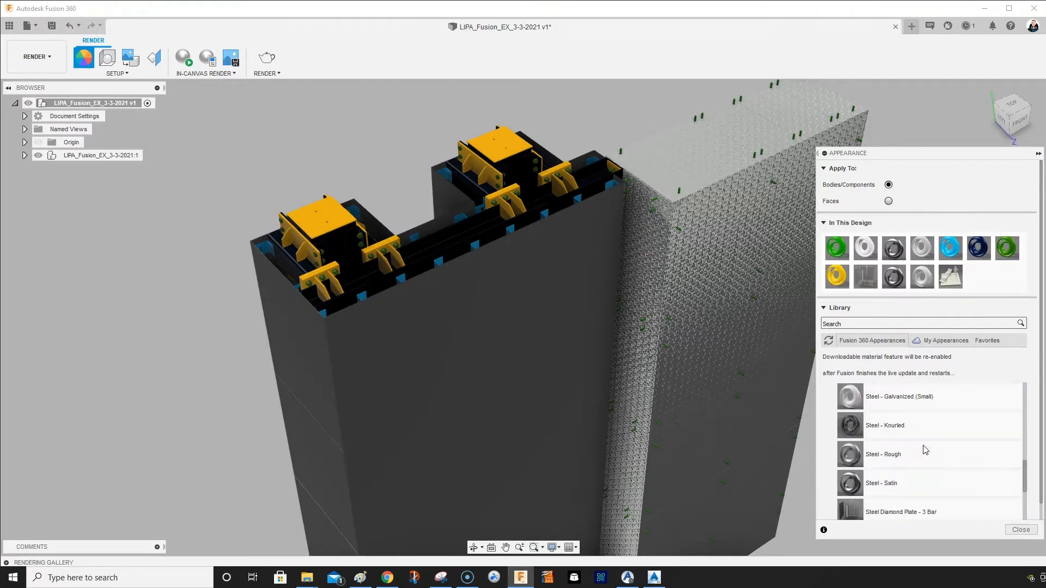
{"action": "left_click", "coordinate": [999, 340]}
{"action": "scroll", "coordinate": [933, 442], "scroll_direction": "down", "scroll_amount": 2}
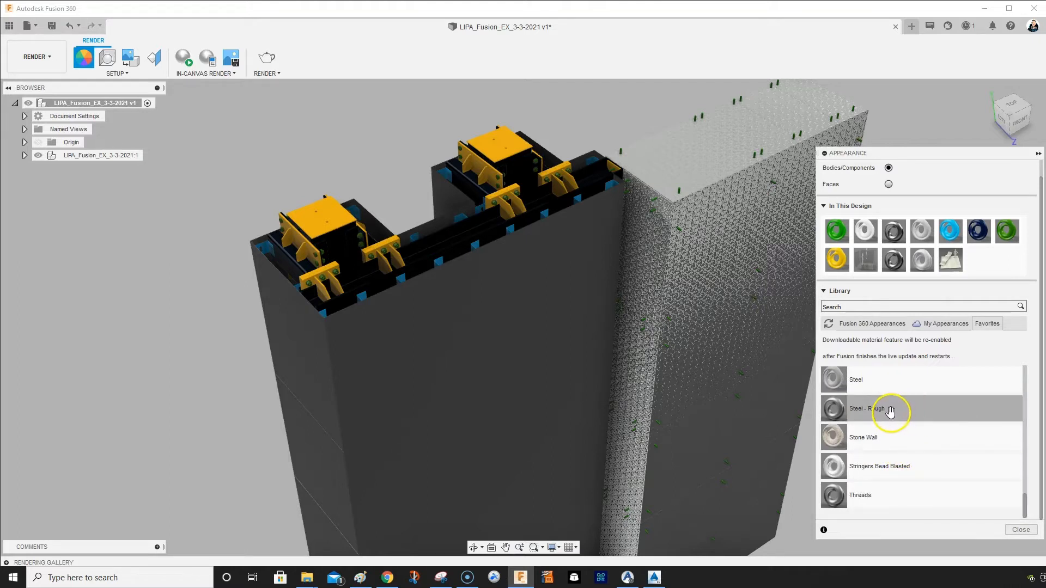
{"action": "right_click", "coordinate": [979, 234]}
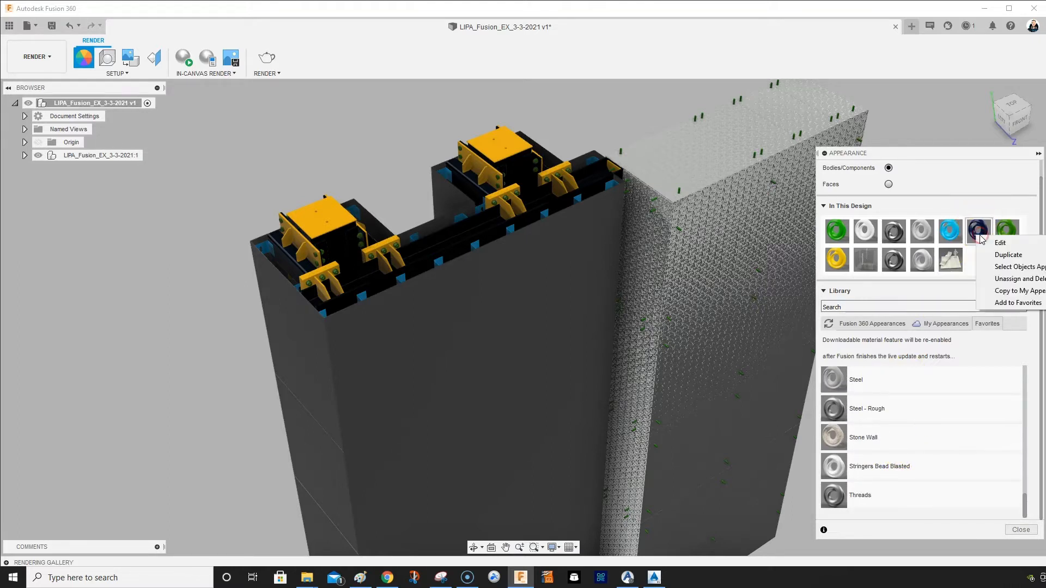
{"action": "left_click", "coordinate": [993, 267]}
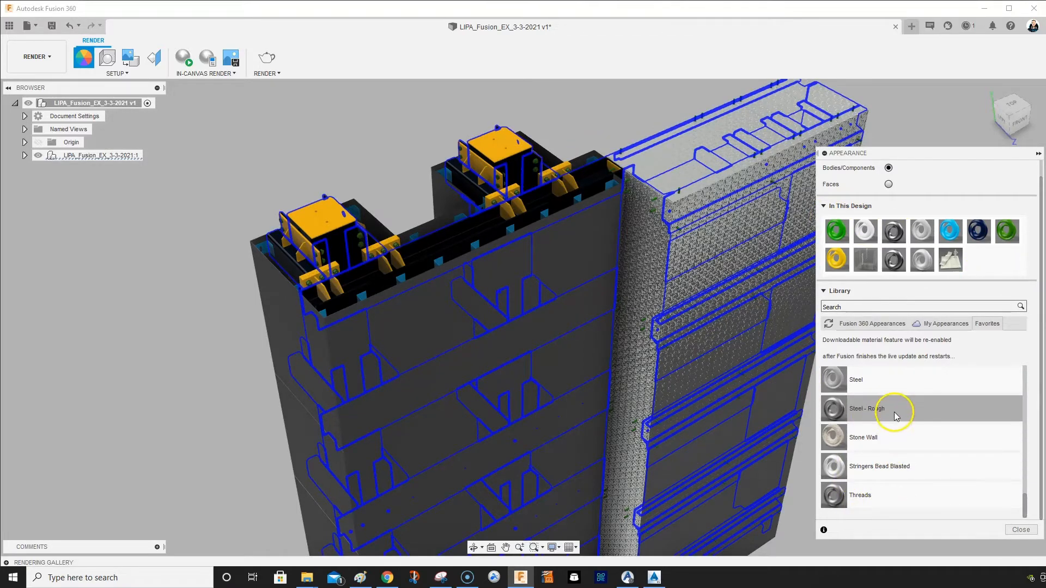
{"action": "left_click_drag", "start_coordinate": [894, 404], "coordinate": [600, 179]}
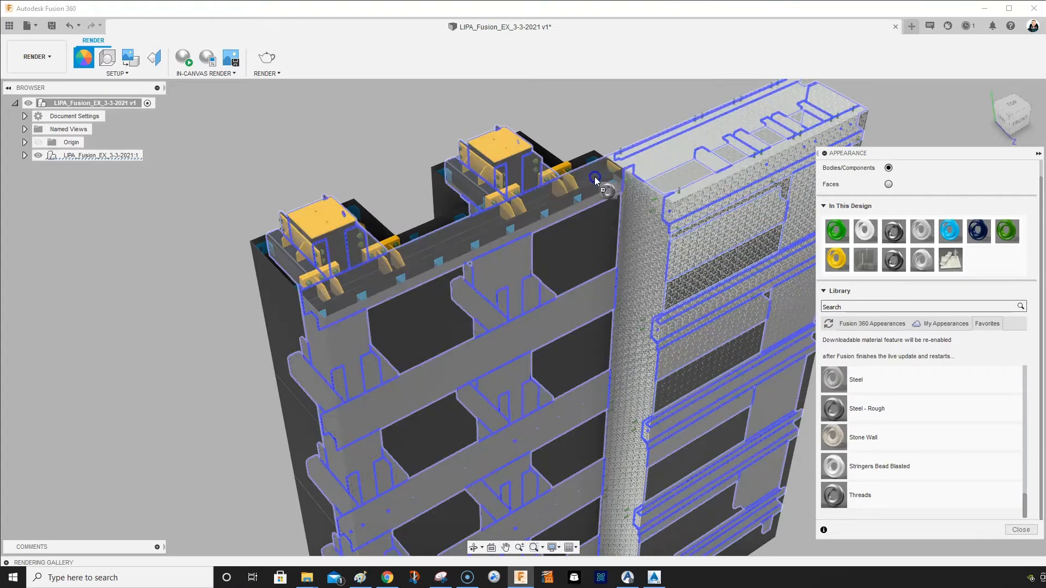
{"action": "left_click_drag", "start_coordinate": [594, 176], "coordinate": [594, 177]}
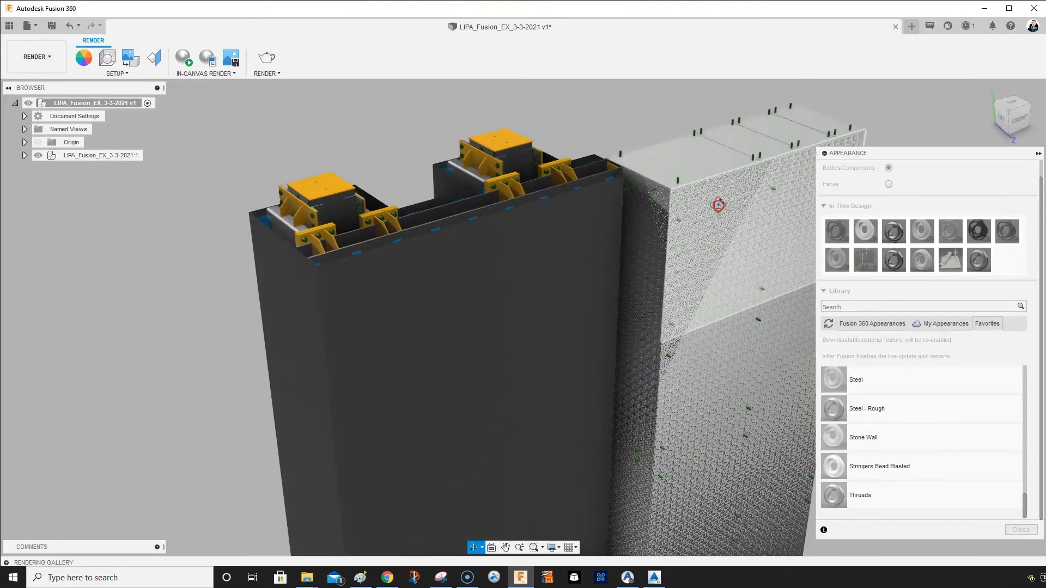
{"action": "scroll", "coordinate": [518, 165], "scroll_direction": "up", "scroll_amount": 5}
{"action": "middle_click_drag", "start_coordinate": [519, 166], "coordinate": [571, 173], "text": "shift"}
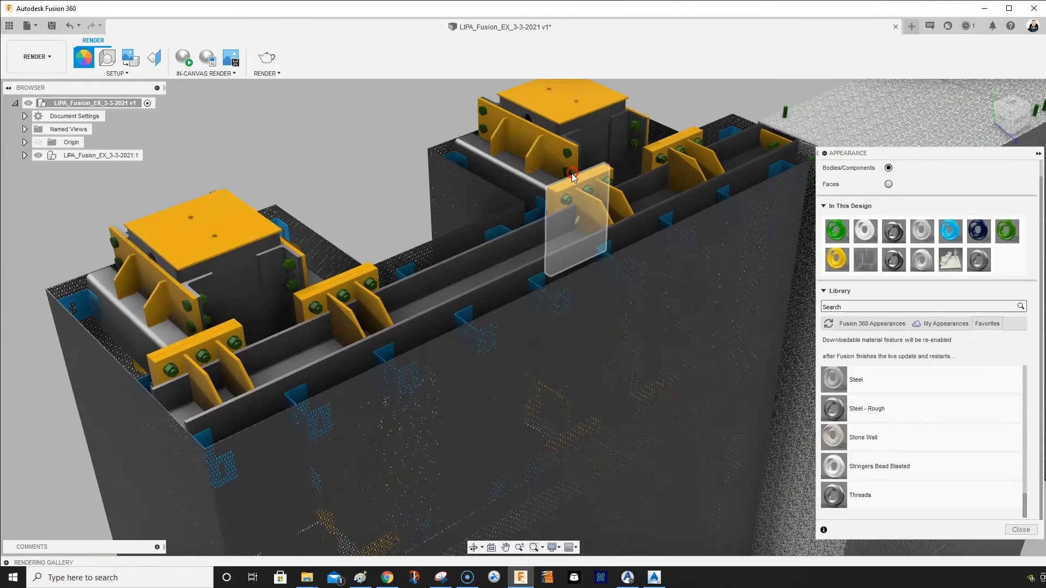
{"action": "scroll", "coordinate": [724, 215], "scroll_direction": "down", "scroll_amount": 3}
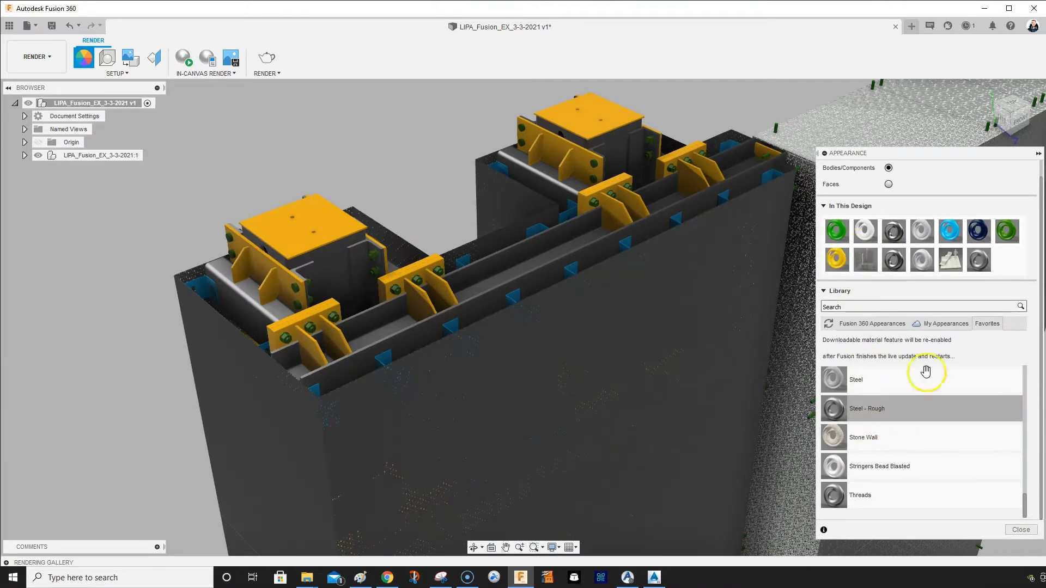
Check the settings of the design's Steel - Rough appearance and duplicate it
{"action": "double_click", "coordinate": [978, 262]}
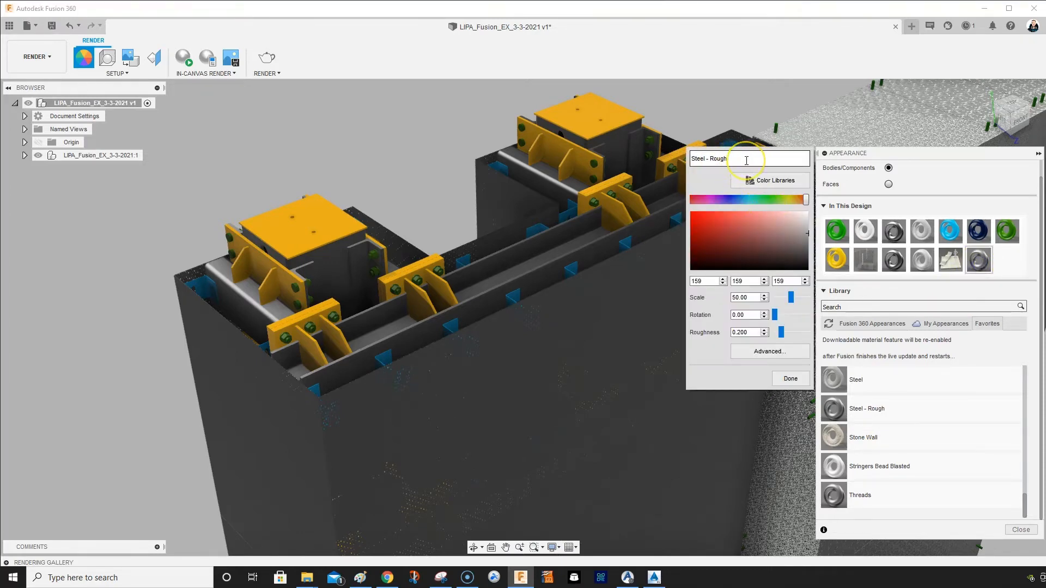
{"action": "left_click", "coordinate": [791, 379]}
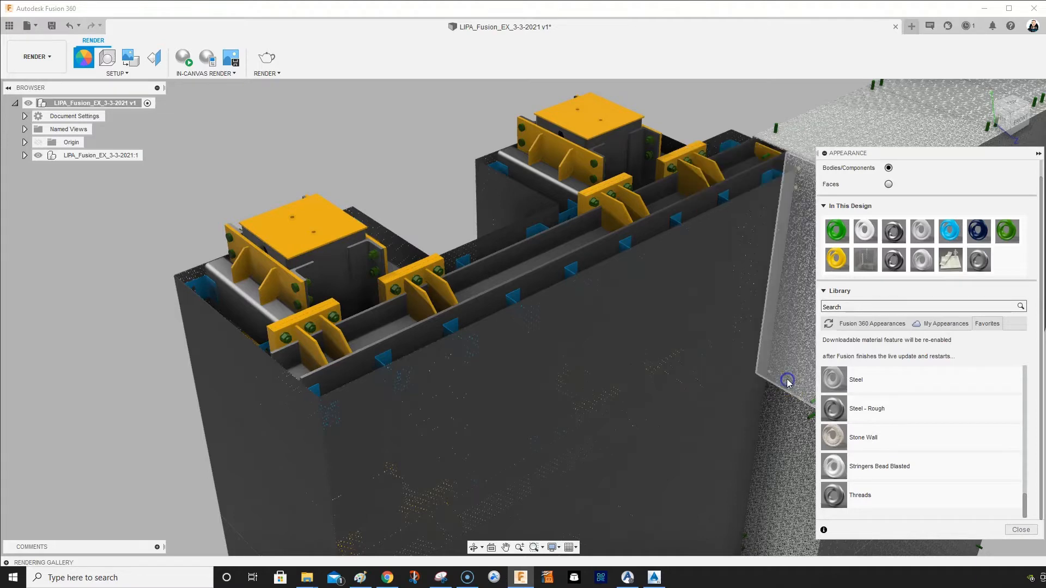
{"action": "right_click", "coordinate": [984, 262]}
{"action": "left_click", "coordinate": [1015, 290]}
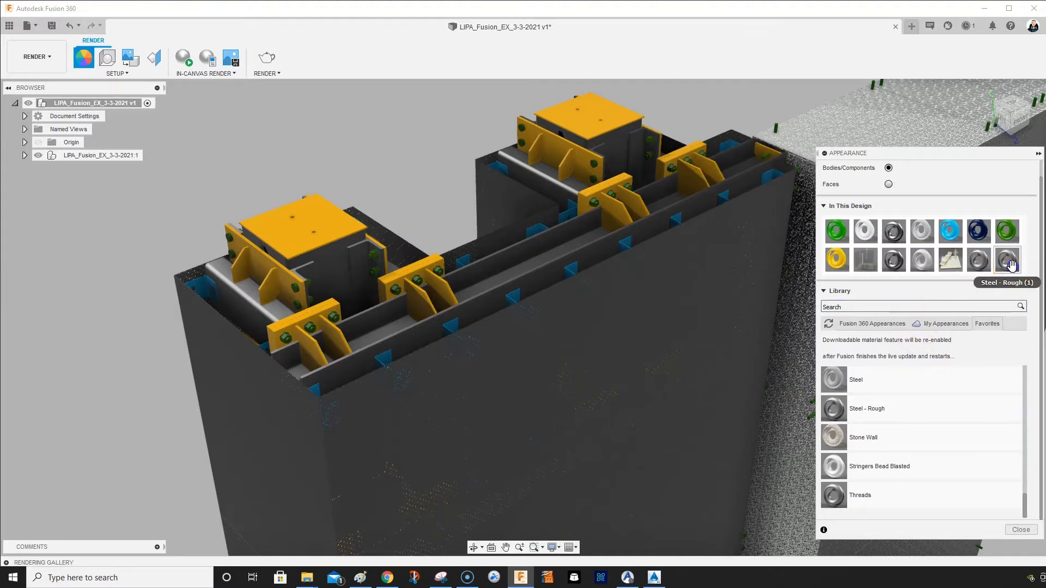
Recolor the duplicated Steel - Rough (1) appearance to a pale yellow
{"action": "double_click", "coordinate": [1011, 265]}
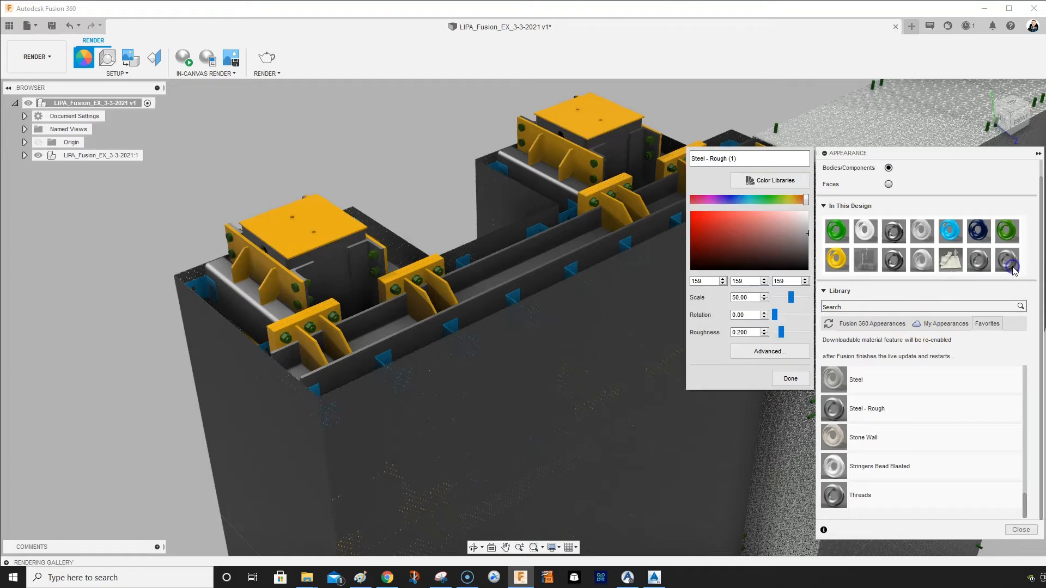
{"action": "left_click", "coordinate": [793, 201]}
{"action": "left_click_drag", "start_coordinate": [793, 204], "coordinate": [767, 214]}
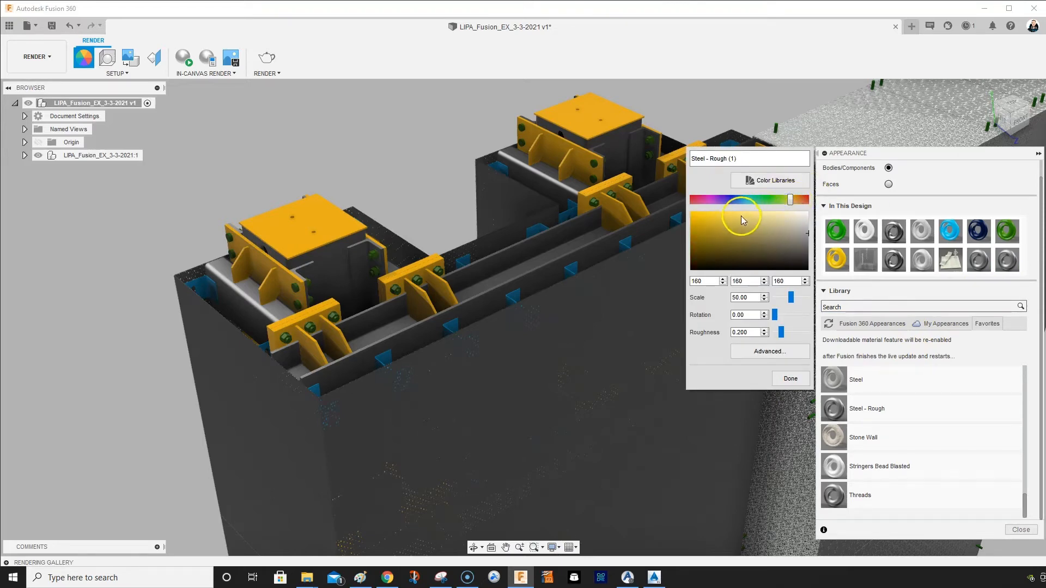
{"action": "left_click", "coordinate": [754, 223]}
{"action": "left_click", "coordinate": [780, 380]}
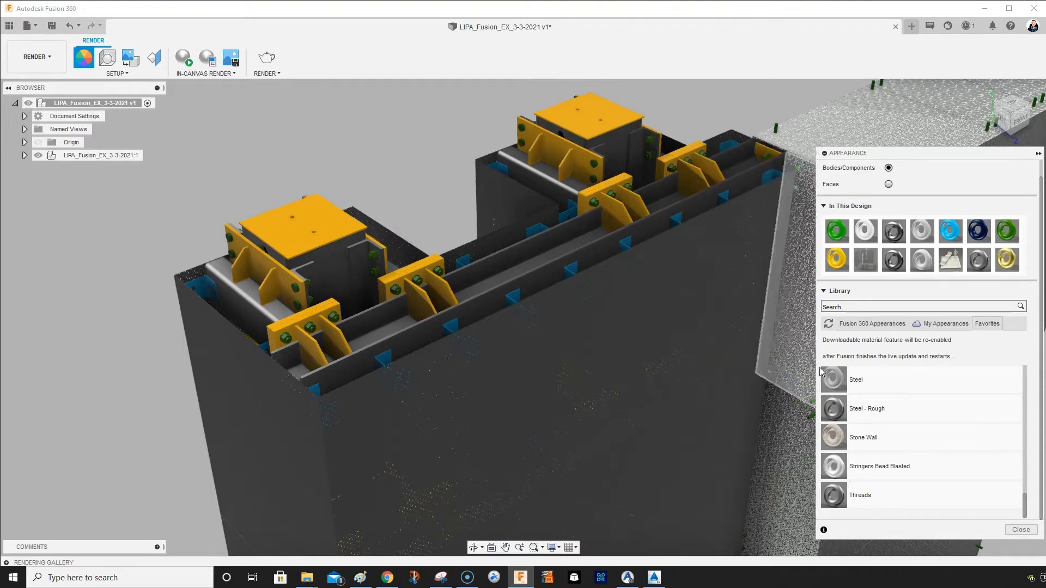
Check the RGB values of Opaque(255,191,0) and set the Steel - Rough (1) color to 255, 191, 0
{"action": "left_click", "coordinate": [1008, 261]}
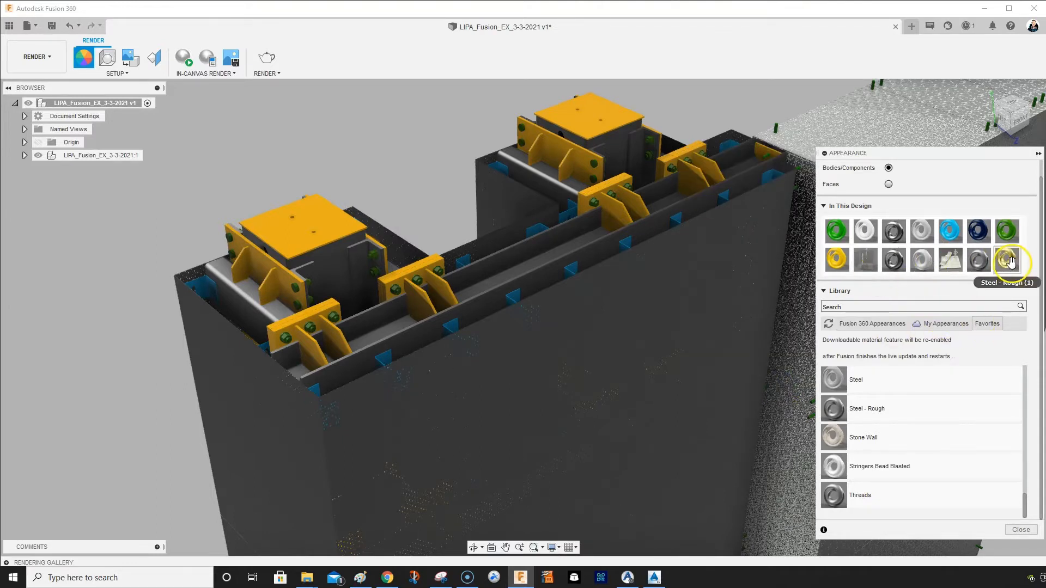
{"action": "double_click", "coordinate": [836, 260]}
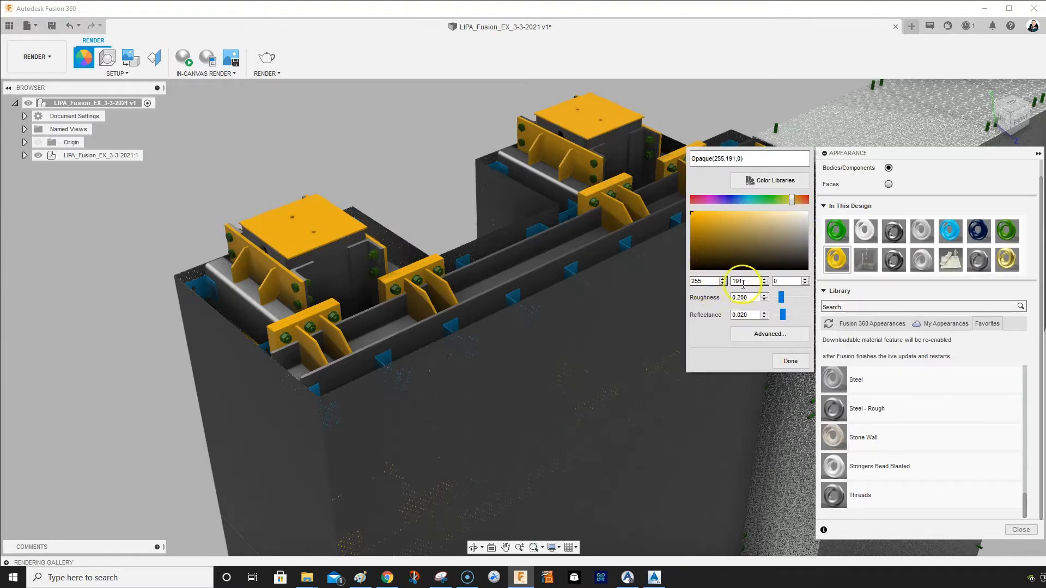
{"action": "left_click", "coordinate": [790, 361]}
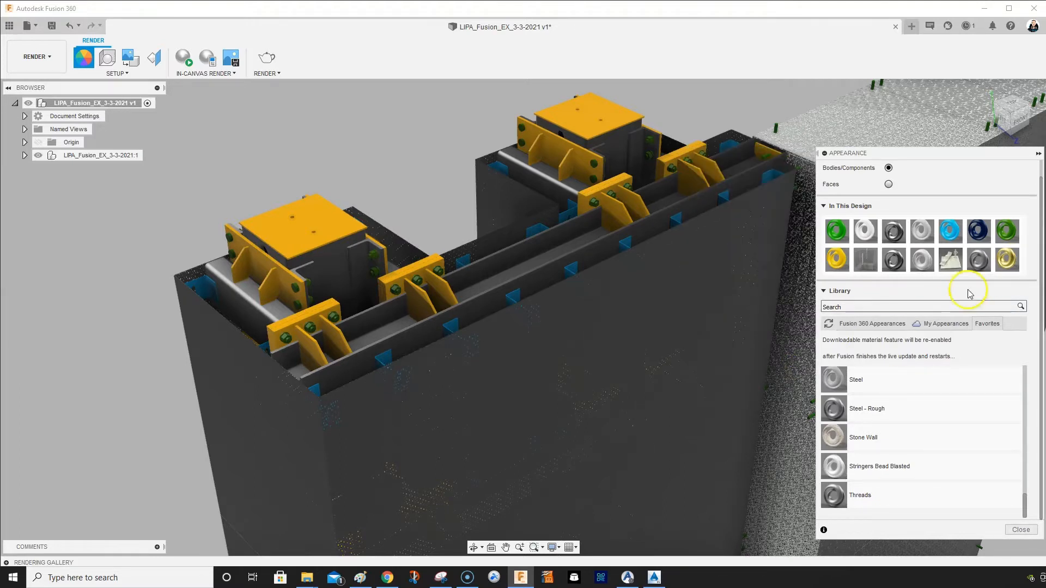
{"action": "double_click", "coordinate": [1008, 260]}
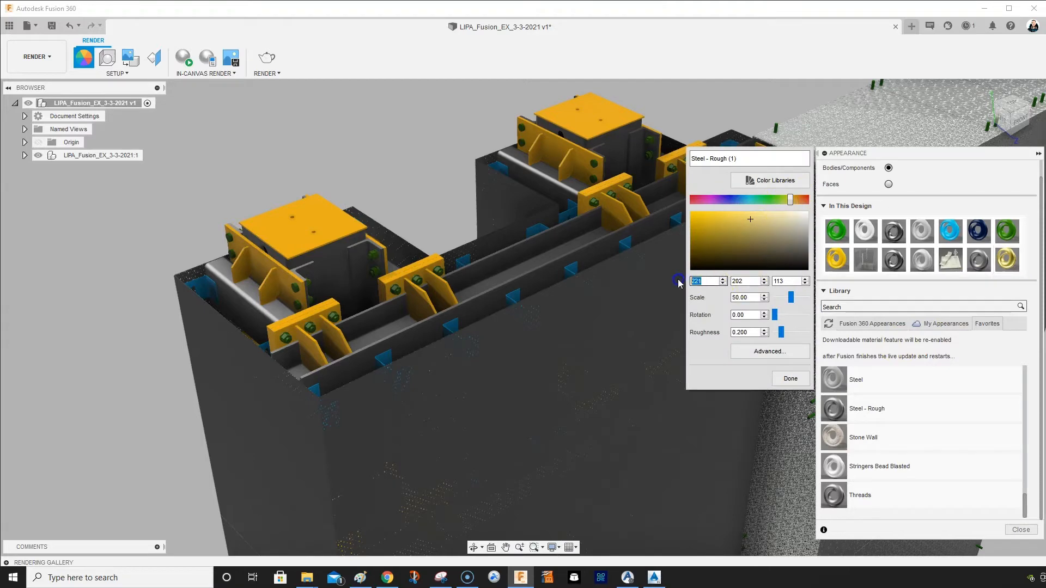
{"action": "type", "text": "255"}
{"action": "left_click", "coordinate": [752, 281]}
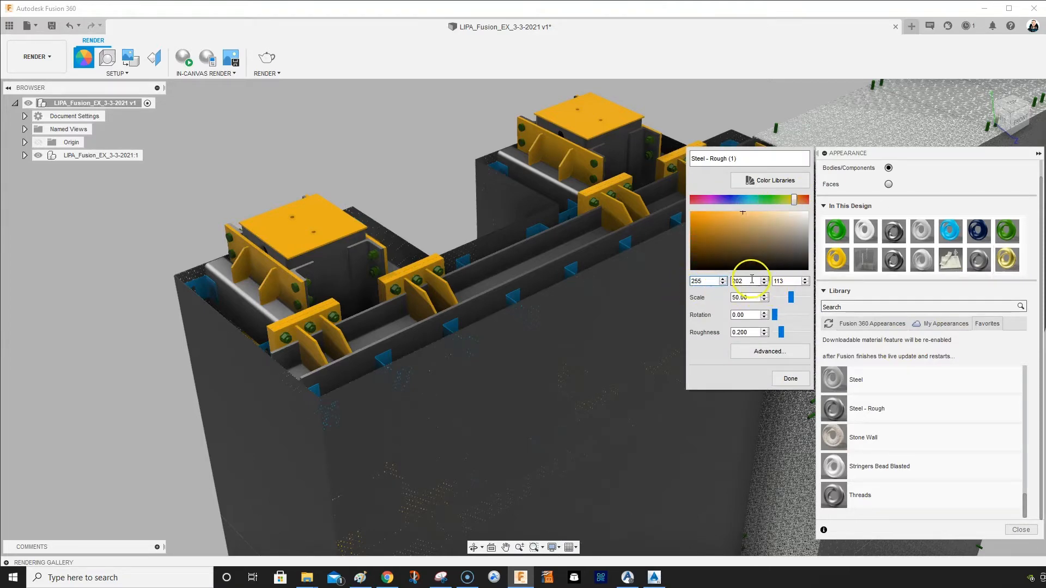
{"action": "type", "text": "1"}
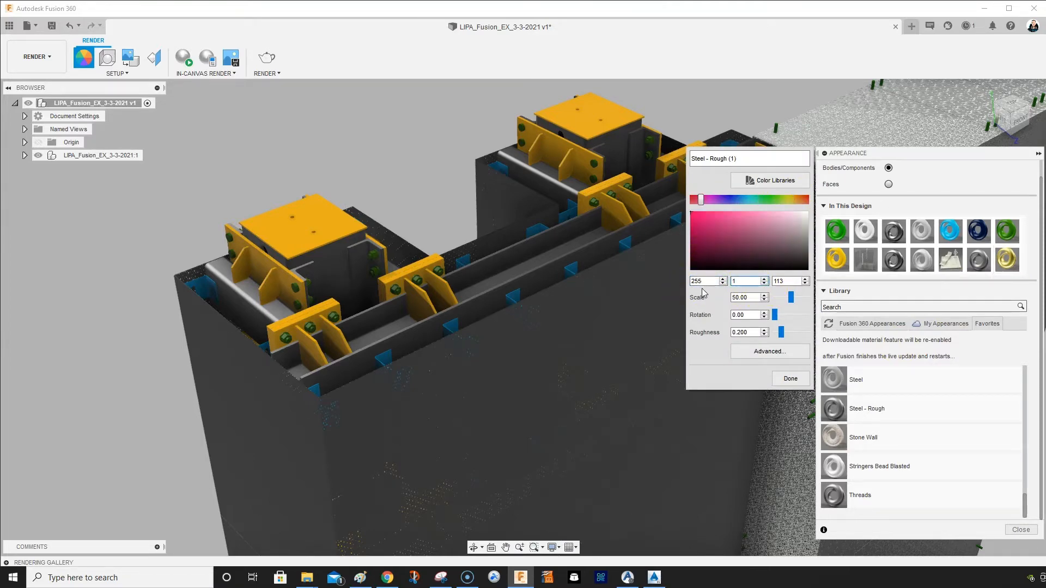
{"action": "type", "text": "91"}
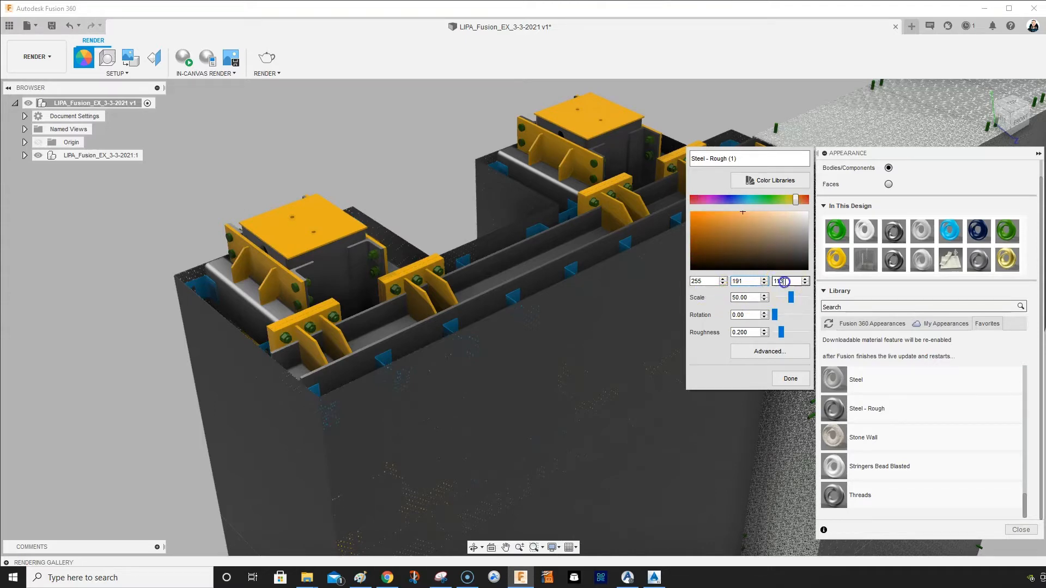
{"action": "type", "text": "0"}
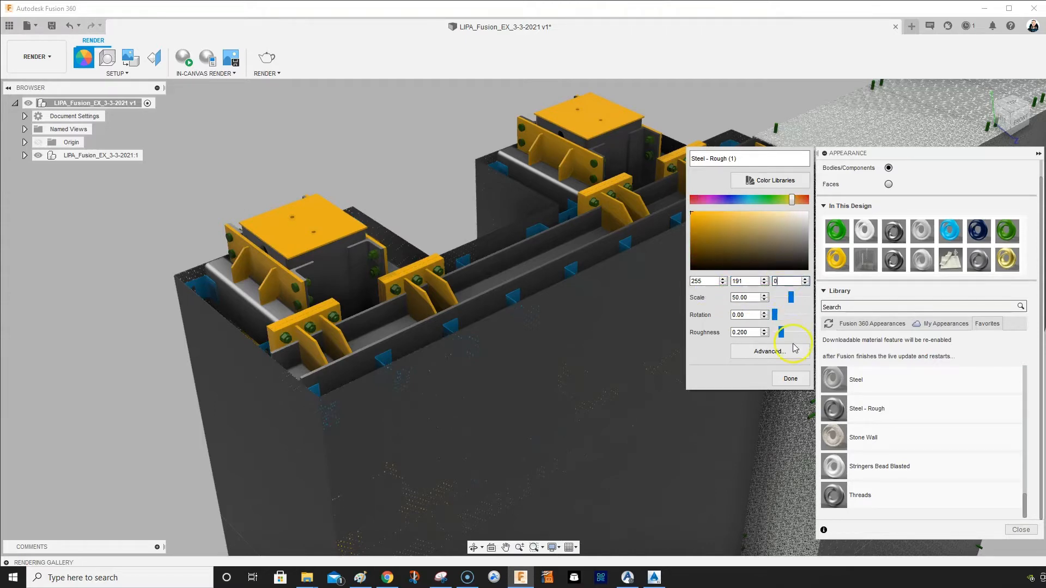
{"action": "left_click", "coordinate": [791, 379]}
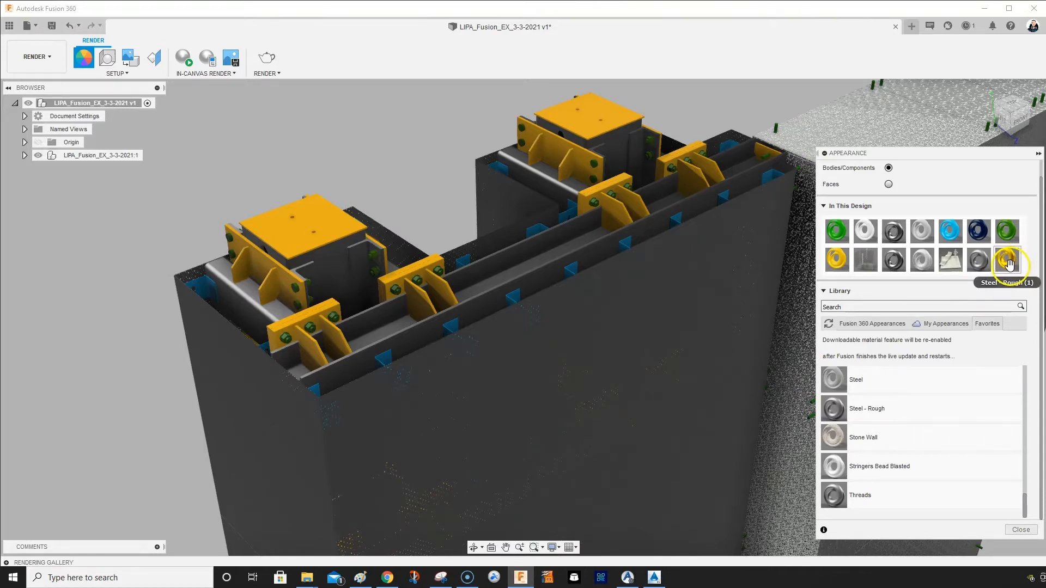
Apply the yellow Steel - Rough (1) appearance to all objects that use the Opaque(255,191,0) appearance
{"action": "right_click", "coordinate": [837, 266]}
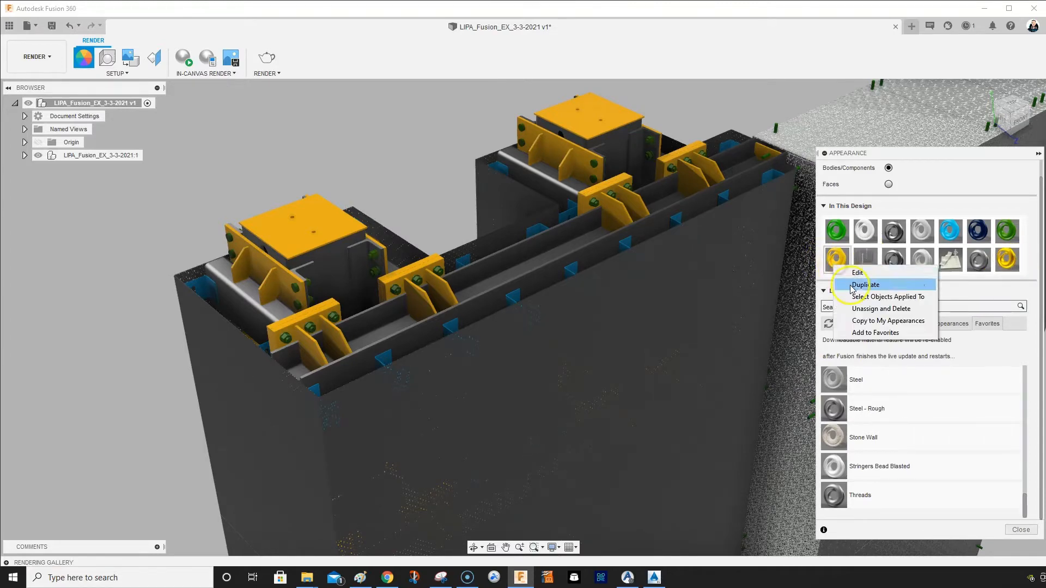
{"action": "left_click", "coordinate": [857, 298]}
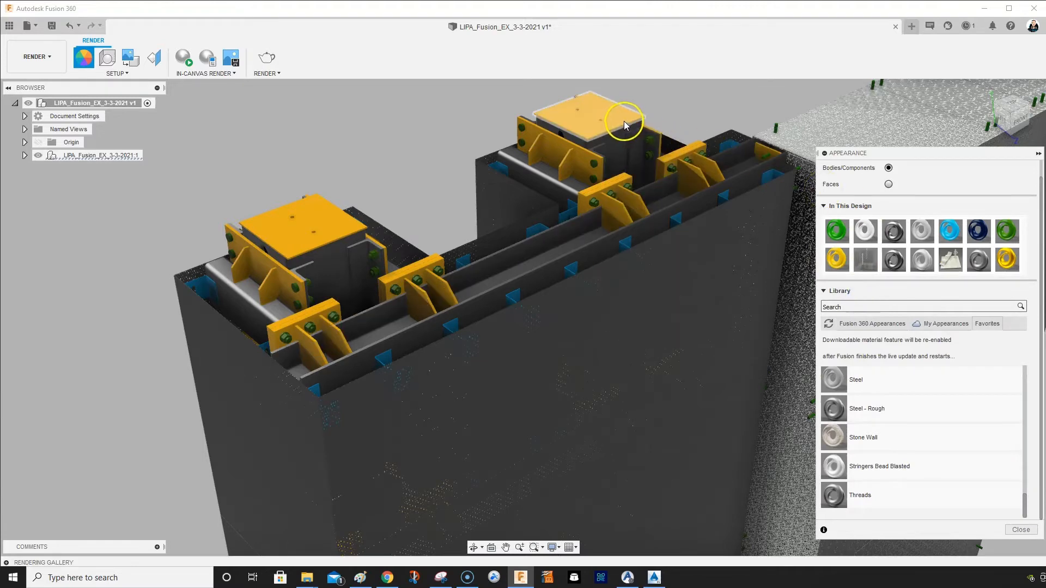
{"action": "right_click", "coordinate": [835, 256]}
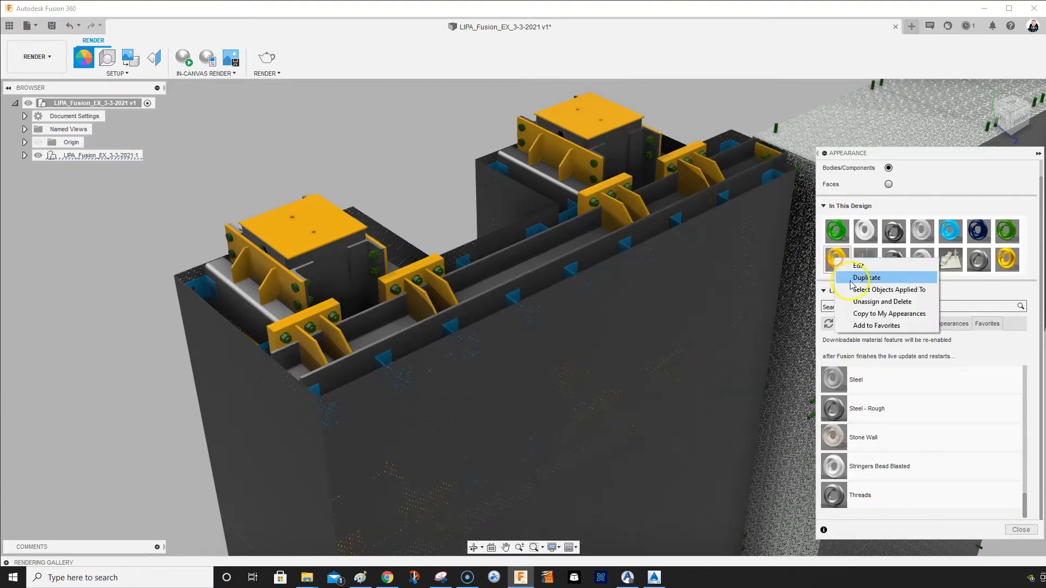
{"action": "left_click", "coordinate": [854, 289]}
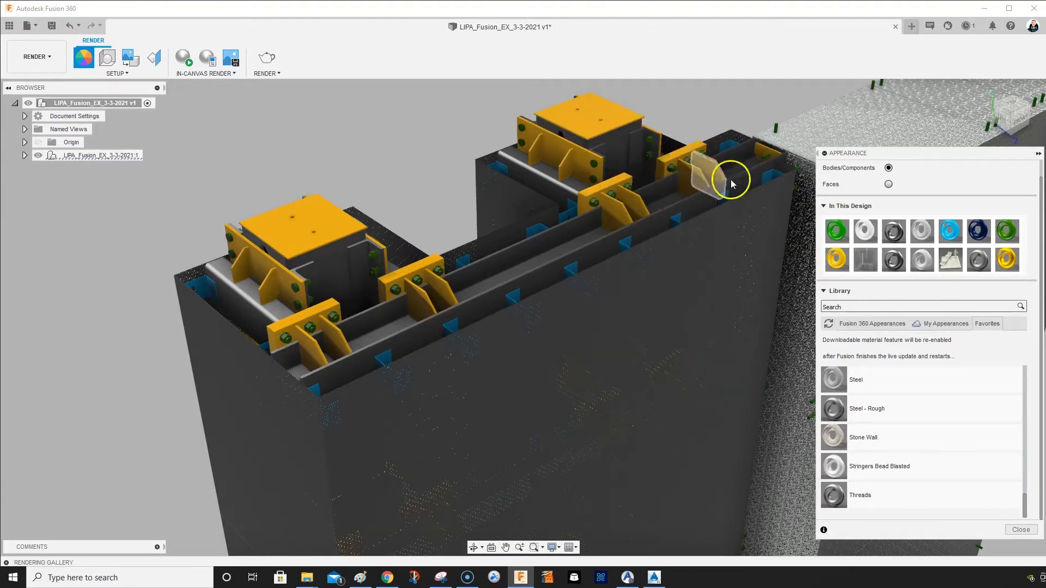
{"action": "right_click", "coordinate": [1017, 270]}
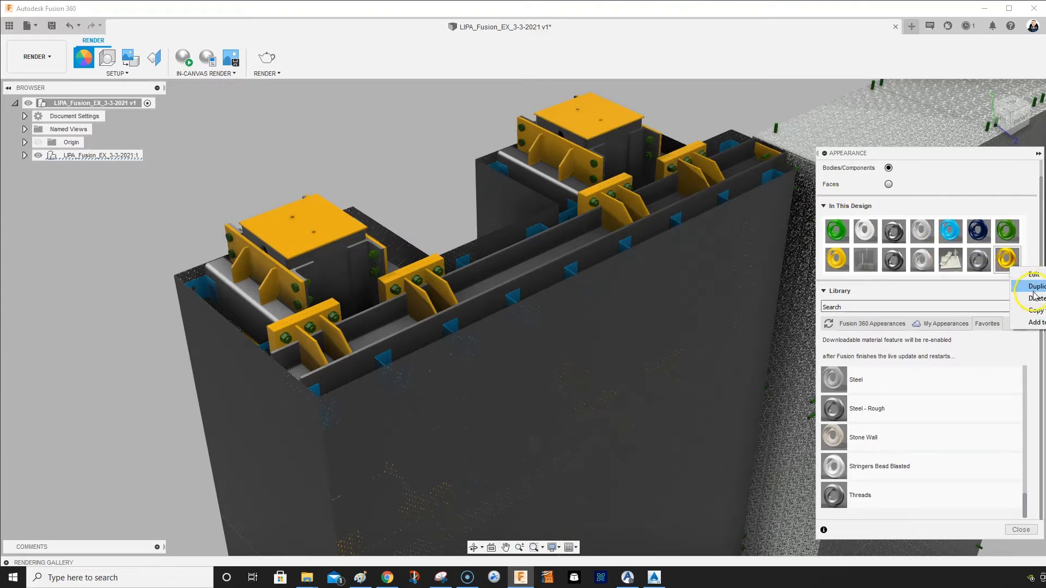
{"action": "left_click", "coordinate": [859, 227]}
{"action": "left_click", "coordinate": [1015, 258]}
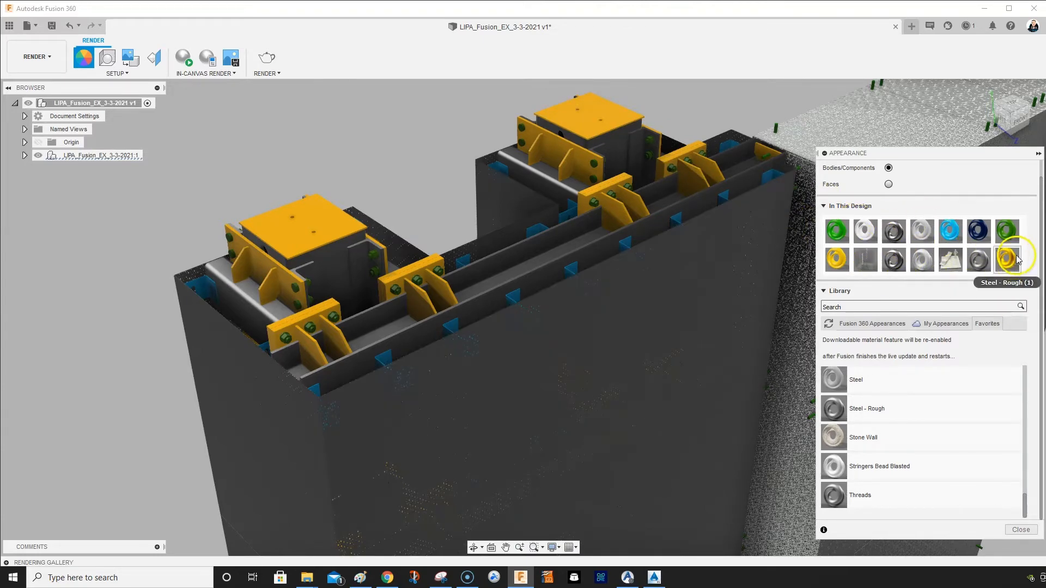
{"action": "left_click_drag", "start_coordinate": [1012, 262], "coordinate": [623, 120]}
{"action": "middle_click_drag", "start_coordinate": [622, 220], "coordinate": [616, 213], "text": "shift"}
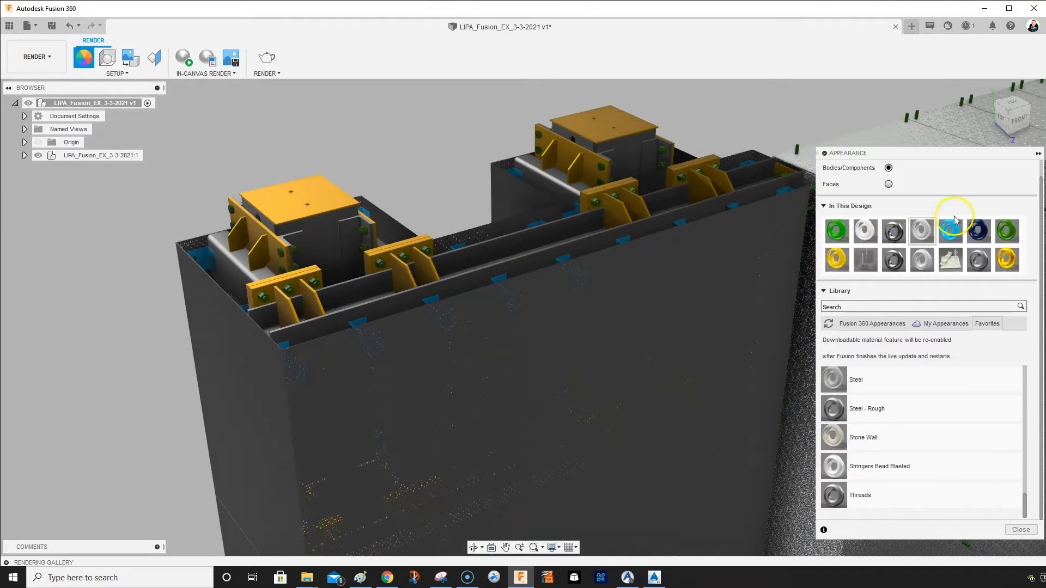
Recolor the bolts' green Opaque(64,128,0) appearance to light grey, RGB 205, 212, 197
{"action": "double_click", "coordinate": [1006, 230]}
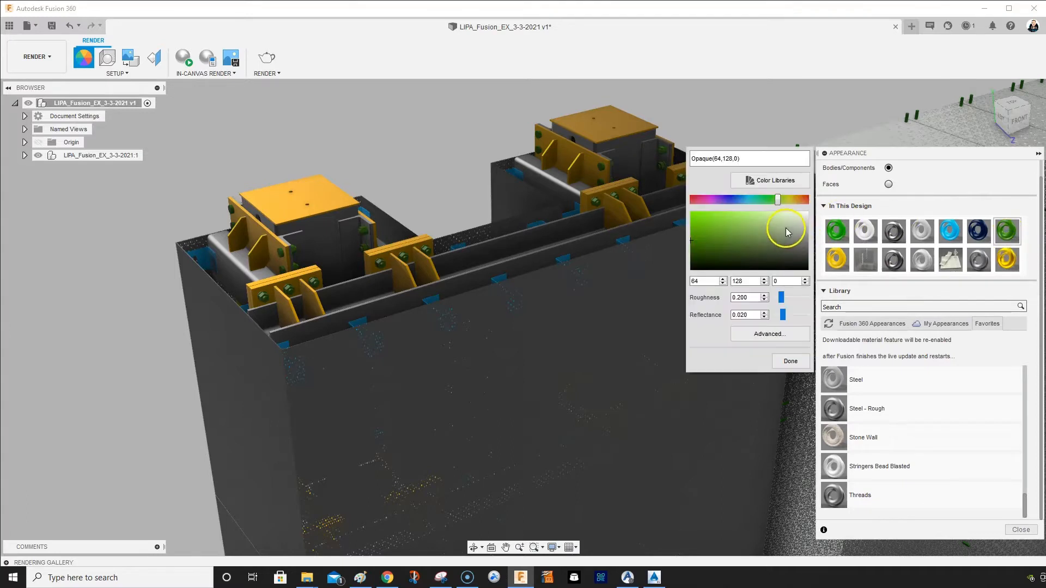
{"action": "left_click_drag", "start_coordinate": [785, 229], "coordinate": [796, 219]}
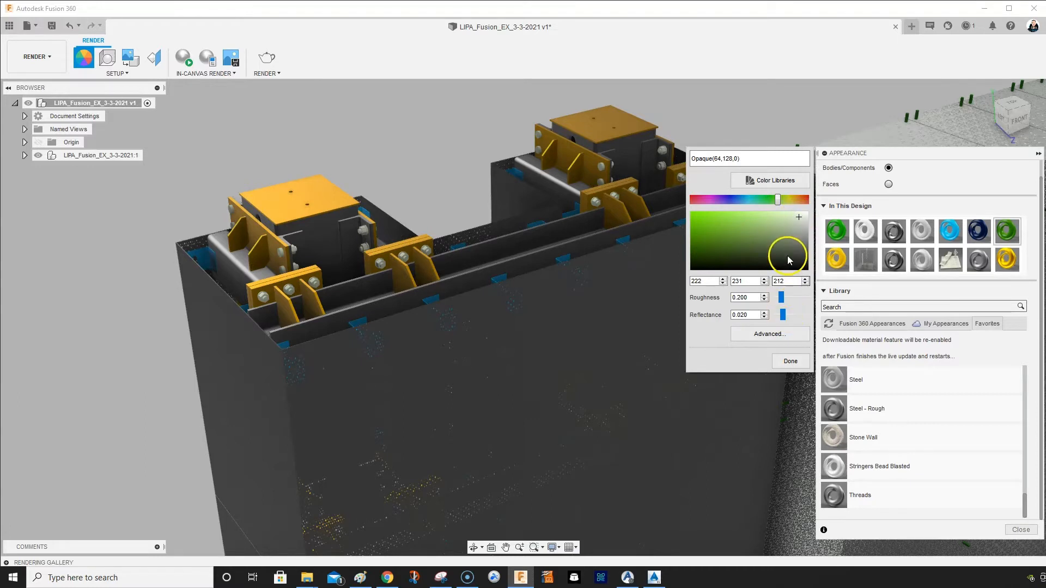
{"action": "left_click", "coordinate": [799, 229]}
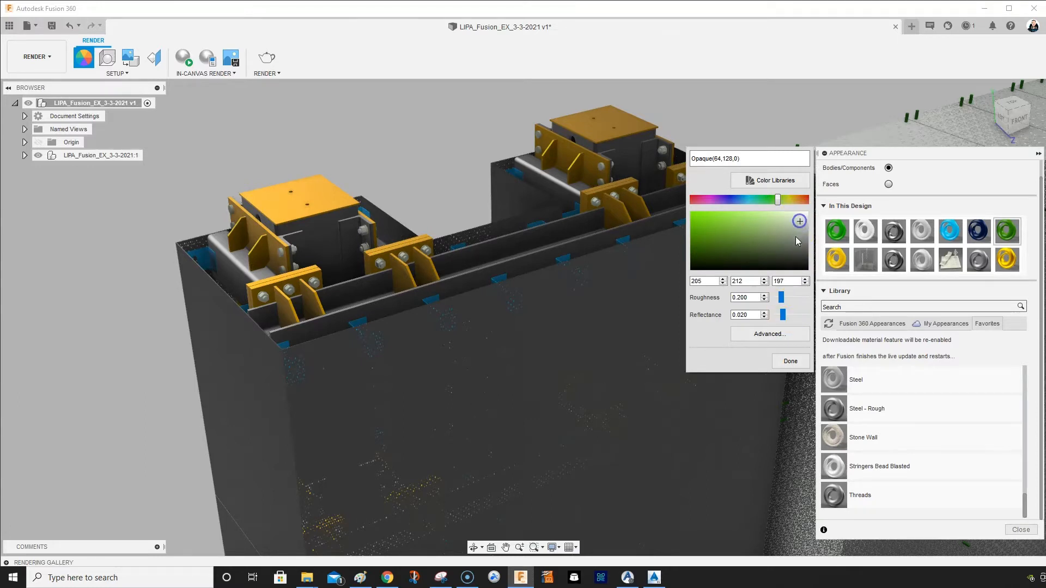
{"action": "left_click", "coordinate": [791, 361]}
Delete the unused white appearance from the design
{"action": "middle_click_drag", "start_coordinate": [744, 191], "coordinate": [631, 230]}
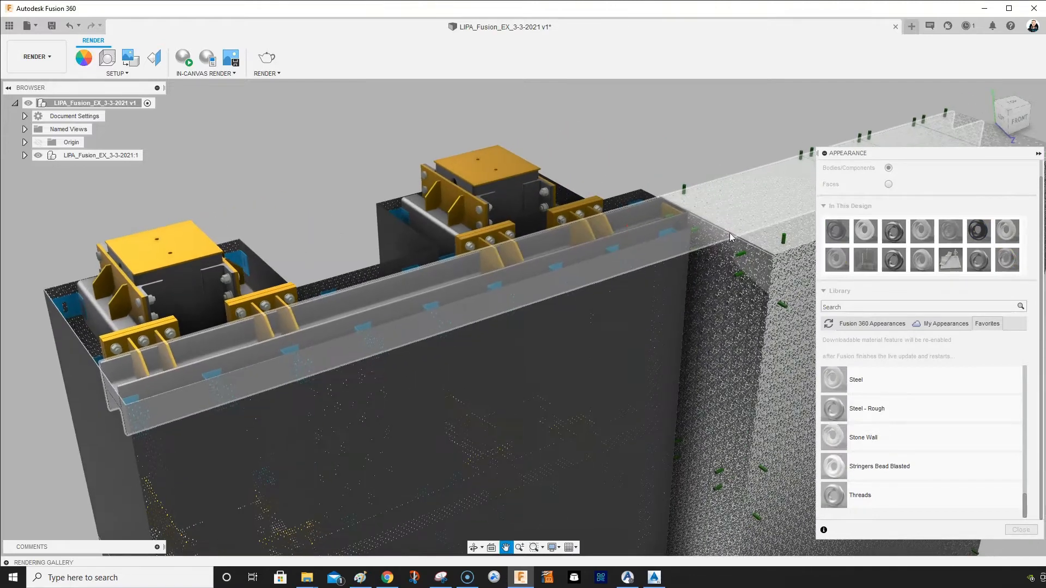
{"action": "right_click", "coordinate": [868, 232]}
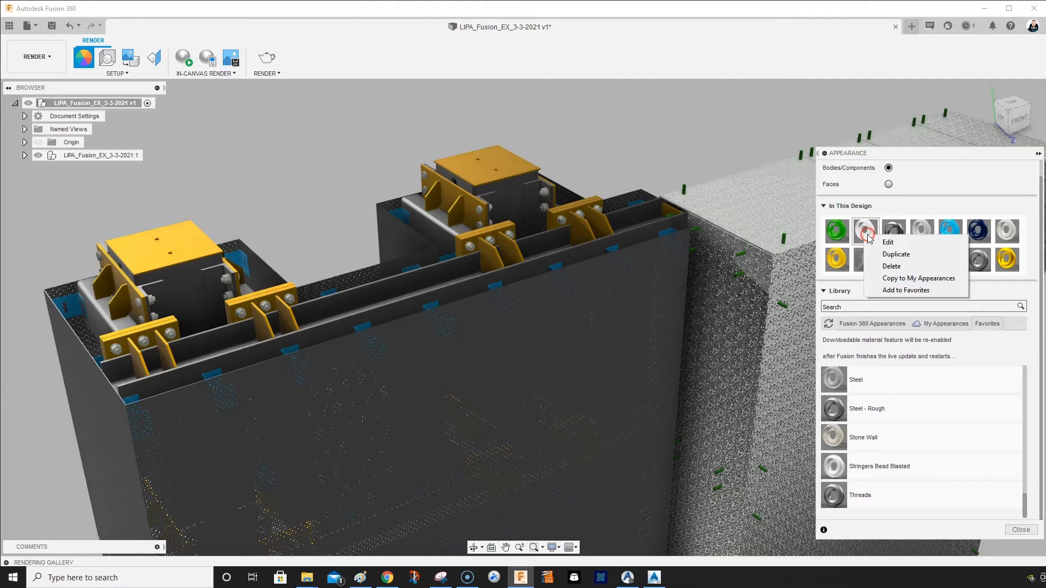
{"action": "left_click", "coordinate": [891, 267]}
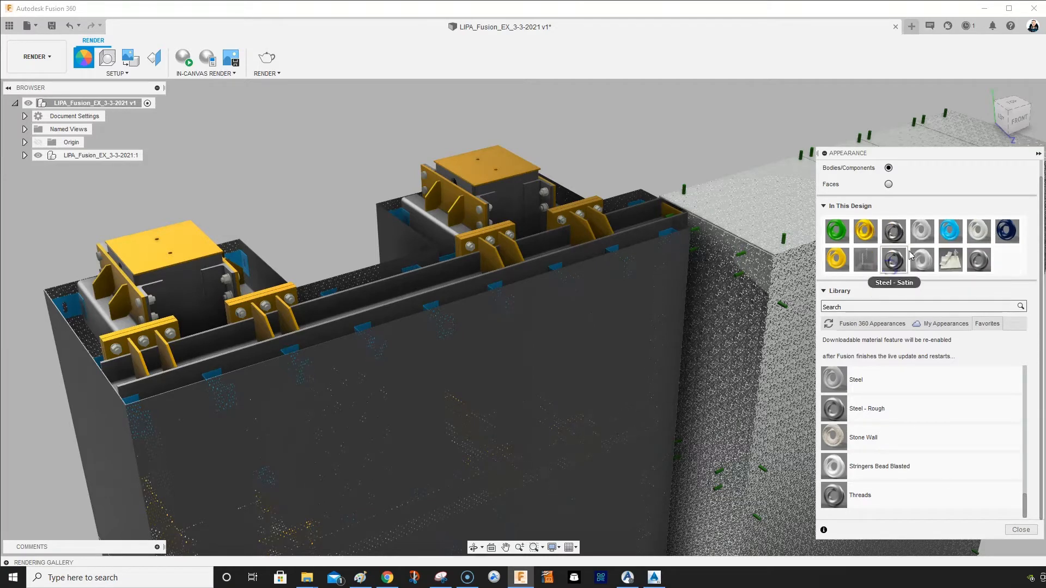
Select the objects using the light grey bolt appearance and those using Opaque(187,187,187) to check where each is applied
{"action": "right_click", "coordinate": [978, 232]}
{"action": "left_click", "coordinate": [1001, 265]}
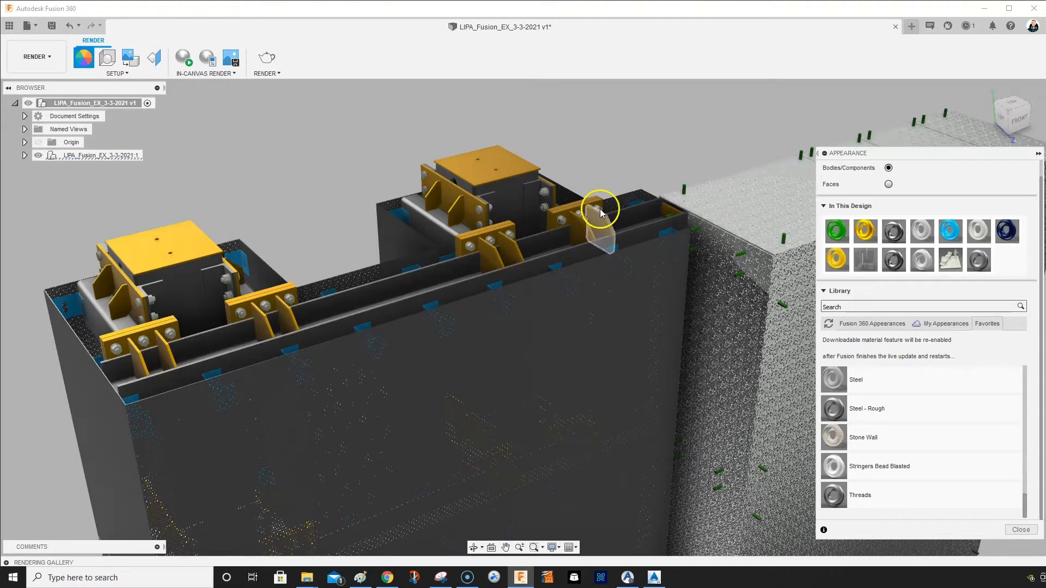
{"action": "right_click", "coordinate": [921, 265]}
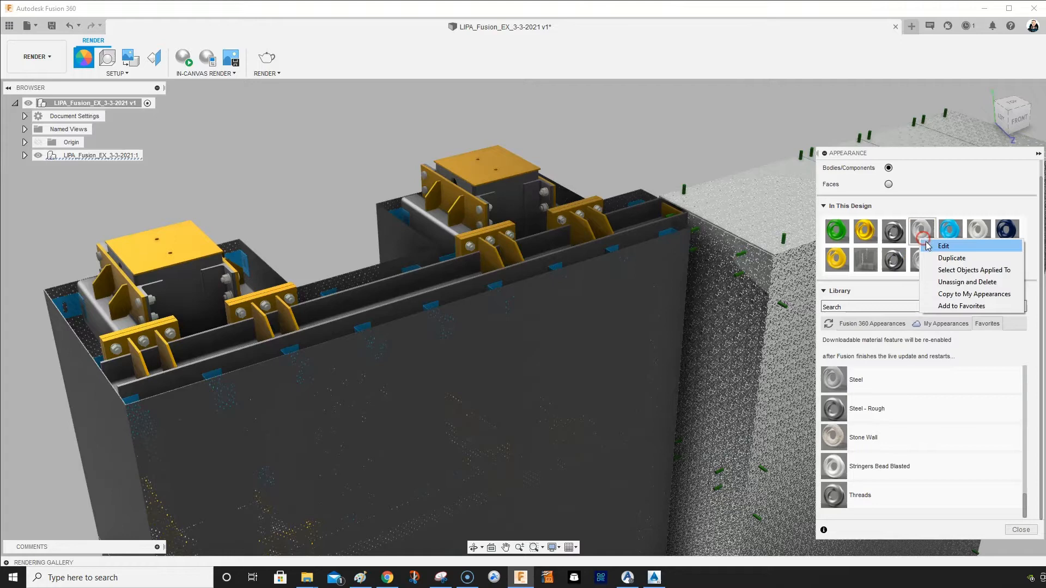
{"action": "left_click", "coordinate": [942, 269]}
{"action": "left_click", "coordinate": [598, 182]}
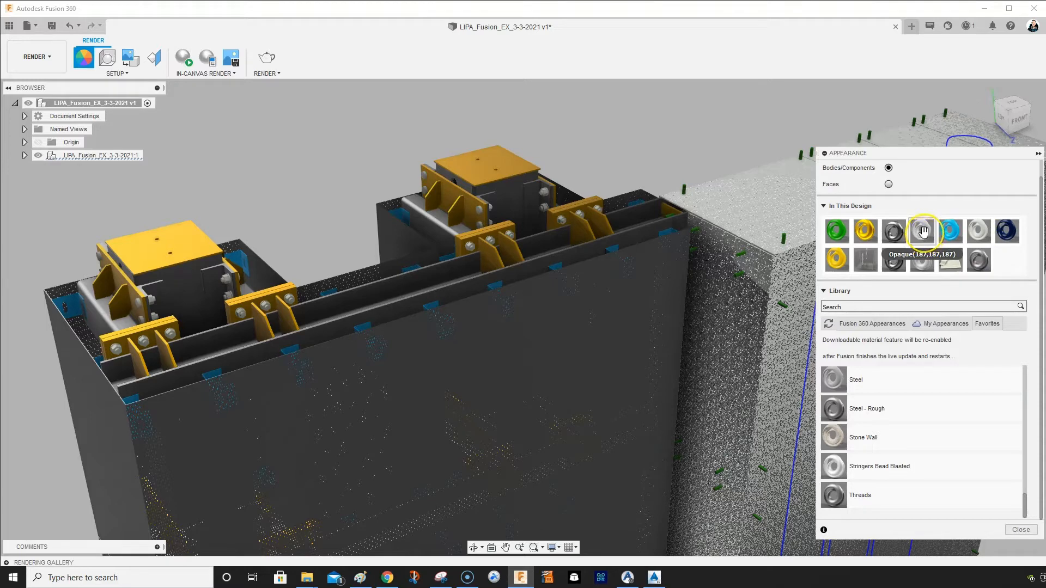
Rename the green Opaque(41,166,0) appearance to Threaded Rods and recolor it grey, RGB 144, 148, 143
{"action": "left_click", "coordinate": [837, 231]}
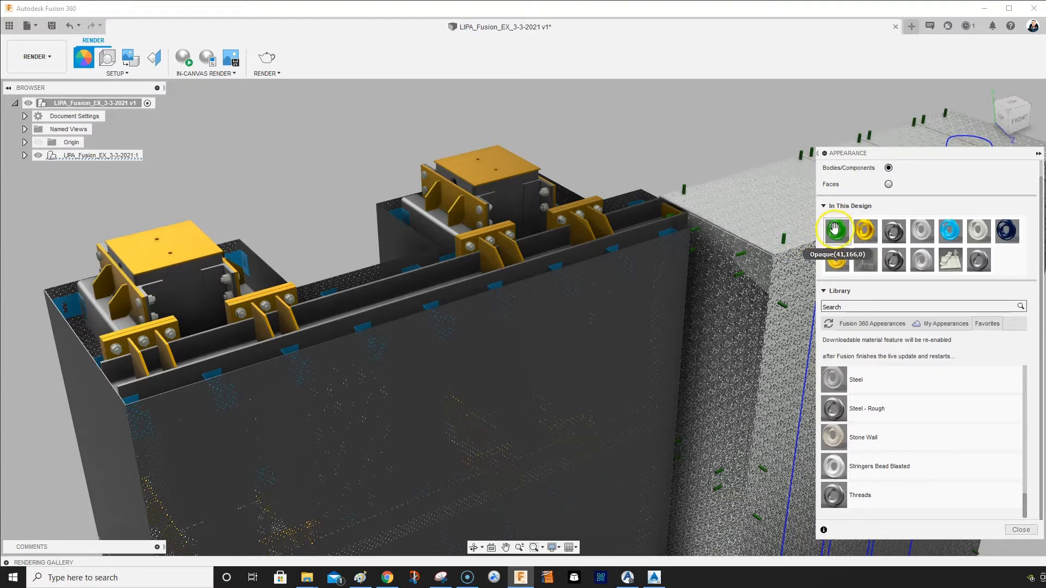
{"action": "double_click", "coordinate": [836, 229]}
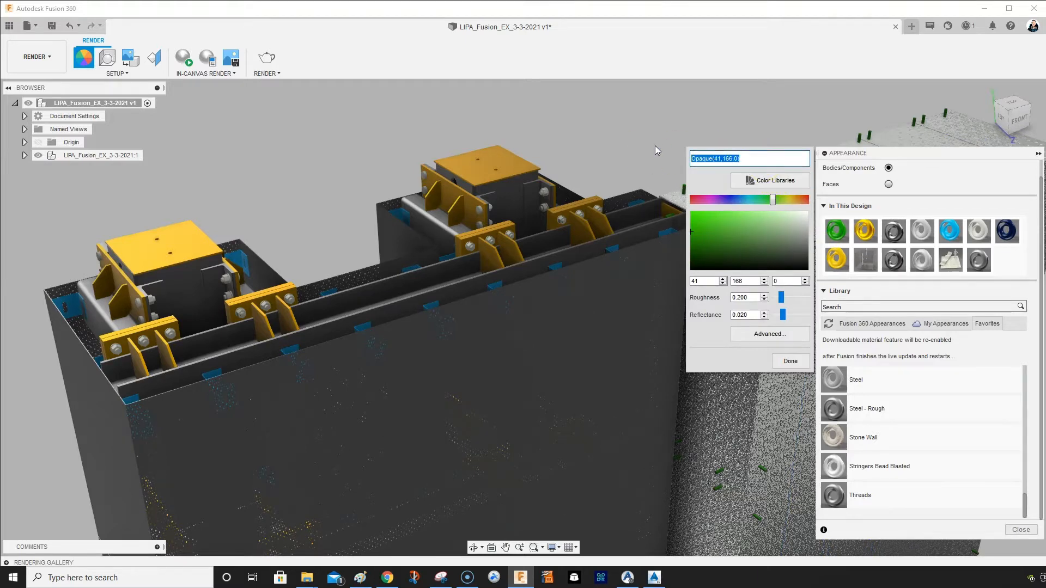
{"action": "type", "text": "Threaded Rods"}
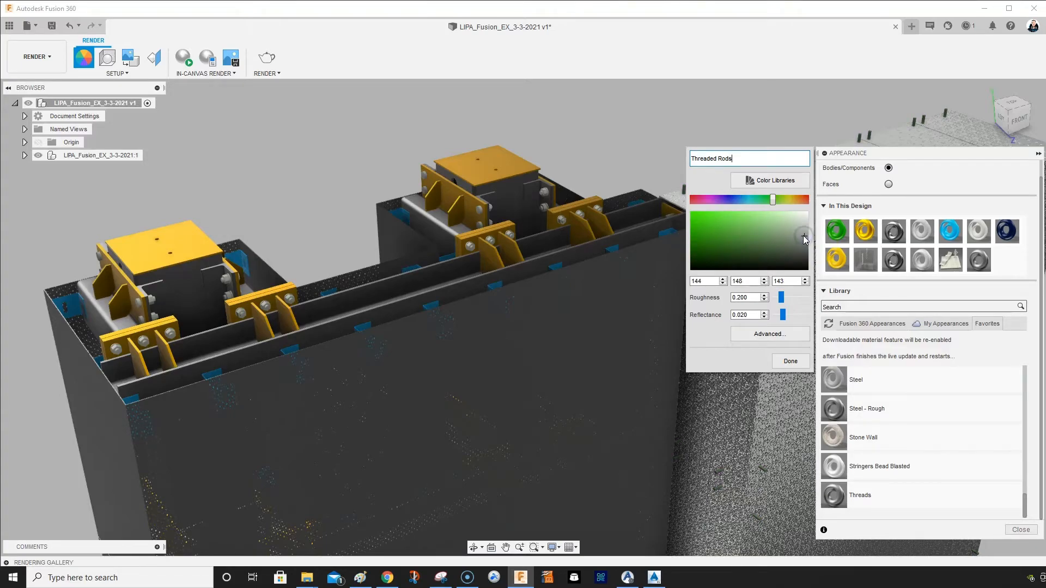
{"action": "left_click", "coordinate": [788, 360]}
{"action": "middle_click_drag", "start_coordinate": [759, 286], "coordinate": [618, 223], "text": "shift"}
{"action": "scroll", "coordinate": [618, 223], "scroll_direction": "down", "scroll_amount": 6}
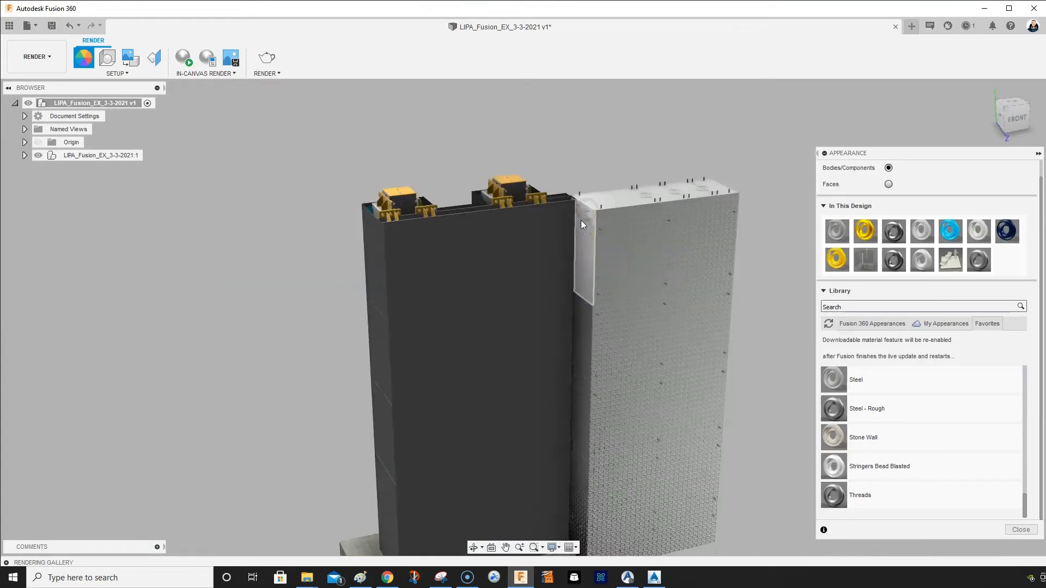
Inspect the panels from below and around, and collapse the appearance palette out of the way
{"action": "middle_click_drag", "start_coordinate": [571, 380], "coordinate": [532, 166], "text": "shift"}
{"action": "scroll", "coordinate": [702, 253], "scroll_direction": "up", "scroll_amount": 10}
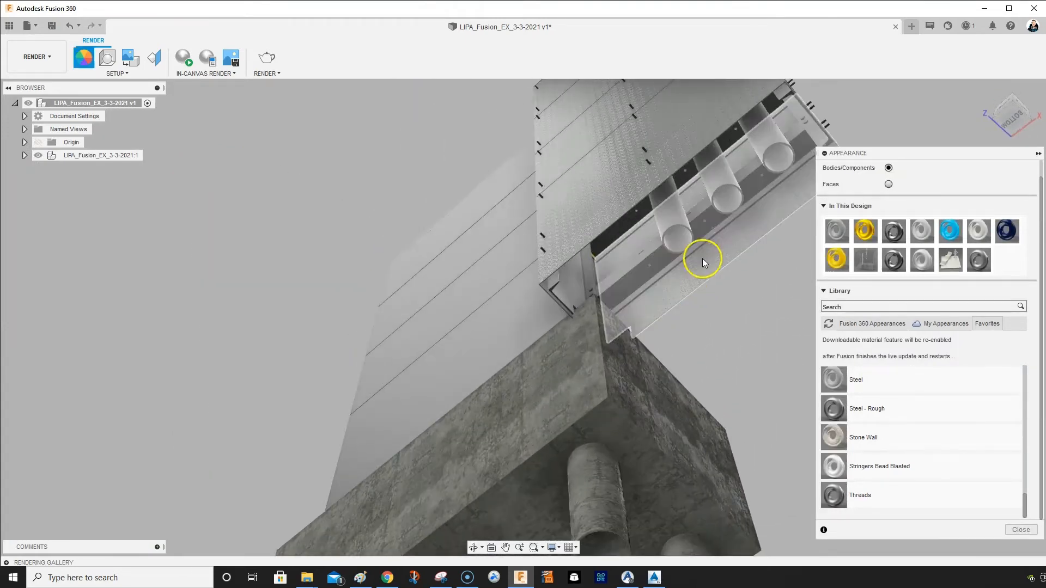
{"action": "scroll", "coordinate": [616, 307], "scroll_direction": "up", "scroll_amount": 8}
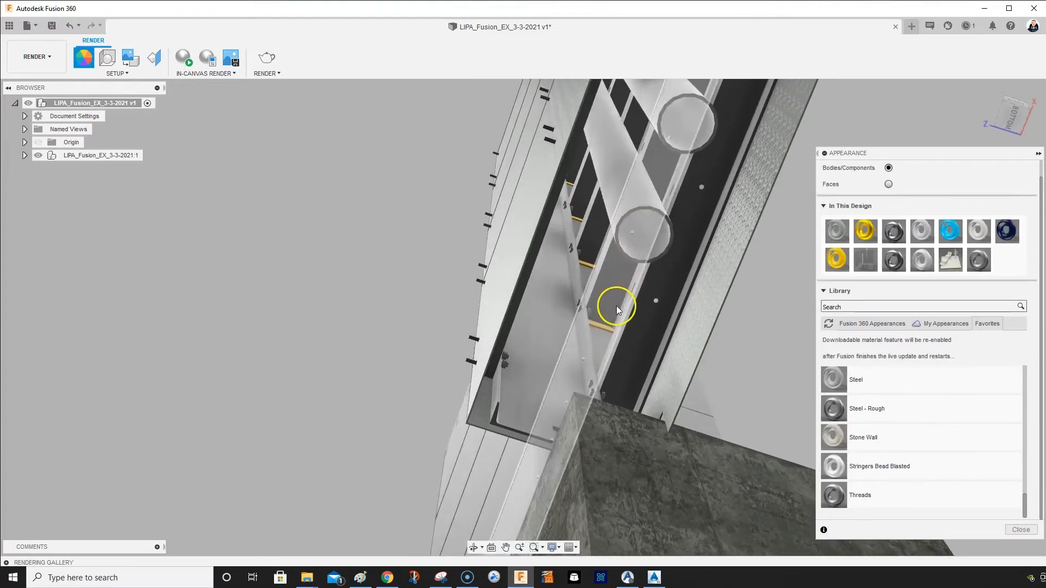
{"action": "mouse_move", "coordinate": [613, 309]}
{"action": "middle_mouse_down", "text": "shift"}
{"action": "mouse_move", "coordinate": [595, 276]}
{"action": "mouse_move", "coordinate": [684, 324]}
{"action": "mouse_move", "coordinate": [570, 293]}
{"action": "mouse_move", "coordinate": [465, 346]}
{"action": "mouse_move", "coordinate": [525, 401]}
{"action": "mouse_move", "coordinate": [504, 484]}
{"action": "mouse_move", "coordinate": [517, 391]}
{"action": "mouse_move", "coordinate": [475, 383]}
{"action": "middle_mouse_up", "text": "shift"}
{"action": "scroll", "coordinate": [570, 292], "scroll_direction": "down", "scroll_amount": 5}
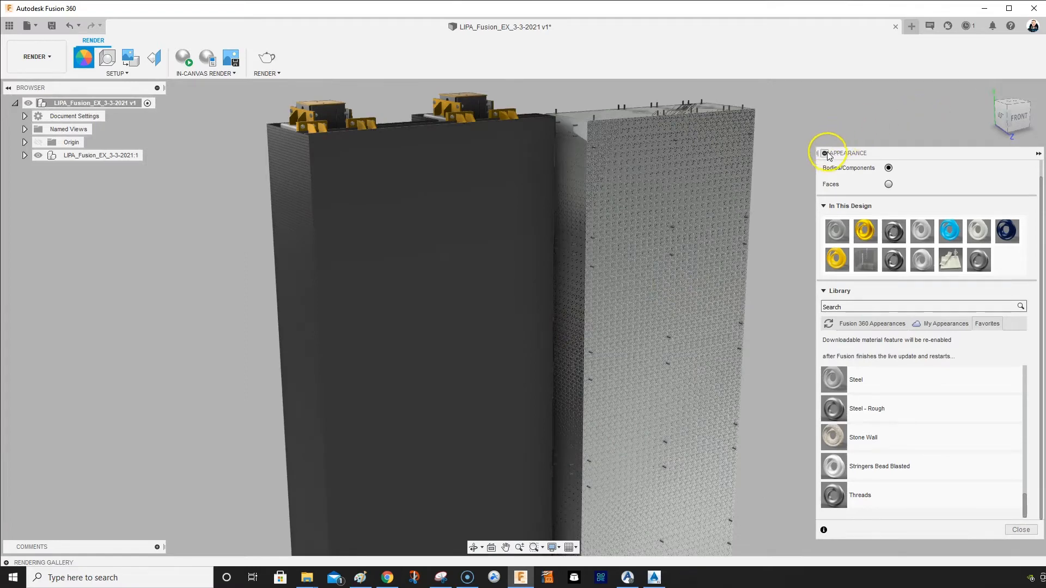
{"action": "left_click", "coordinate": [825, 153]}
{"action": "left_click_drag", "start_coordinate": [878, 158], "coordinate": [845, 71]}
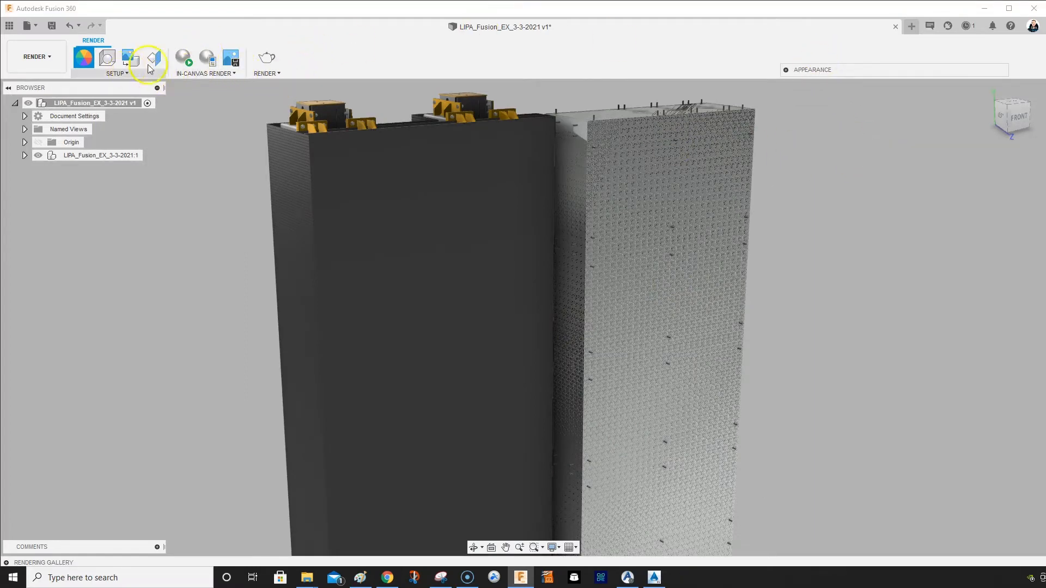
Try the Photobooth scene environment, switch to Cool Light, and collapse the scene settings
{"action": "left_click", "coordinate": [106, 60]}
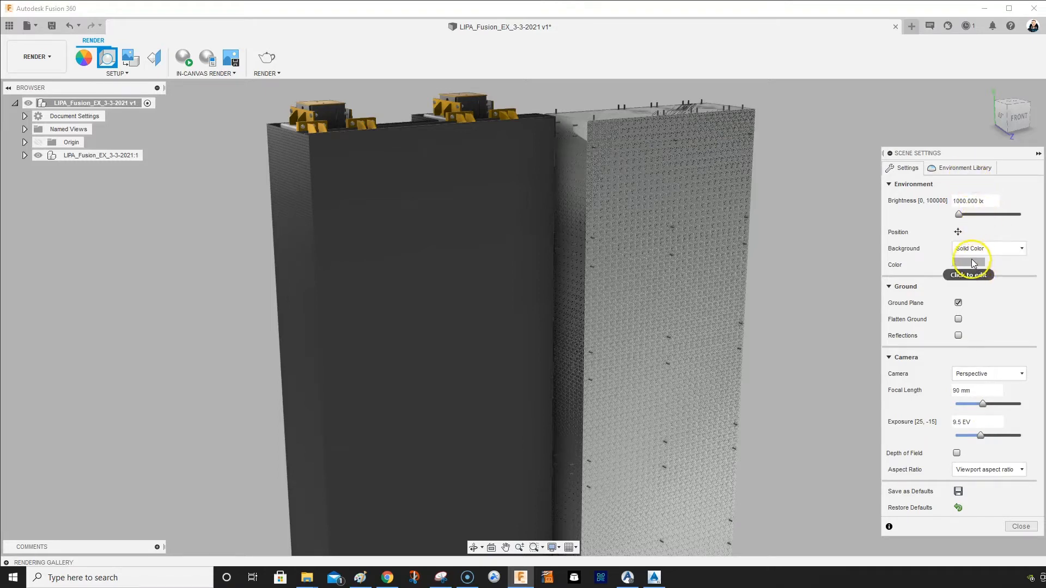
{"action": "left_click", "coordinate": [964, 168]}
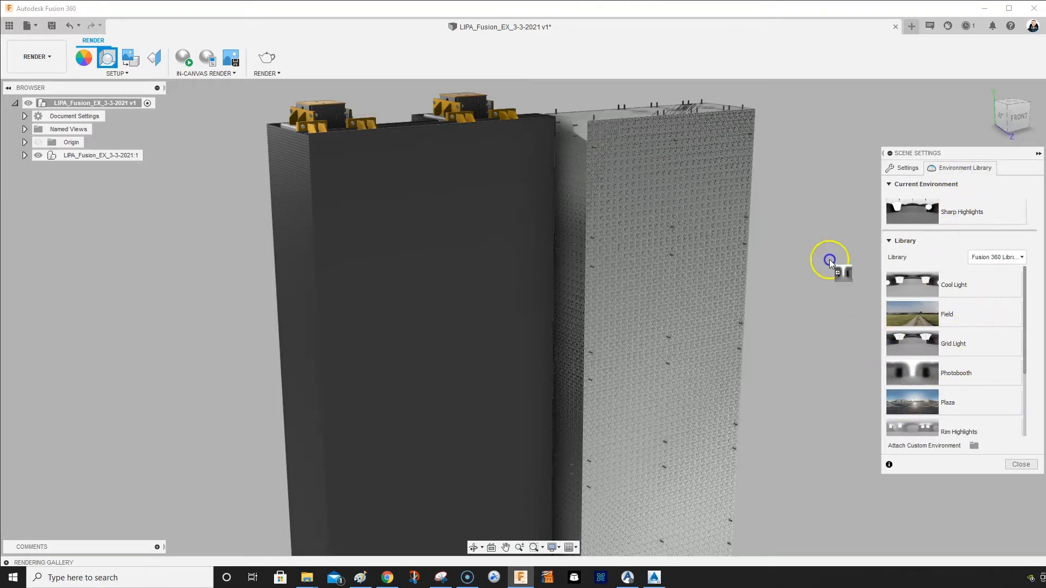
{"action": "left_click_drag", "start_coordinate": [816, 195], "coordinate": [821, 202]}
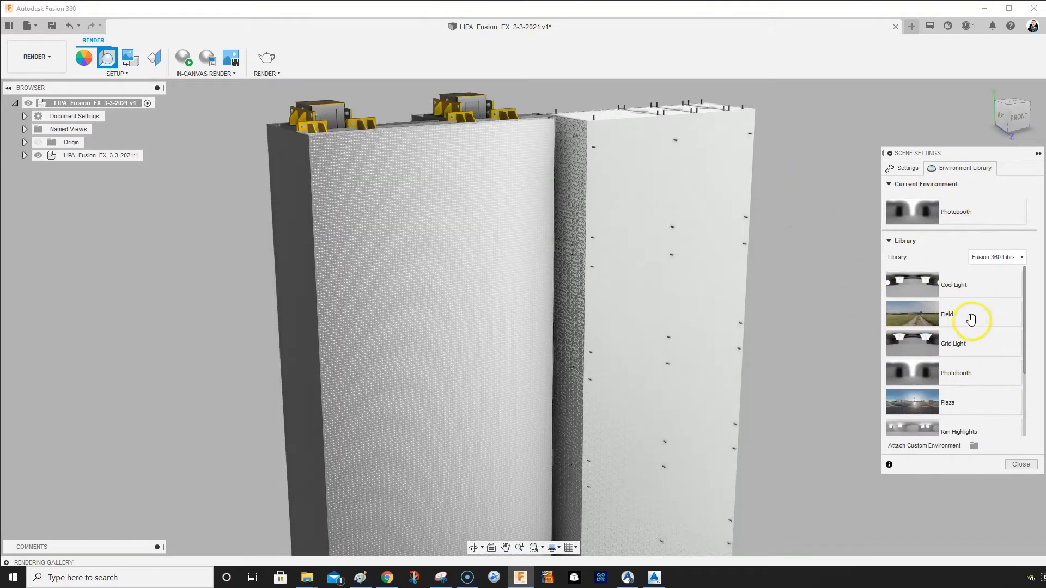
{"action": "left_click_drag", "start_coordinate": [834, 277], "coordinate": [788, 218]}
{"action": "middle_click_drag", "start_coordinate": [799, 222], "coordinate": [777, 240], "text": "shift"}
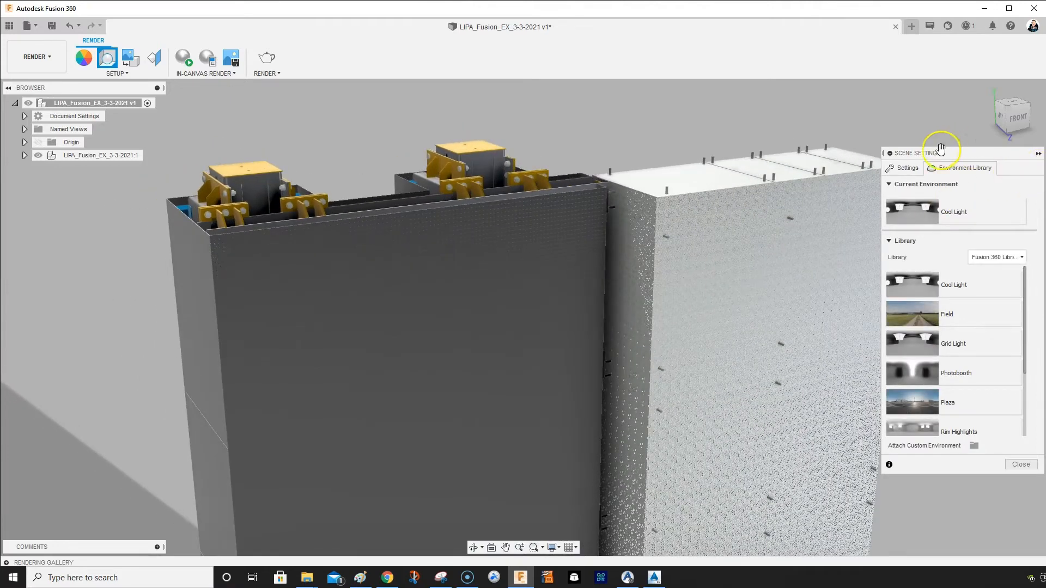
{"action": "left_click", "coordinate": [889, 153]}
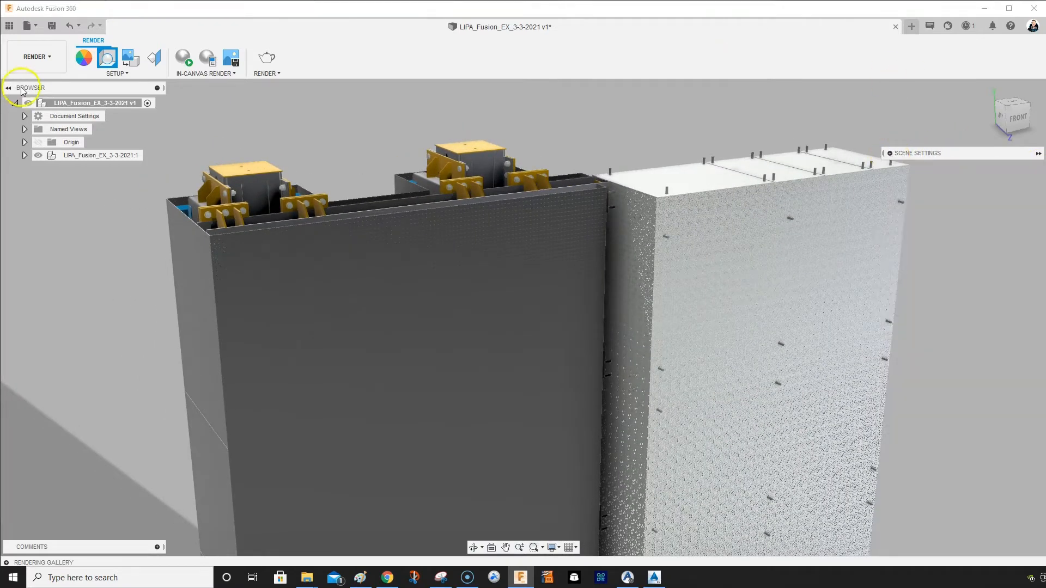
Preview the upper part of the panels with an in-canvas render, including a closer view, and stop the render
{"action": "left_click", "coordinate": [81, 59]}
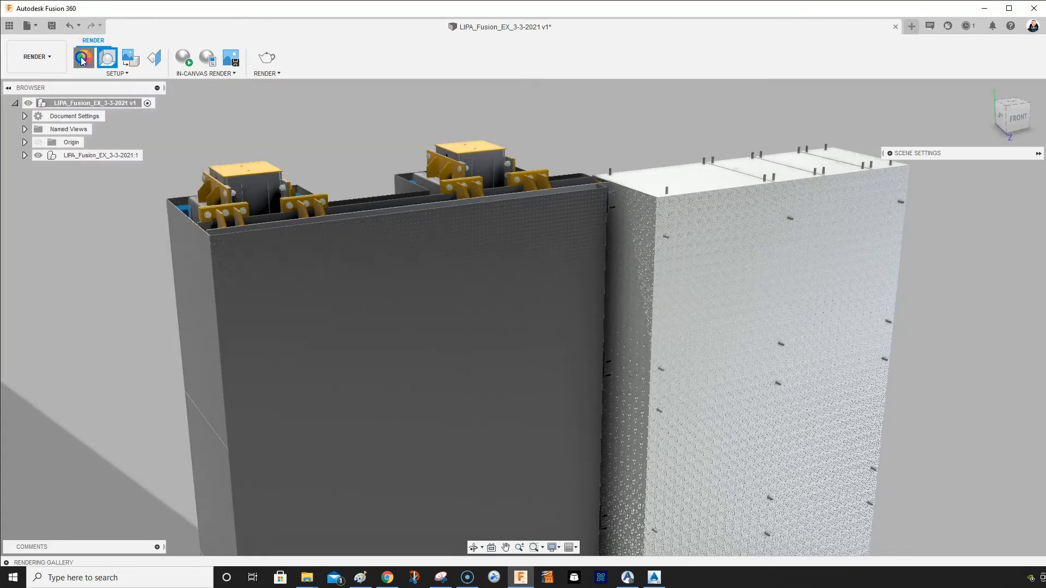
{"action": "left_click", "coordinate": [184, 53]}
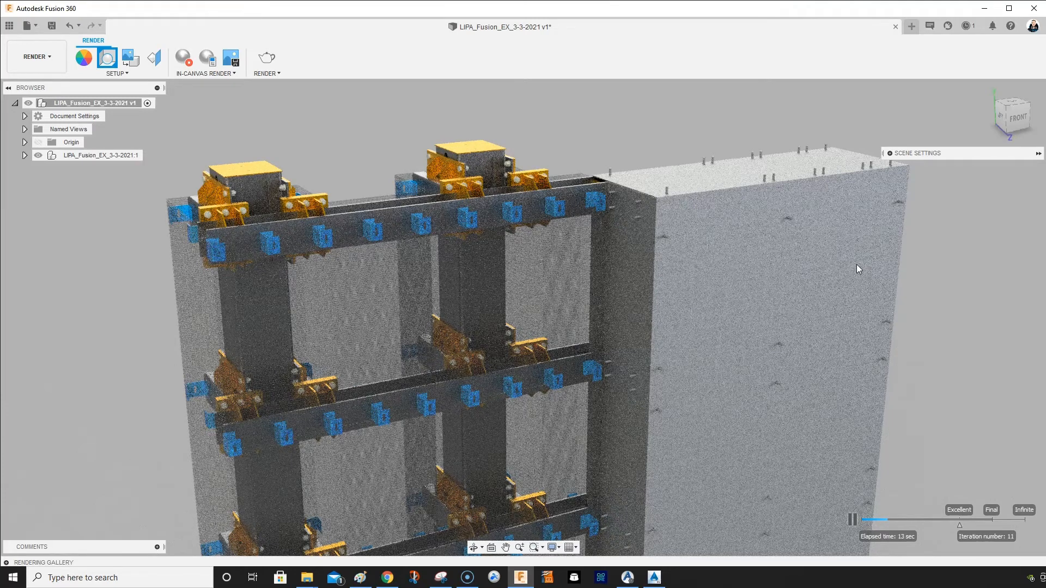
{"action": "left_click", "coordinate": [867, 116]}
{"action": "scroll", "coordinate": [668, 303], "scroll_direction": "up", "scroll_amount": 1}
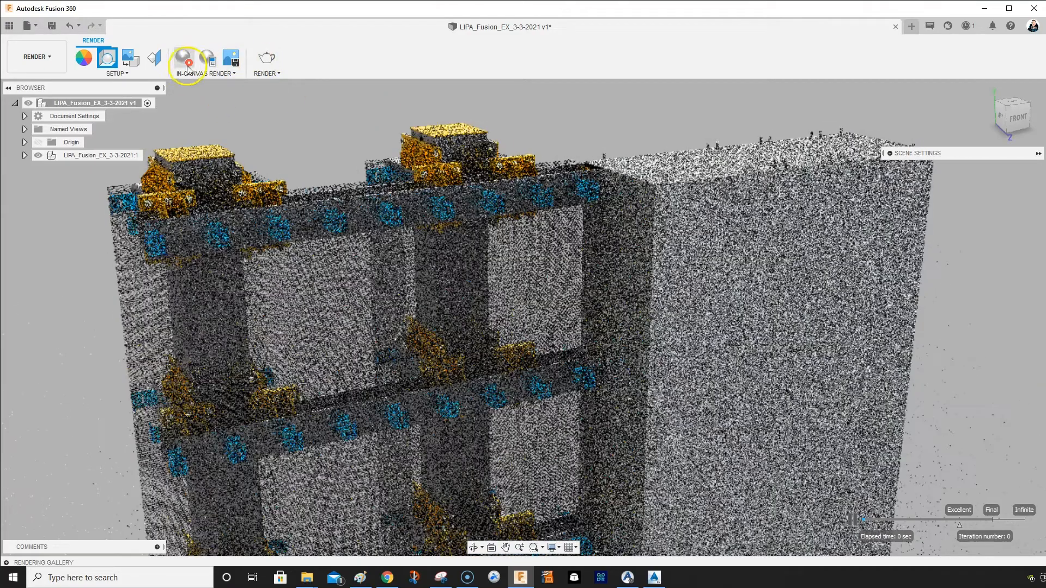
{"action": "left_click", "coordinate": [186, 55]}
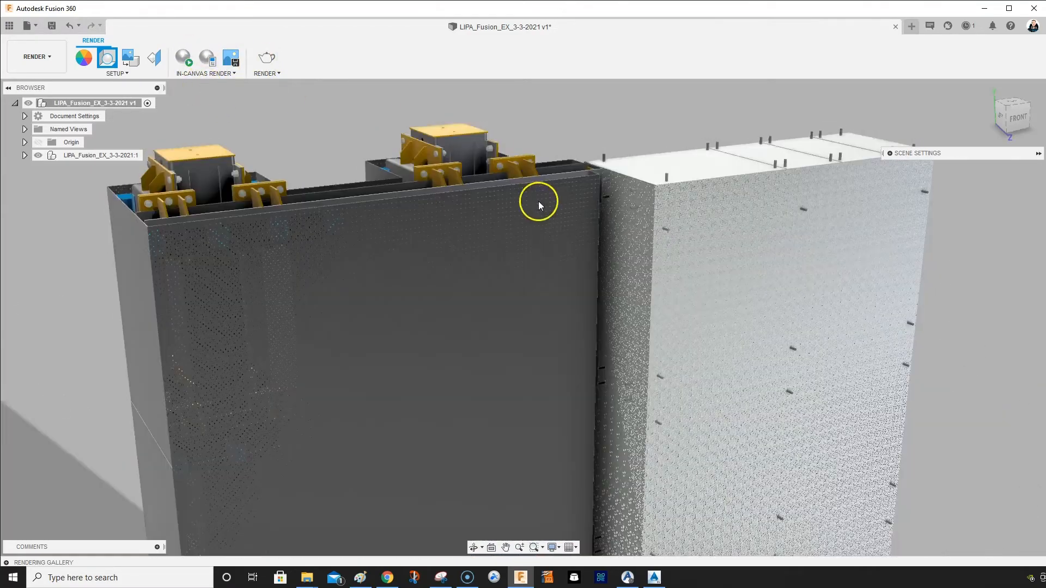
In the Design workspace, add a modeled, full-length 5/8-11 UNC thread to the upper rod beside the mesh panel's corner
{"action": "scroll", "coordinate": [538, 201], "scroll_direction": "down", "scroll_amount": 2}
{"action": "scroll", "coordinate": [564, 170], "scroll_direction": "up", "scroll_amount": 5}
{"action": "middle_click_drag", "start_coordinate": [594, 169], "coordinate": [574, 236]}
{"action": "scroll", "coordinate": [626, 229], "scroll_direction": "up", "scroll_amount": 5}
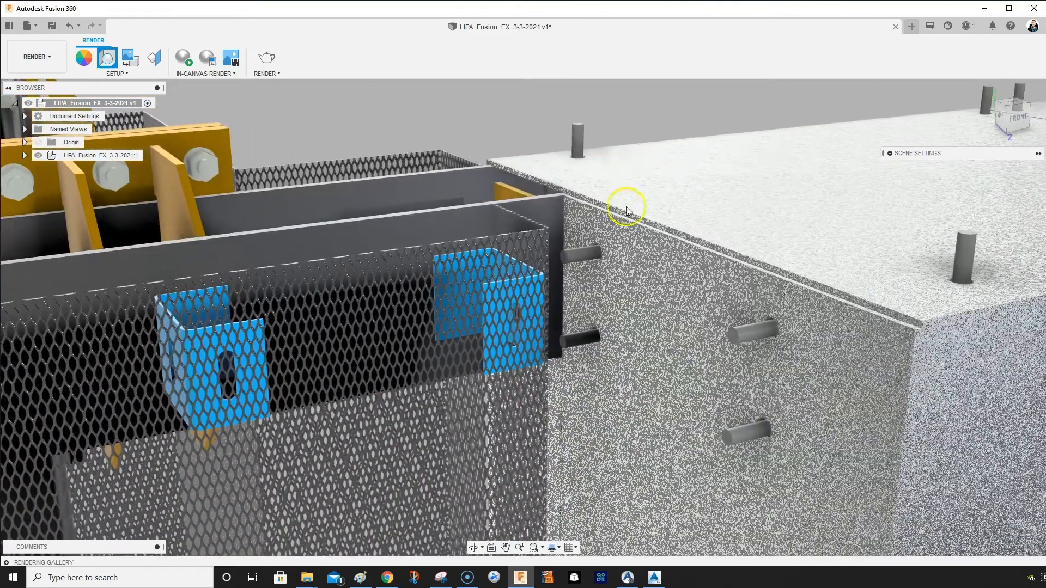
{"action": "middle_click_drag", "start_coordinate": [626, 210], "coordinate": [724, 182]}
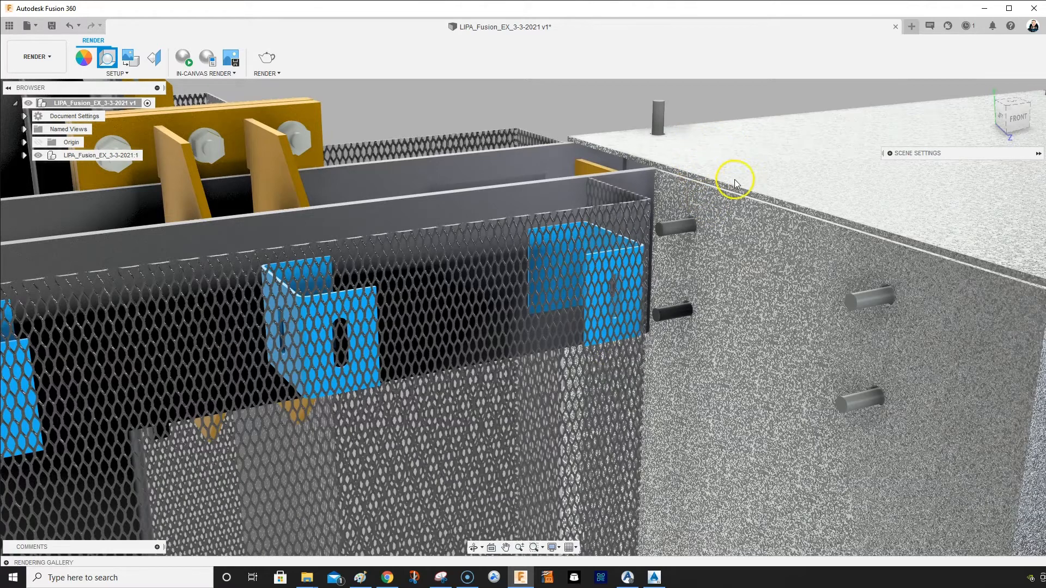
{"action": "left_click", "coordinate": [40, 58]}
{"action": "left_click", "coordinate": [41, 82]}
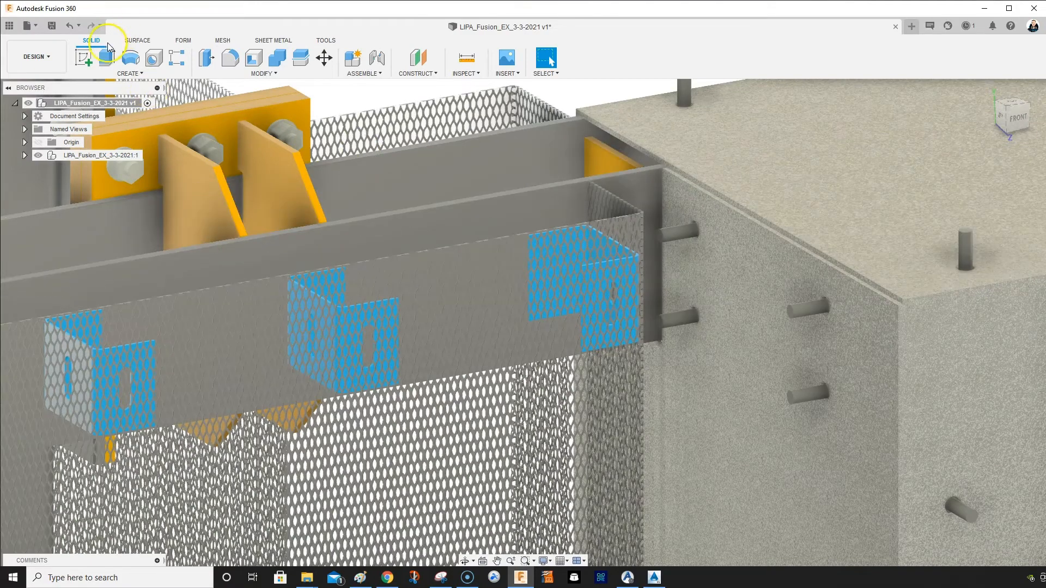
{"action": "left_click", "coordinate": [128, 73]}
{"action": "left_click", "coordinate": [103, 217]}
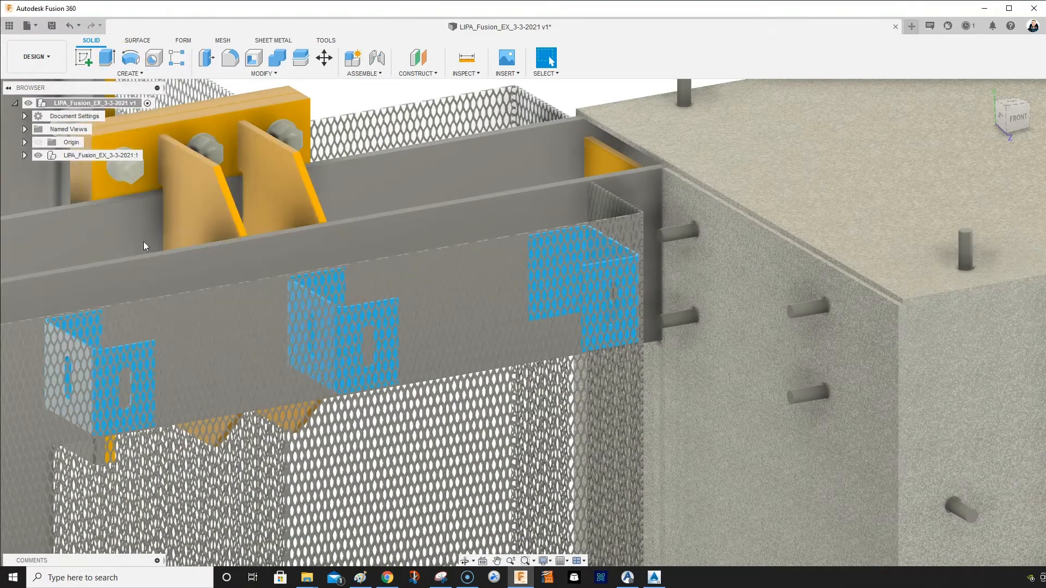
{"action": "left_click", "coordinate": [678, 234]}
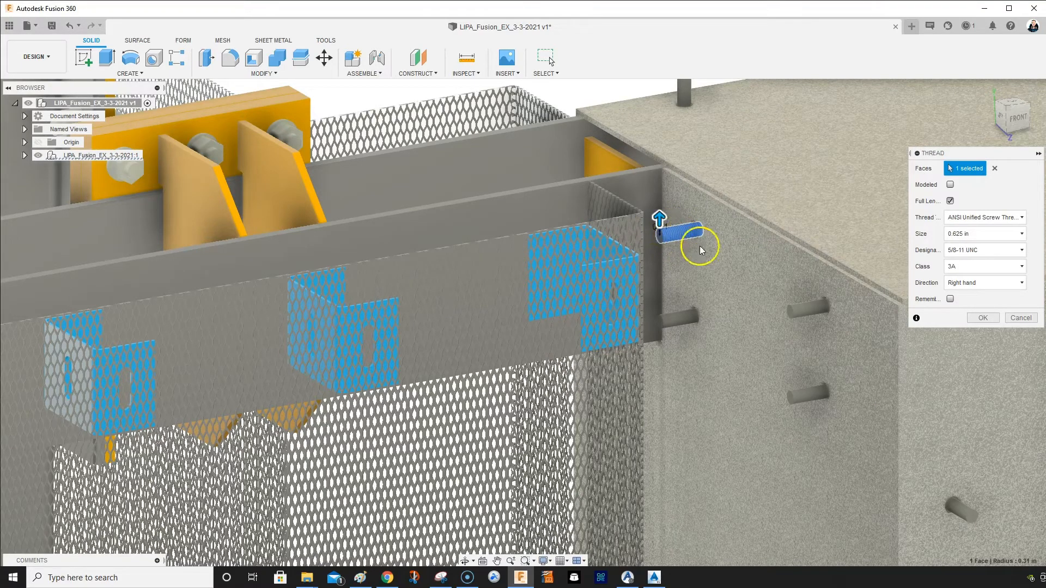
{"action": "left_click", "coordinate": [951, 185]}
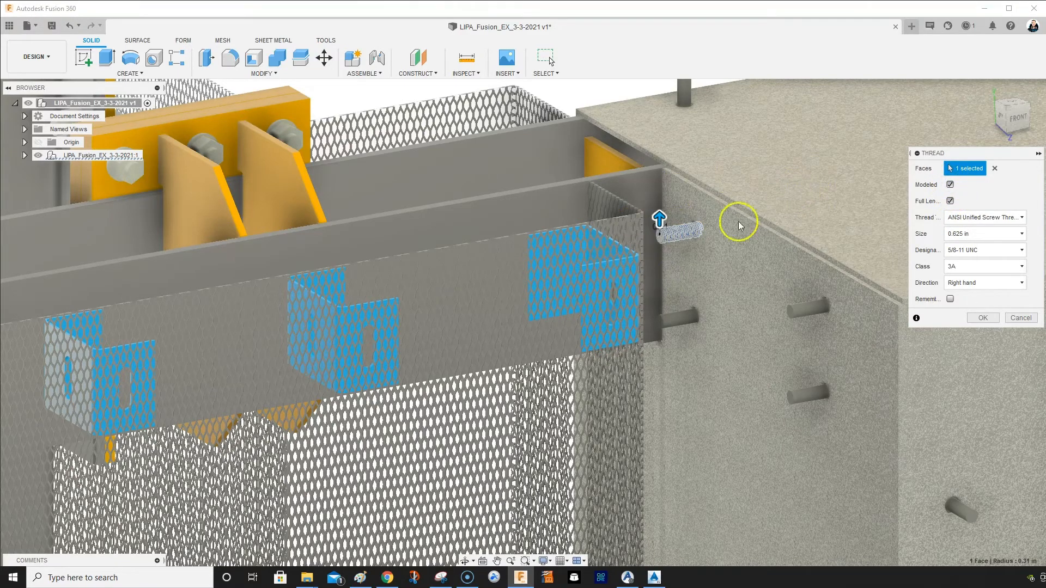
{"action": "left_click", "coordinate": [981, 317]}
Return to the Render workspace, preview the threaded rod up close with an in-canvas render, and stop it
{"action": "scroll", "coordinate": [708, 234], "scroll_direction": "up", "scroll_amount": 5}
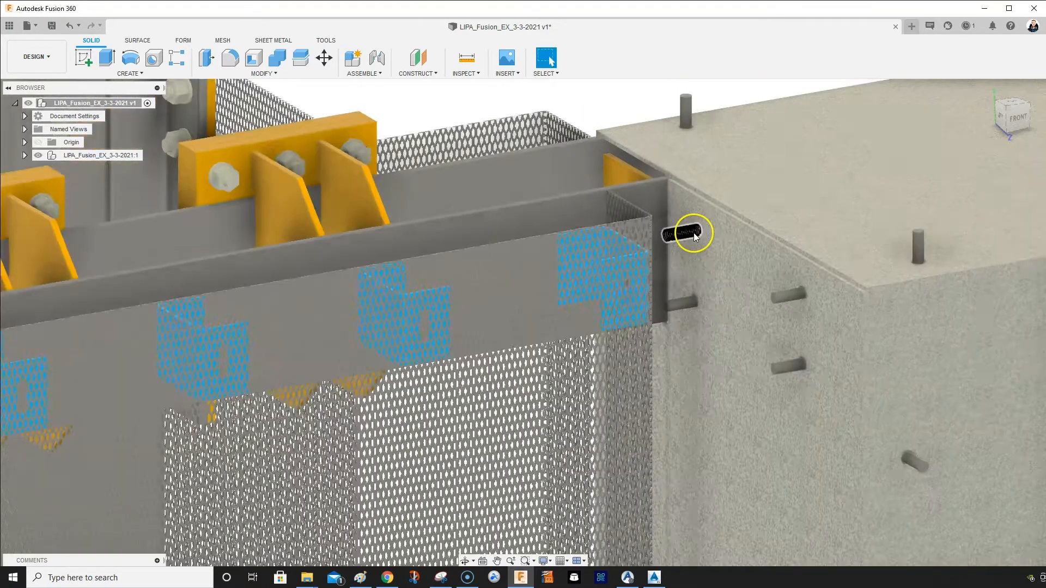
{"action": "scroll", "coordinate": [697, 230], "scroll_direction": "up", "scroll_amount": 2}
{"action": "middle_click_drag", "start_coordinate": [698, 228], "coordinate": [752, 187]}
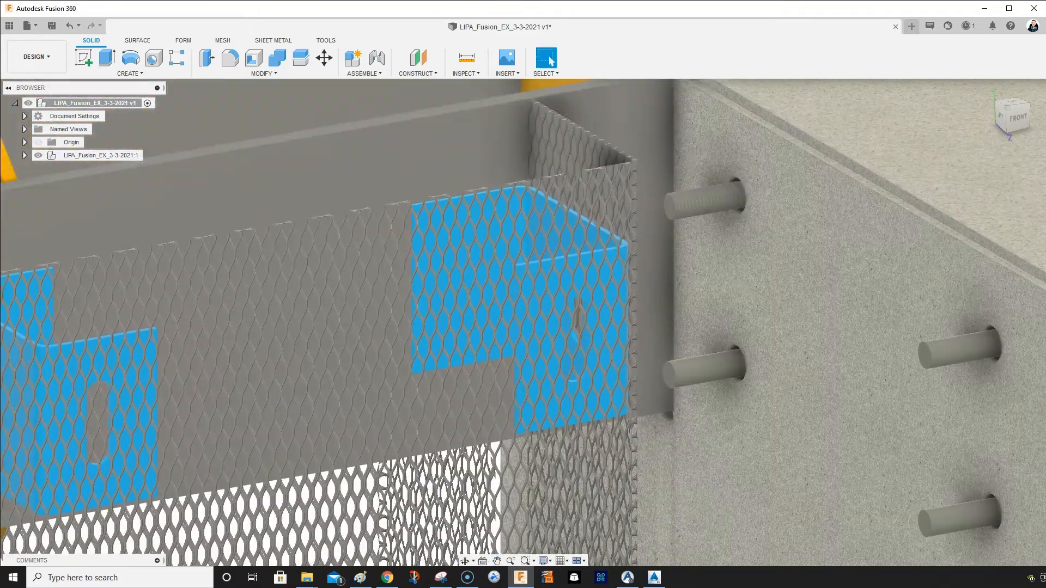
{"action": "left_click", "coordinate": [47, 53]}
{"action": "left_click", "coordinate": [51, 120]}
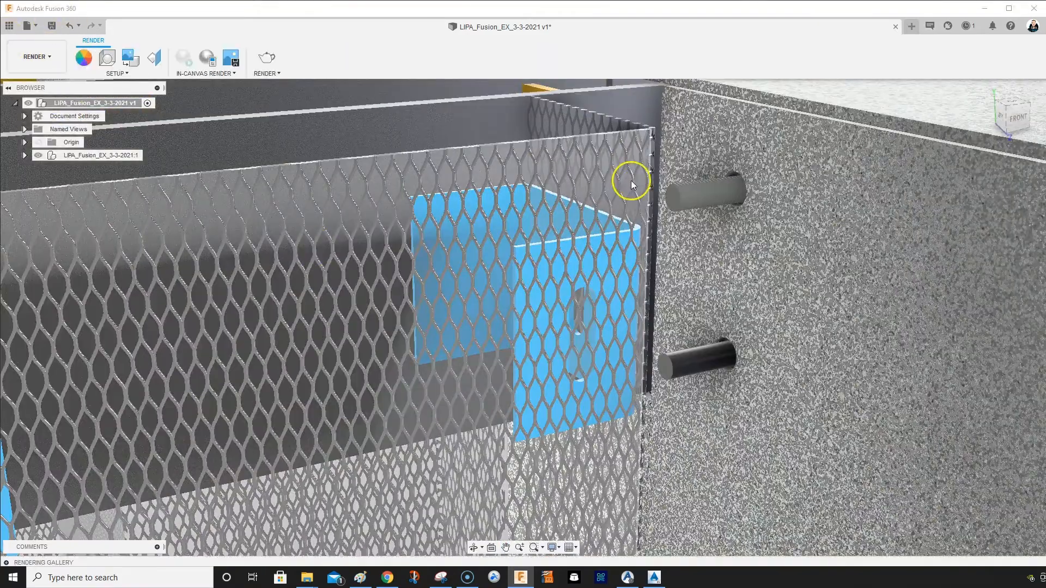
{"action": "middle_click_drag", "start_coordinate": [764, 236], "coordinate": [722, 254]}
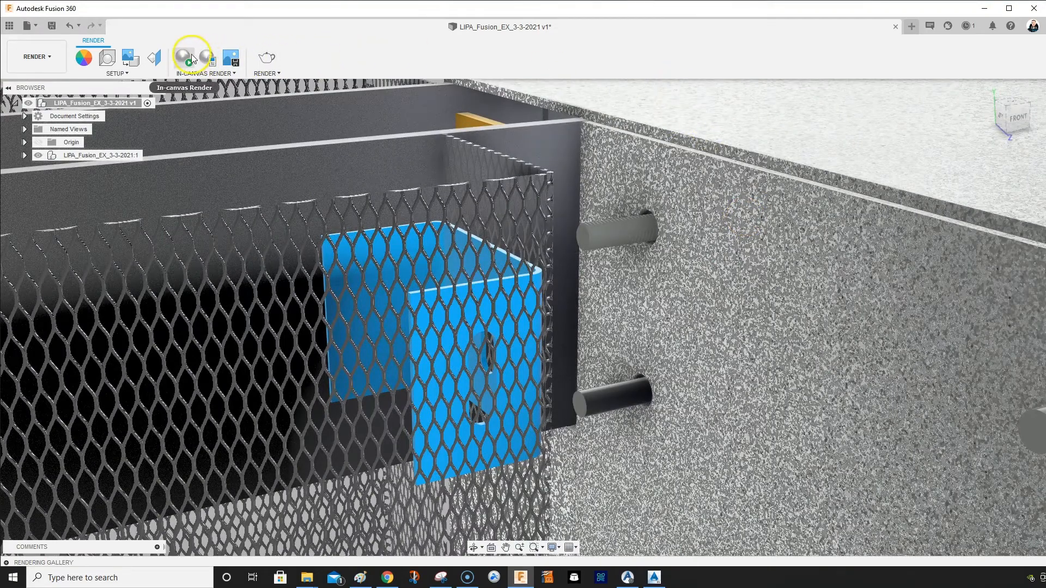
{"action": "left_click", "coordinate": [186, 57]}
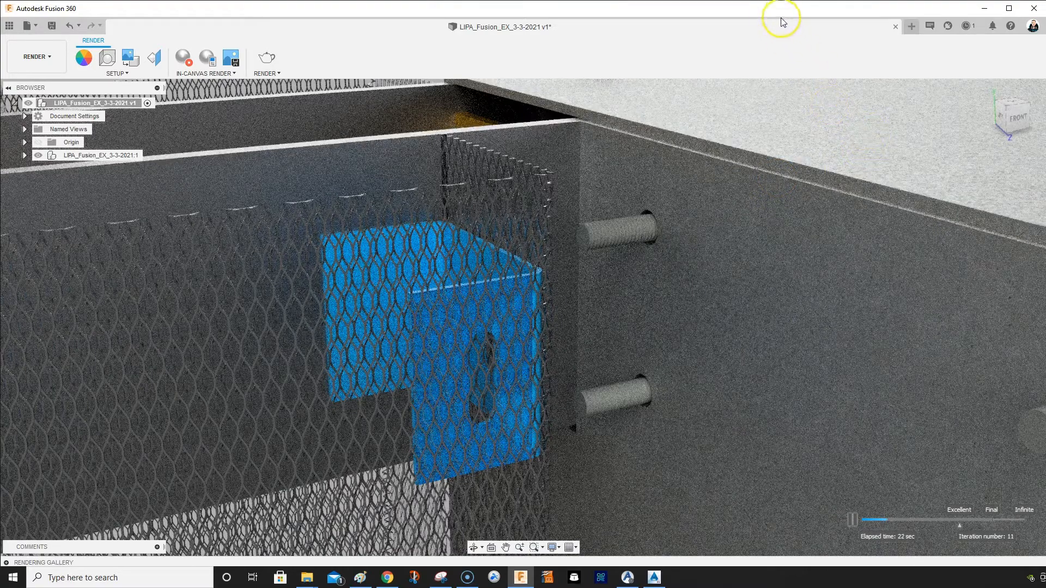
{"action": "left_click", "coordinate": [185, 62]}
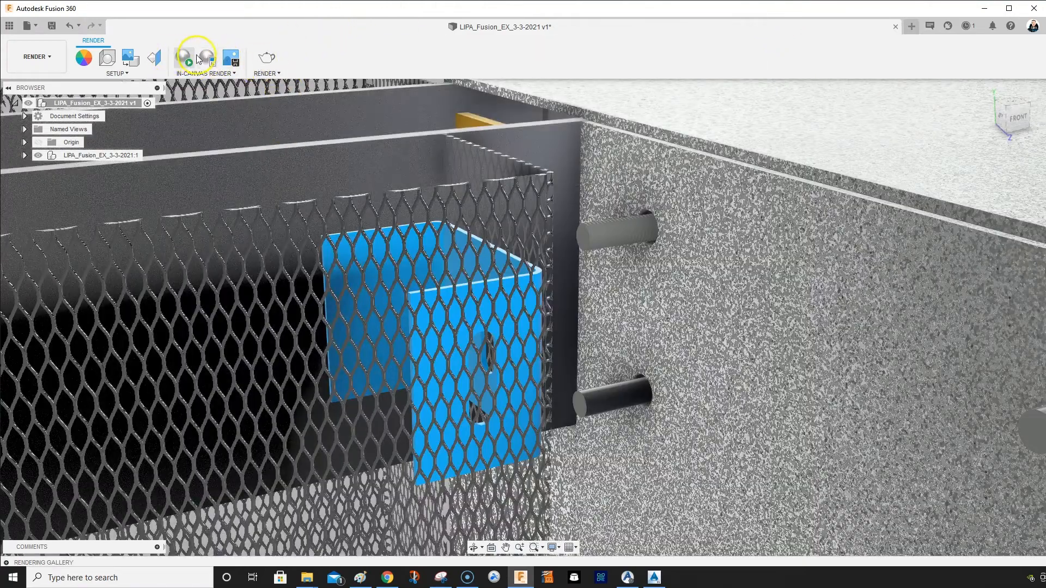
Set the scene environment to Photobooth from the environment library
{"action": "left_click", "coordinate": [107, 58]}
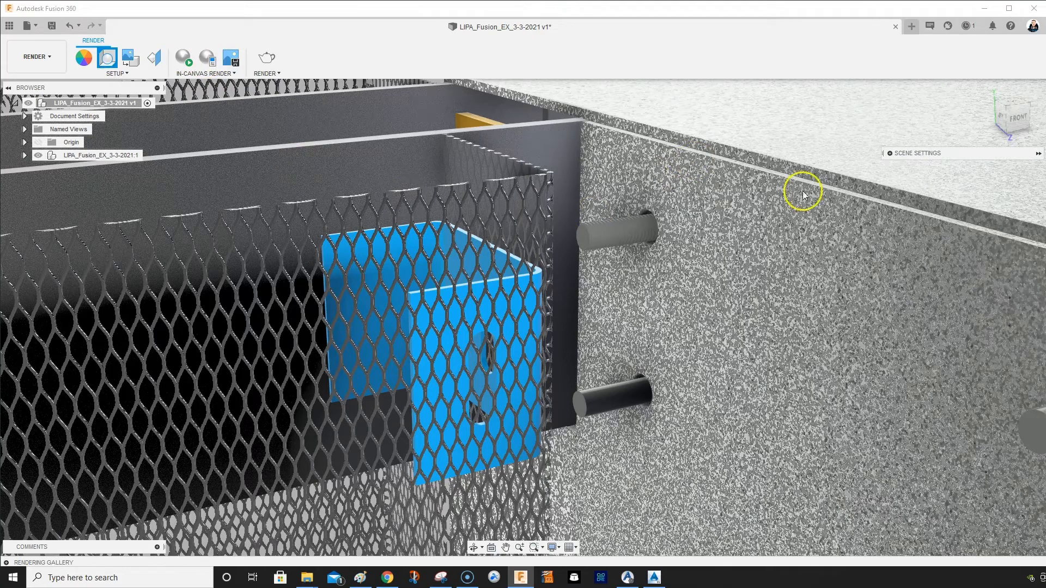
{"action": "left_click", "coordinate": [890, 155]}
{"action": "left_click", "coordinate": [956, 168]}
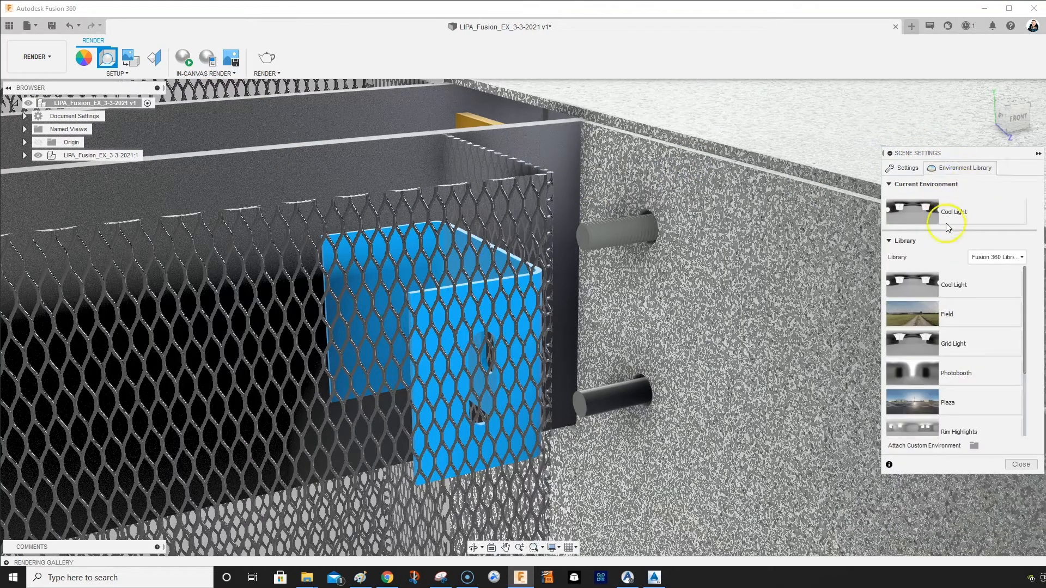
{"action": "left_click_drag", "start_coordinate": [949, 376], "coordinate": [682, 205]}
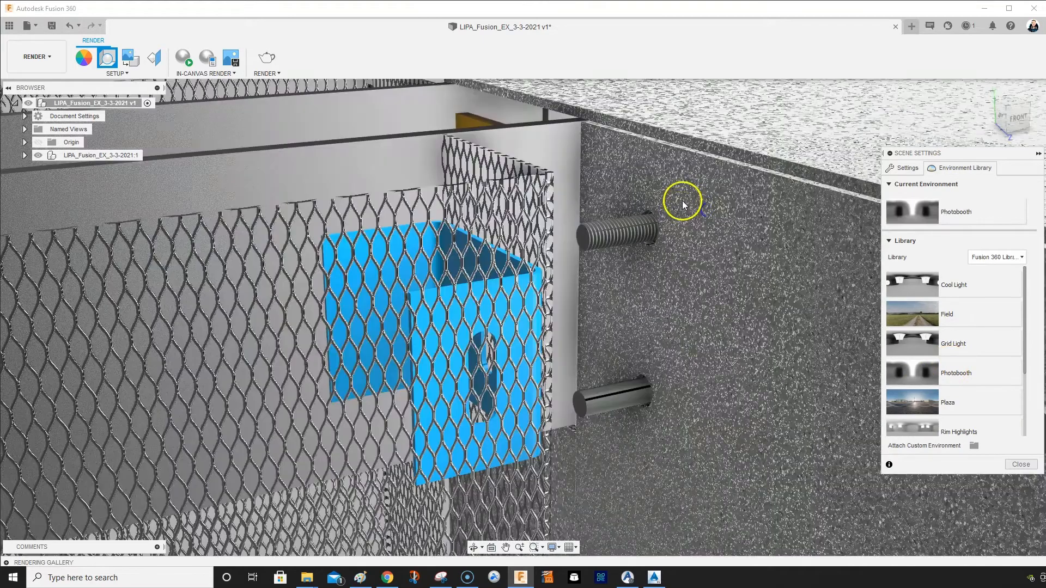
Render the rods in-canvas under the Photobooth lighting, close the scene settings, and stop the render
{"action": "left_click", "coordinate": [183, 57]}
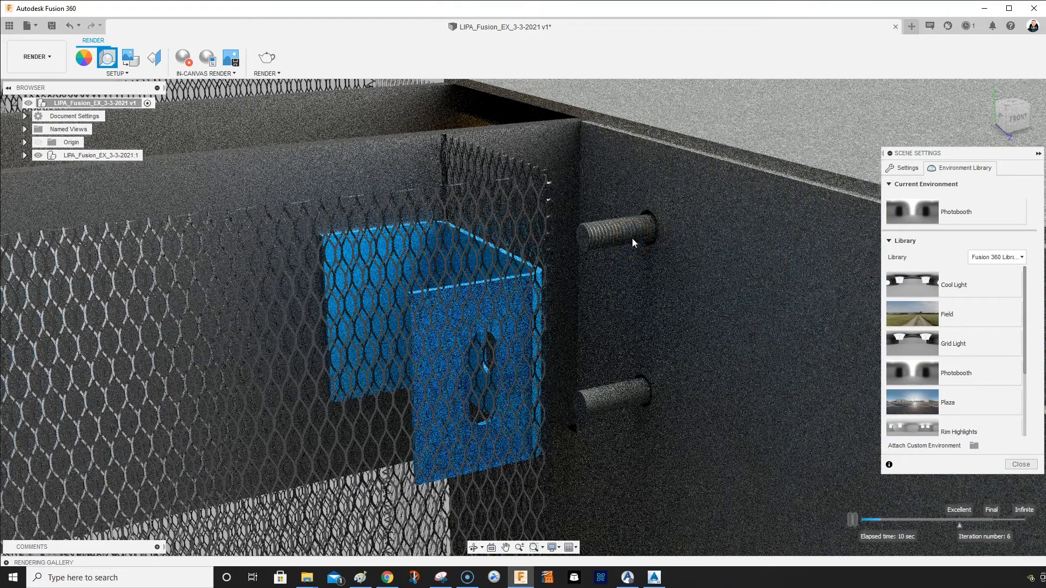
{"action": "left_click", "coordinate": [1021, 464]}
{"action": "scroll", "coordinate": [668, 256], "scroll_direction": "up", "scroll_amount": 3}
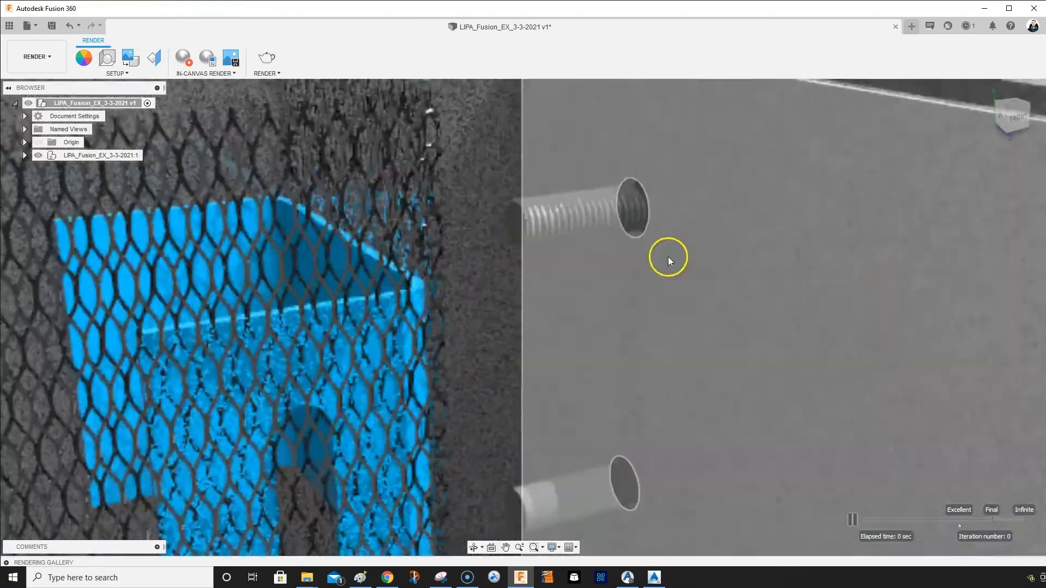
{"action": "scroll", "coordinate": [671, 256], "scroll_direction": "down", "scroll_amount": 5}
{"action": "middle_click_drag", "start_coordinate": [596, 227], "coordinate": [392, 133]}
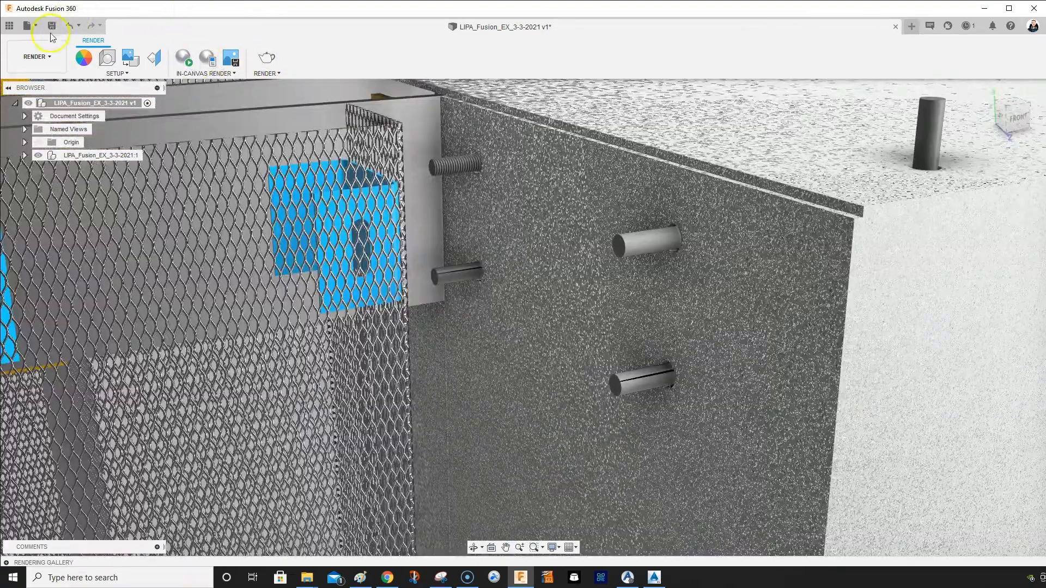
Back in the Design workspace, apply a modeled, full-length 5/8-11 UNC thread to the lower rod beside the mesh panel's corner
{"action": "left_click", "coordinate": [36, 57]}
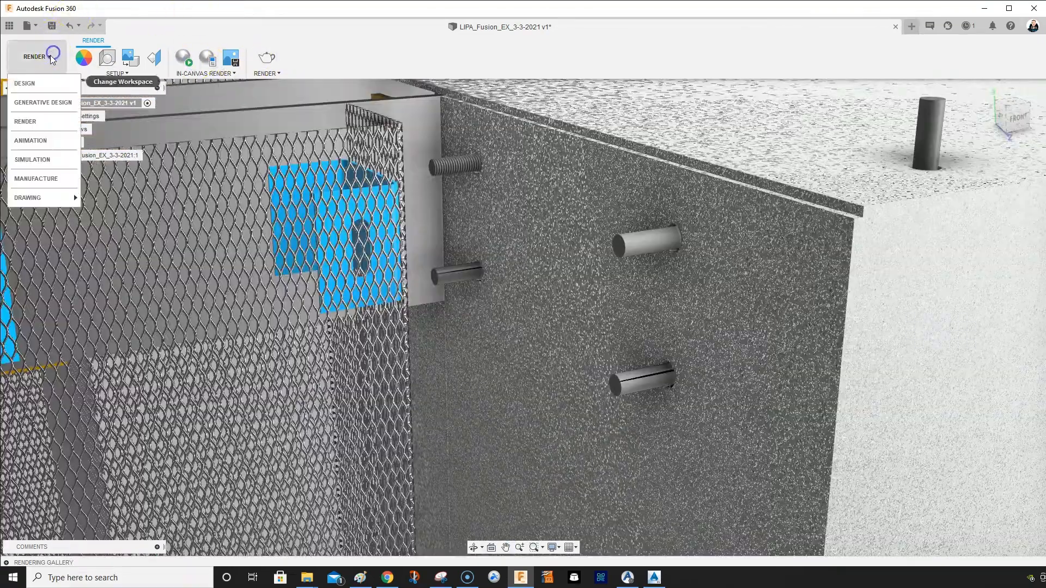
{"action": "left_click", "coordinate": [33, 81]}
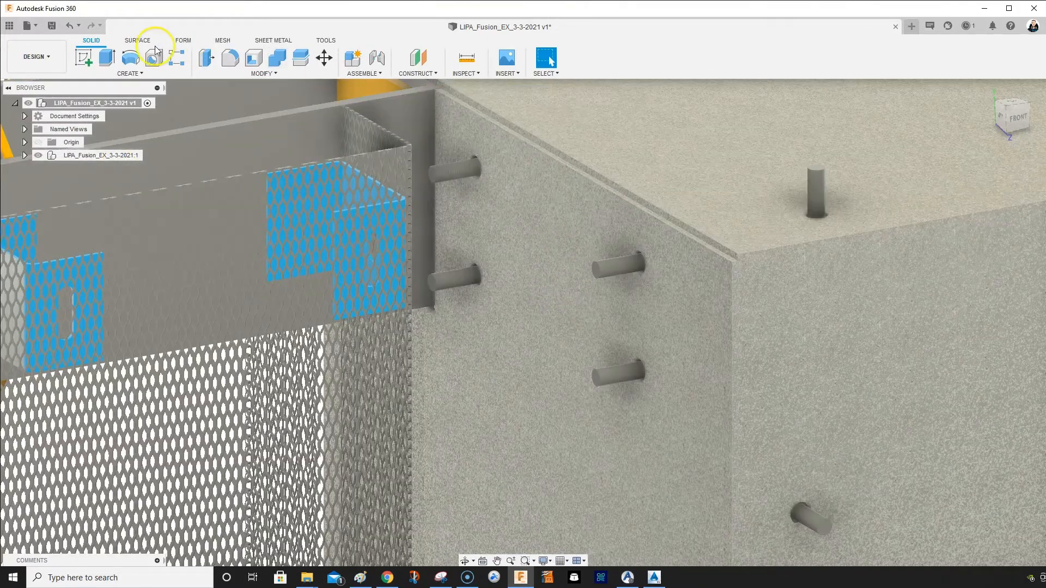
{"action": "left_click", "coordinate": [115, 67]}
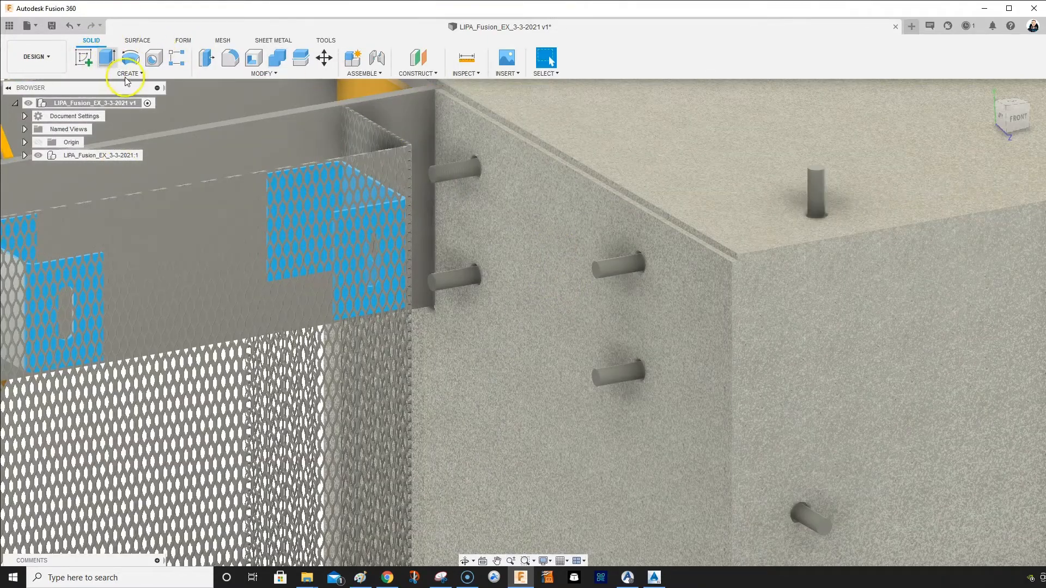
{"action": "left_click", "coordinate": [125, 75]}
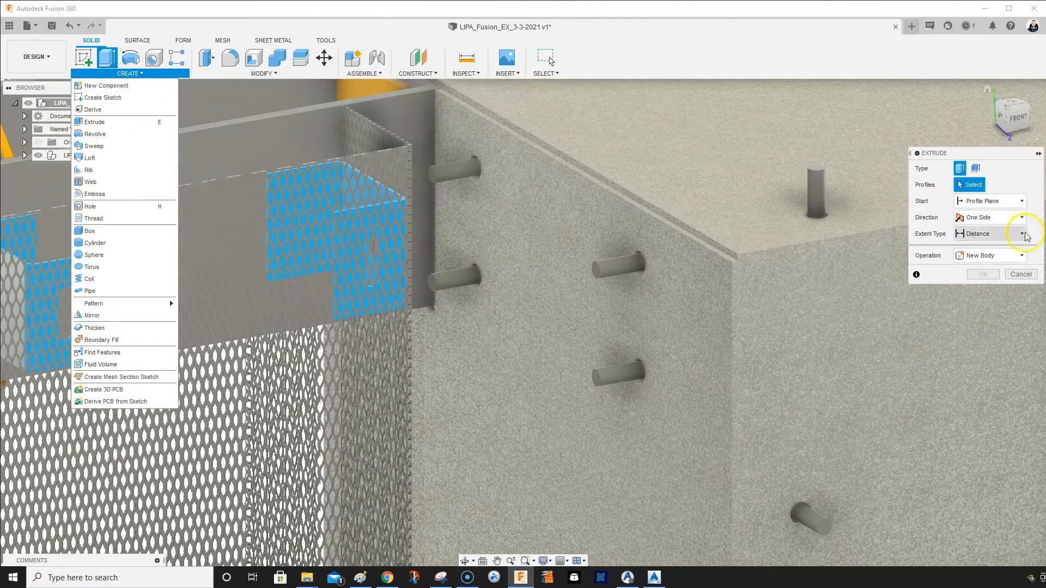
{"action": "left_click", "coordinate": [1020, 274]}
{"action": "left_click", "coordinate": [129, 73]}
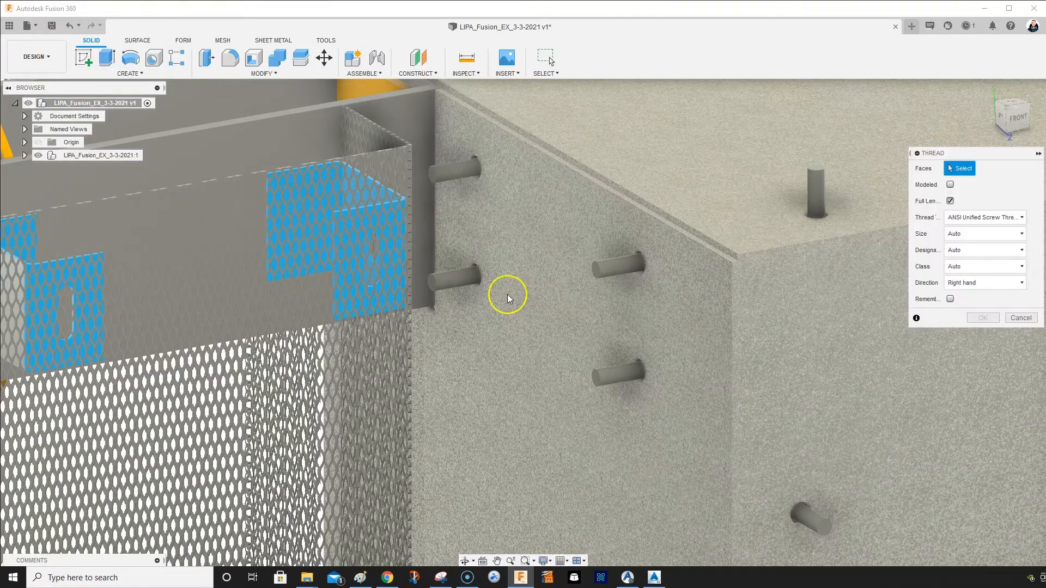
{"action": "left_click", "coordinate": [462, 278]}
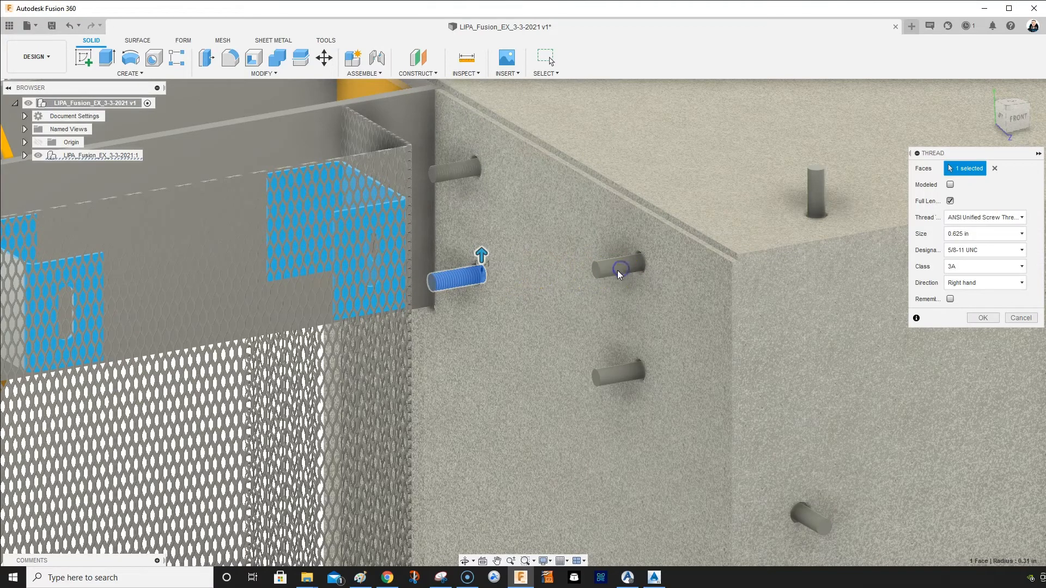
{"action": "left_click", "coordinate": [950, 185]}
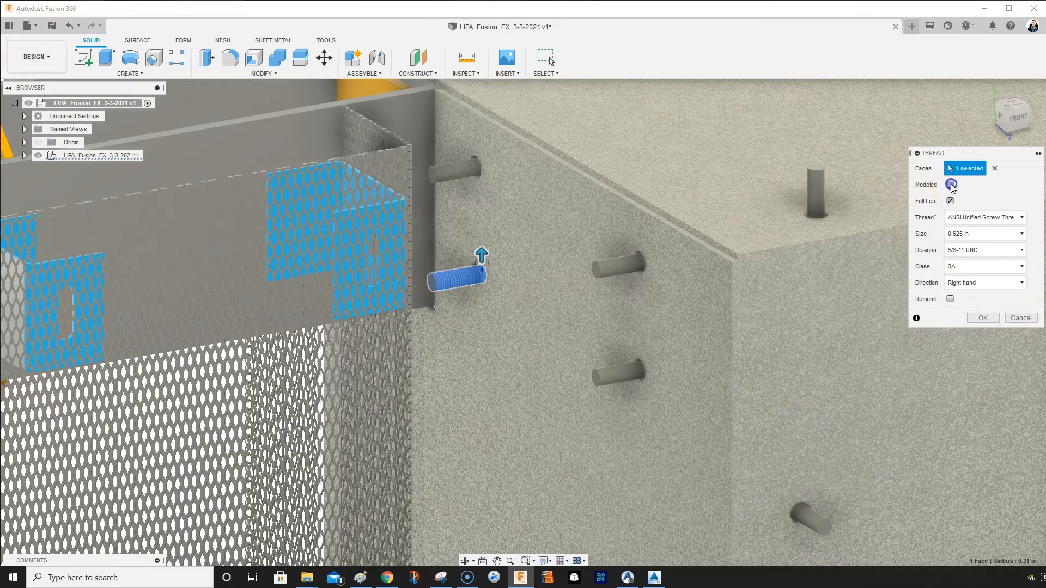
Finish the modeled thread on the lower-left stud and add a modeled 5/8-11 UNC thread to the upper-right stud
{"action": "left_click", "coordinate": [983, 317]}
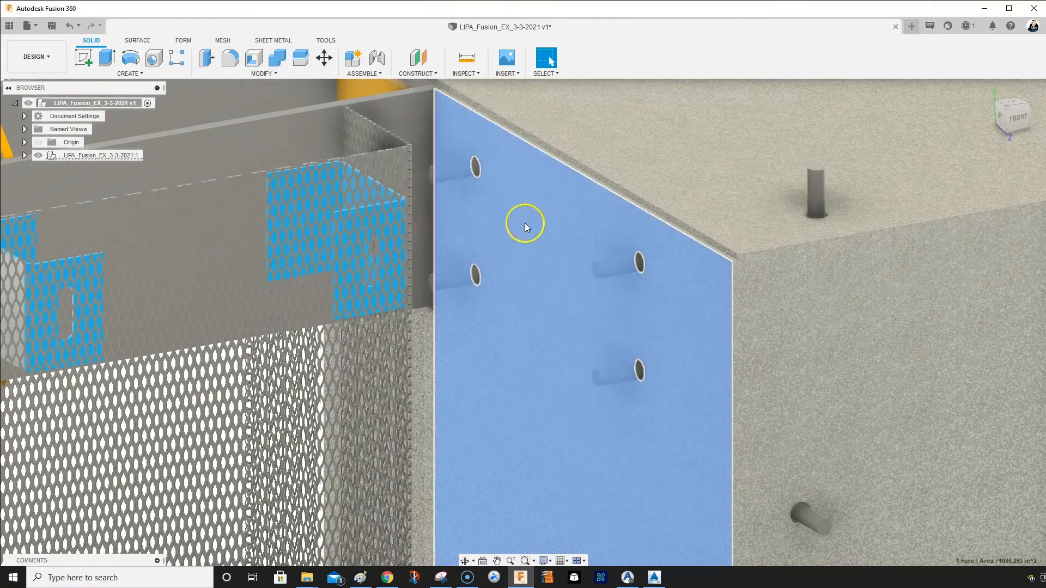
{"action": "left_click", "coordinate": [614, 256]}
{"action": "left_click", "coordinate": [729, 246], "text": "ctrl"}
{"action": "right_click_drag", "start_coordinate": [777, 337], "coordinate": [764, 270]}
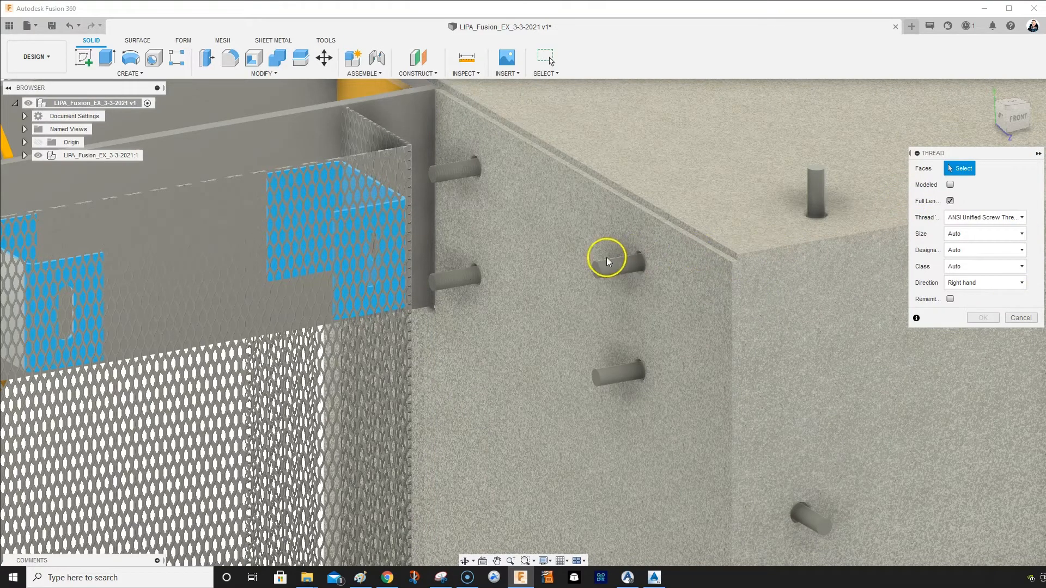
{"action": "left_click", "coordinate": [620, 264]}
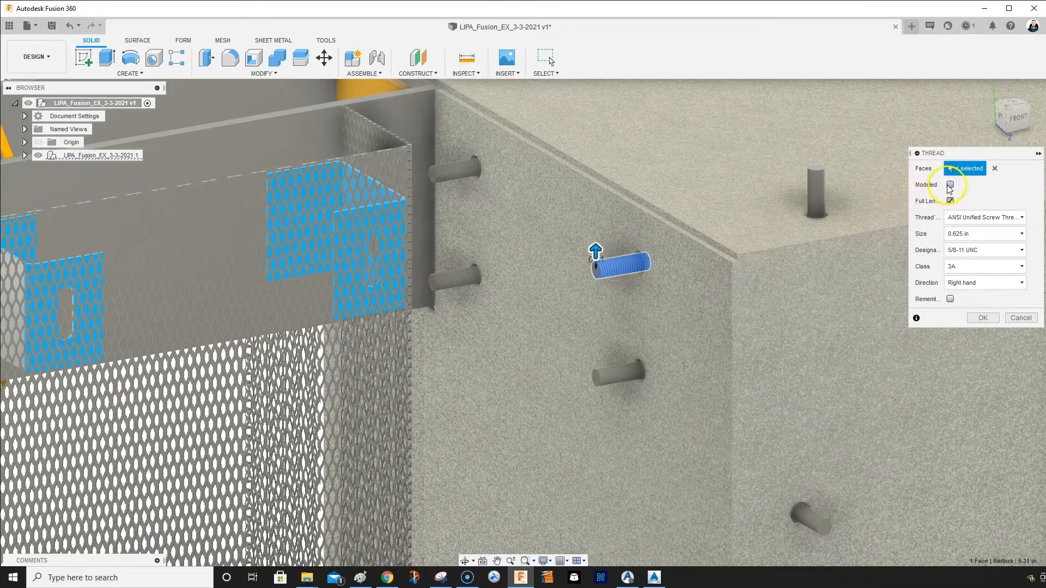
{"action": "left_click", "coordinate": [951, 186]}
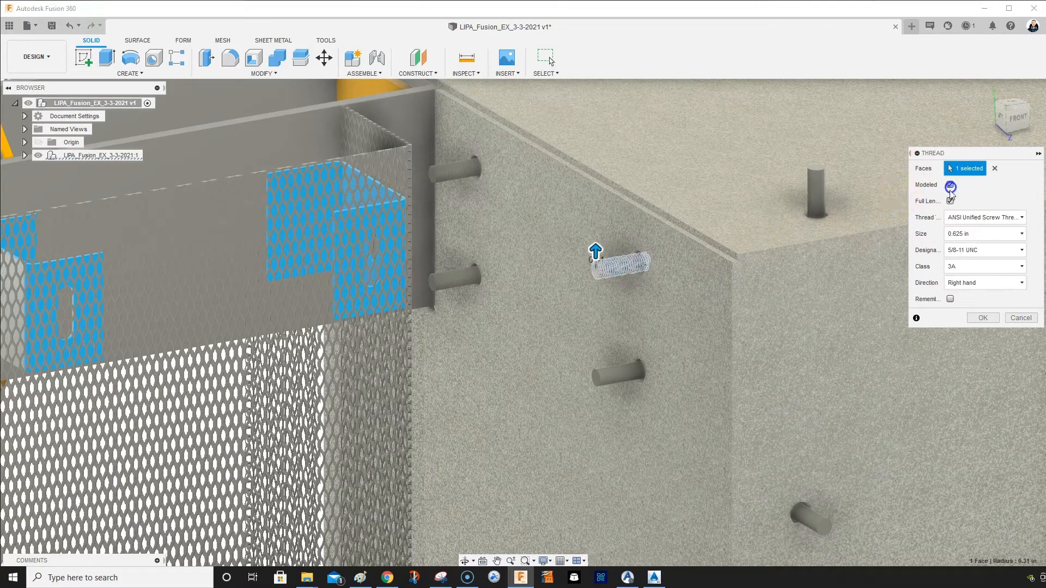
{"action": "left_click", "coordinate": [981, 319]}
Add a full-length modeled 5/8-11 UNC, class 3A thread to the lower-right stud on the same wall plate
{"action": "right_click_drag", "start_coordinate": [710, 303], "coordinate": [723, 238]}
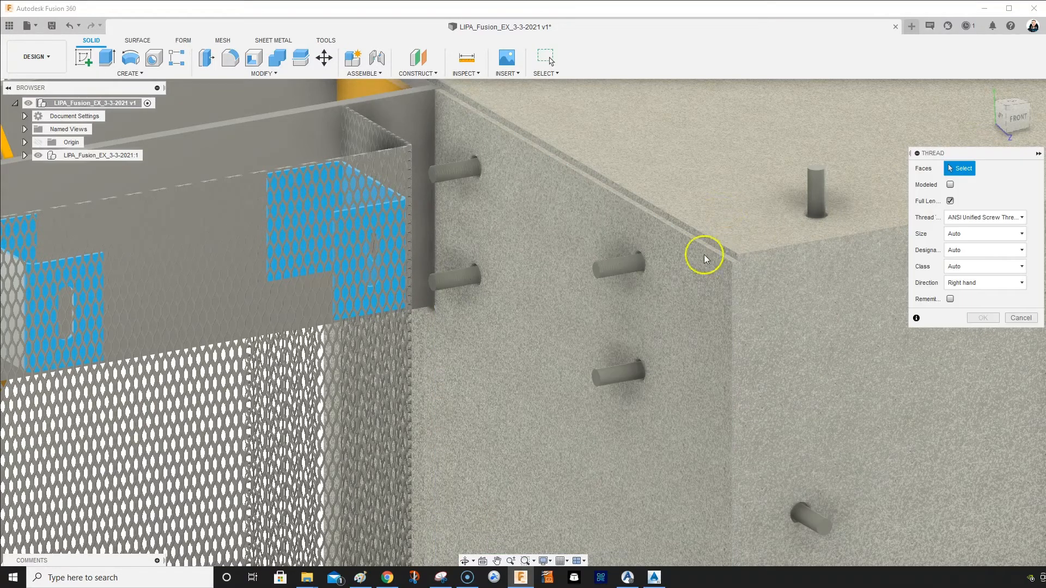
{"action": "left_click", "coordinate": [629, 370]}
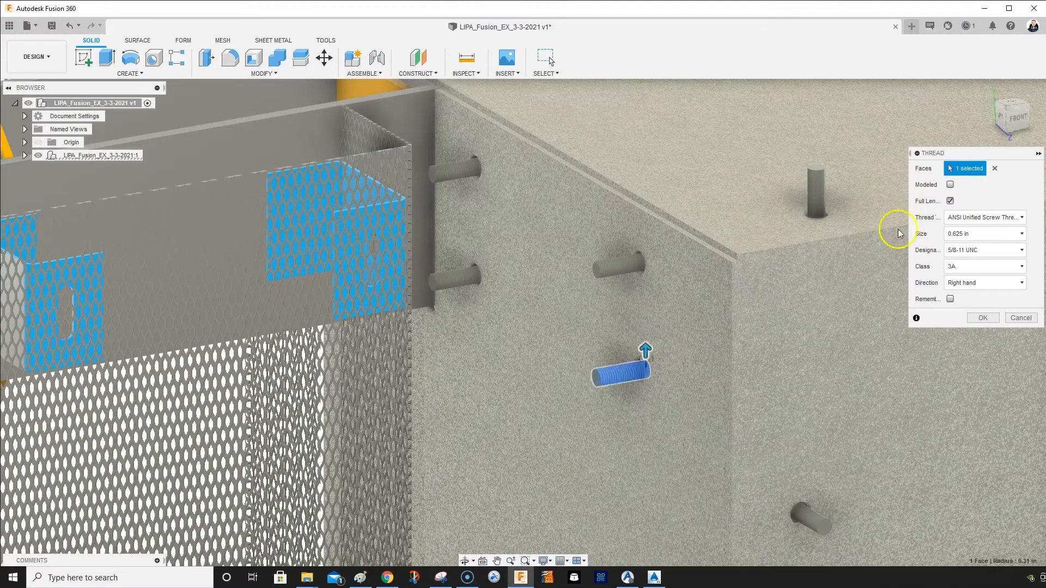
{"action": "left_click", "coordinate": [950, 185]}
{"action": "left_click", "coordinate": [983, 318]}
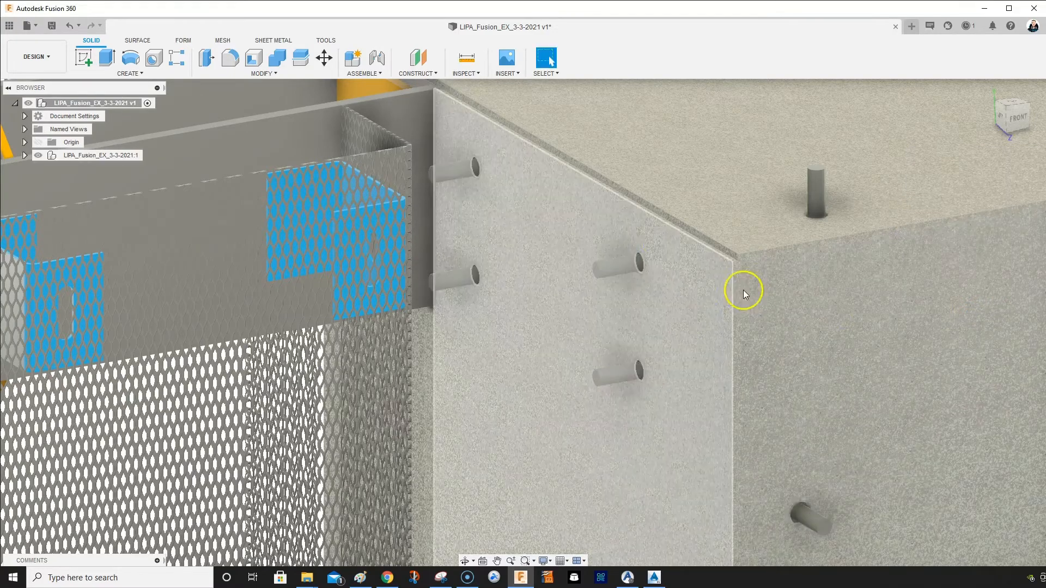
Examine the studs on the wall plate and the end of the adjoining meshed beam
{"action": "scroll", "coordinate": [856, 278], "scroll_direction": "down", "scroll_amount": 3}
{"action": "middle_click_drag", "start_coordinate": [638, 233], "coordinate": [873, 270]}
{"action": "scroll", "coordinate": [856, 278], "scroll_direction": "up", "scroll_amount": 4}
{"action": "scroll", "coordinate": [872, 270], "scroll_direction": "down", "scroll_amount": 5}
{"action": "scroll", "coordinate": [834, 349], "scroll_direction": "up", "scroll_amount": 4}
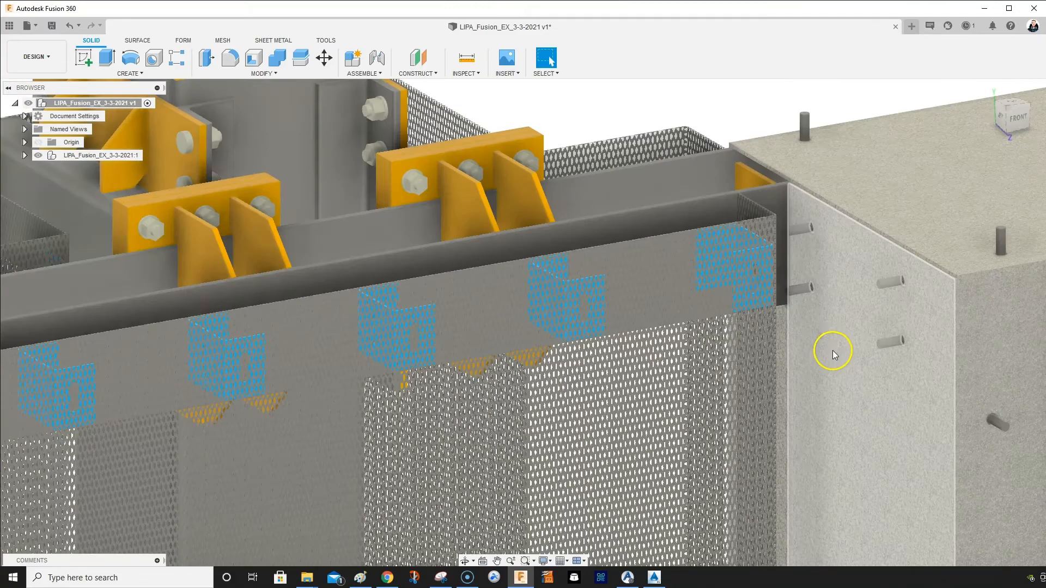
{"action": "middle_click_drag", "start_coordinate": [834, 341], "coordinate": [814, 390]}
{"action": "scroll", "coordinate": [730, 402], "scroll_direction": "up", "scroll_amount": 1}
{"action": "scroll", "coordinate": [785, 378], "scroll_direction": "down", "scroll_amount": 4}
{"action": "scroll", "coordinate": [766, 383], "scroll_direction": "up", "scroll_amount": 5}
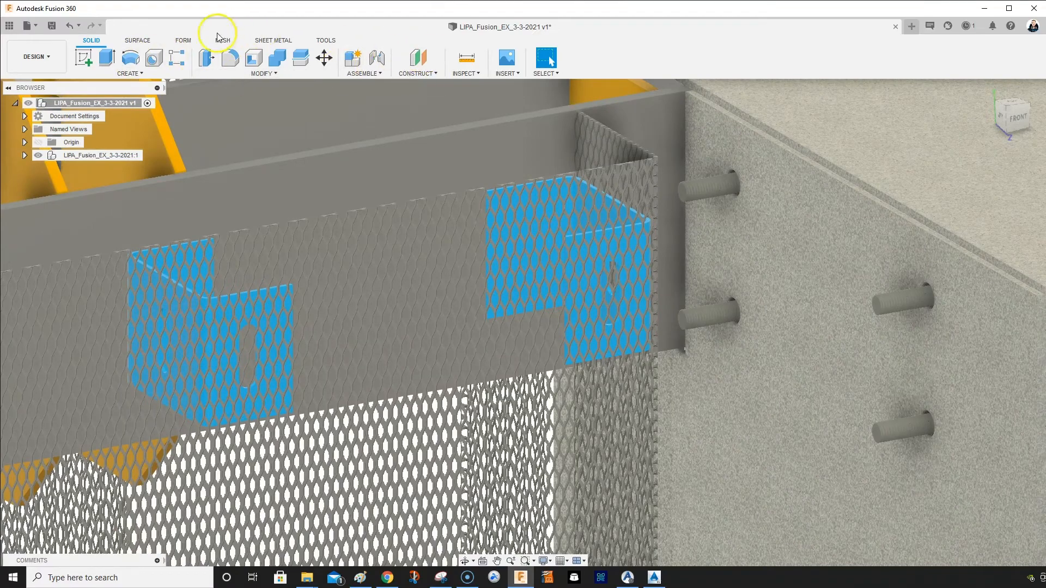
Switch to the Render workspace and inspect the modeled threads on the wall plate's studs
{"action": "left_click", "coordinate": [36, 57]}
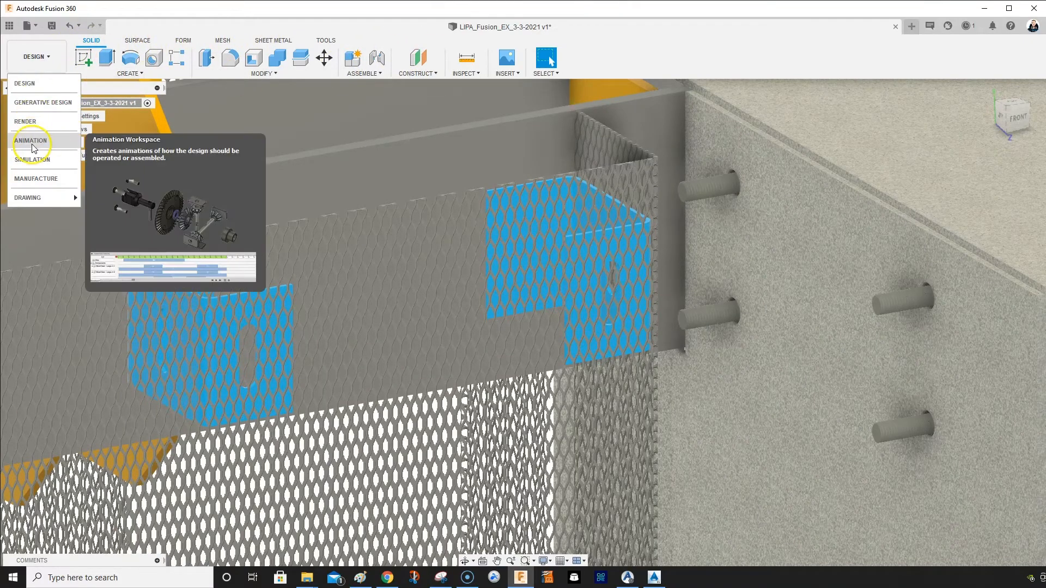
{"action": "left_click", "coordinate": [34, 123]}
{"action": "scroll", "coordinate": [455, 233], "scroll_direction": "up", "scroll_amount": 5}
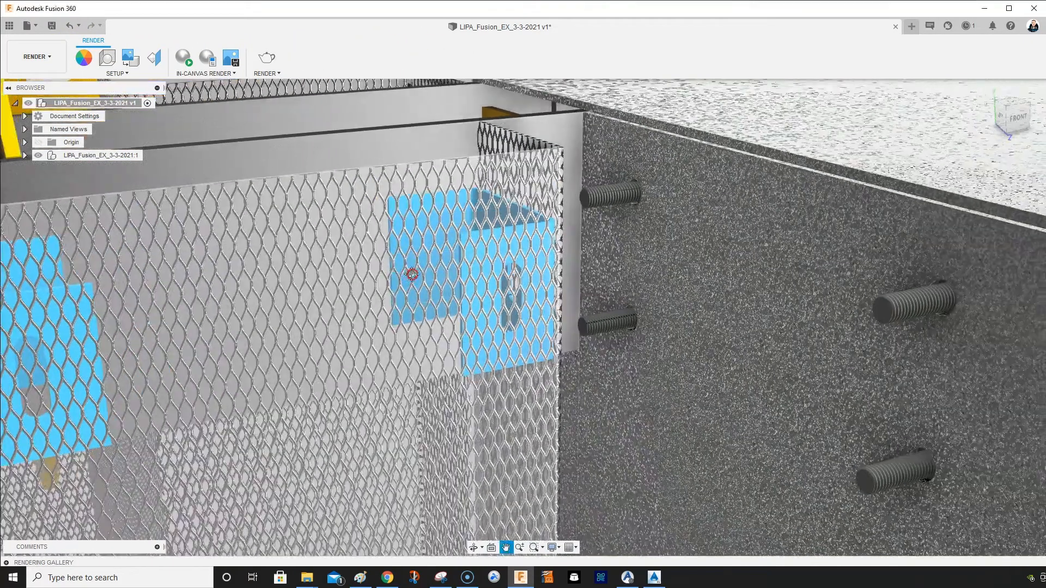
{"action": "scroll", "coordinate": [401, 282], "scroll_direction": "down", "scroll_amount": 2}
{"action": "middle_click_drag", "start_coordinate": [412, 260], "coordinate": [459, 227]}
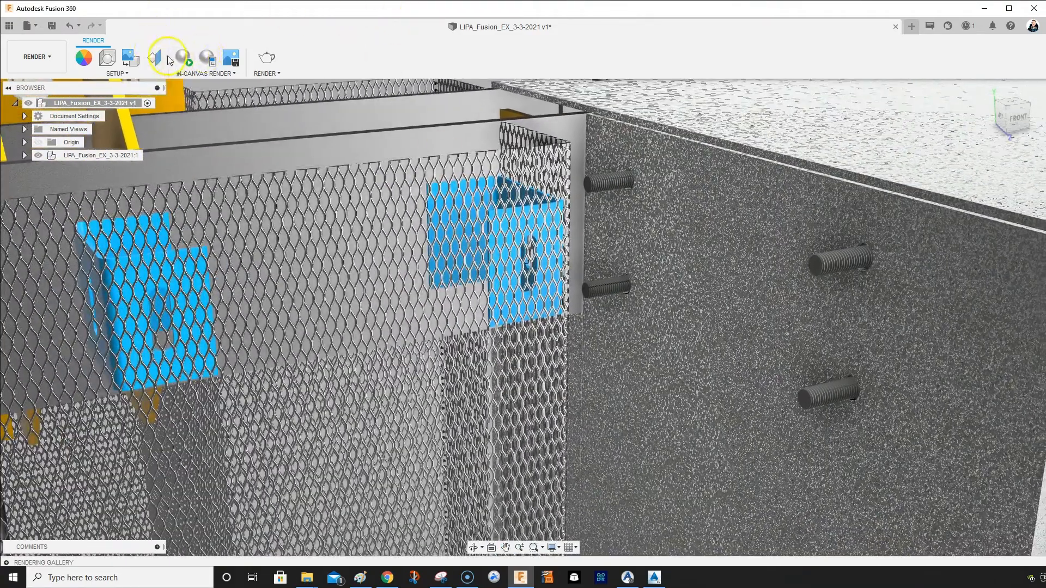
Start a new decal and browse the local computer for its image
{"action": "left_click", "coordinate": [130, 57]}
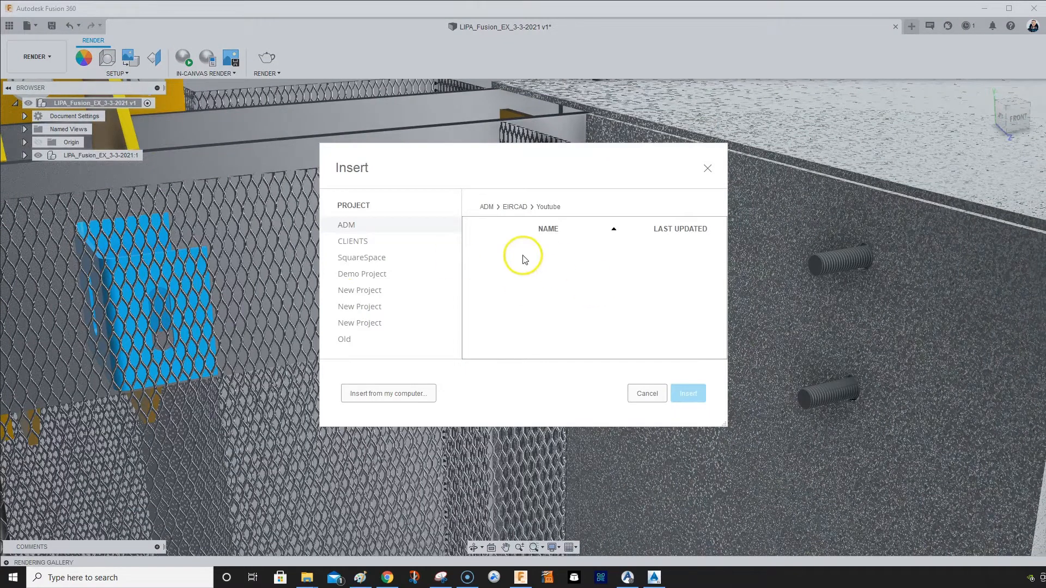
{"action": "left_click", "coordinate": [352, 228]}
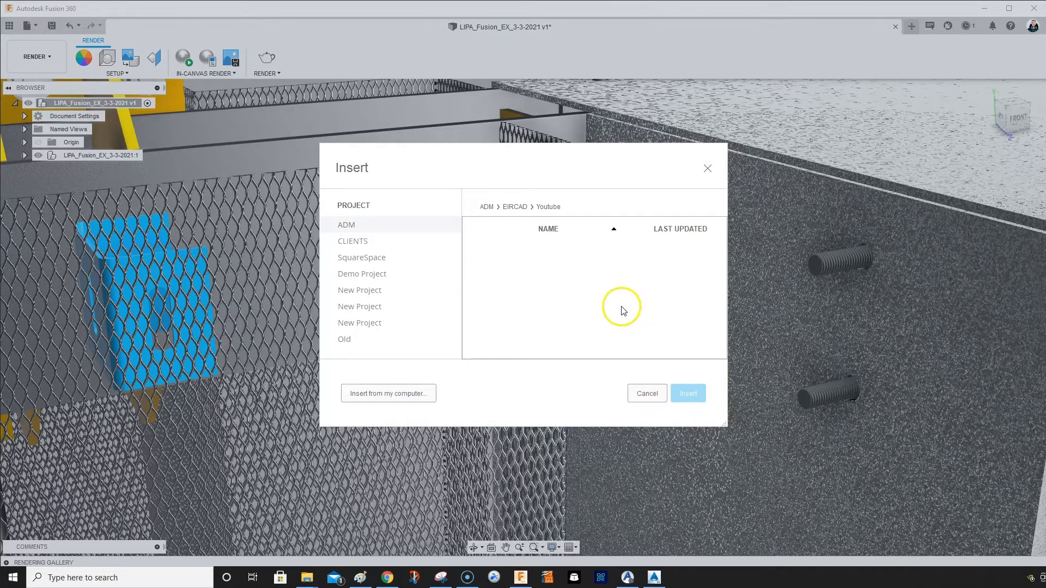
{"action": "left_click", "coordinate": [389, 394]}
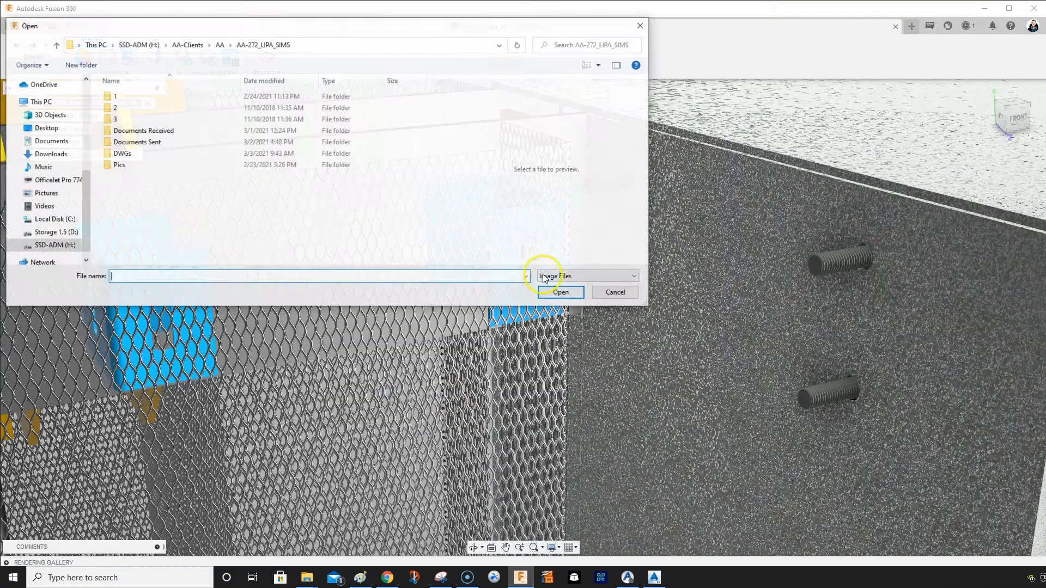
{"action": "scroll", "coordinate": [31, 141], "scroll_direction": "up", "scroll_amount": 2}
{"action": "scroll", "coordinate": [32, 142], "scroll_direction": "up", "scroll_amount": 3}
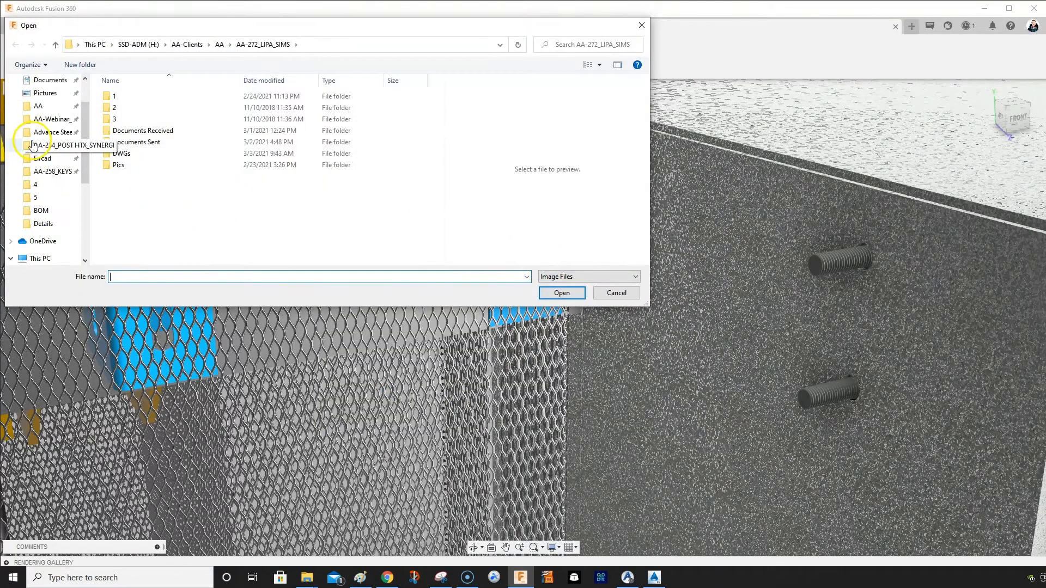
Look through the Eircad folder for a decal image, previewing the Untitled 2019-Oct-15 09-24-40PM picture
{"action": "left_click", "coordinate": [43, 158]}
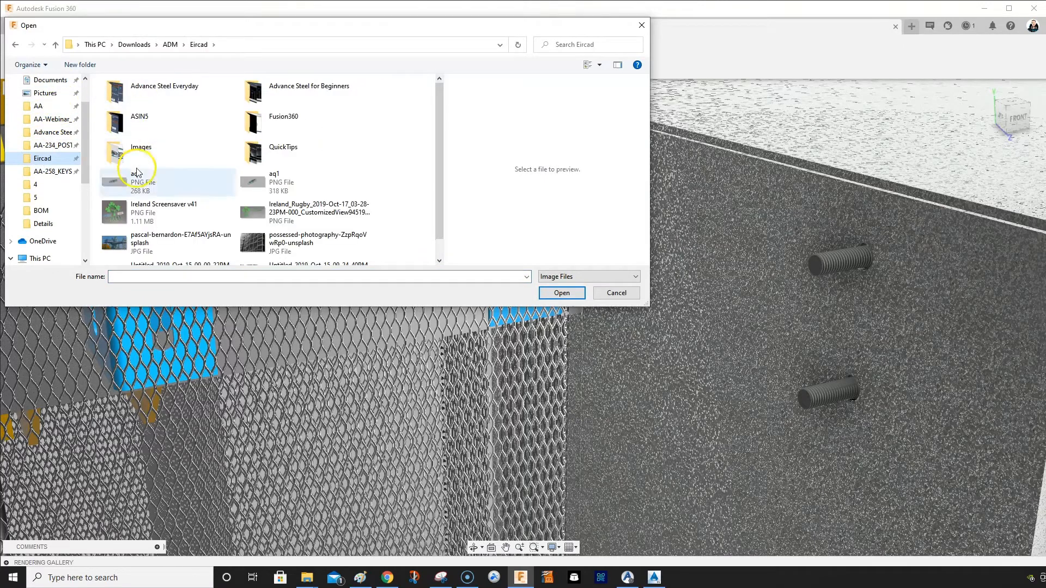
{"action": "scroll", "coordinate": [140, 175], "scroll_direction": "down", "scroll_amount": 1}
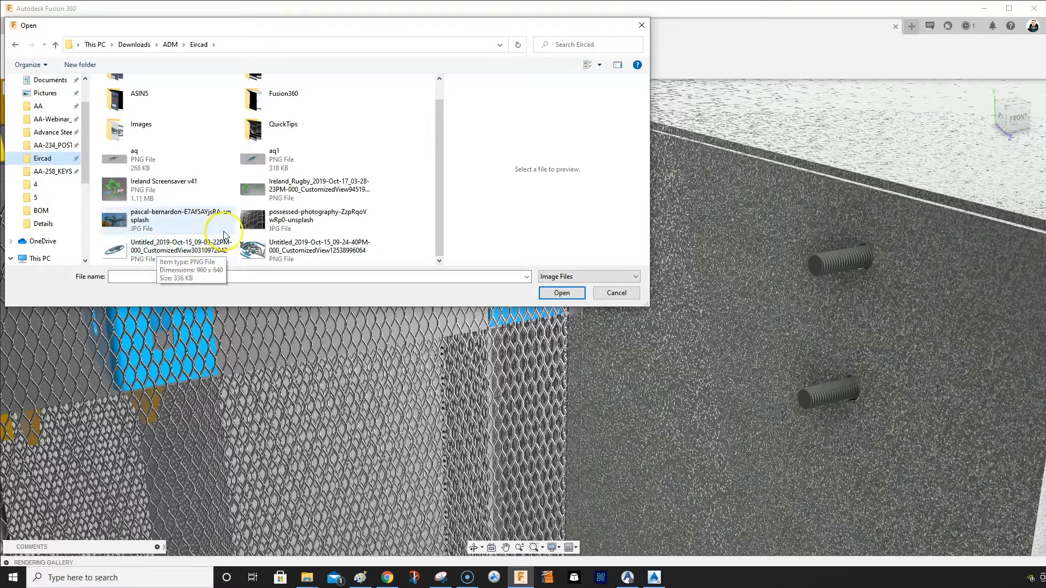
{"action": "left_click", "coordinate": [299, 253]}
{"action": "scroll", "coordinate": [288, 140], "scroll_direction": "up", "scroll_amount": 1}
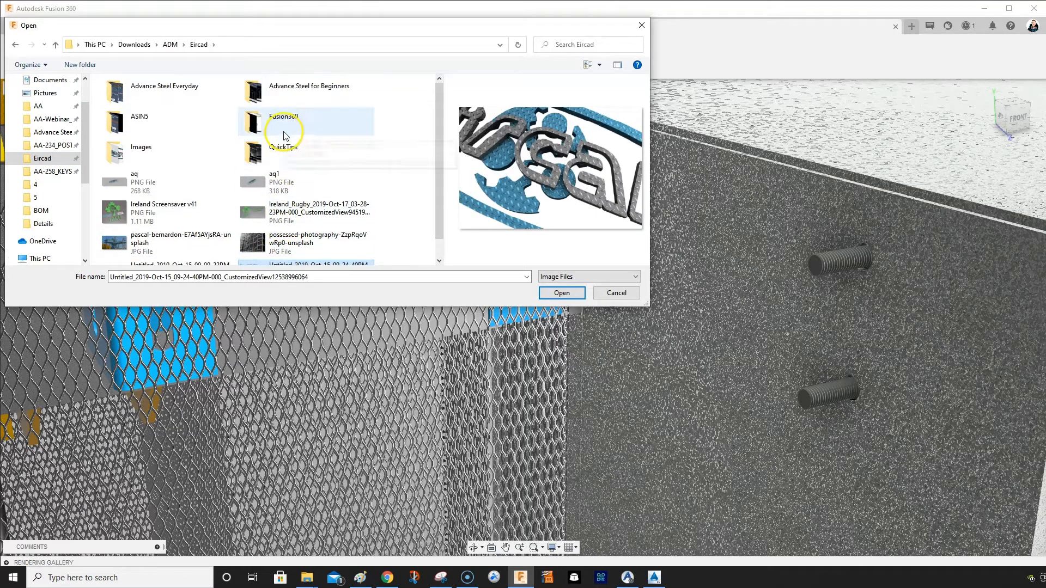
Open the Logo folder inside the ADM folder
{"action": "left_click", "coordinate": [170, 45]}
{"action": "scroll", "coordinate": [163, 141], "scroll_direction": "down", "scroll_amount": 2}
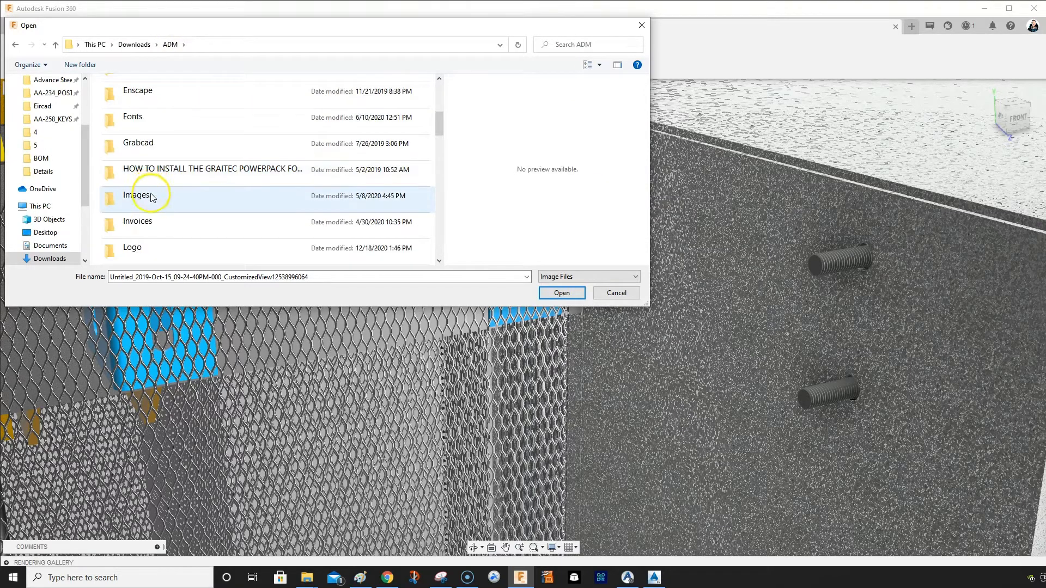
{"action": "double_click", "coordinate": [152, 249]}
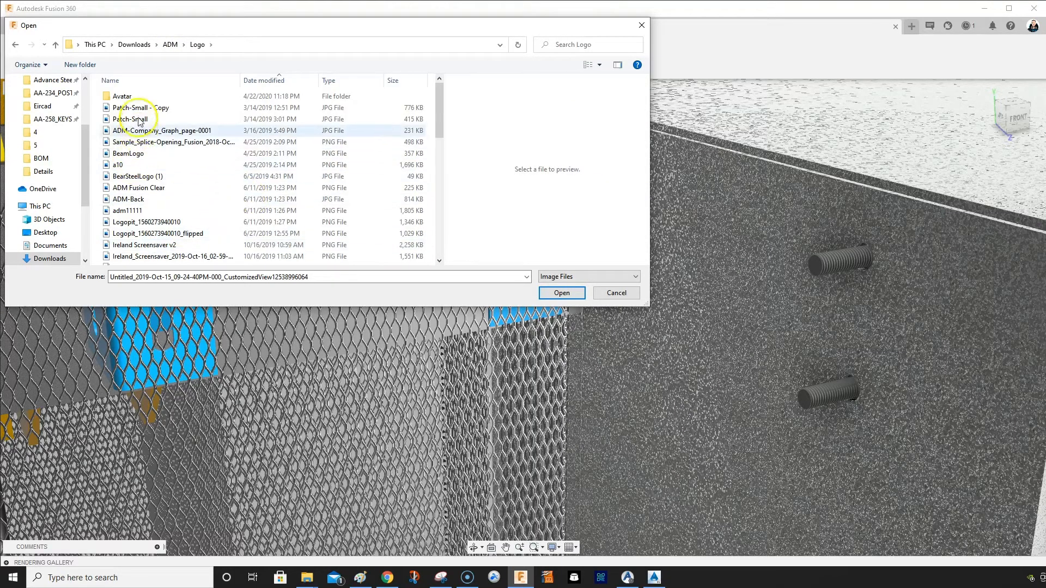
Preview several logo images and load the round Professional Steel Detailer seal JPG as the decal image
{"action": "left_click", "coordinate": [130, 108]}
{"action": "left_click", "coordinate": [131, 153]}
{"action": "scroll", "coordinate": [132, 199], "scroll_direction": "down", "scroll_amount": 5}
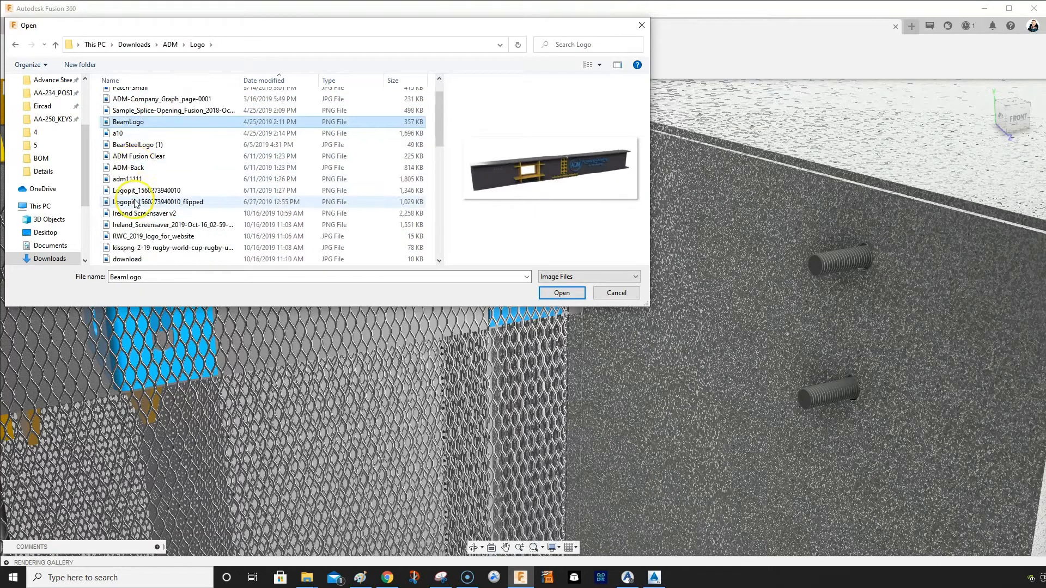
{"action": "scroll", "coordinate": [134, 203], "scroll_direction": "down", "scroll_amount": 4}
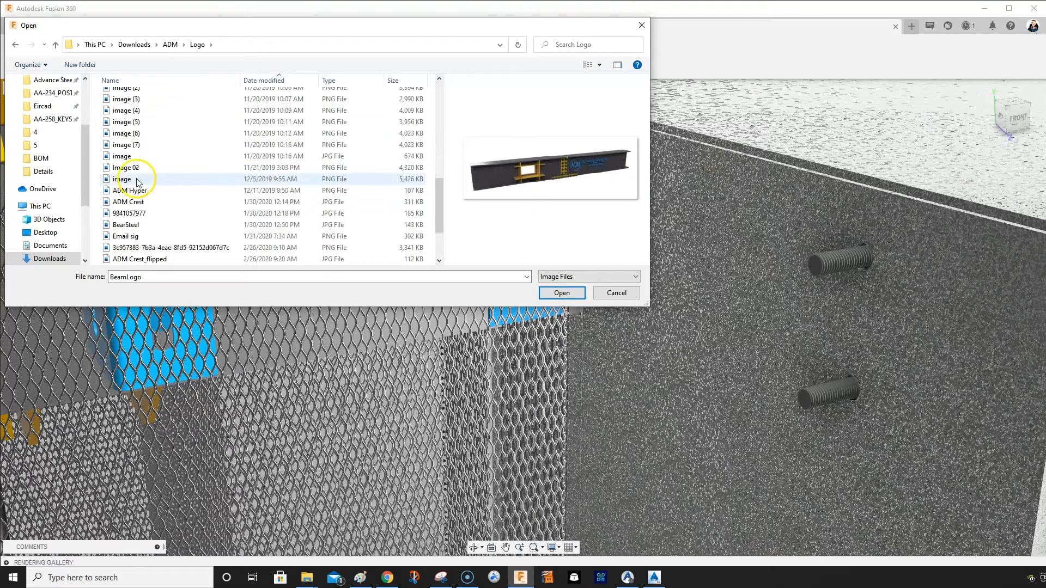
{"action": "left_click", "coordinate": [137, 179]}
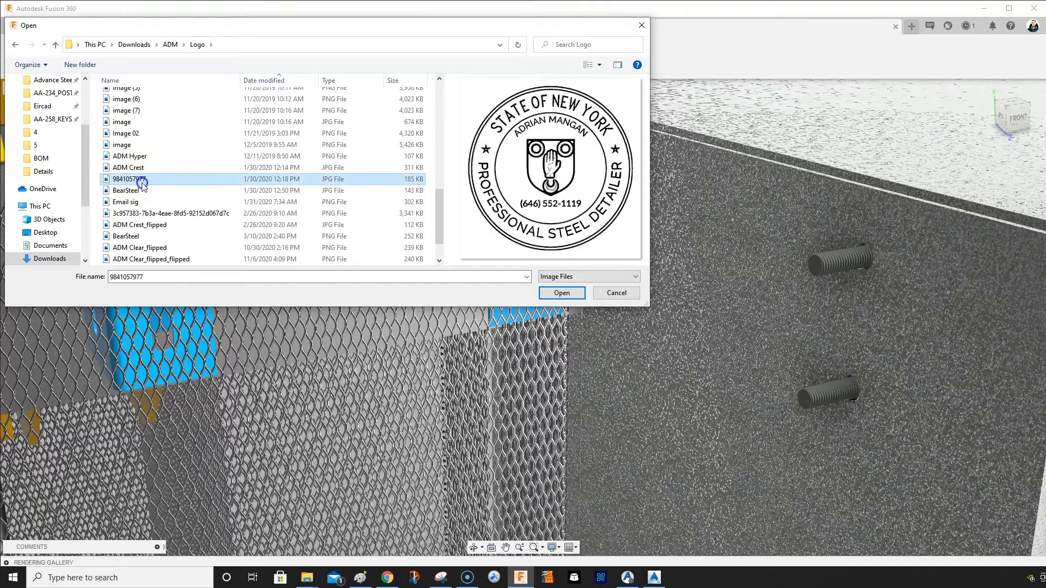
{"action": "left_click", "coordinate": [138, 190]}
{"action": "left_click", "coordinate": [137, 202]}
{"action": "left_click", "coordinate": [141, 178]}
{"action": "left_click", "coordinate": [562, 293]}
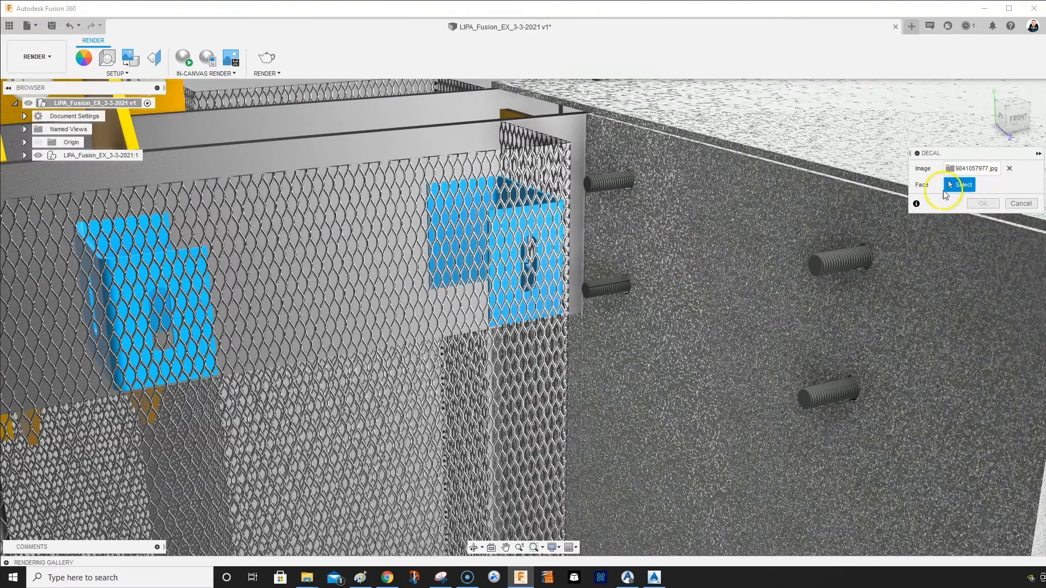
Place the seal decal on the wall plate's face beside the studs, at about X 0.04 in and Y 6.45 in
{"action": "left_click", "coordinate": [749, 275]}
{"action": "scroll", "coordinate": [839, 278], "scroll_direction": "down", "scroll_amount": 8}
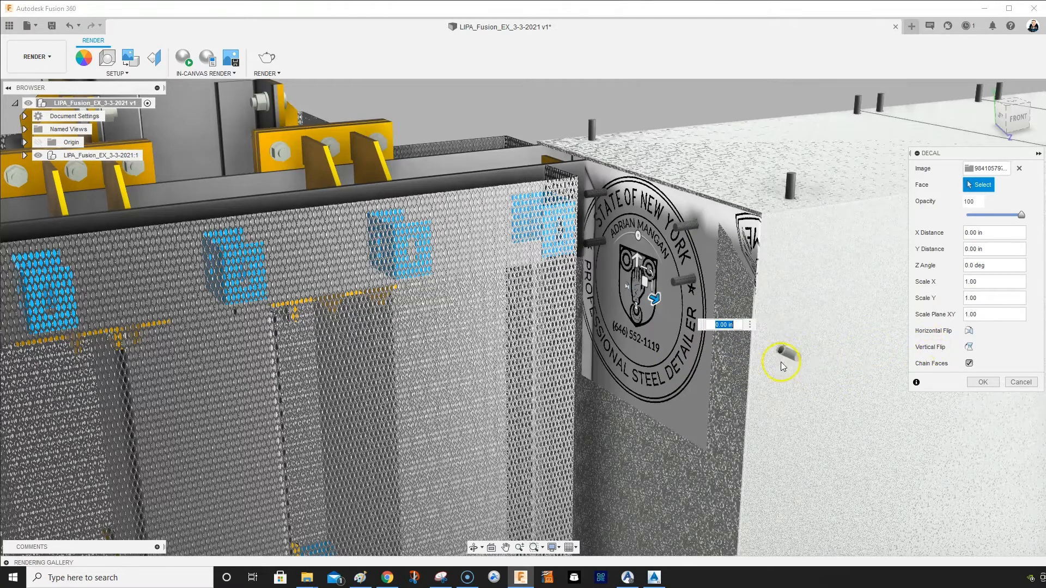
{"action": "left_click_drag", "start_coordinate": [649, 272], "coordinate": [654, 325]}
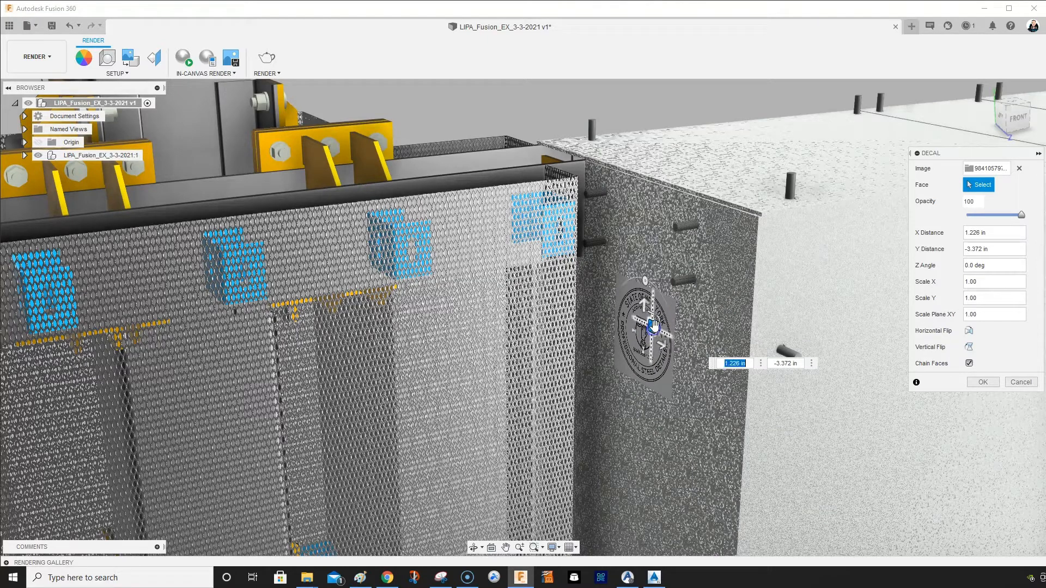
{"action": "left_click", "coordinate": [652, 307]}
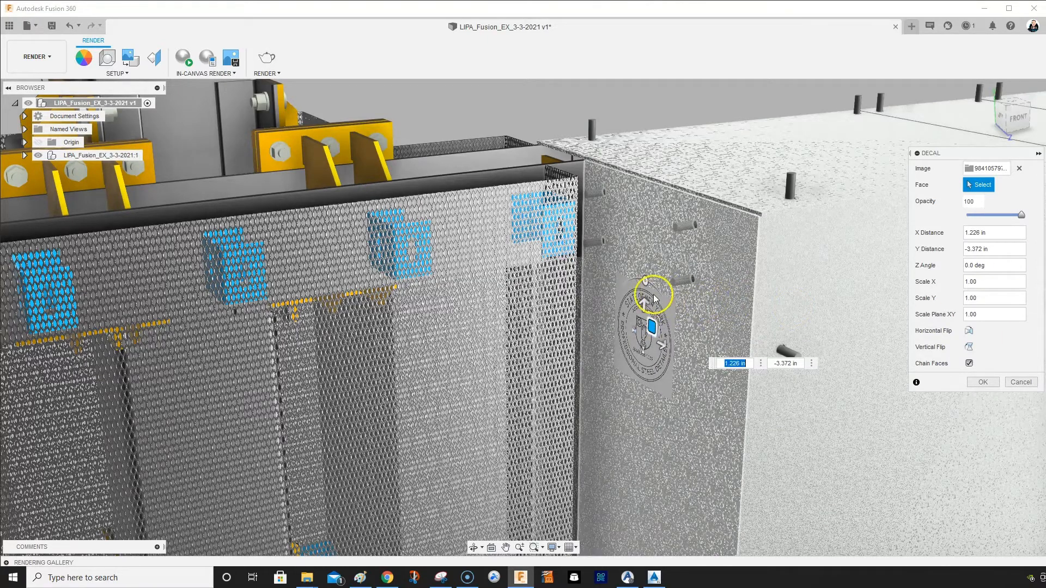
{"action": "left_click_drag", "start_coordinate": [659, 319], "coordinate": [655, 248]}
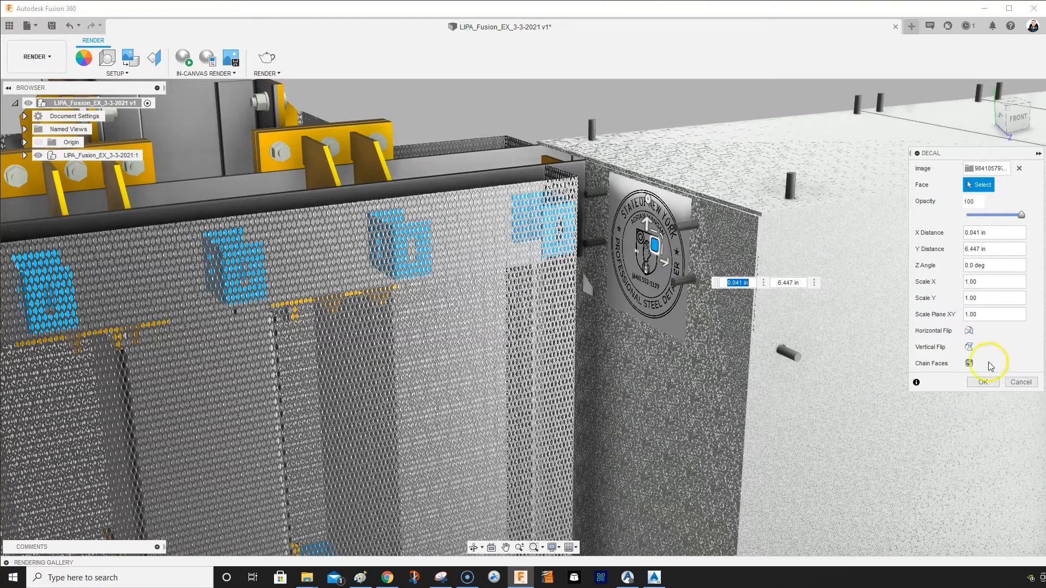
{"action": "left_click", "coordinate": [976, 382]}
Examine the placed seal decal and the mesh-covered beam with its brackets
{"action": "scroll", "coordinate": [584, 281], "scroll_direction": "up", "scroll_amount": 5}
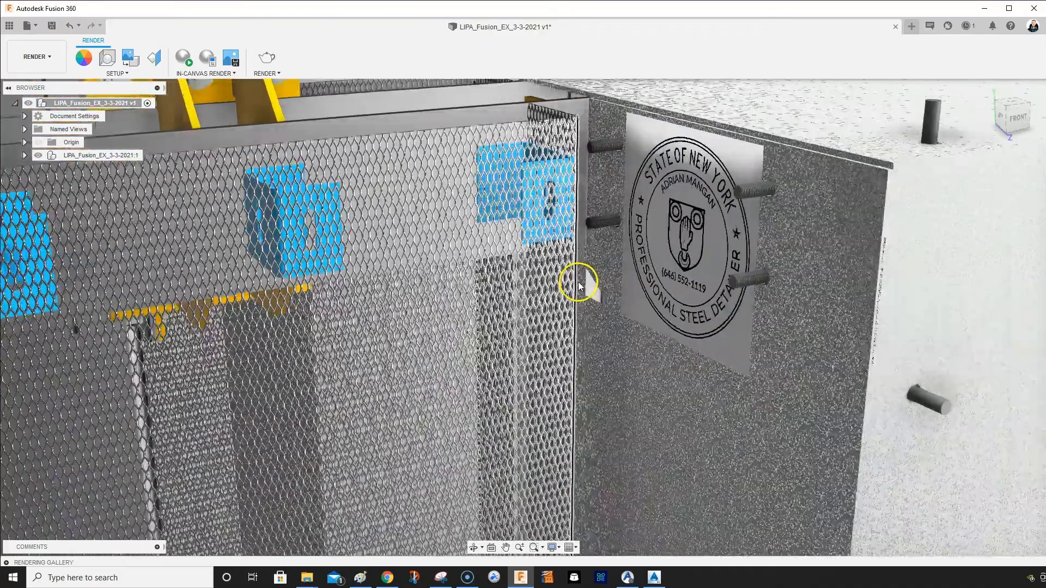
{"action": "middle_click_drag", "start_coordinate": [706, 303], "coordinate": [701, 281]}
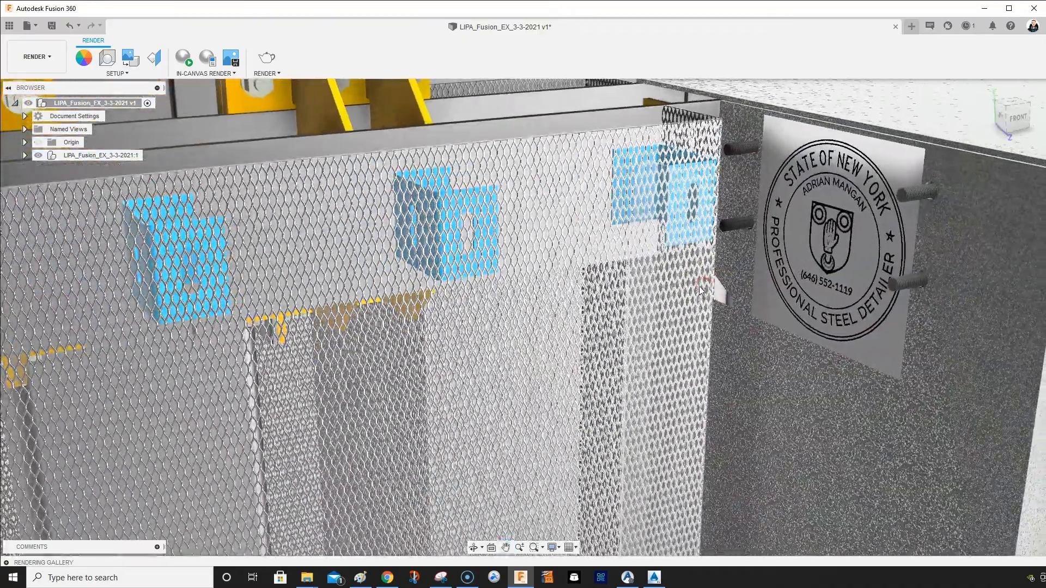
{"action": "scroll", "coordinate": [385, 232], "scroll_direction": "down", "scroll_amount": 4}
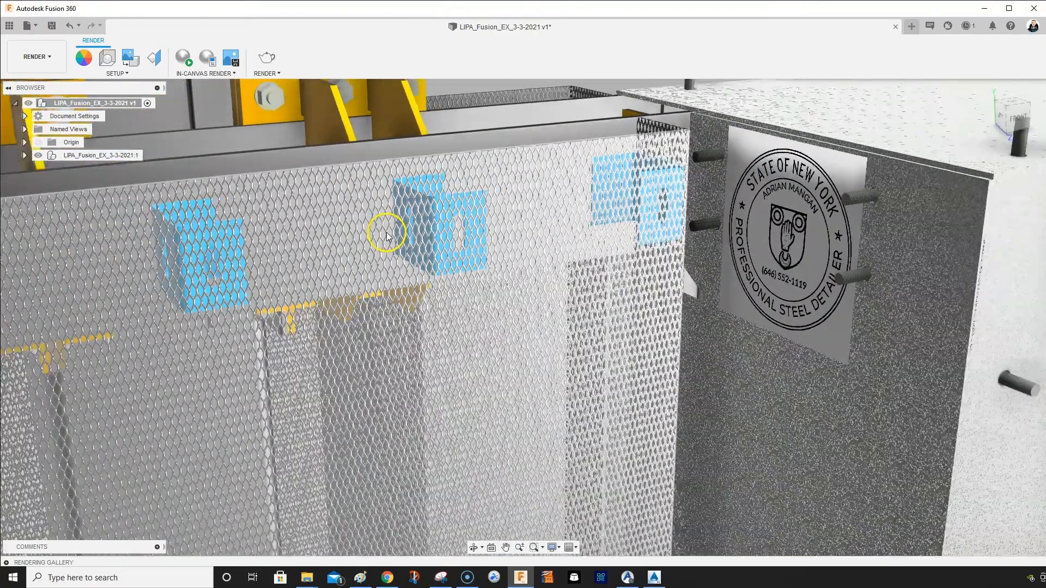
{"action": "middle_click_drag", "start_coordinate": [409, 234], "coordinate": [667, 166]}
{"action": "scroll", "coordinate": [663, 167], "scroll_direction": "up", "scroll_amount": 2}
{"action": "scroll", "coordinate": [586, 193], "scroll_direction": "down", "scroll_amount": 1}
{"action": "middle_click_drag", "start_coordinate": [587, 194], "coordinate": [562, 234]}
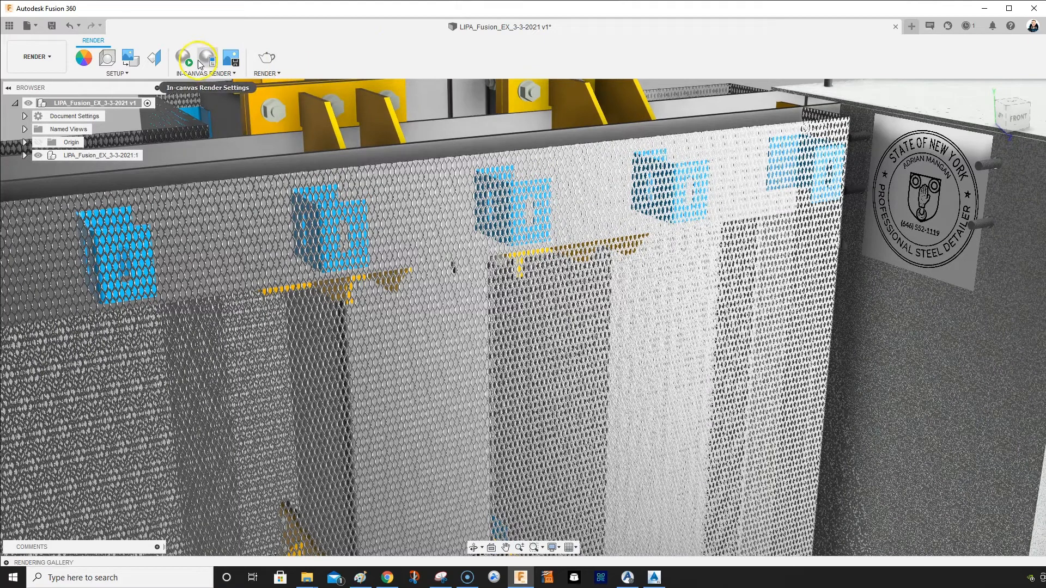
Open the render settings and choose the 2048 x 1536 mobile image size
{"action": "left_click", "coordinate": [267, 61]}
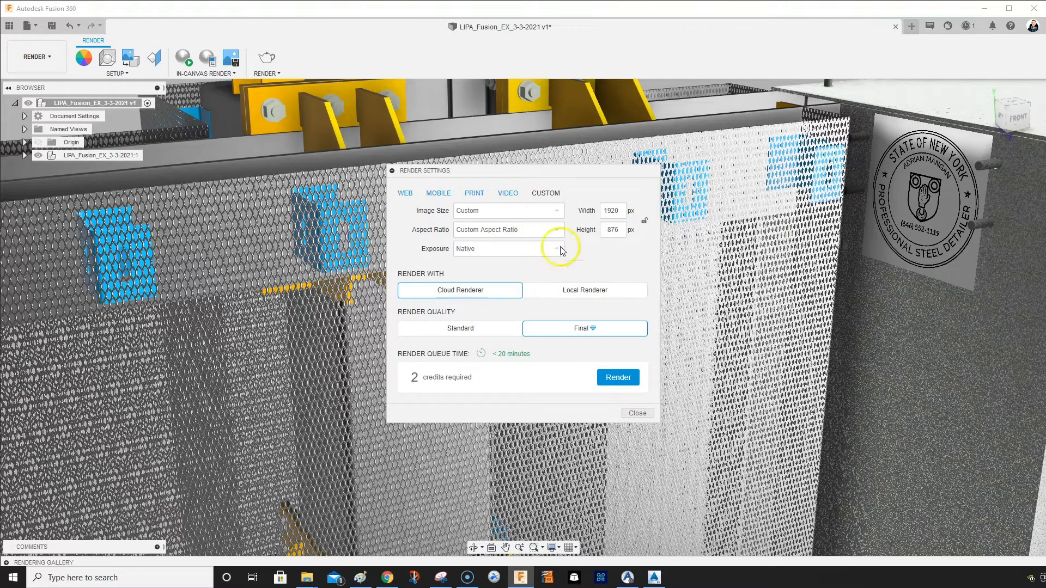
{"action": "left_click", "coordinate": [438, 194]}
{"action": "left_click", "coordinate": [599, 213]}
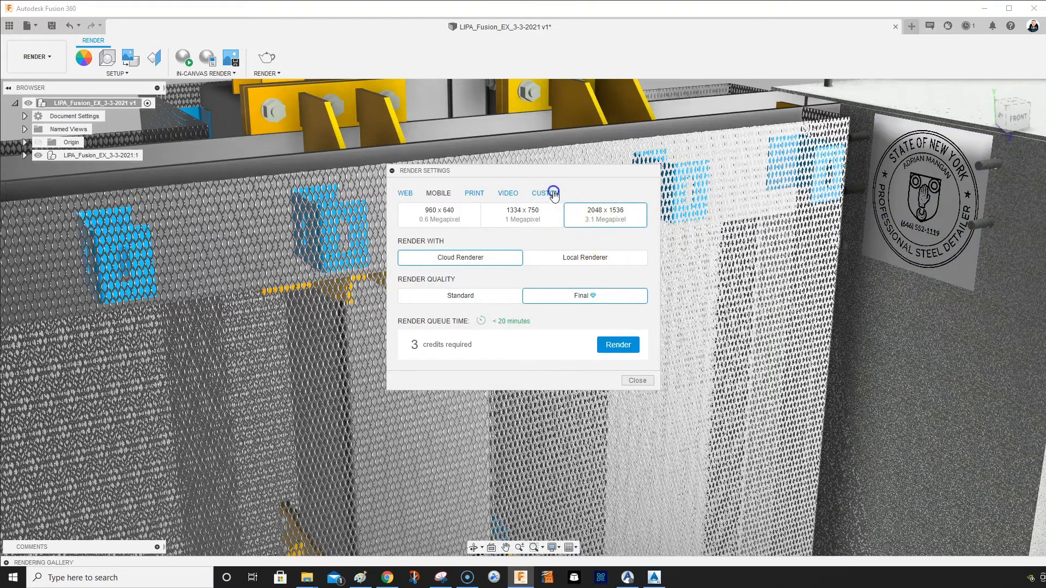
Start a local render at the custom 2048 x 1536 size, in PNG (Lossless) format and Final(75) quality
{"action": "left_click", "coordinate": [548, 194]}
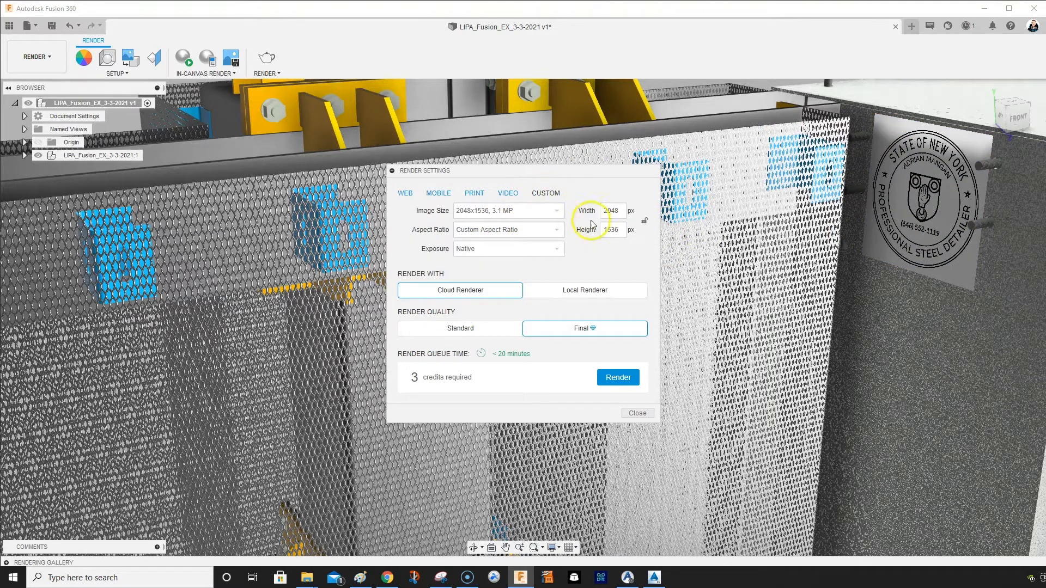
{"action": "left_click", "coordinate": [570, 291]}
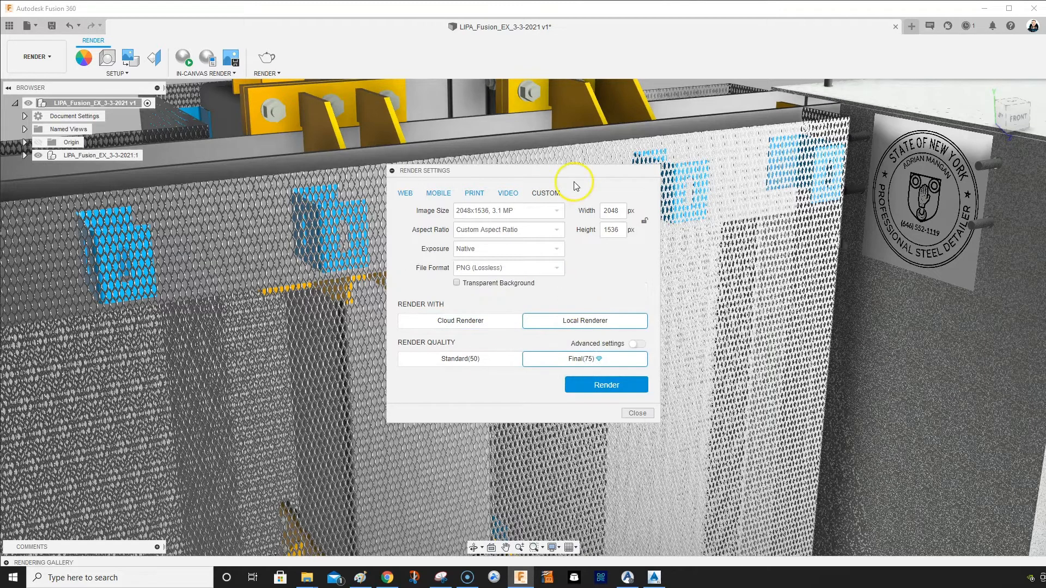
{"action": "left_click", "coordinate": [625, 393]}
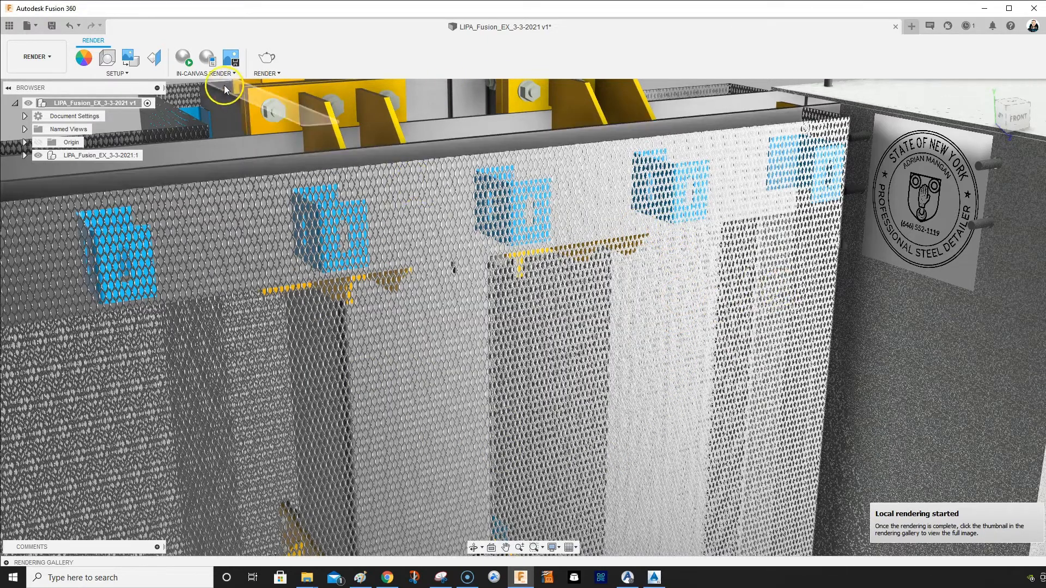
Run an in-canvas render of the close-up showing the mesh, brackets and seal decal, and stop it
{"action": "left_click", "coordinate": [188, 60]}
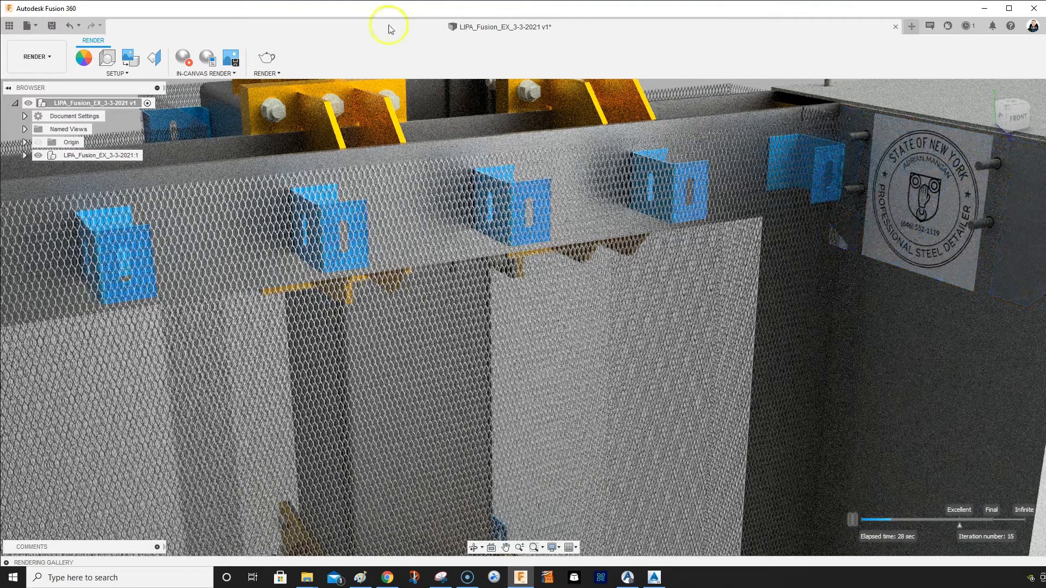
{"action": "left_click", "coordinate": [195, 62]}
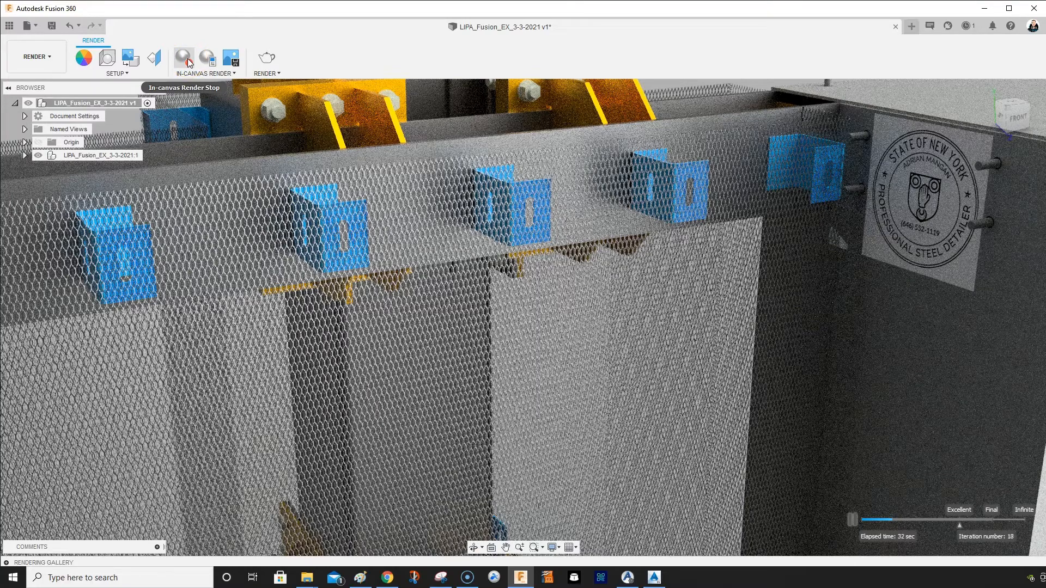
{"action": "scroll", "coordinate": [580, 388], "scroll_direction": "down", "scroll_amount": 5}
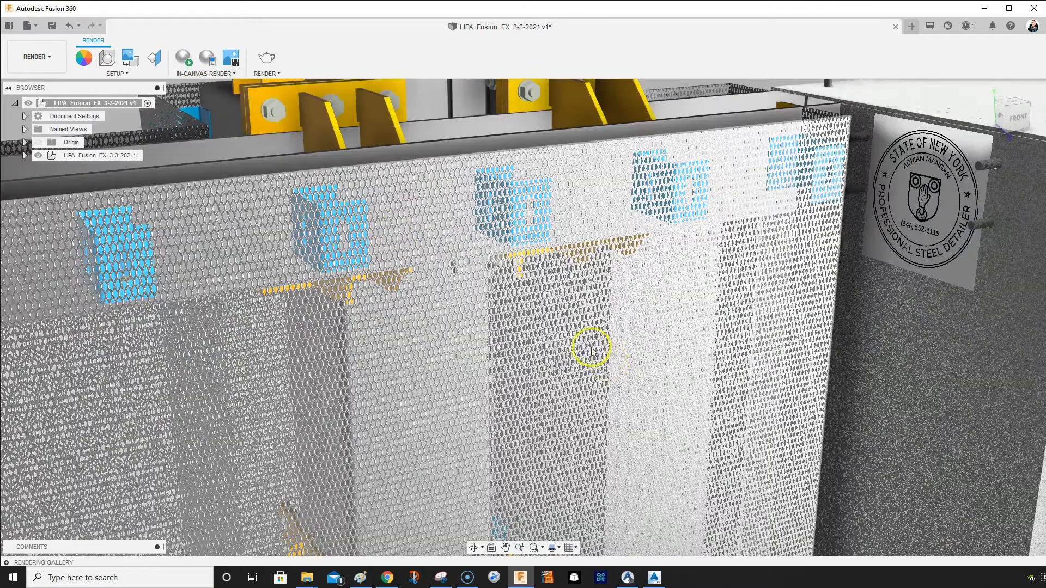
Start an in-canvas render of the whole assembly on its concrete base
{"action": "scroll", "coordinate": [581, 388], "scroll_direction": "down", "scroll_amount": 10}
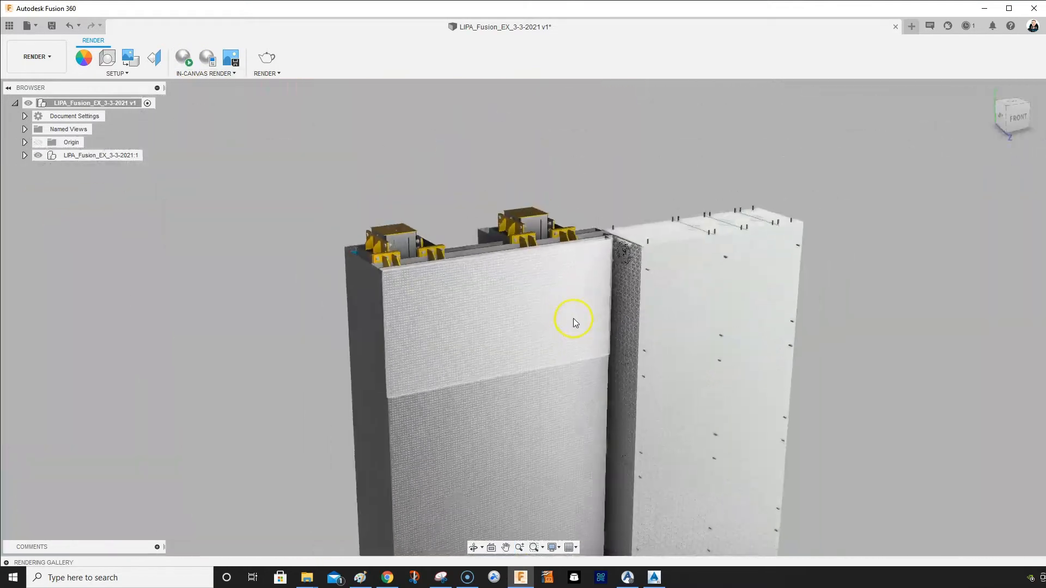
{"action": "middle_click_drag", "start_coordinate": [581, 357], "coordinate": [529, 293]}
{"action": "scroll", "coordinate": [529, 297], "scroll_direction": "up", "scroll_amount": 5}
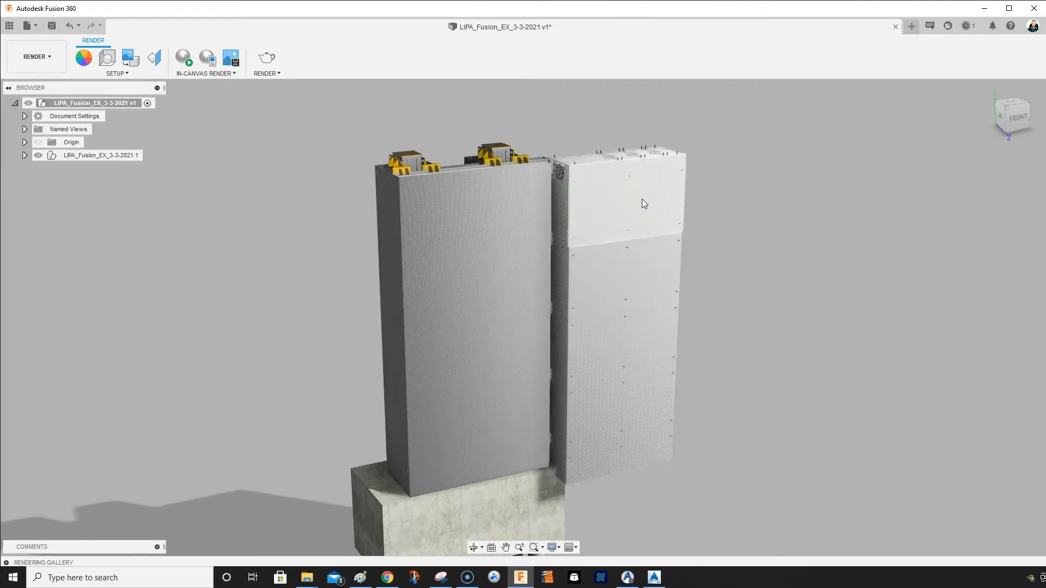
{"action": "left_click", "coordinate": [185, 59]}
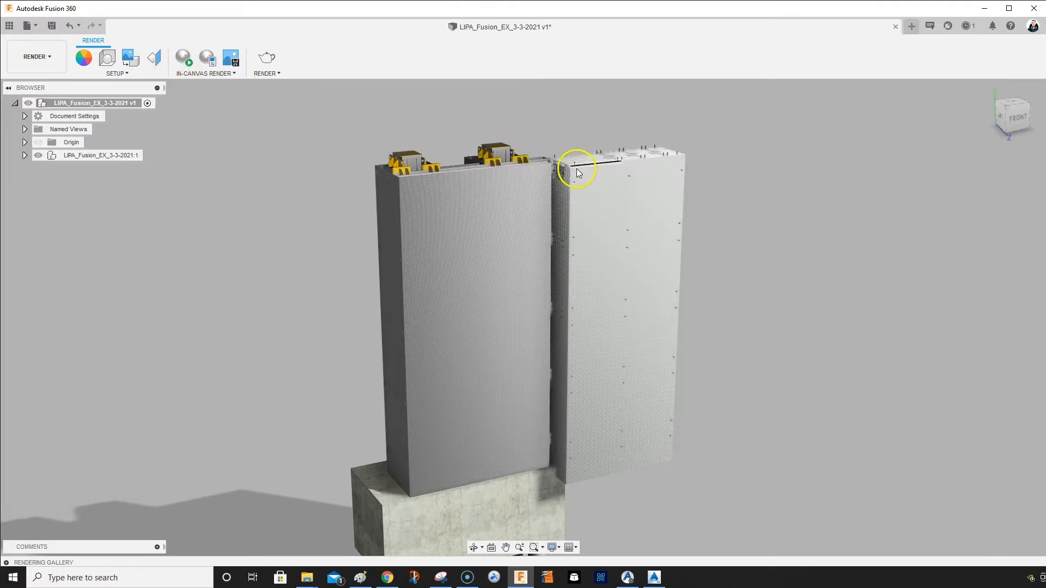
Open the design's appearances and select the objects that use the light metallic appearance next to Threaded Rods
{"action": "left_click", "coordinate": [78, 61]}
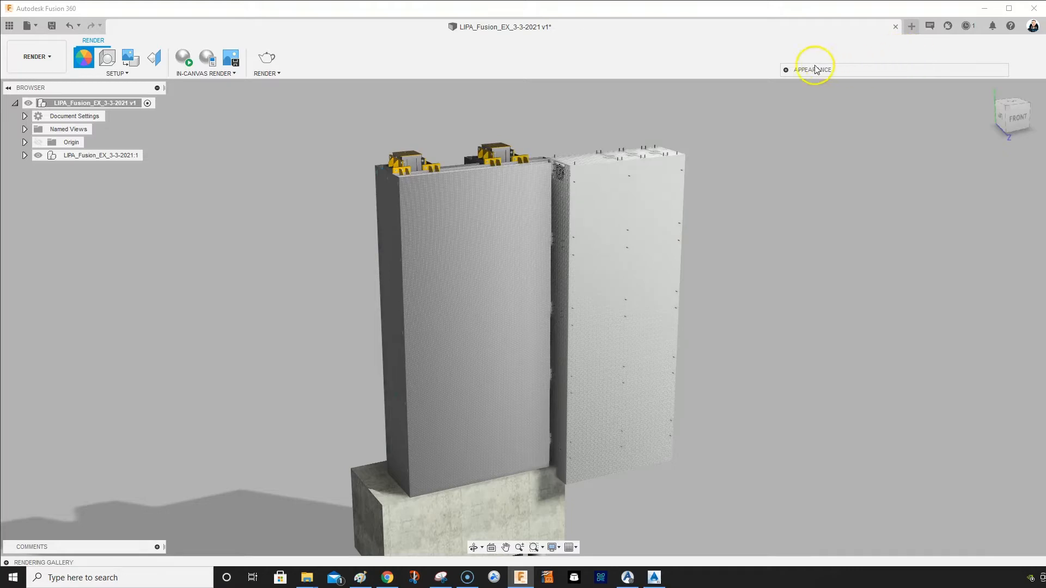
{"action": "left_click", "coordinate": [786, 69]}
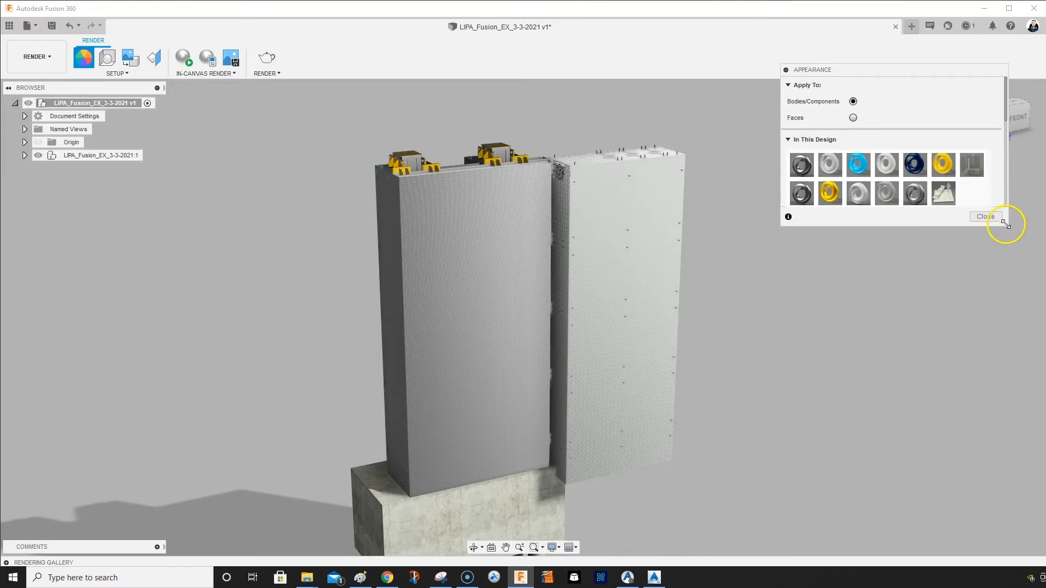
{"action": "left_click_drag", "start_coordinate": [1005, 221], "coordinate": [1034, 496]}
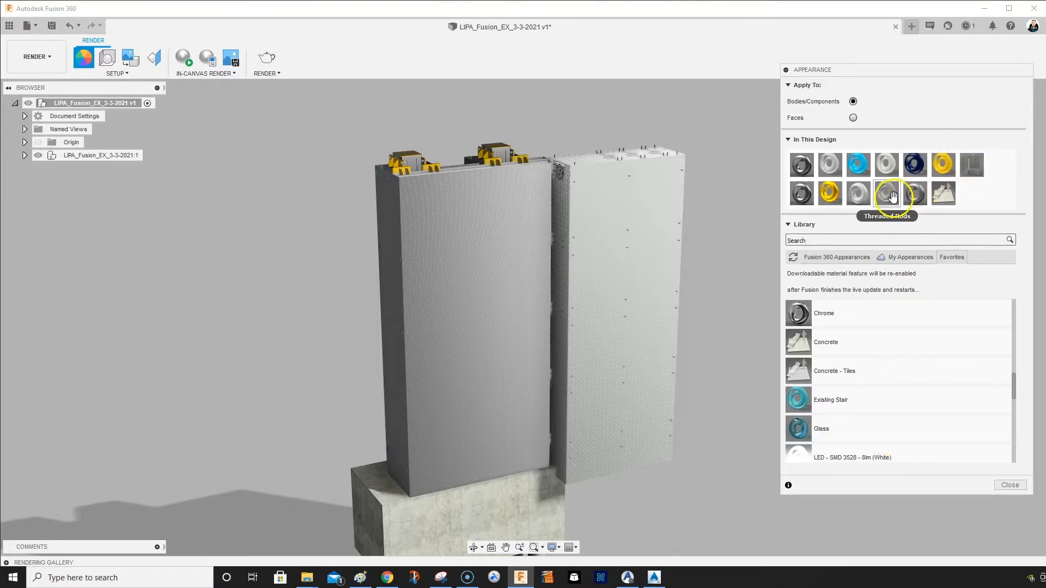
{"action": "right_click", "coordinate": [857, 193]}
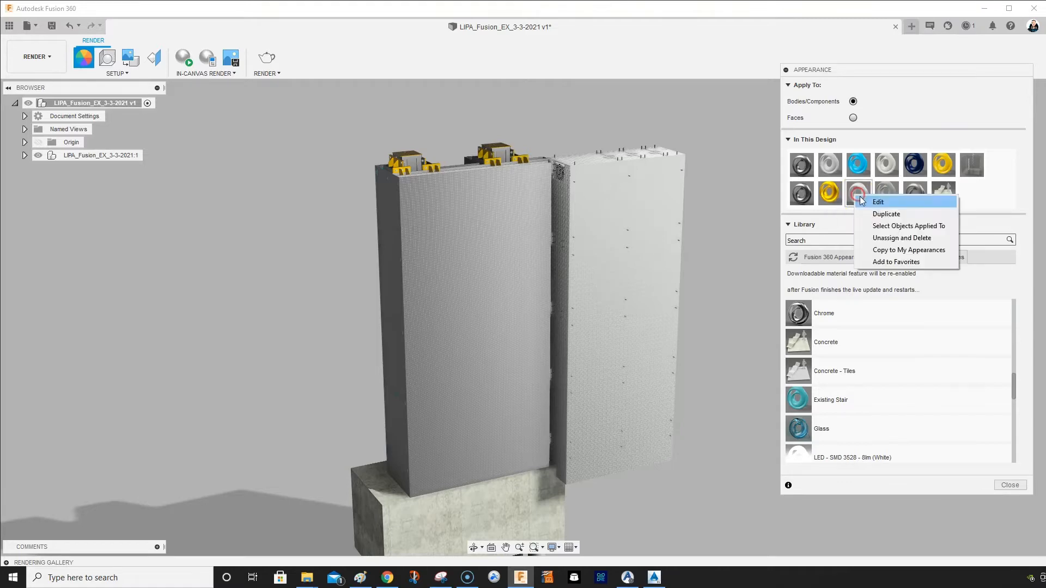
{"action": "left_click", "coordinate": [876, 223]}
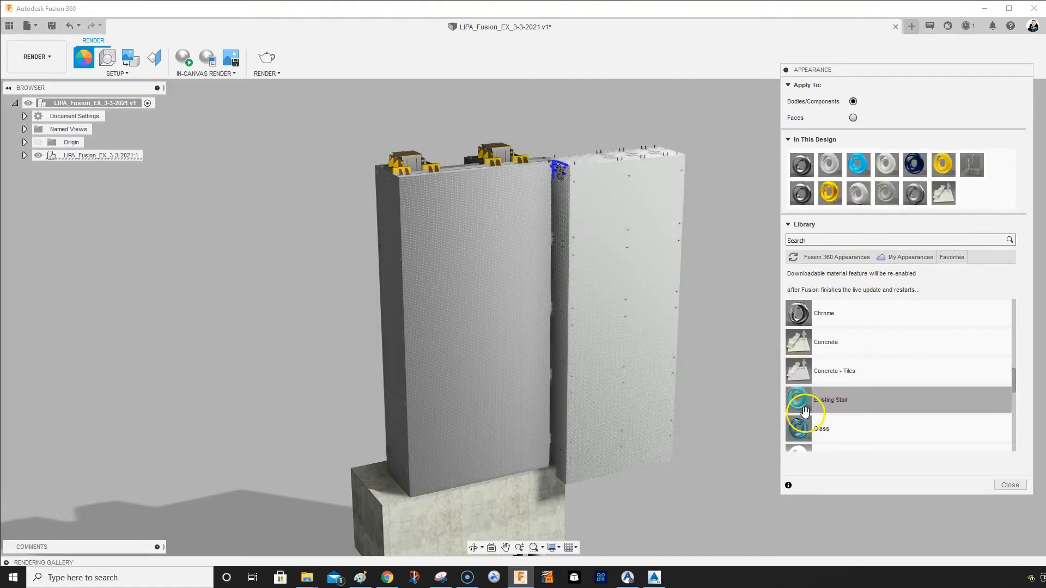
Apply the Glass appearance from the favorites to the white panel enclosure beside the mesh-covered frame
{"action": "left_click_drag", "start_coordinate": [814, 427], "coordinate": [653, 210]}
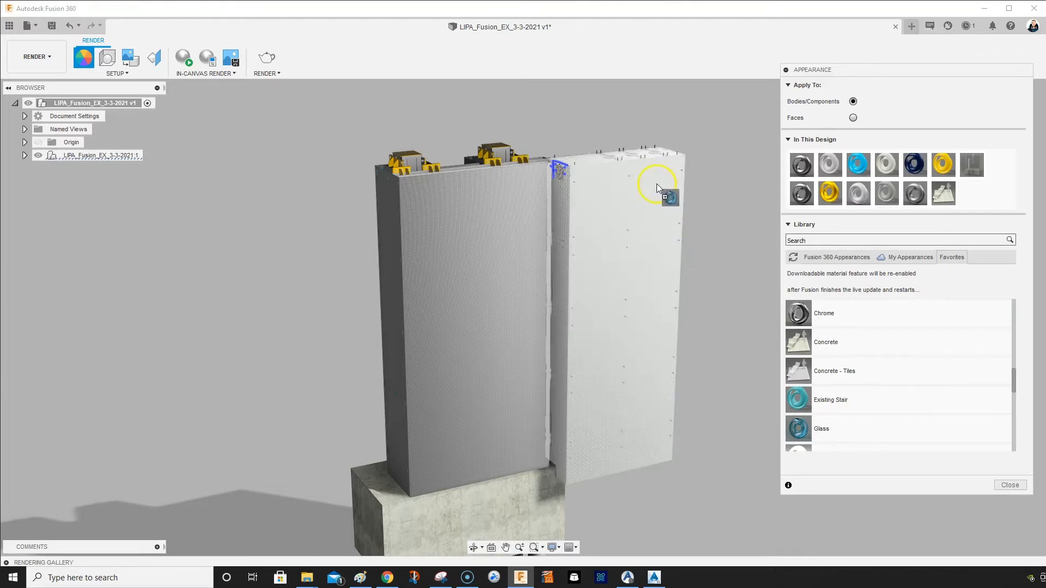
{"action": "left_click_drag", "start_coordinate": [655, 192], "coordinate": [655, 197]}
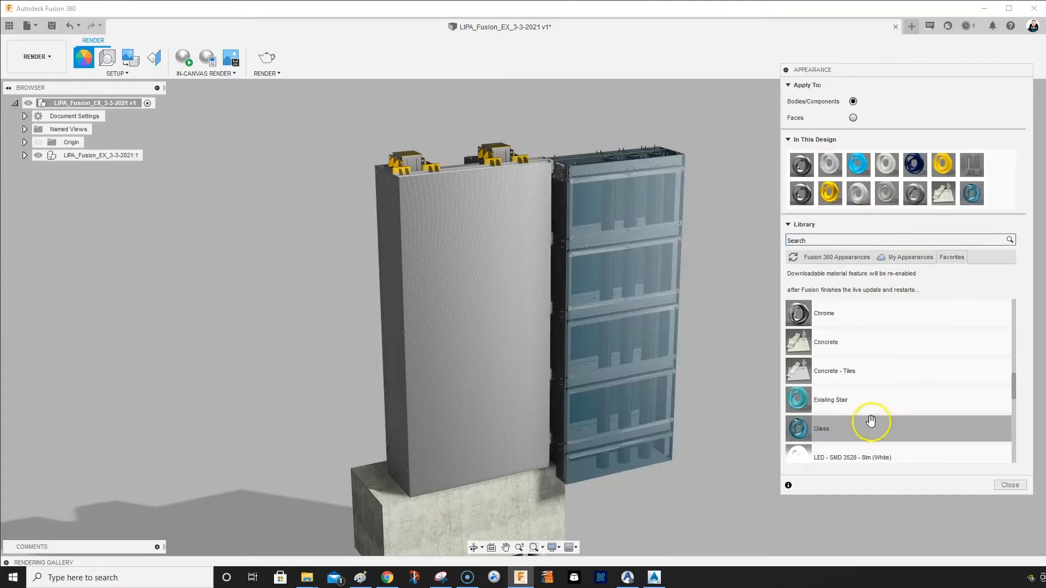
{"action": "scroll", "coordinate": [872, 422], "scroll_direction": "down", "scroll_amount": 3}
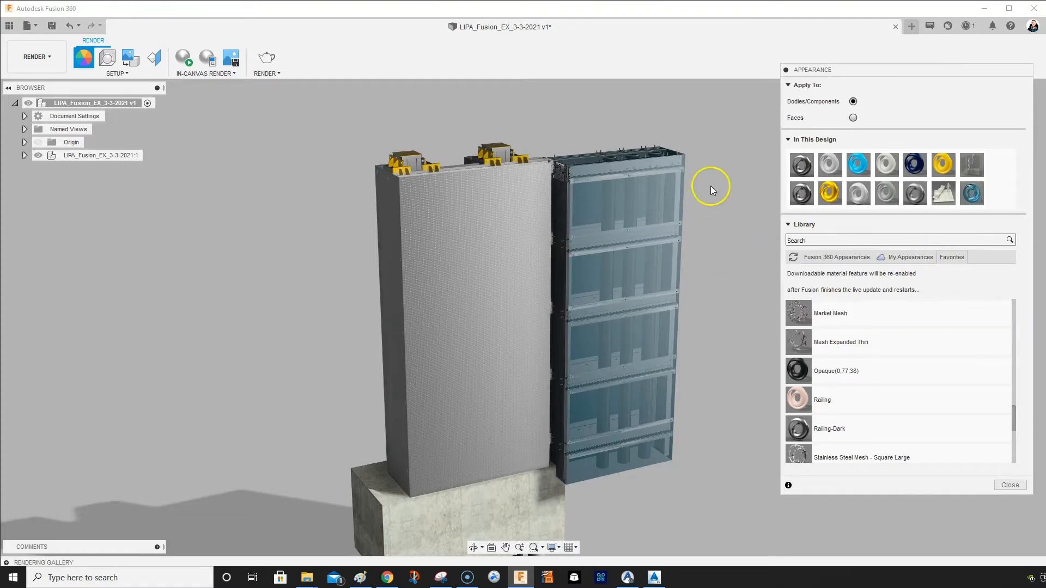
Run an in-canvas render of the assembly with the glass enclosure, and stop it
{"action": "left_click", "coordinate": [785, 70]}
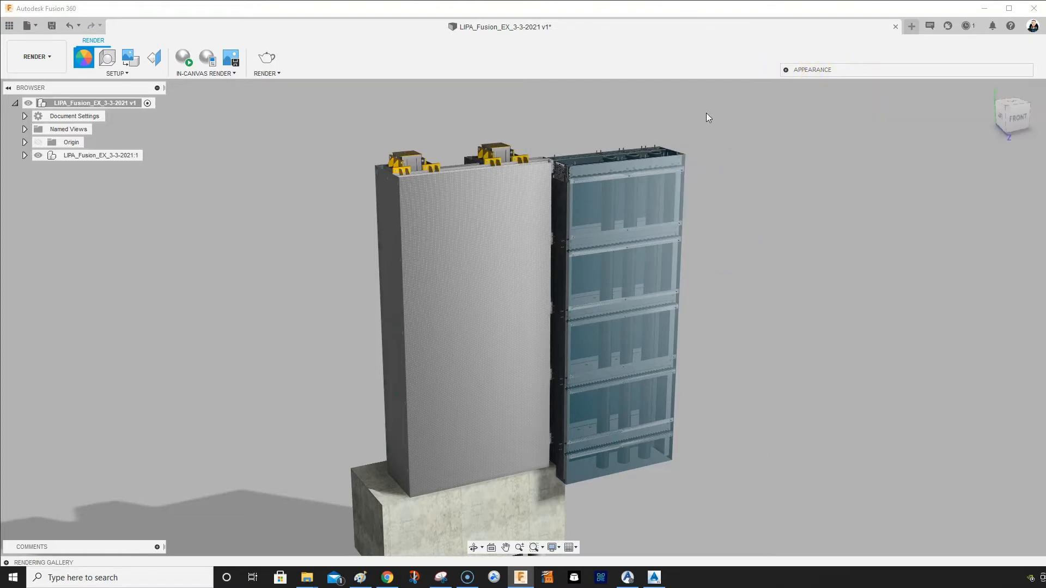
{"action": "left_click", "coordinate": [184, 60]}
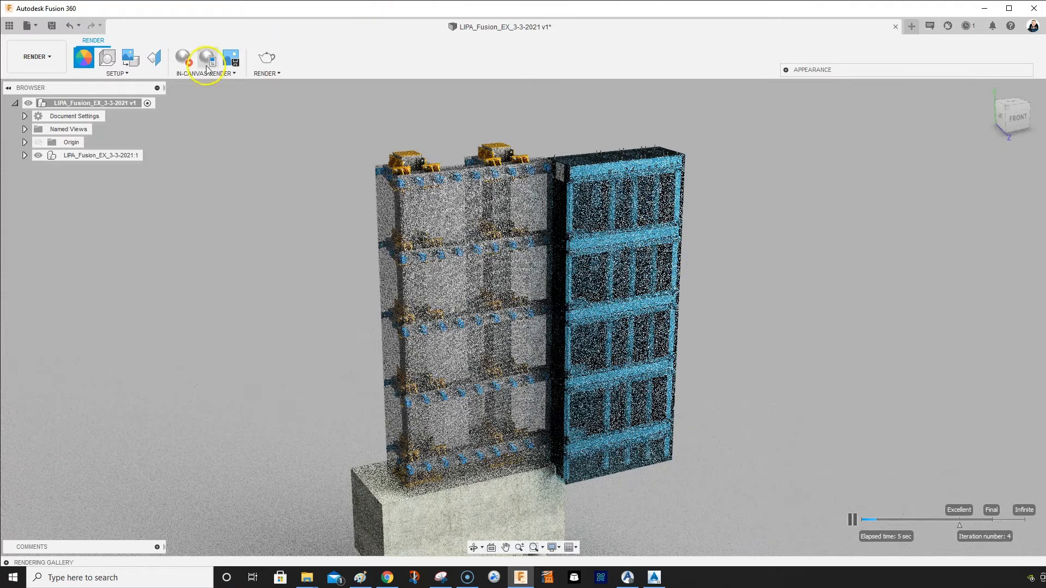
{"action": "left_click", "coordinate": [187, 58]}
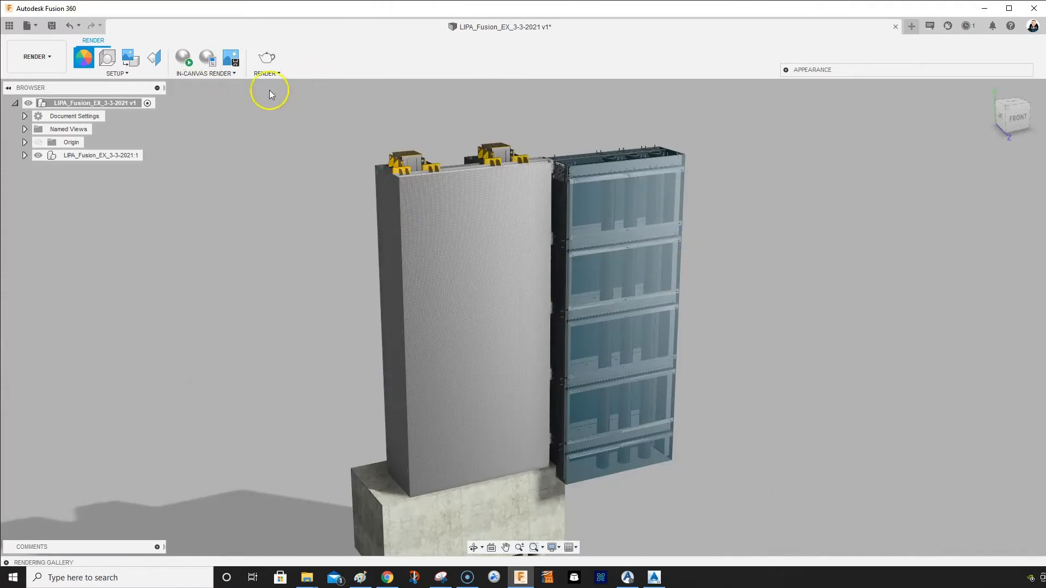
Recolor the design's Glass appearance to a pale, almost colorless yellow tint
{"action": "left_click", "coordinate": [785, 70]}
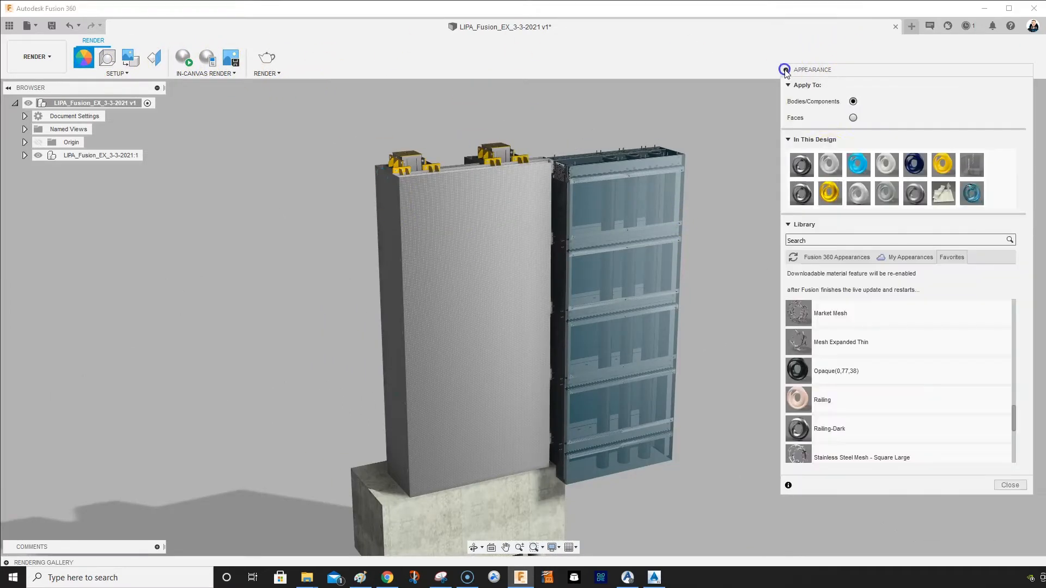
{"action": "double_click", "coordinate": [975, 194]}
{"action": "left_click", "coordinate": [751, 116]}
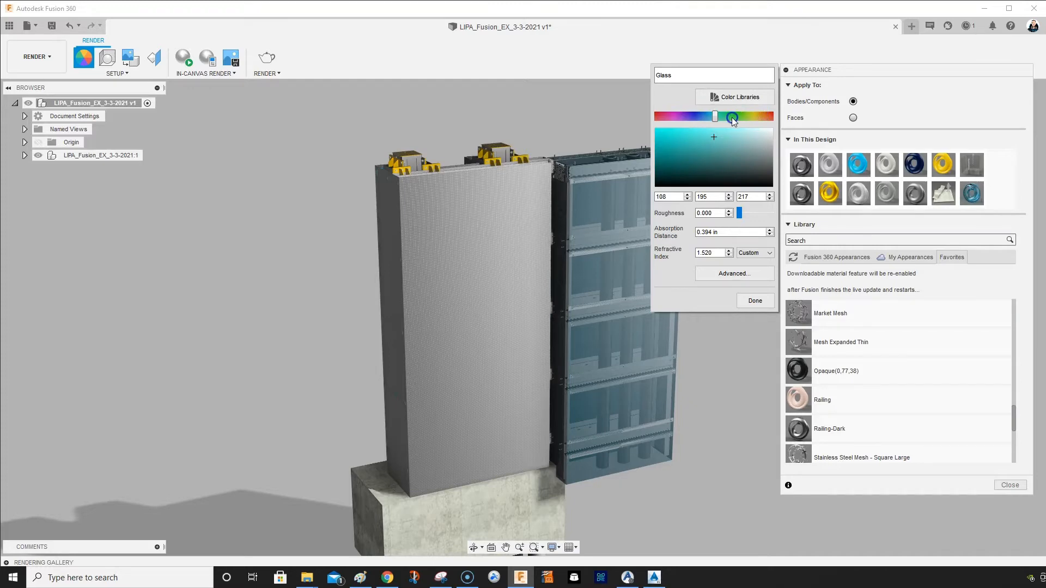
{"action": "left_click", "coordinate": [754, 116]}
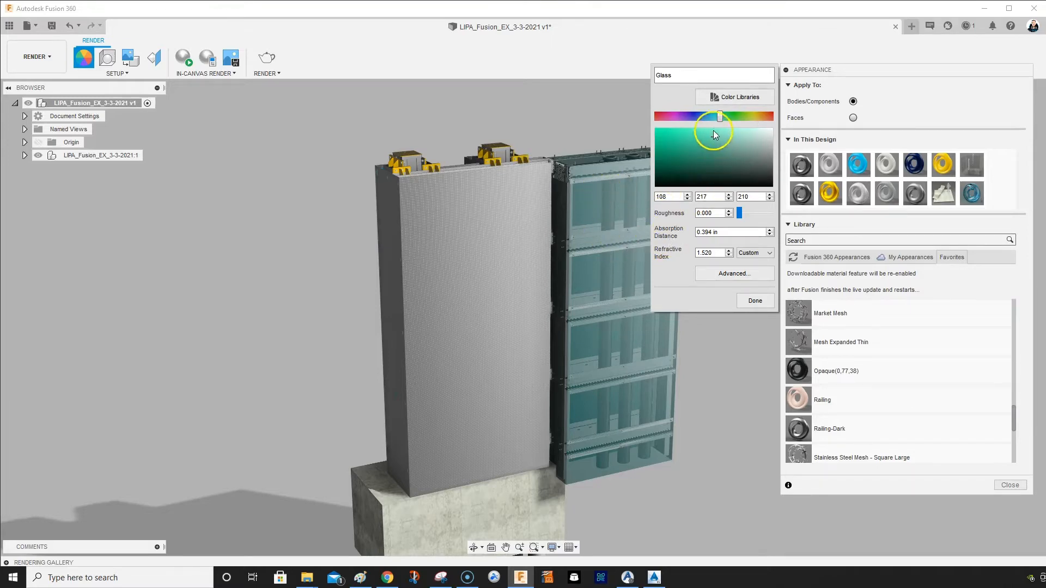
{"action": "left_click", "coordinate": [755, 116]}
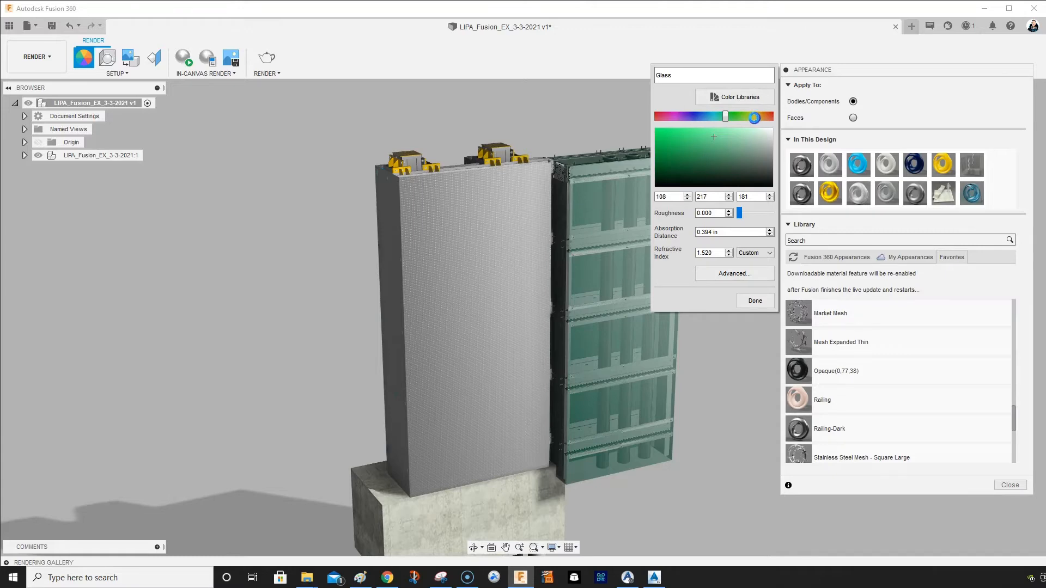
{"action": "left_click", "coordinate": [754, 117]}
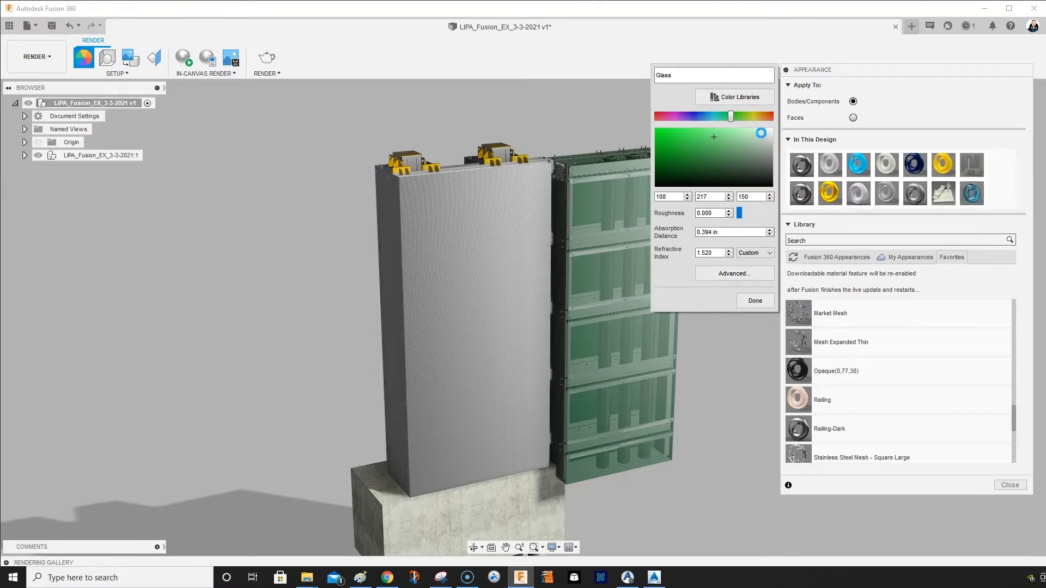
{"action": "left_click_drag", "start_coordinate": [761, 133], "coordinate": [743, 158]}
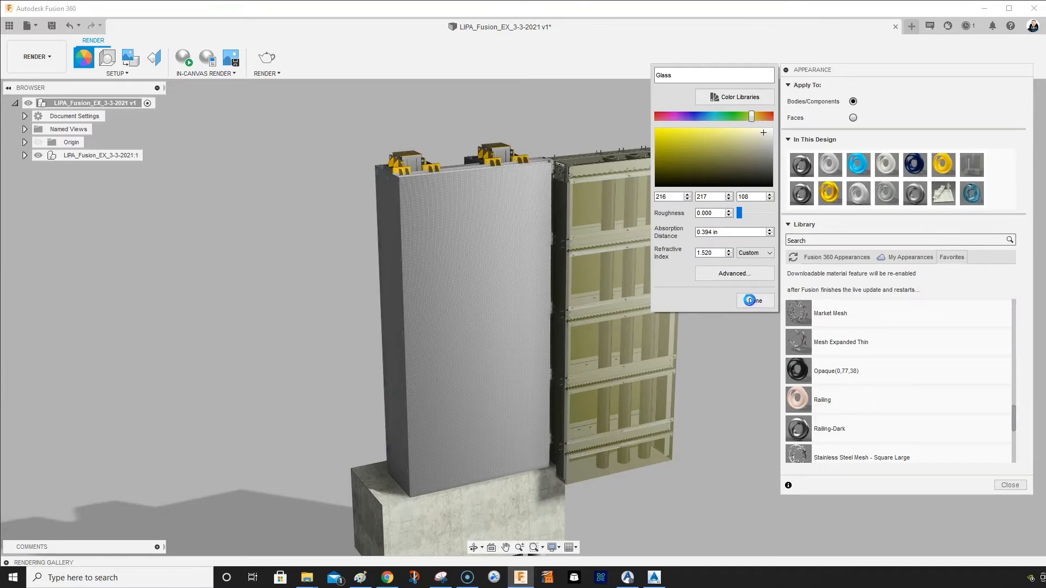
{"action": "left_click", "coordinate": [752, 300]}
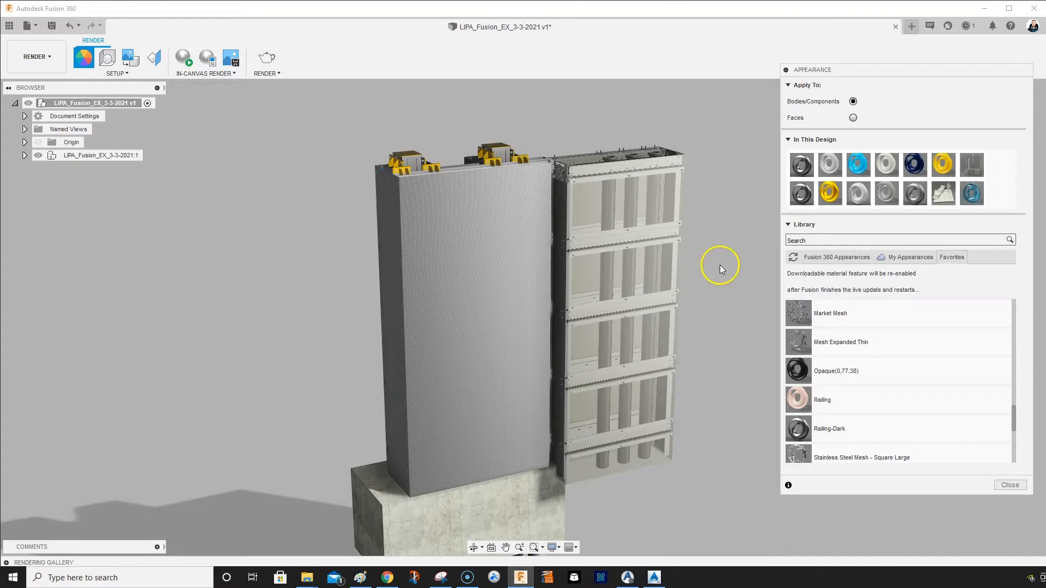
Review the color, scale, rotation and roughness settings of the yellow Steel - Rough (1) appearance and close the appearances
{"action": "double_click", "coordinate": [833, 192]}
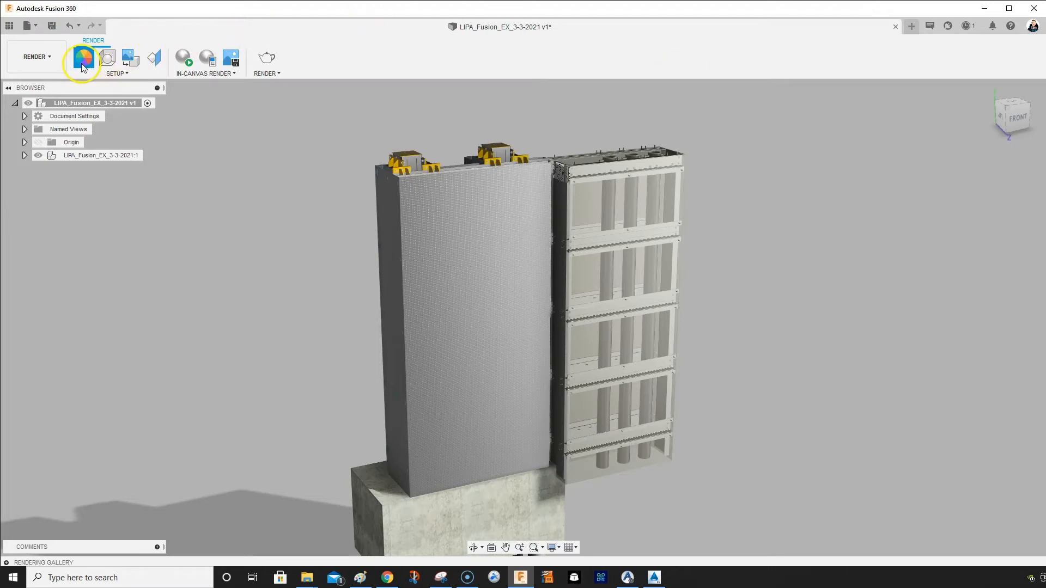
{"action": "middle_click_drag", "start_coordinate": [757, 302], "coordinate": [749, 301]}
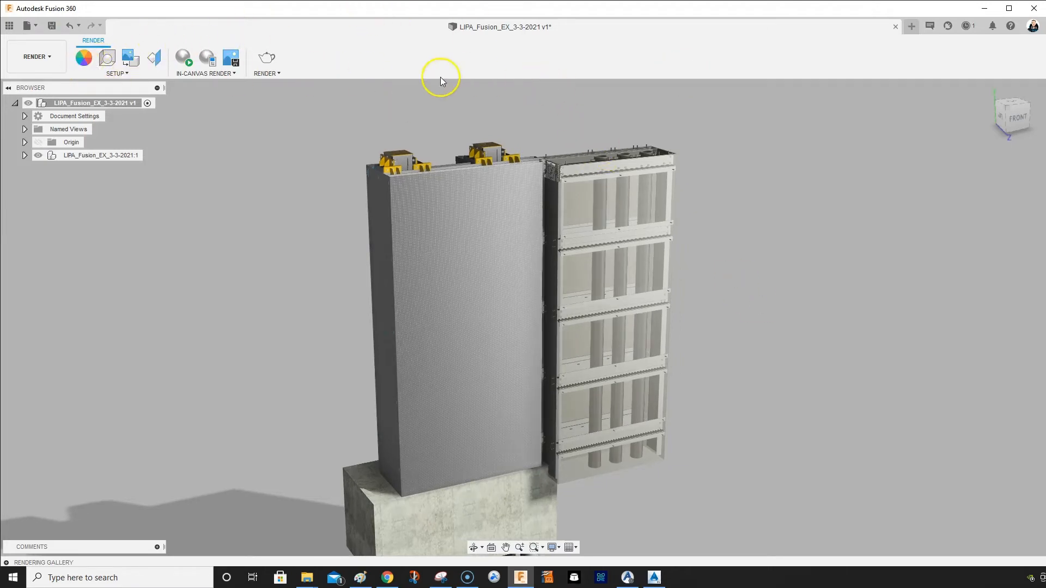
{"action": "left_click", "coordinate": [85, 63]}
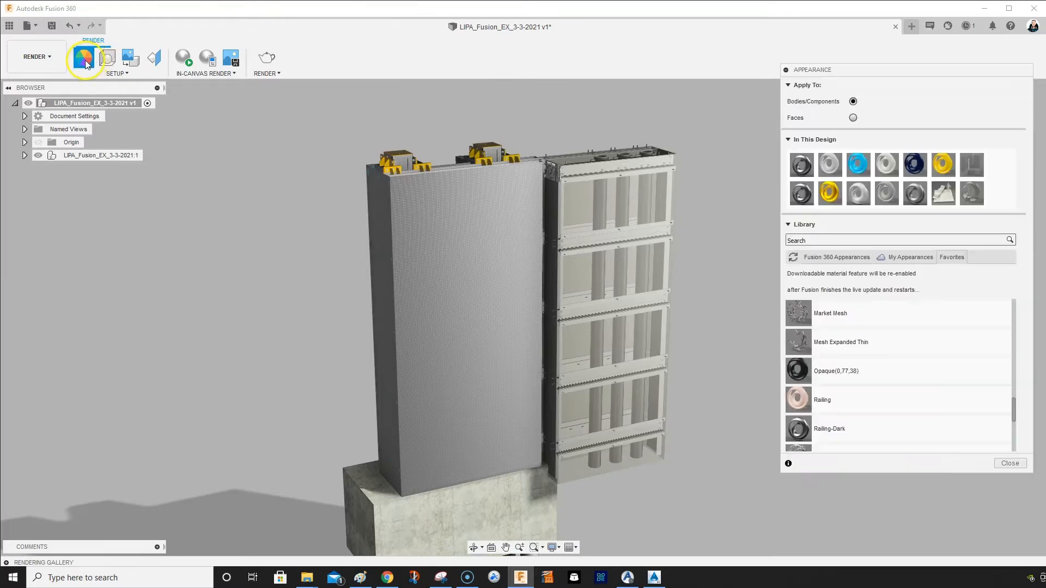
{"action": "key", "text": "Escape"}
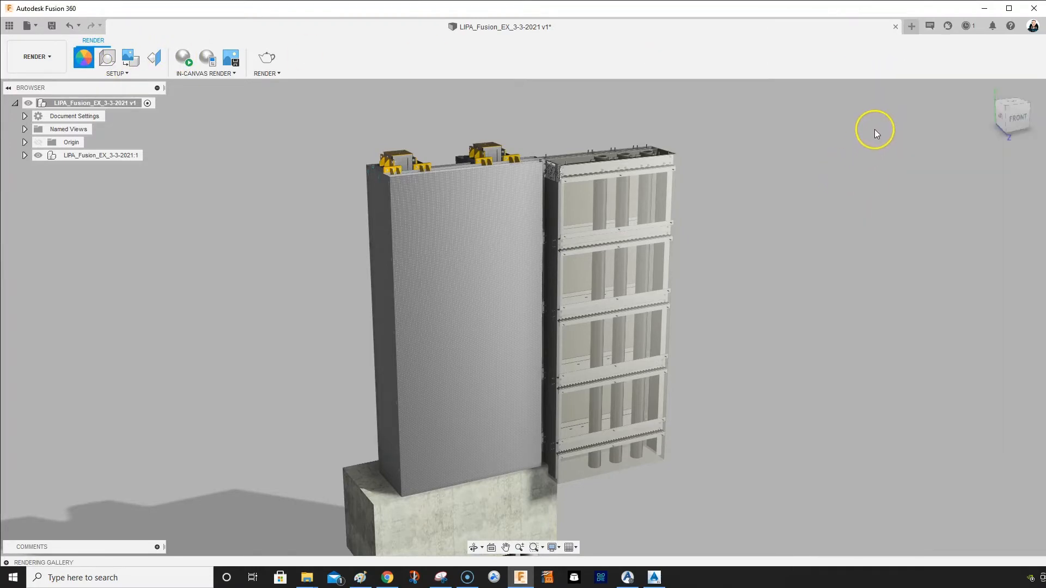
{"action": "left_click", "coordinate": [84, 58]}
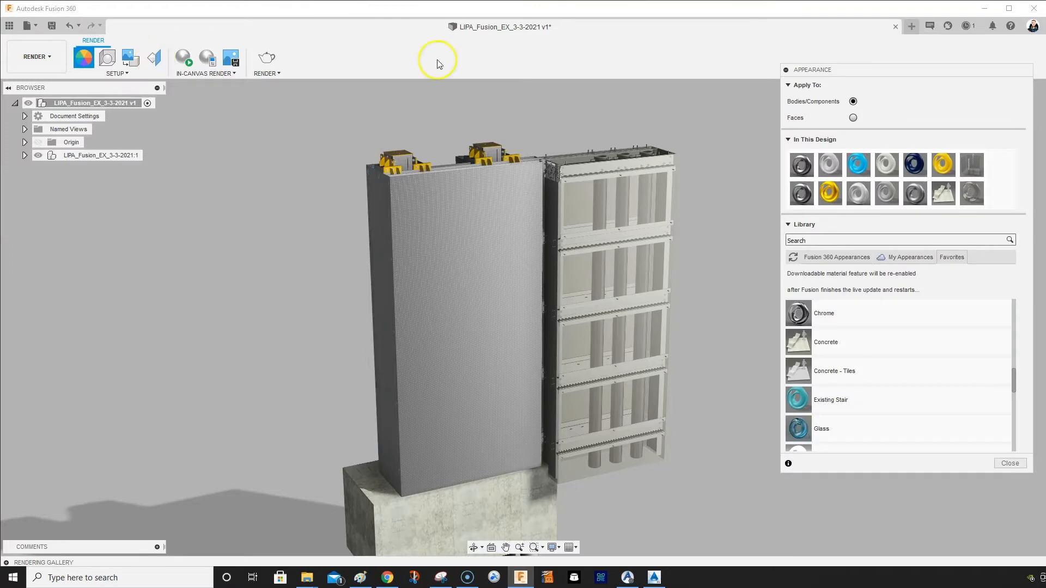
{"action": "double_click", "coordinate": [828, 195]}
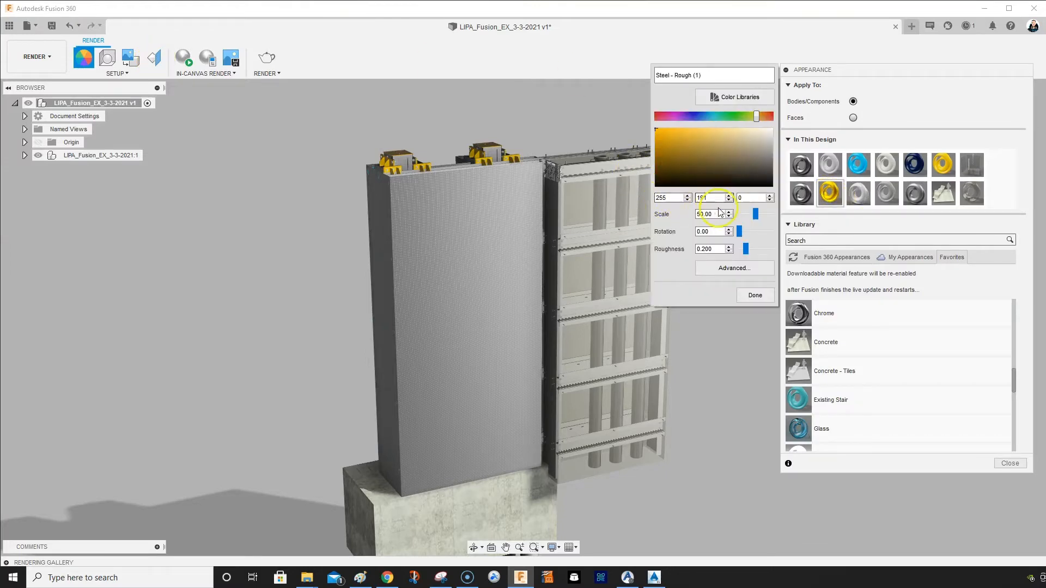
{"action": "left_click", "coordinate": [754, 295]}
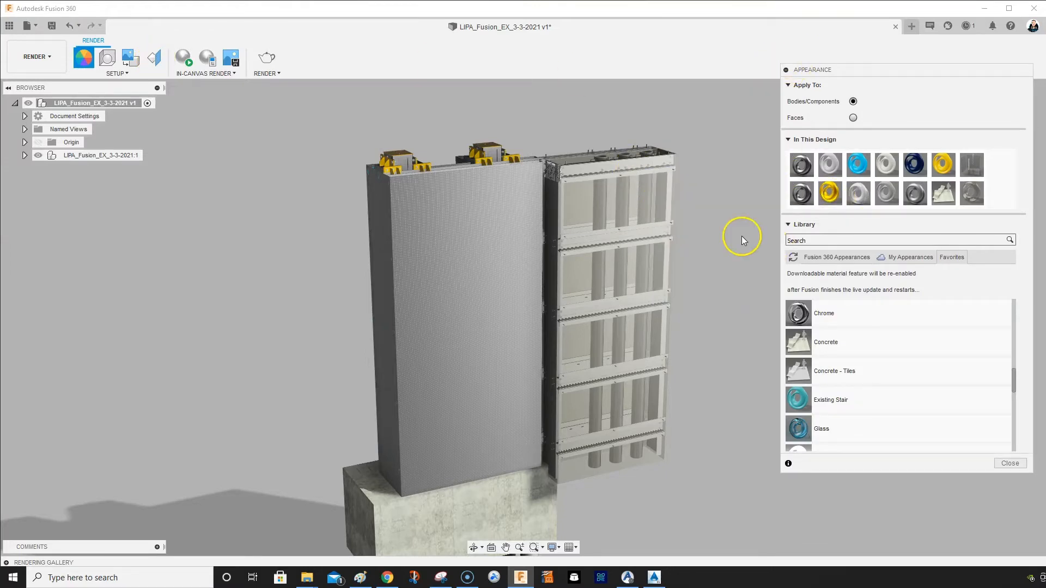
{"action": "left_click", "coordinate": [1022, 466]}
{"action": "middle_click_drag", "start_coordinate": [682, 355], "coordinate": [788, 354]}
{"action": "scroll", "coordinate": [789, 355], "scroll_direction": "up", "scroll_amount": 3}
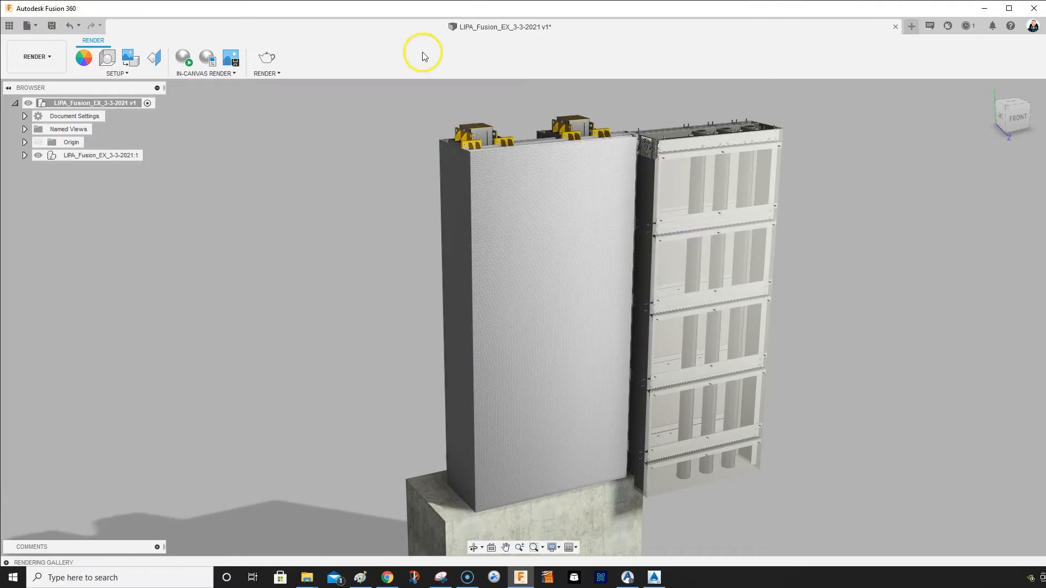
Start a local render of the assembly's close front view at 2048 x 1536 with Final (75) quality
{"action": "left_click", "coordinate": [269, 72]}
{"action": "left_click", "coordinate": [270, 87]}
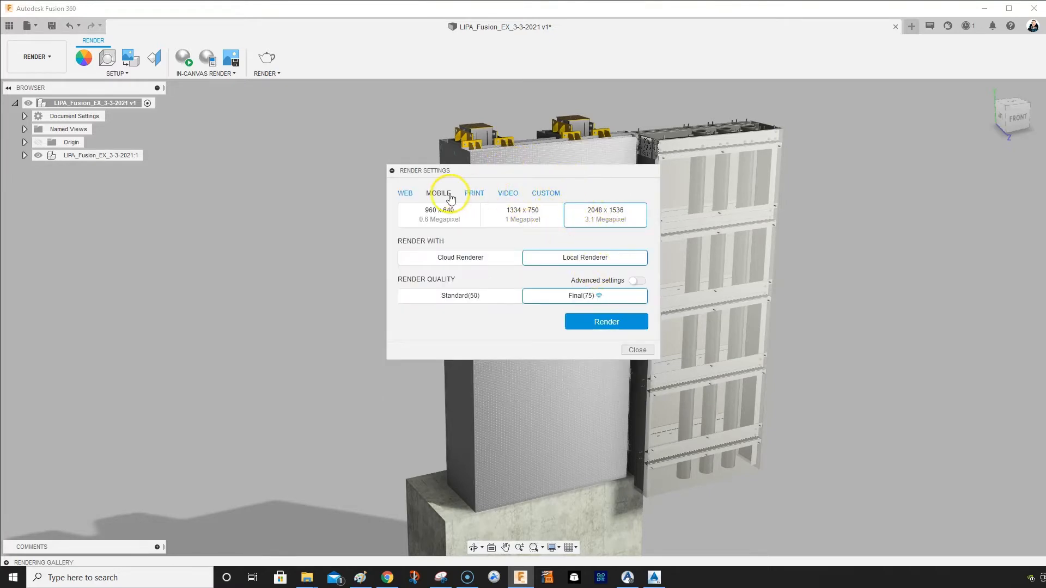
{"action": "left_click", "coordinate": [634, 351]}
{"action": "scroll", "coordinate": [663, 308], "scroll_direction": "up", "scroll_amount": 10}
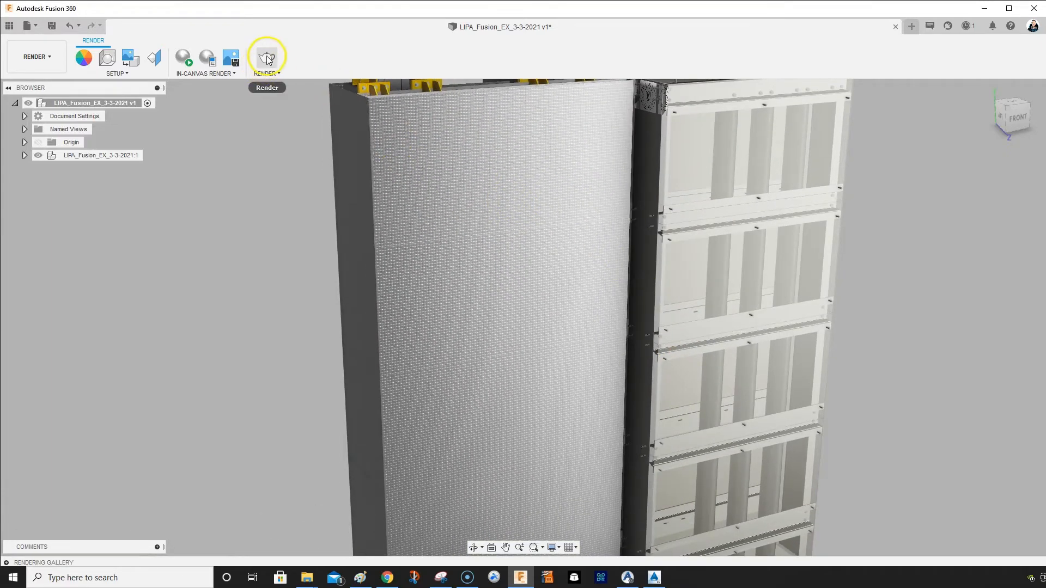
{"action": "left_click", "coordinate": [266, 57]}
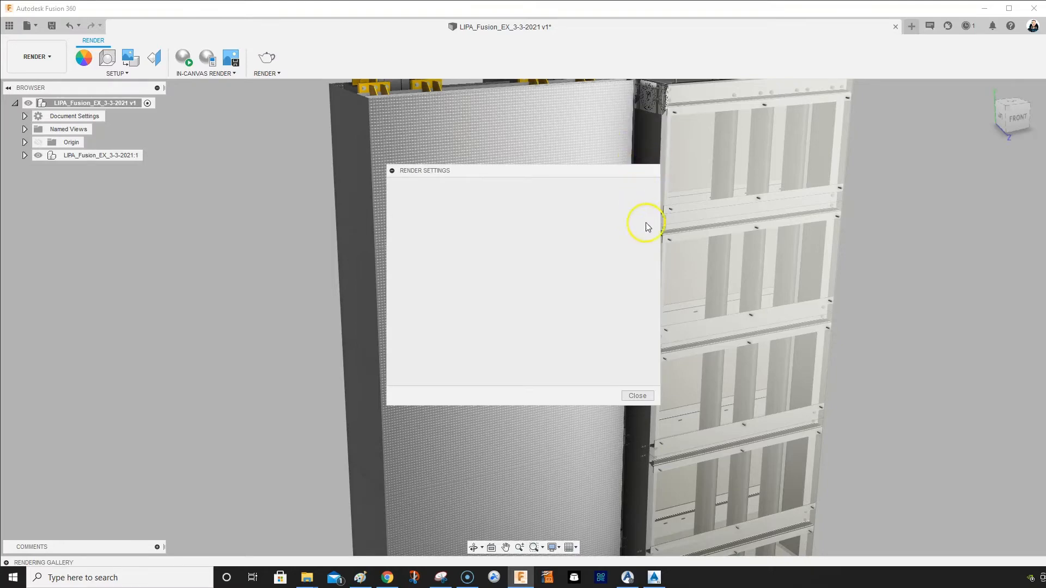
{"action": "left_click", "coordinate": [622, 325]}
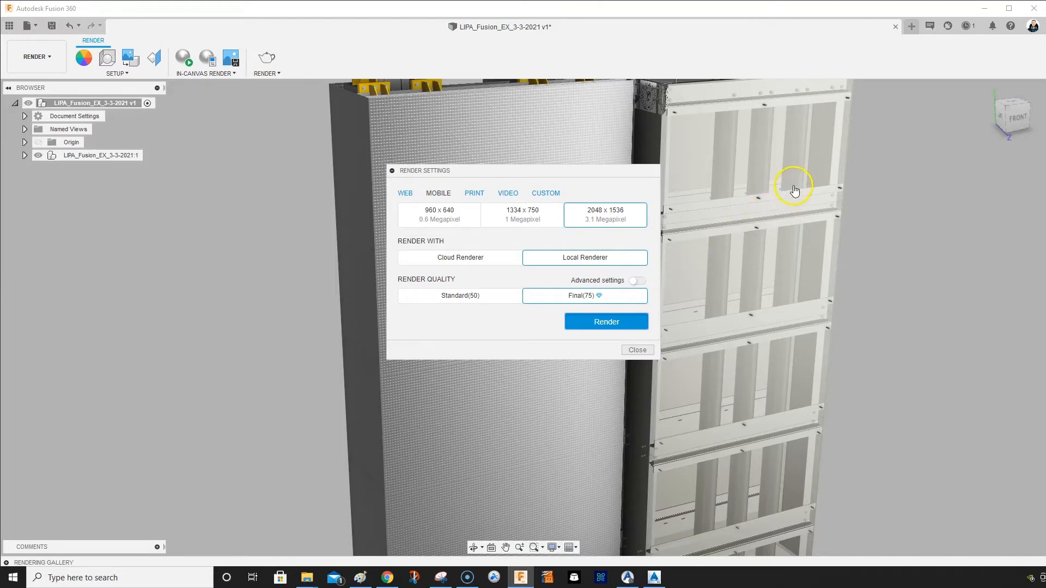
Start another local render of the assembly, viewed from above with the three pipes inside the glass enclosure in frame
{"action": "middle_click_drag", "start_coordinate": [864, 154], "coordinate": [811, 388], "text": "shift"}
{"action": "scroll", "coordinate": [807, 393], "scroll_direction": "up", "scroll_amount": 5}
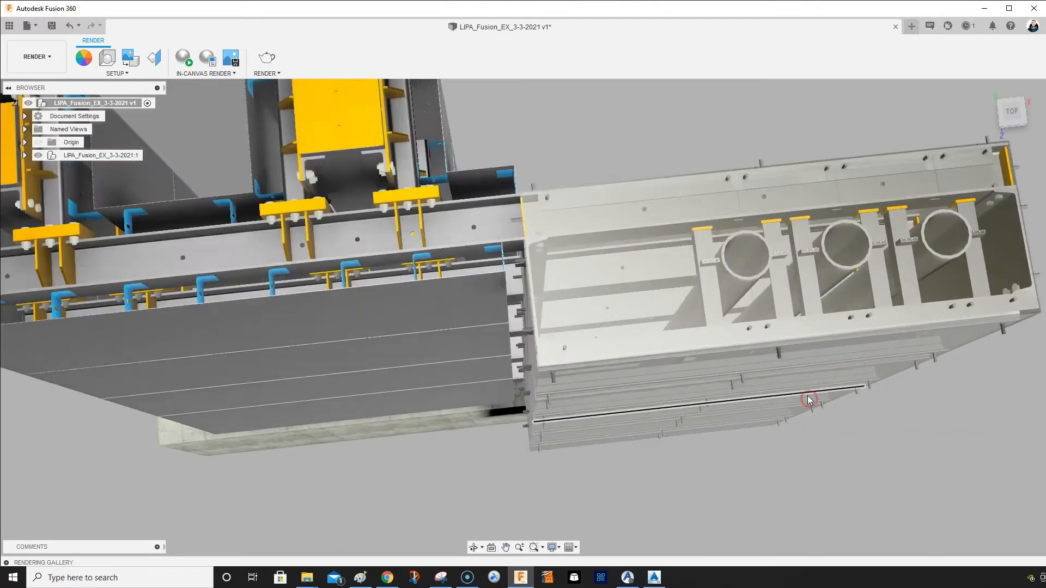
{"action": "scroll", "coordinate": [806, 397], "scroll_direction": "down", "scroll_amount": 3}
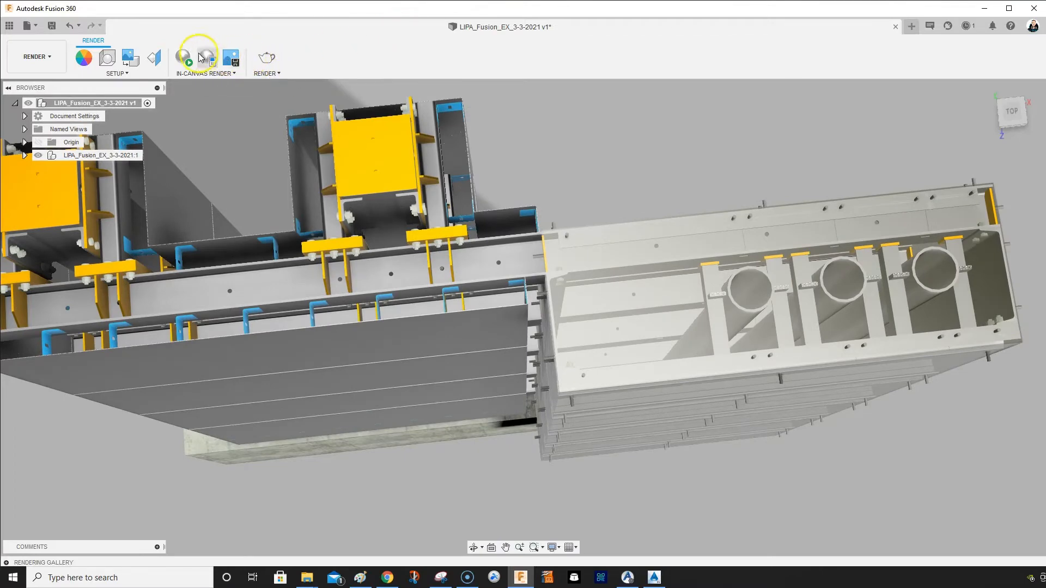
{"action": "left_click", "coordinate": [265, 73]}
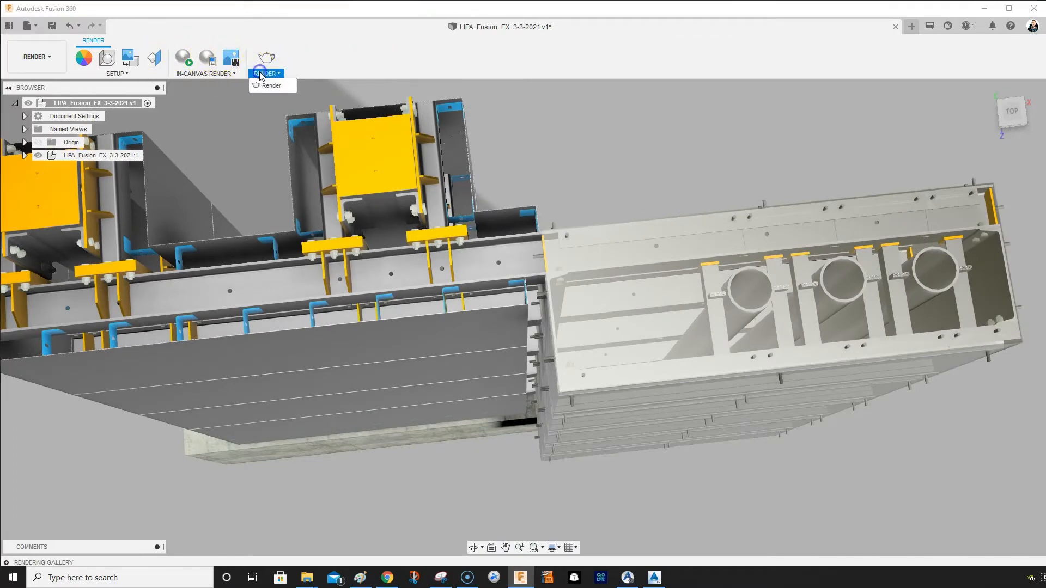
{"action": "left_click", "coordinate": [272, 86]}
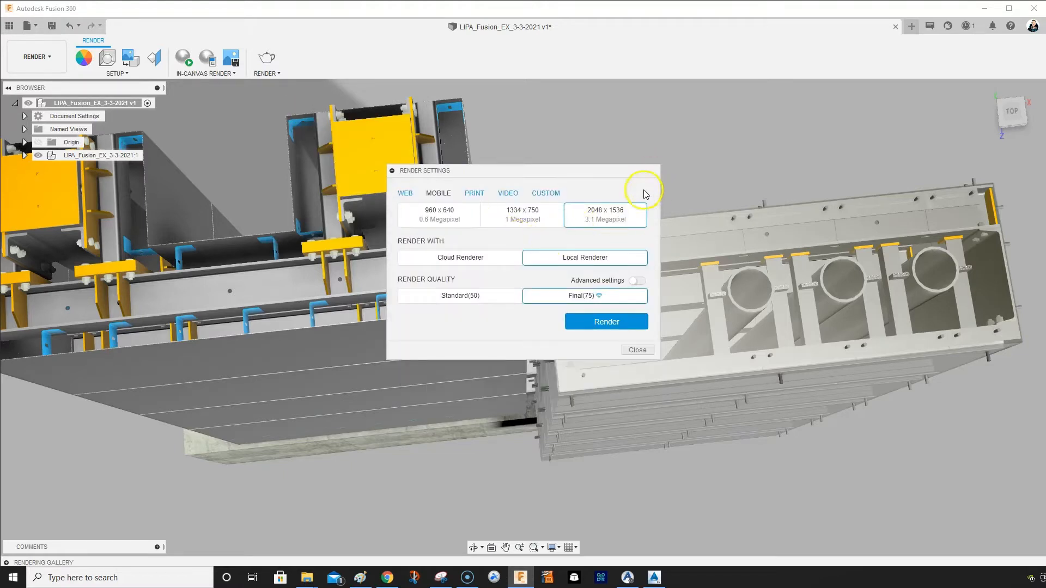
{"action": "left_click", "coordinate": [537, 194]}
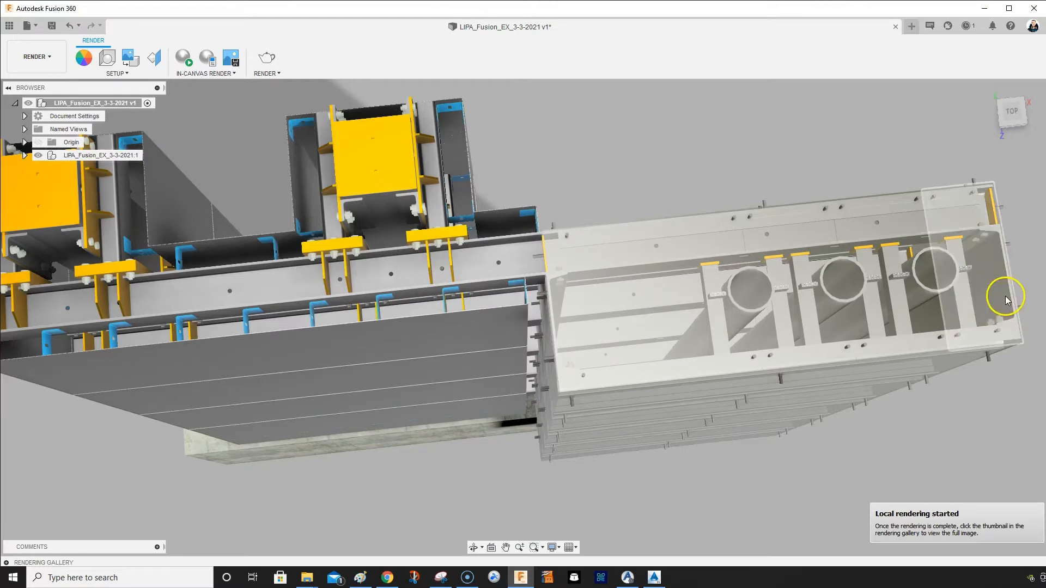
Check the progress and remaining time of the running render in the rendering gallery, and collapse the gallery
{"action": "scroll", "coordinate": [720, 256], "scroll_direction": "up", "scroll_amount": 1}
{"action": "scroll", "coordinate": [720, 256], "scroll_direction": "down", "scroll_amount": 2}
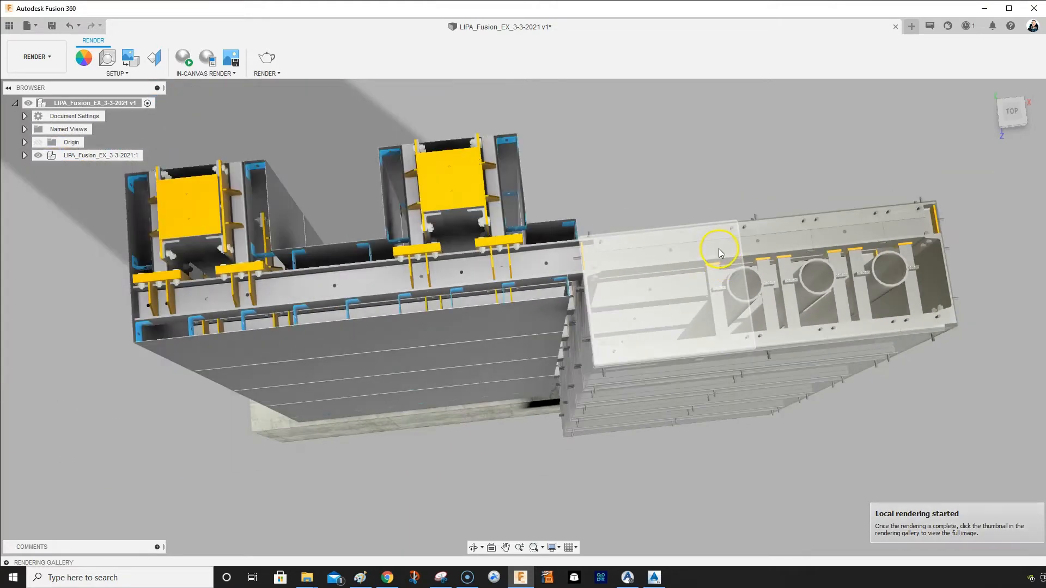
{"action": "middle_click_drag", "start_coordinate": [584, 105], "coordinate": [568, 110]}
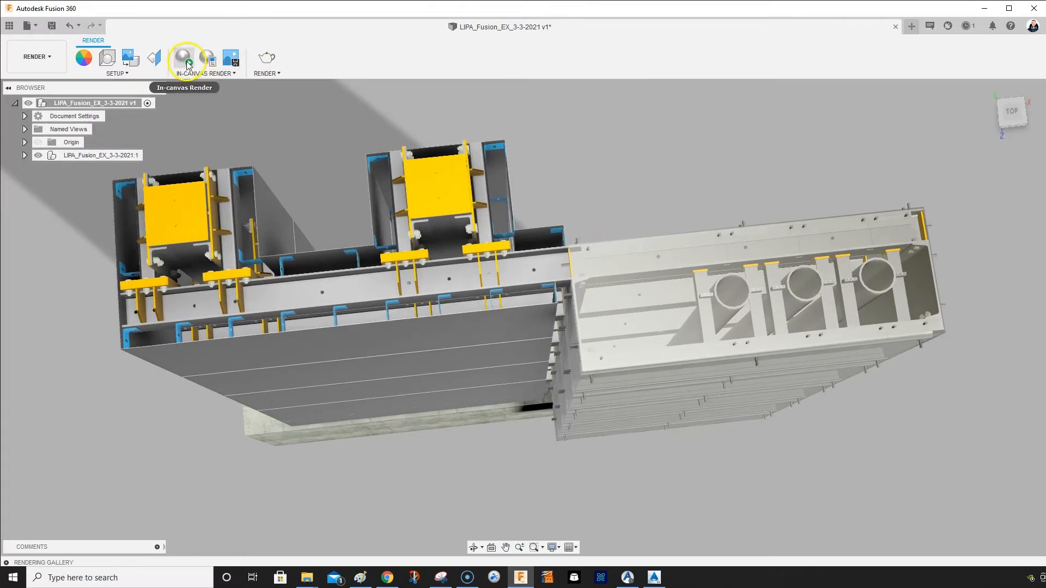
{"action": "middle_click_drag", "start_coordinate": [482, 283], "coordinate": [469, 238], "text": "shift"}
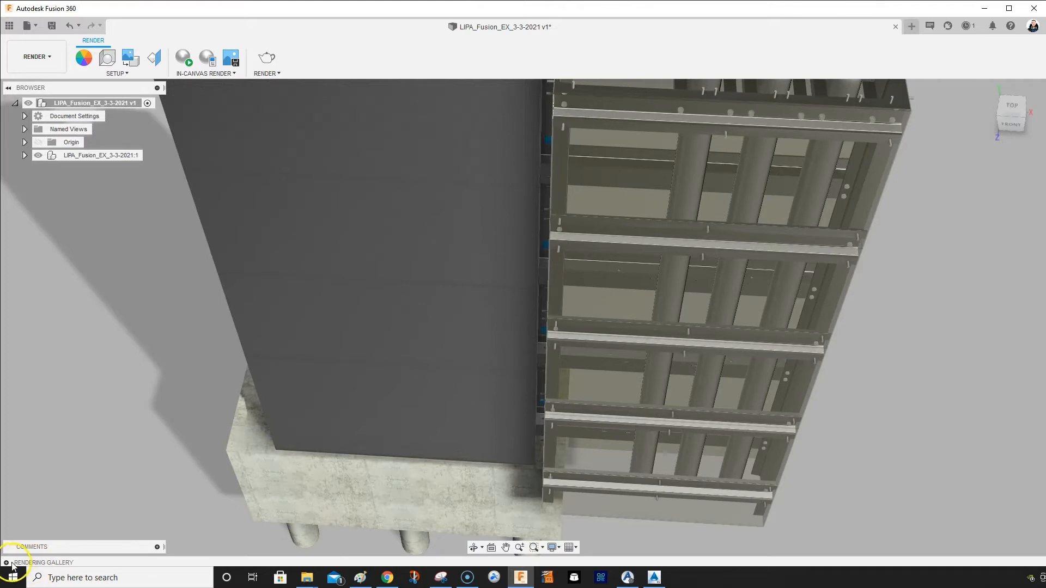
{"action": "left_click", "coordinate": [34, 564]}
{"action": "mouse_move", "coordinate": [260, 531]}
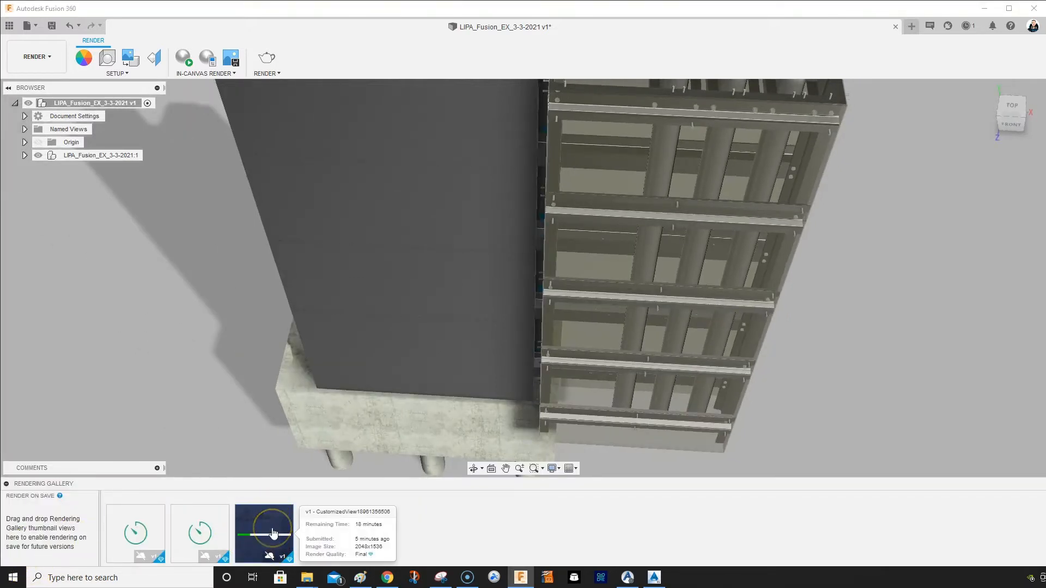
{"action": "middle_click_drag", "start_coordinate": [688, 337], "coordinate": [656, 450]}
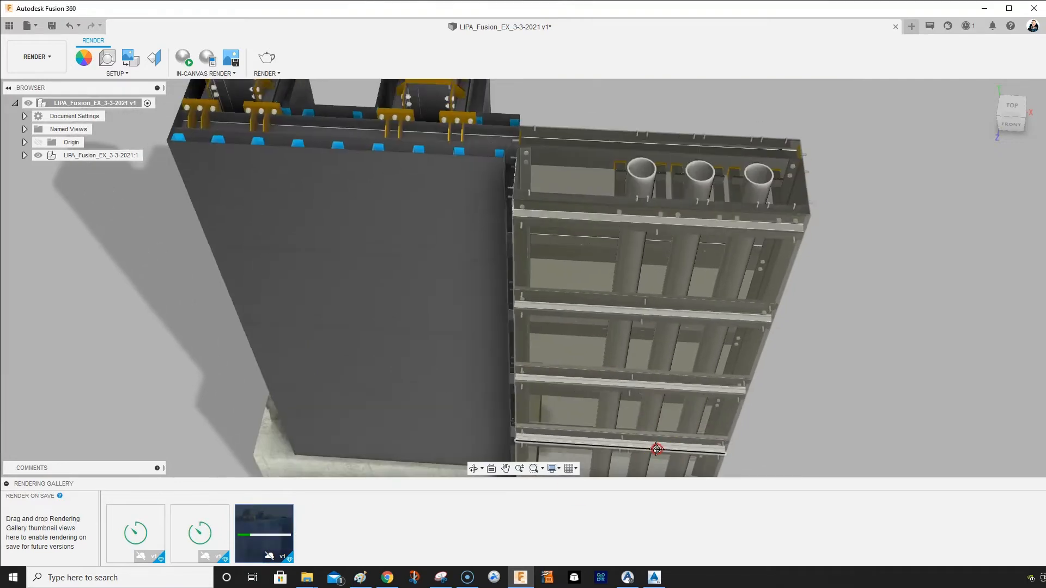
{"action": "middle_click_drag", "start_coordinate": [721, 331], "coordinate": [749, 392]}
{"action": "middle_click_drag", "start_coordinate": [738, 342], "coordinate": [855, 351], "text": "shift"}
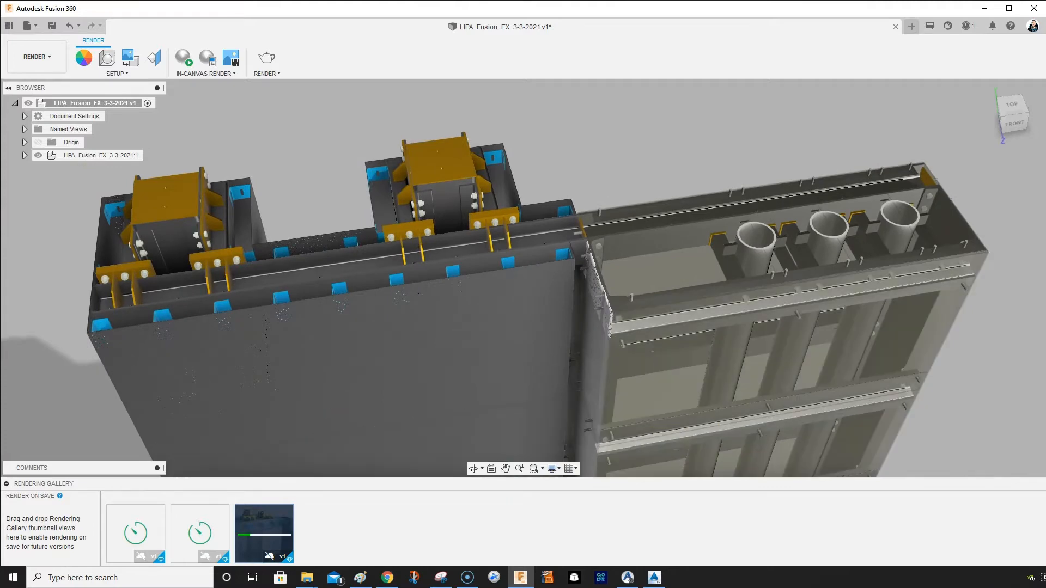
{"action": "left_click", "coordinate": [6, 484]}
Frame the upper part of the assembly from above and start an in-canvas render of it
{"action": "middle_click_drag", "start_coordinate": [269, 226], "coordinate": [285, 224]}
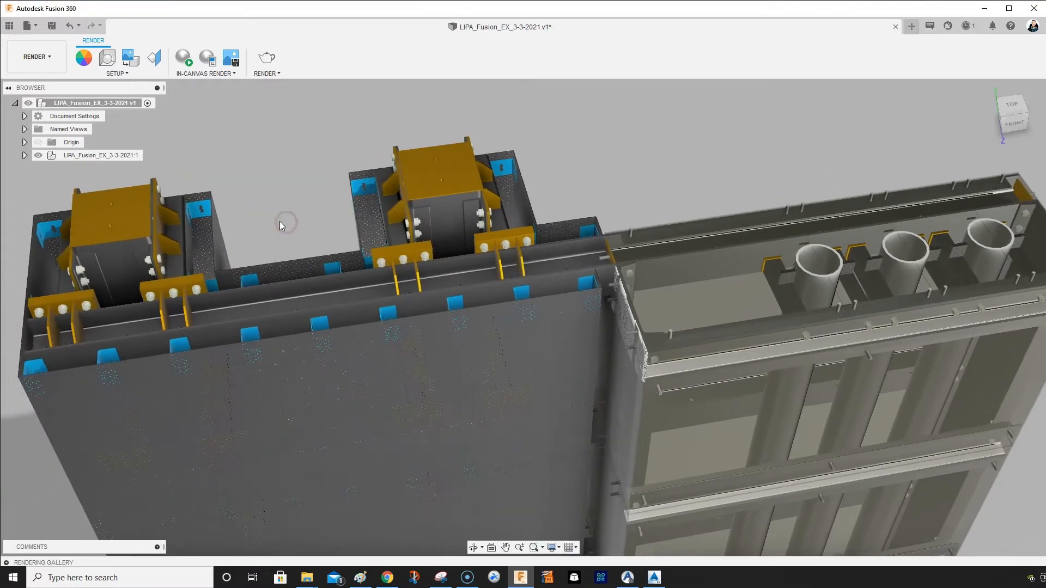
{"action": "scroll", "coordinate": [273, 215], "scroll_direction": "down", "scroll_amount": 4}
{"action": "scroll", "coordinate": [273, 216], "scroll_direction": "up", "scroll_amount": 3}
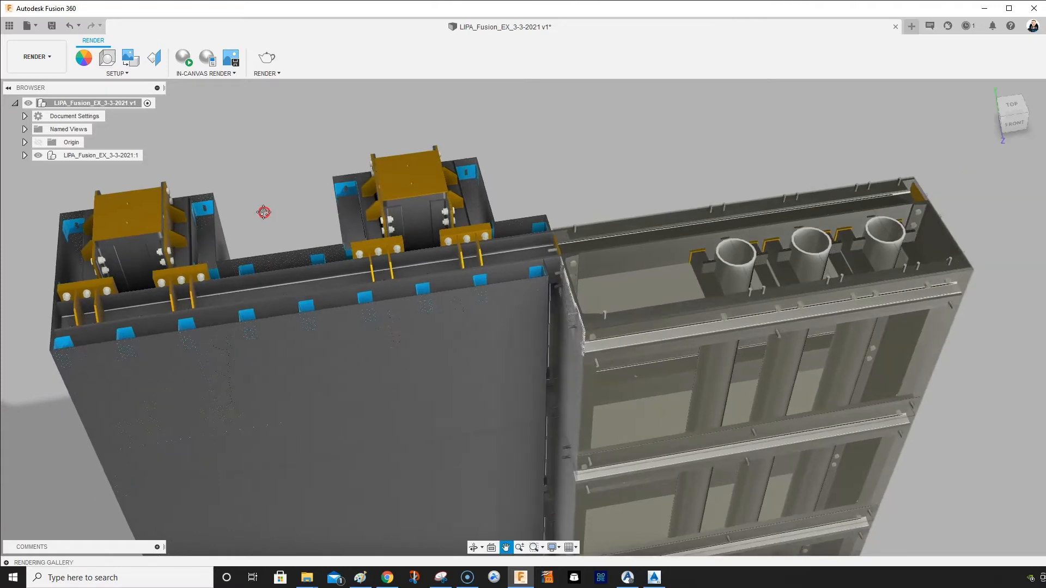
{"action": "scroll", "coordinate": [280, 214], "scroll_direction": "down", "scroll_amount": 1}
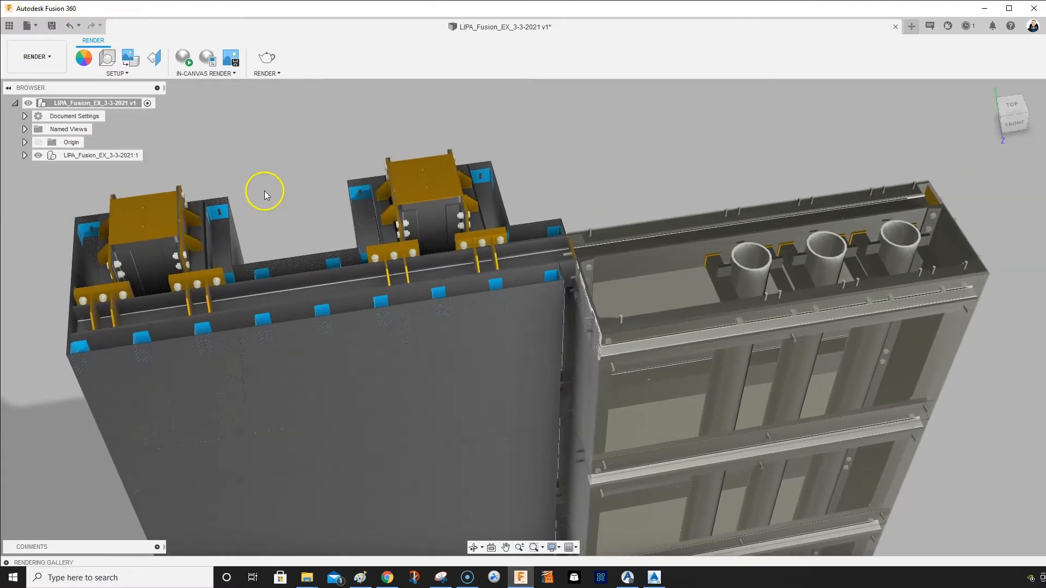
{"action": "scroll", "coordinate": [264, 191], "scroll_direction": "up", "scroll_amount": 1}
{"action": "scroll", "coordinate": [291, 128], "scroll_direction": "up", "scroll_amount": 1}
{"action": "middle_click_drag", "start_coordinate": [285, 106], "coordinate": [257, 72]}
{"action": "scroll", "coordinate": [272, 85], "scroll_direction": "down", "scroll_amount": 1}
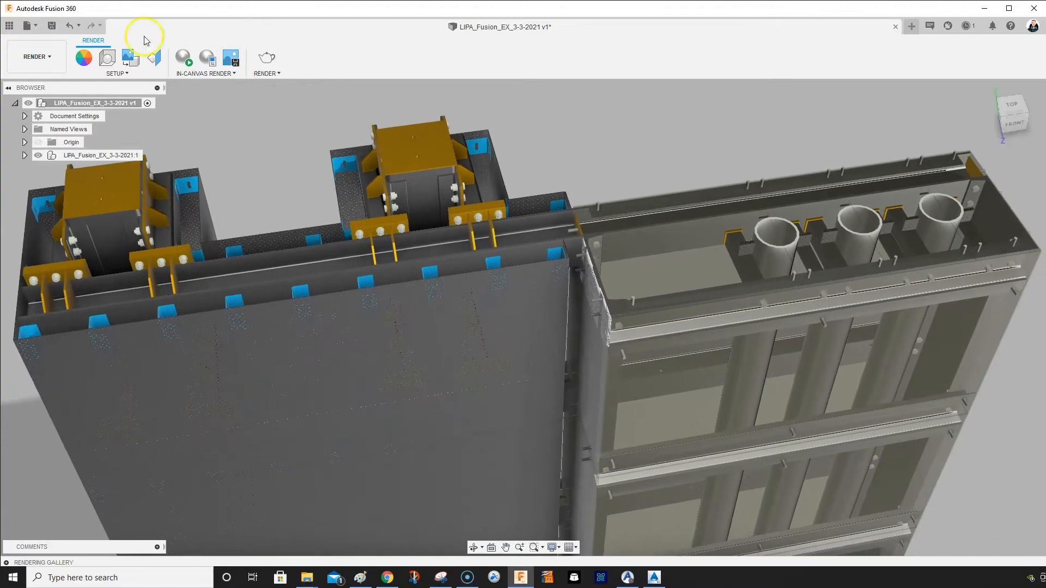
{"action": "left_click", "coordinate": [182, 56]}
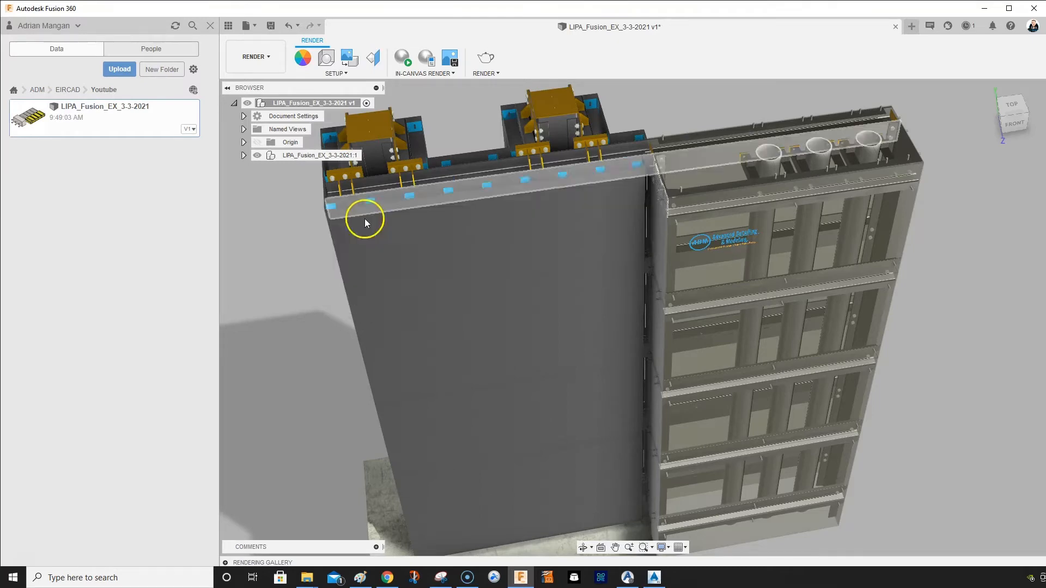
Examine the front of the assembly and the logo decal on the glass enclosure's uppermost panel
{"action": "middle_click_drag", "start_coordinate": [583, 327], "coordinate": [606, 302]}
{"action": "scroll", "coordinate": [593, 311], "scroll_direction": "down", "scroll_amount": 5}
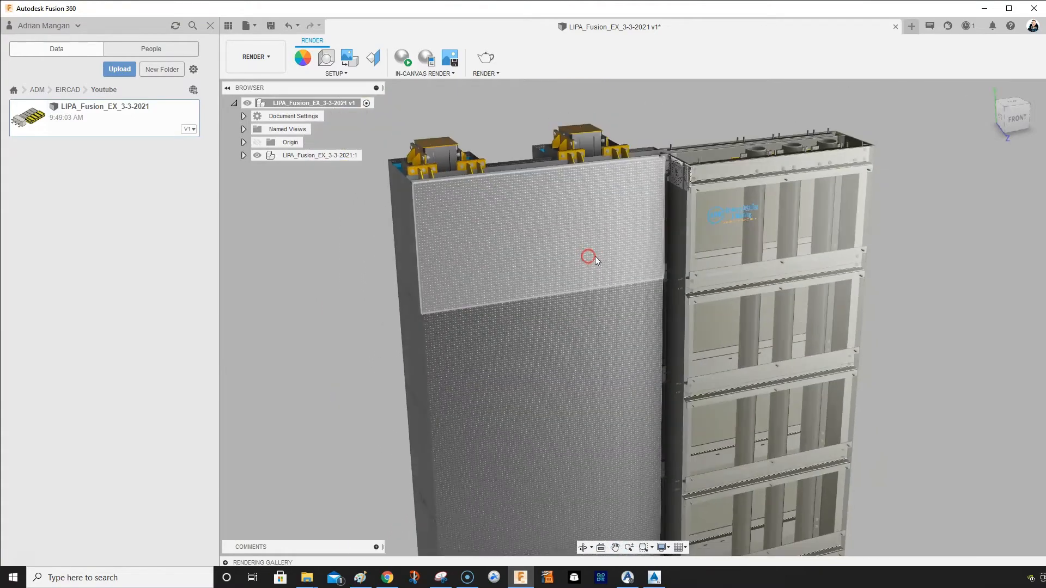
{"action": "middle_click_drag", "start_coordinate": [602, 254], "coordinate": [629, 193], "text": "shift"}
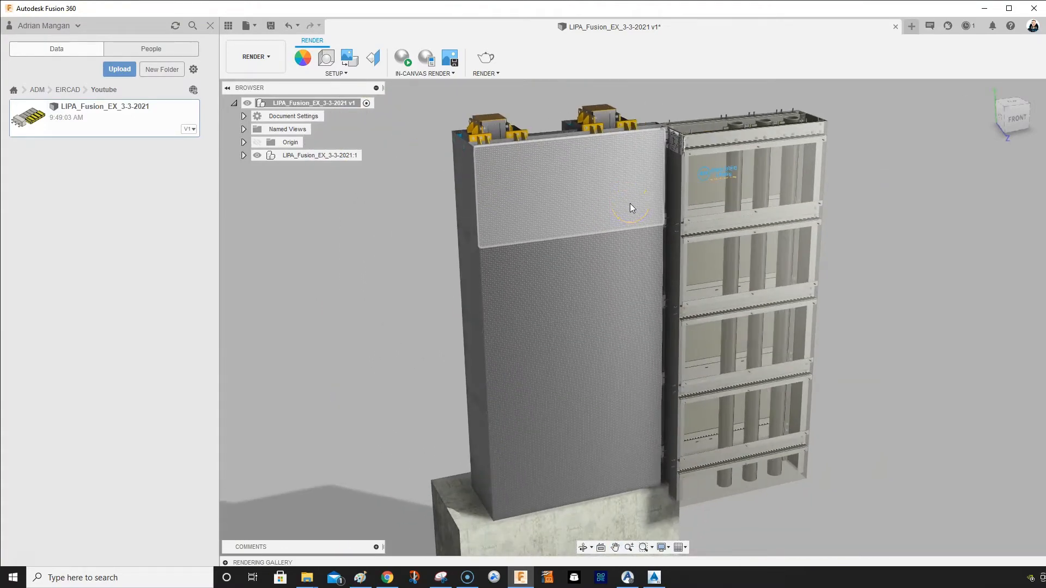
{"action": "middle_click_drag", "start_coordinate": [622, 202], "coordinate": [620, 228], "text": "shift"}
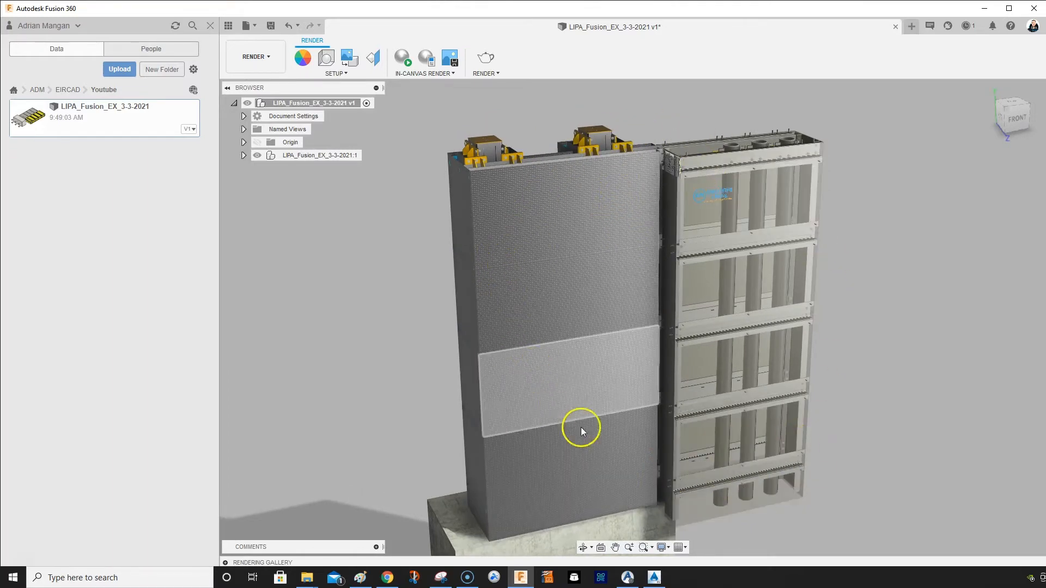
{"action": "middle_click_drag", "start_coordinate": [777, 303], "coordinate": [794, 253]}
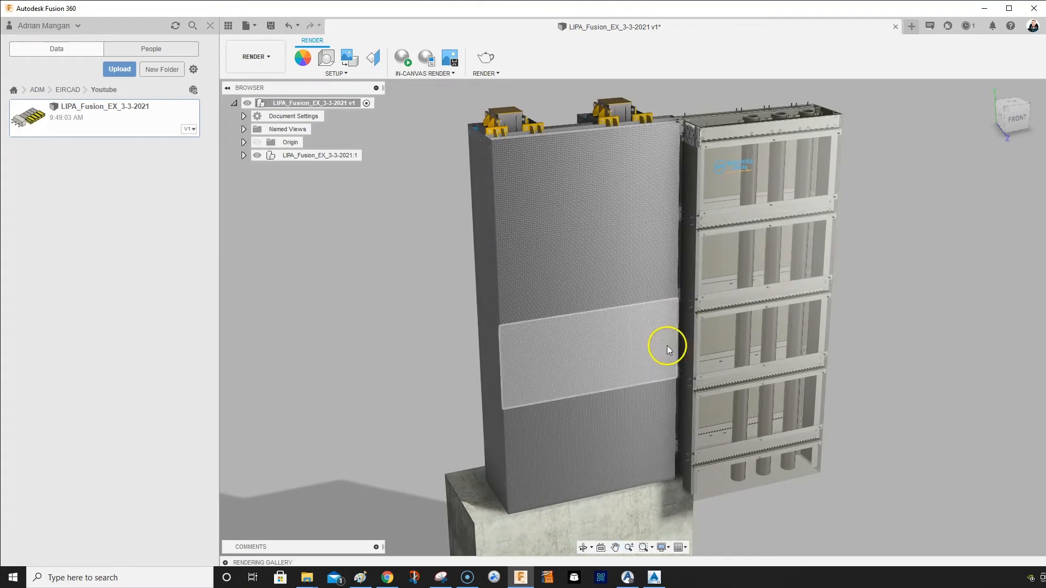
{"action": "middle_click_drag", "start_coordinate": [697, 144], "coordinate": [666, 164]}
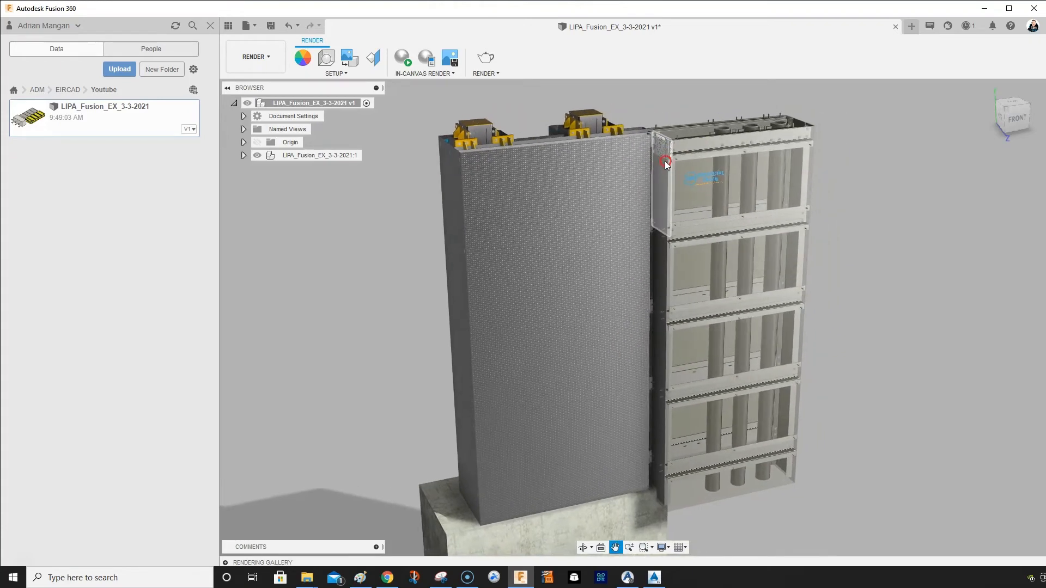
{"action": "left_click", "coordinate": [699, 177]}
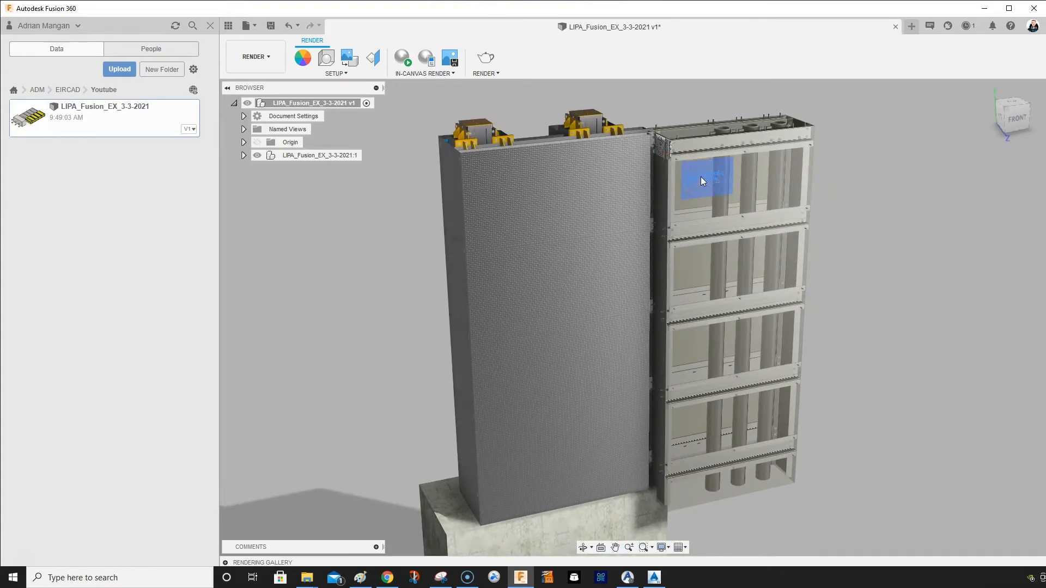
{"action": "left_click", "coordinate": [773, 185]}
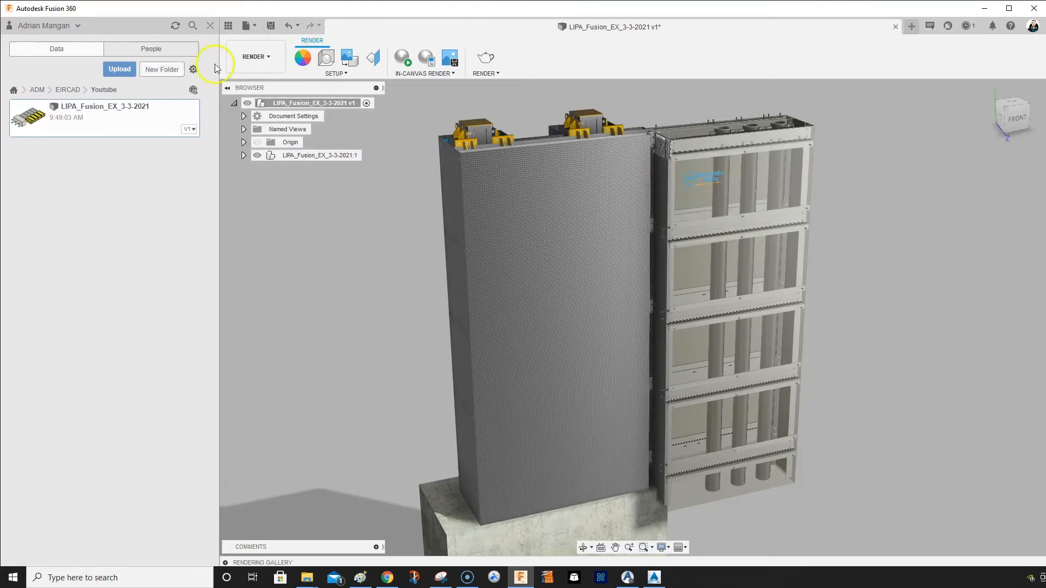
Copy the LIPA_Fusion_EX_3-3-2021 design into the same ADM > EIRCAD > Youtube project folder
{"action": "right_click", "coordinate": [131, 121]}
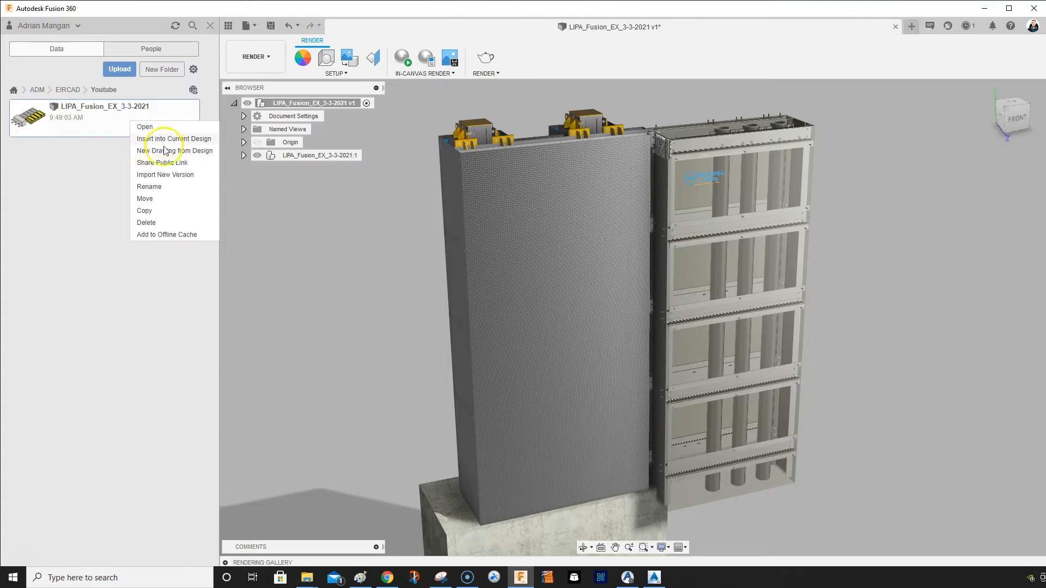
{"action": "left_click", "coordinate": [153, 211]}
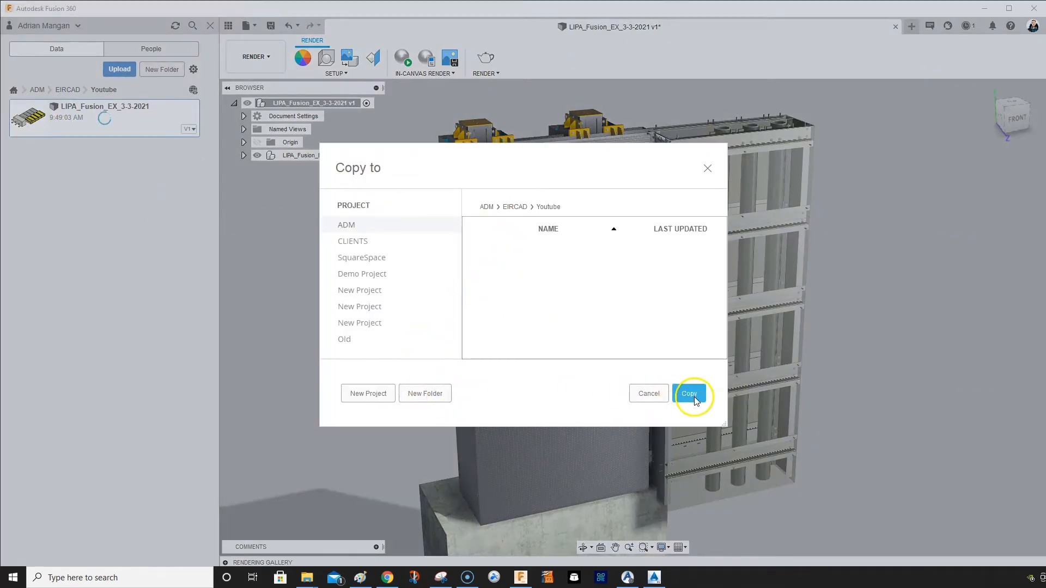
{"action": "left_click", "coordinate": [690, 395]}
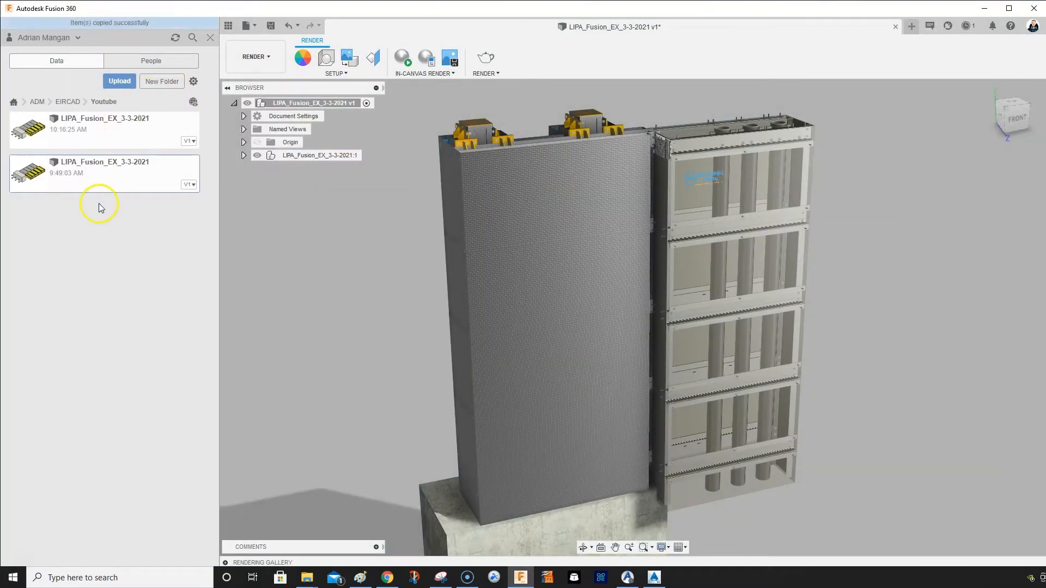
Rename the newer copy of the LIPA_Fusion_EX_3-3-2021 design as LIPA_AR_3-3-2021
{"action": "left_click", "coordinate": [98, 120]}
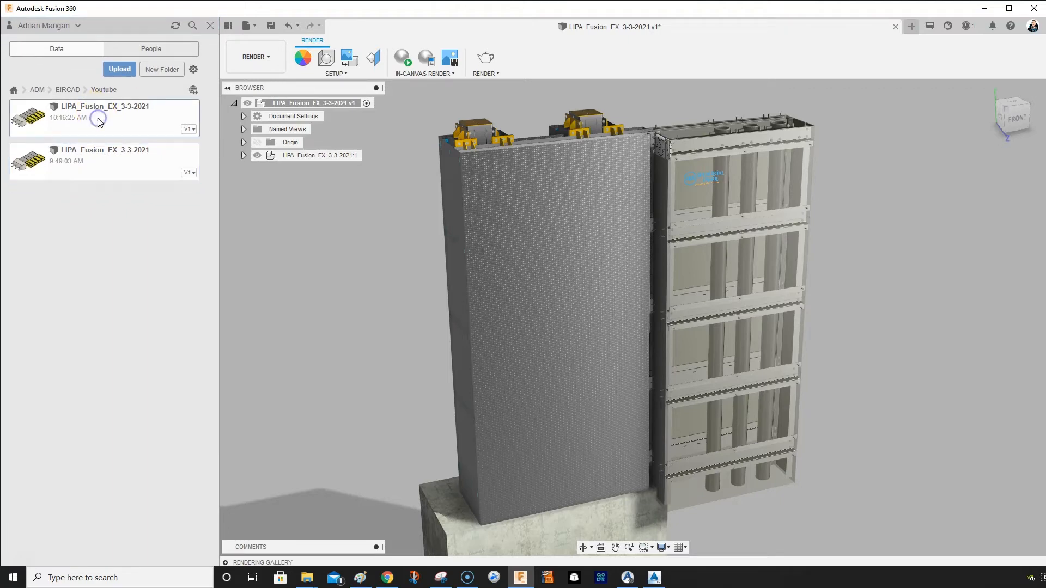
{"action": "right_click", "coordinate": [98, 119]}
{"action": "left_click", "coordinate": [122, 182]}
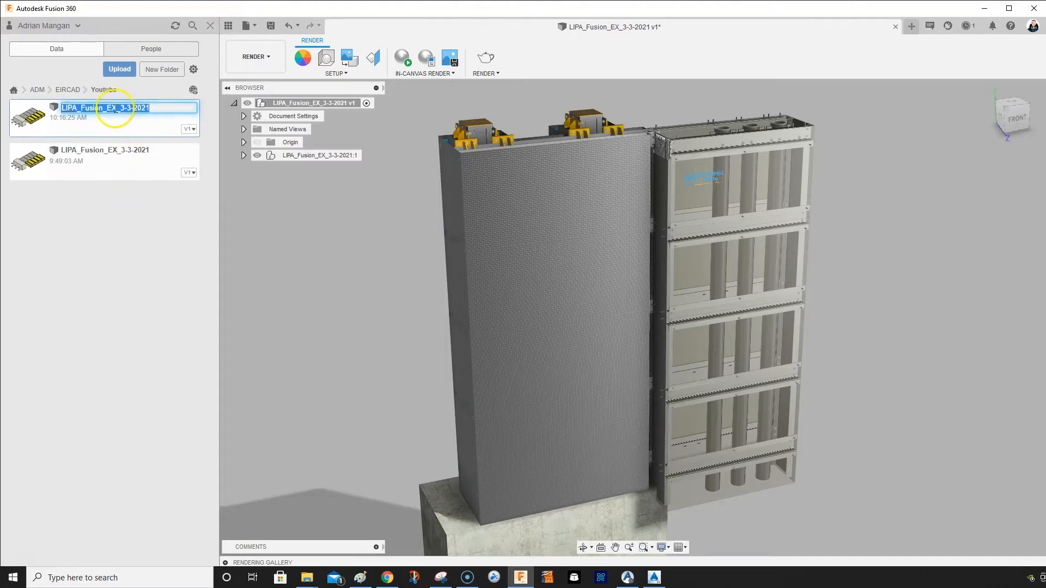
{"action": "left_click", "coordinate": [117, 108]}
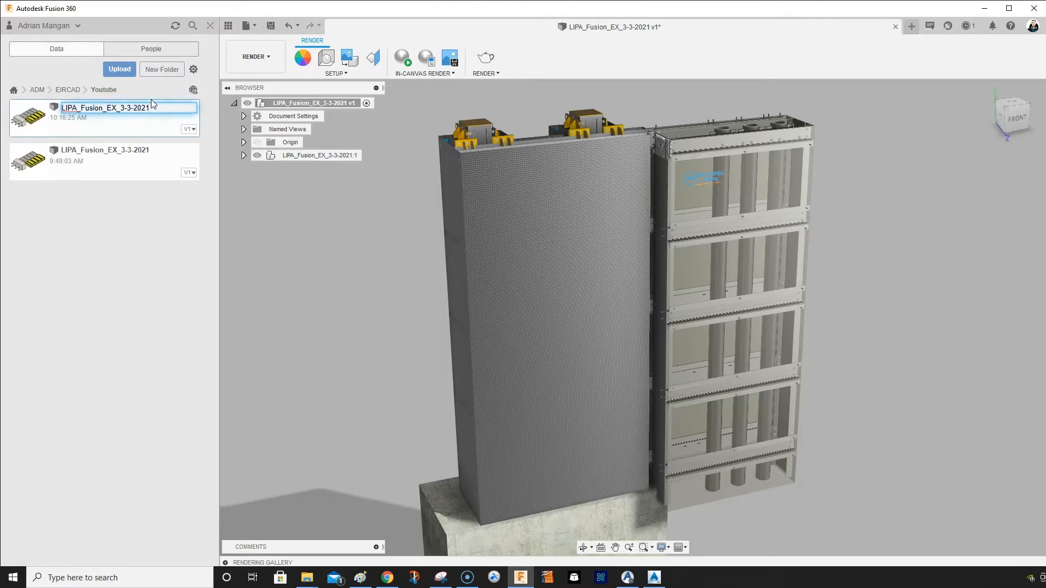
{"action": "key", "text": "BackSpace"}
{"action": "key", "text": "BackSpace"}
{"action": "key", "text": "BackSpace"}
{"action": "key", "text": "BackSpace"}
{"action": "key", "text": "BackSpace"}
{"action": "key", "text": "BackSpace"}
{"action": "key", "text": "BackSpace"}
{"action": "key", "text": "BackSpace"}
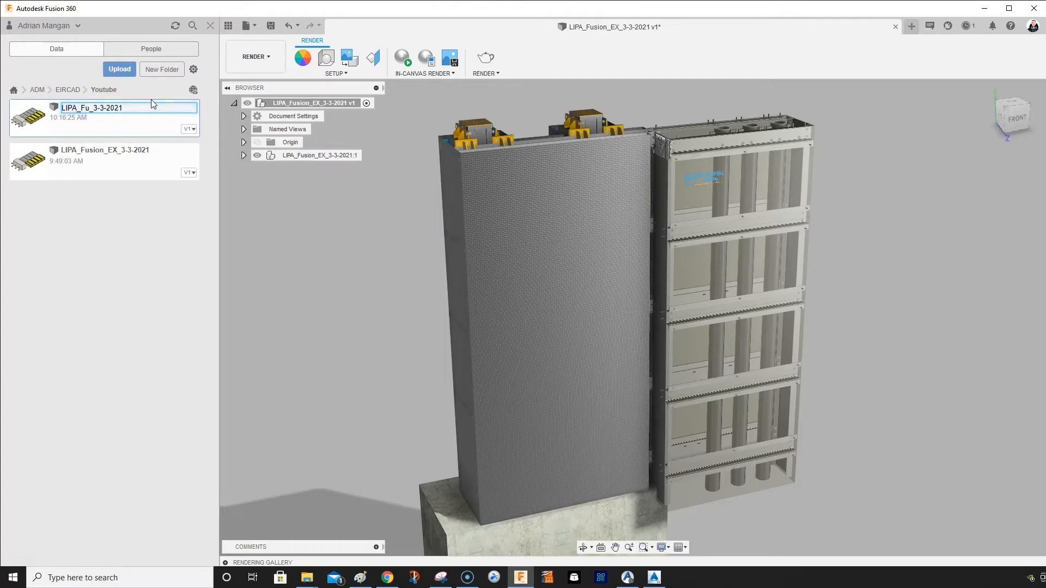
{"action": "key", "text": "BackSpace"}
{"action": "type", "text": "AUG"}
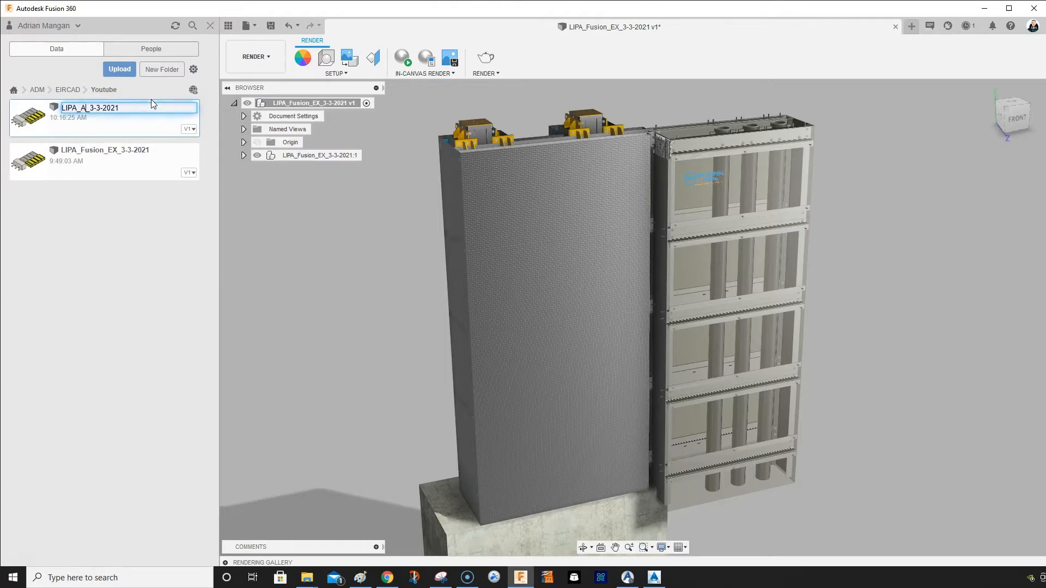
{"action": "key", "text": "BackSpace"}
{"action": "key", "text": "BackSpace"}
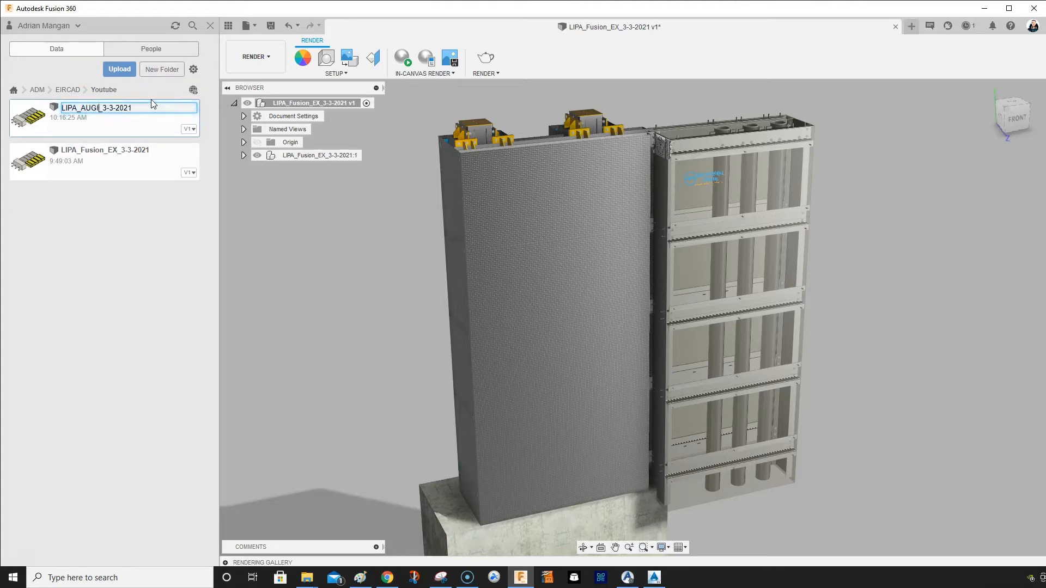
{"action": "type", "text": "R"}
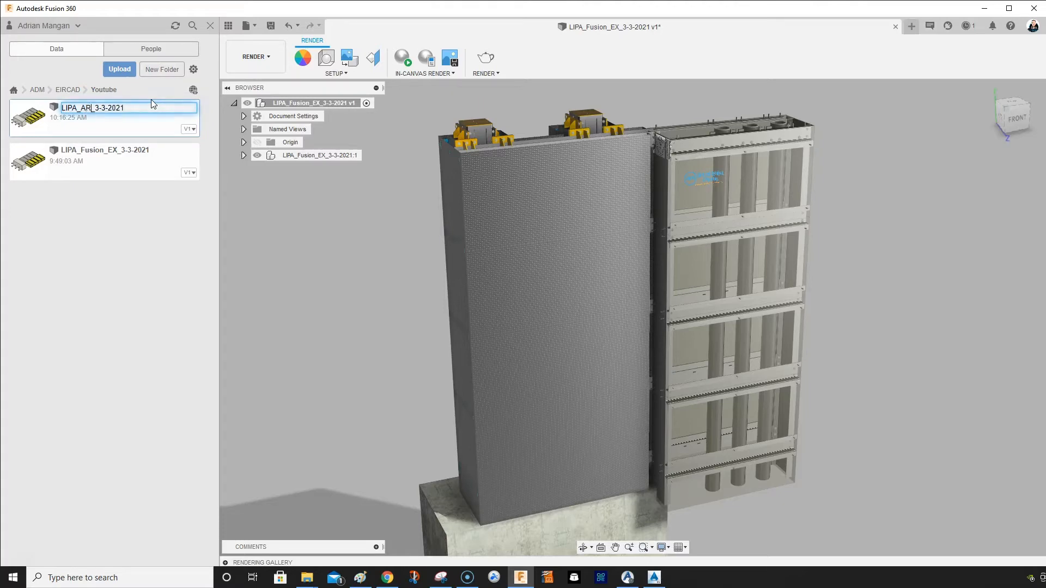
{"action": "key", "text": "Return"}
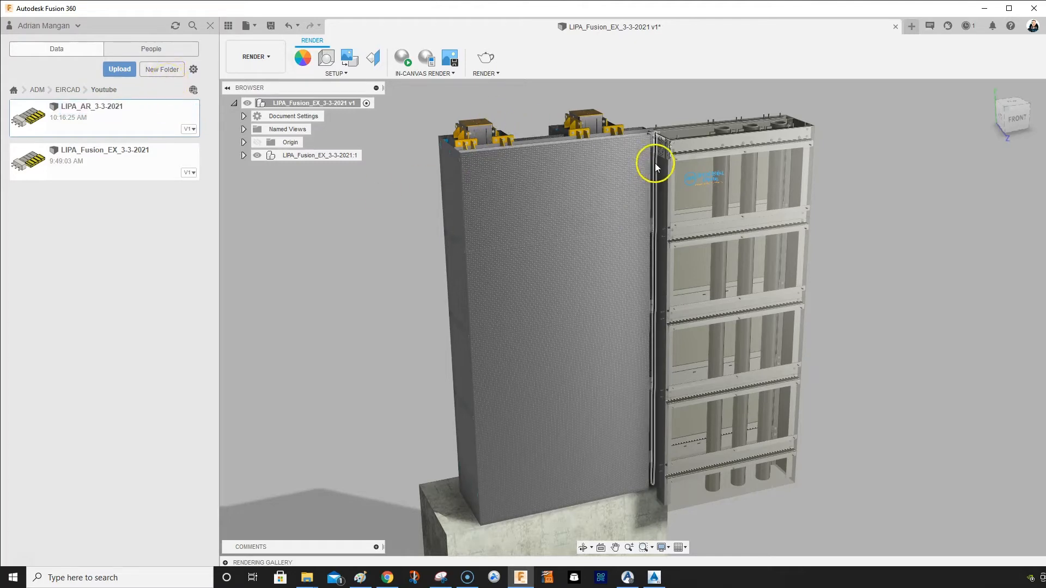
Check the preview and remaining time of the running render in the rendering gallery, and inspect the upper part of the assembly
{"action": "scroll", "coordinate": [614, 365], "scroll_direction": "up", "scroll_amount": 3}
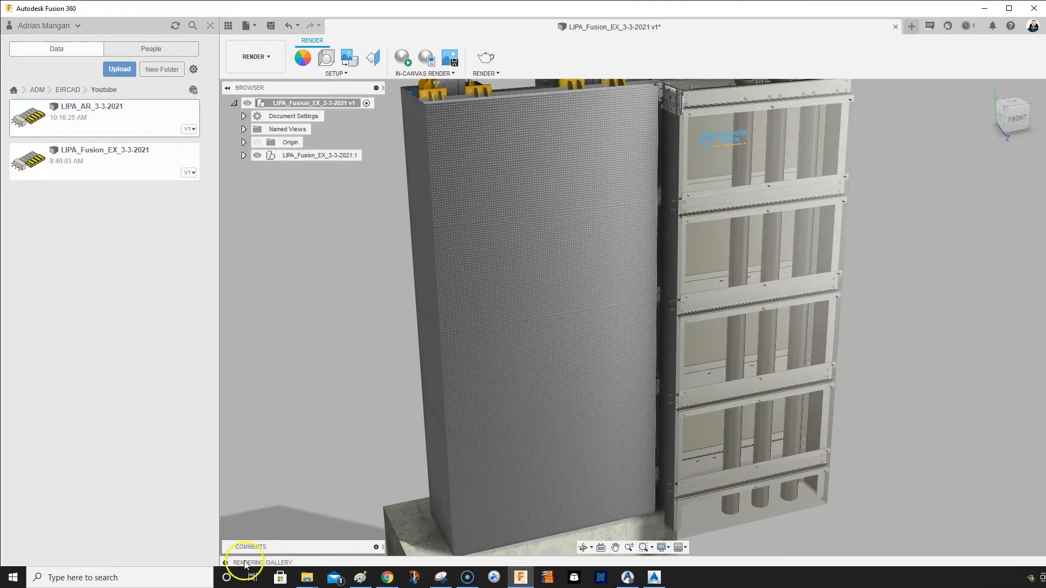
{"action": "left_click", "coordinate": [225, 563]}
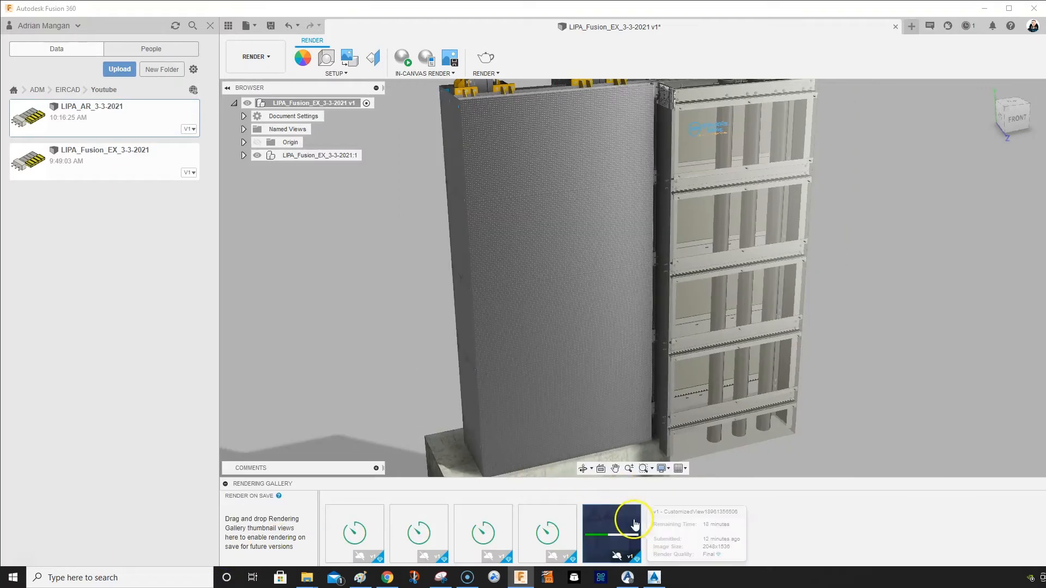
{"action": "double_click", "coordinate": [622, 532]}
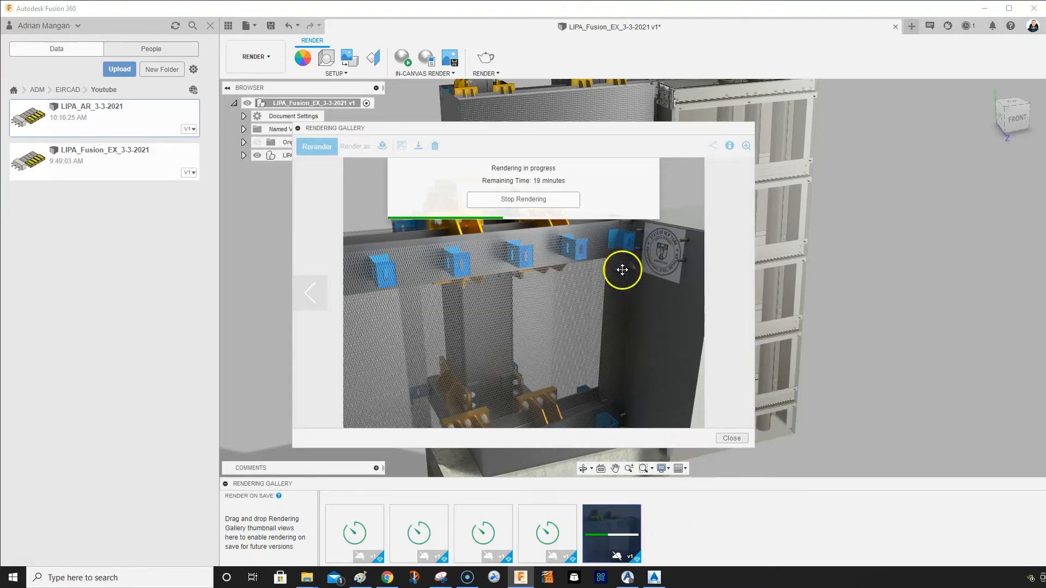
{"action": "left_click", "coordinate": [736, 439]}
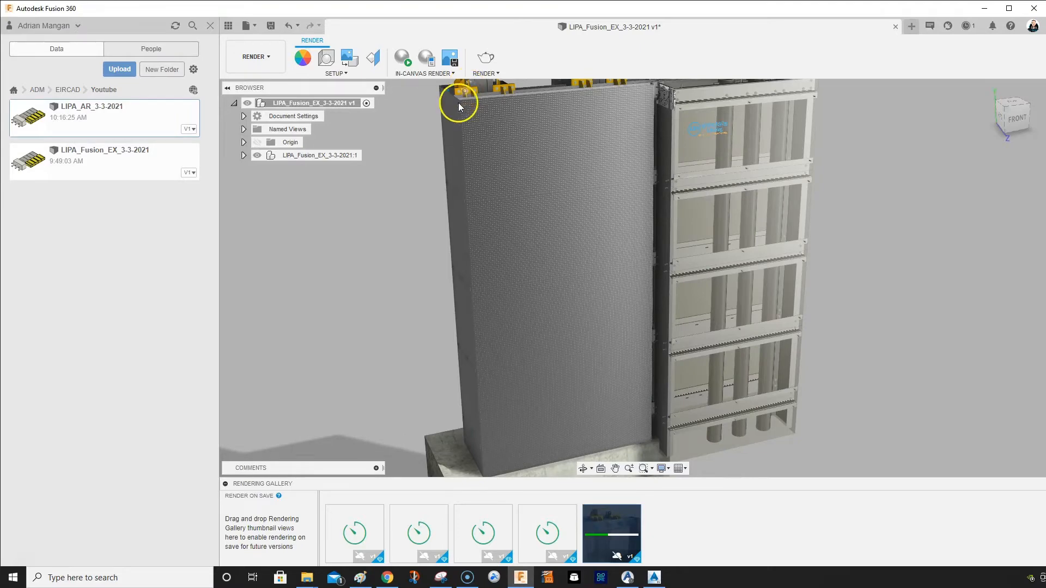
{"action": "middle_click_drag", "start_coordinate": [459, 103], "coordinate": [436, 166]}
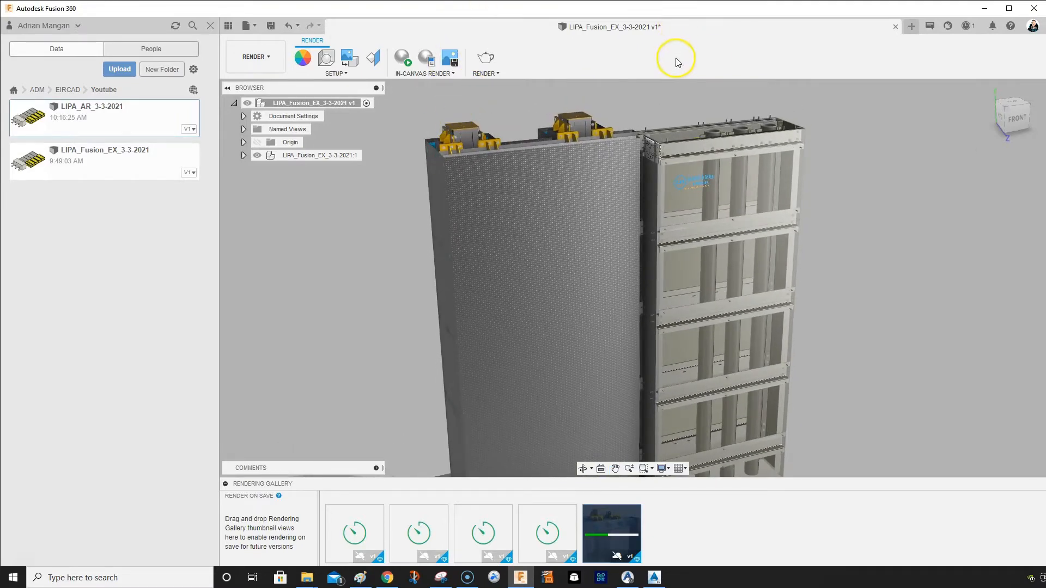
{"action": "scroll", "coordinate": [800, 121], "scroll_direction": "down", "scroll_amount": 2}
{"action": "scroll", "coordinate": [795, 122], "scroll_direction": "up", "scroll_amount": 5}
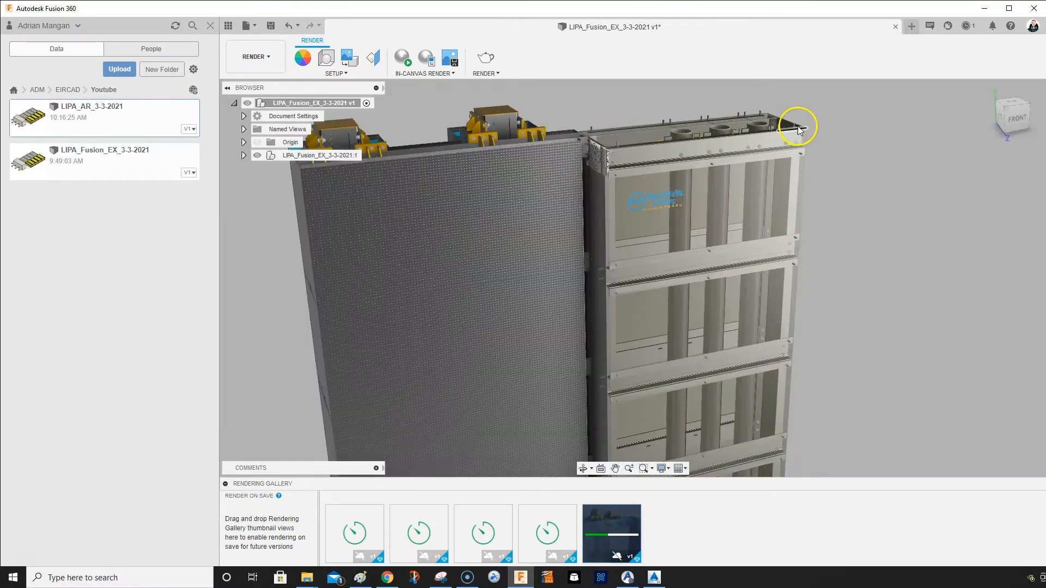
{"action": "middle_click_drag", "start_coordinate": [803, 124], "coordinate": [846, 153]}
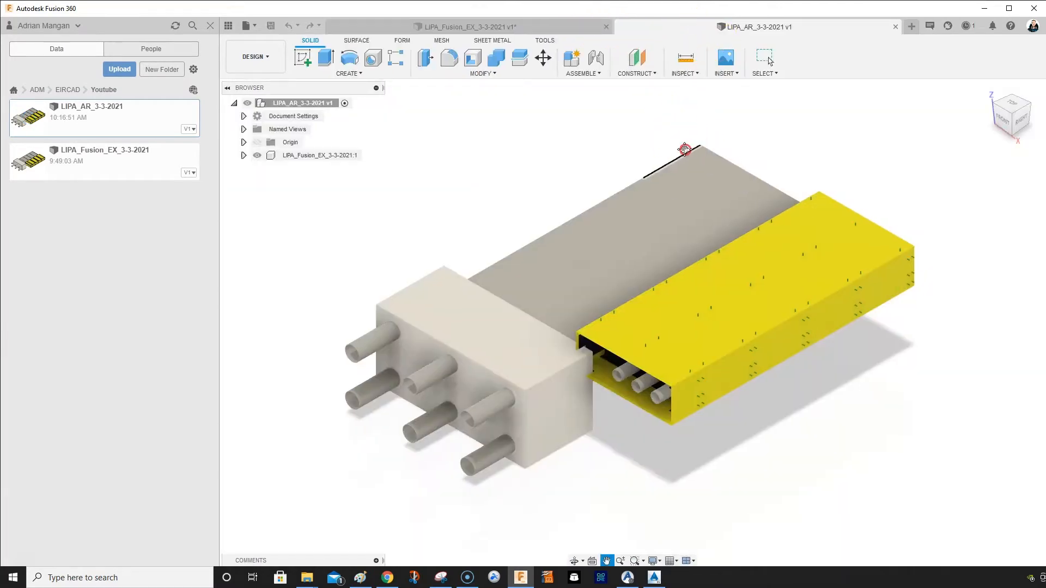
In the LIPA_AR_3-3-2021 design, view the model squarely onto its Back face and set that current view as Top
{"action": "middle_click_drag", "start_coordinate": [683, 147], "coordinate": [617, 271]}
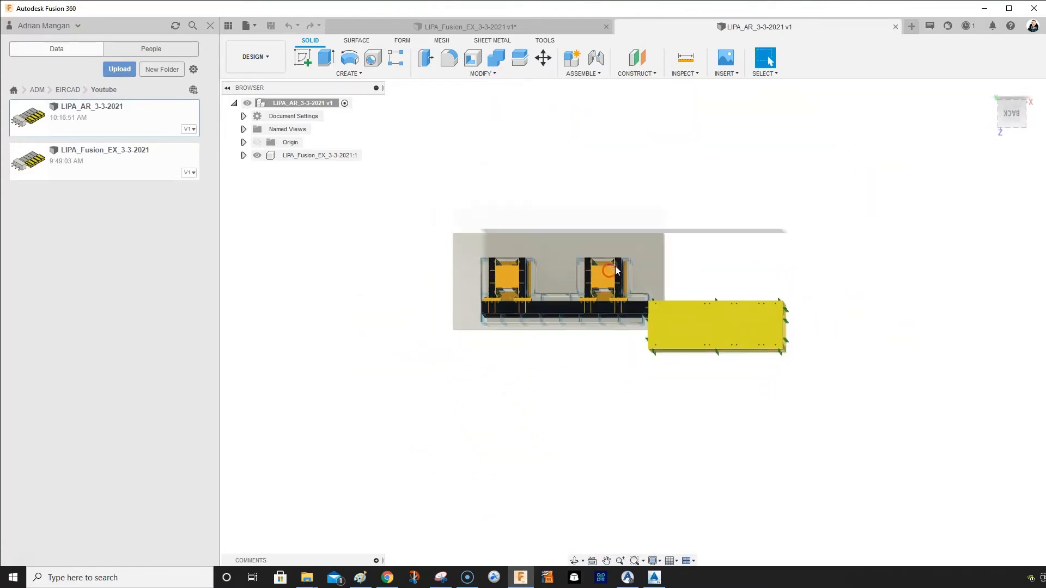
{"action": "left_click", "coordinate": [1016, 112]}
{"action": "right_click", "coordinate": [1017, 112]}
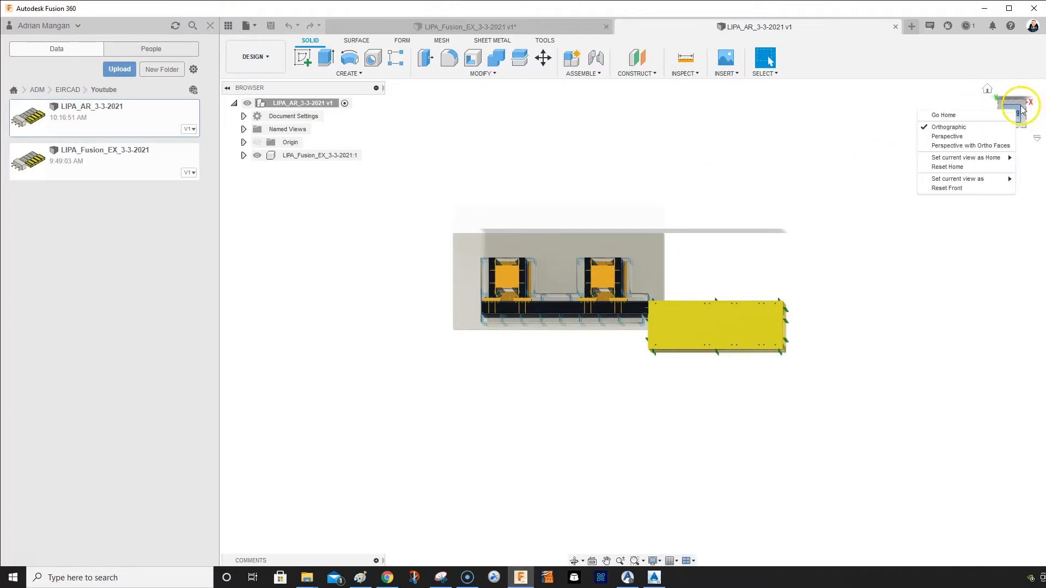
{"action": "left_click", "coordinate": [1017, 111]}
{"action": "left_click", "coordinate": [1011, 115]}
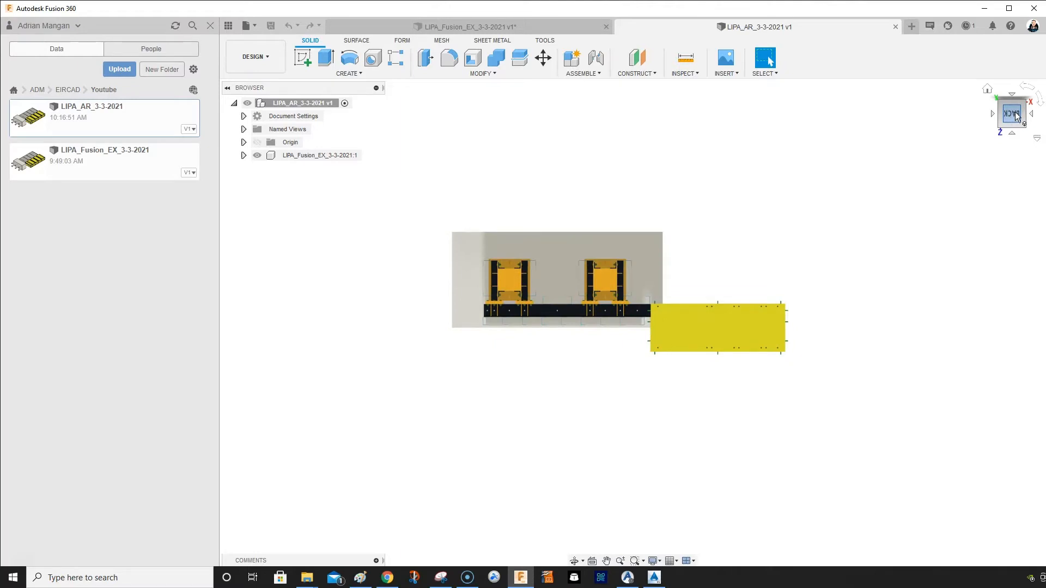
{"action": "right_click", "coordinate": [1014, 118]}
{"action": "left_click", "coordinate": [1019, 115]}
{"action": "right_click", "coordinate": [1021, 113]}
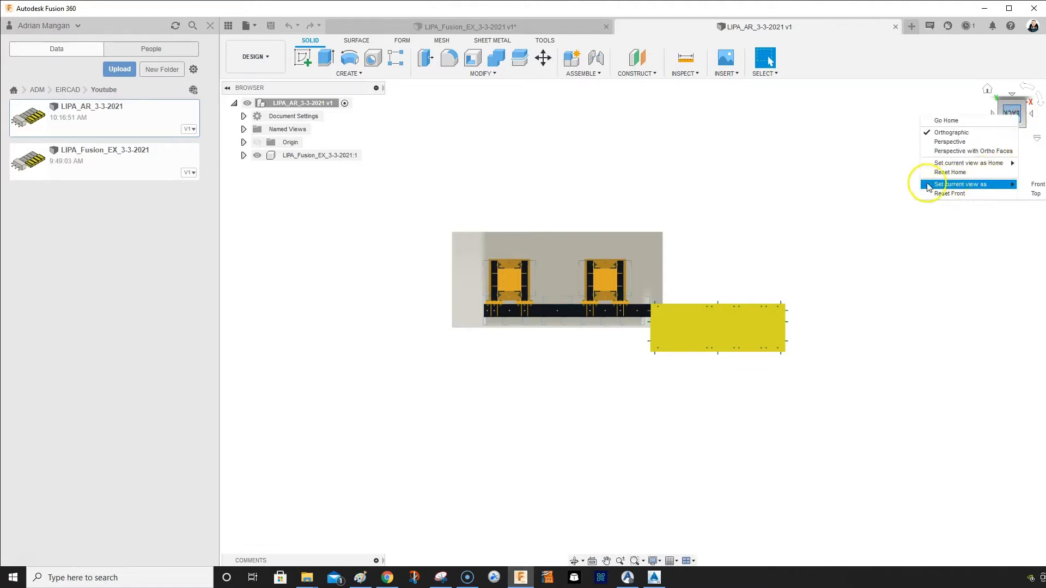
{"action": "mouse_move", "coordinate": [1006, 184]}
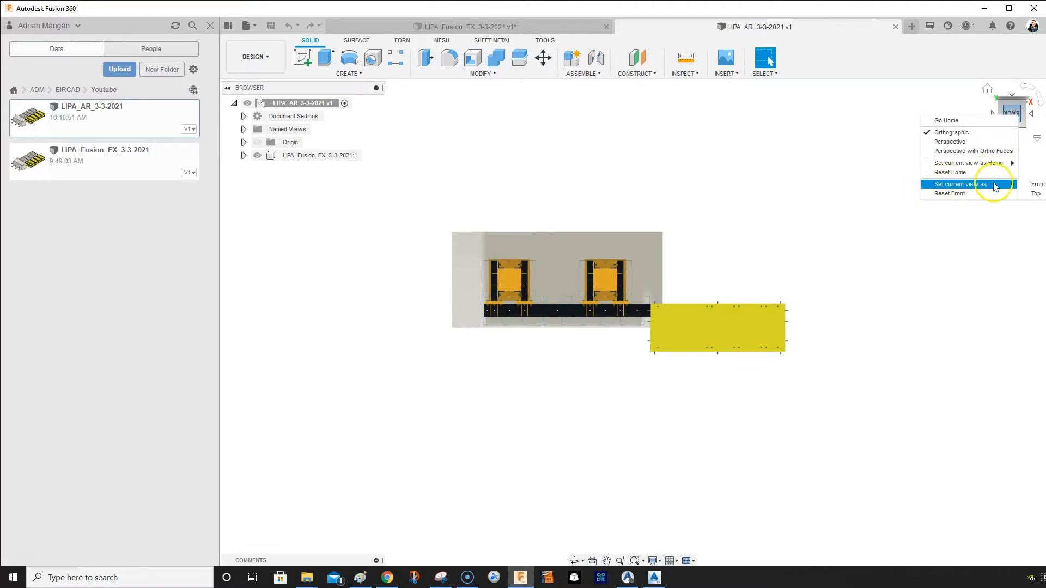
{"action": "left_click", "coordinate": [1033, 193]}
{"action": "middle_click_drag", "start_coordinate": [508, 230], "coordinate": [612, 225], "text": "shift"}
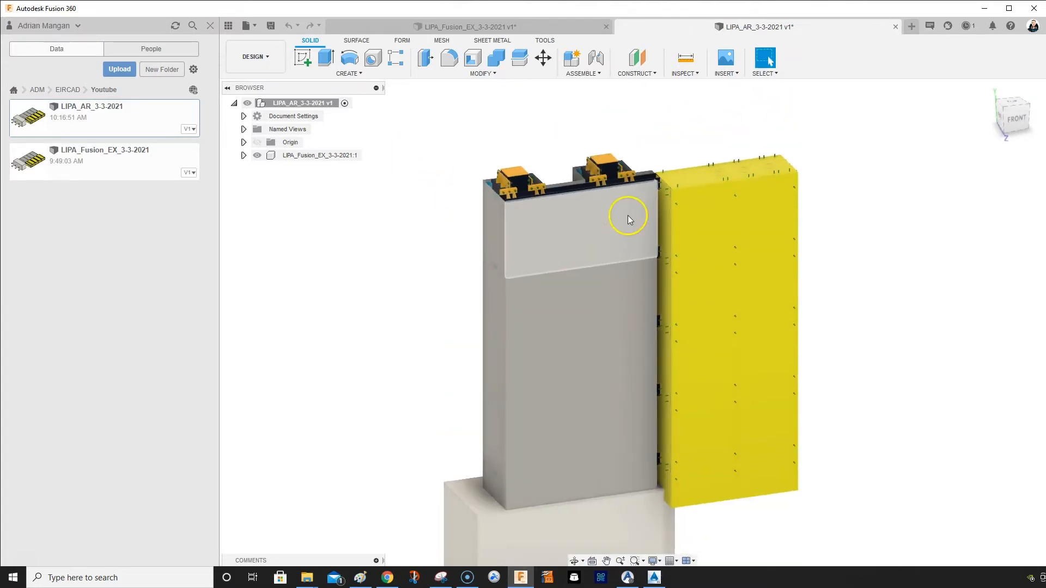
Create components from all the bodies of the LIPA_Fusion_EX_3-3-2021:1 component
{"action": "left_click", "coordinate": [732, 222]}
{"action": "left_click", "coordinate": [711, 287]}
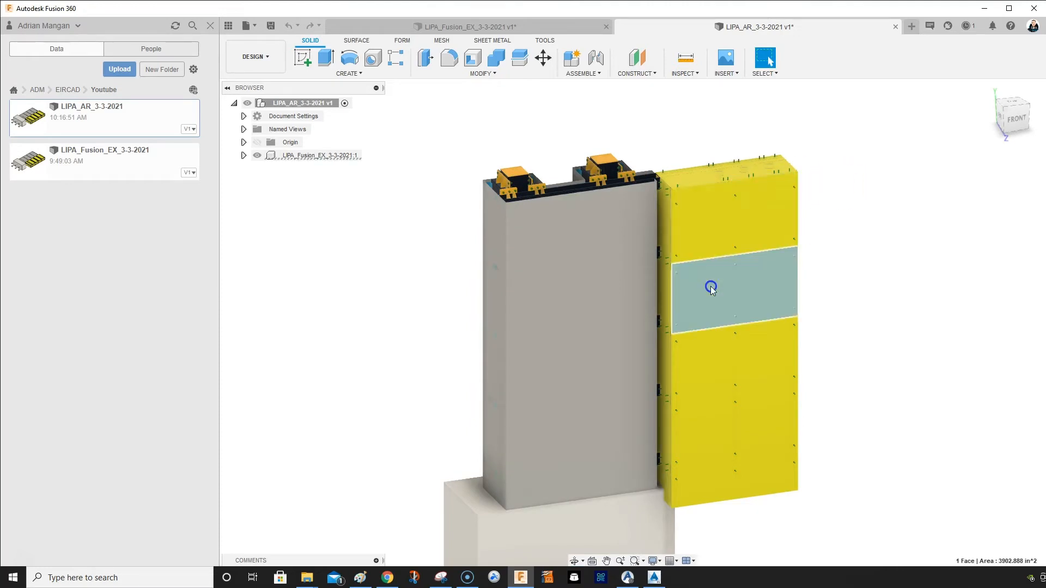
{"action": "scroll", "coordinate": [733, 349], "scroll_direction": "down", "scroll_amount": 3}
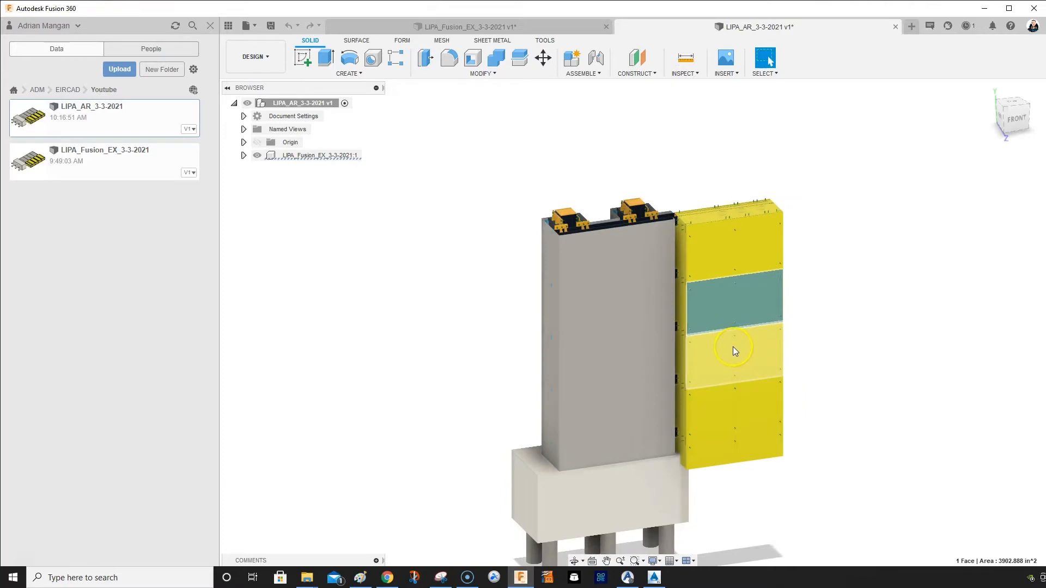
{"action": "middle_click_drag", "start_coordinate": [733, 347], "coordinate": [732, 275]}
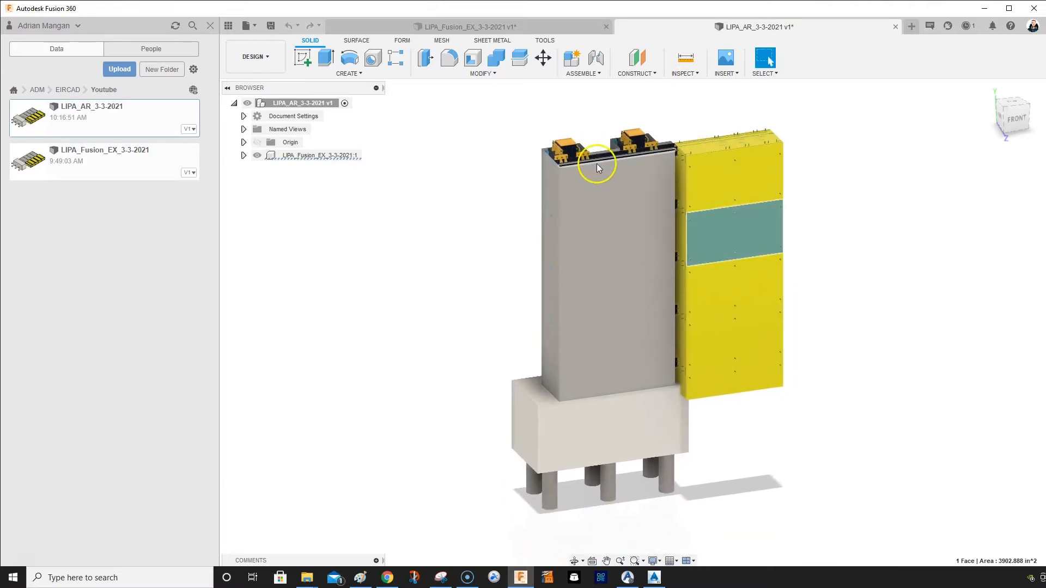
{"action": "left_click", "coordinate": [243, 156]}
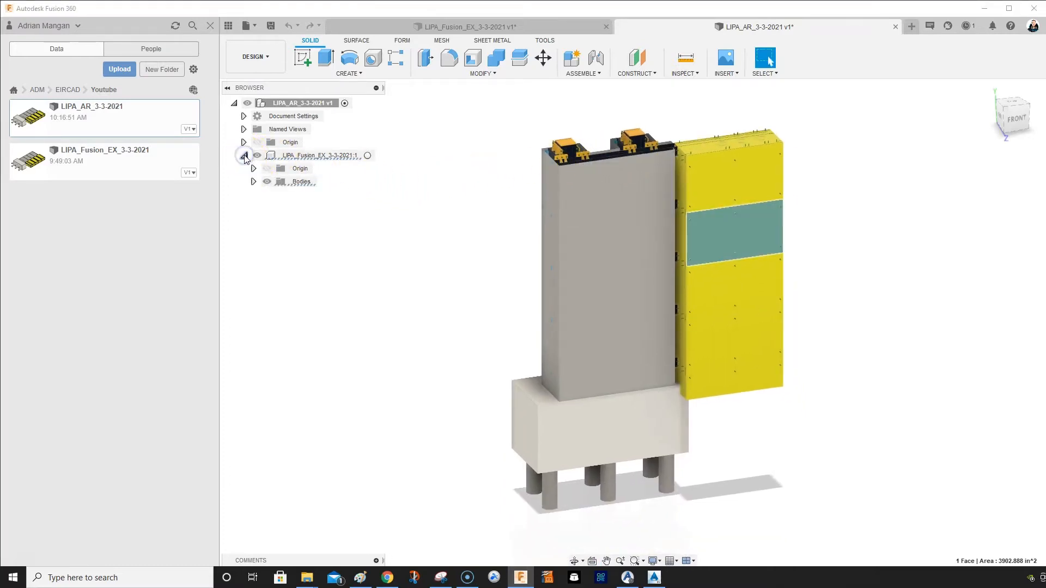
{"action": "left_click", "coordinate": [253, 181]}
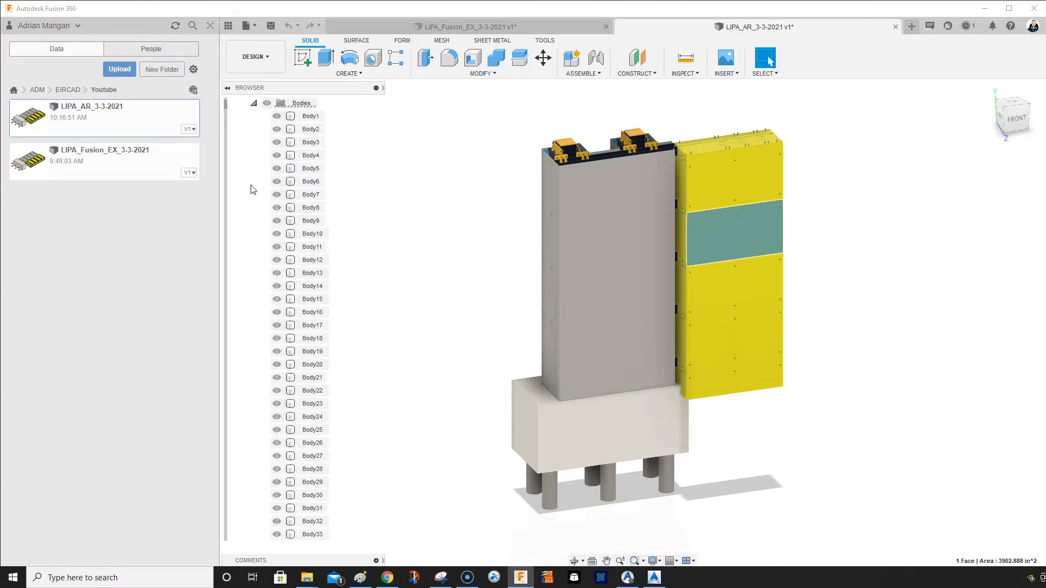
{"action": "scroll", "coordinate": [300, 146], "scroll_direction": "up", "scroll_amount": 2}
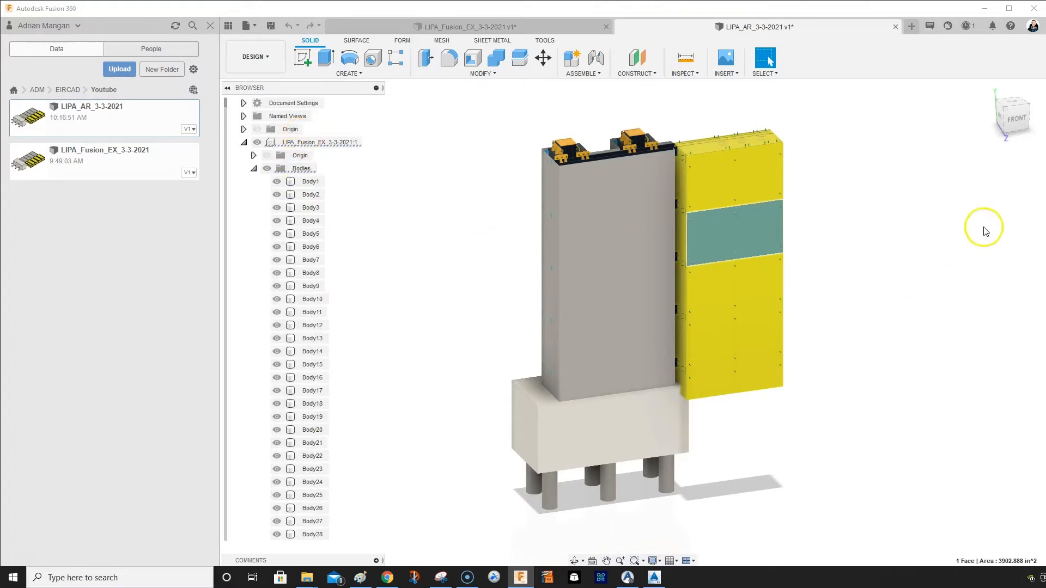
{"action": "right_click", "coordinate": [299, 170]}
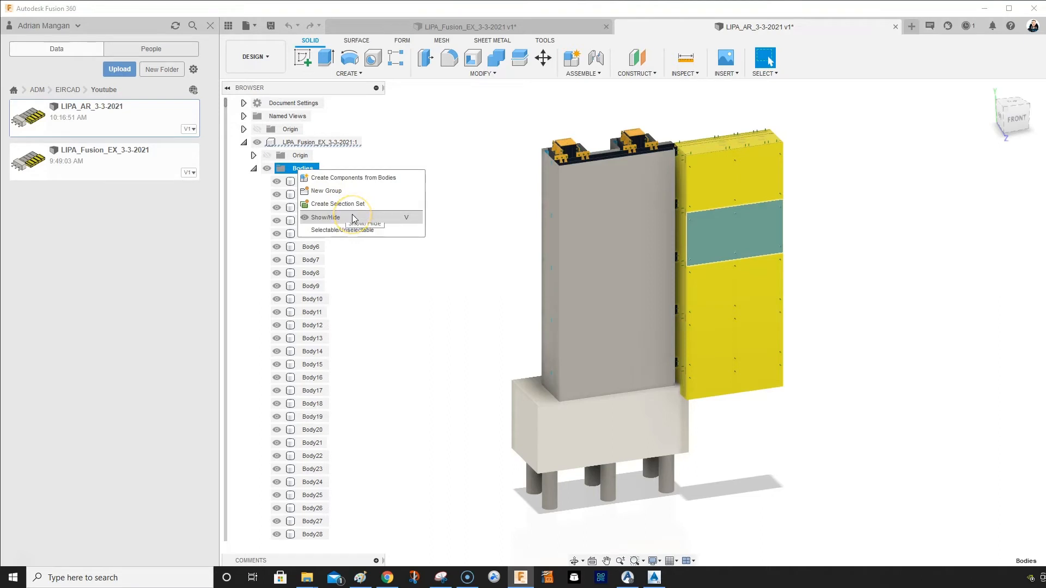
{"action": "left_click", "coordinate": [353, 178]}
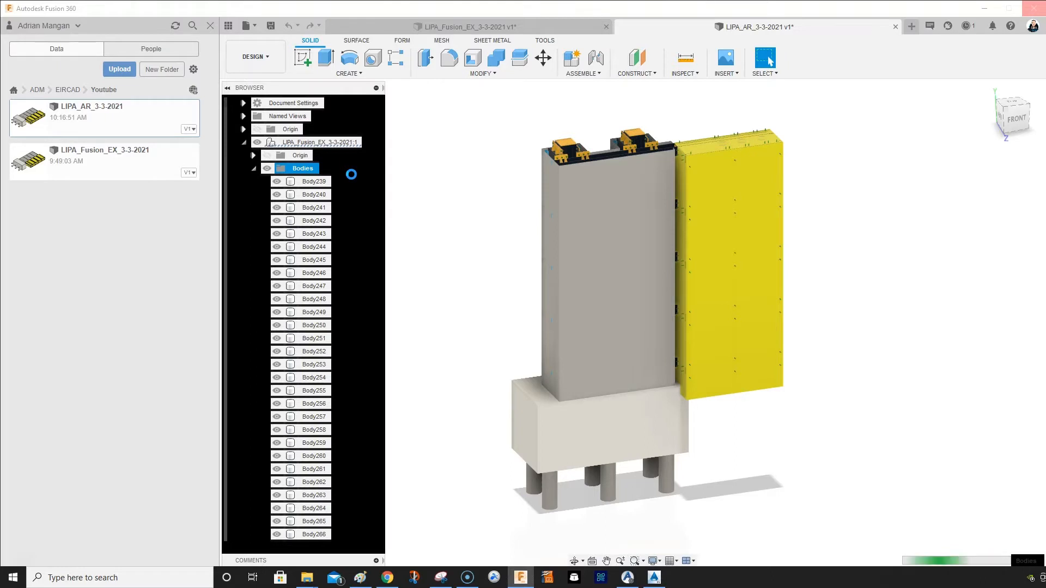
{"action": "left_click", "coordinate": [363, 170]}
{"action": "left_click", "coordinate": [637, 191]}
{"action": "left_click", "coordinate": [720, 171]}
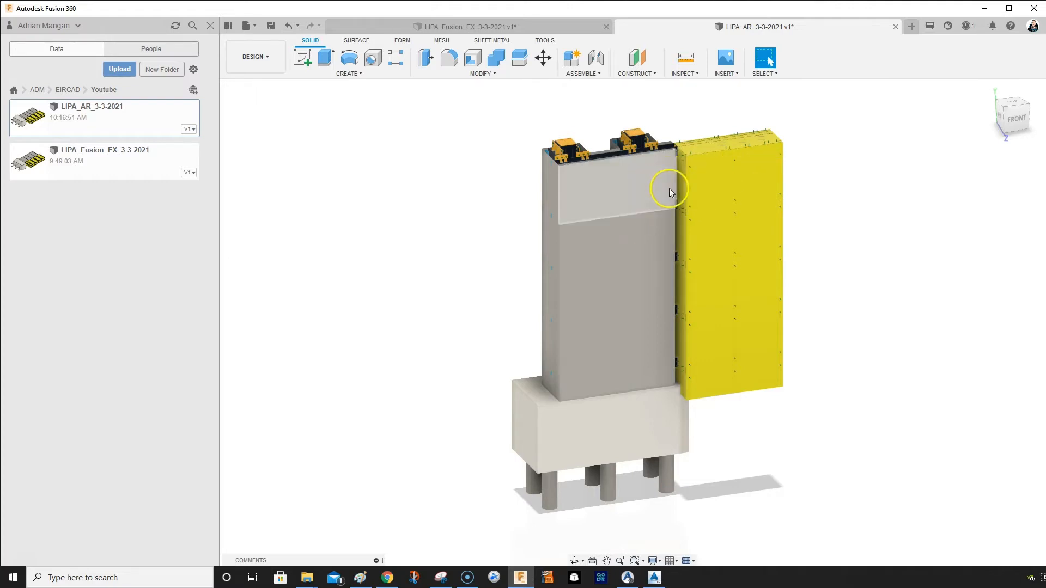
Try to delete the lowest front face of the grey panel column above the concrete base
{"action": "left_click", "coordinate": [626, 347]}
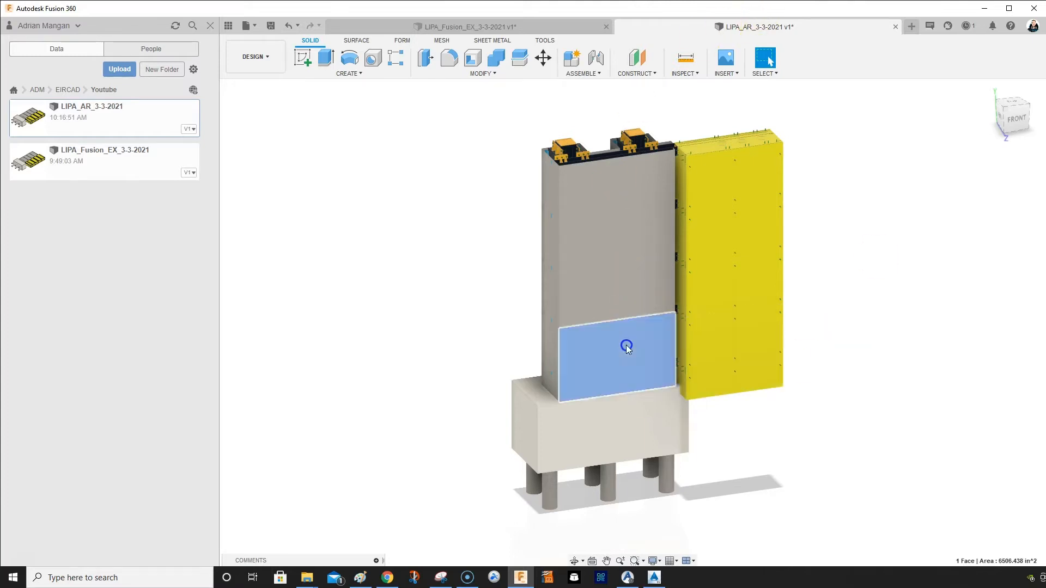
{"action": "right_click", "coordinate": [627, 348]}
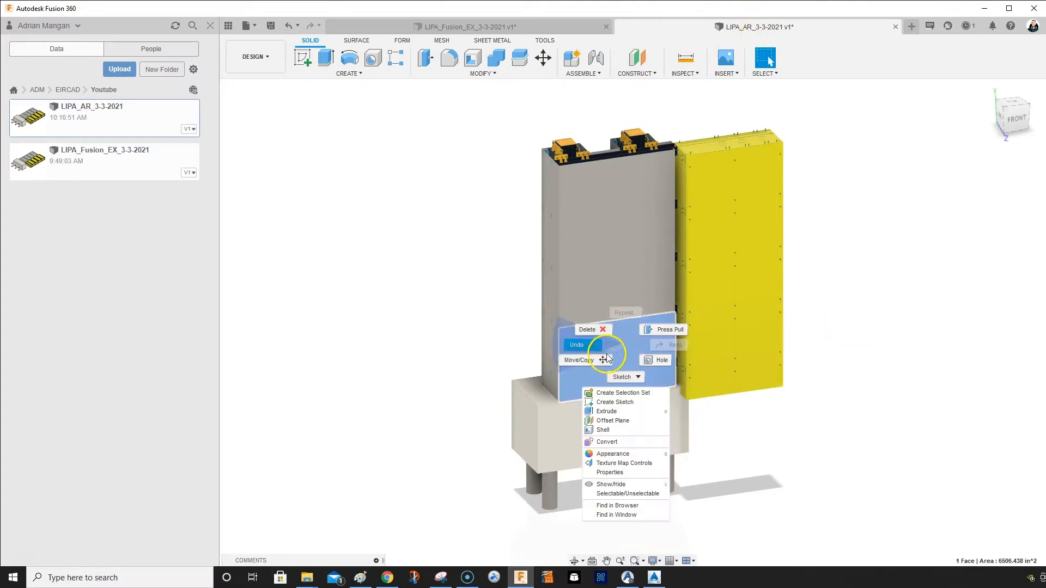
{"action": "left_click", "coordinate": [607, 333]}
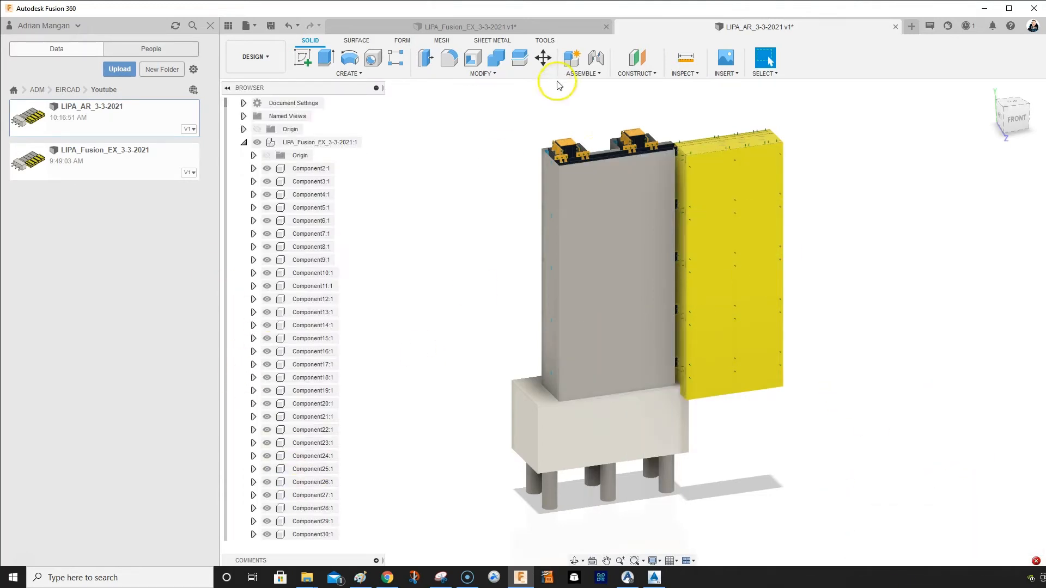
Delete Component115:1, the uppermost front grey panel of the column, from the LIPA_Fusion_EX_3-3-2021:1 component
{"action": "left_click", "coordinate": [609, 181]}
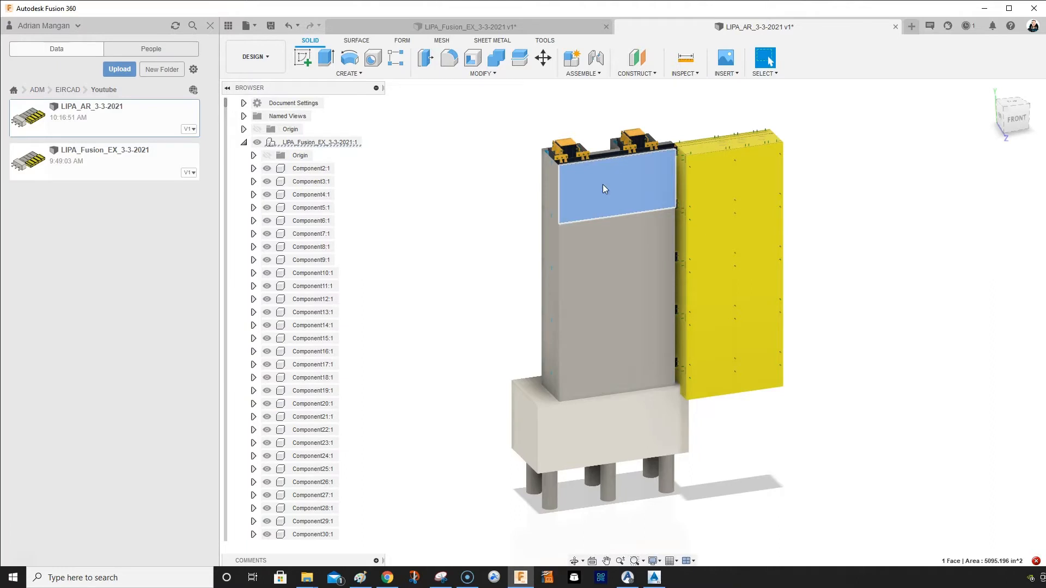
{"action": "left_click", "coordinate": [603, 184]}
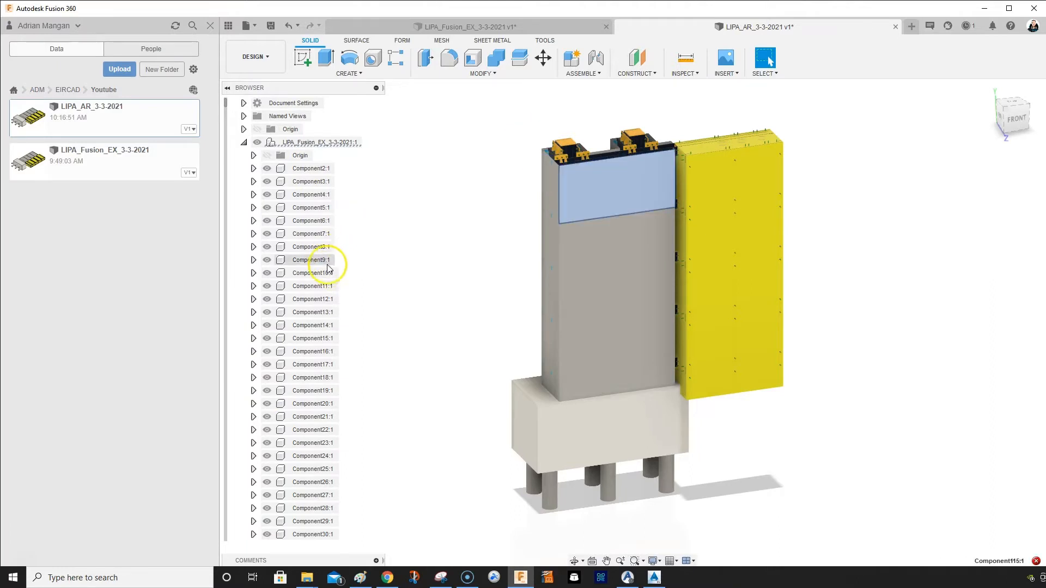
{"action": "scroll", "coordinate": [327, 267], "scroll_direction": "down", "scroll_amount": 5}
{"action": "scroll", "coordinate": [321, 275], "scroll_direction": "down", "scroll_amount": 3}
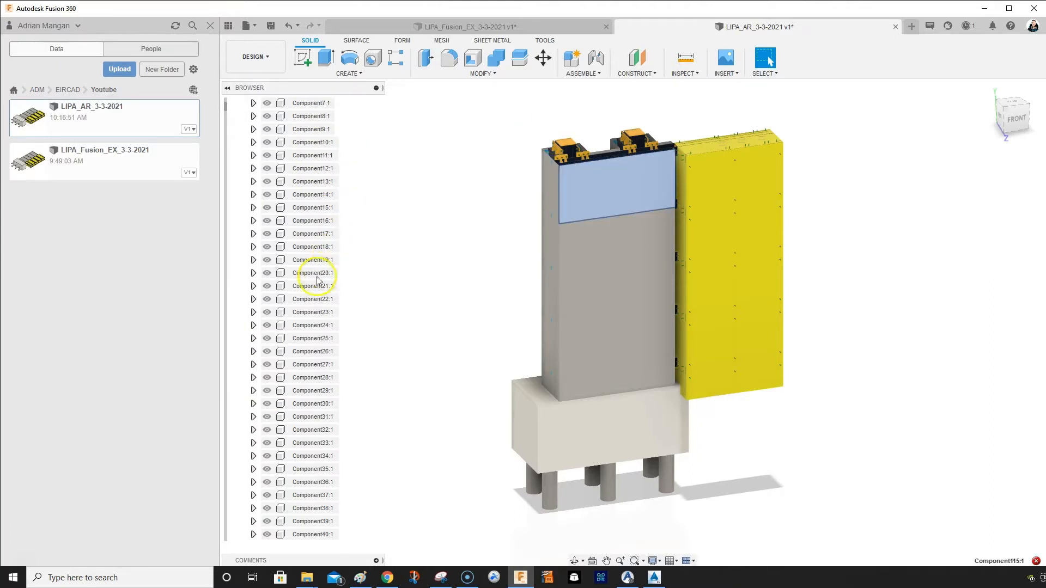
{"action": "scroll", "coordinate": [313, 276], "scroll_direction": "down", "scroll_amount": 10}
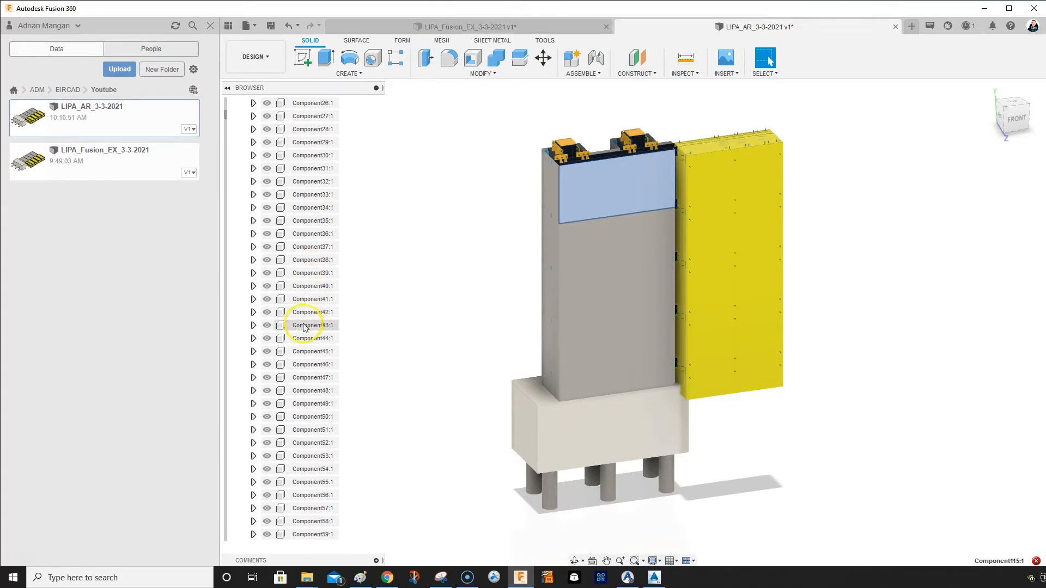
{"action": "scroll", "coordinate": [302, 322], "scroll_direction": "down", "scroll_amount": 5}
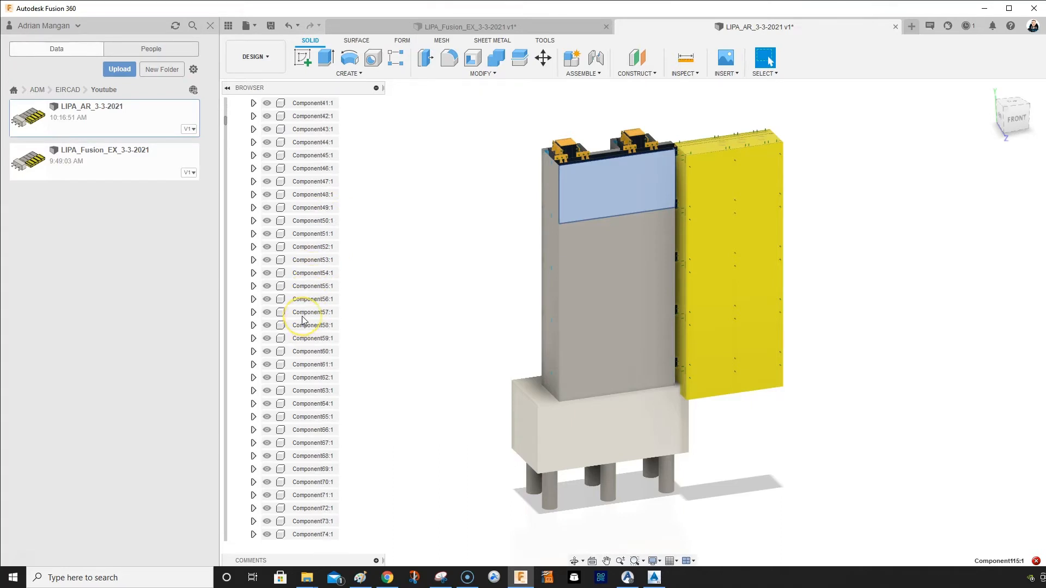
{"action": "scroll", "coordinate": [303, 321], "scroll_direction": "down", "scroll_amount": 3}
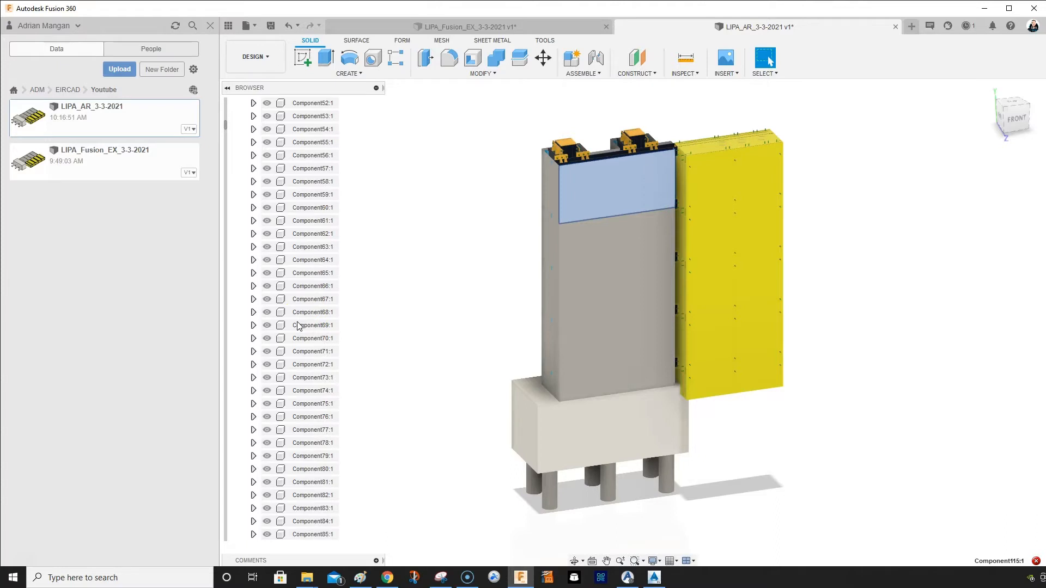
{"action": "scroll", "coordinate": [299, 326], "scroll_direction": "down", "scroll_amount": 14}
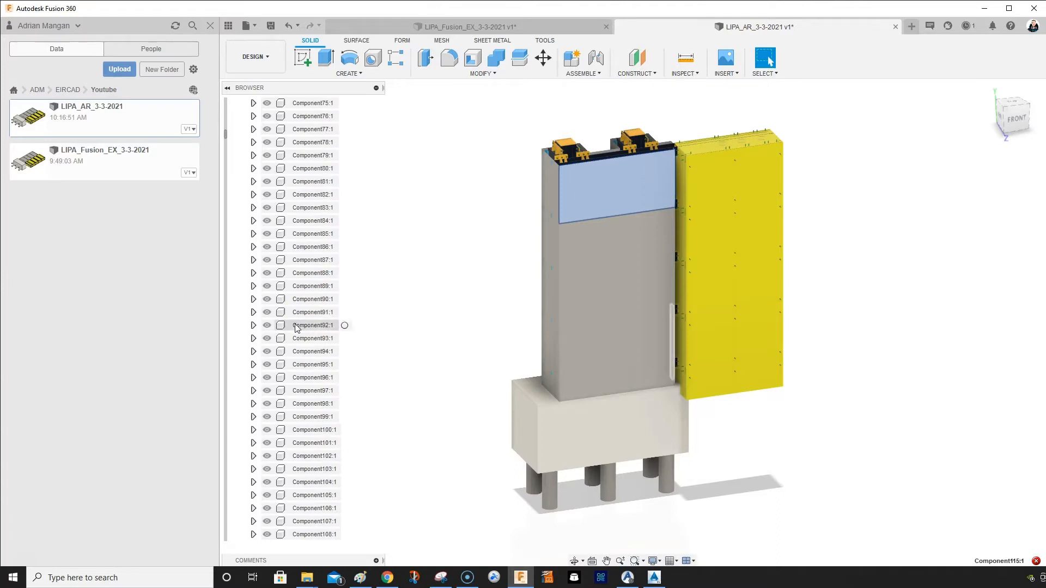
{"action": "scroll", "coordinate": [294, 329], "scroll_direction": "down", "scroll_amount": 4}
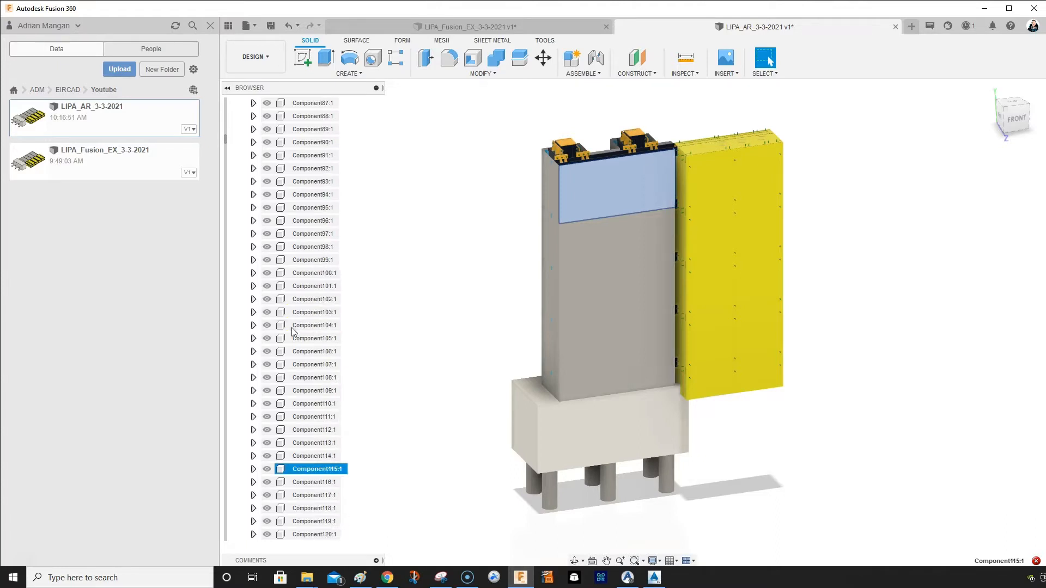
{"action": "scroll", "coordinate": [294, 330], "scroll_direction": "down", "scroll_amount": 2}
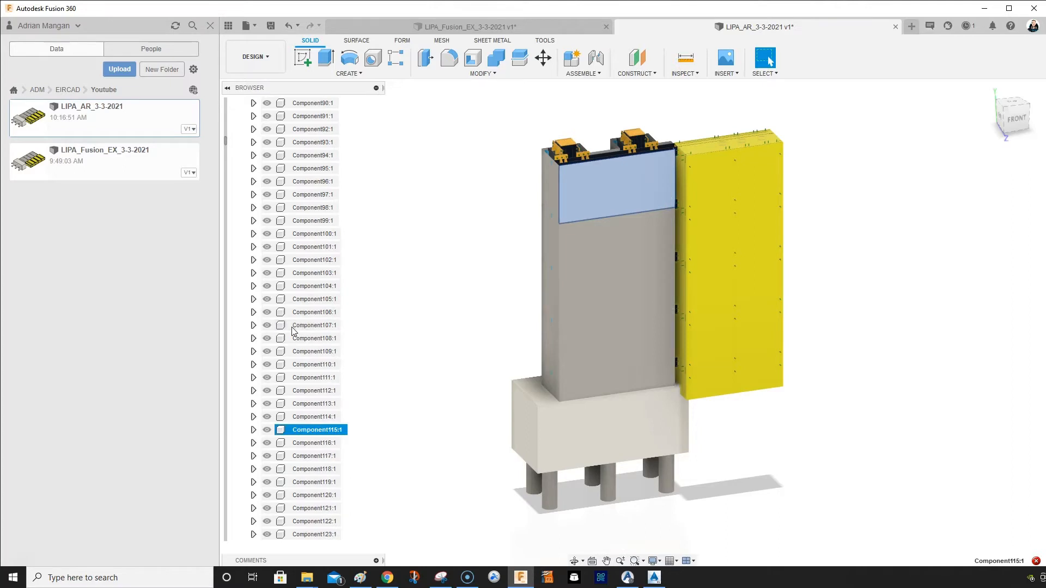
{"action": "left_click", "coordinate": [309, 431]}
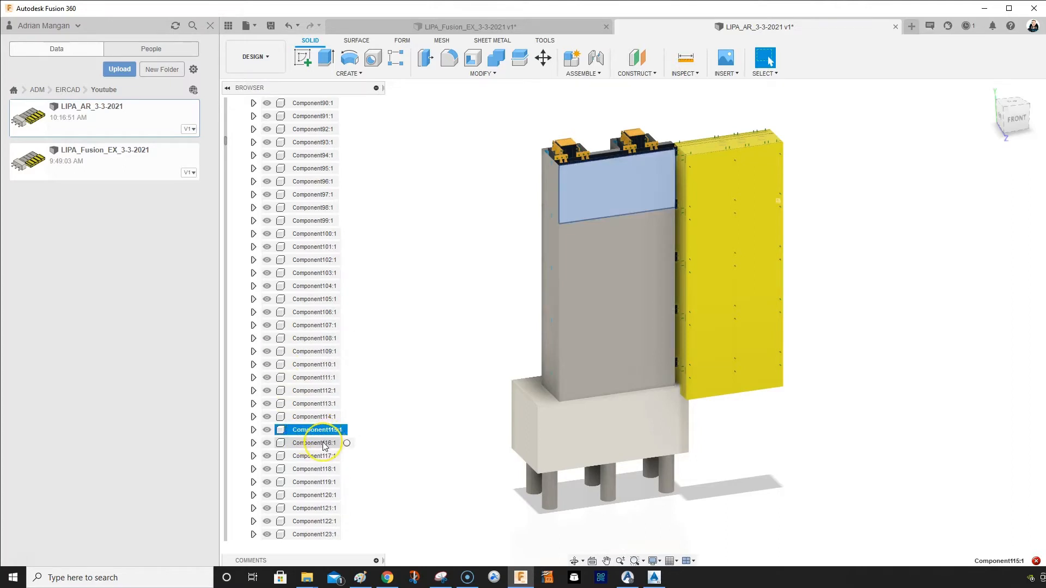
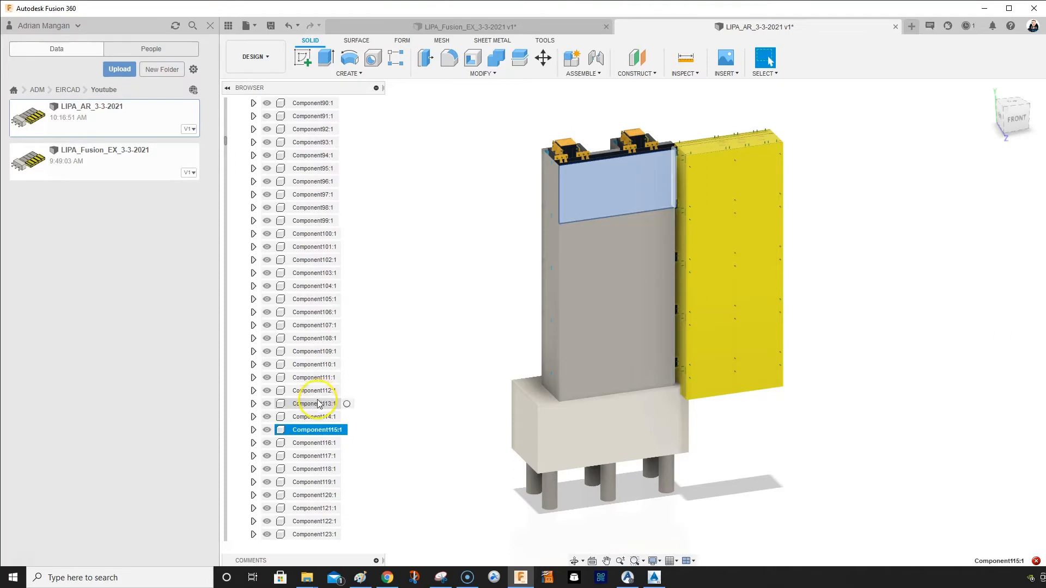
{"action": "right_click", "coordinate": [304, 430]}
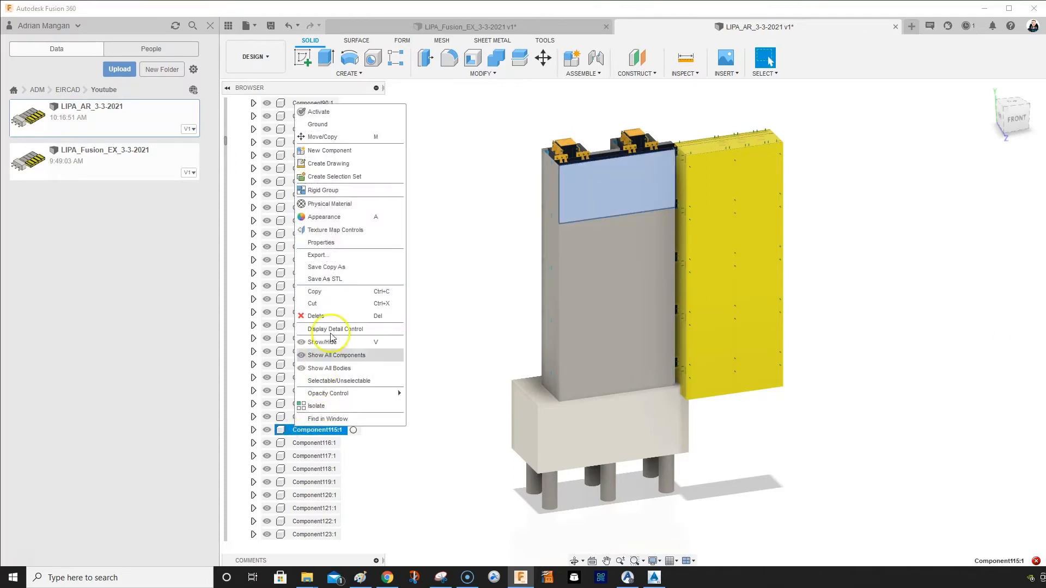
{"action": "left_click", "coordinate": [335, 316]}
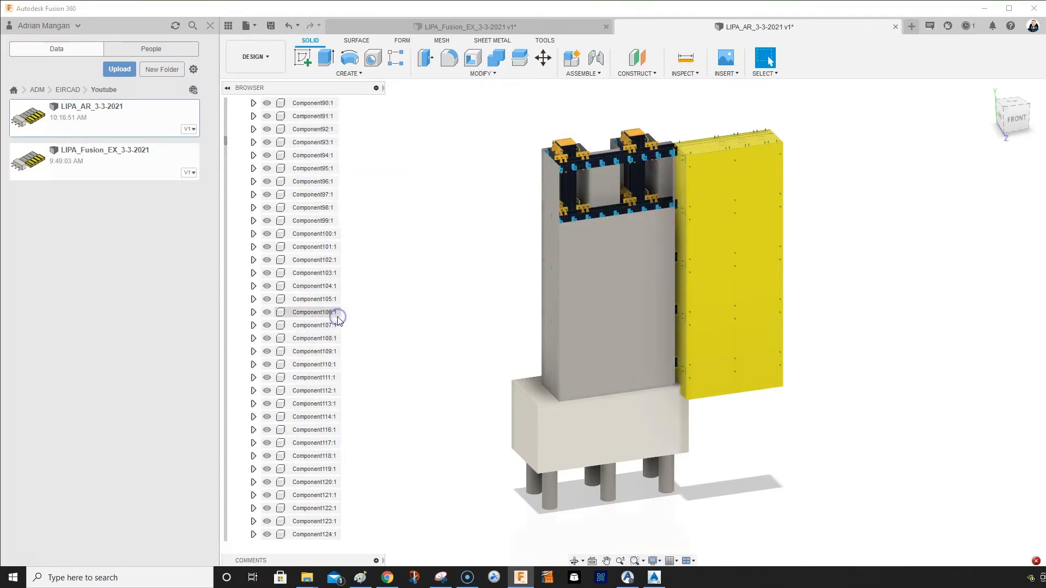
Delete the three remaining front grey panels of the column: Component112:1, Component109:1 and Component106:1
{"action": "left_click", "coordinate": [307, 419]}
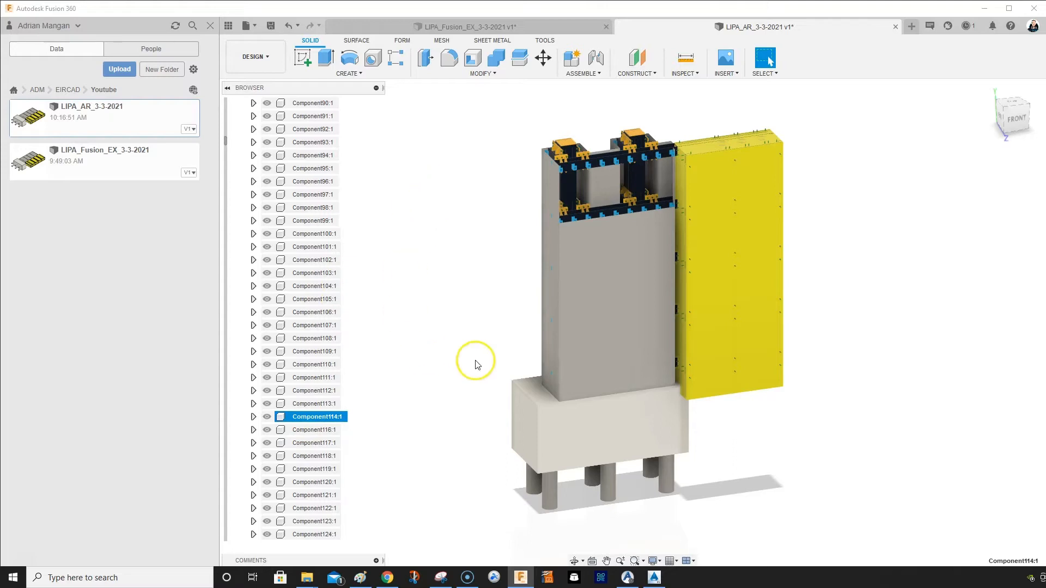
{"action": "left_click", "coordinate": [590, 242]}
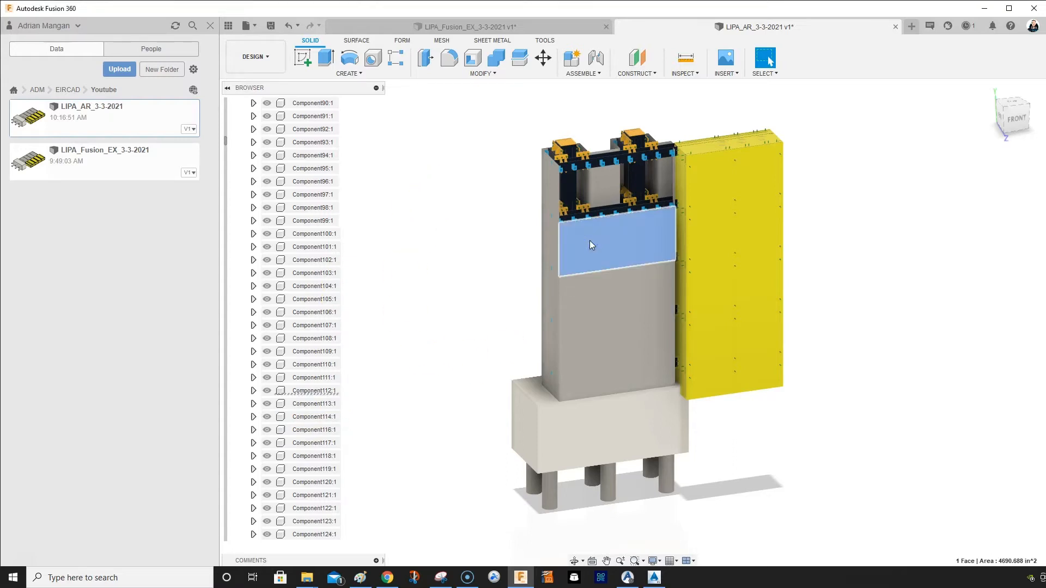
{"action": "left_click", "coordinate": [597, 287]}
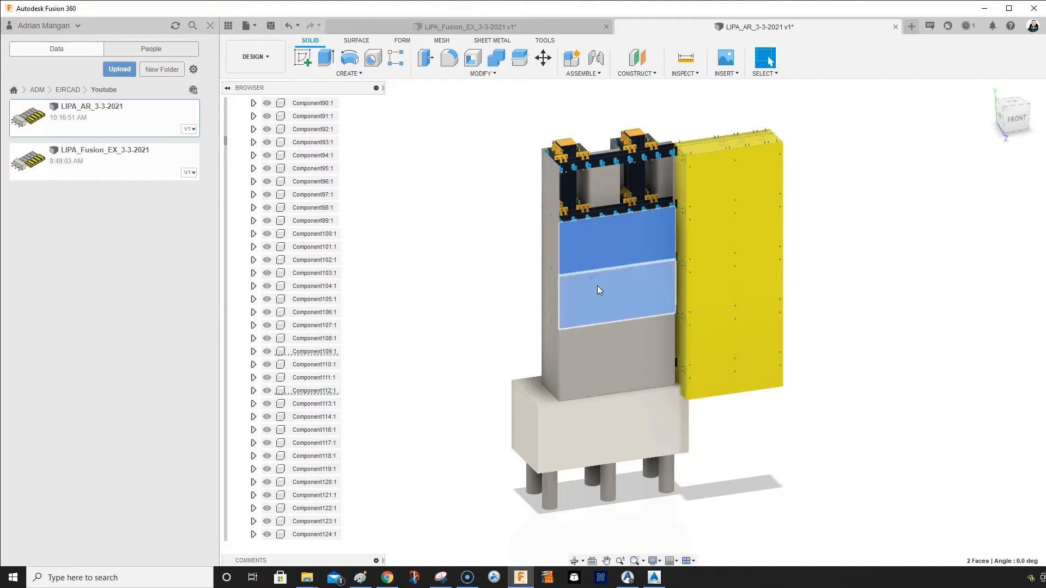
{"action": "left_click", "coordinate": [594, 344]}
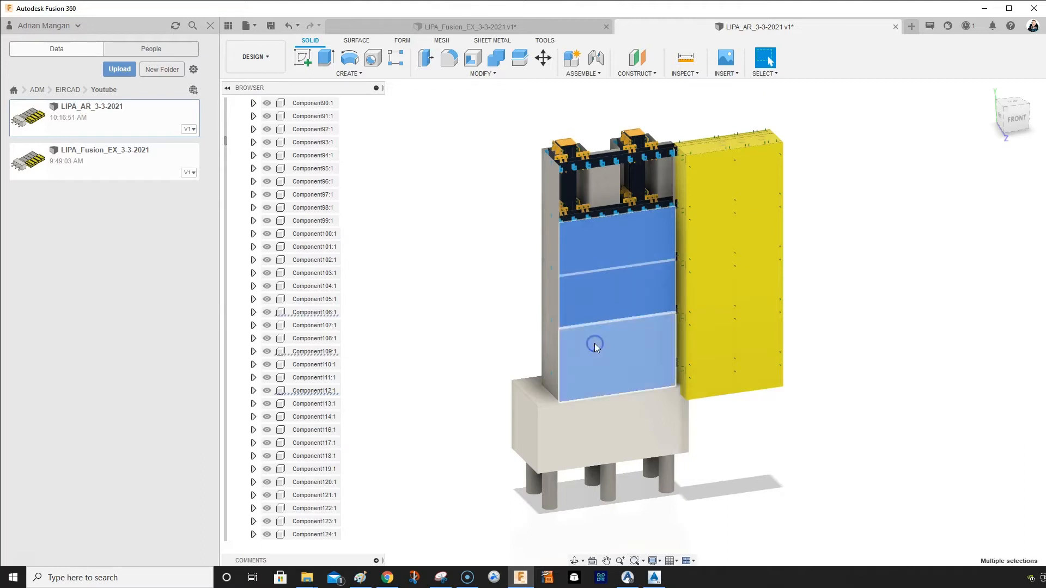
{"action": "left_click", "coordinate": [550, 355]}
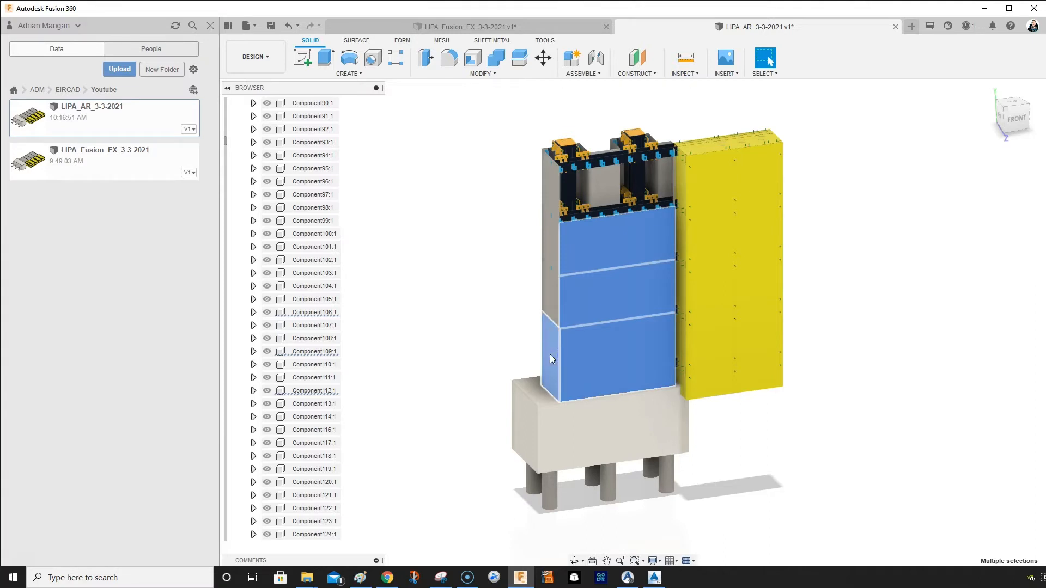
{"action": "left_click", "coordinate": [551, 358]}
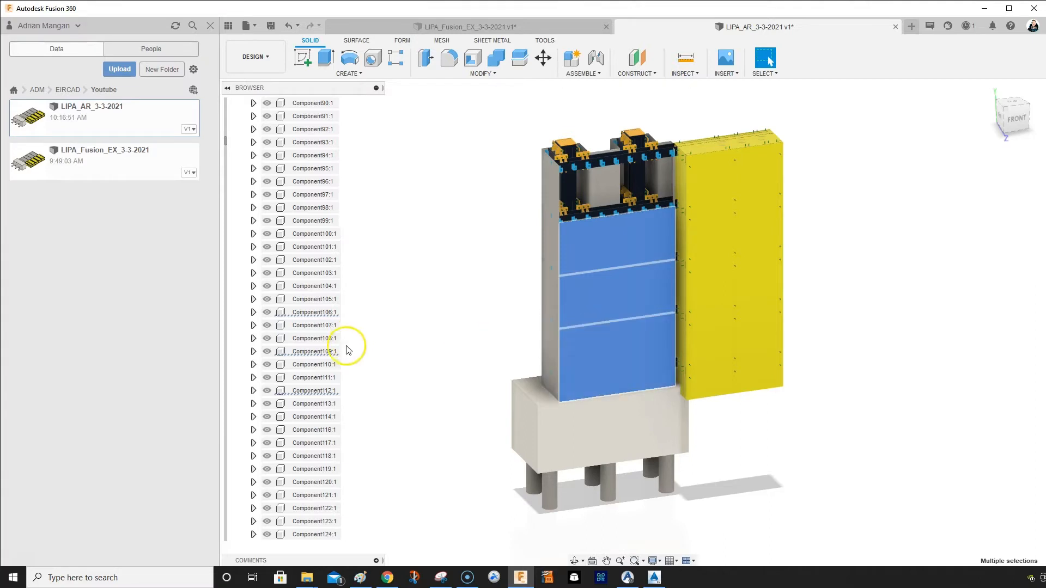
{"action": "right_click", "coordinate": [306, 391]}
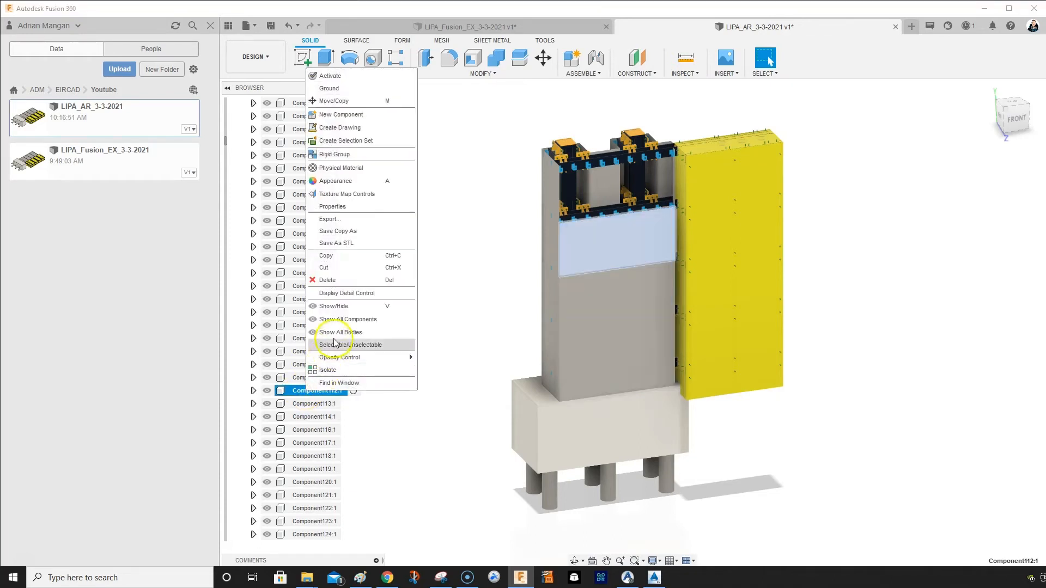
{"action": "left_click", "coordinate": [343, 283]}
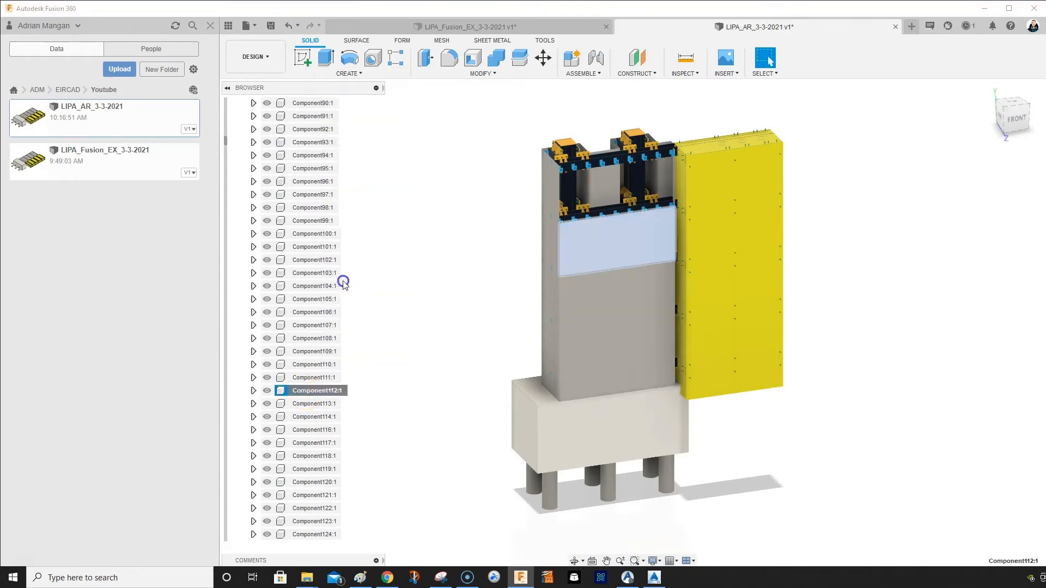
{"action": "right_click", "coordinate": [303, 353]}
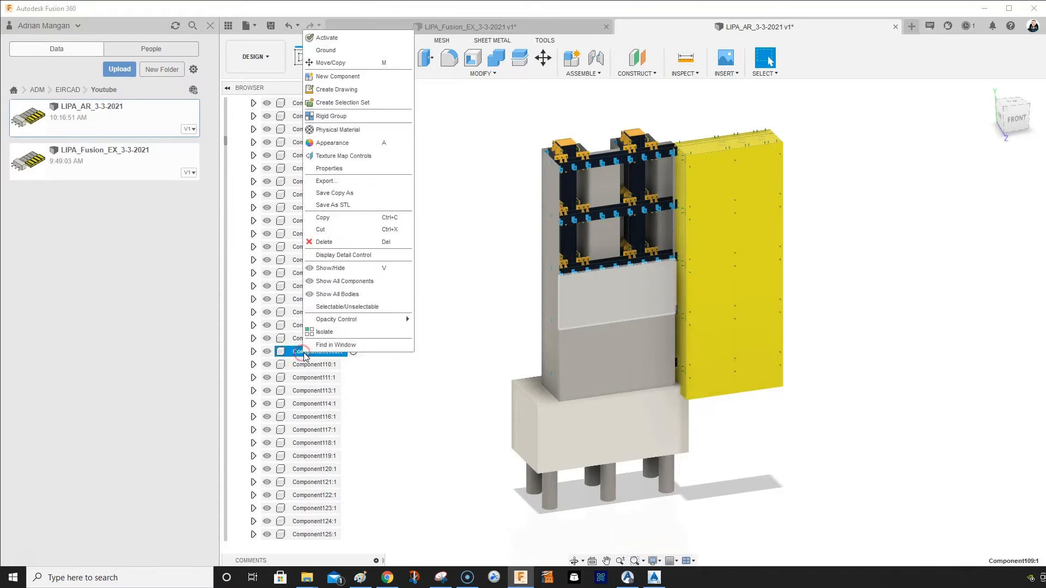
{"action": "key", "text": "Delete"}
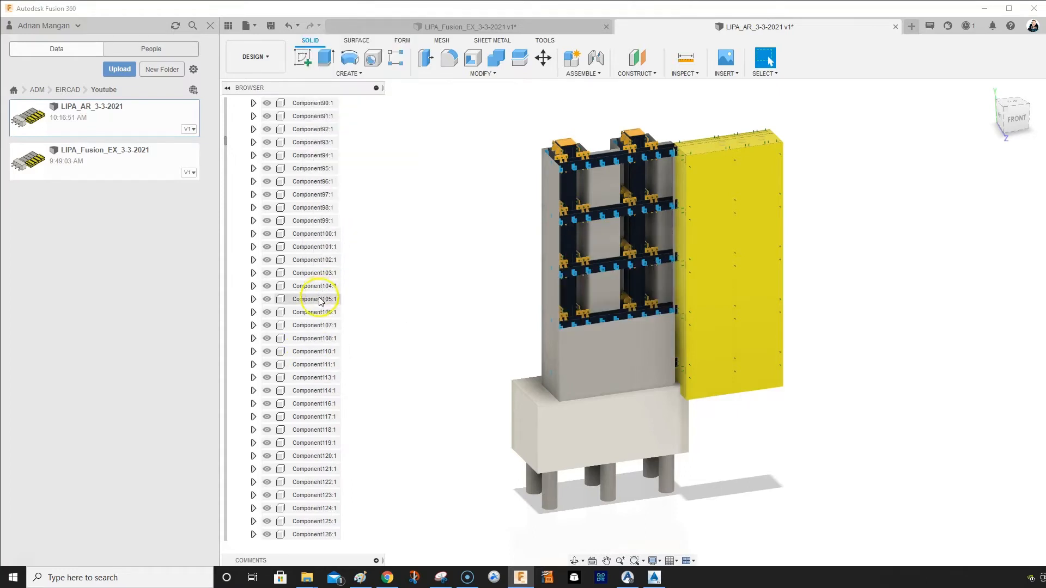
{"action": "right_click", "coordinate": [308, 313]}
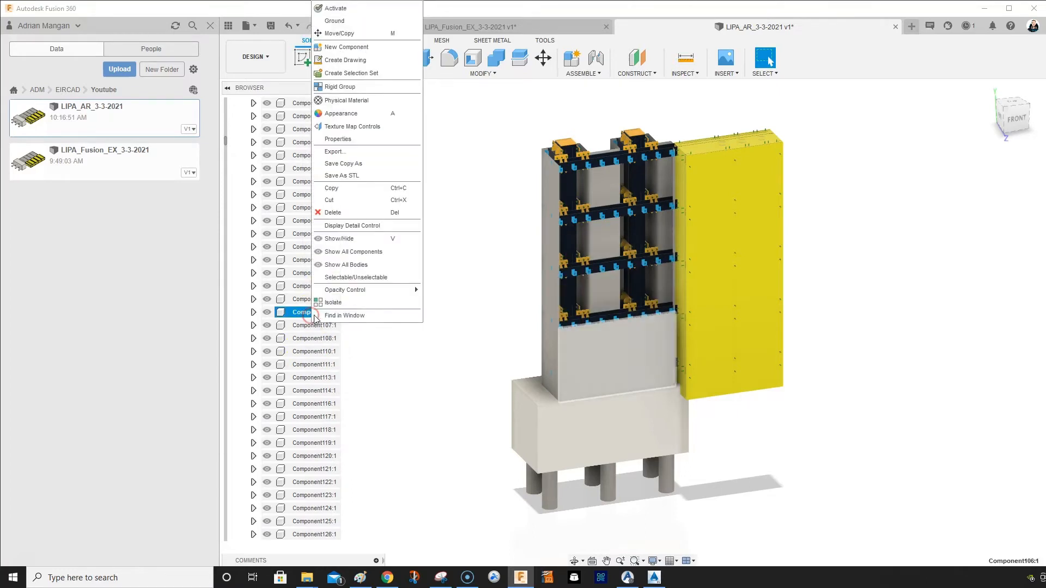
{"action": "left_click", "coordinate": [333, 212]}
Select the uppermost front panel of the yellow column and locate its component, Component361:1, in the component list
{"action": "middle_click_drag", "start_coordinate": [684, 283], "coordinate": [639, 256]}
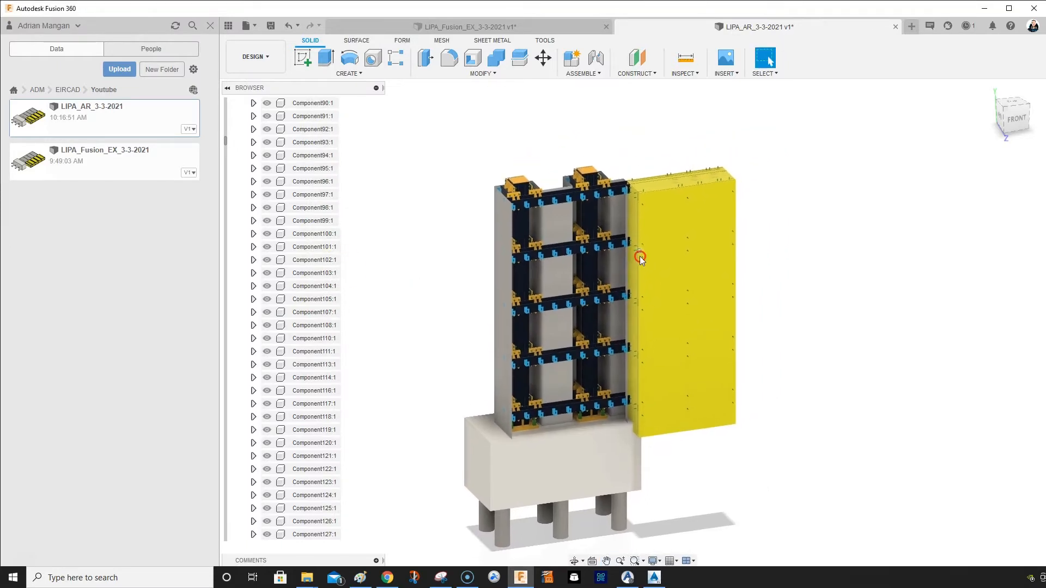
{"action": "left_click", "coordinate": [667, 217]}
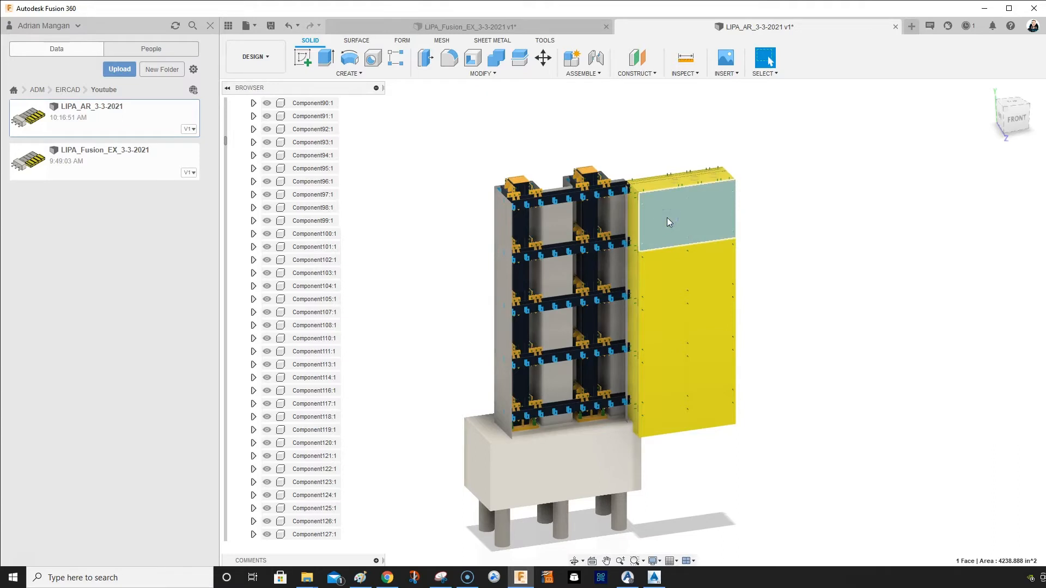
{"action": "double_click", "coordinate": [666, 217]}
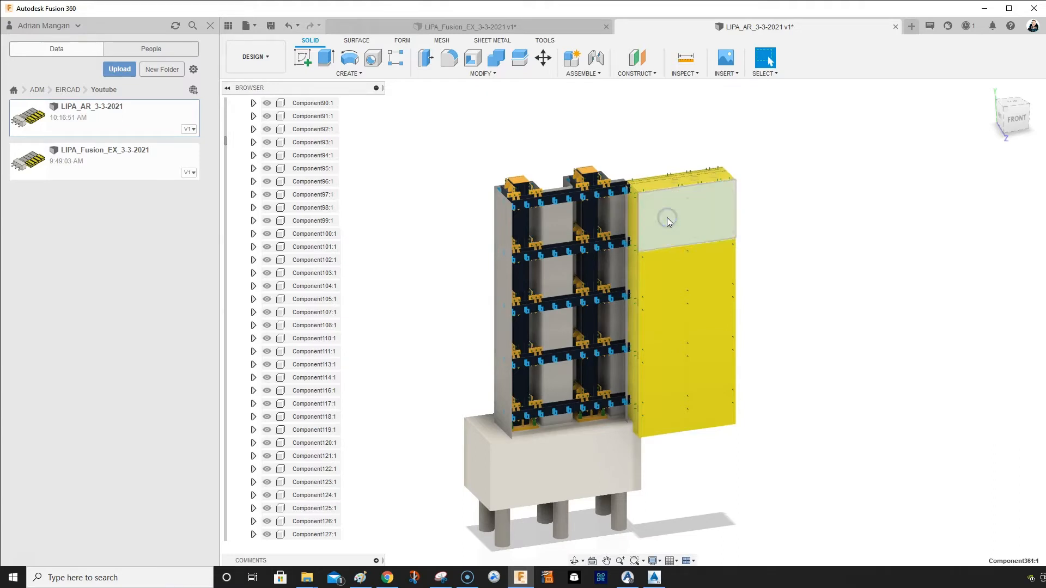
{"action": "scroll", "coordinate": [327, 240], "scroll_direction": "down", "scroll_amount": 3}
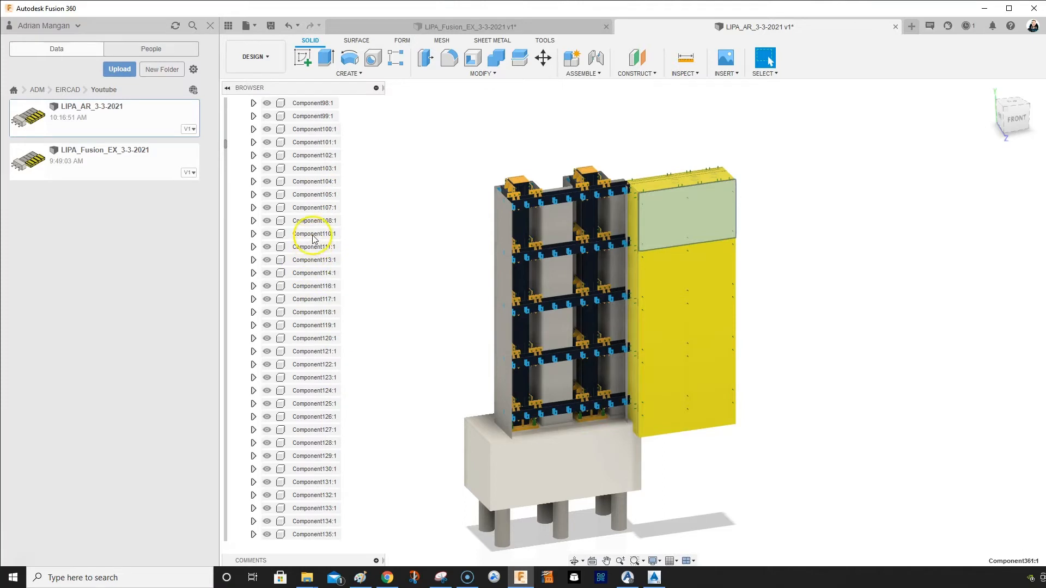
{"action": "scroll", "coordinate": [313, 239], "scroll_direction": "up", "scroll_amount": 8}
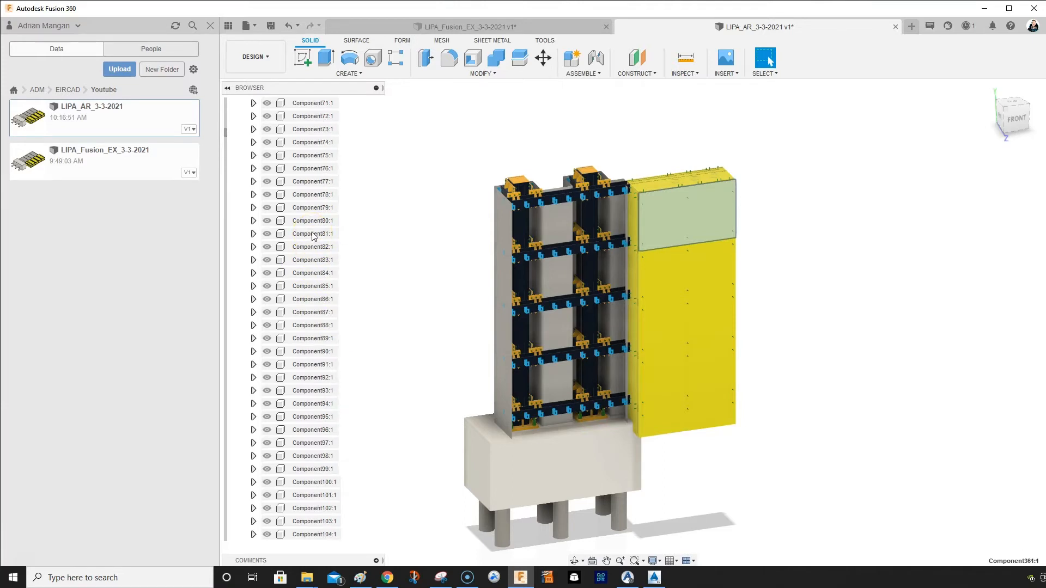
{"action": "scroll", "coordinate": [313, 236], "scroll_direction": "up", "scroll_amount": 5}
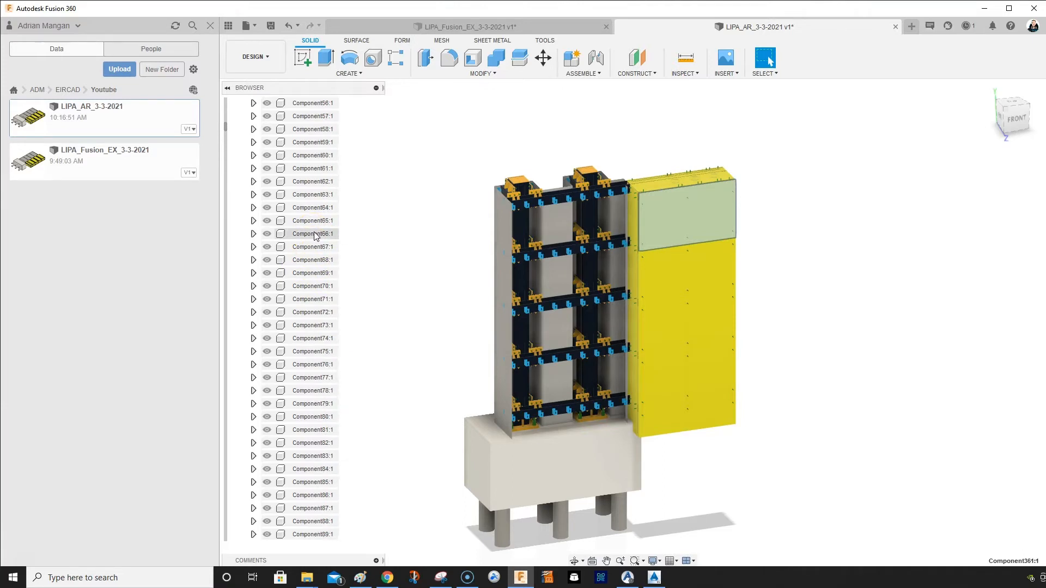
{"action": "scroll", "coordinate": [315, 235], "scroll_direction": "up", "scroll_amount": 4}
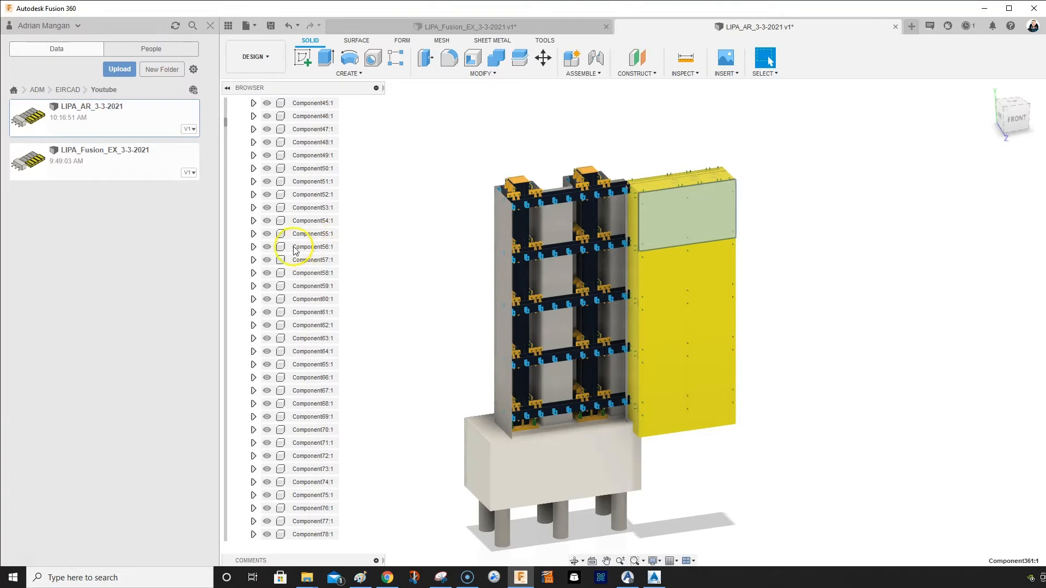
{"action": "scroll", "coordinate": [295, 261], "scroll_direction": "up", "scroll_amount": 7}
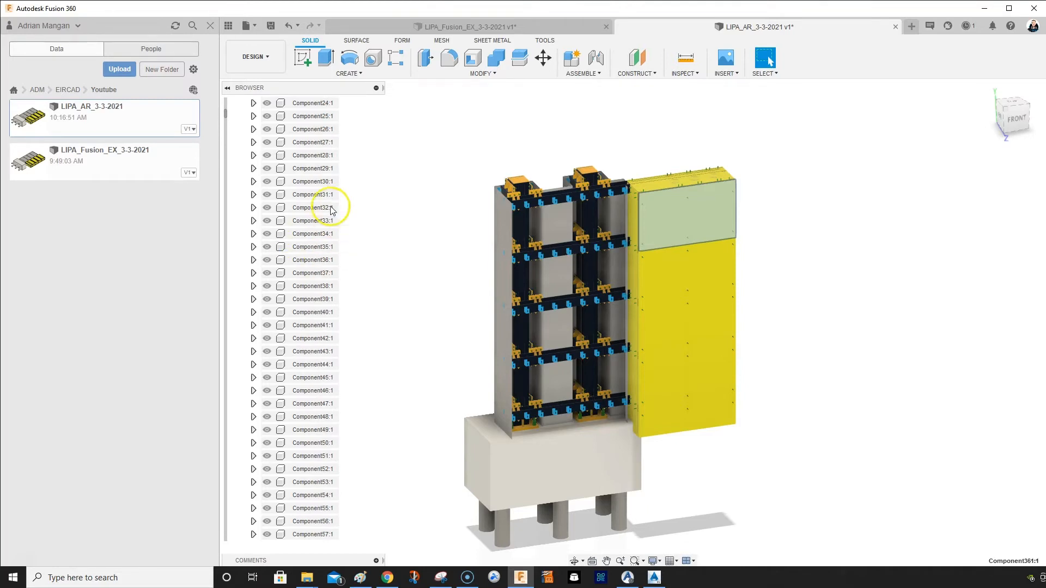
{"action": "scroll", "coordinate": [289, 198], "scroll_direction": "up", "scroll_amount": 1}
{"action": "scroll", "coordinate": [297, 197], "scroll_direction": "up", "scroll_amount": 9}
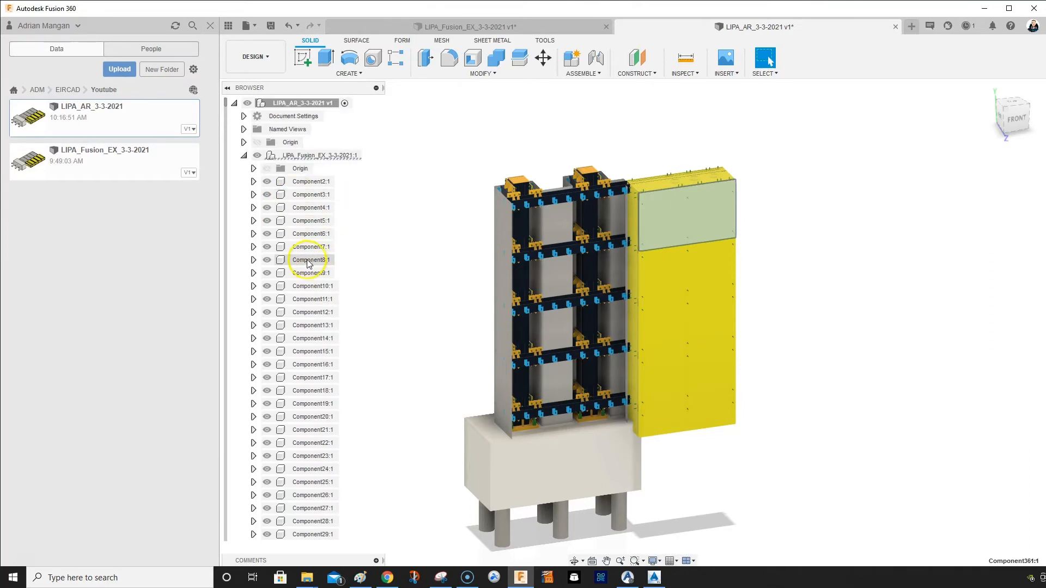
{"action": "scroll", "coordinate": [304, 267], "scroll_direction": "down", "scroll_amount": 1}
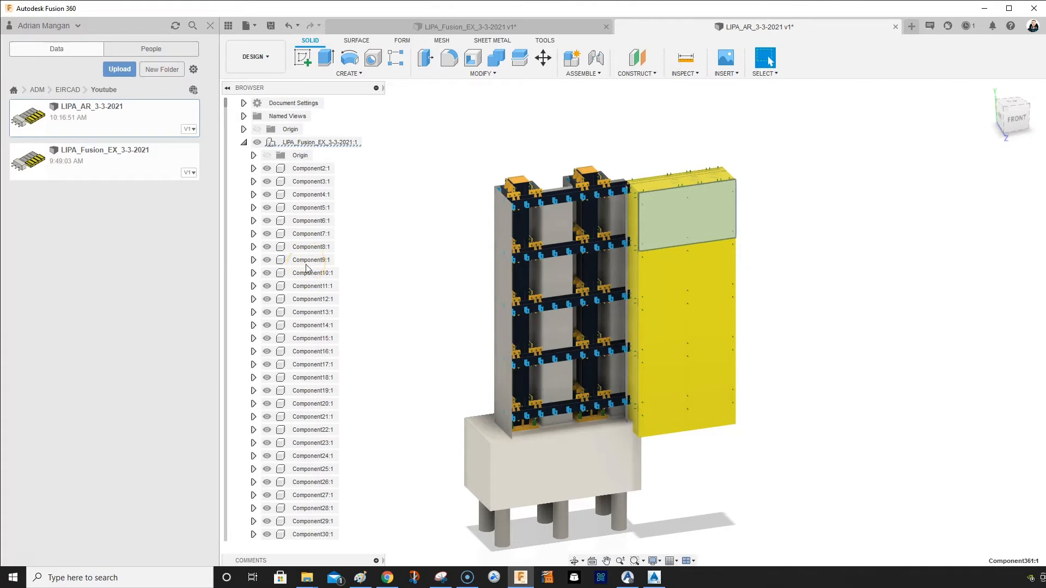
{"action": "scroll", "coordinate": [306, 268], "scroll_direction": "down", "scroll_amount": 8}
{"action": "scroll", "coordinate": [304, 272], "scroll_direction": "down", "scroll_amount": 2}
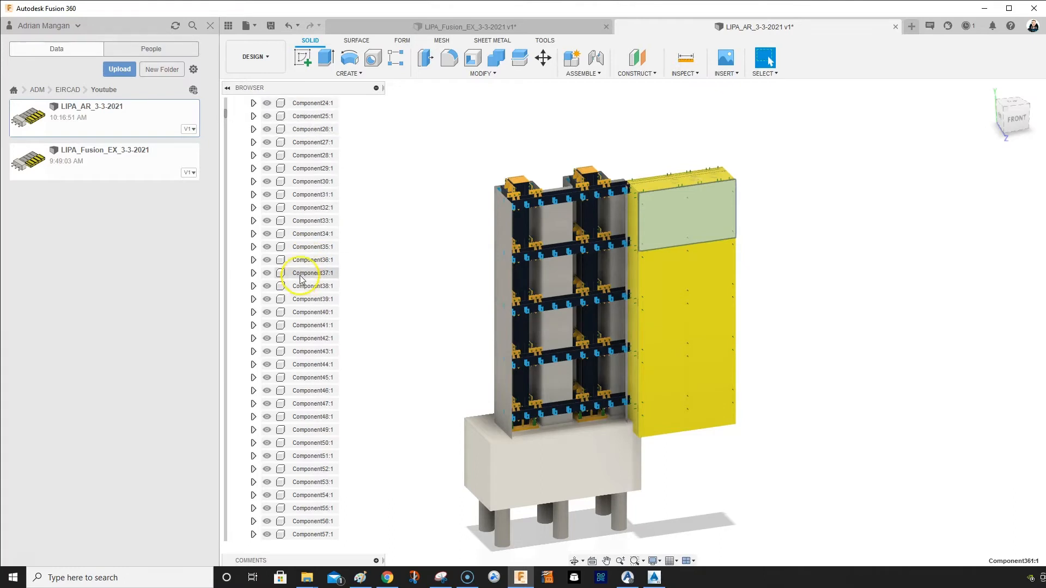
{"action": "scroll", "coordinate": [294, 280], "scroll_direction": "down", "scroll_amount": 2}
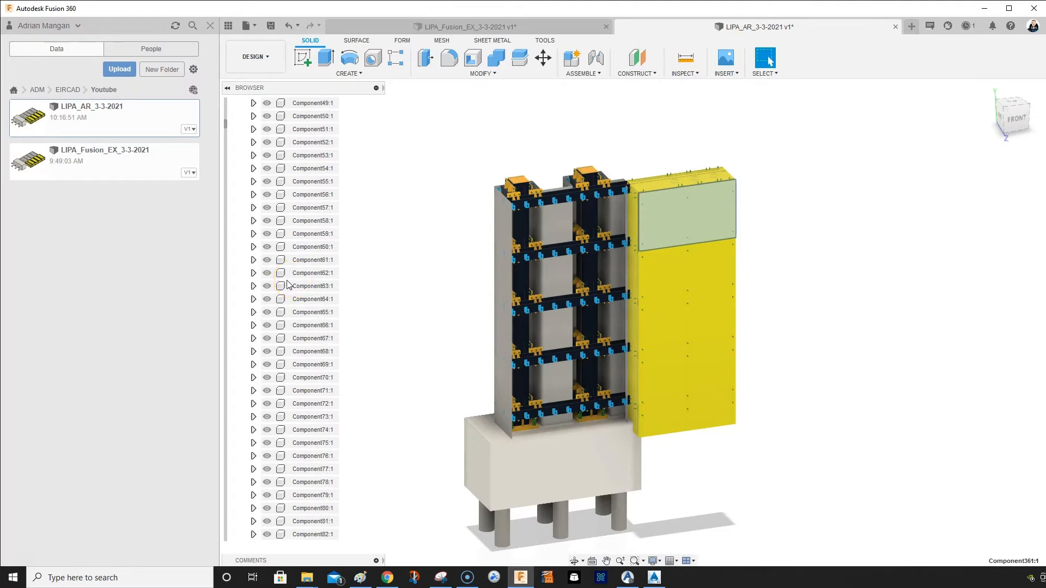
{"action": "scroll", "coordinate": [300, 305], "scroll_direction": "down", "scroll_amount": 3}
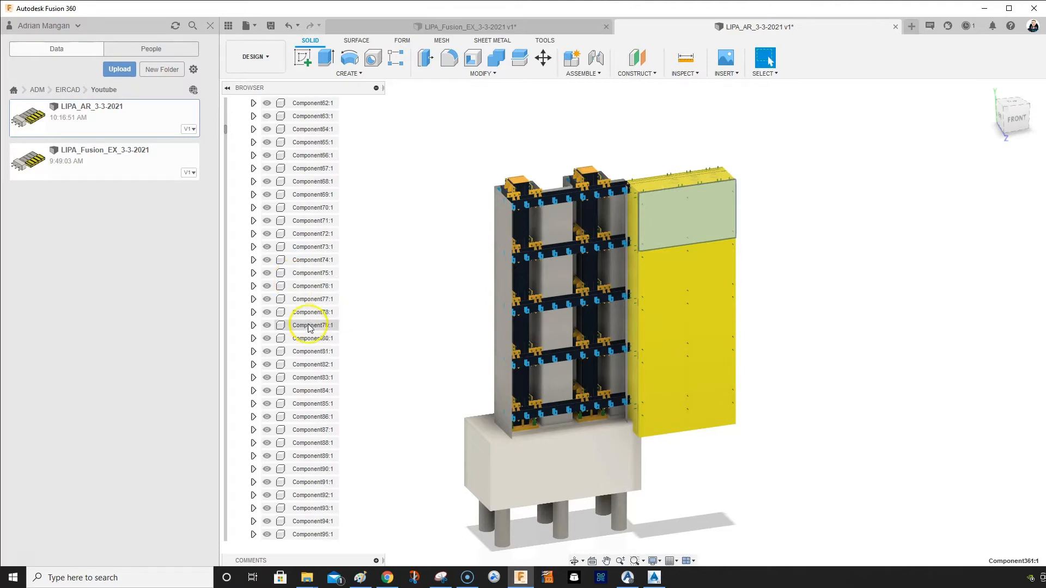
{"action": "scroll", "coordinate": [311, 331], "scroll_direction": "down", "scroll_amount": 2}
{"action": "scroll", "coordinate": [311, 335], "scroll_direction": "down", "scroll_amount": 4}
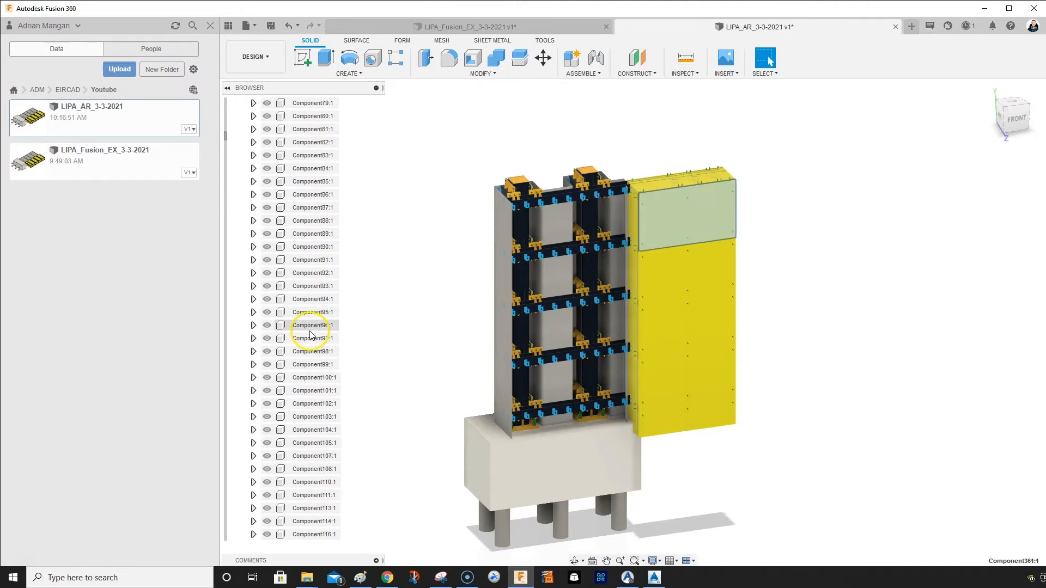
{"action": "scroll", "coordinate": [307, 335], "scroll_direction": "down", "scroll_amount": 3}
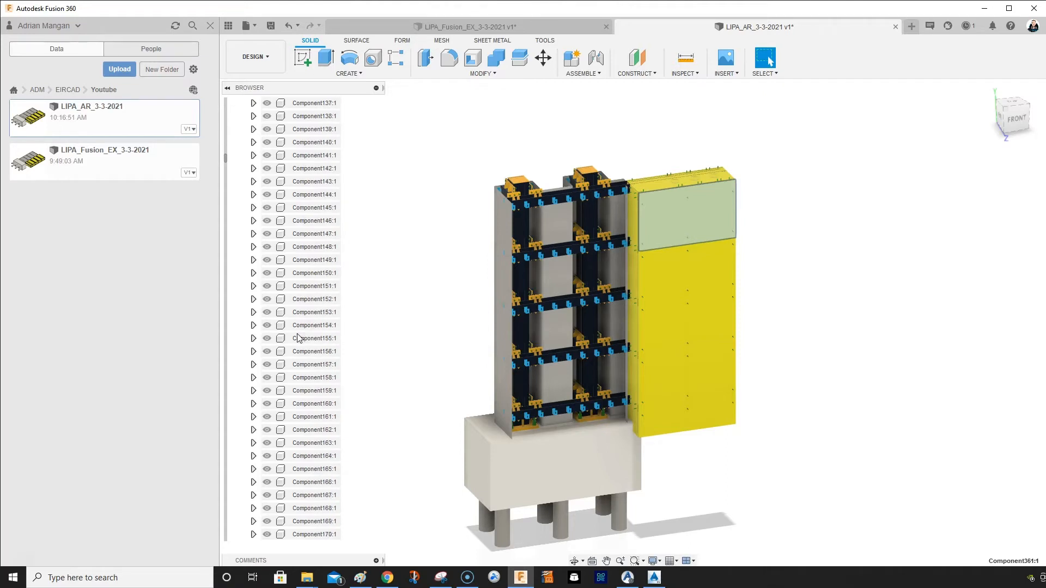
{"action": "scroll", "coordinate": [298, 339], "scroll_direction": "down", "scroll_amount": 2}
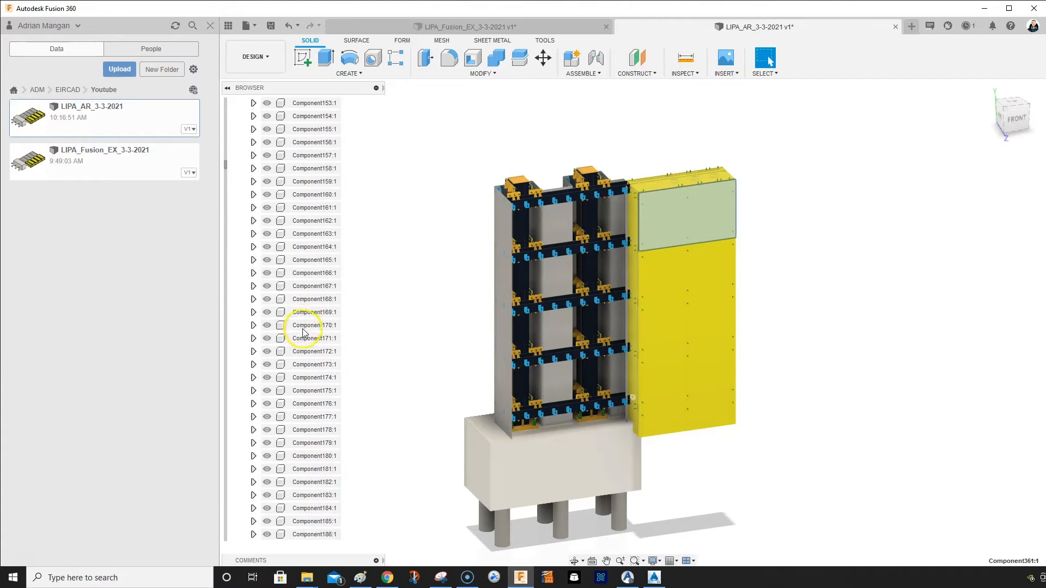
{"action": "scroll", "coordinate": [304, 329], "scroll_direction": "down", "scroll_amount": 1}
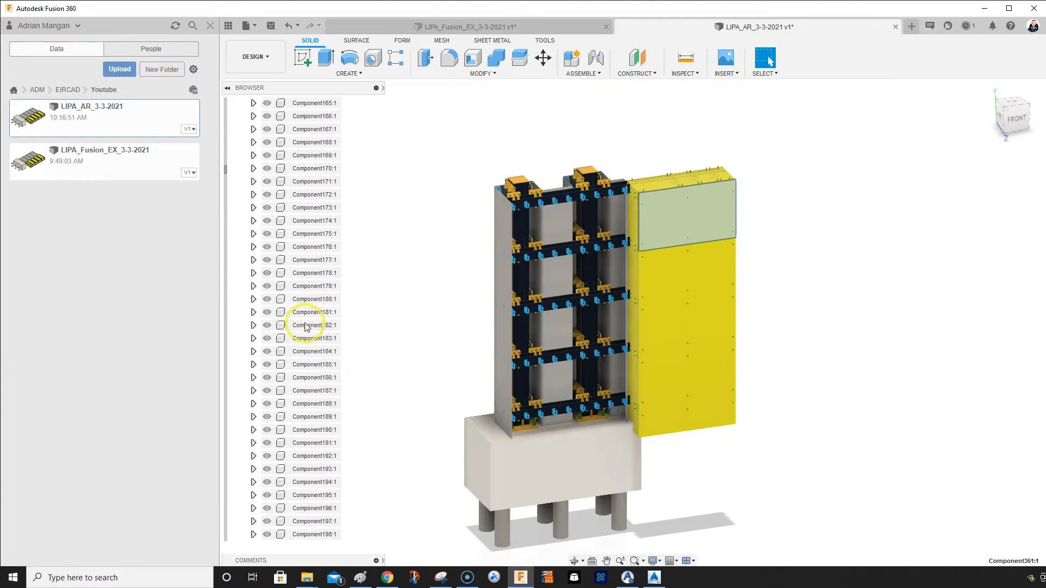
{"action": "scroll", "coordinate": [306, 327], "scroll_direction": "down", "scroll_amount": 1}
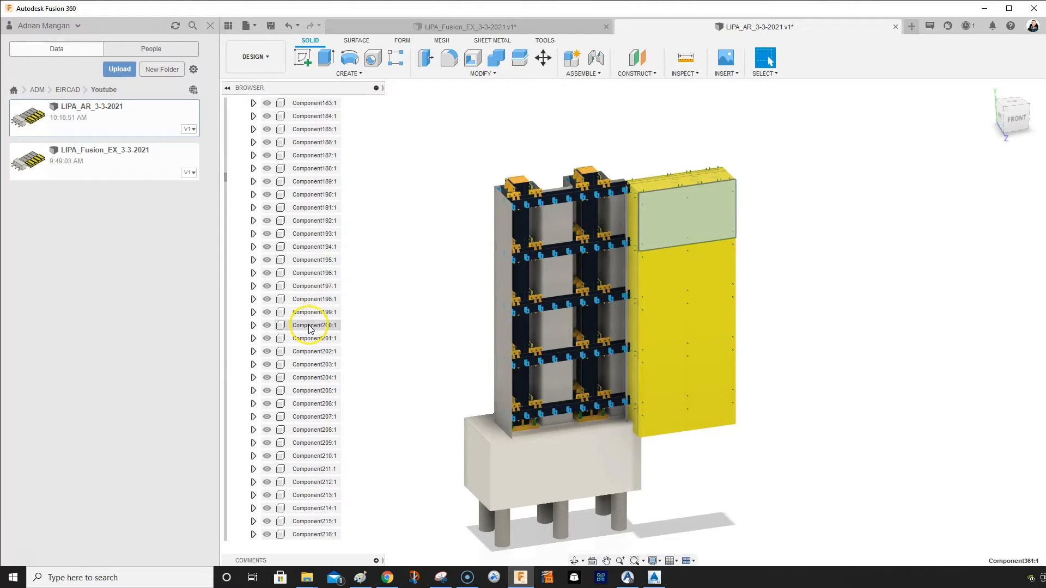
{"action": "scroll", "coordinate": [311, 327], "scroll_direction": "down", "scroll_amount": 1}
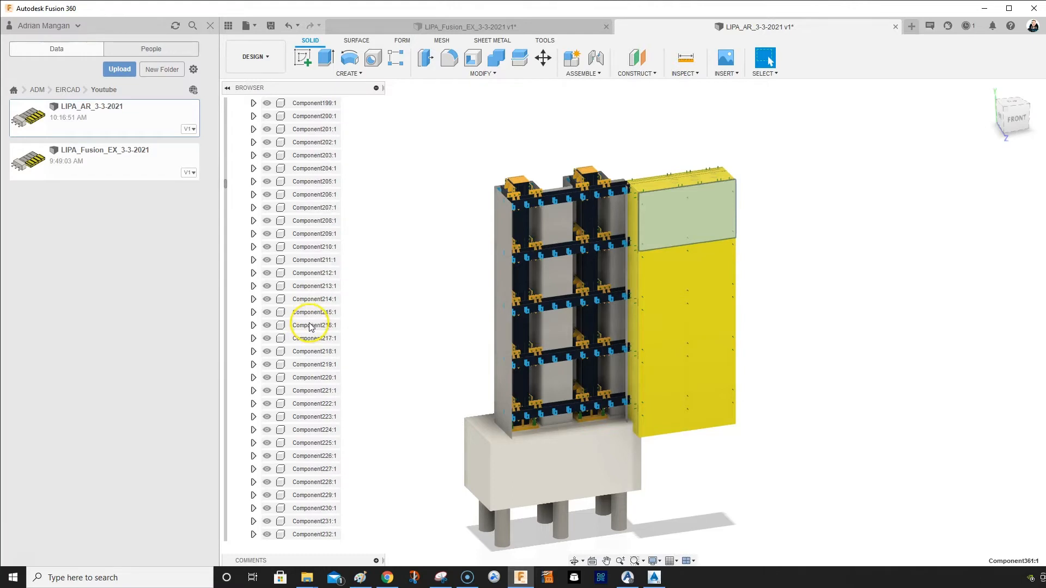
{"action": "scroll", "coordinate": [309, 326], "scroll_direction": "down", "scroll_amount": 3}
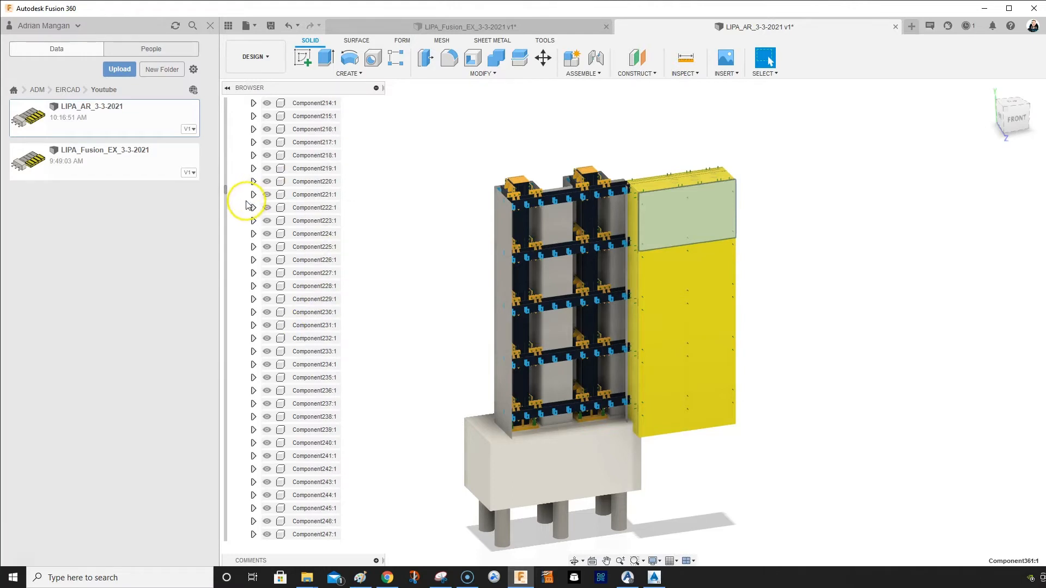
{"action": "left_click", "coordinate": [225, 190]}
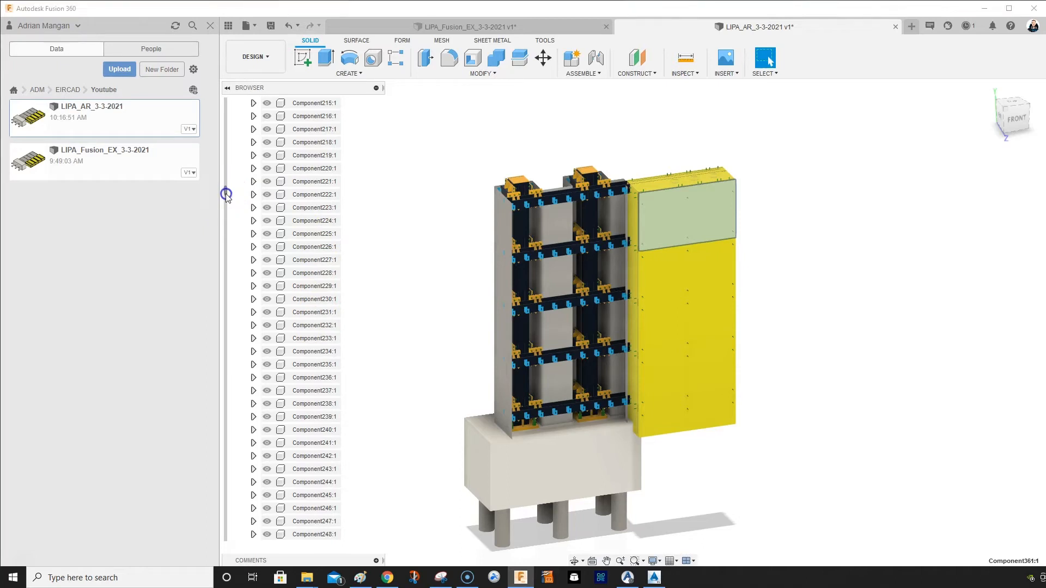
{"action": "left_click_drag", "start_coordinate": [224, 211], "coordinate": [226, 245]}
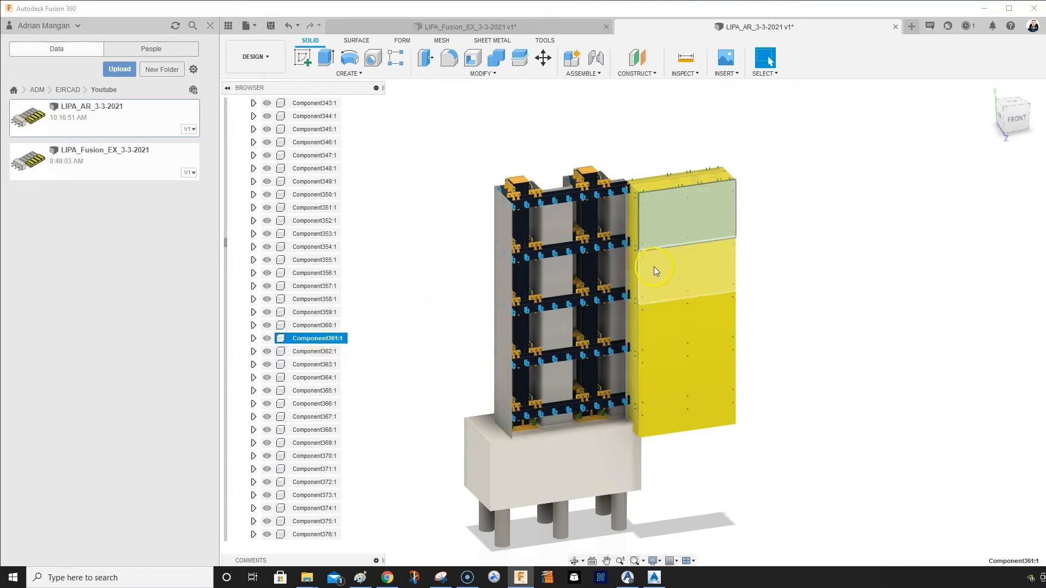
Try to delete all four front panels of the yellow column together by adding the lower three faces to the selection
{"action": "left_click", "coordinate": [668, 271], "text": "ctrl"}
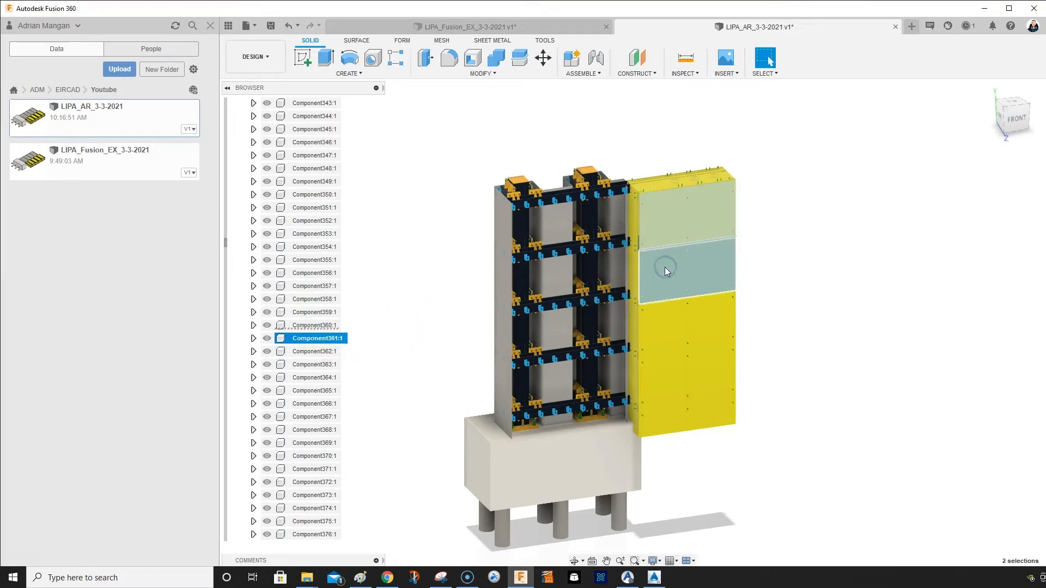
{"action": "left_click", "coordinate": [665, 317], "text": "ctrl"}
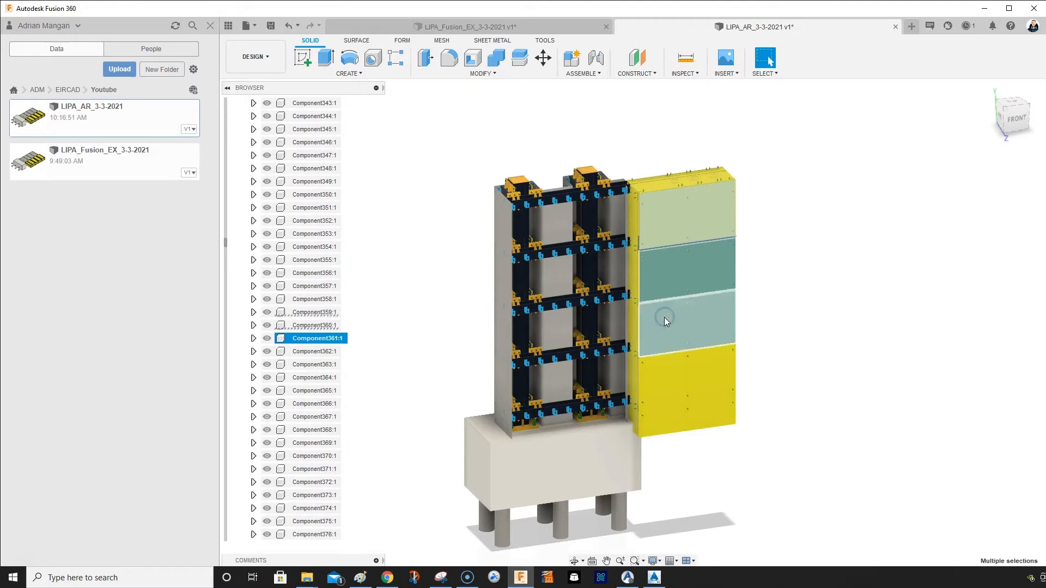
{"action": "left_click", "coordinate": [658, 378], "text": "ctrl"}
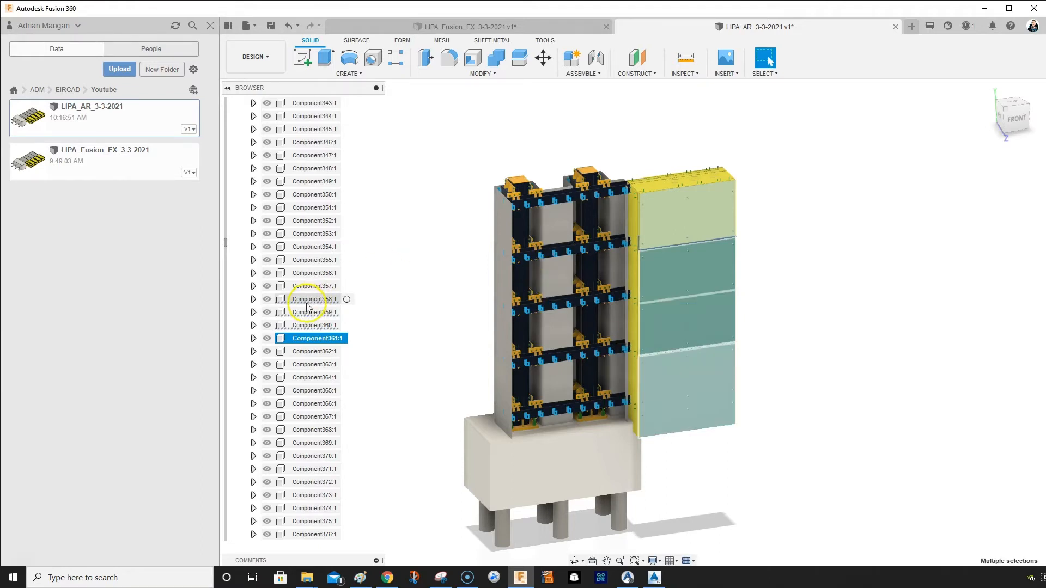
{"action": "right_click", "coordinate": [313, 338]}
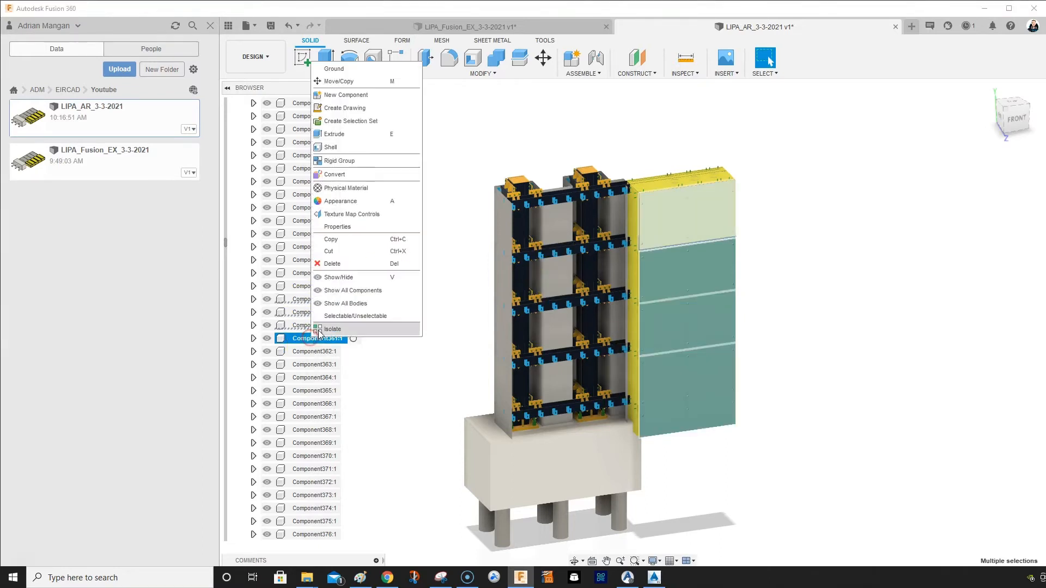
{"action": "left_click", "coordinate": [333, 264]}
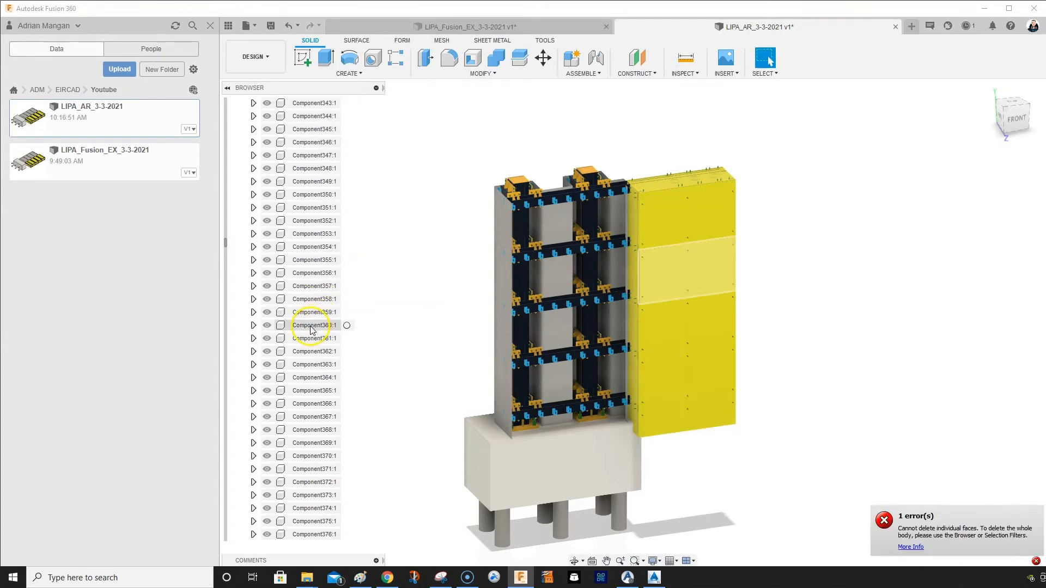
Delete Component360:1, the second front panel from the top of the yellow column
{"action": "left_click", "coordinate": [312, 326]}
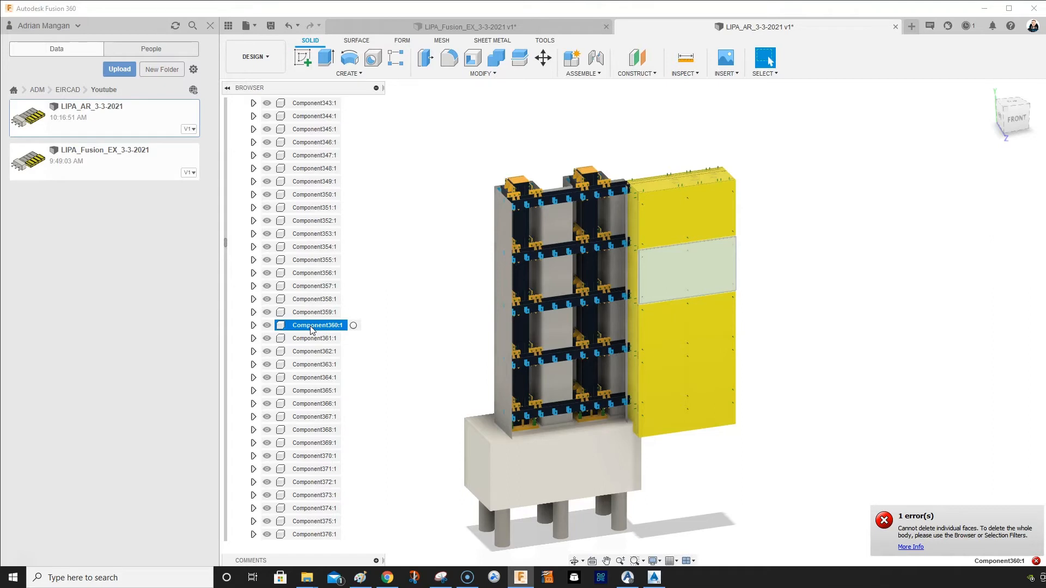
{"action": "right_click", "coordinate": [312, 327]}
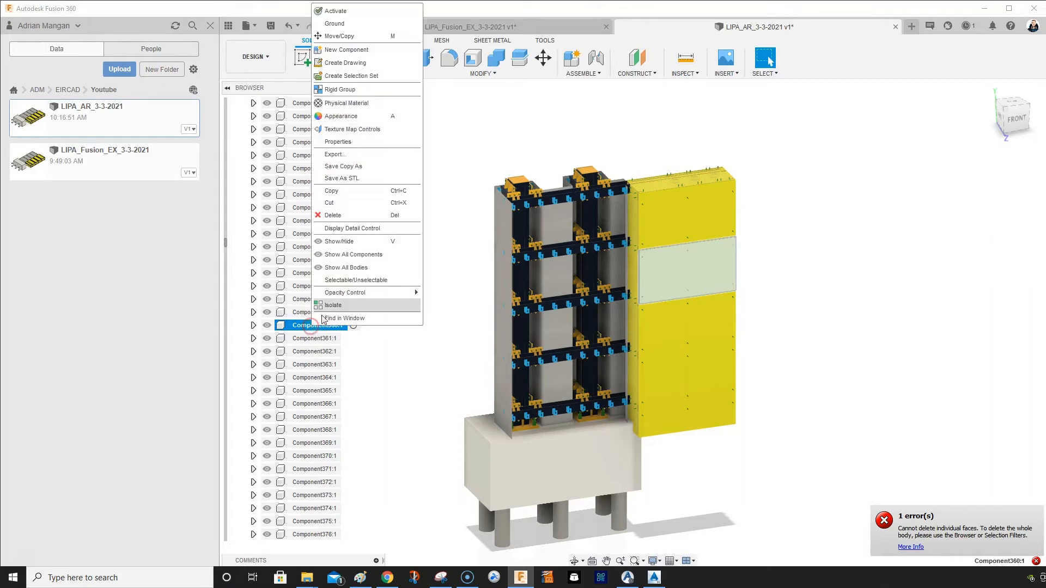
{"action": "left_click", "coordinate": [338, 208]}
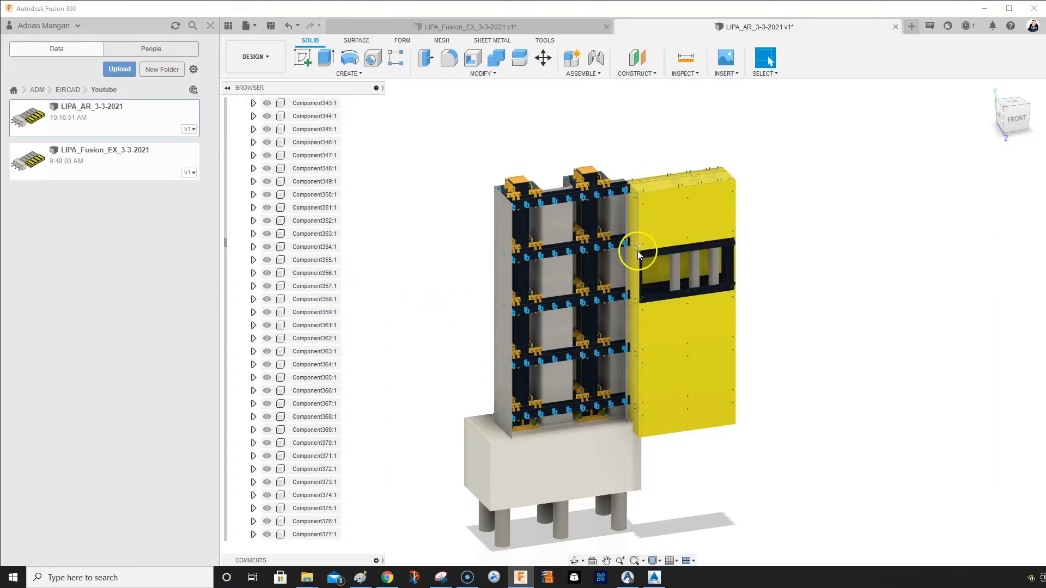
Delete Component361:1, the uppermost front panel of the yellow column
{"action": "left_click", "coordinate": [662, 217]}
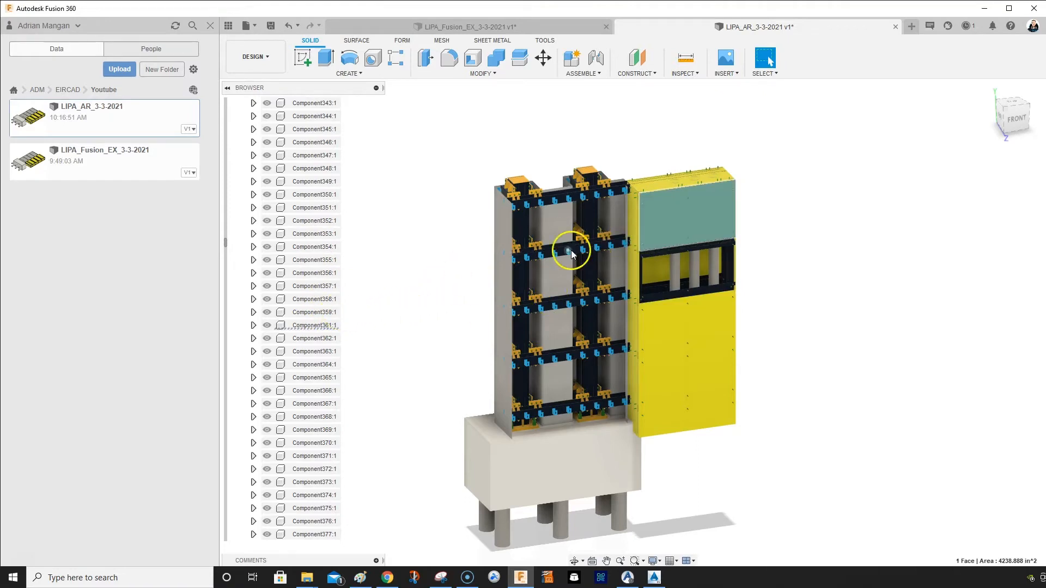
{"action": "left_click", "coordinate": [676, 195]}
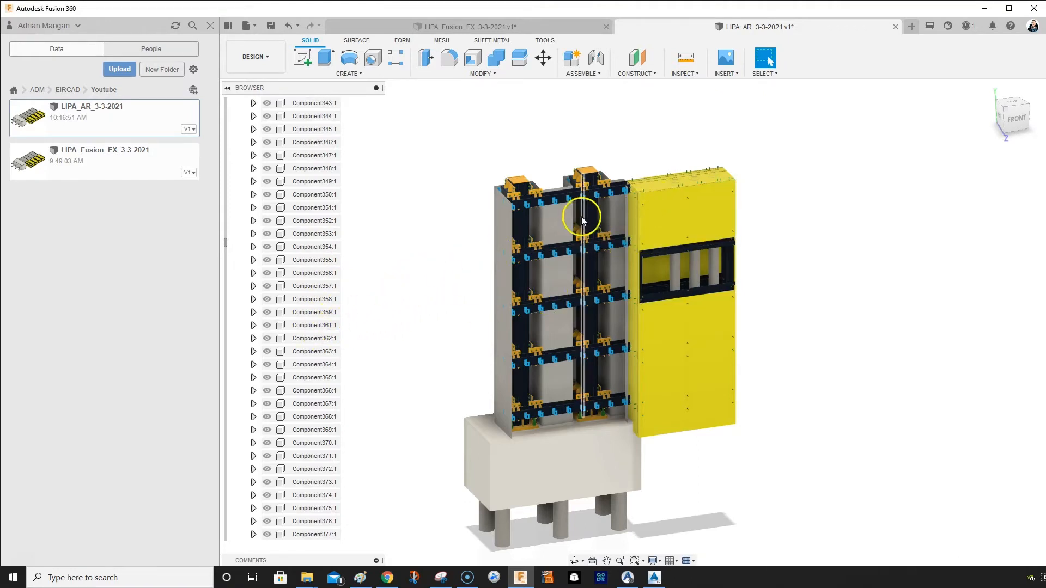
{"action": "left_click", "coordinate": [654, 215]}
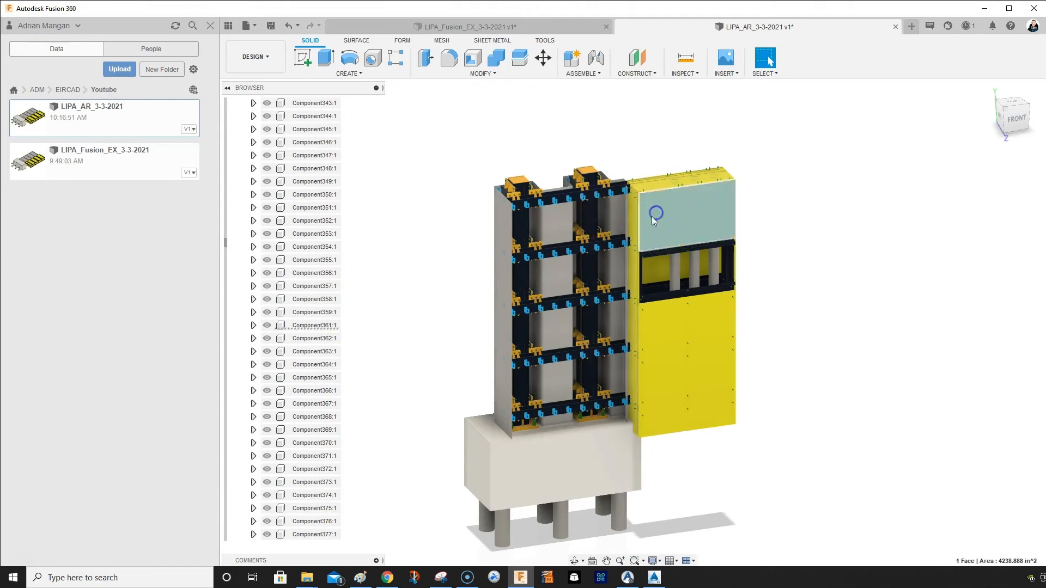
{"action": "left_click", "coordinate": [327, 326]}
{"action": "right_click", "coordinate": [323, 325]}
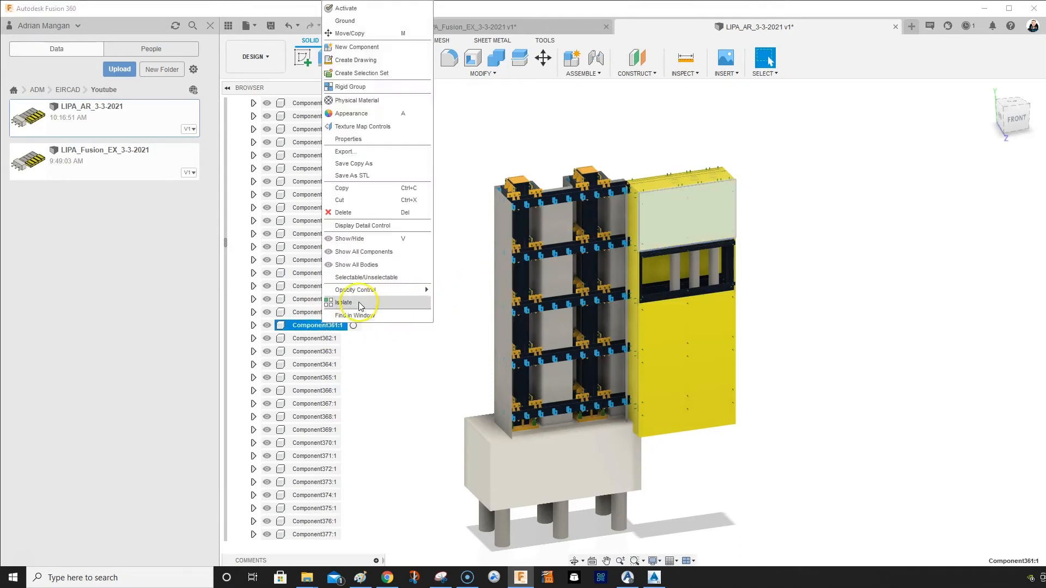
{"action": "left_click", "coordinate": [344, 212]}
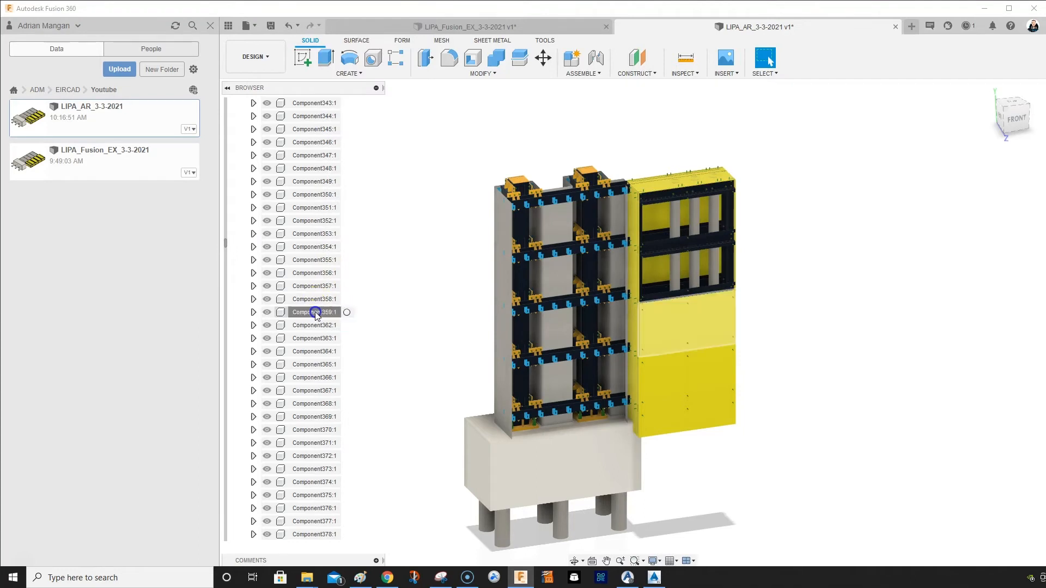
Delete Component359:1, the third front panel from the top of the yellow column
{"action": "left_click", "coordinate": [315, 312]}
{"action": "right_click", "coordinate": [315, 312]}
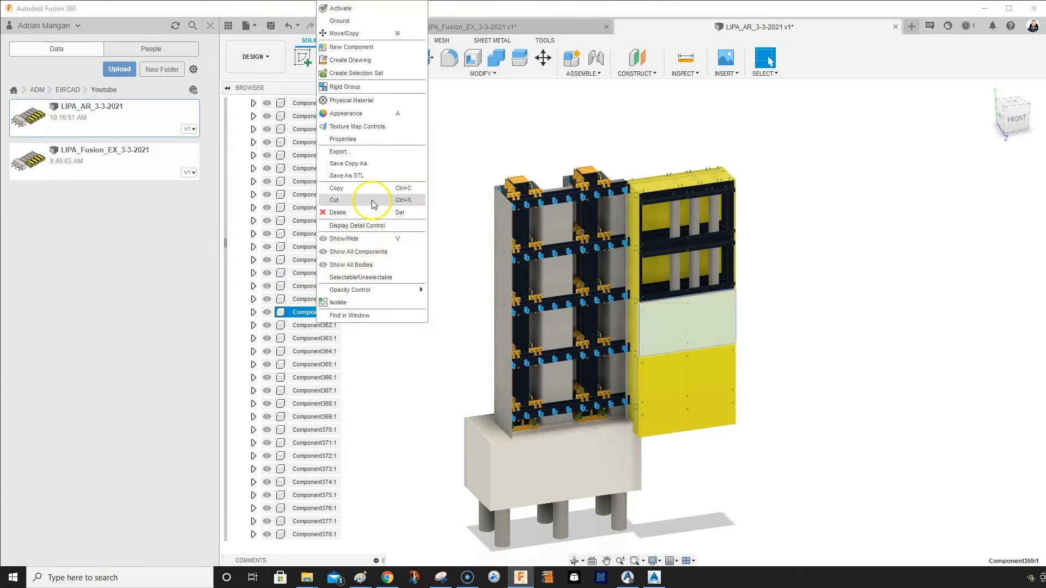
{"action": "left_click", "coordinate": [344, 213]}
Rename Component358:1, the lowest front panel of the yellow column, as Cover and delete it
{"action": "left_click", "coordinate": [314, 300]}
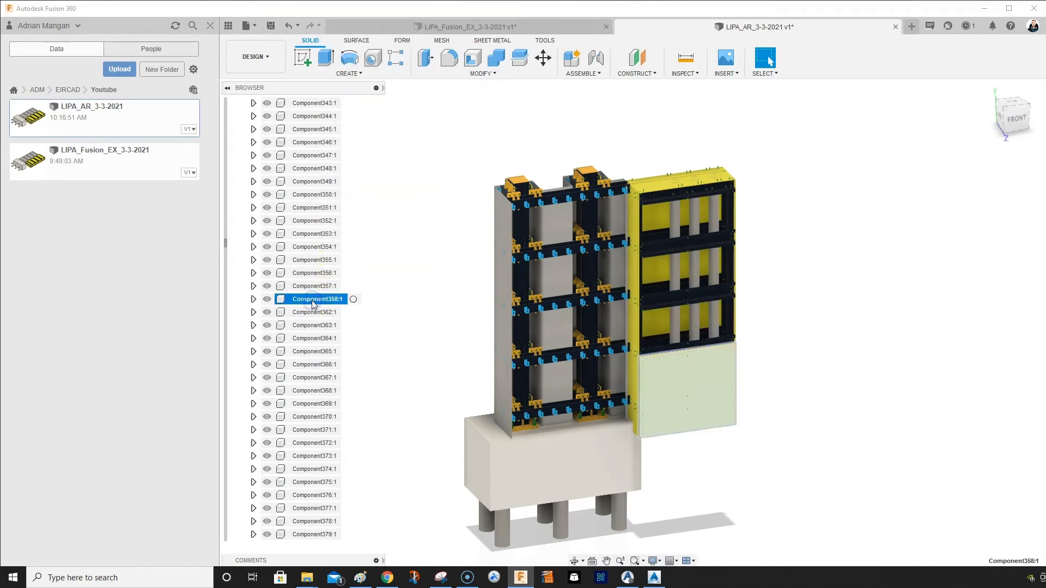
{"action": "double_click", "coordinate": [312, 301]}
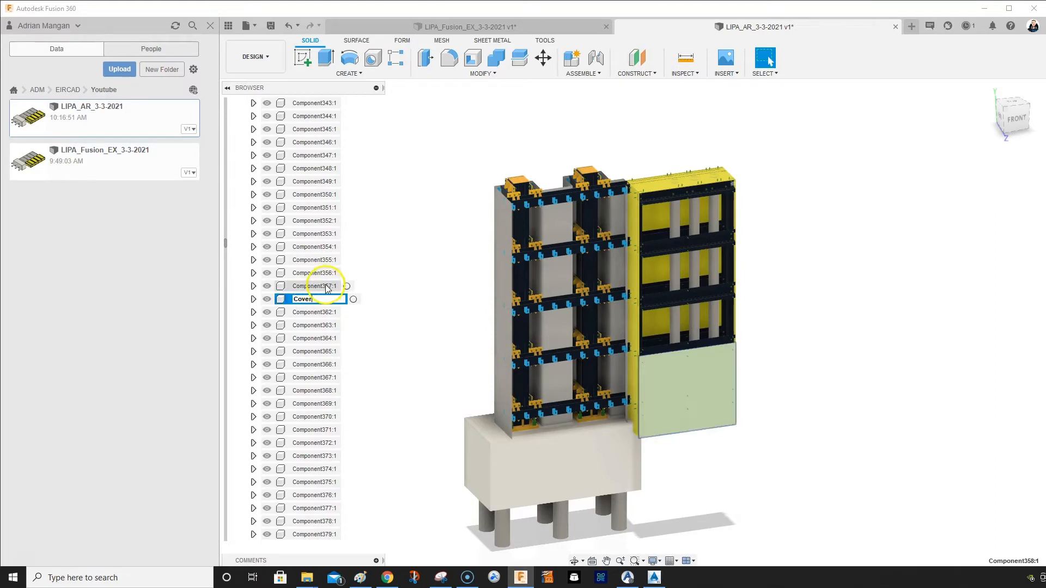
{"action": "key", "text": "Return"}
{"action": "right_click", "coordinate": [304, 299]}
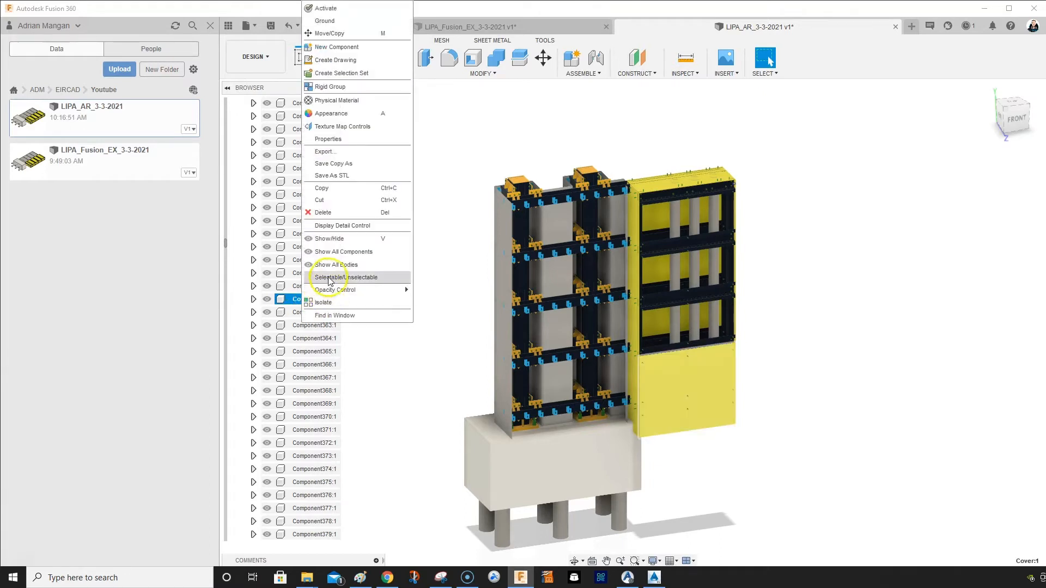
{"action": "left_click", "coordinate": [339, 213]}
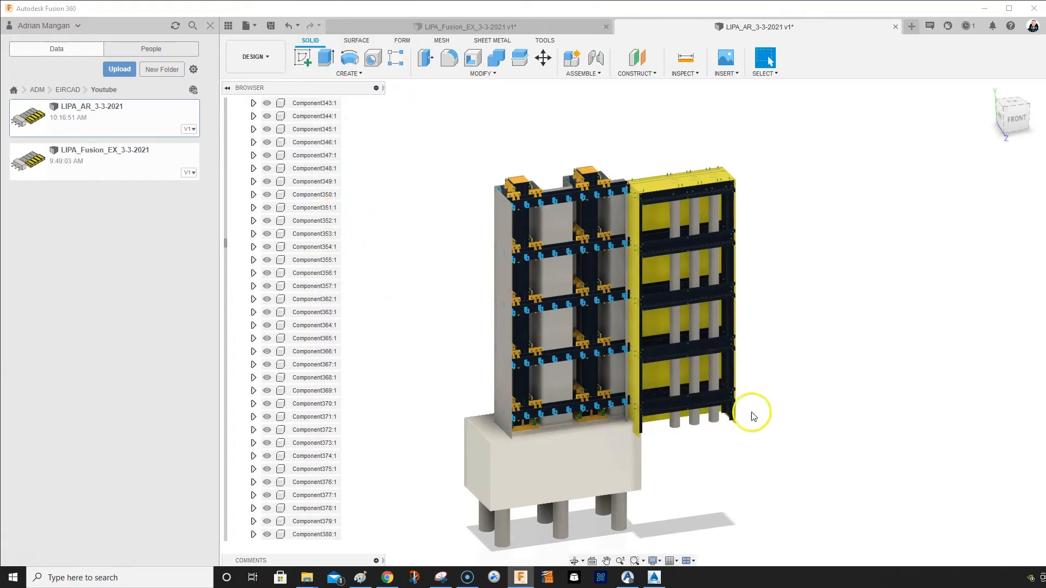
Collapse the component browser to clear space around the uncovered assembly
{"action": "scroll", "coordinate": [687, 158], "scroll_direction": "down", "scroll_amount": 2}
{"action": "scroll", "coordinate": [685, 155], "scroll_direction": "up", "scroll_amount": 2}
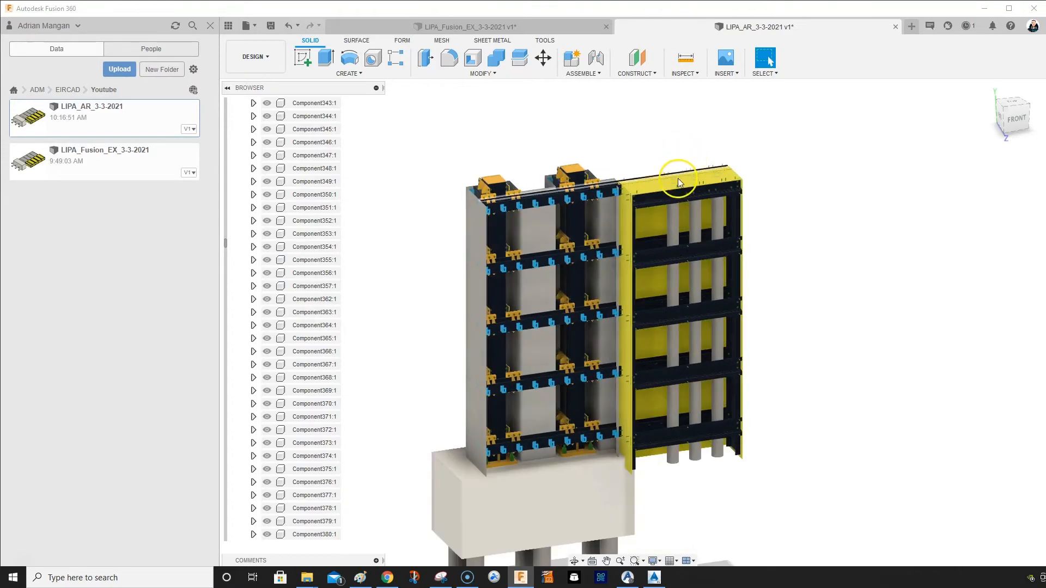
{"action": "middle_click_drag", "start_coordinate": [677, 178], "coordinate": [666, 204], "text": "shift"}
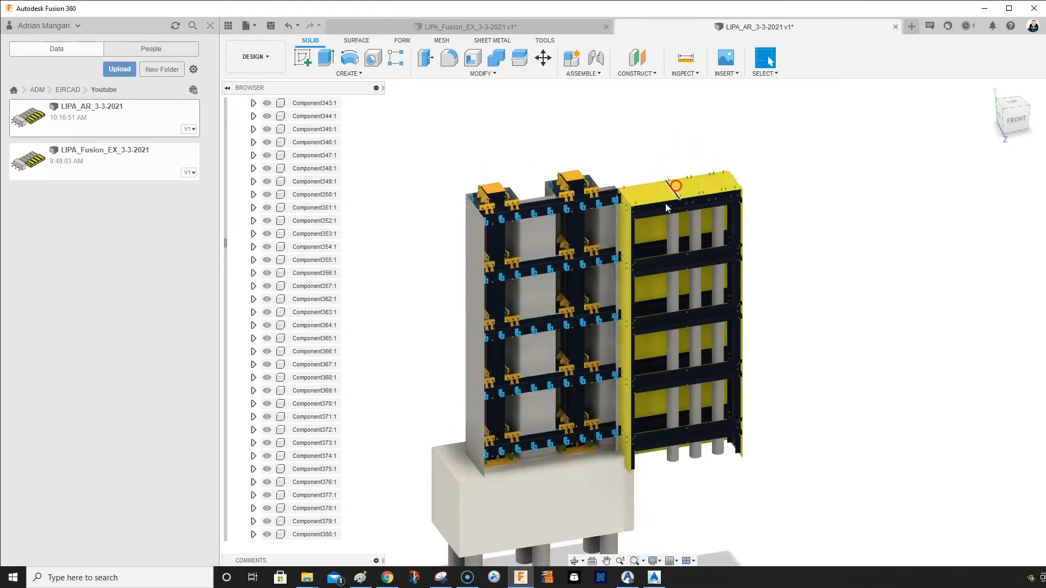
{"action": "middle_click_drag", "start_coordinate": [653, 244], "coordinate": [672, 183]}
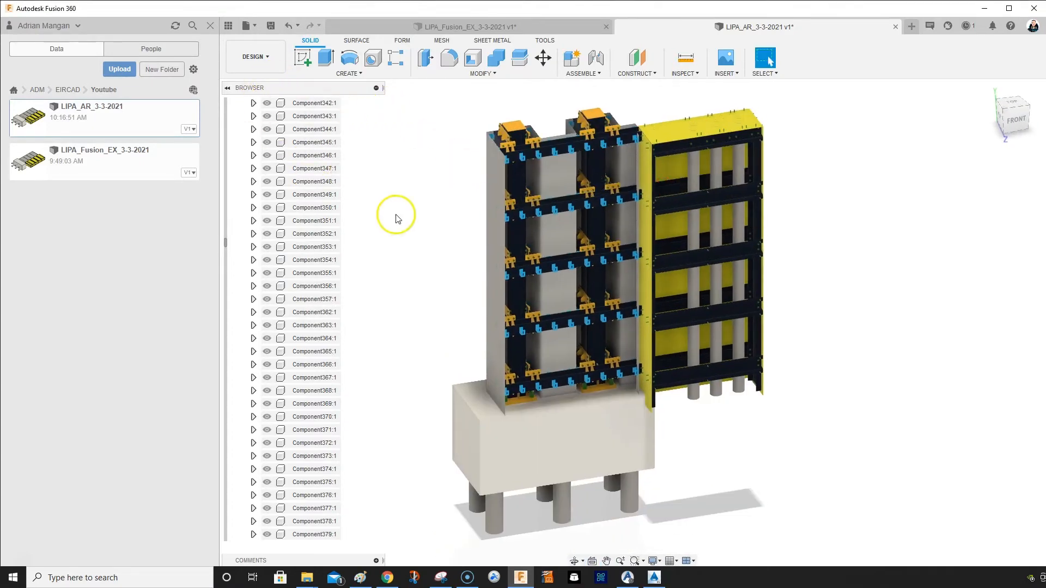
{"action": "left_click", "coordinate": [227, 89]}
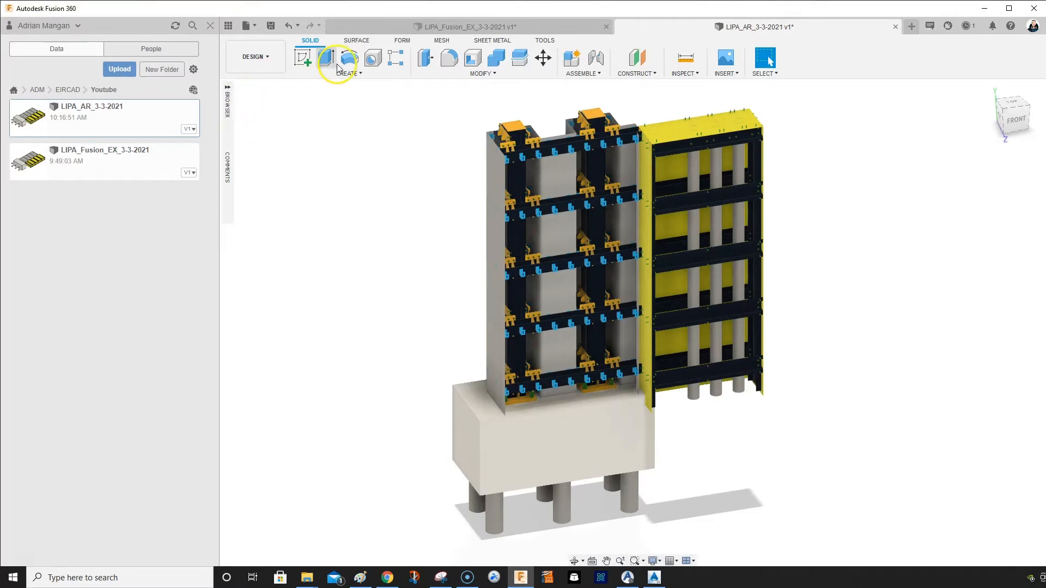
Switch to the Render workspace and collapse the rendering gallery
{"action": "left_click", "coordinate": [261, 55]}
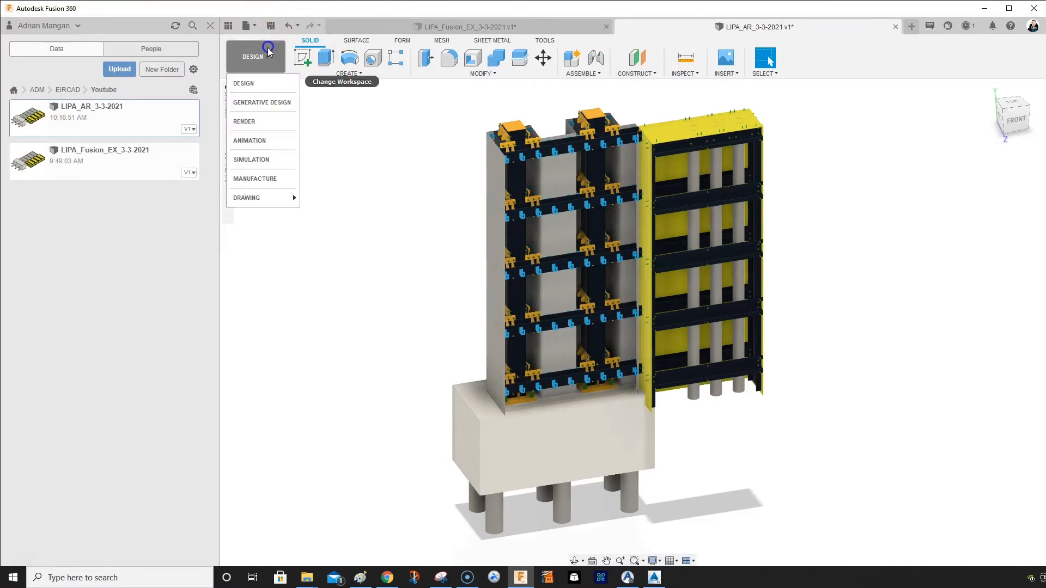
{"action": "left_click", "coordinate": [257, 122]}
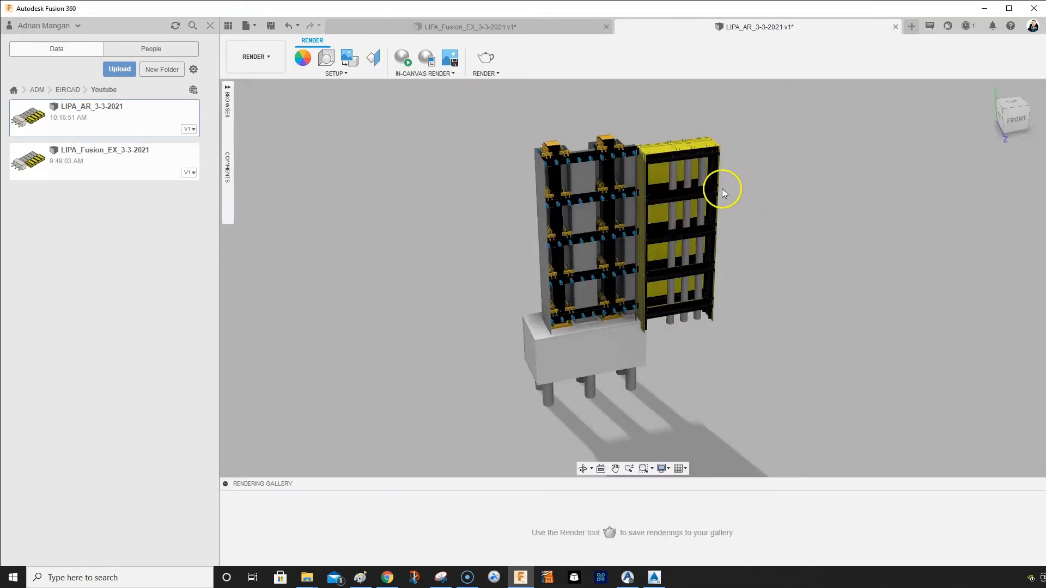
{"action": "middle_click_drag", "start_coordinate": [722, 189], "coordinate": [716, 220]}
{"action": "left_click", "coordinate": [227, 482]}
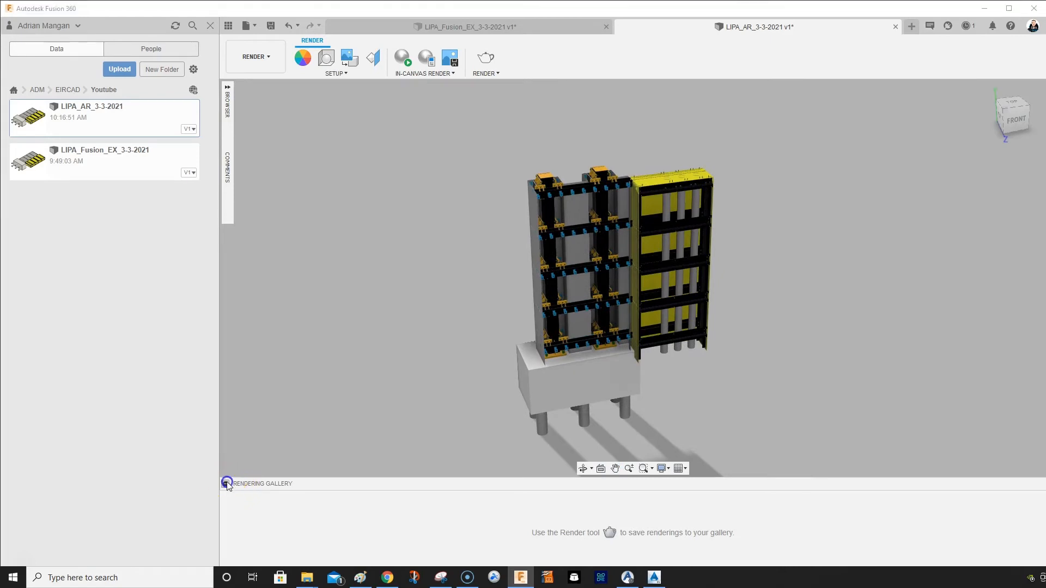
{"action": "scroll", "coordinate": [636, 318], "scroll_direction": "up", "scroll_amount": 5}
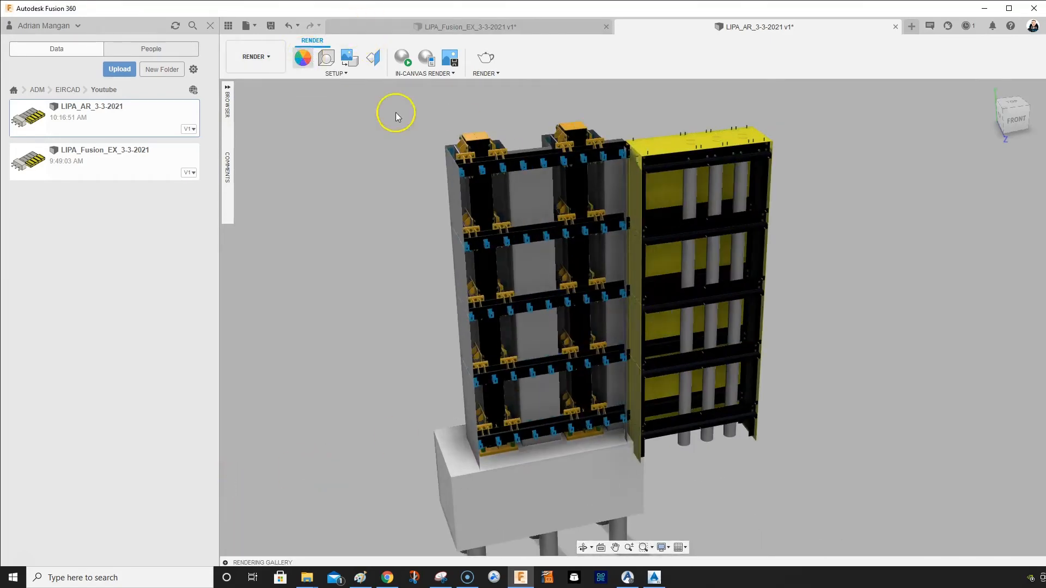
Open the appearance settings and look through the Favorites, My Appearances and Fusion 360 Appearances libraries
{"action": "key", "text": "a"}
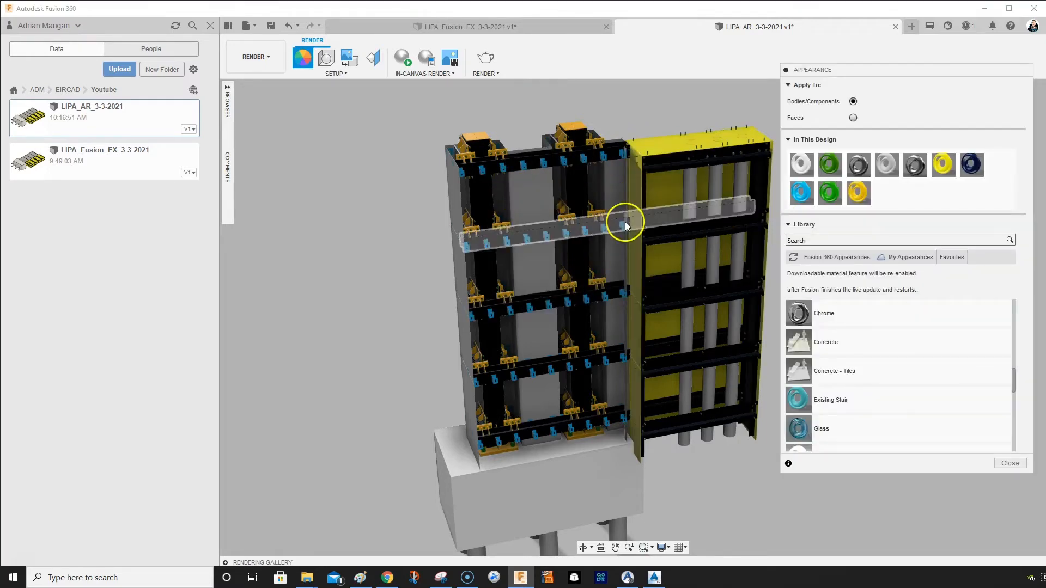
{"action": "scroll", "coordinate": [860, 354], "scroll_direction": "down", "scroll_amount": 5}
{"action": "left_click", "coordinate": [864, 354]}
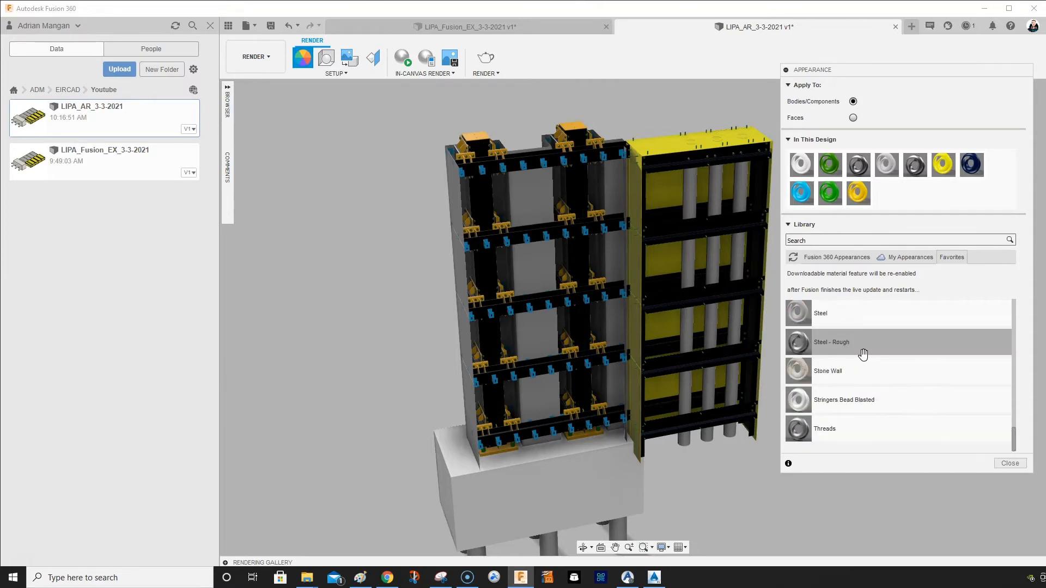
{"action": "scroll", "coordinate": [864, 353], "scroll_direction": "up", "scroll_amount": 3}
{"action": "scroll", "coordinate": [864, 350], "scroll_direction": "up", "scroll_amount": 6}
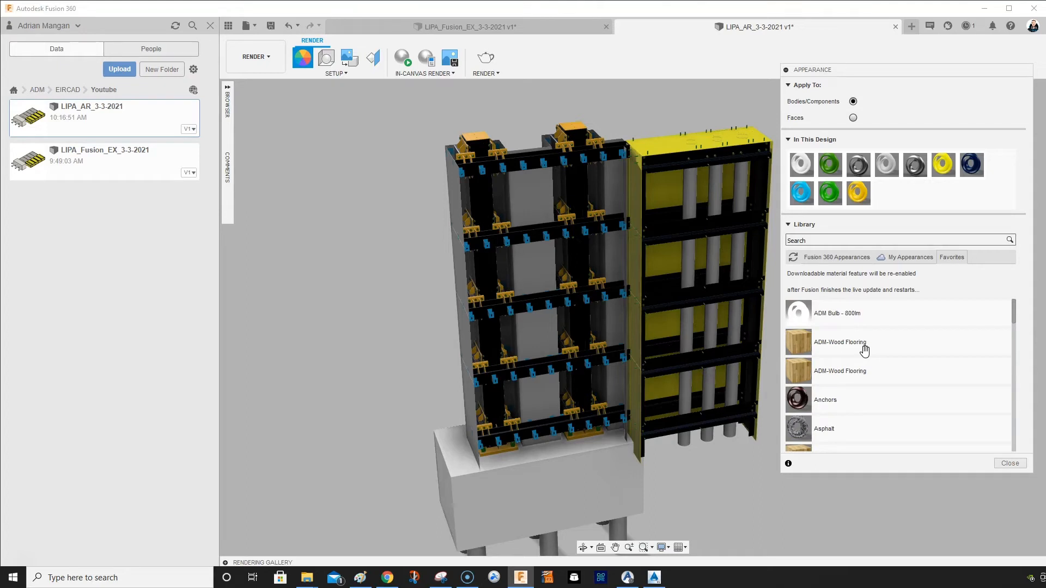
{"action": "scroll", "coordinate": [864, 350], "scroll_direction": "down", "scroll_amount": 3}
{"action": "scroll", "coordinate": [864, 352], "scroll_direction": "down", "scroll_amount": 3}
{"action": "scroll", "coordinate": [865, 351], "scroll_direction": "down", "scroll_amount": 3}
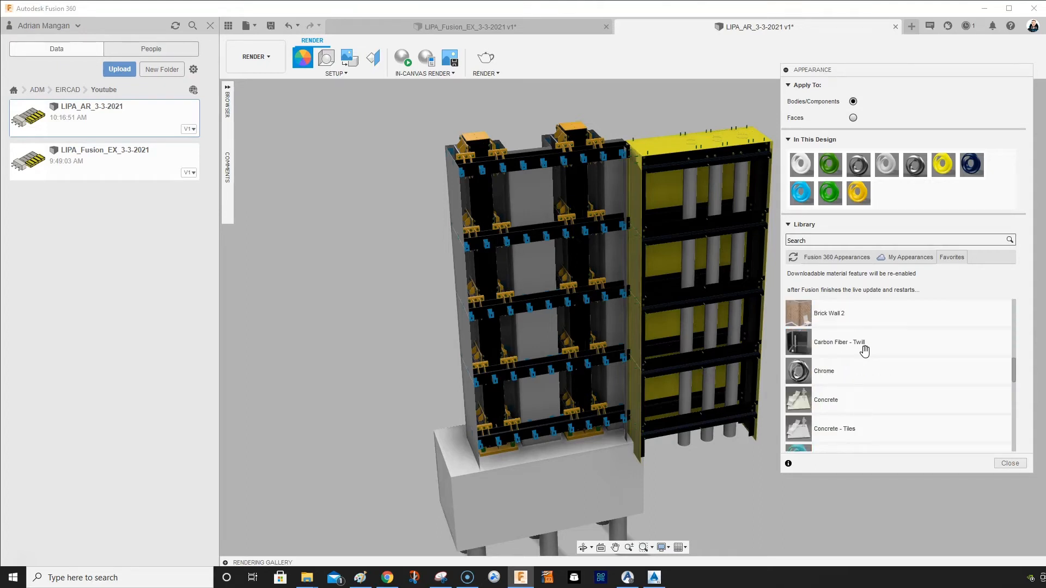
{"action": "scroll", "coordinate": [865, 352], "scroll_direction": "up", "scroll_amount": 3}
{"action": "left_click", "coordinate": [909, 259]}
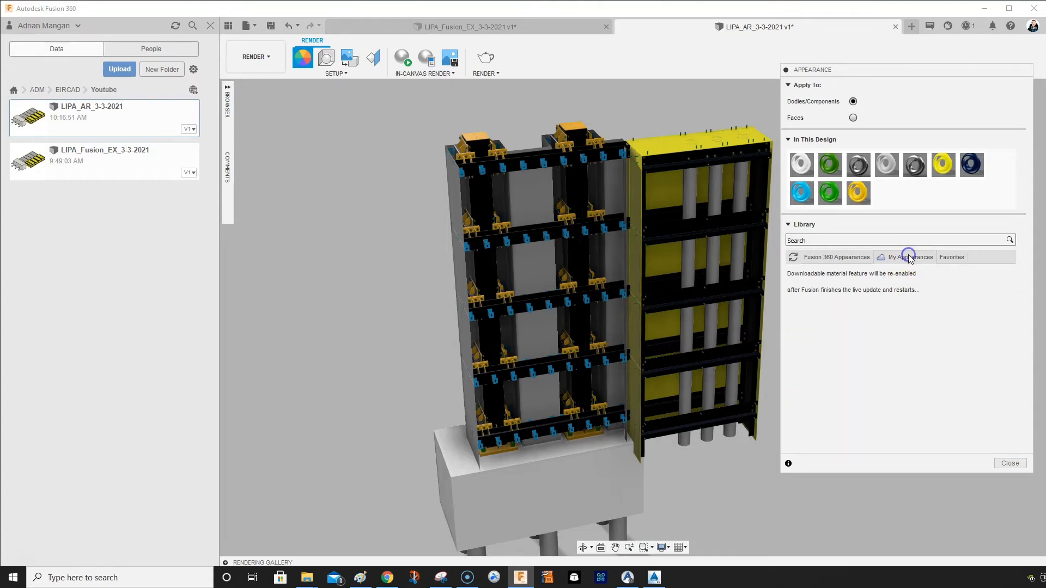
{"action": "left_click", "coordinate": [849, 260]}
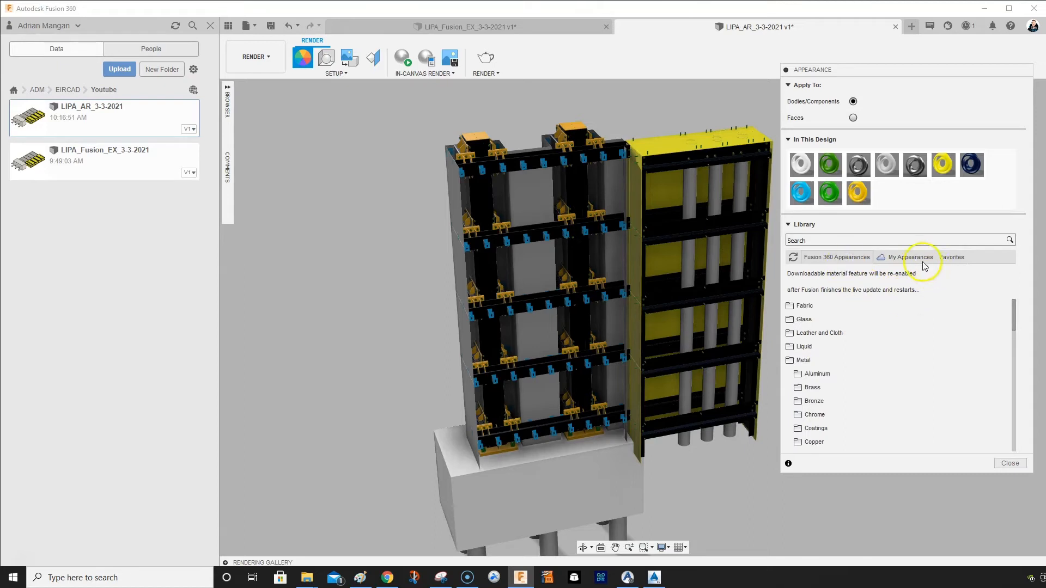
{"action": "left_click", "coordinate": [947, 260]}
{"action": "scroll", "coordinate": [864, 392], "scroll_direction": "down", "scroll_amount": 3}
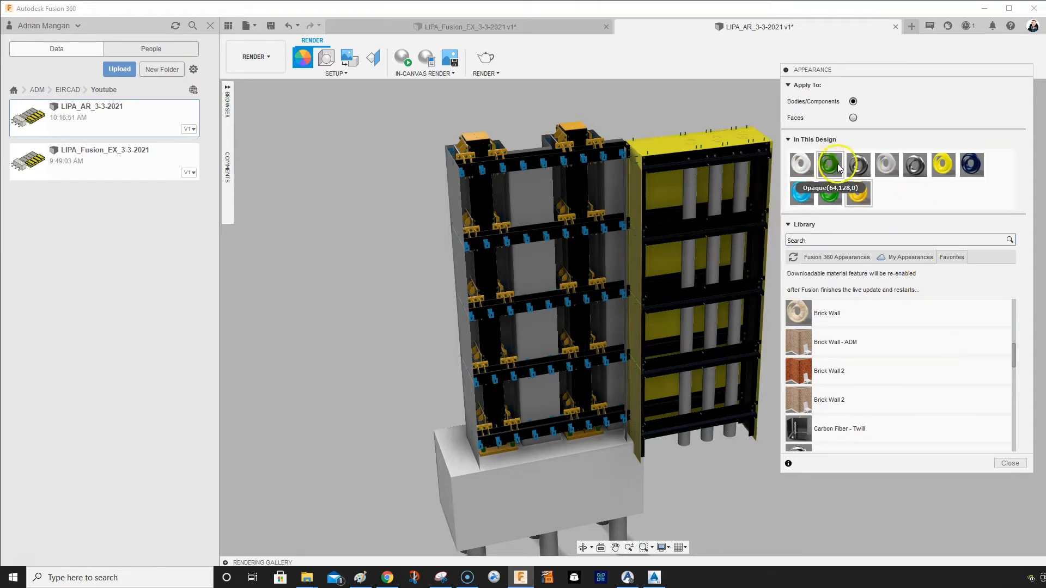
Duplicate the Steel - Satin appearance and set the copy's colour to RGB 255, 199, 199
{"action": "right_click", "coordinate": [861, 166]}
{"action": "left_click", "coordinate": [875, 181]}
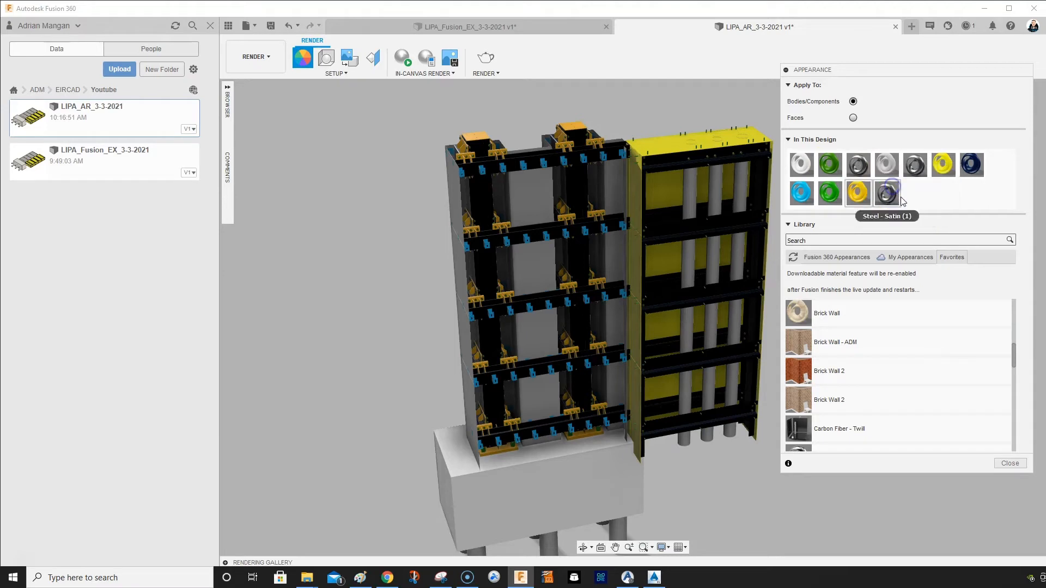
{"action": "double_click", "coordinate": [891, 199]}
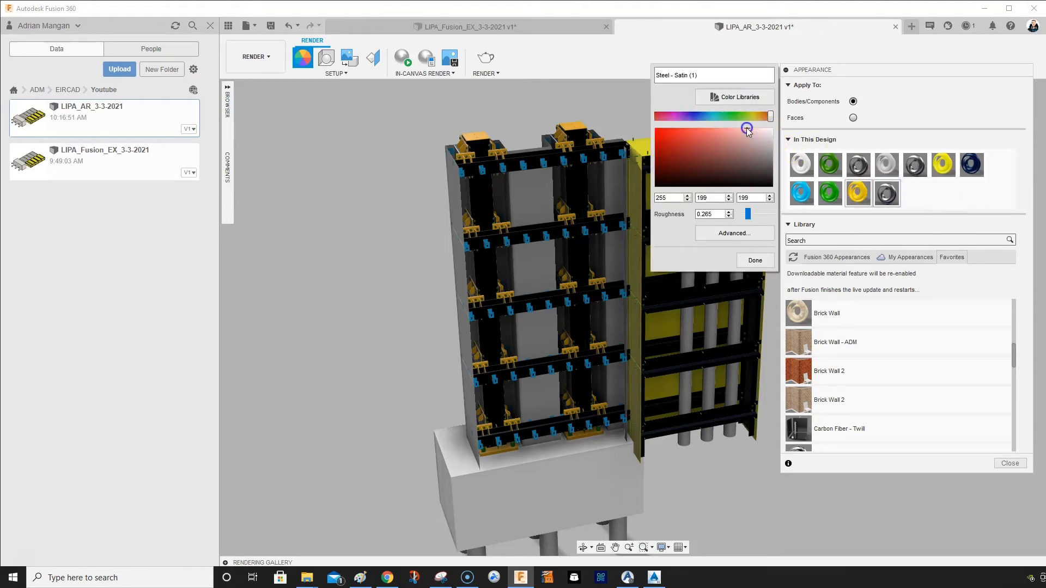
{"action": "left_click", "coordinate": [755, 260]}
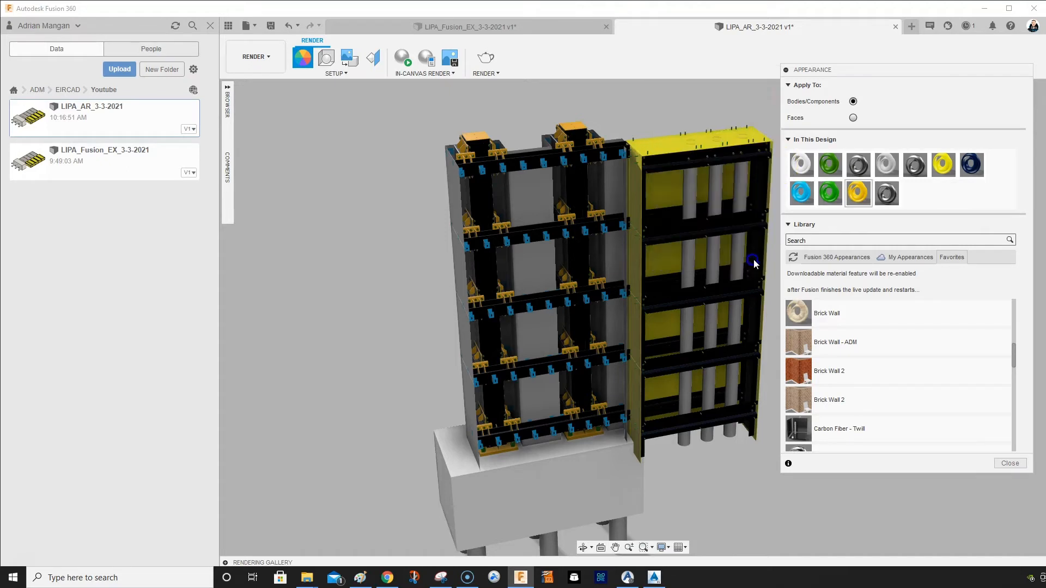
Select all objects that use the yellow appearance and apply the pinkish Steel - Satin (1) appearance to them
{"action": "right_click", "coordinate": [948, 160]}
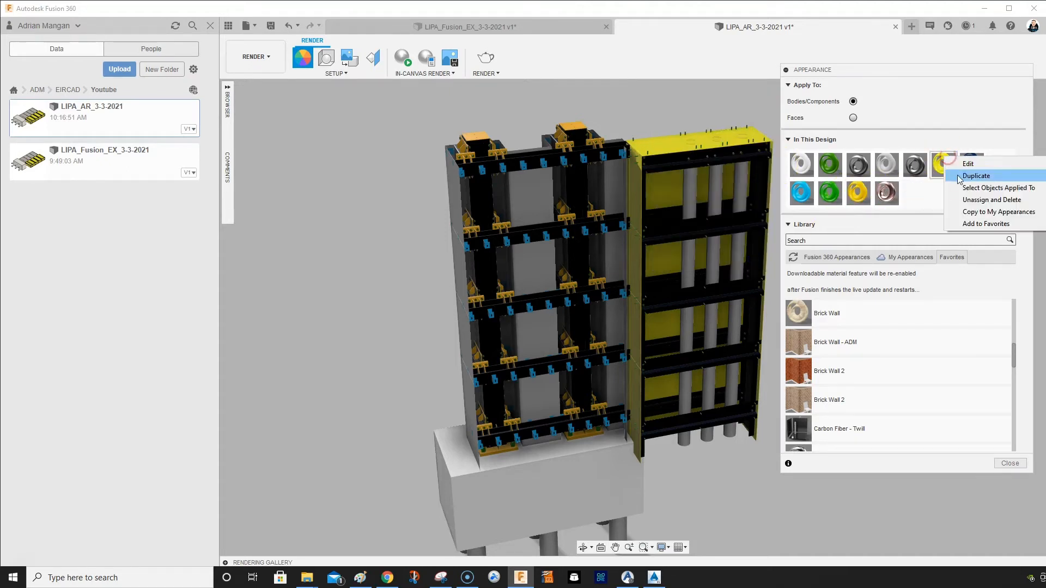
{"action": "left_click", "coordinate": [973, 189]}
{"action": "left_click_drag", "start_coordinate": [893, 195], "coordinate": [675, 147]}
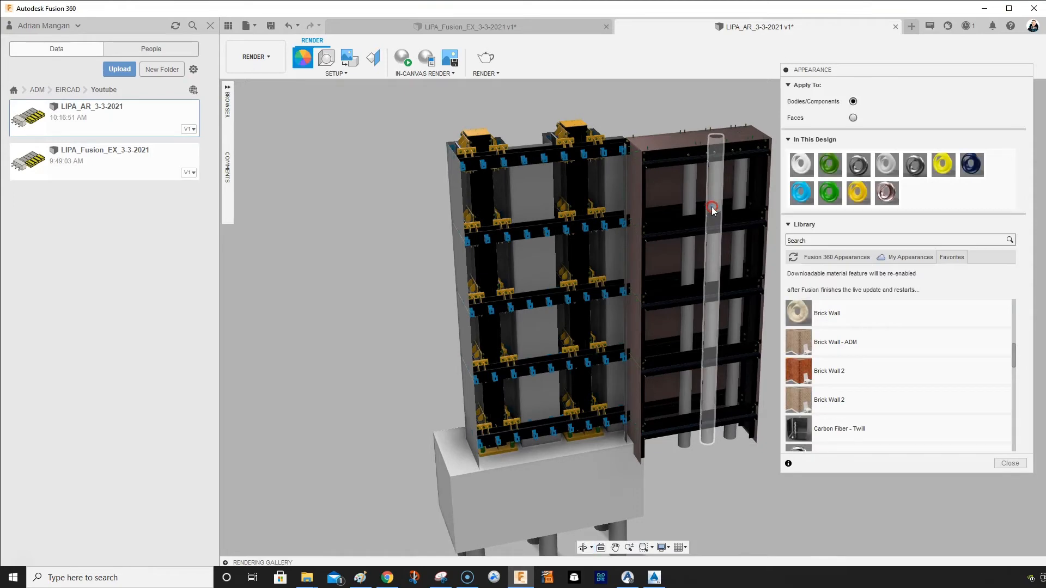
Change the green Opaque(41,166,0) appearance to a pale, nearly white colour
{"action": "scroll", "coordinate": [632, 411], "scroll_direction": "down", "scroll_amount": 1}
{"action": "scroll", "coordinate": [628, 420], "scroll_direction": "up", "scroll_amount": 5}
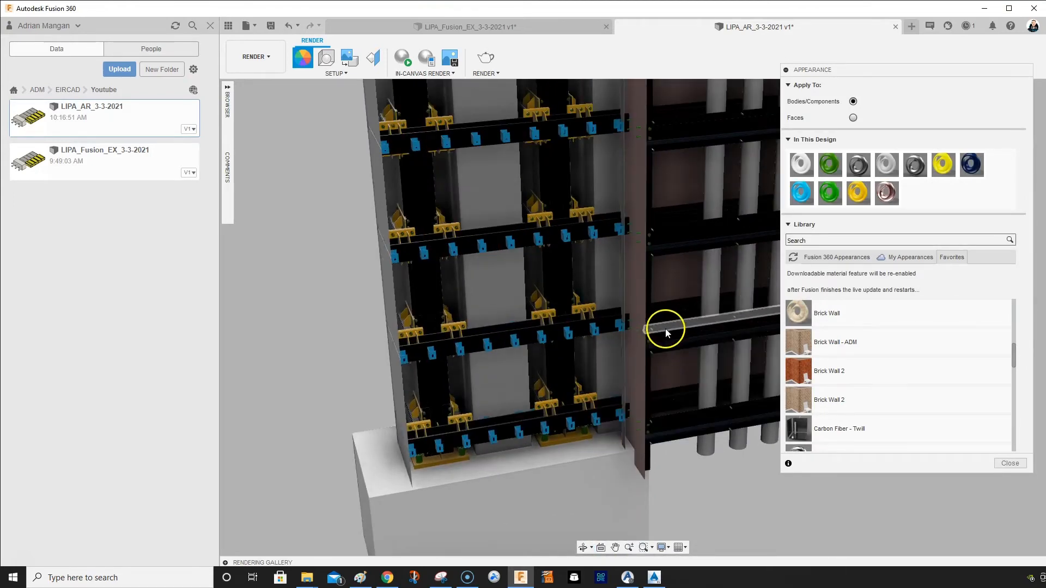
{"action": "double_click", "coordinate": [829, 201]}
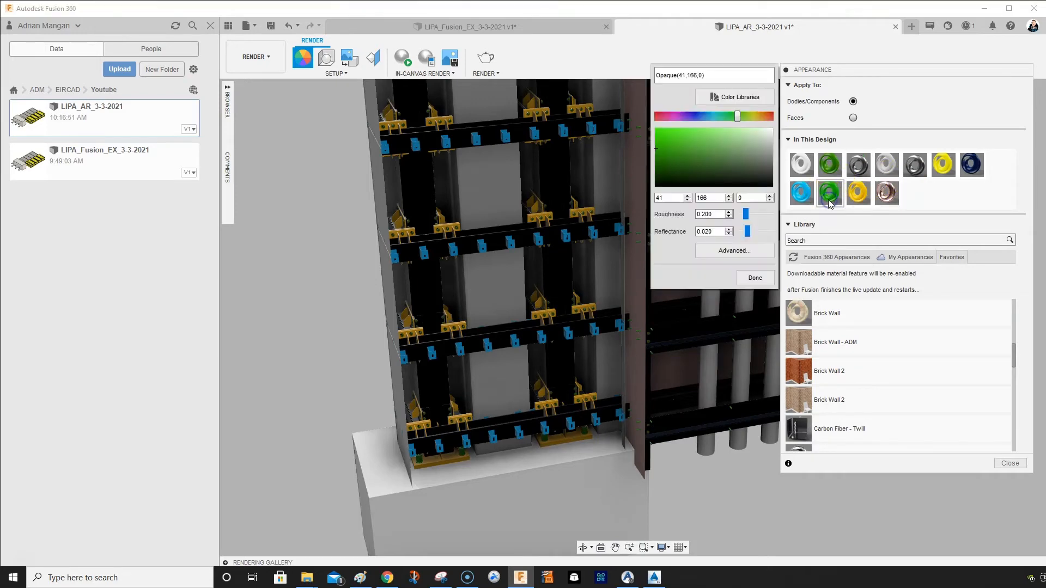
{"action": "mouse_move", "coordinate": [748, 177]}
{"action": "left_mouse_down"}
{"action": "mouse_move", "coordinate": [760, 140]}
{"action": "mouse_move", "coordinate": [772, 140]}
{"action": "left_mouse_up"}
{"action": "left_click", "coordinate": [755, 278]}
Set the Opaque(64,128,0) appearance to RGB 213, 219, 207 and rename it after the bolts
{"action": "double_click", "coordinate": [829, 164]}
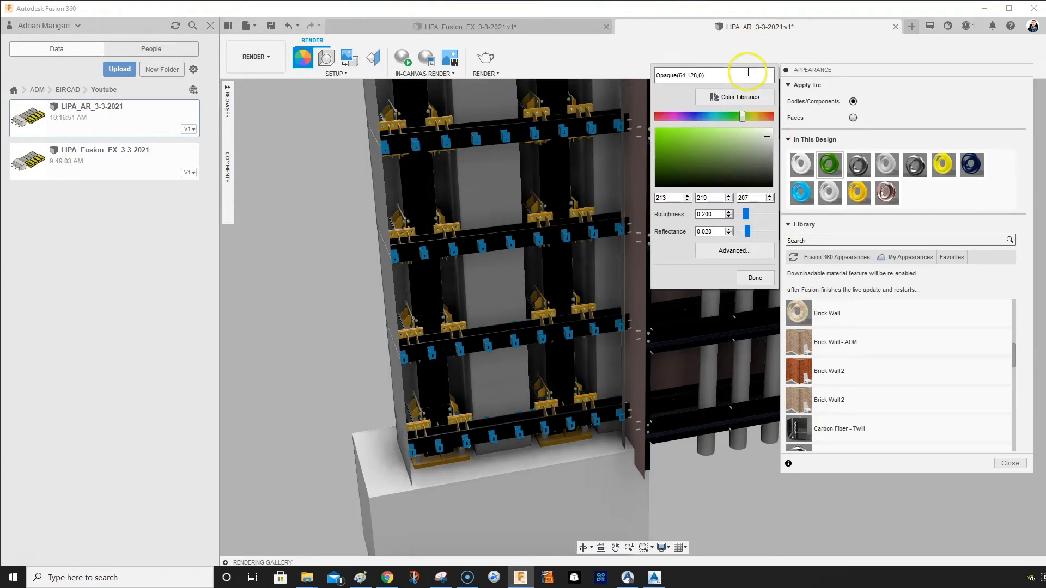
{"action": "left_click_drag", "start_coordinate": [746, 71], "coordinate": [577, 71]}
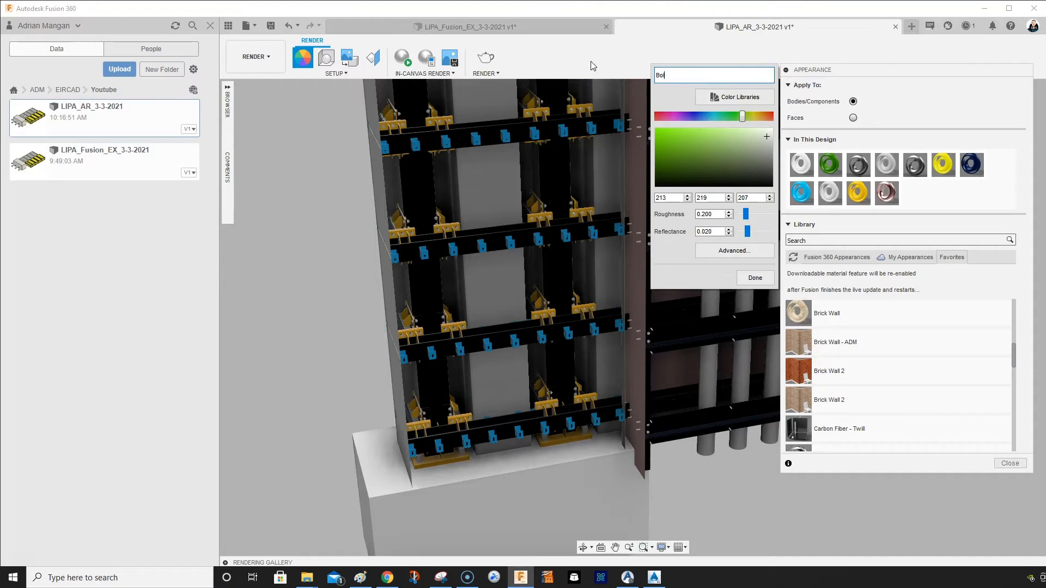
{"action": "left_click", "coordinate": [763, 277]}
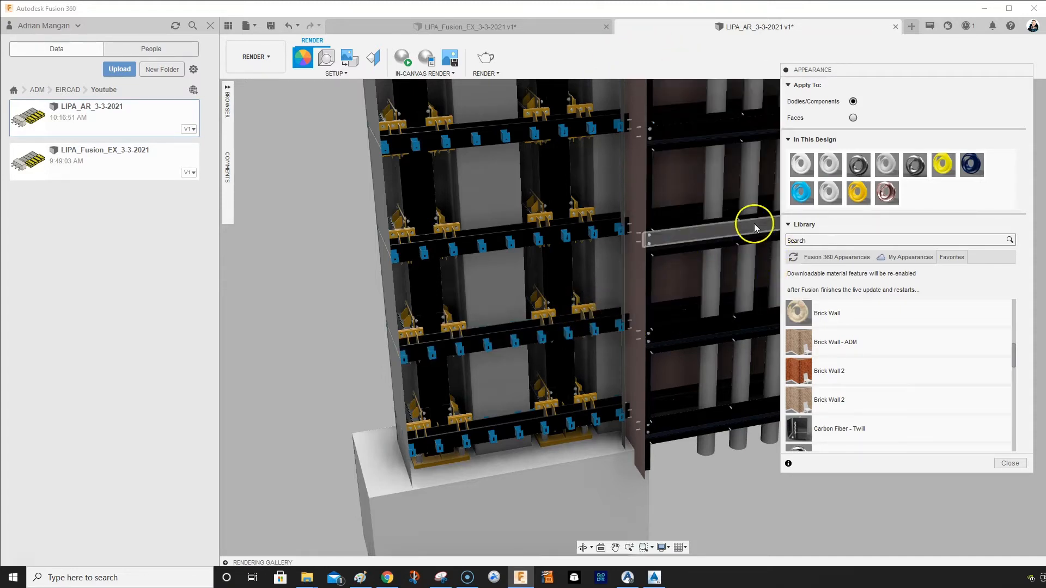
Delete the unused dark metallic appearance beside the yellow one from the appearances in this design
{"action": "left_click_drag", "start_coordinate": [859, 190], "coordinate": [512, 288]}
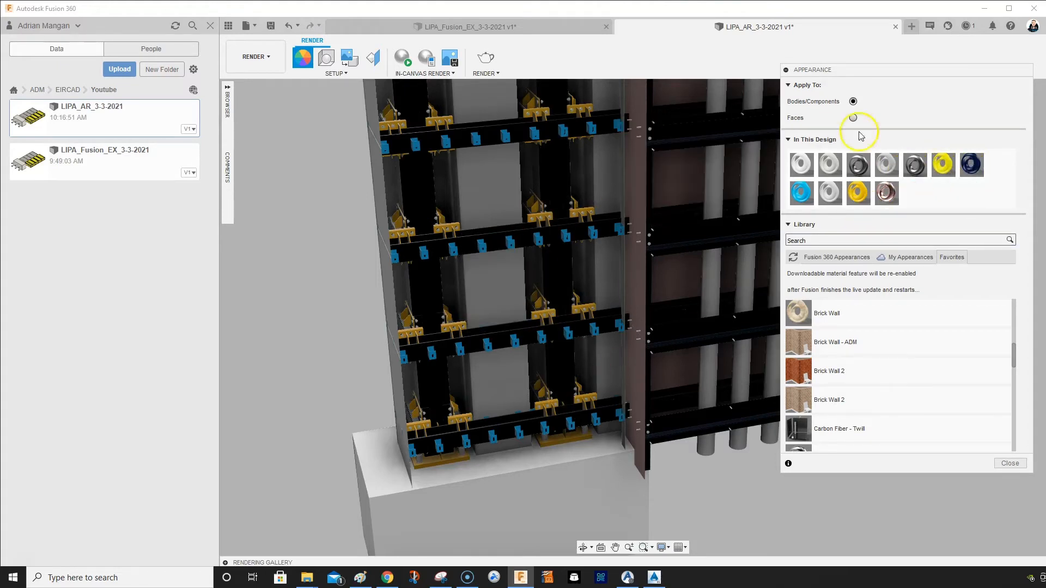
{"action": "right_click", "coordinate": [913, 166]}
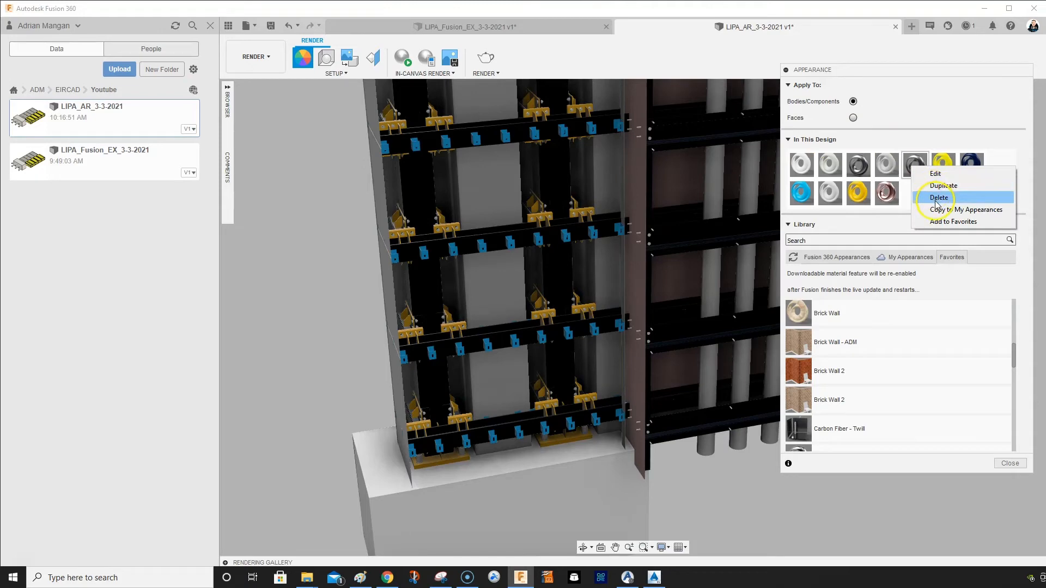
{"action": "left_click", "coordinate": [939, 198]}
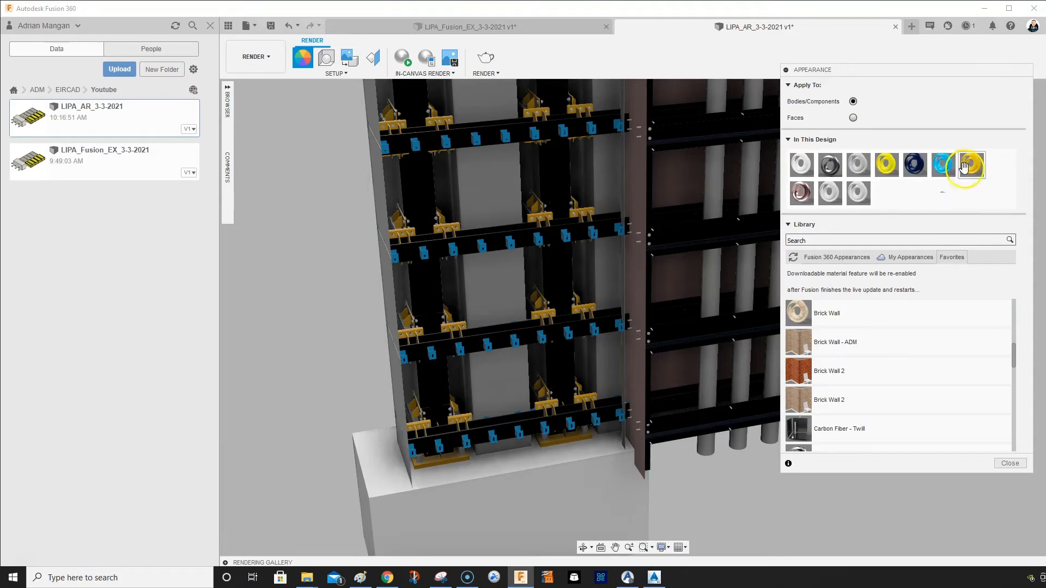
Select all objects that use the dark navy appearance and examine which parts of the assembly carry it
{"action": "right_click", "coordinate": [919, 169]}
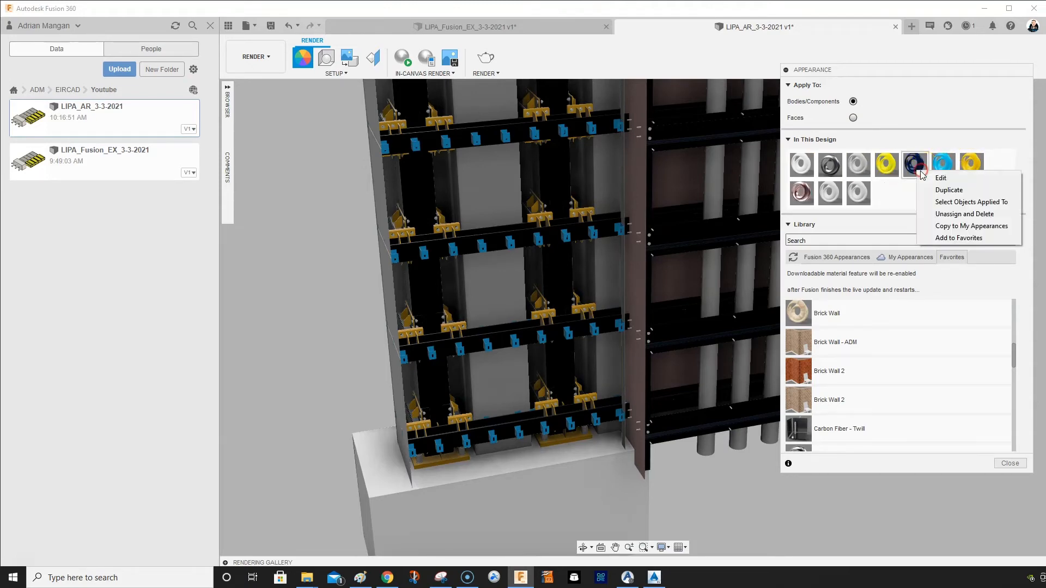
{"action": "left_click", "coordinate": [942, 203]}
{"action": "left_click", "coordinate": [857, 150]}
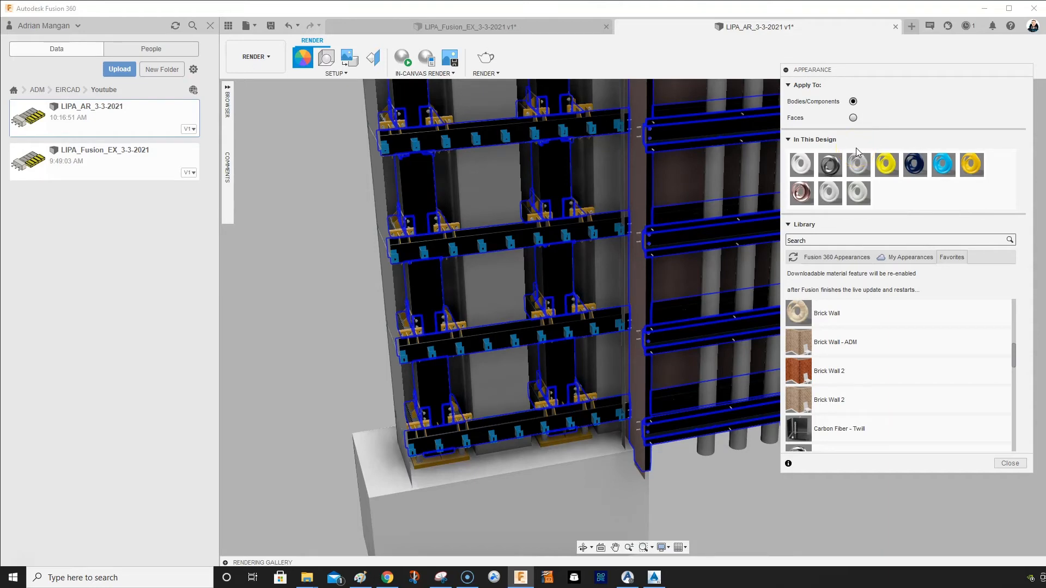
{"action": "left_click", "coordinate": [786, 70]}
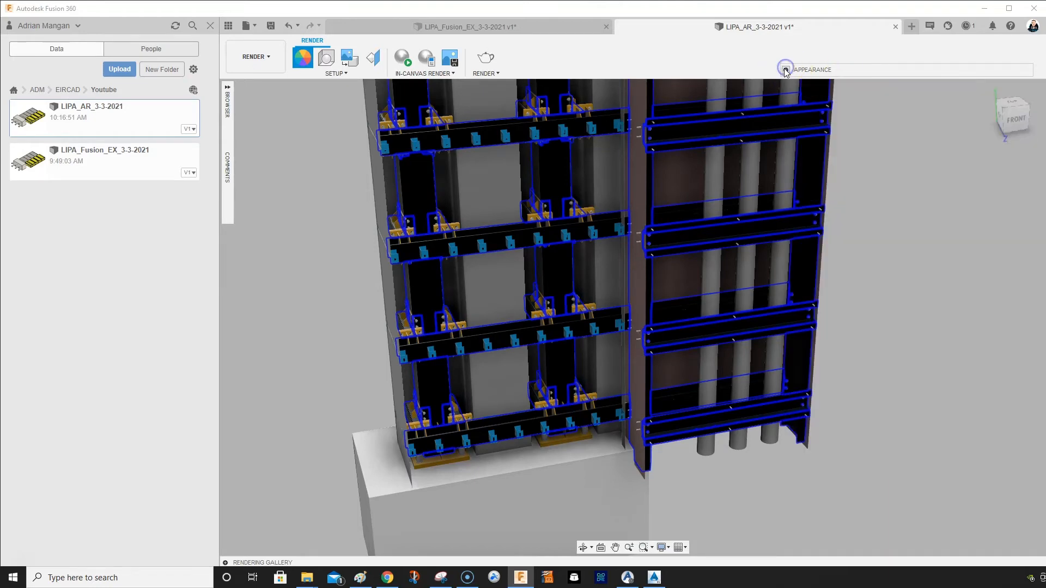
{"action": "middle_click_drag", "start_coordinate": [709, 245], "coordinate": [730, 319]}
{"action": "scroll", "coordinate": [730, 319], "scroll_direction": "down", "scroll_amount": 2}
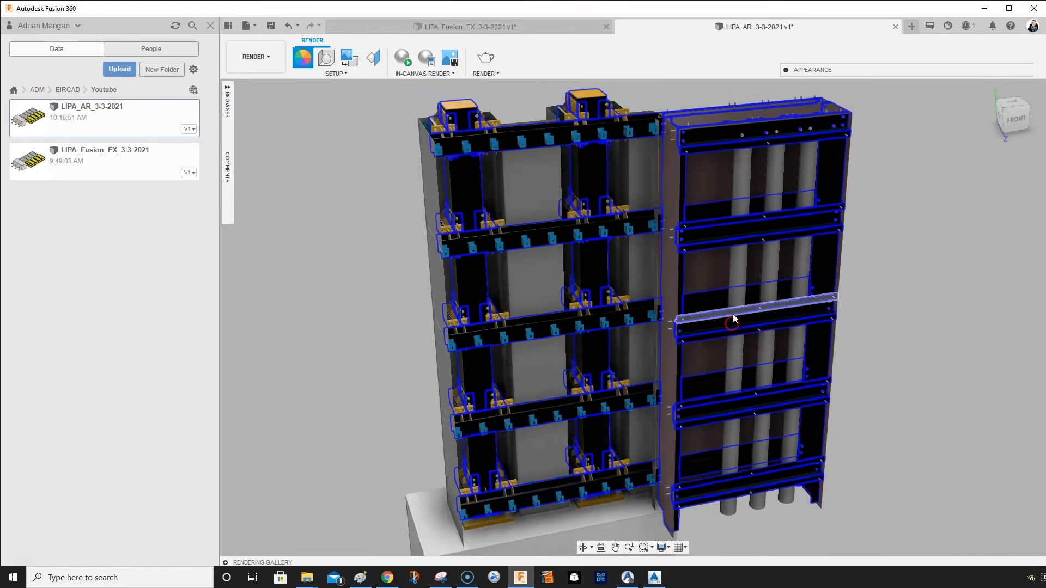
Switch to the LIPA_Fusion_EX_3-3-2021 design and save it as a new version
{"action": "left_click", "coordinate": [430, 65]}
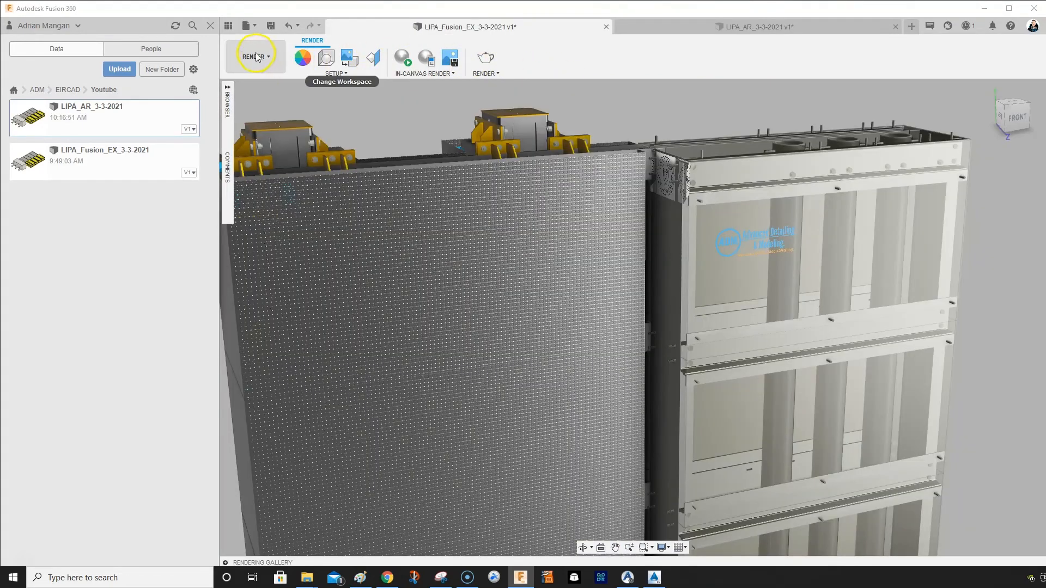
{"action": "left_click", "coordinate": [268, 25]}
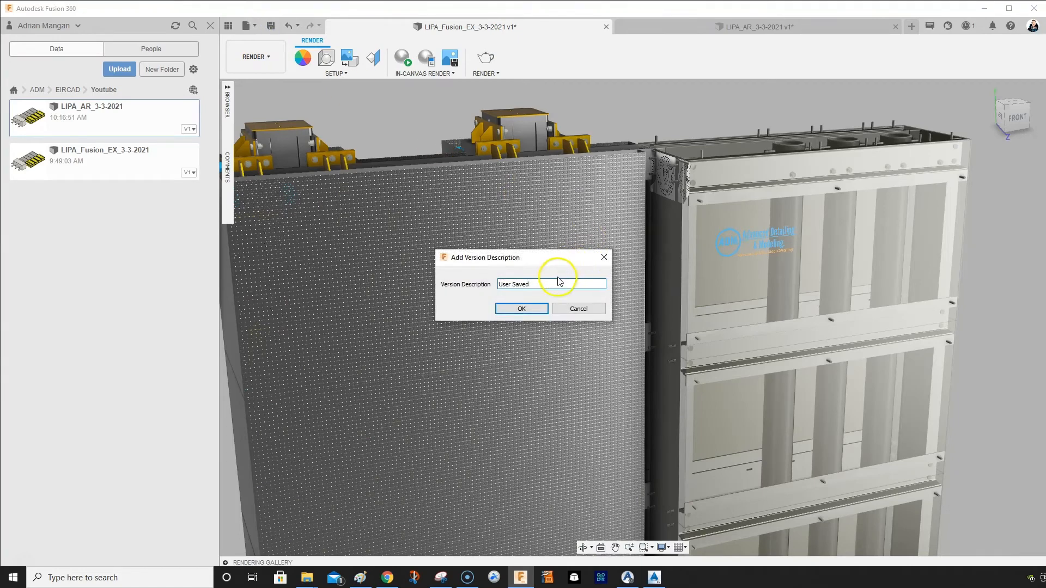
{"action": "left_click_drag", "start_coordinate": [560, 281], "coordinate": [447, 285]}
{"action": "left_click", "coordinate": [521, 308]}
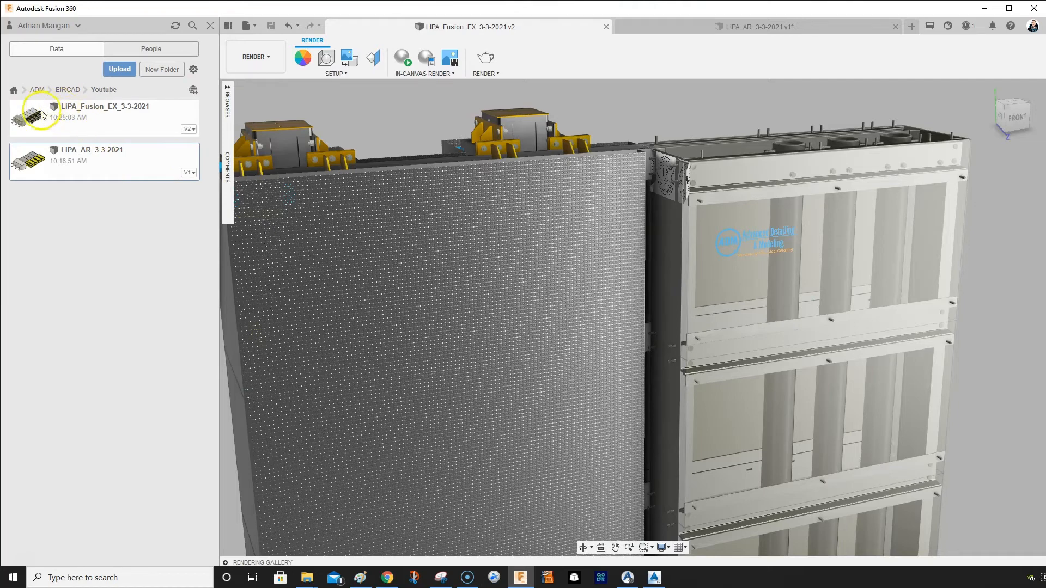
Return to the LIPA_AR_3-3-2021 design and open its full list of appearances
{"action": "left_click", "coordinate": [716, 32]}
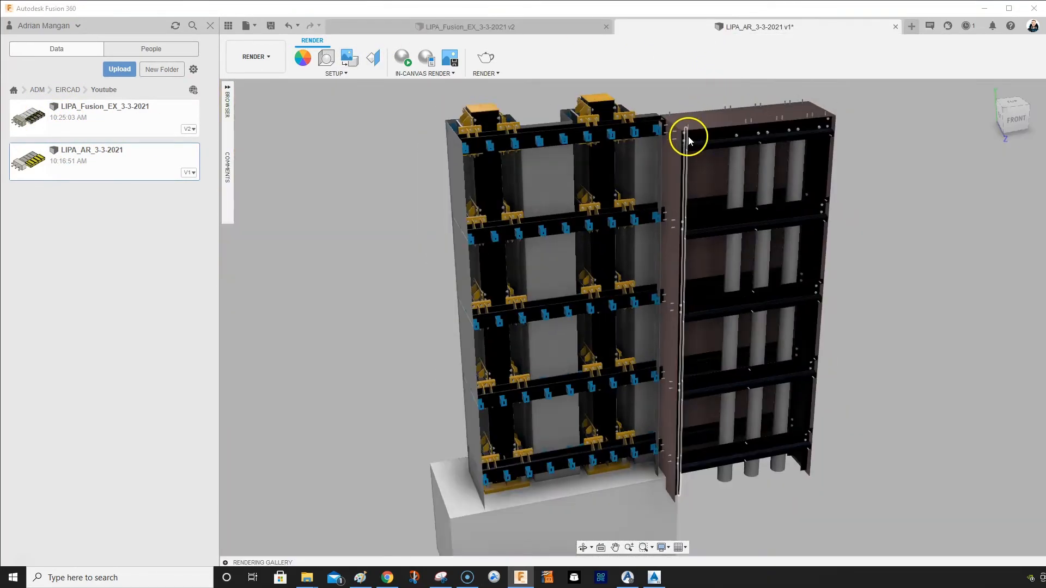
{"action": "scroll", "coordinate": [688, 136], "scroll_direction": "up", "scroll_amount": 2}
{"action": "middle_click_drag", "start_coordinate": [691, 139], "coordinate": [728, 196]}
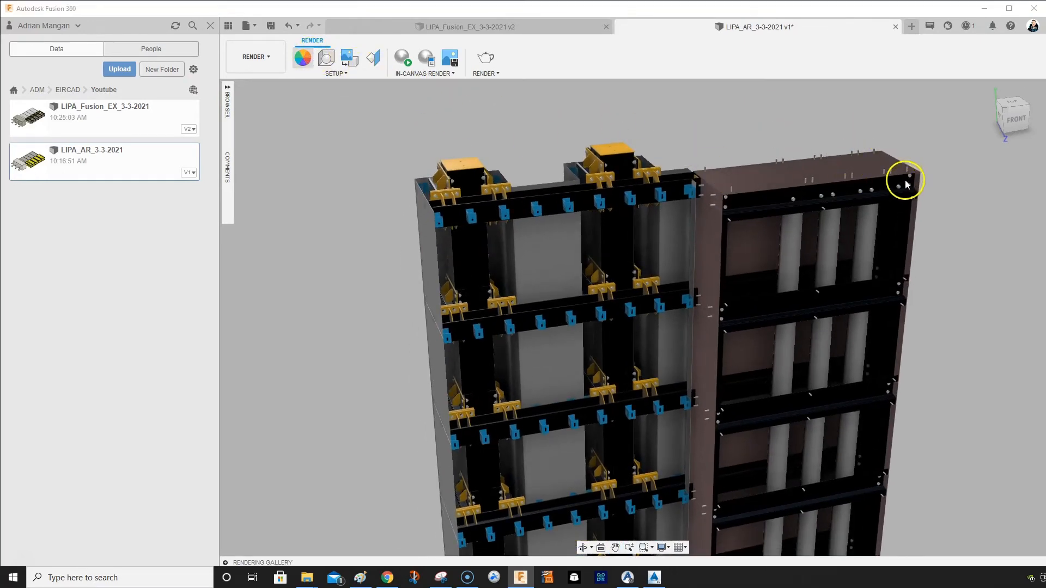
{"action": "key", "text": "a"}
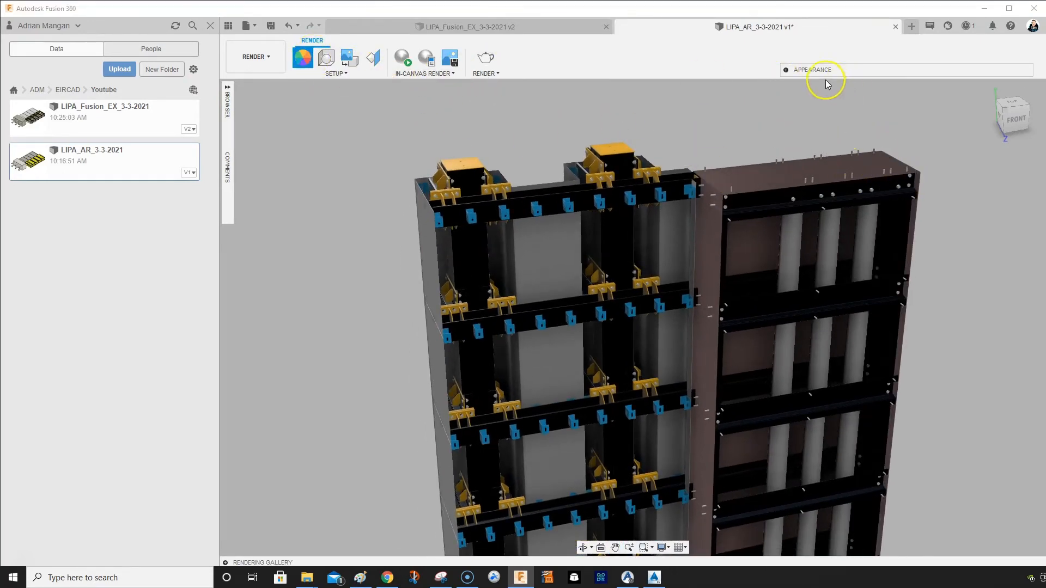
{"action": "left_click", "coordinate": [786, 70]}
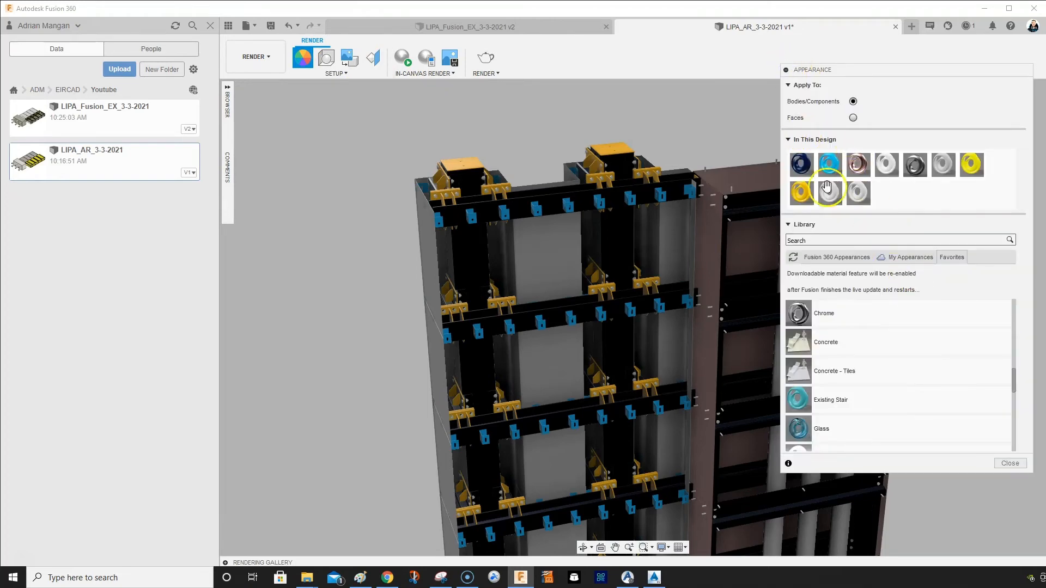
Select all objects that use the light grey appearance beside the yellow one and apply the library's Aluminum - Bead Blasted appearance to them
{"action": "right_click", "coordinate": [944, 166]}
{"action": "left_click", "coordinate": [956, 199]}
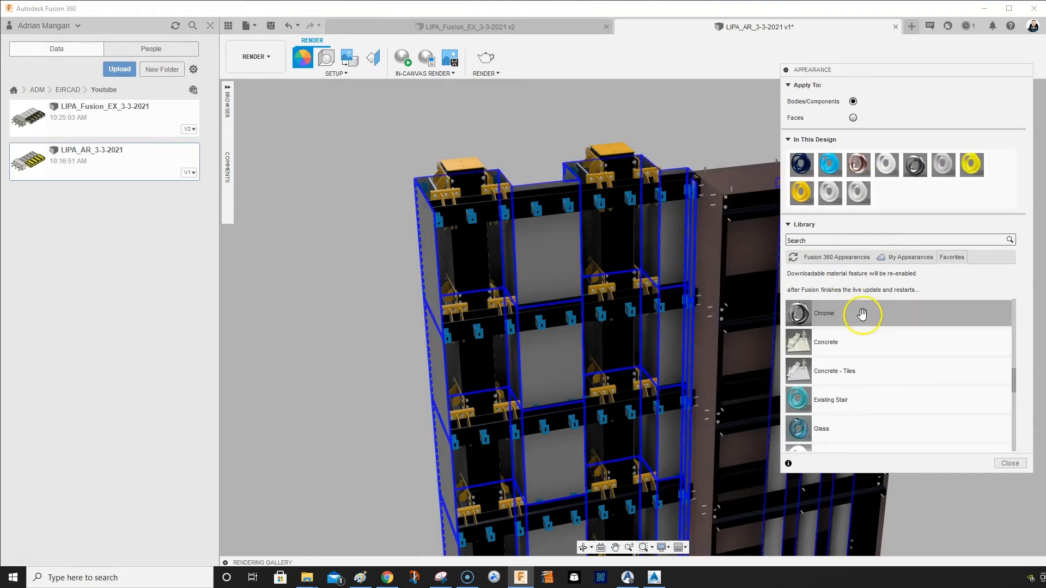
{"action": "left_click", "coordinate": [838, 257]}
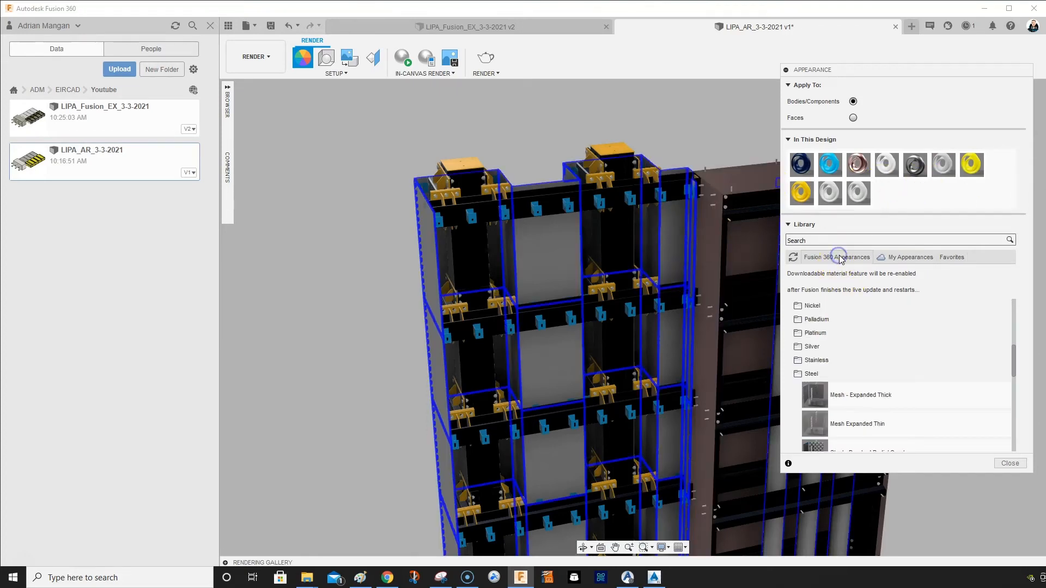
{"action": "scroll", "coordinate": [859, 378], "scroll_direction": "down", "scroll_amount": 6}
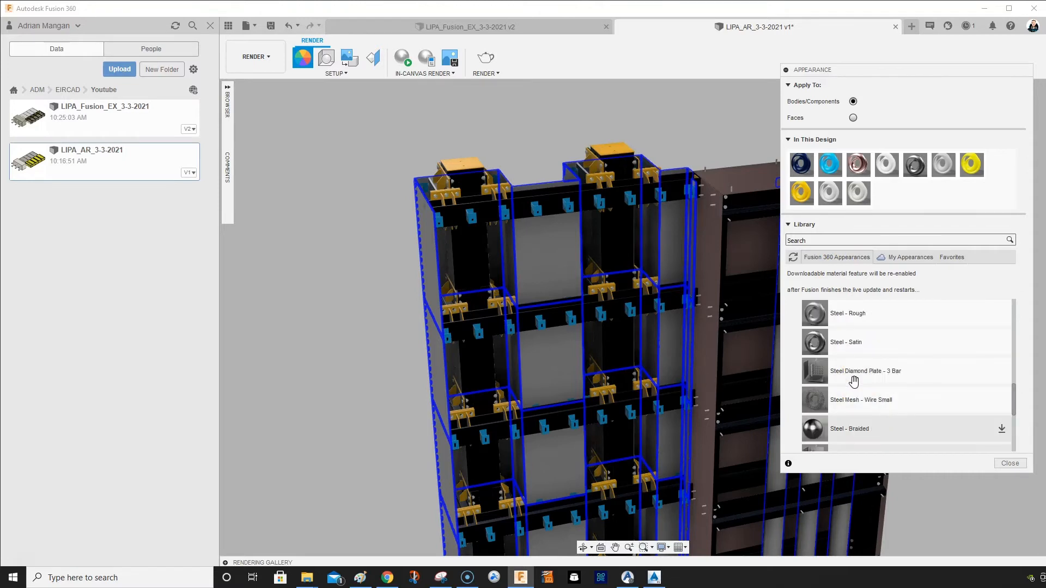
{"action": "left_click", "coordinate": [860, 369]}
{"action": "scroll", "coordinate": [864, 361], "scroll_direction": "down", "scroll_amount": 2}
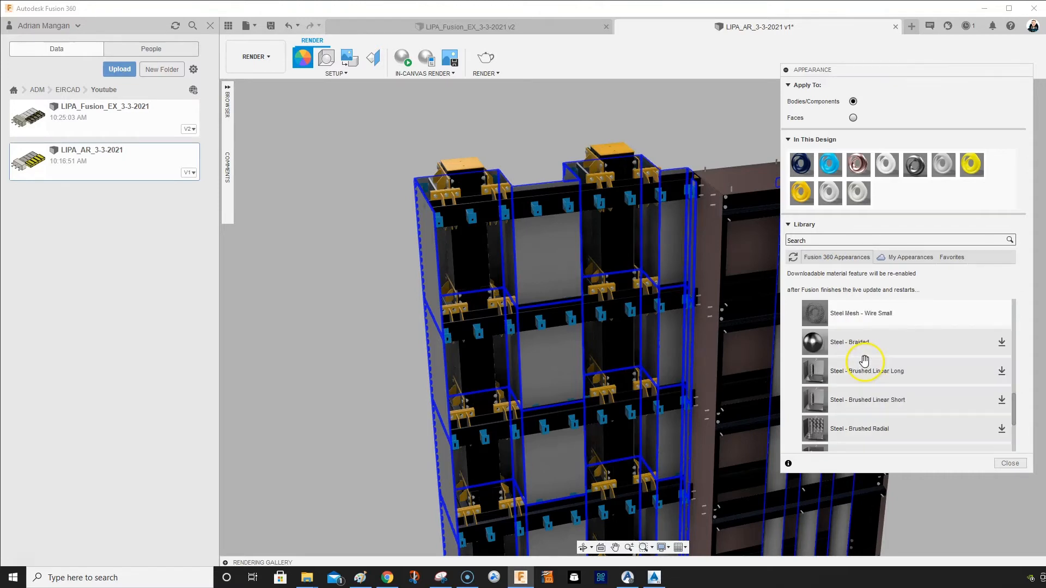
{"action": "scroll", "coordinate": [864, 361], "scroll_direction": "down", "scroll_amount": 2}
{"action": "scroll", "coordinate": [852, 313], "scroll_direction": "up", "scroll_amount": 5}
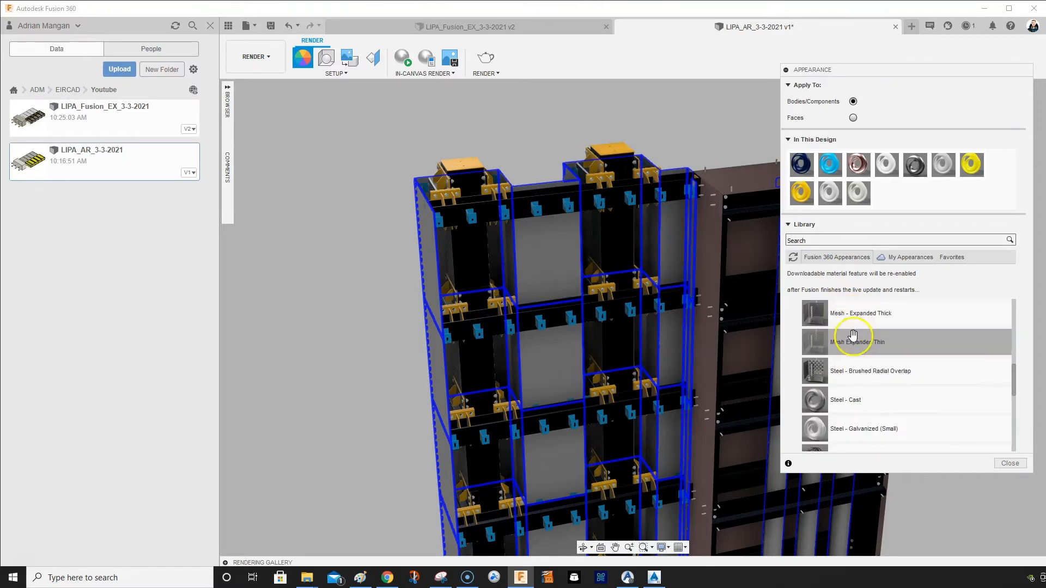
{"action": "left_click", "coordinate": [825, 413]}
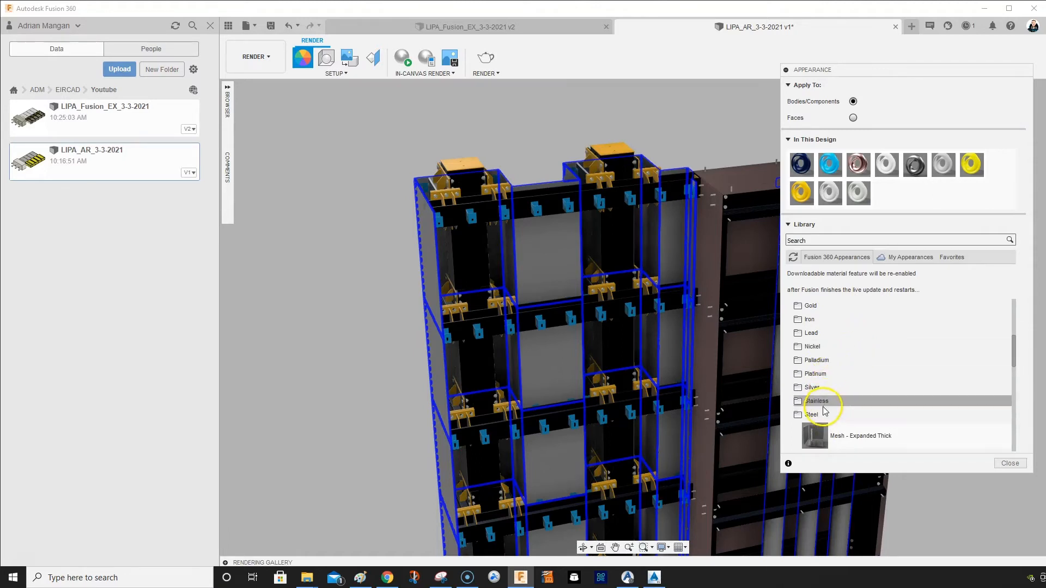
{"action": "scroll", "coordinate": [828, 354], "scroll_direction": "up", "scroll_amount": 5}
{"action": "left_click", "coordinate": [827, 306]}
{"action": "scroll", "coordinate": [876, 367], "scroll_direction": "up", "scroll_amount": 1}
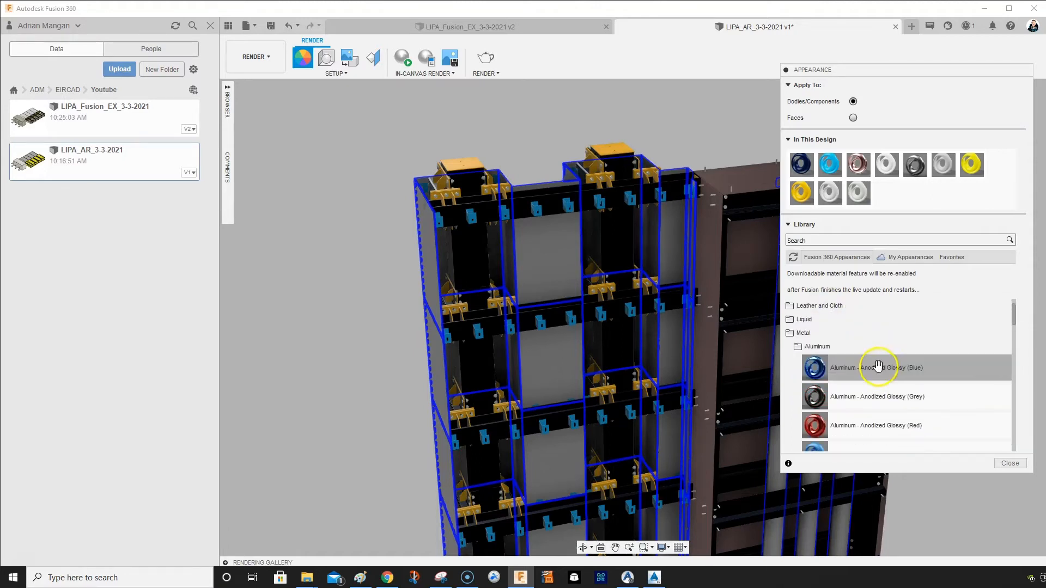
{"action": "scroll", "coordinate": [880, 367], "scroll_direction": "down", "scroll_amount": 4}
{"action": "scroll", "coordinate": [906, 387], "scroll_direction": "down", "scroll_amount": 2}
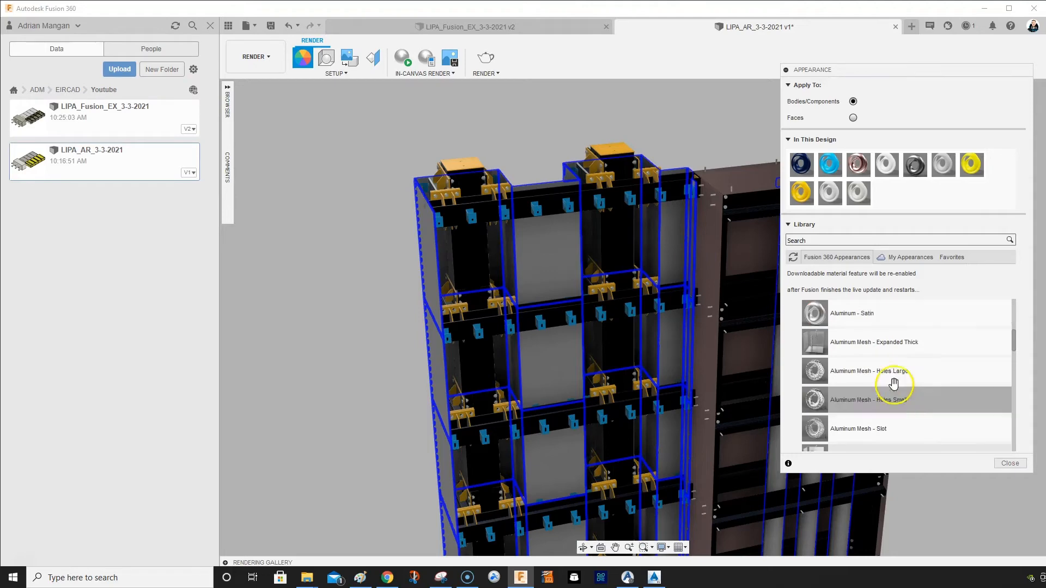
{"action": "scroll", "coordinate": [904, 374], "scroll_direction": "up", "scroll_amount": 2}
{"action": "left_click_drag", "start_coordinate": [900, 348], "coordinate": [705, 213]}
Change the dark navy Opaque(0,38,77) appearance to a pale blue-grey of RGB 169, 194, 219
{"action": "middle_click_drag", "start_coordinate": [705, 213], "coordinate": [716, 211], "text": "shift"}
{"action": "double_click", "coordinate": [811, 165]}
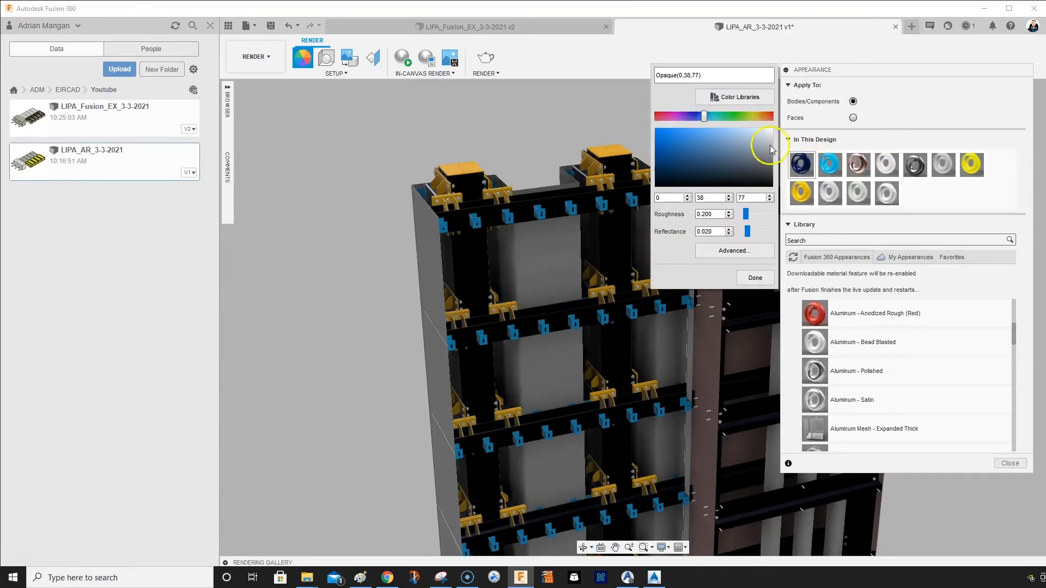
{"action": "mouse_move", "coordinate": [743, 134]}
{"action": "left_mouse_down"}
{"action": "mouse_move", "coordinate": [734, 126]}
{"action": "mouse_move", "coordinate": [717, 149]}
{"action": "mouse_move", "coordinate": [753, 135]}
{"action": "left_mouse_up"}
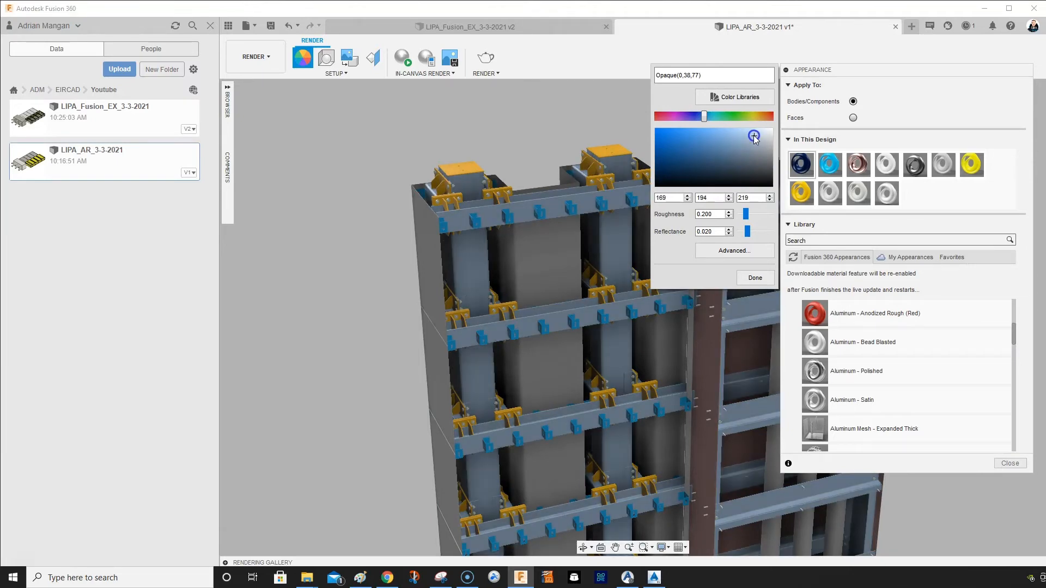
{"action": "left_click", "coordinate": [756, 276]}
Rename the bright blue appearance as Clips and set its colour to a soft yellow of RGB 233, 208, 118
{"action": "double_click", "coordinate": [831, 167]}
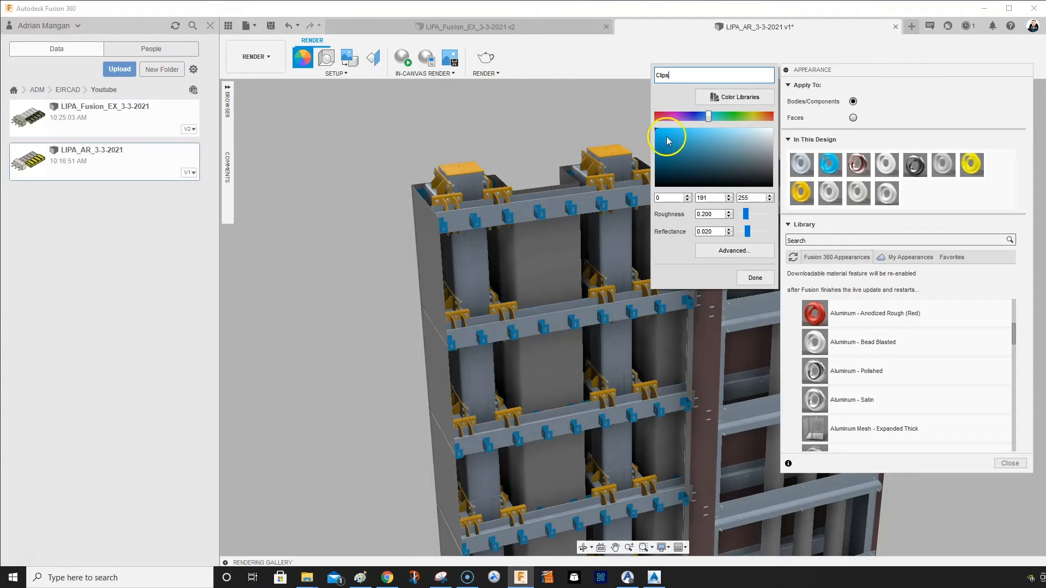
{"action": "left_click", "coordinate": [707, 198]}
{"action": "left_click", "coordinate": [709, 135]}
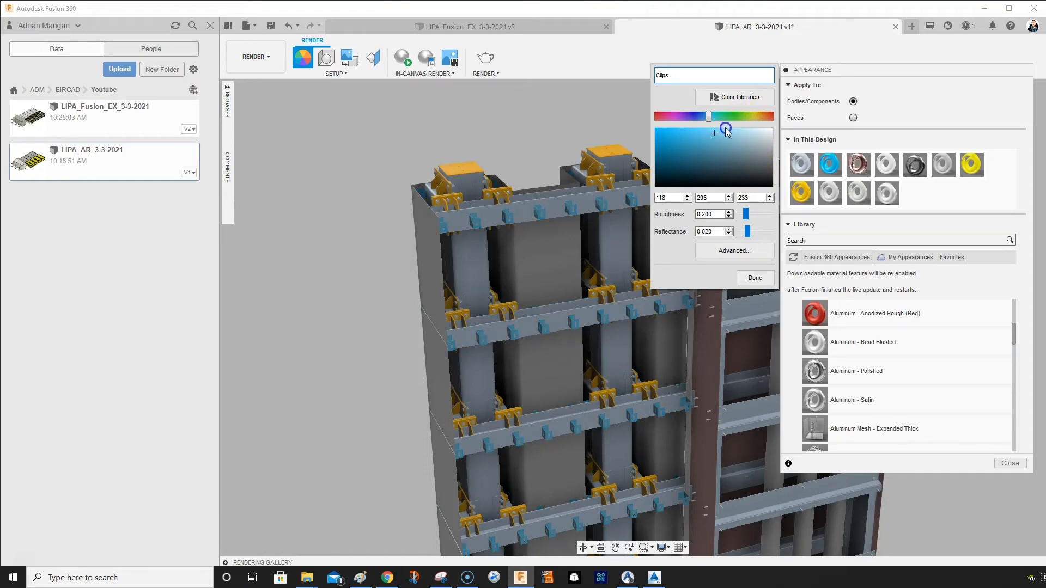
{"action": "left_click", "coordinate": [752, 115]}
{"action": "left_click", "coordinate": [752, 115]}
{"action": "left_click", "coordinate": [752, 116]}
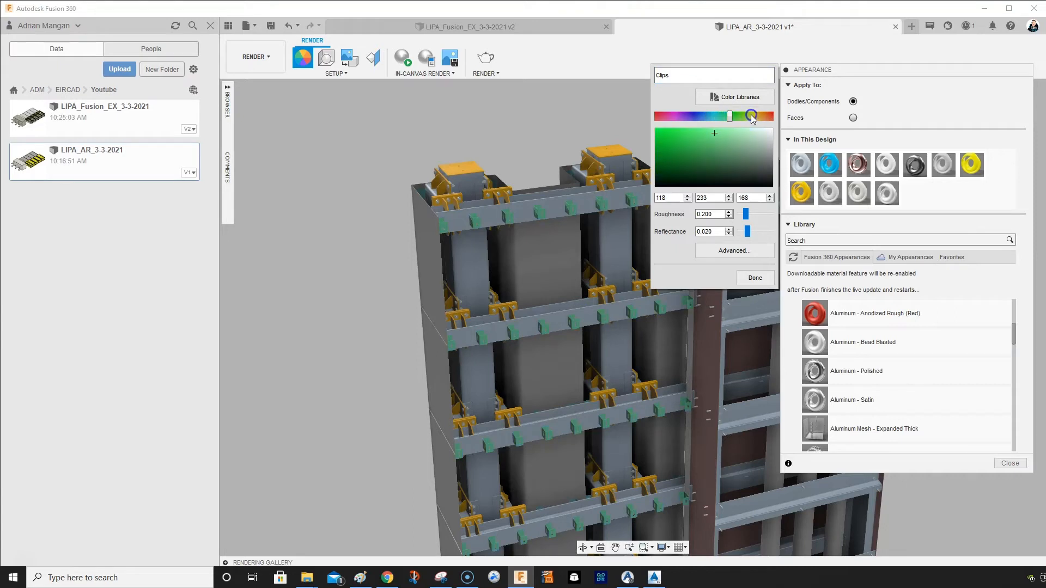
{"action": "left_click", "coordinate": [753, 116]}
{"action": "left_click", "coordinate": [753, 116]}
{"action": "mouse_move", "coordinate": [752, 116]}
{"action": "left_mouse_down"}
{"action": "mouse_move", "coordinate": [762, 116]}
{"action": "mouse_move", "coordinate": [752, 116]}
{"action": "left_mouse_up"}
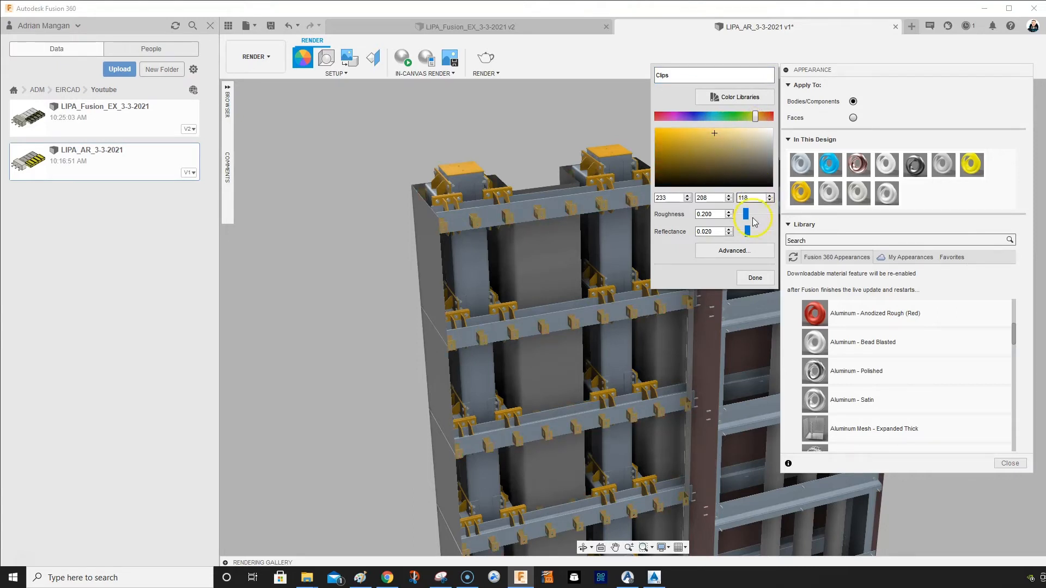
{"action": "left_click", "coordinate": [755, 278]}
Apply the Glass - Light Color appearance from the Glass Color Density library to the foundation block under the wall
{"action": "middle_click_drag", "start_coordinate": [685, 260], "coordinate": [668, 194]}
{"action": "scroll", "coordinate": [674, 243], "scroll_direction": "down", "scroll_amount": 1}
{"action": "scroll", "coordinate": [666, 194], "scroll_direction": "up", "scroll_amount": 4}
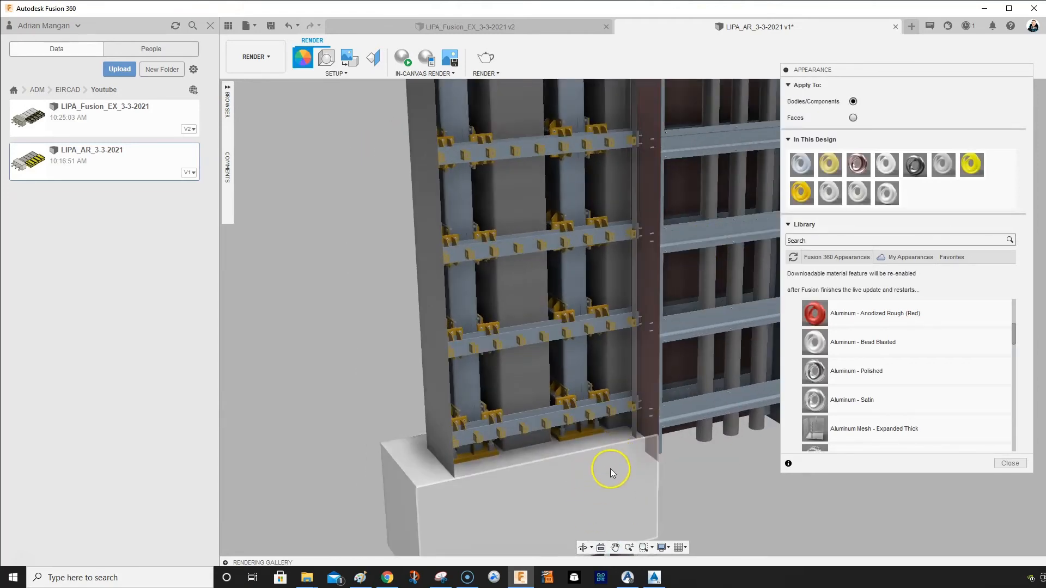
{"action": "middle_click_drag", "start_coordinate": [610, 468], "coordinate": [624, 357]}
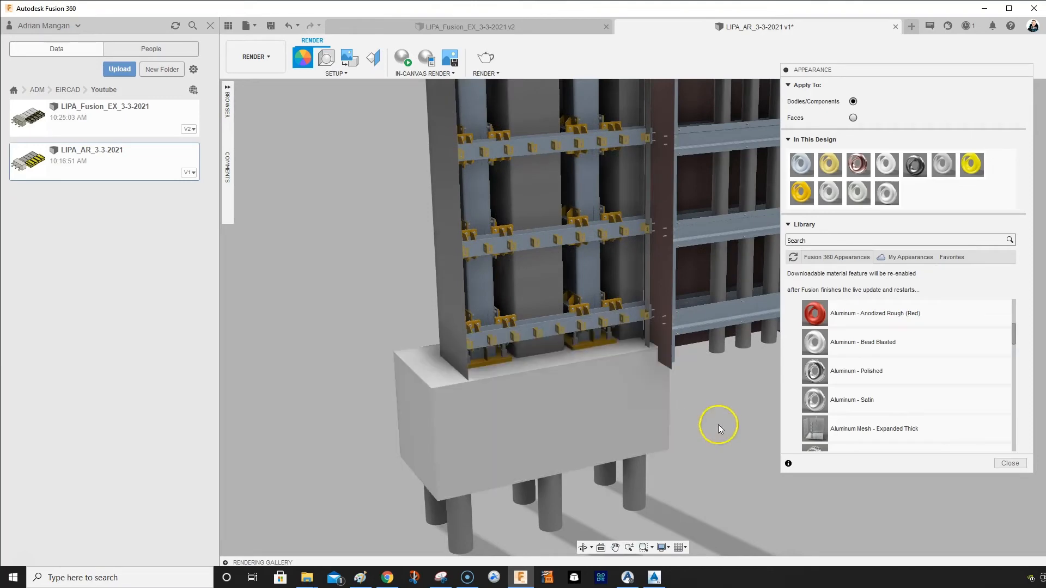
{"action": "scroll", "coordinate": [899, 412], "scroll_direction": "up", "scroll_amount": 3}
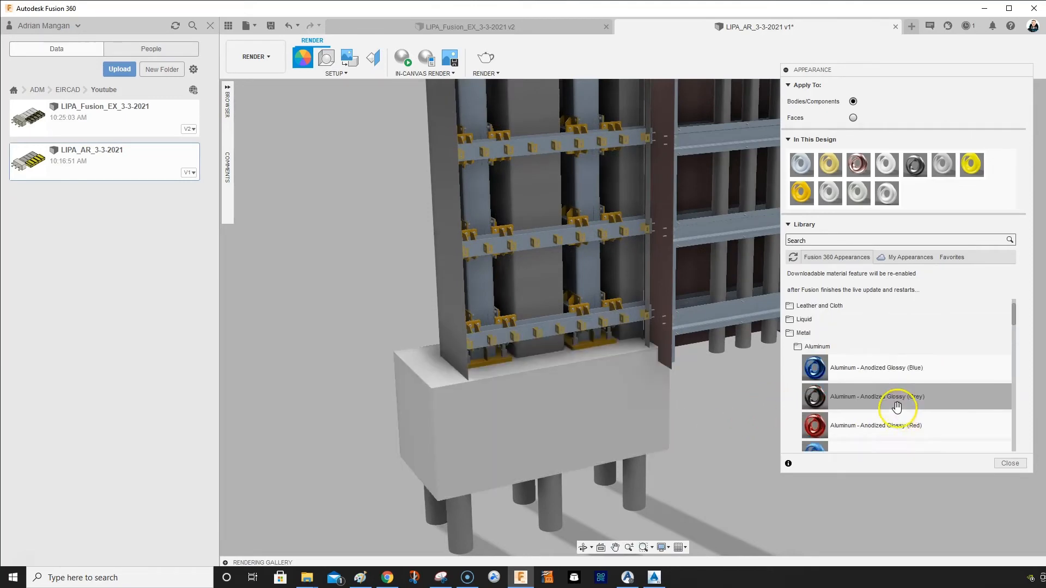
{"action": "scroll", "coordinate": [898, 387], "scroll_direction": "up", "scroll_amount": 1}
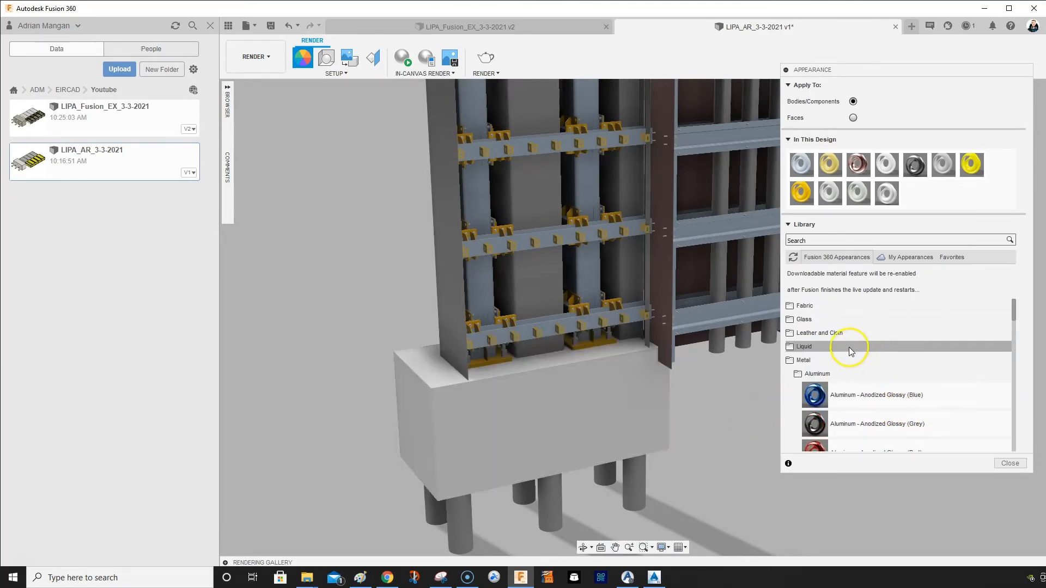
{"action": "left_click", "coordinate": [830, 325]}
{"action": "left_click", "coordinate": [839, 318]}
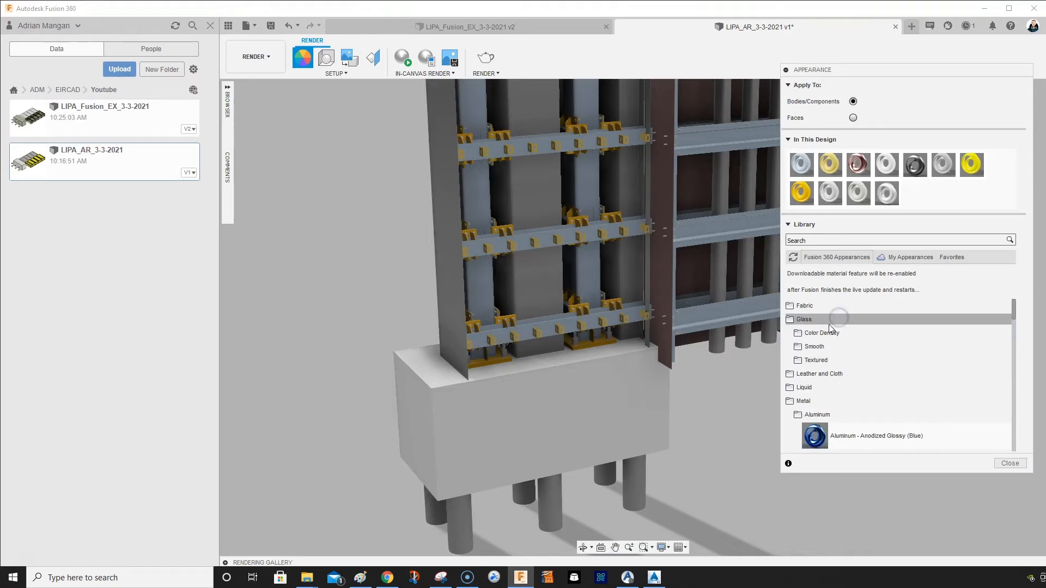
{"action": "left_click", "coordinate": [826, 334]}
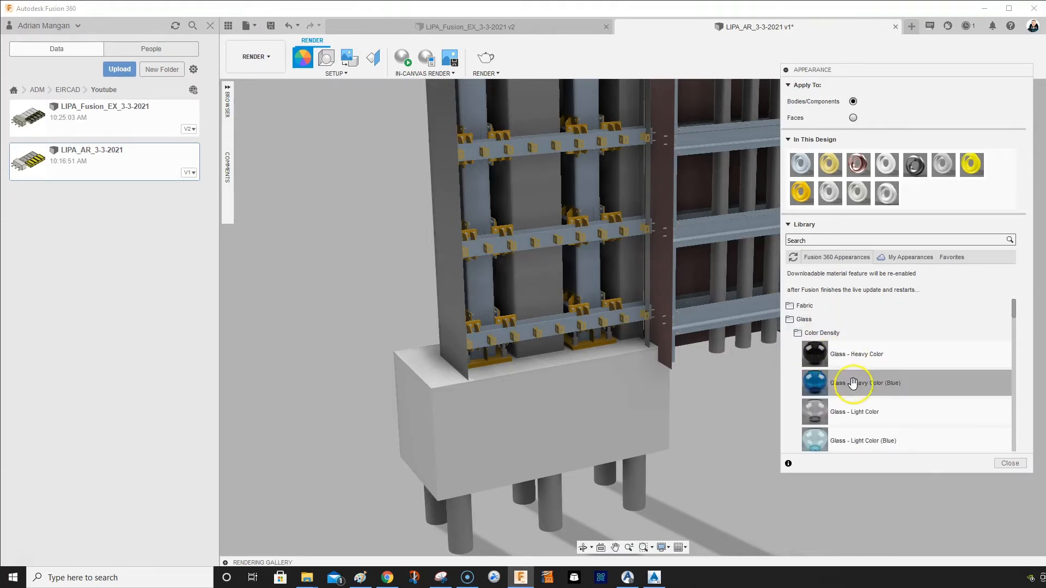
{"action": "left_click_drag", "start_coordinate": [869, 413], "coordinate": [526, 380]}
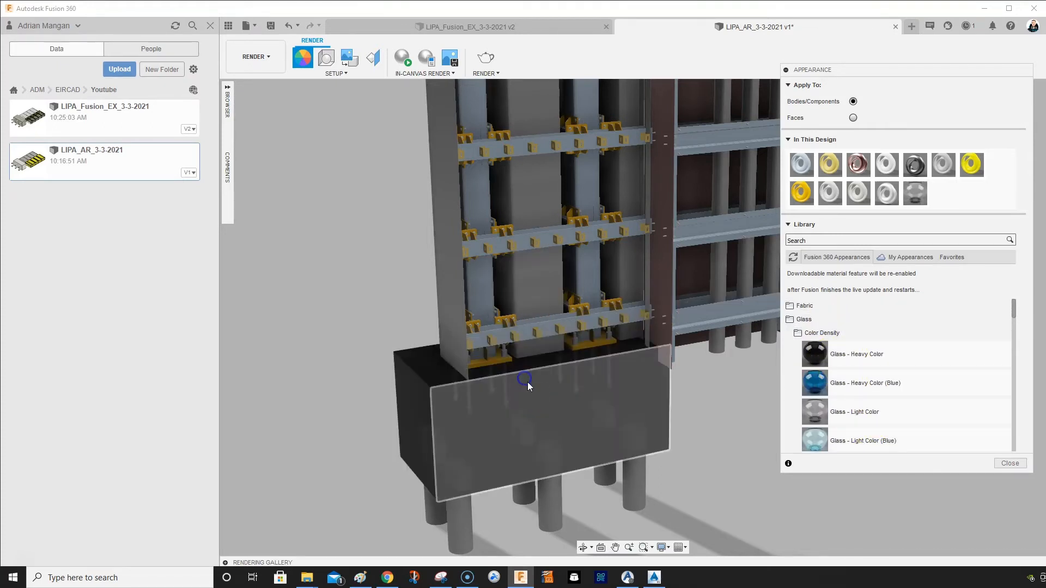
Apply the library's Glass - Light Color appearance to all the cylindrical piles beneath the foundation block and collapse the appearance settings
{"action": "mouse_move", "coordinate": [675, 305]}
{"action": "middle_mouse_down", "text": "shift"}
{"action": "mouse_move", "coordinate": [674, 286]}
{"action": "mouse_move", "coordinate": [675, 297]}
{"action": "middle_mouse_up", "text": "shift"}
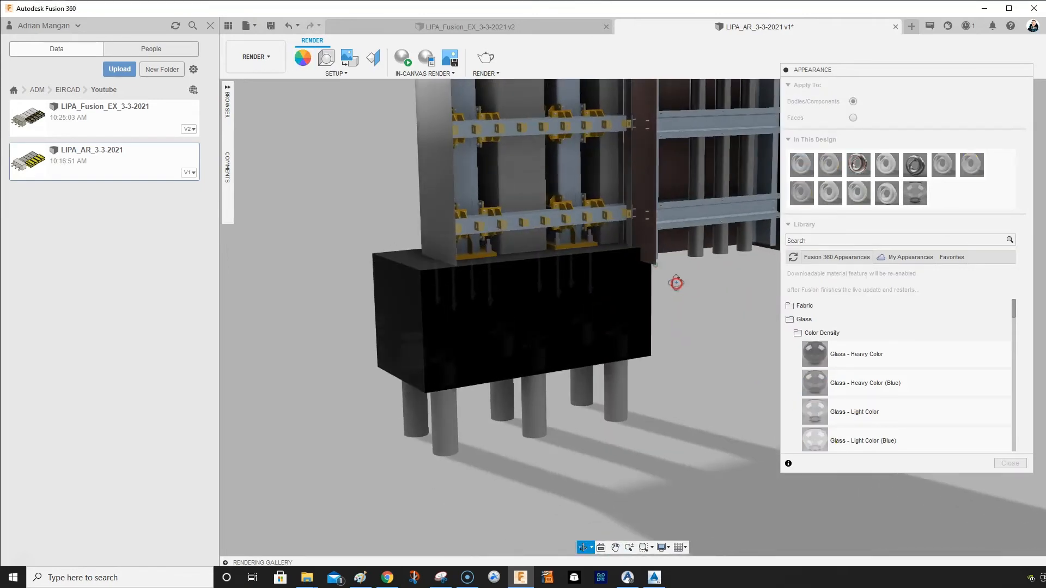
{"action": "left_click_drag", "start_coordinate": [852, 417], "coordinate": [623, 384]}
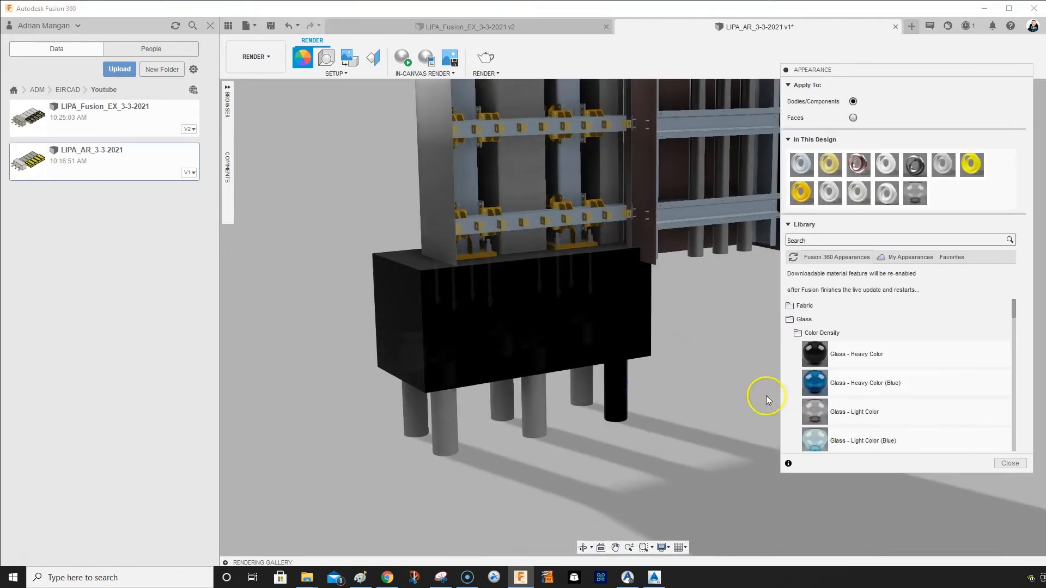
{"action": "left_click_drag", "start_coordinate": [791, 403], "coordinate": [544, 401]}
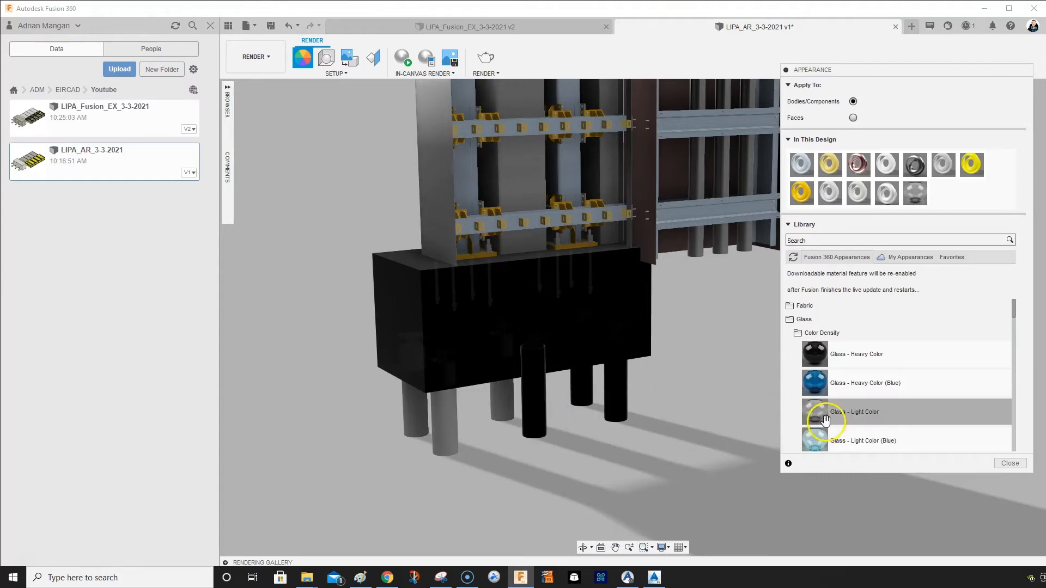
{"action": "left_click_drag", "start_coordinate": [815, 415], "coordinate": [493, 407]}
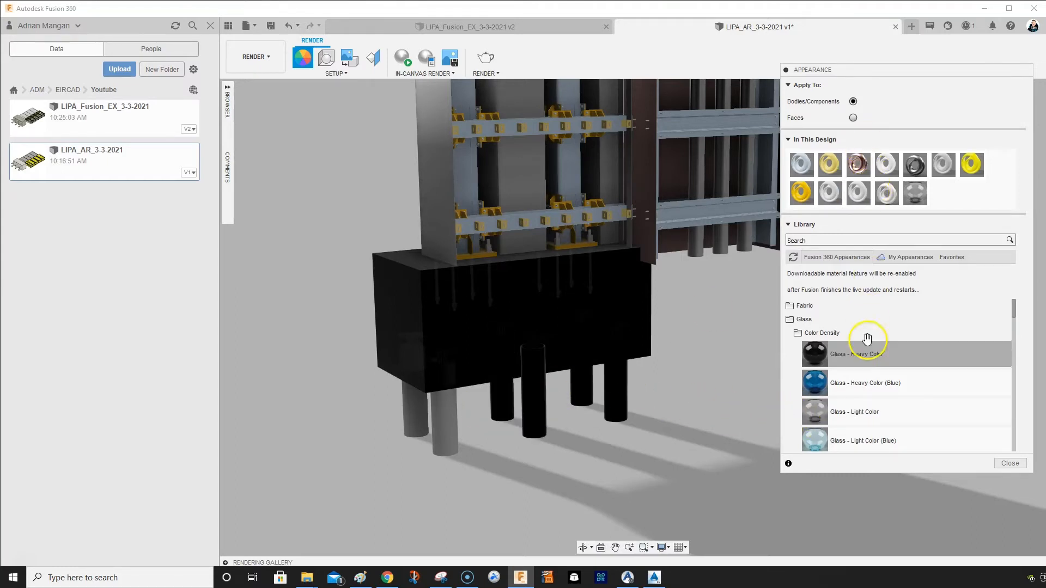
{"action": "left_click_drag", "start_coordinate": [856, 406], "coordinate": [453, 421]}
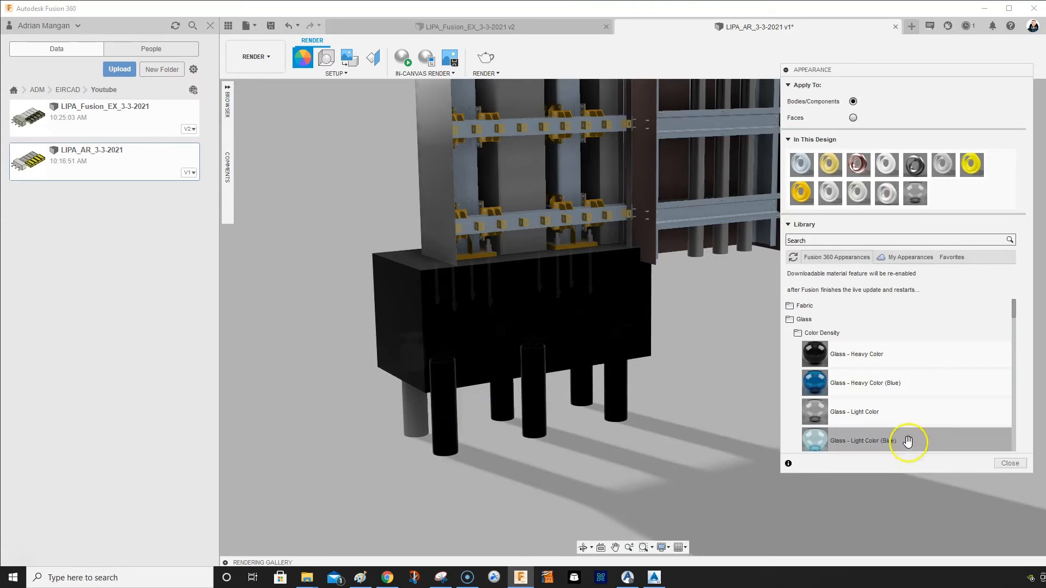
{"action": "left_click_drag", "start_coordinate": [888, 424], "coordinate": [421, 418]}
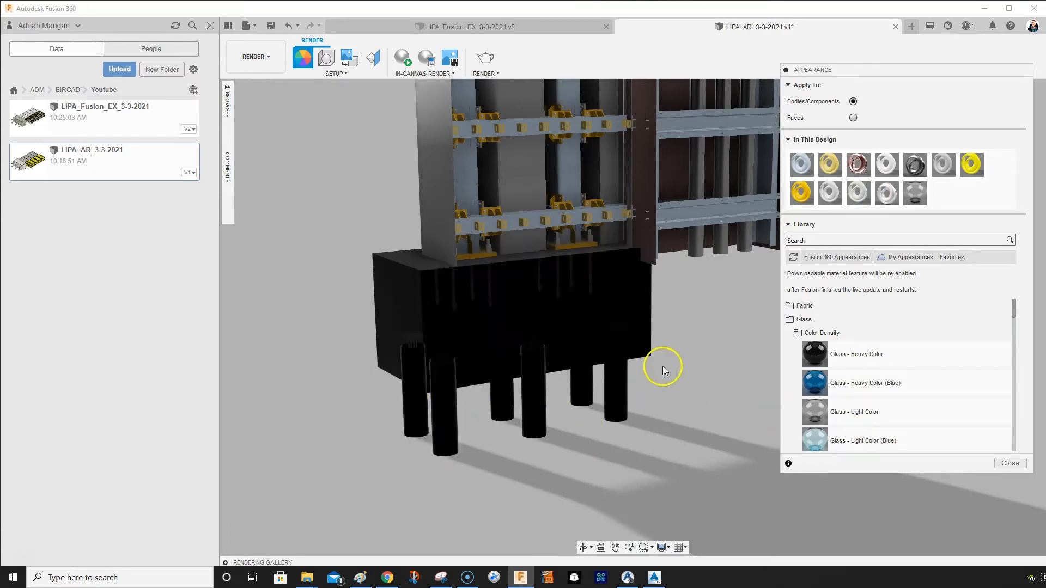
{"action": "scroll", "coordinate": [597, 306], "scroll_direction": "down", "scroll_amount": 3}
{"action": "middle_click_drag", "start_coordinate": [565, 217], "coordinate": [594, 272]}
{"action": "left_click", "coordinate": [786, 70]}
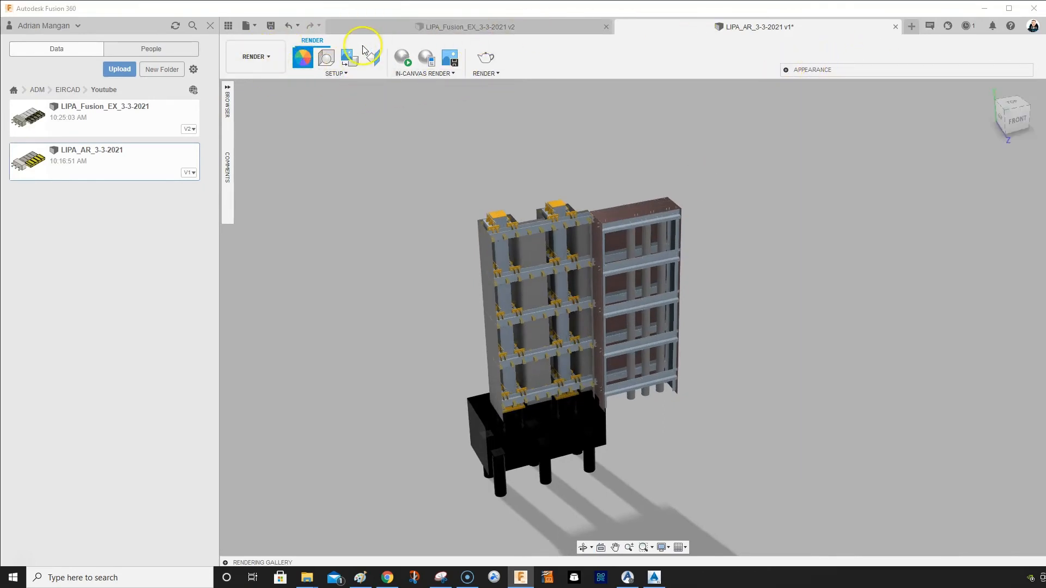
Change the scene environment to Photobooth from the Fusion 360 environment library and close the scene settings
{"action": "left_click", "coordinate": [326, 57]}
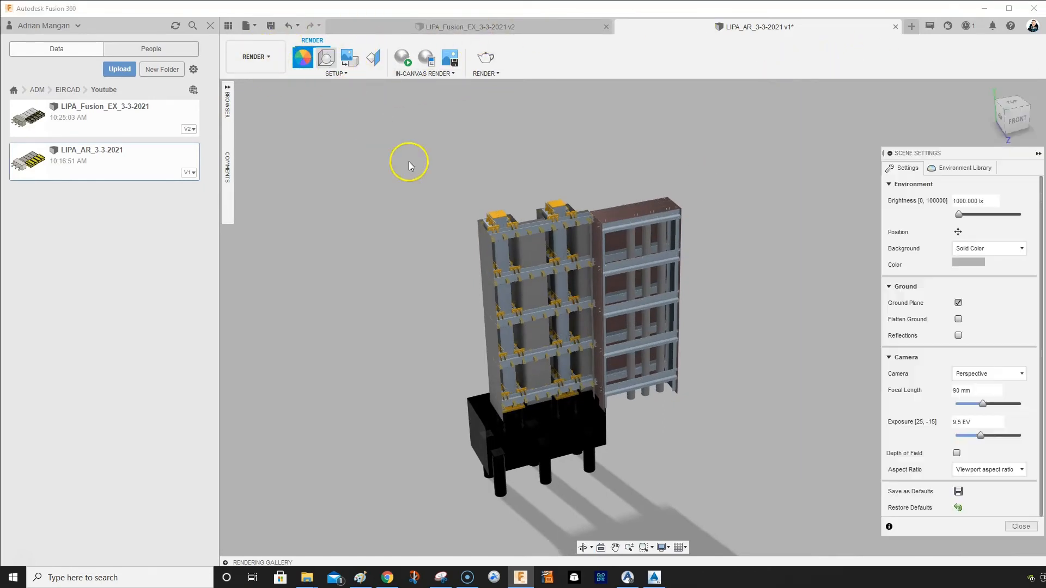
{"action": "left_click", "coordinate": [962, 168]}
{"action": "left_click", "coordinate": [908, 166]}
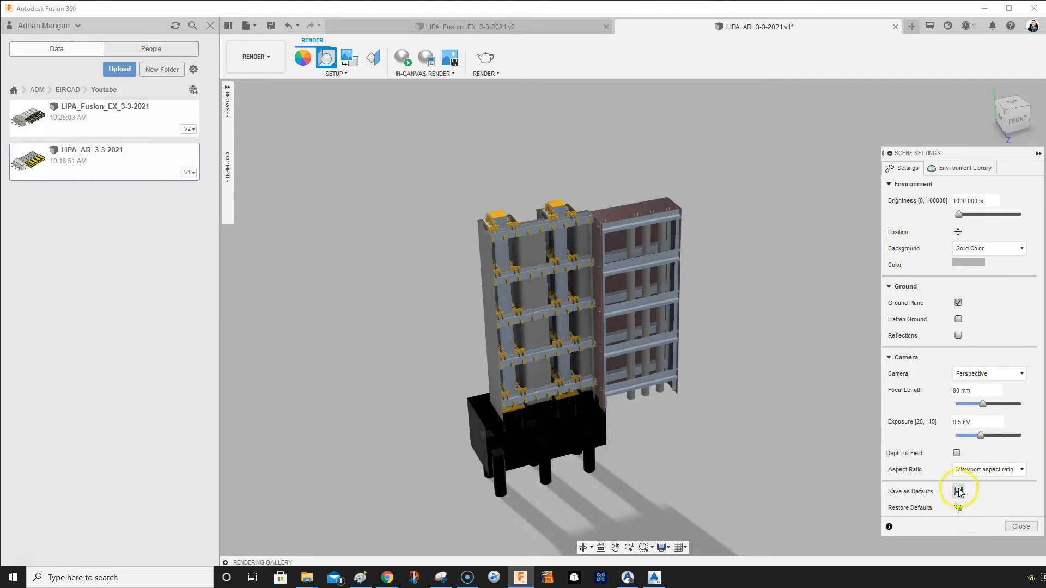
{"action": "left_click", "coordinate": [941, 168]}
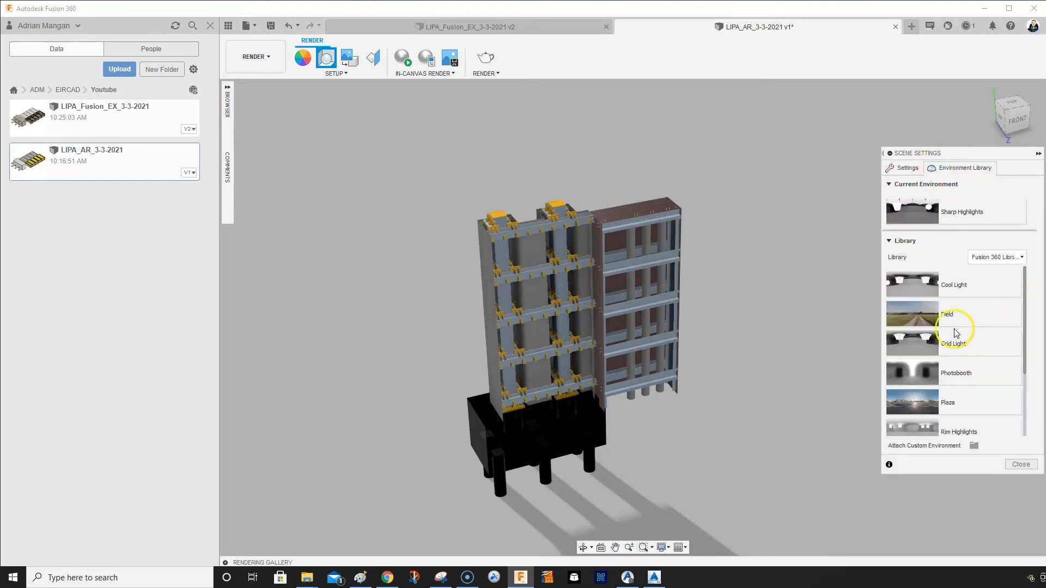
{"action": "left_click_drag", "start_coordinate": [788, 223], "coordinate": [736, 190]}
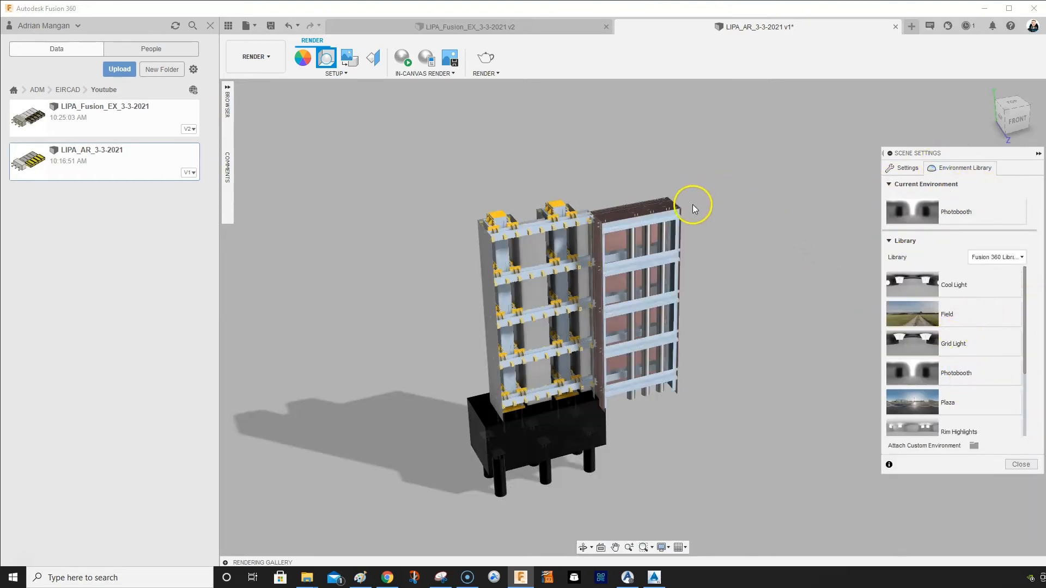
{"action": "scroll", "coordinate": [569, 282], "scroll_direction": "down", "scroll_amount": 2}
{"action": "scroll", "coordinate": [572, 278], "scroll_direction": "up", "scroll_amount": 4}
{"action": "middle_click_drag", "start_coordinate": [577, 274], "coordinate": [681, 206]}
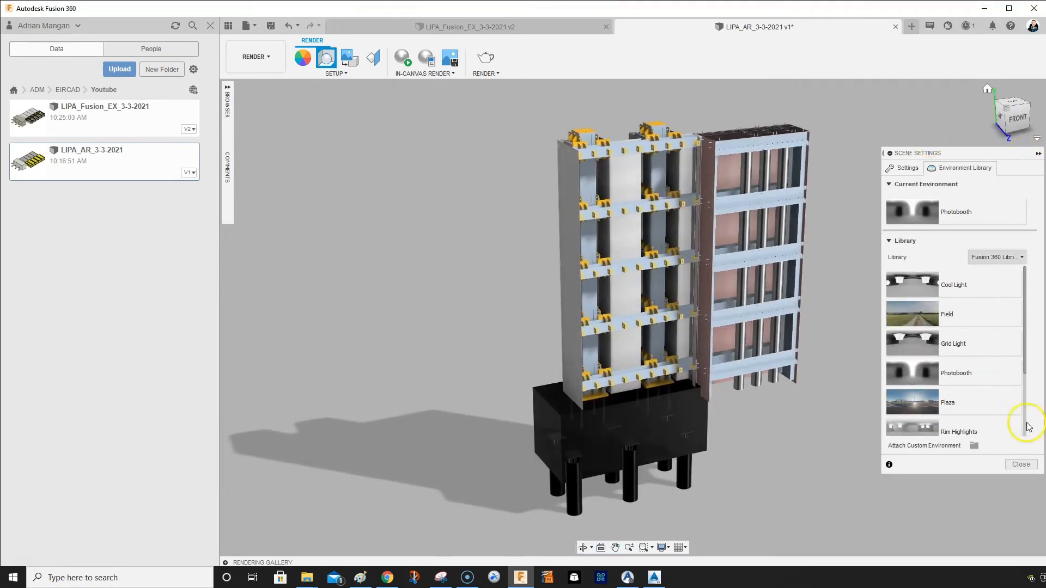
{"action": "left_click", "coordinate": [1021, 463]}
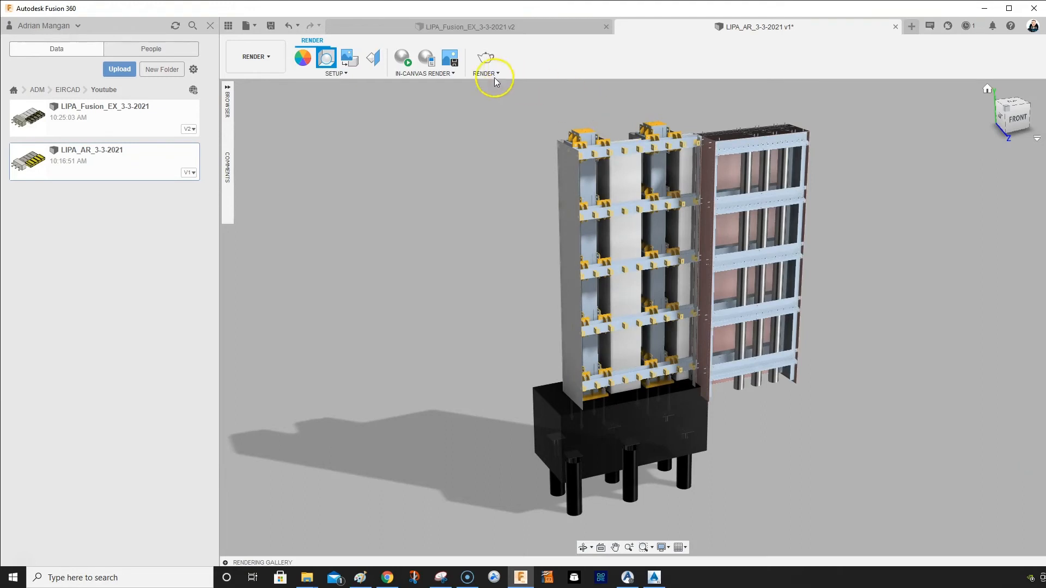
Preview the assembly with an in-canvas render and stop the rendering
{"action": "left_click", "coordinate": [406, 59]}
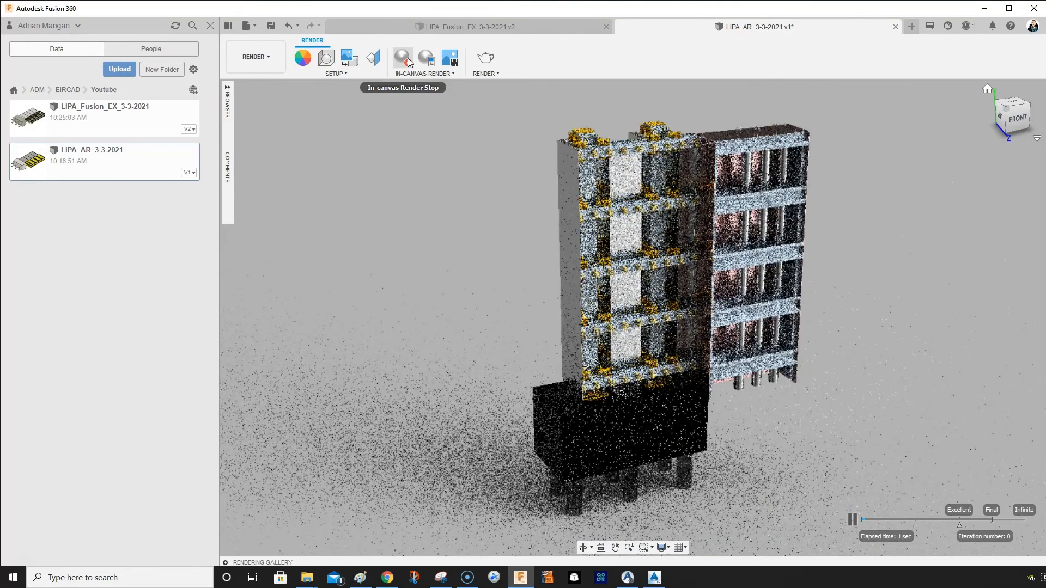
{"action": "left_click", "coordinate": [506, 52]}
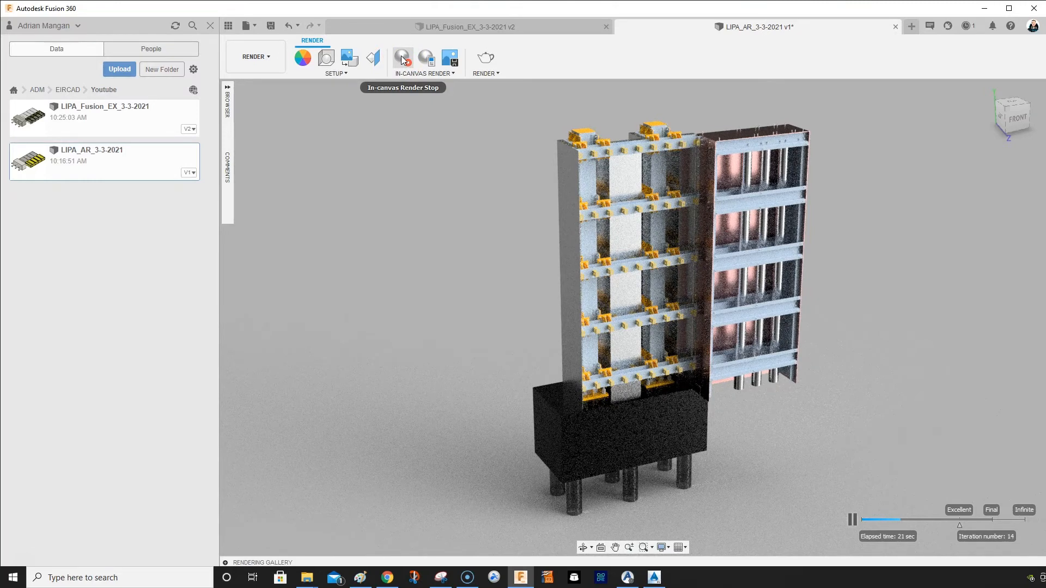
{"action": "left_click", "coordinate": [402, 57]}
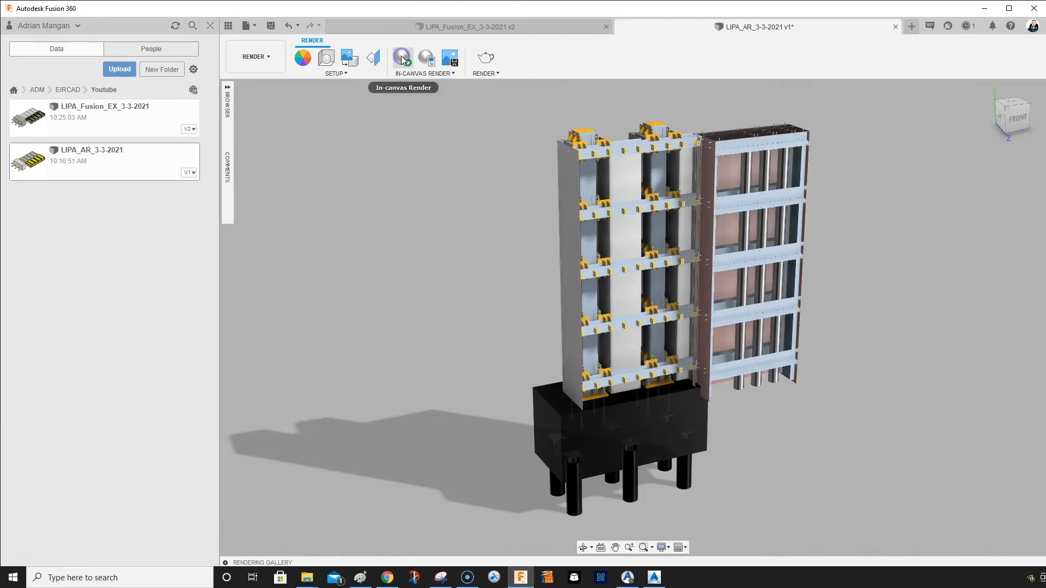
Save the design as a new version with the description v2
{"action": "left_click", "coordinate": [250, 25]}
{"action": "left_click", "coordinate": [271, 26]}
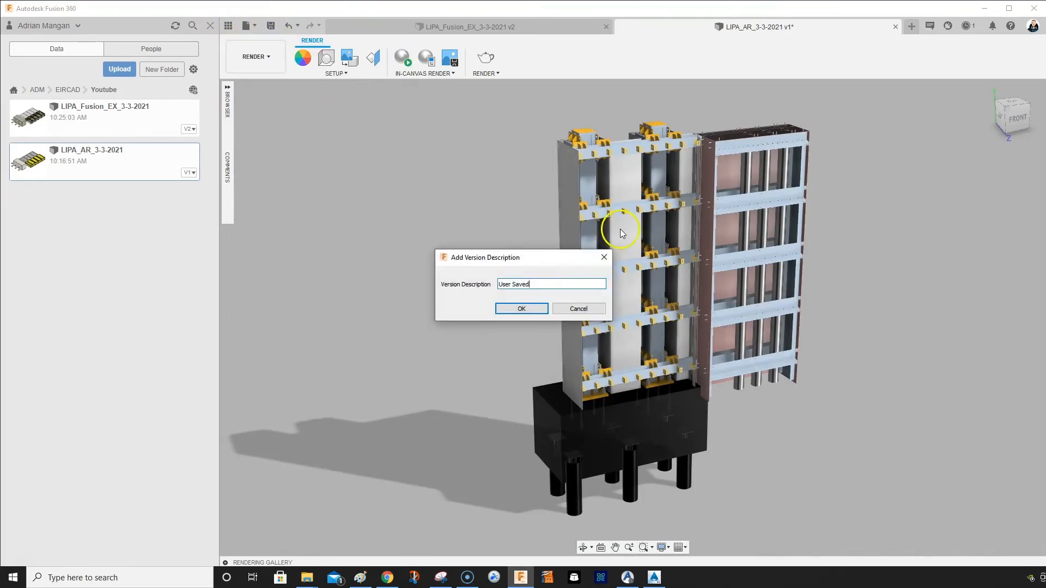
{"action": "left_click_drag", "start_coordinate": [575, 283], "coordinate": [441, 289]}
{"action": "type", "text": "v2"}
{"action": "left_click", "coordinate": [500, 309]}
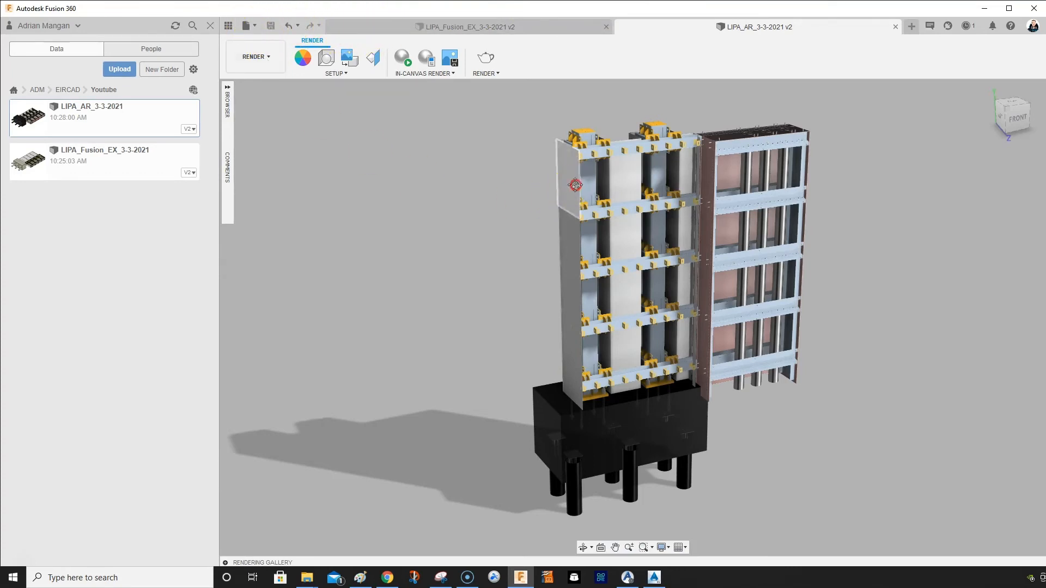
Start exporting the design and set the file type to FBX Files (*.fbx)
{"action": "middle_click_drag", "start_coordinate": [574, 186], "coordinate": [484, 187]}
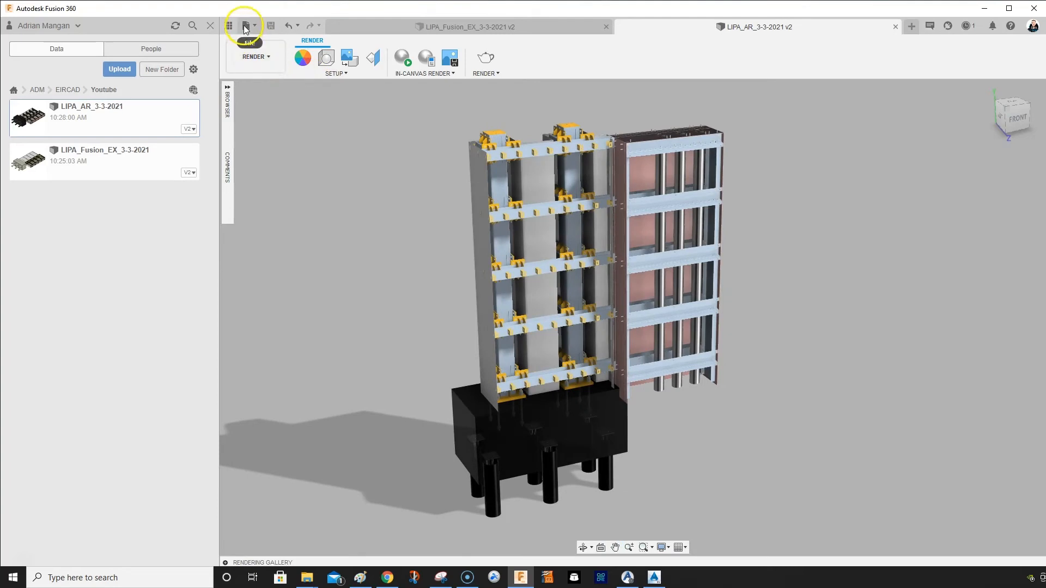
{"action": "left_click", "coordinate": [243, 25]}
{"action": "left_click", "coordinate": [261, 184]}
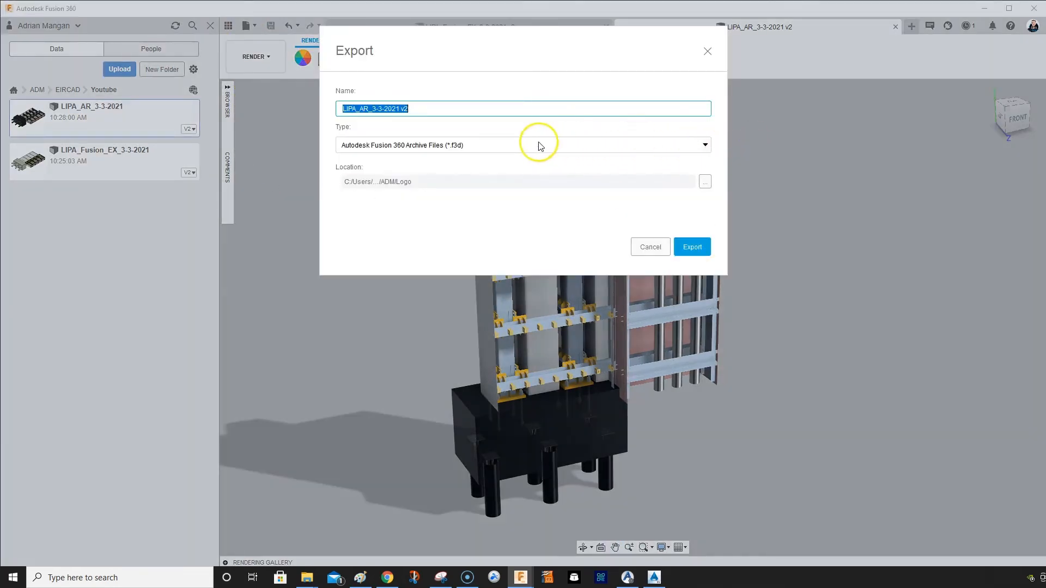
{"action": "left_click", "coordinate": [704, 146]}
{"action": "left_click", "coordinate": [428, 190]}
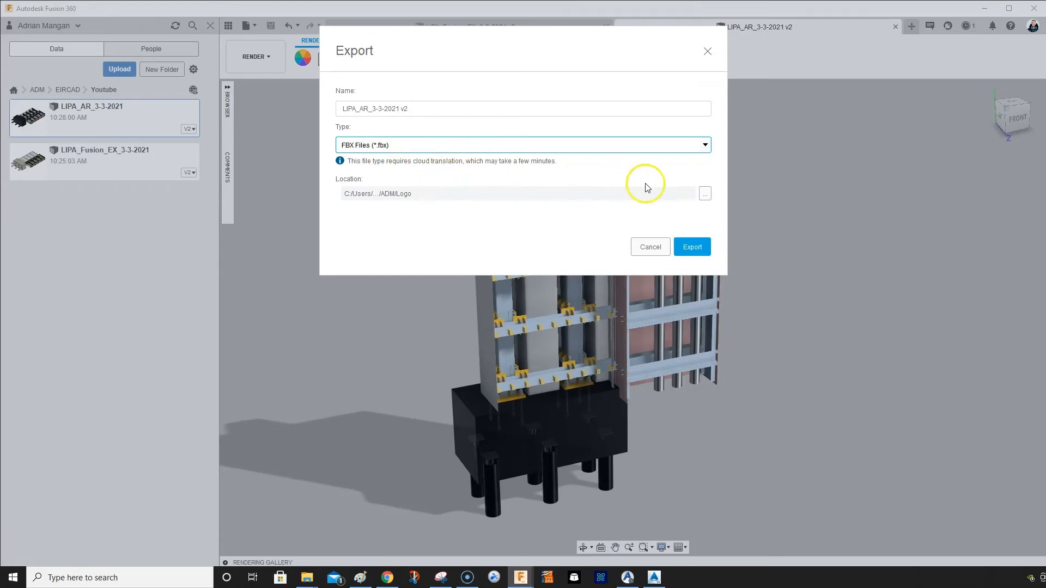
Set the export location to H:/AA-Clients/AA/AA-272_LIPA_SIMS and export the file as LIPA_AR_3-3-2021 v2
{"action": "left_click", "coordinate": [705, 194]}
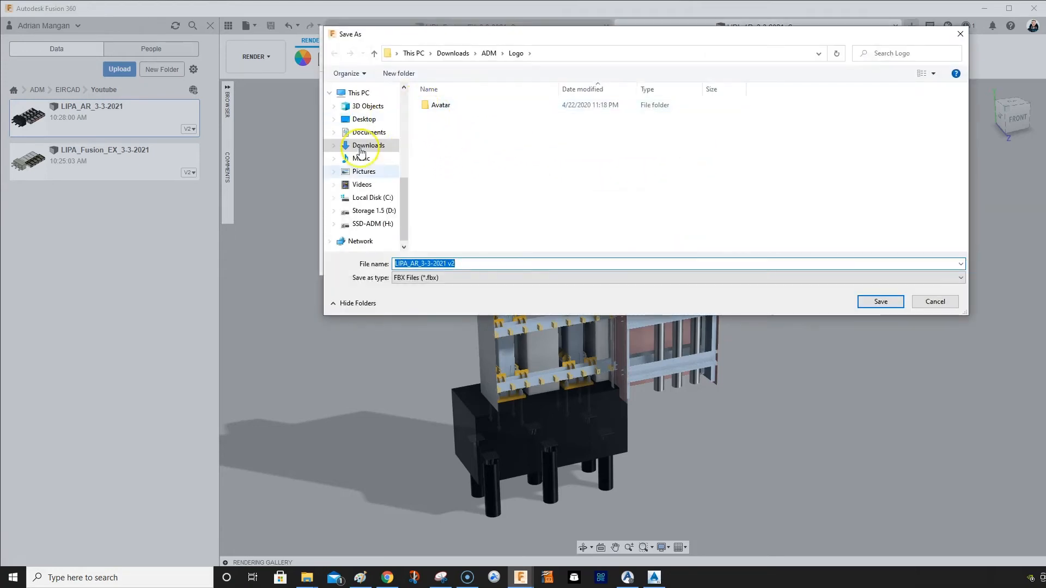
{"action": "left_click", "coordinate": [373, 223]}
{"action": "double_click", "coordinate": [441, 107]}
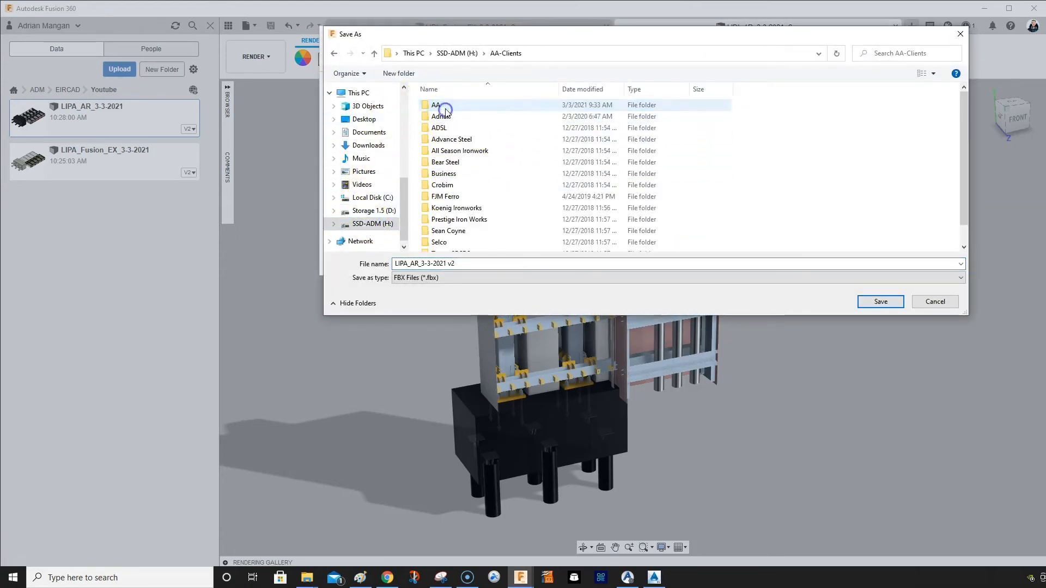
{"action": "double_click", "coordinate": [438, 106]}
{"action": "scroll", "coordinate": [472, 211], "scroll_direction": "down", "scroll_amount": 4}
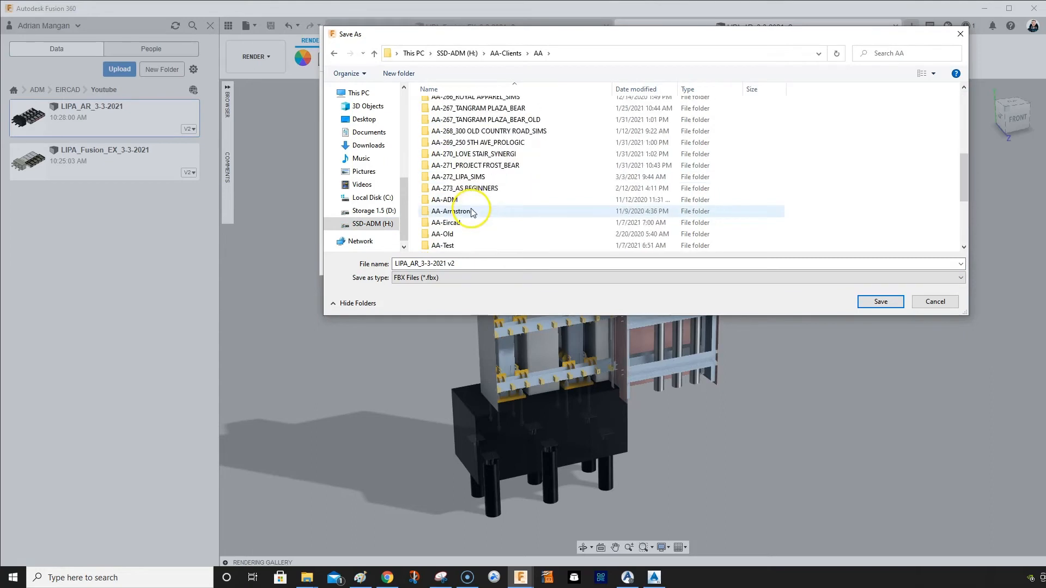
{"action": "double_click", "coordinate": [460, 176]}
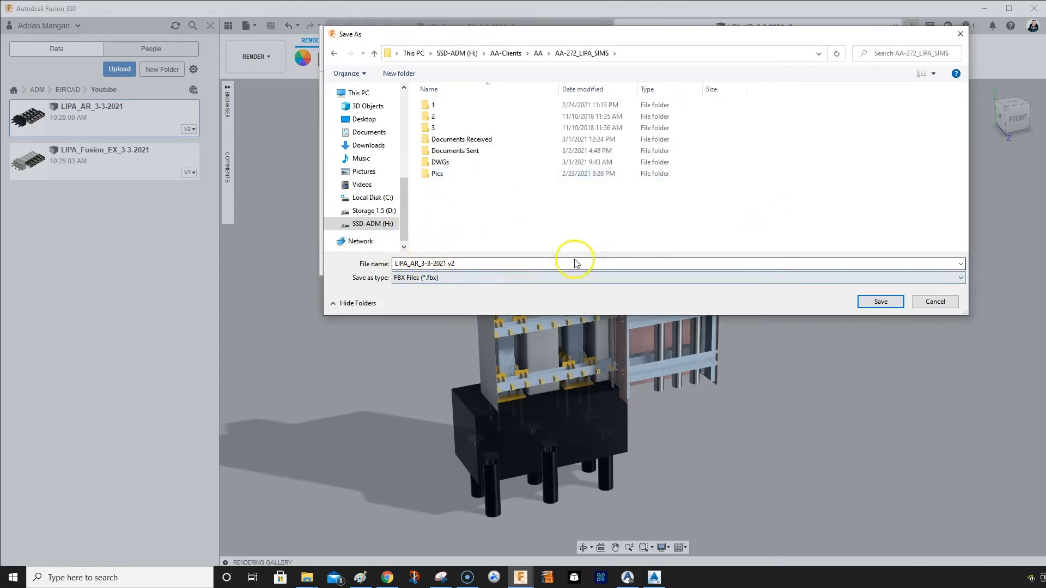
{"action": "left_click", "coordinate": [871, 302]}
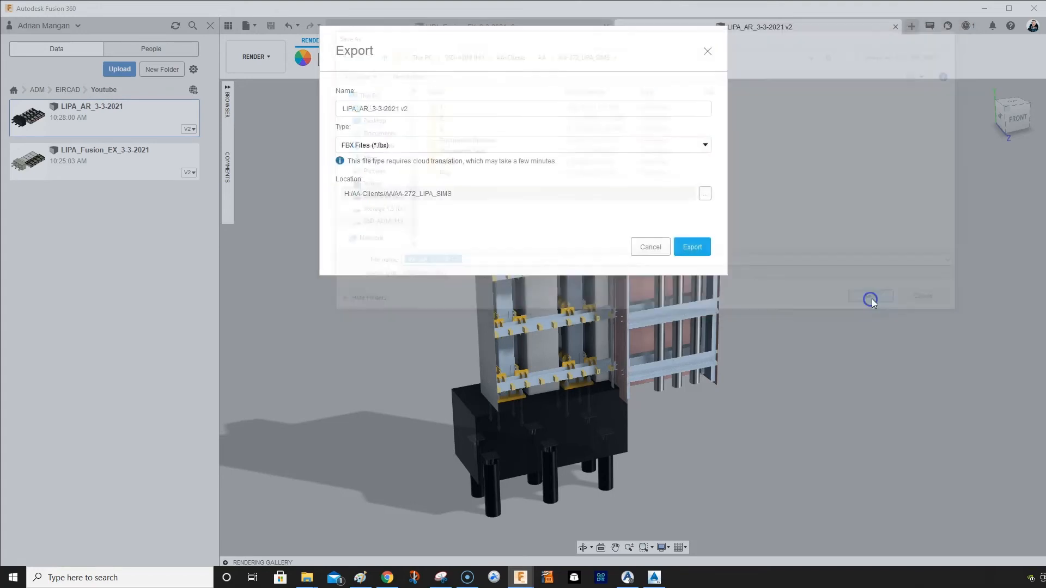
{"action": "left_click", "coordinate": [691, 248]}
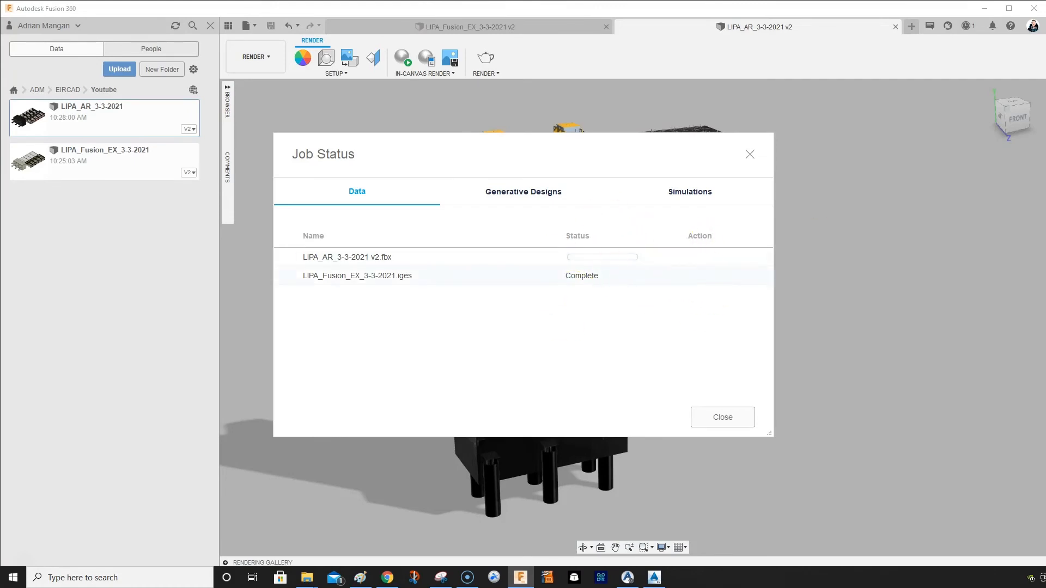
Switch to the My Augin site in Chrome, bring its window over Fusion 360 and open the 3D project upload form
{"action": "left_click", "coordinate": [388, 577]}
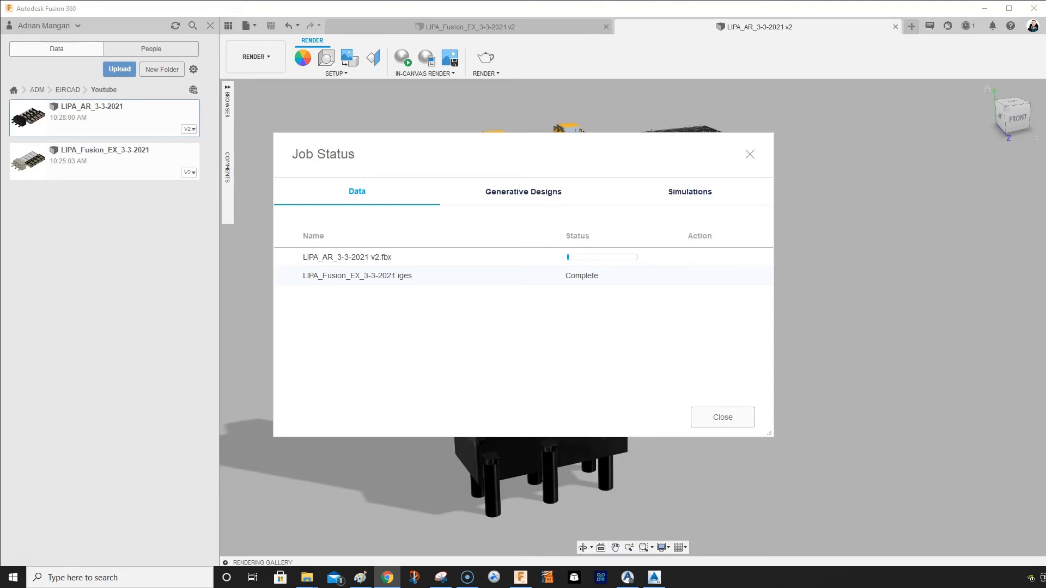
{"action": "left_click_drag", "start_coordinate": [1045, 32], "coordinate": [612, 26]}
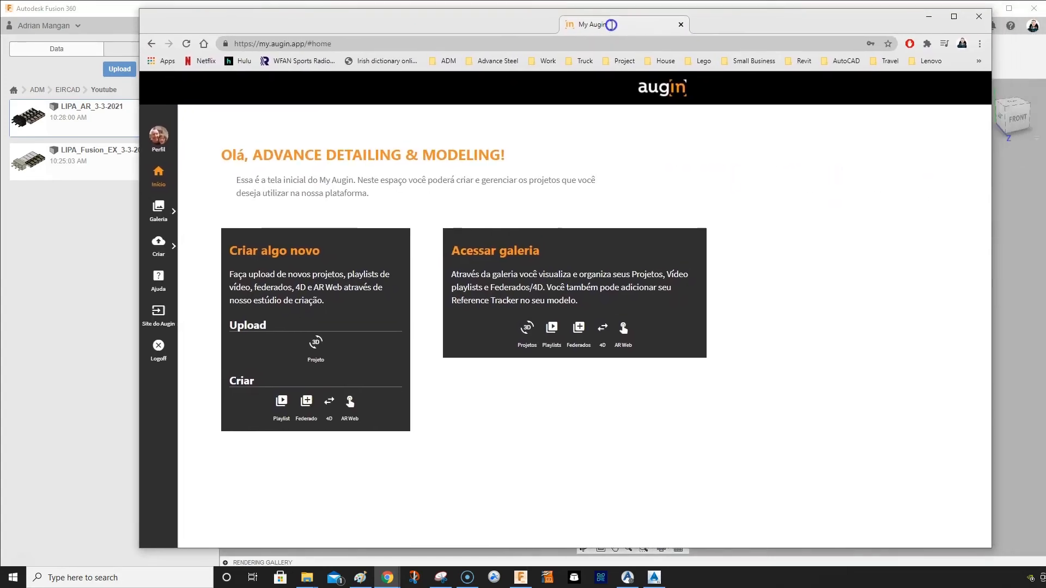
{"action": "double_click", "coordinate": [612, 26]}
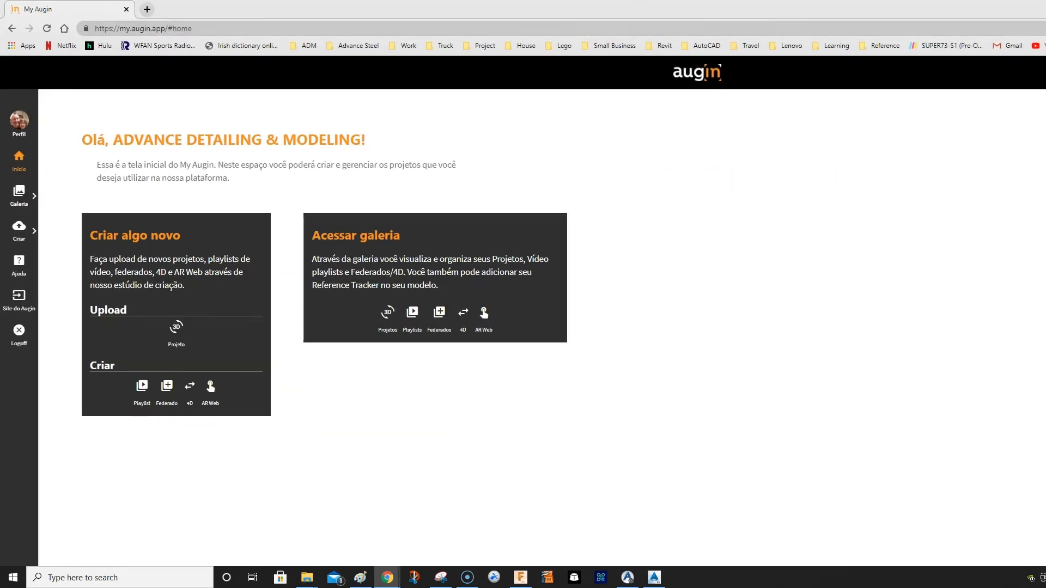
{"action": "key", "text": "super+Down"}
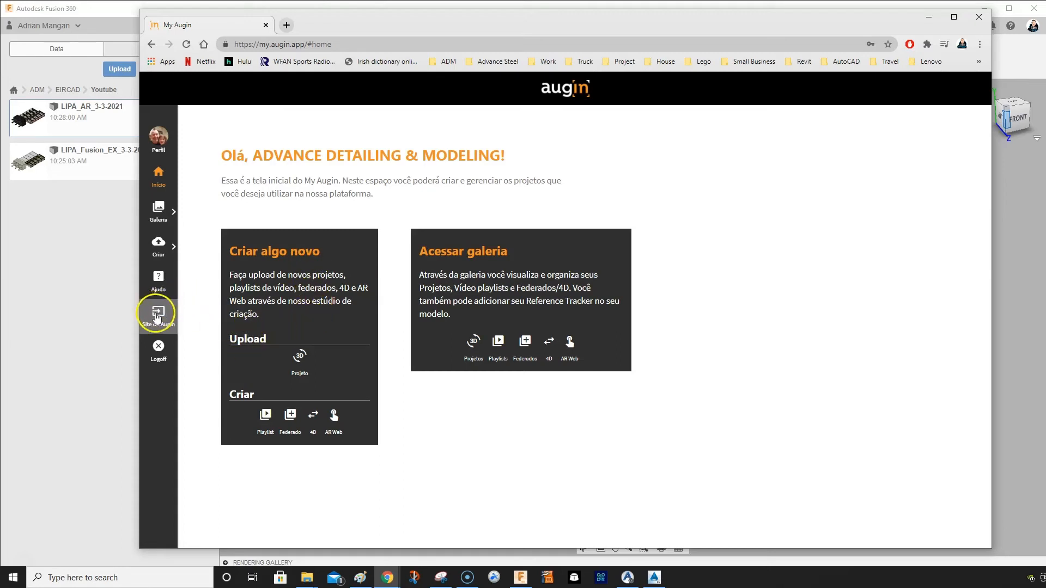
{"action": "left_click", "coordinate": [158, 250]}
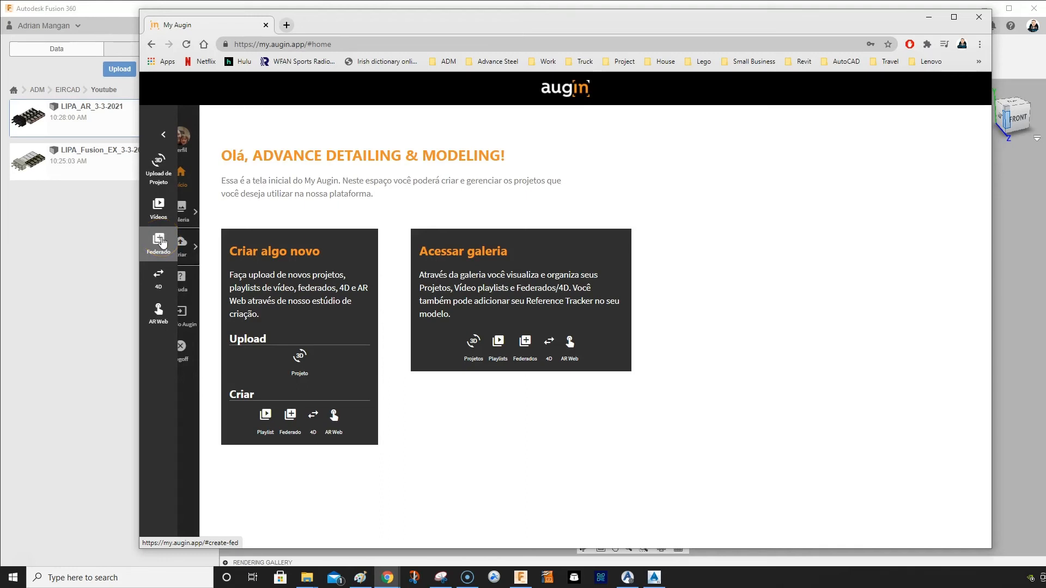
{"action": "left_click", "coordinate": [165, 161]}
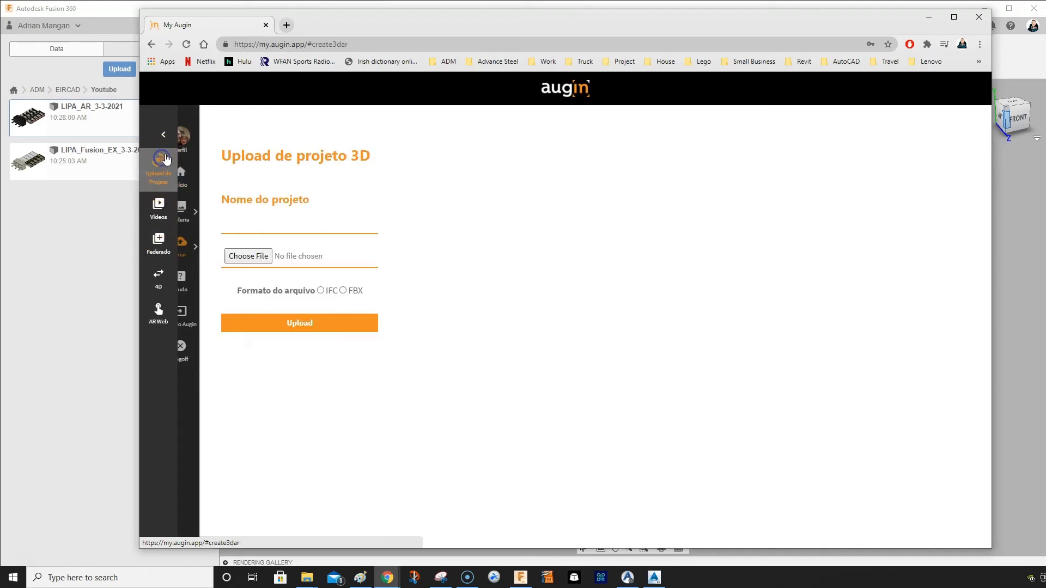
Translate the 3D project upload page from Portuguese to English and enter LIPA as the project name
{"action": "left_click", "coordinate": [262, 220]}
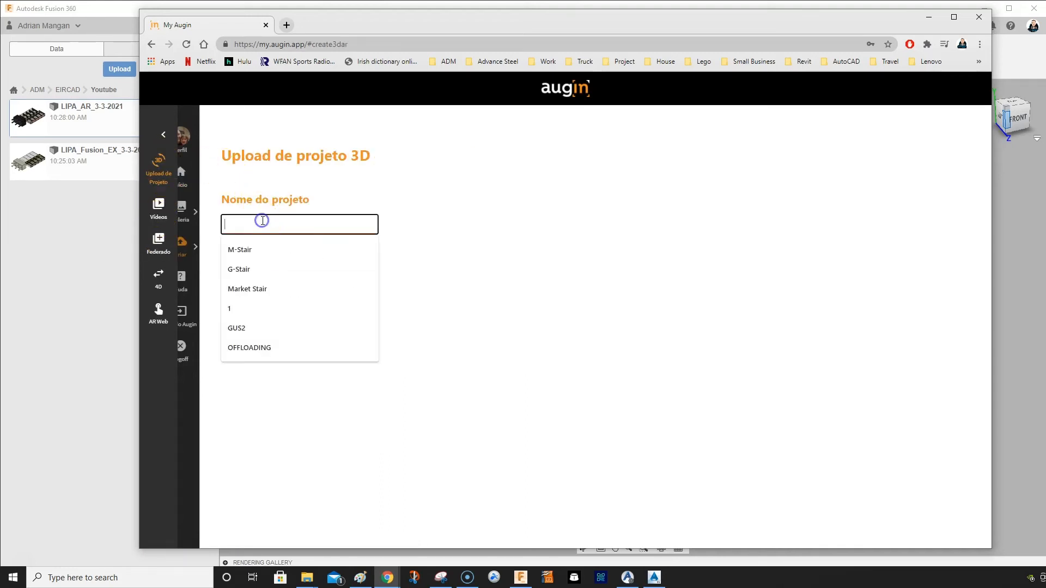
{"action": "left_click", "coordinate": [794, 82]}
{"action": "right_click", "coordinate": [615, 81]}
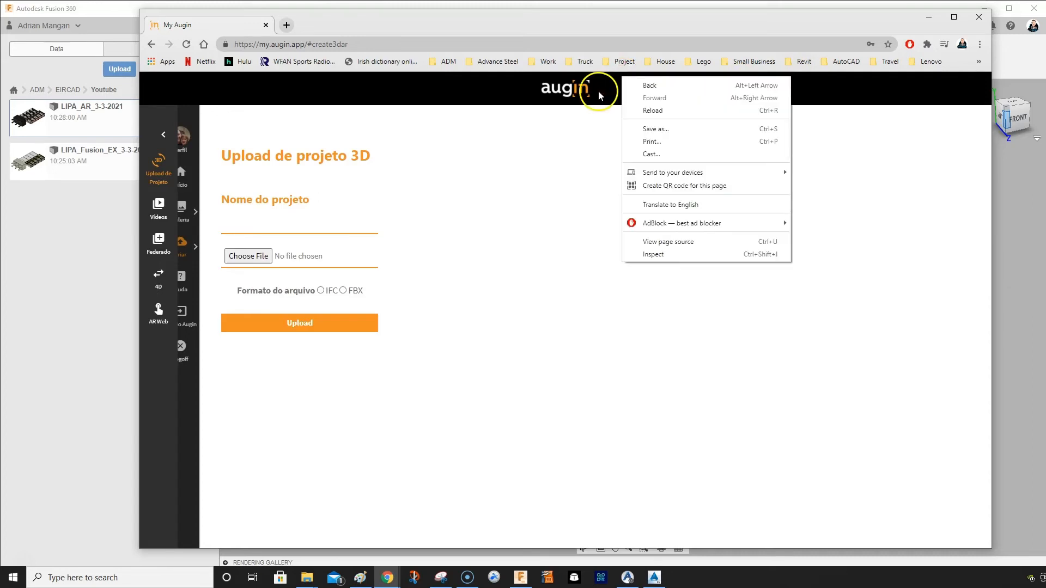
{"action": "left_click", "coordinate": [656, 204]}
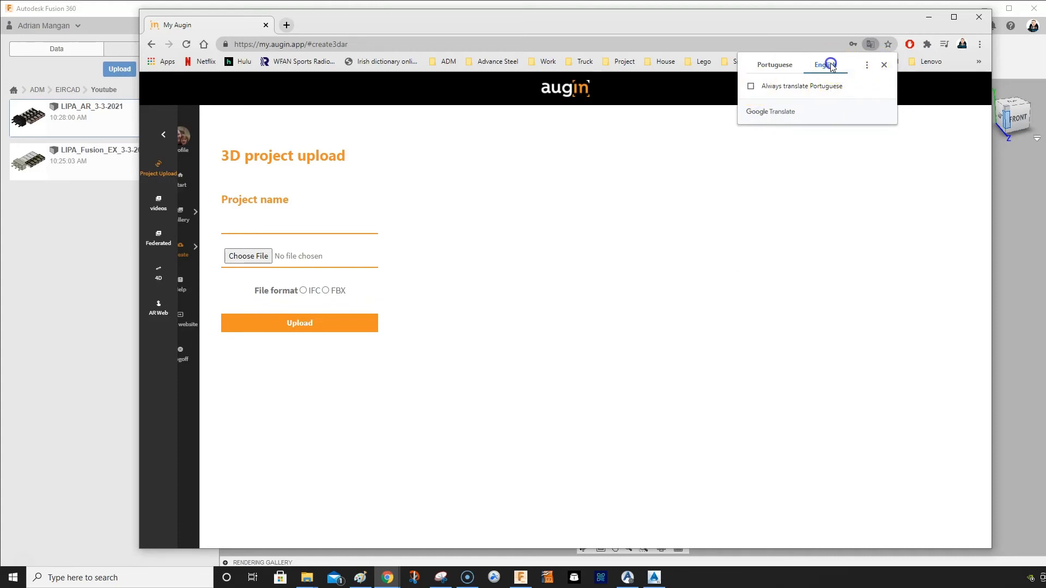
{"action": "left_click", "coordinate": [882, 65]}
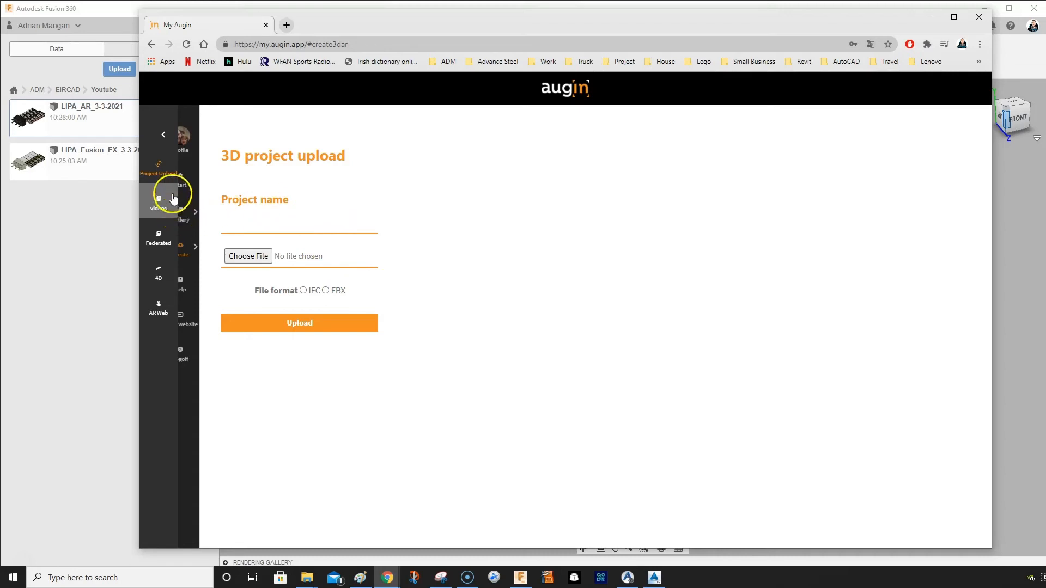
{"action": "left_click", "coordinate": [270, 221]}
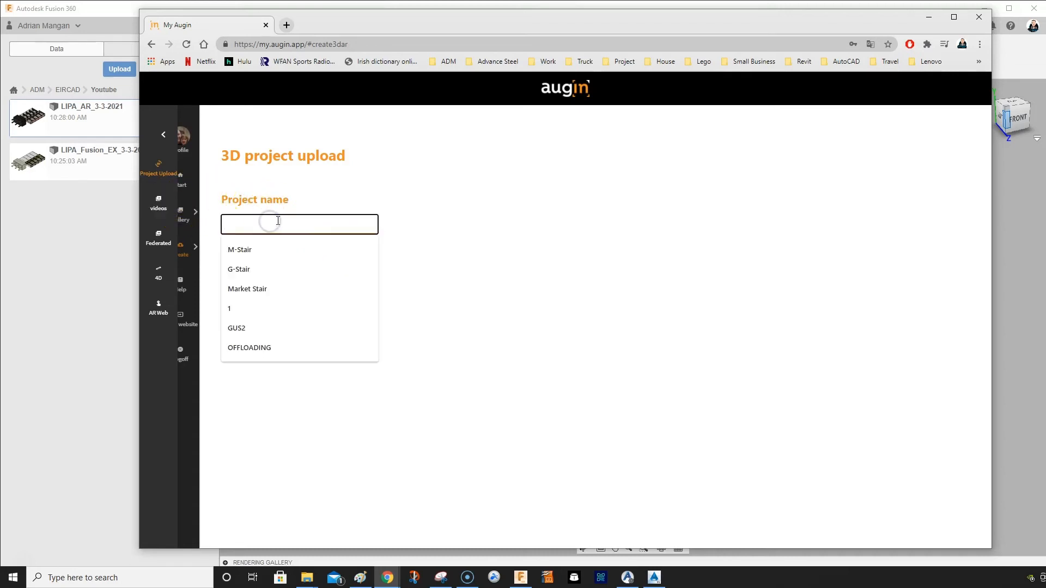
{"action": "type", "text": "LIPA"}
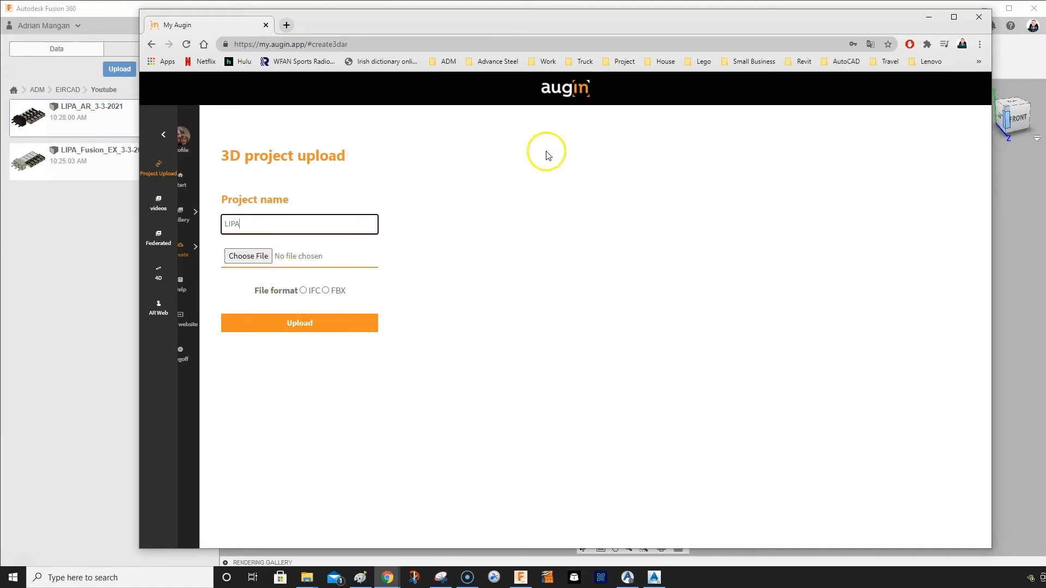
Switch to Fusion 360 to check the job status of the FBX export, and return to the My Augin upload form
{"action": "left_click", "coordinate": [935, 18]}
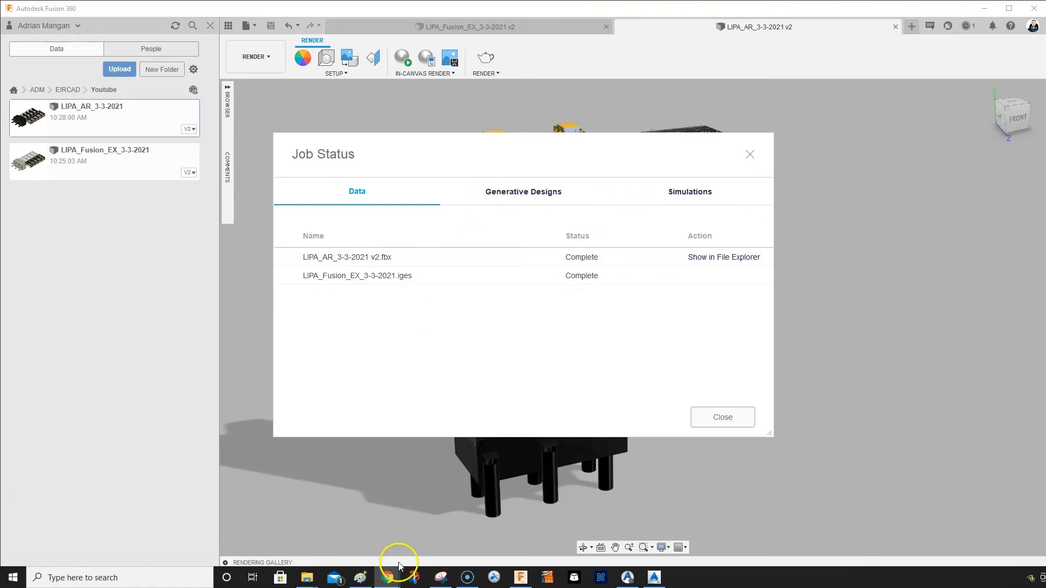
{"action": "mouse_move", "coordinate": [389, 576]}
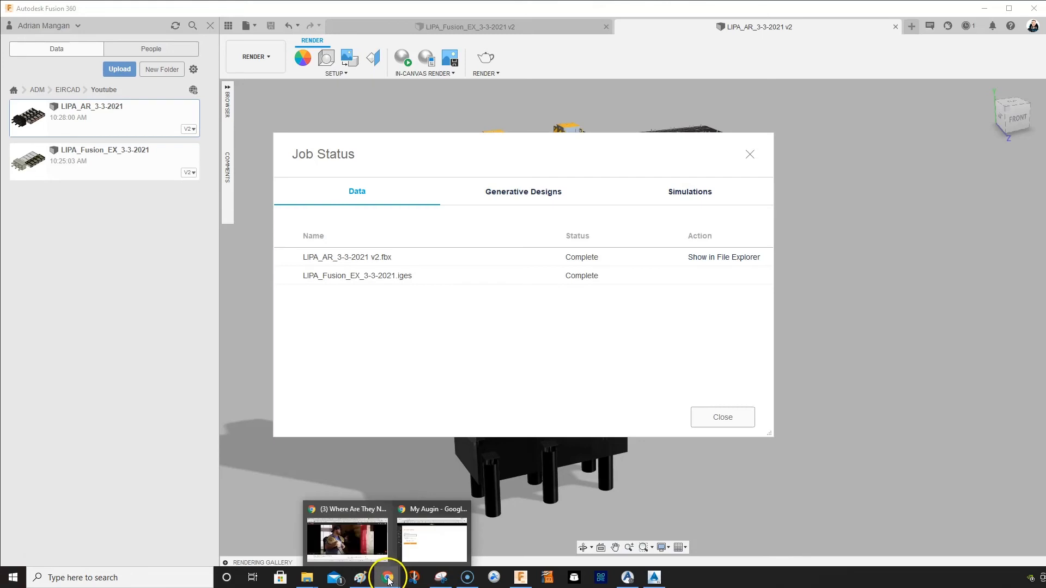
{"action": "left_click", "coordinate": [430, 540]}
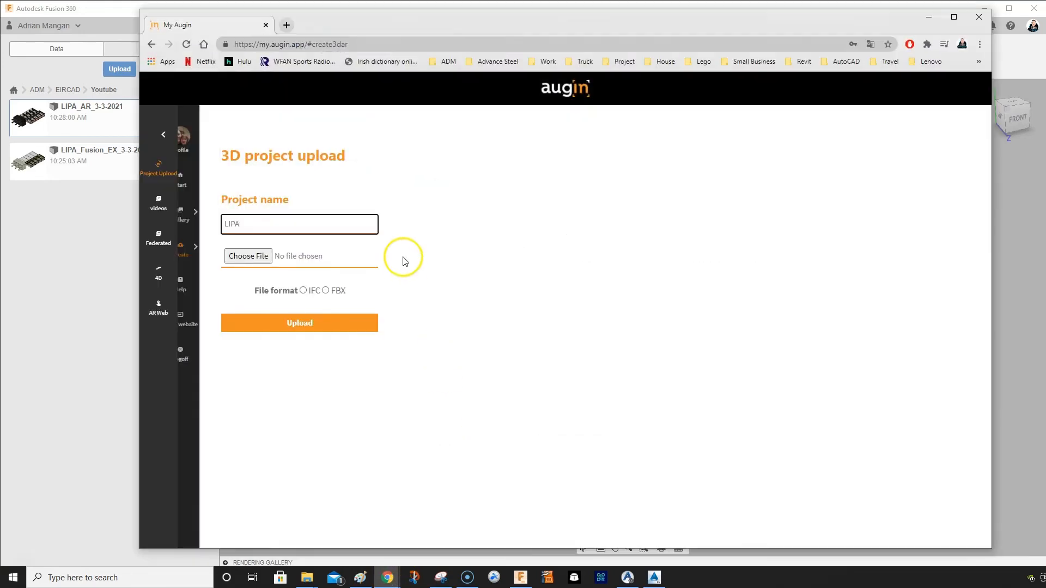
Choose the file LIPA_AR_3-3-2021 v2 from H:/AA-Clients/AA/AA-272_LIPA_SIMS for the upload
{"action": "left_click", "coordinate": [247, 257]}
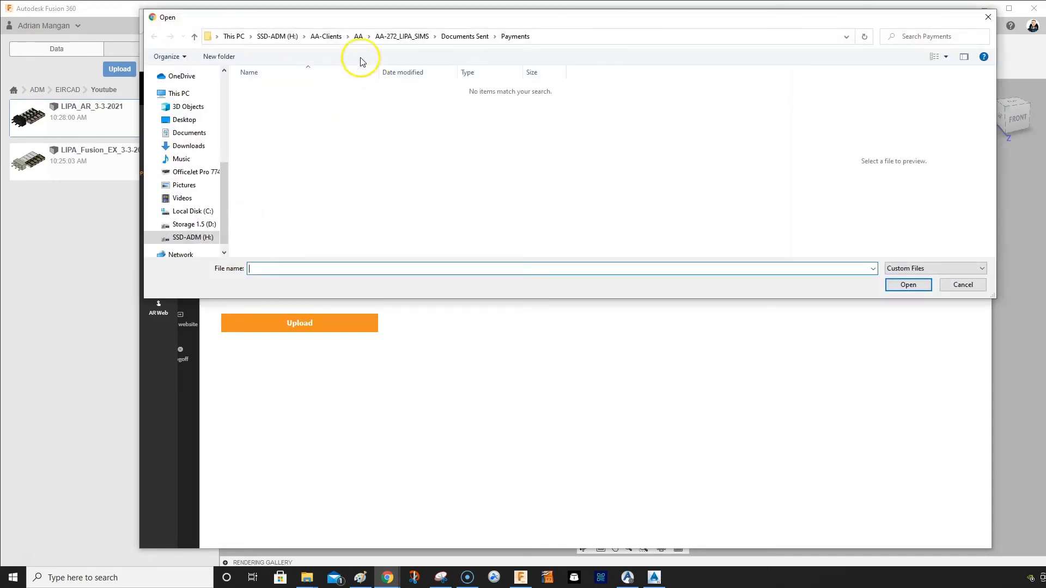
{"action": "left_click", "coordinate": [402, 36]}
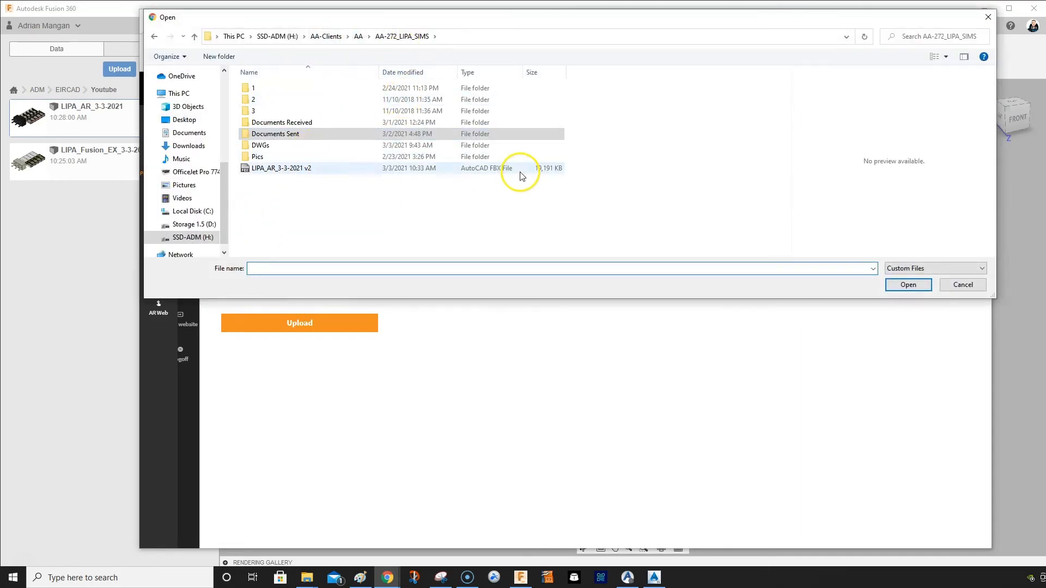
{"action": "left_click", "coordinate": [297, 169]}
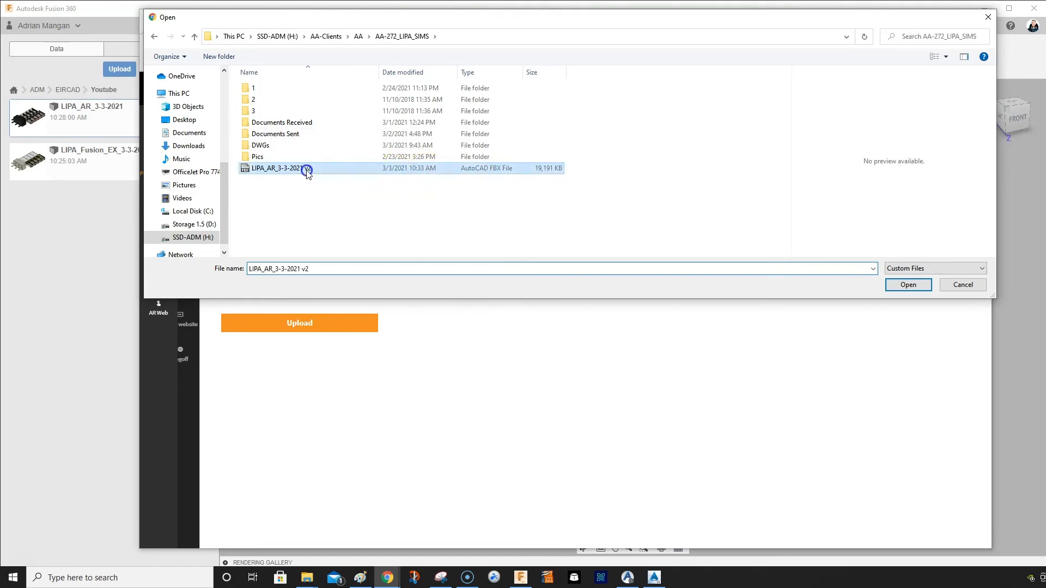
{"action": "left_click", "coordinate": [897, 285]}
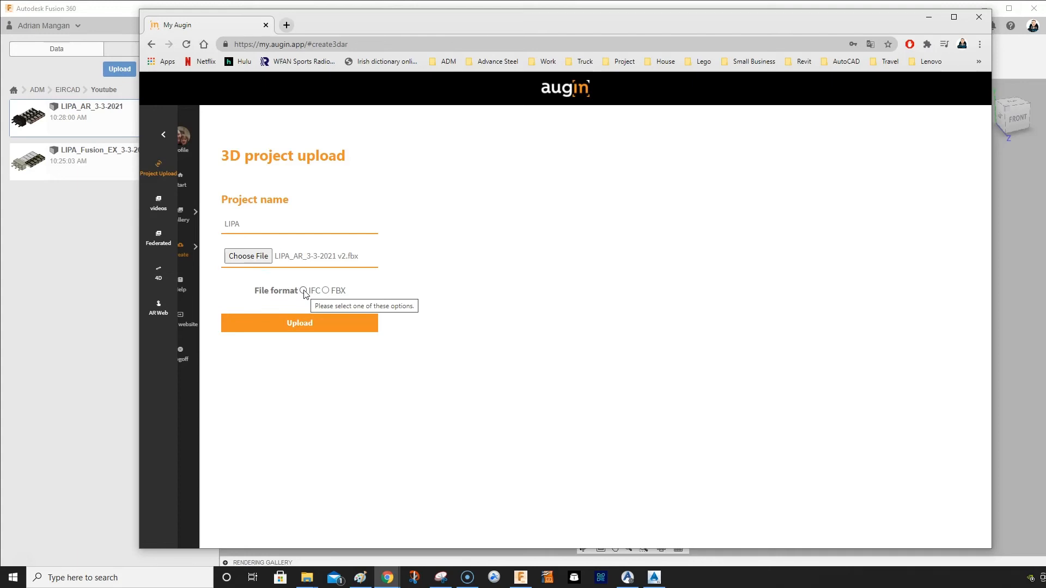
Set the file format to FBX, upload the LIPA project and dismiss the confirmation message
{"action": "left_click", "coordinate": [326, 291]}
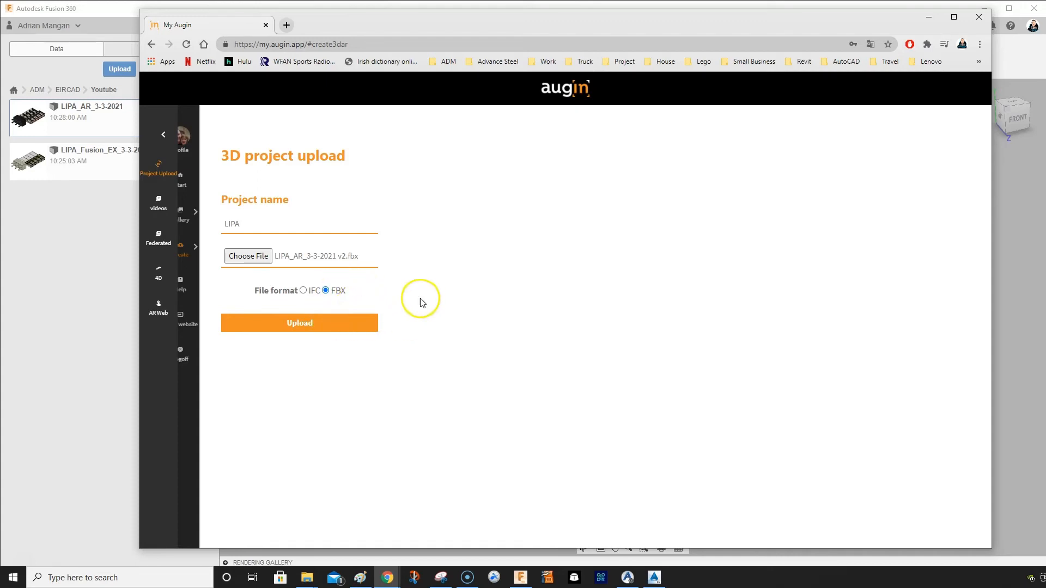
{"action": "left_click", "coordinate": [317, 326]}
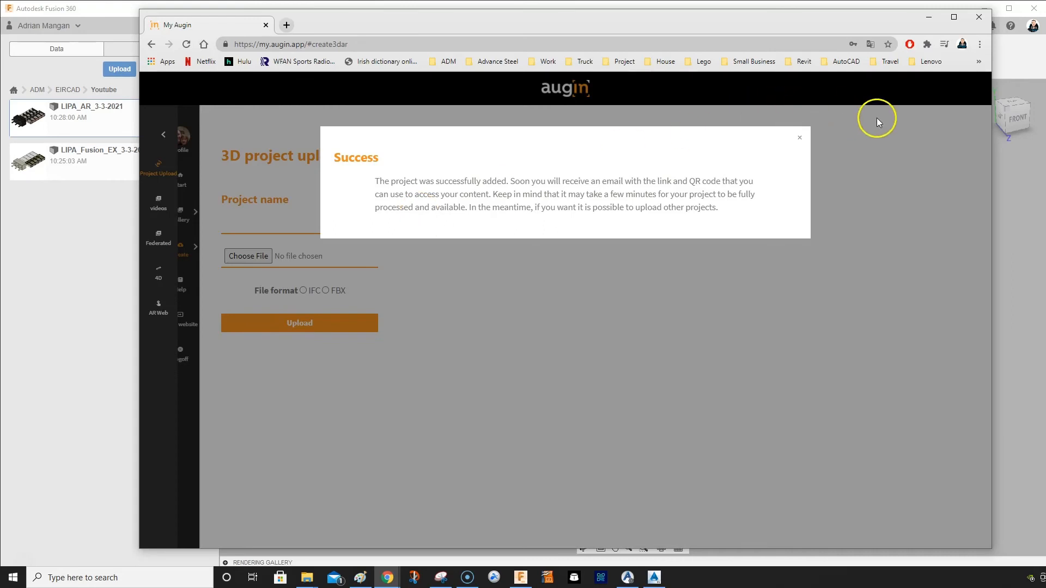
{"action": "left_click", "coordinate": [799, 137]}
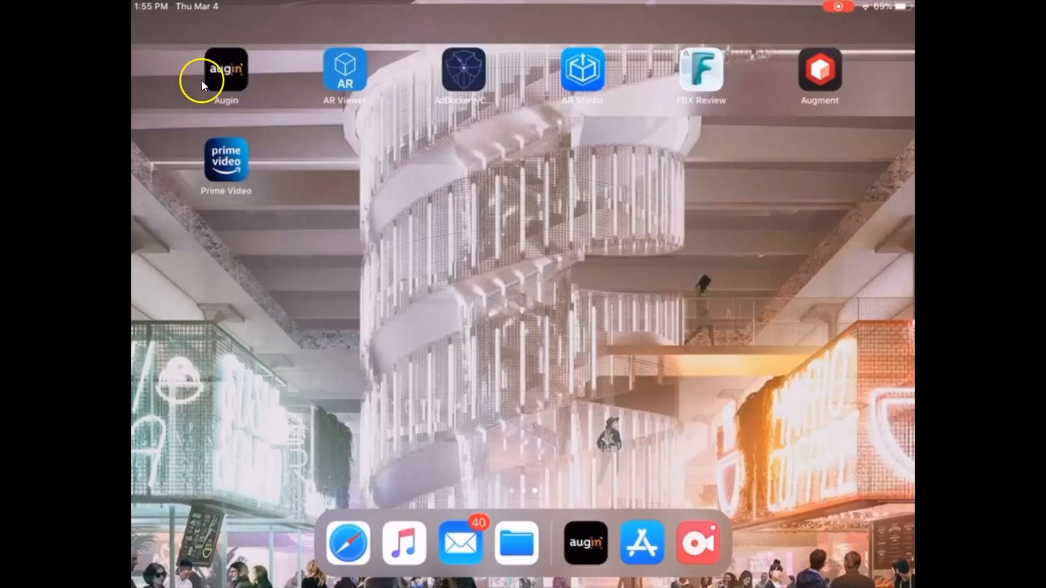
Open the Augin app on the iPad and start the Augin' AR view of the Lipa v5 model
{"action": "left_click", "coordinate": [225, 68]}
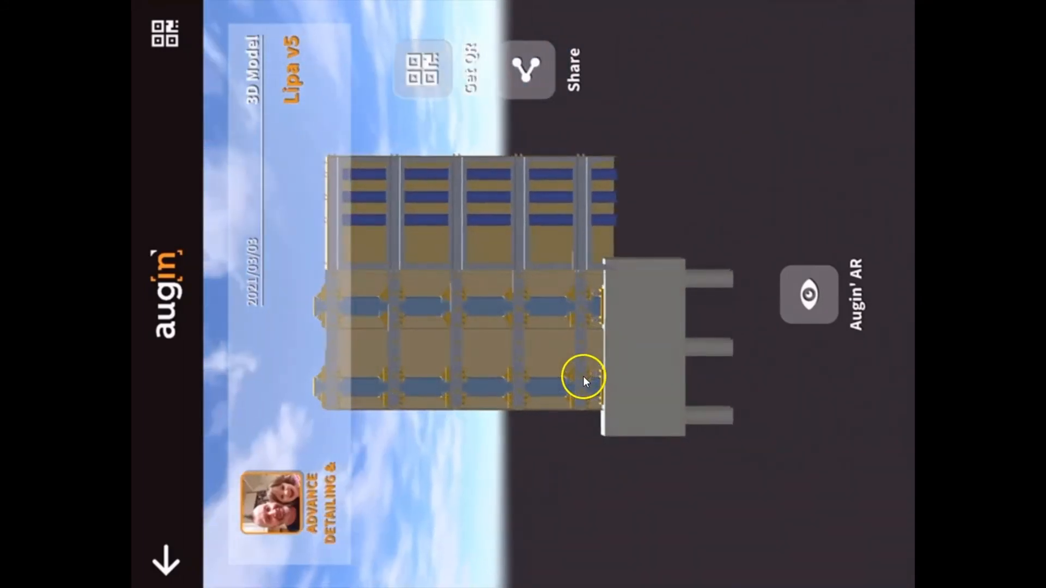
{"action": "left_click", "coordinate": [809, 294]}
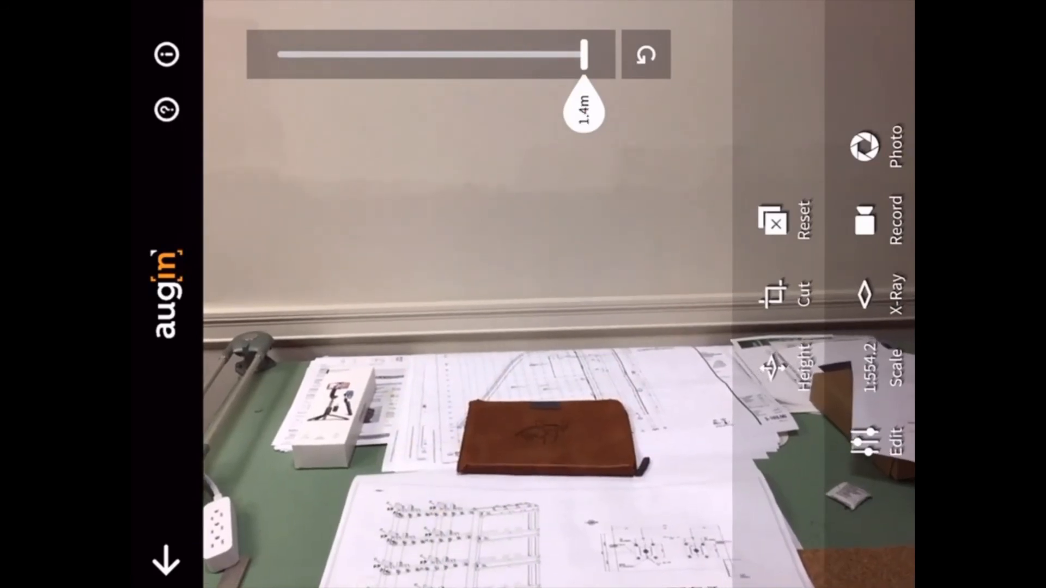
Section the AR model by height, raising the upper cut limit to 312 m and sweeping the lower limit up to 312 m and back down
{"action": "left_click_drag", "start_coordinate": [304, 55], "coordinate": [277, 54]}
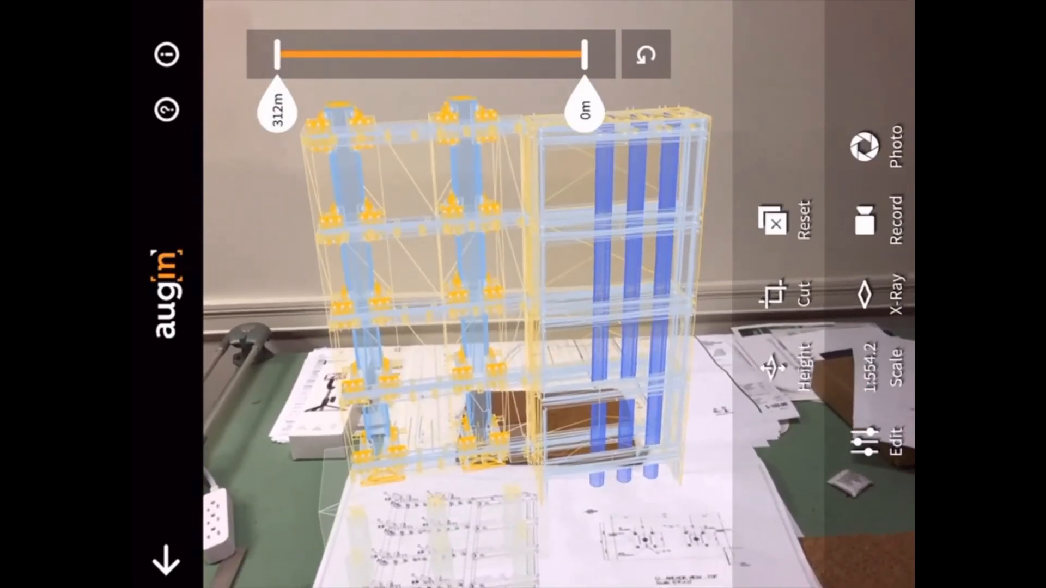
{"action": "left_click_drag", "start_coordinate": [585, 54], "coordinate": [277, 54]}
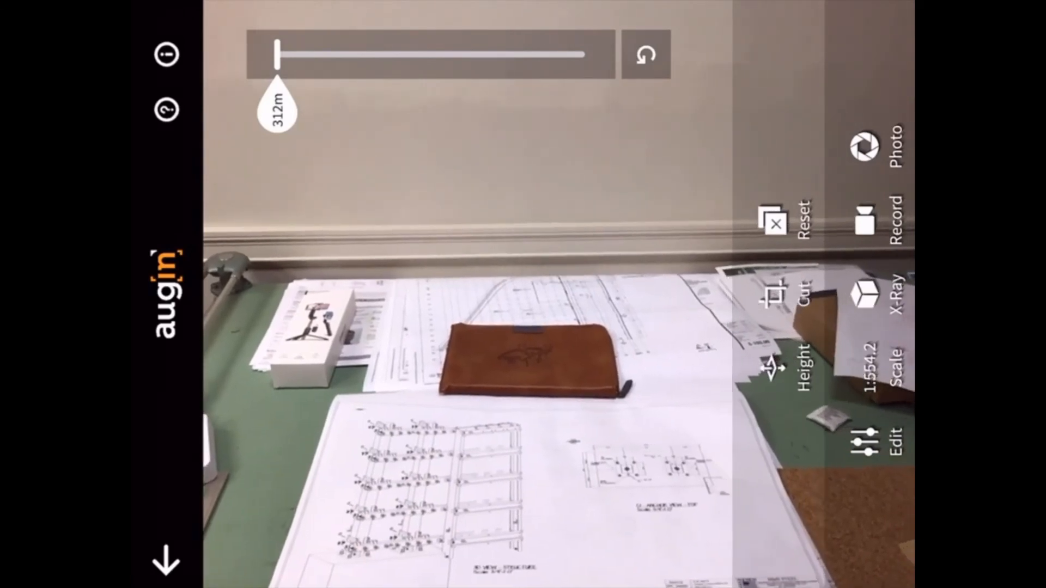
{"action": "left_click_drag", "start_coordinate": [278, 54], "coordinate": [585, 54]}
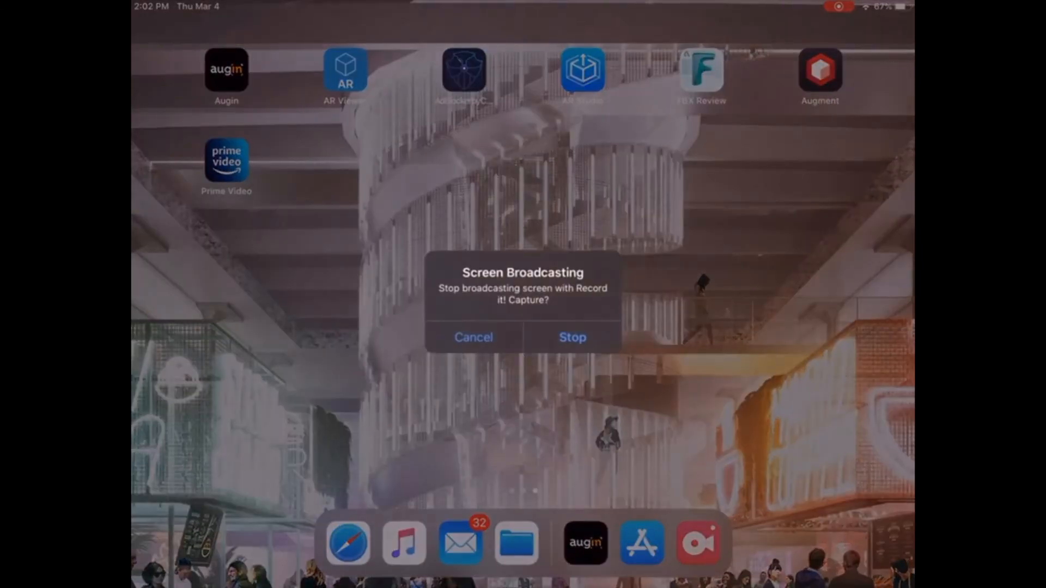
{"action": "left_click", "coordinate": [572, 337]}
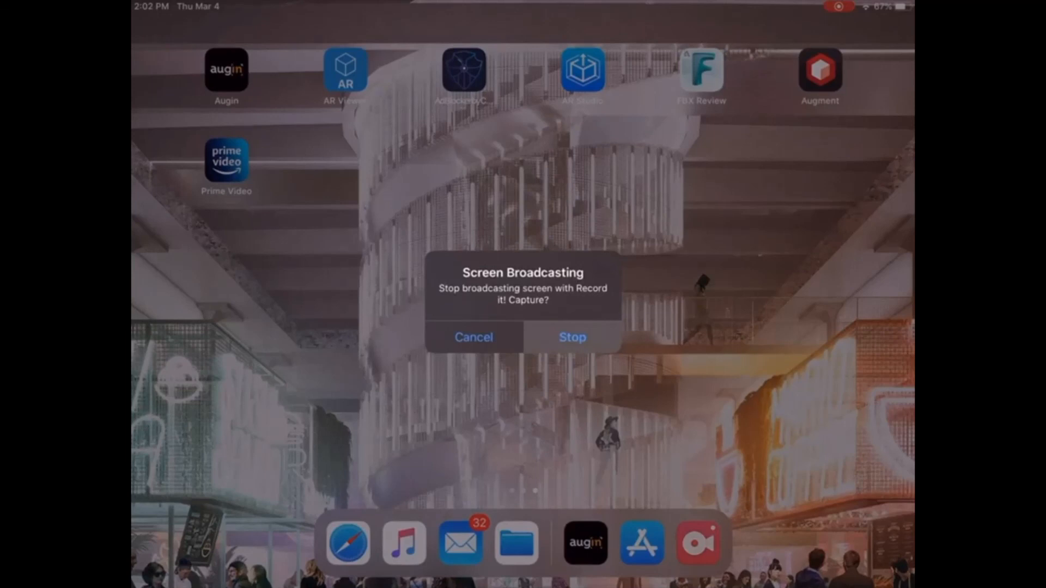